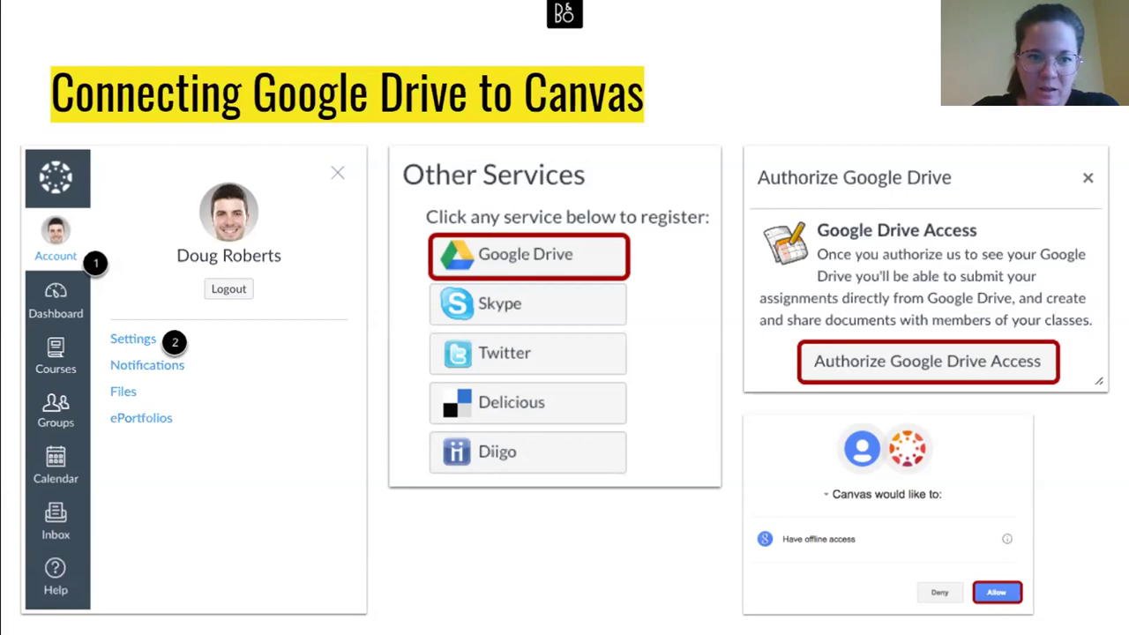
Advance past the final slide to end the slideshow and show the Government (ASUPD) Demo course home page.
key("Right")
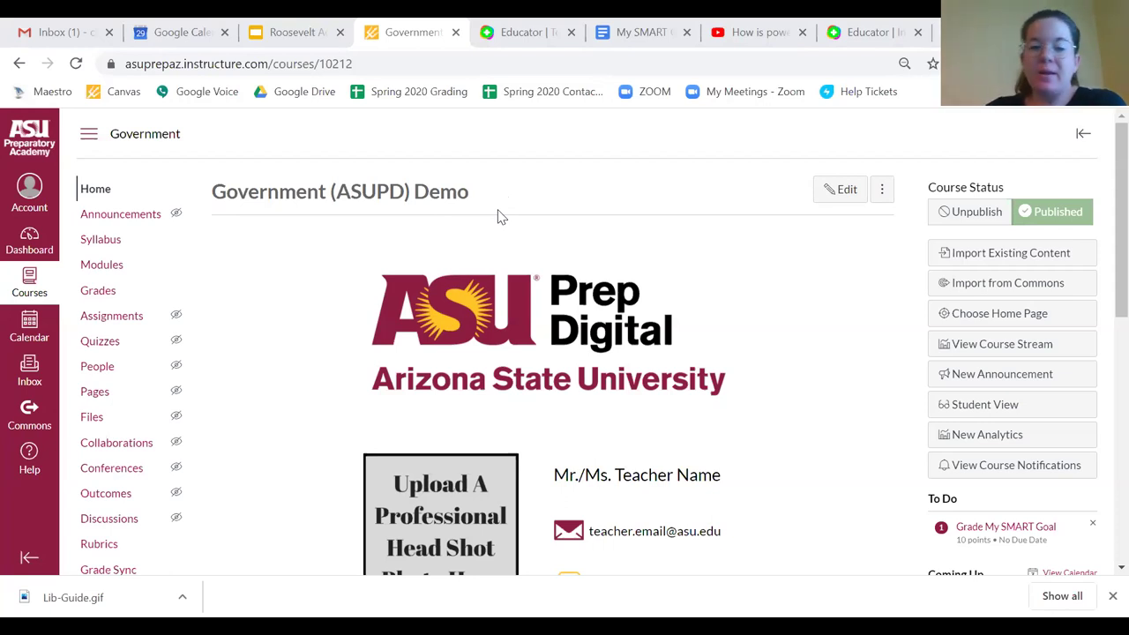
On the Modules page, remove the My SMART Goal item from Discussion Based Assessment #1.
left_click(111, 270)
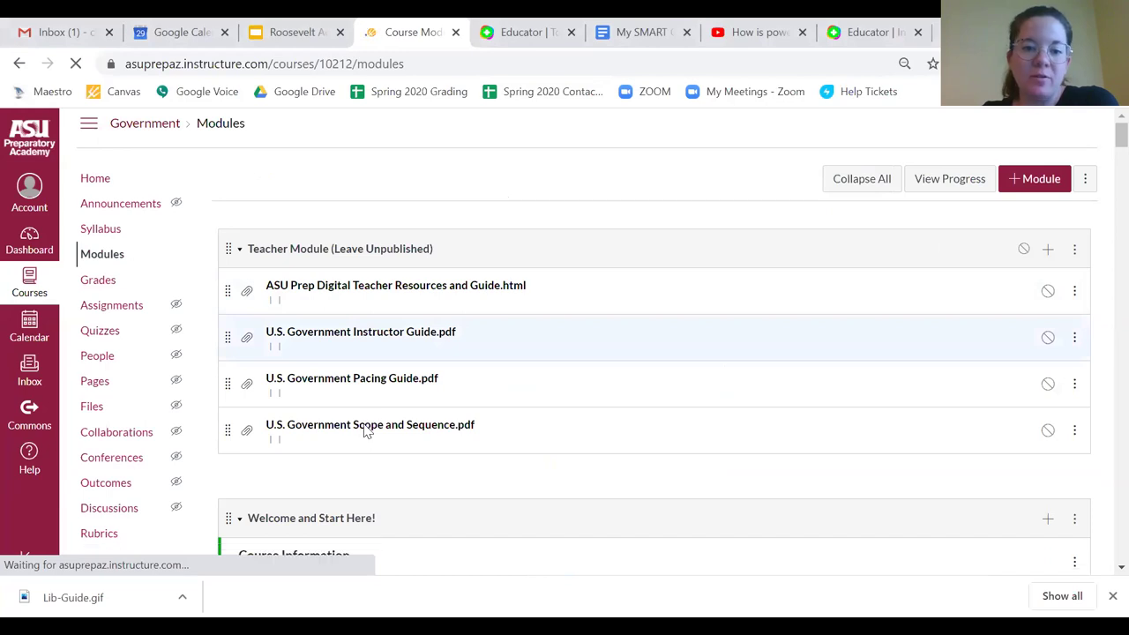
scroll(366, 429, "down", 5)
scroll(366, 429, "down", 7)
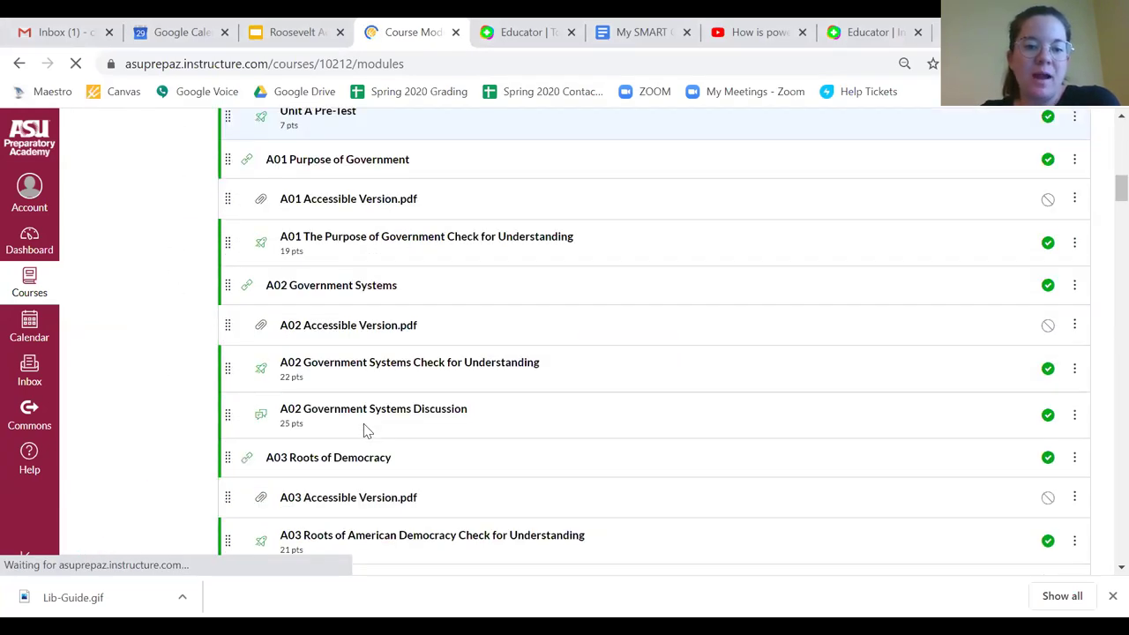
scroll(366, 430, "down", 10)
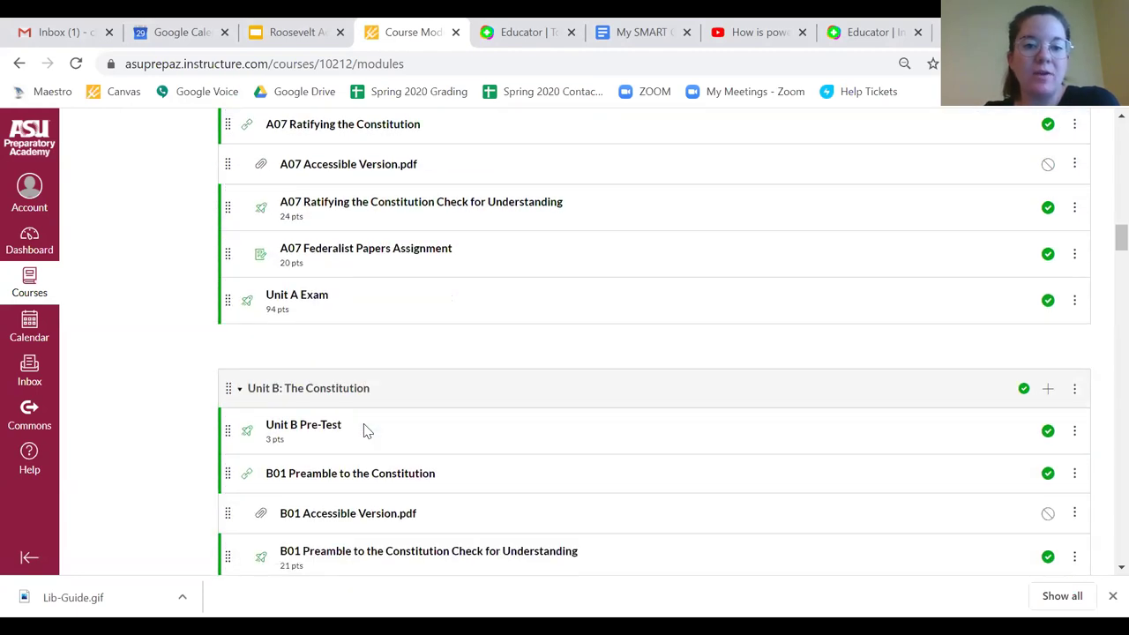
scroll(367, 429, "down", 6)
scroll(365, 430, "down", 5)
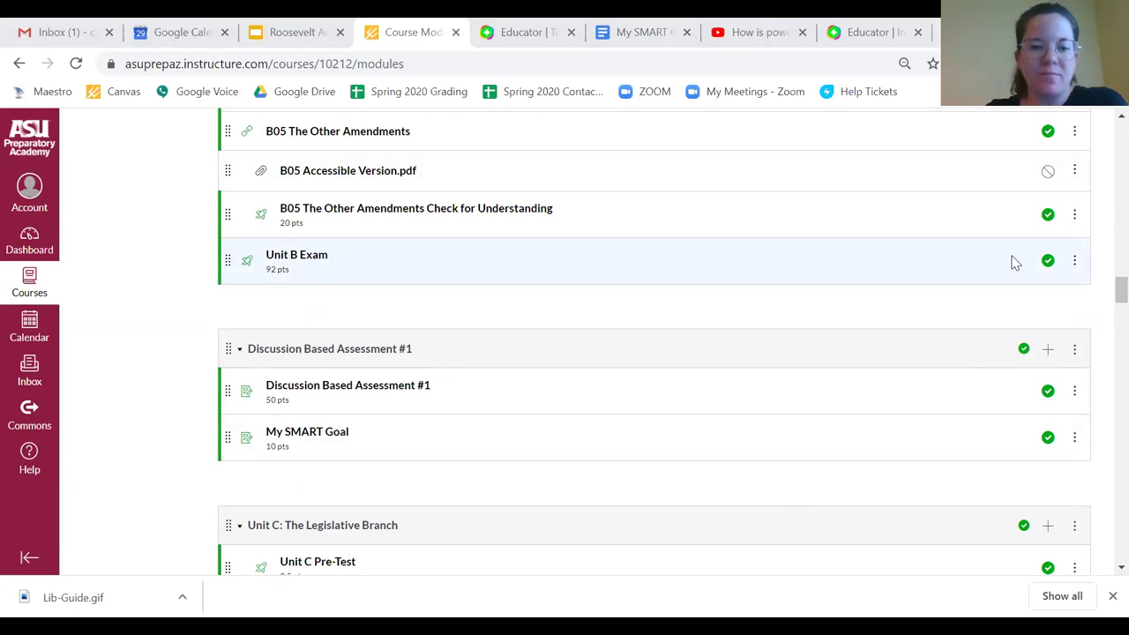
left_click(1073, 439)
scroll(1061, 532, "down", 1)
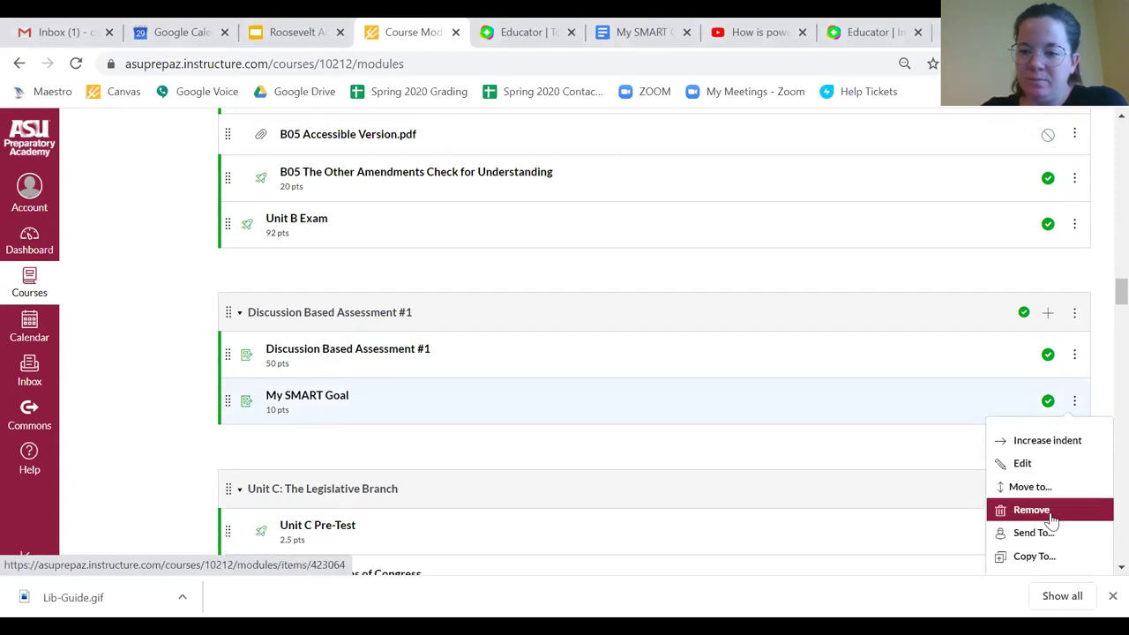
left_click(1052, 512)
left_click(661, 165)
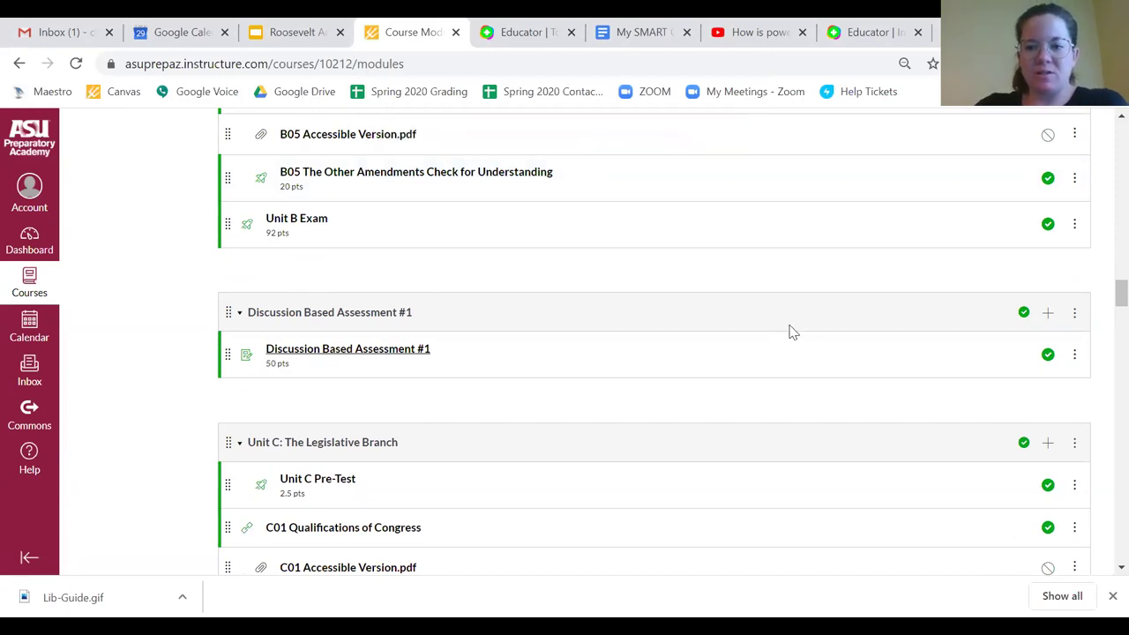
Add a new assignment 'My Smart Goal' to Discussion Based Assessment #1, indented one level.
left_click(1048, 314)
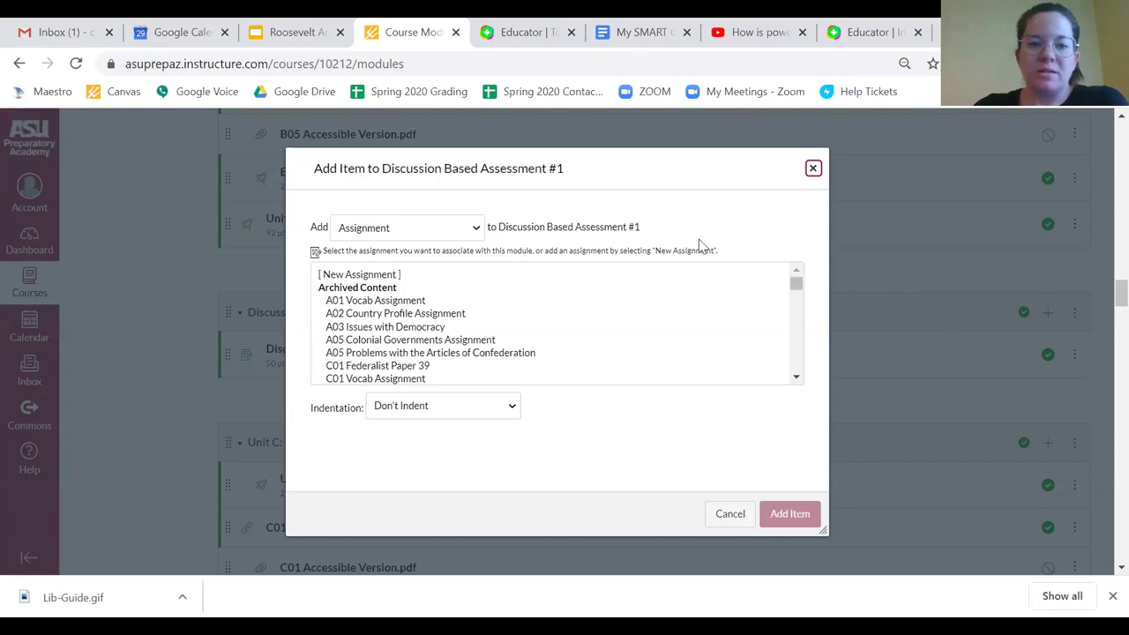
left_click(385, 277)
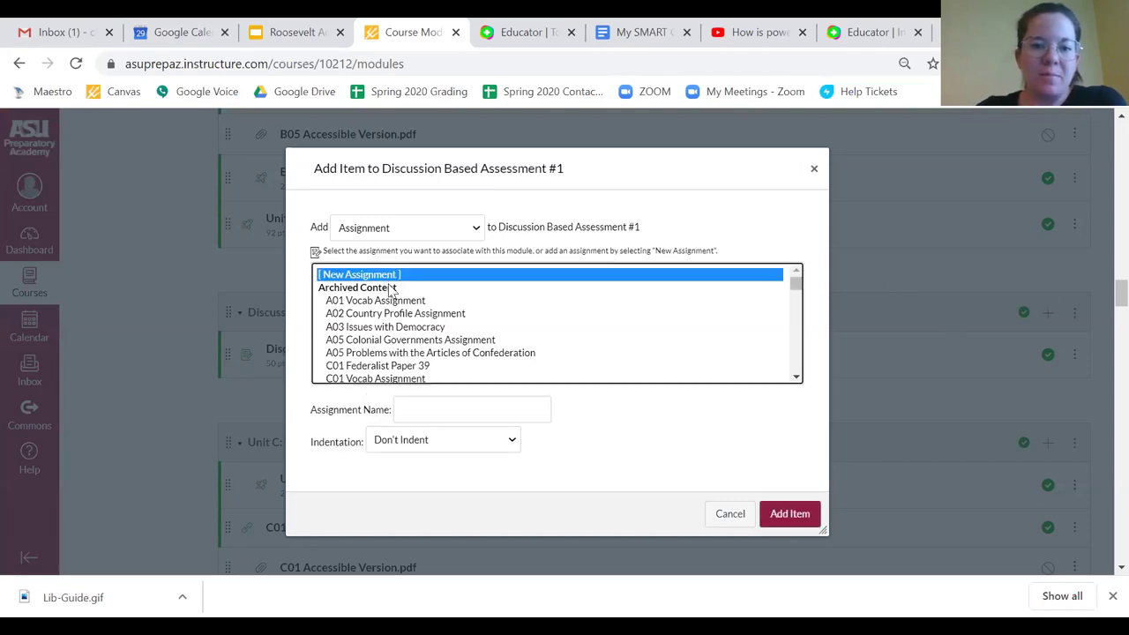
left_click(524, 407)
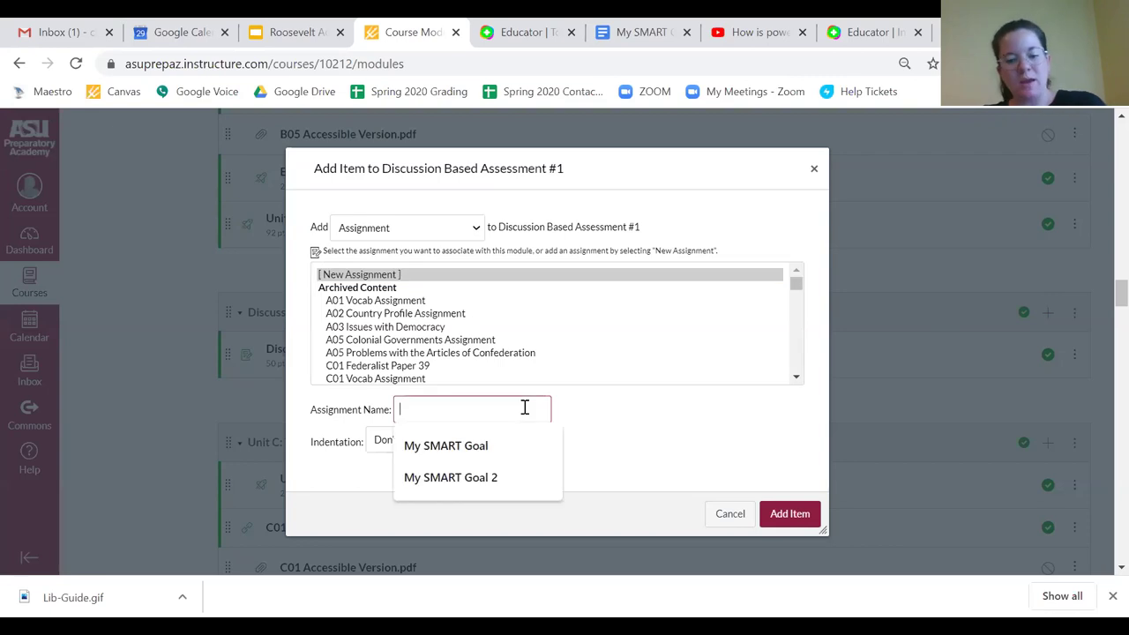
type("My")
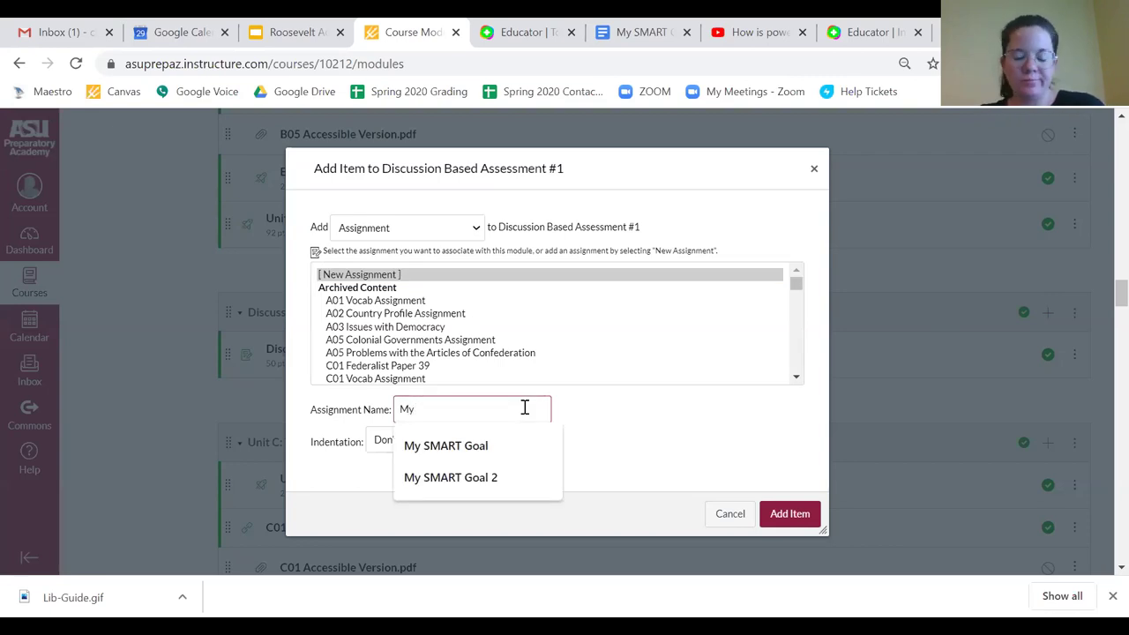
type(" Smar")
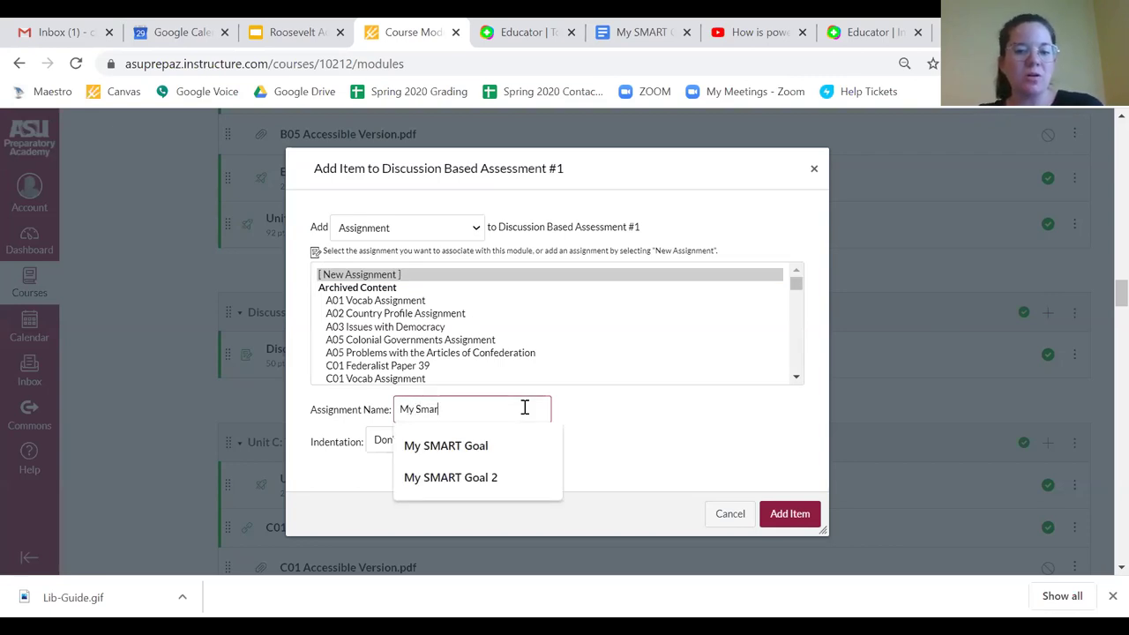
type("t Goal")
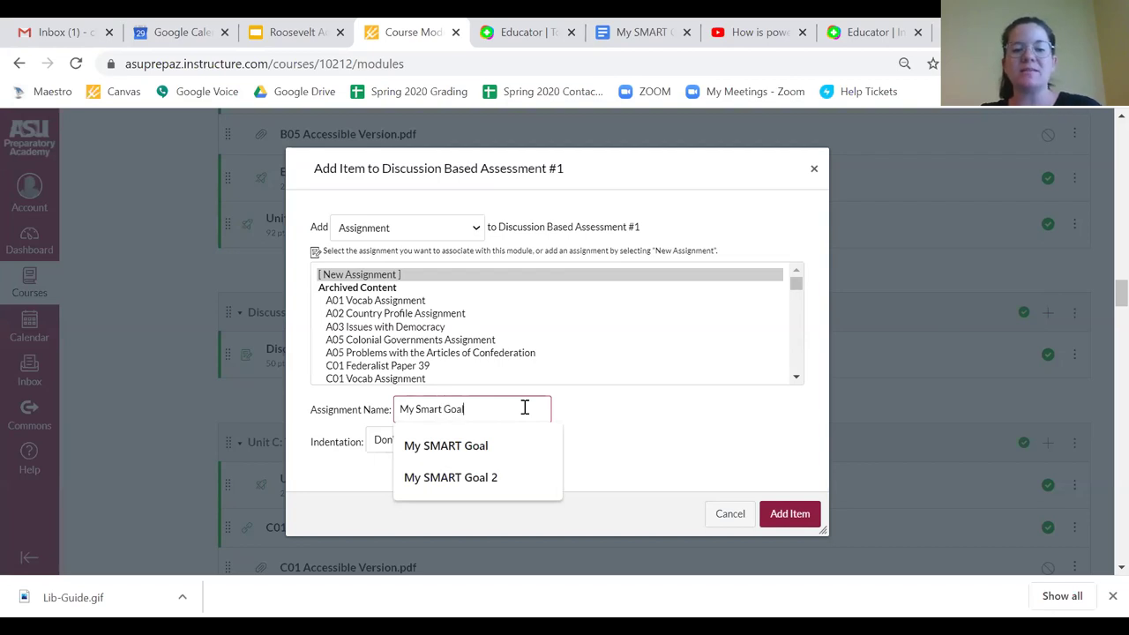
left_click(640, 417)
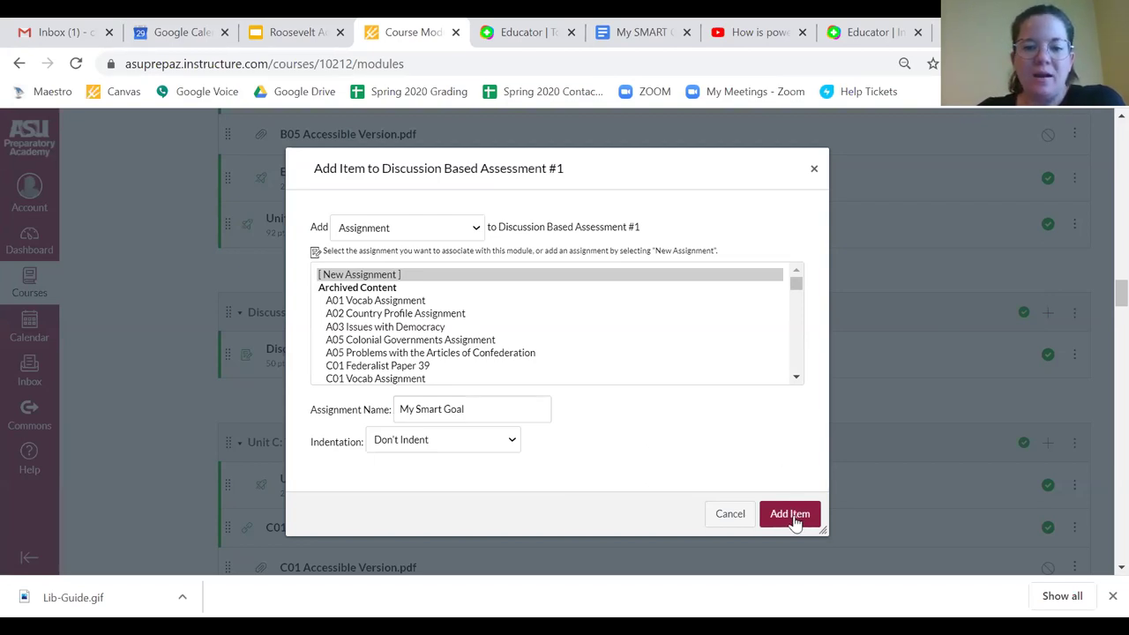
left_click(451, 443)
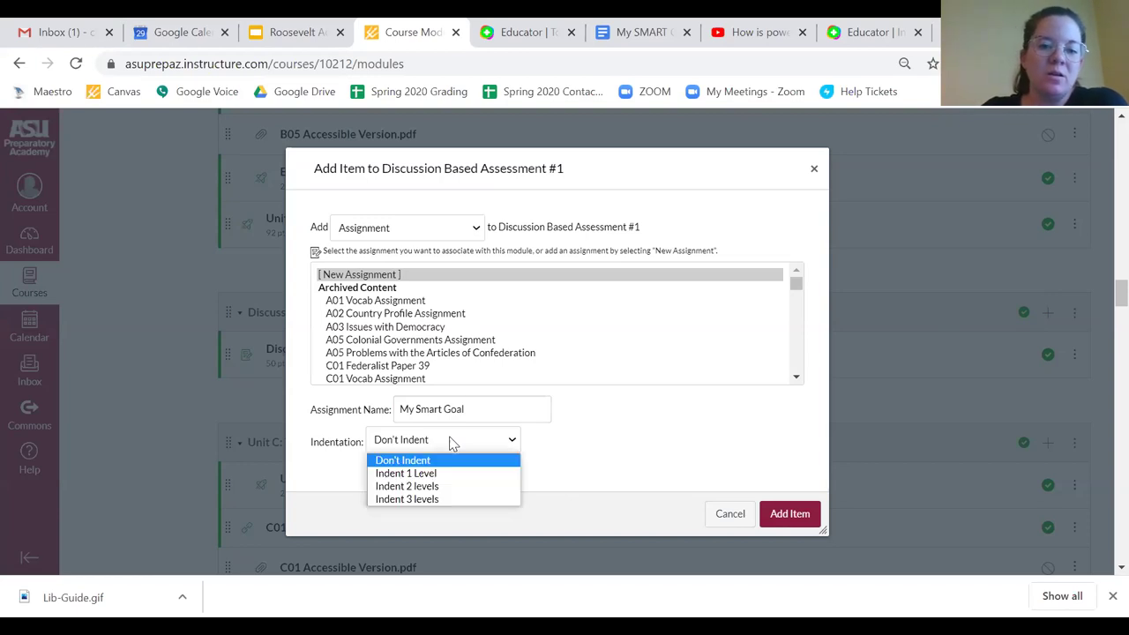
left_click(448, 471)
left_click(797, 515)
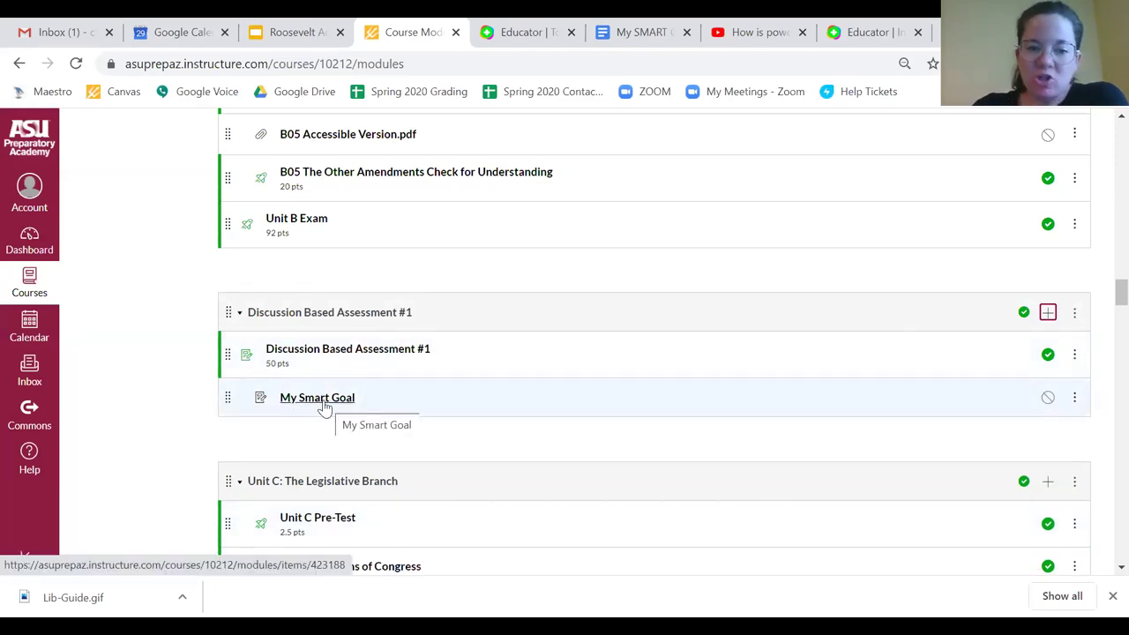
Open the My Smart Goal assignment's edit form.
left_click(321, 404)
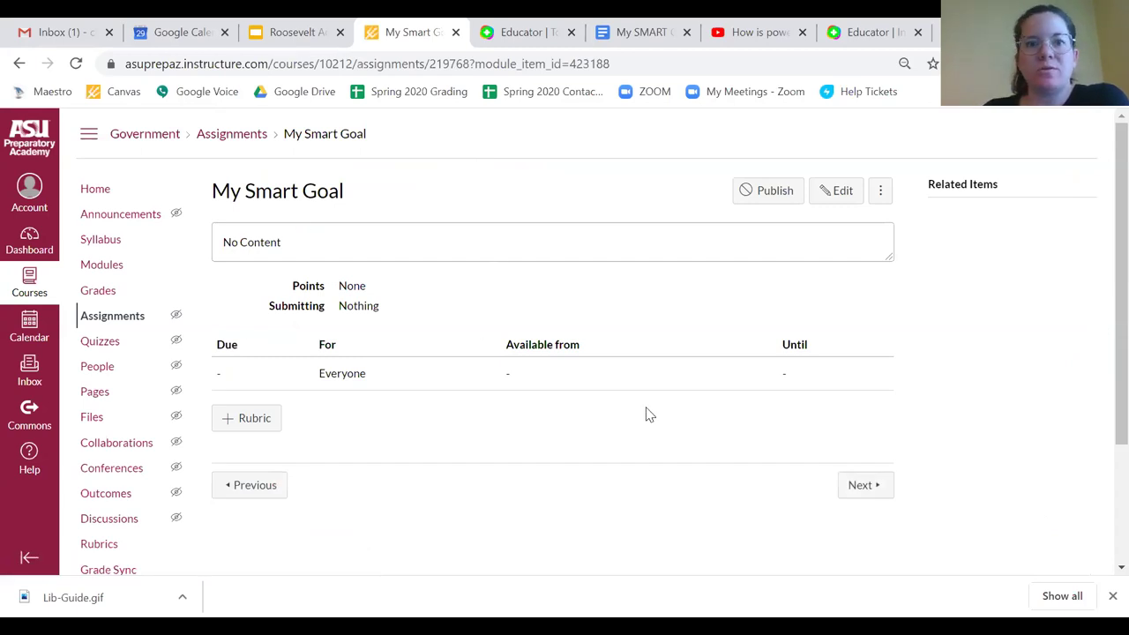
left_click(831, 201)
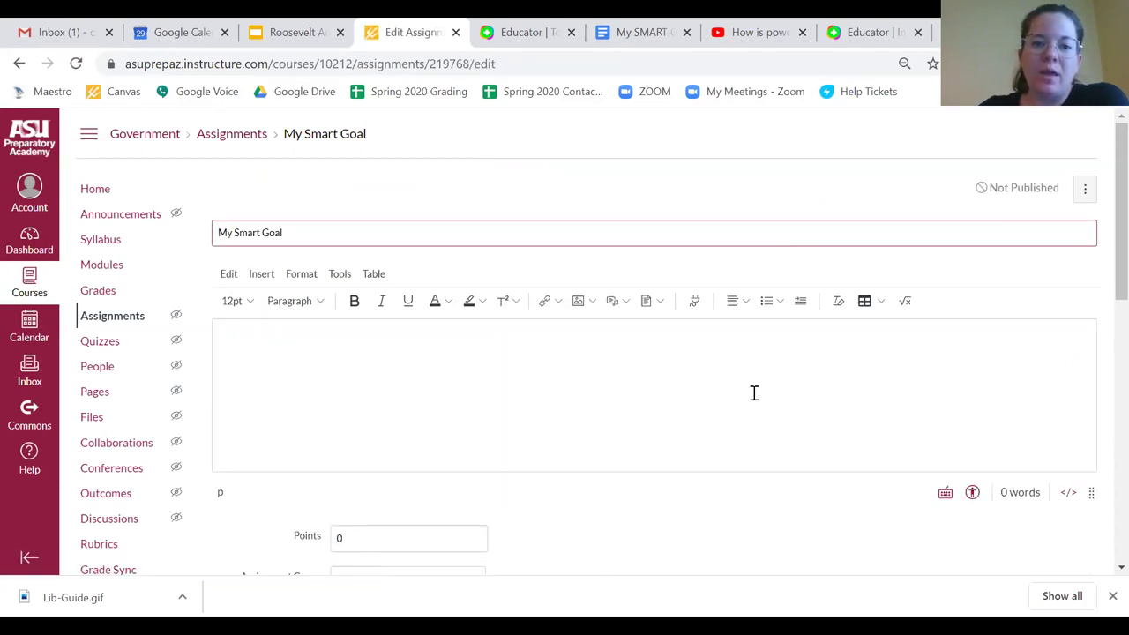
scroll(754, 446, "down", 2)
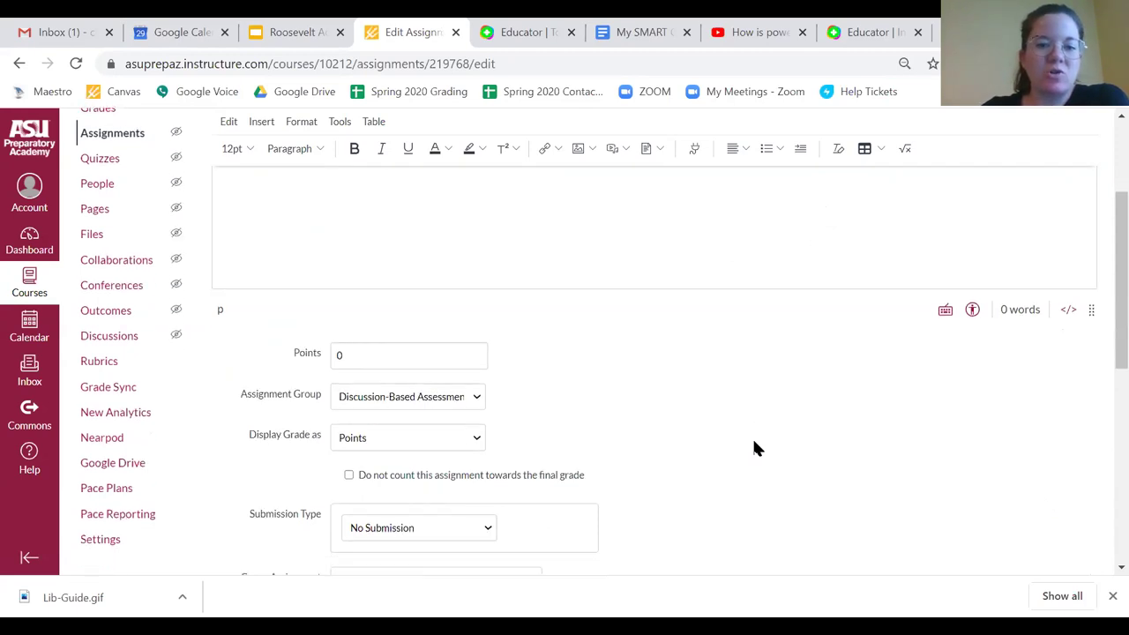
scroll(753, 436, "up", 2)
scroll(754, 441, "down", 2)
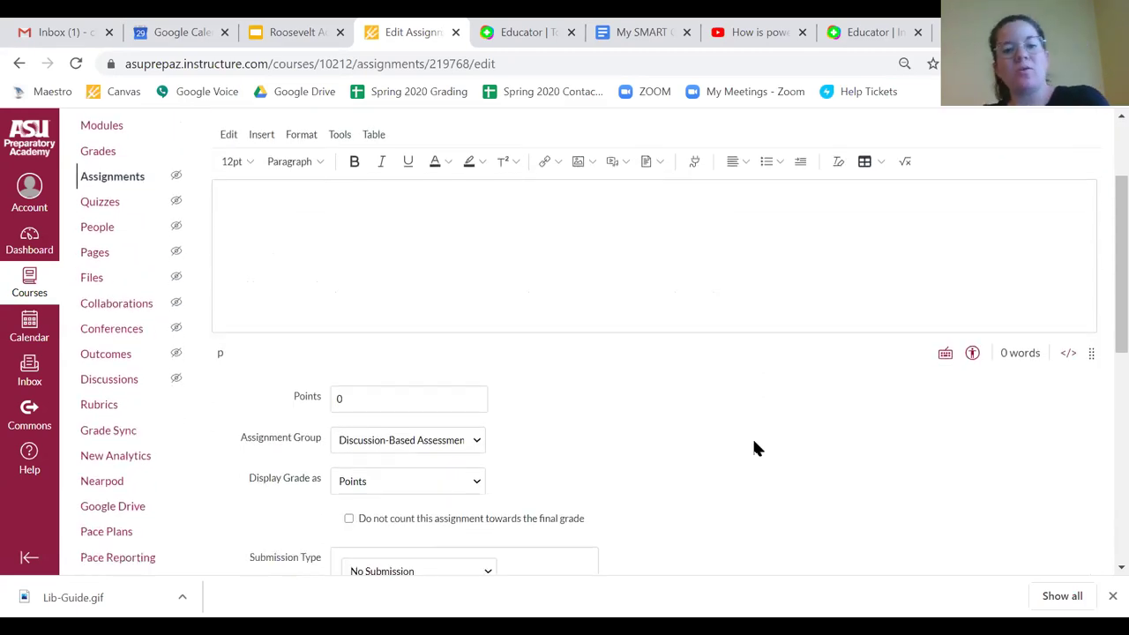
Make the assignment worth 10 points and place it in the Assignments group.
left_click(381, 393)
key("BackSpace")
type("10")
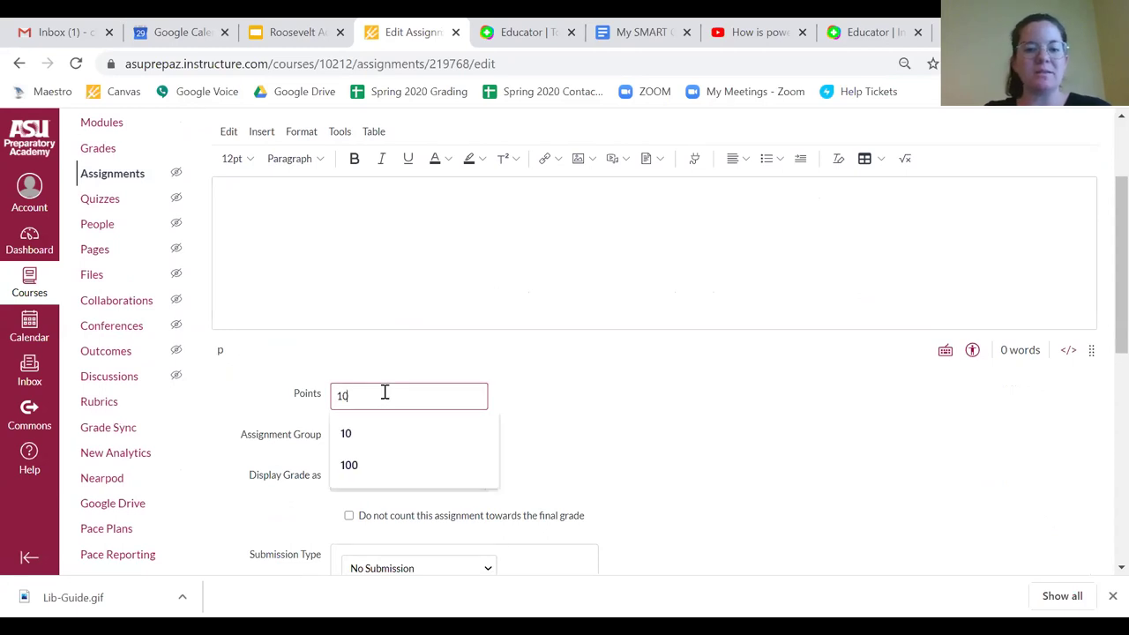
left_click(548, 405)
scroll(494, 388, "down", 1)
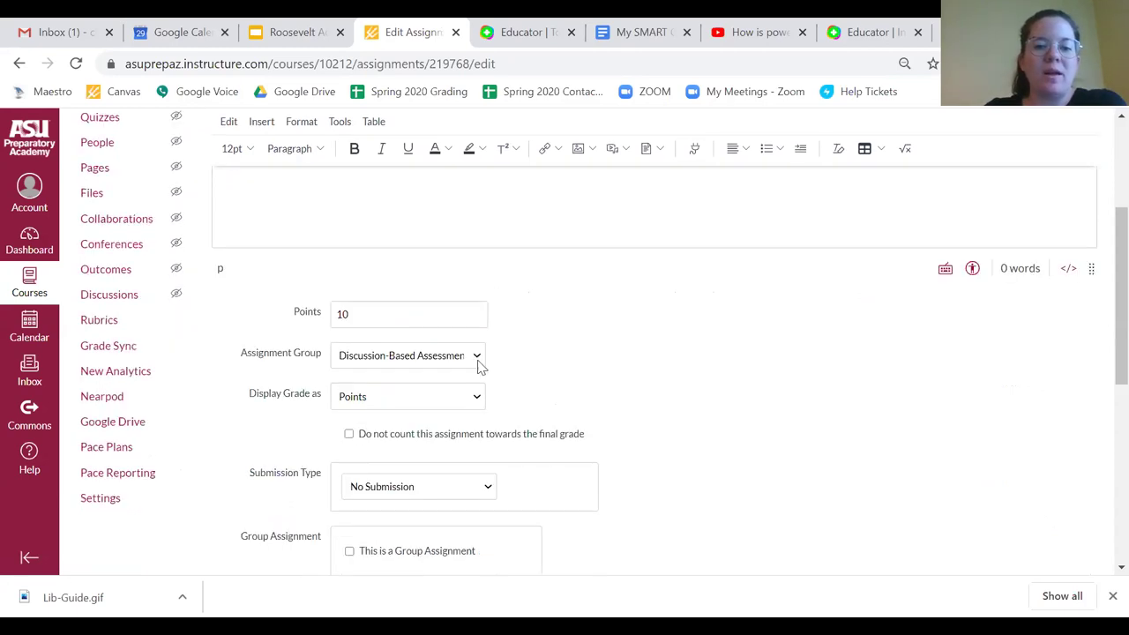
left_click(472, 355)
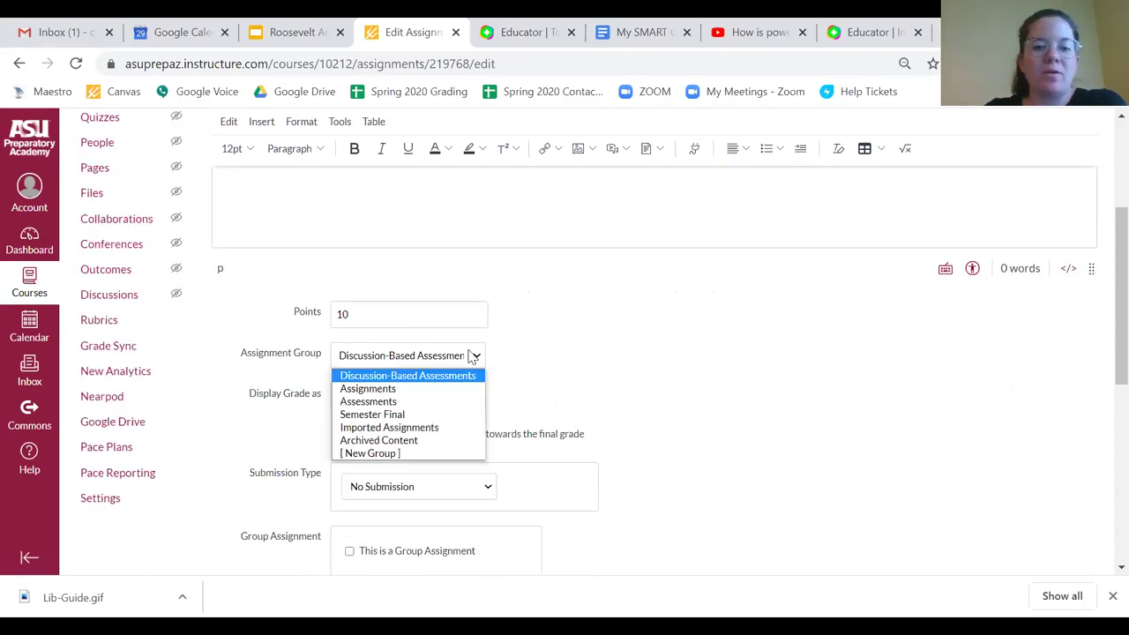
left_click(445, 392)
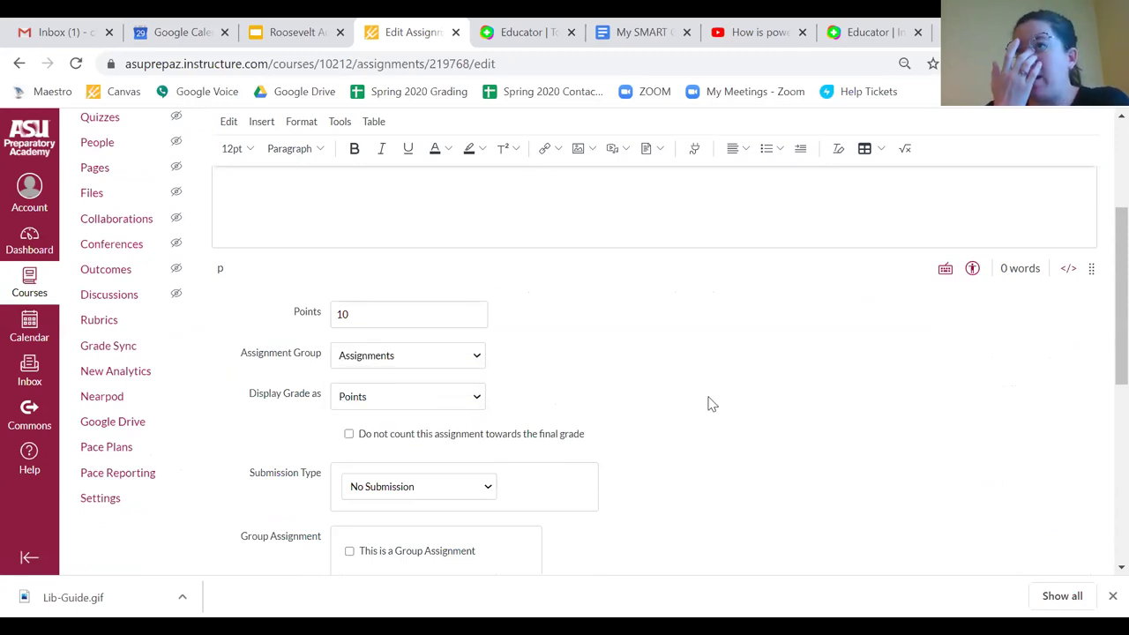
scroll(710, 404, "down", 3)
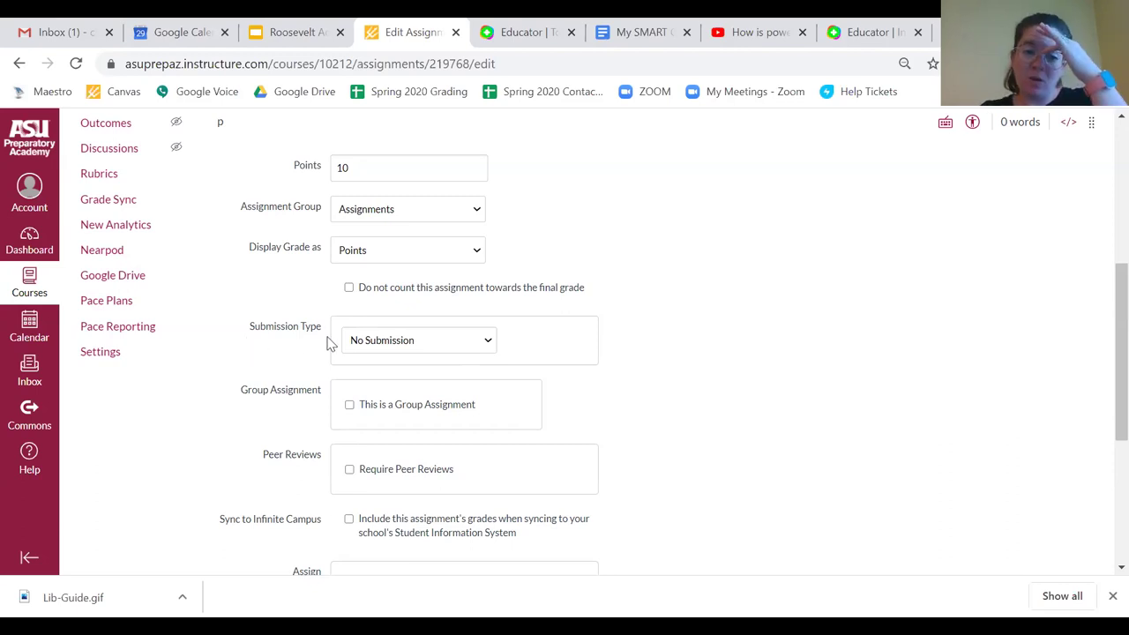
Set the submission type to External Tool and choose Google Drive Cloud Assignment as the tool.
left_click(383, 342)
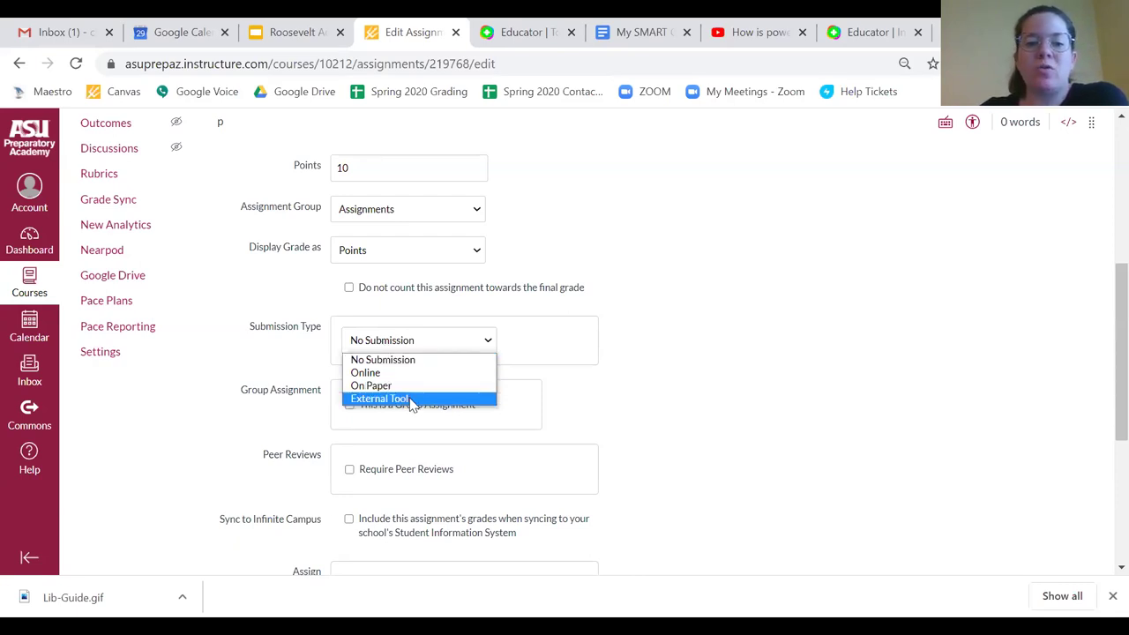
left_click(412, 401)
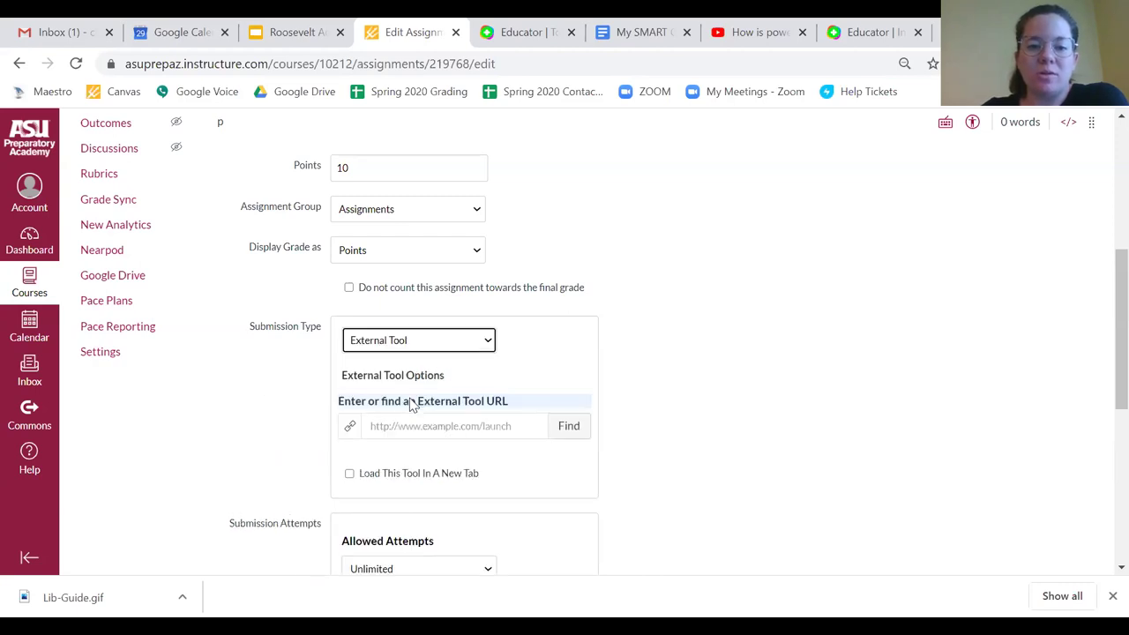
scroll(412, 402, "down", 1)
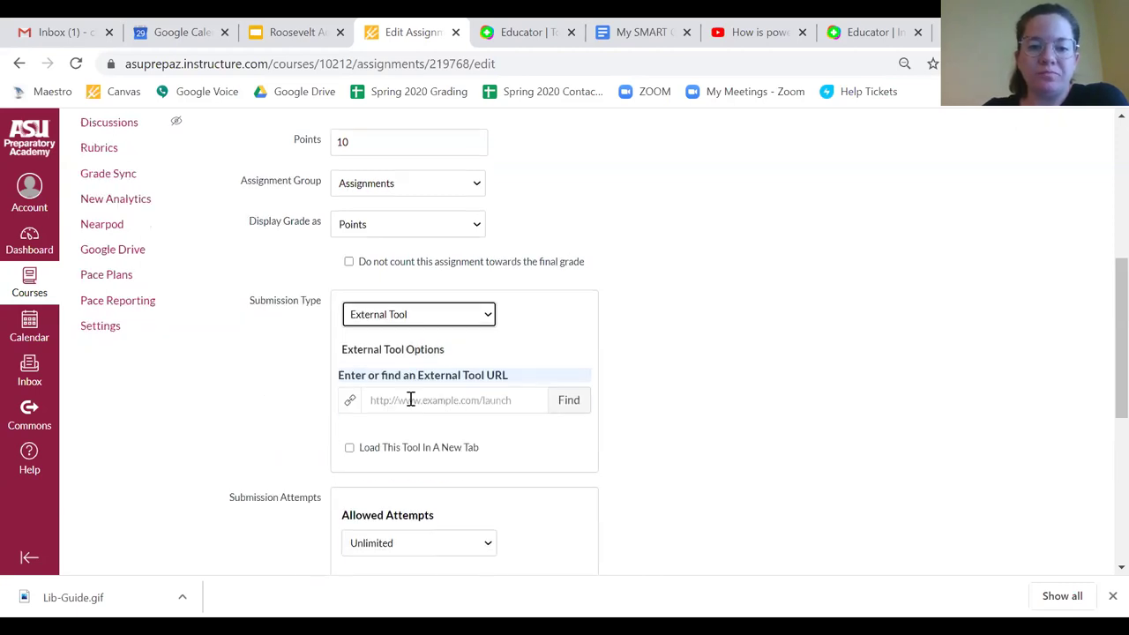
left_click(569, 400)
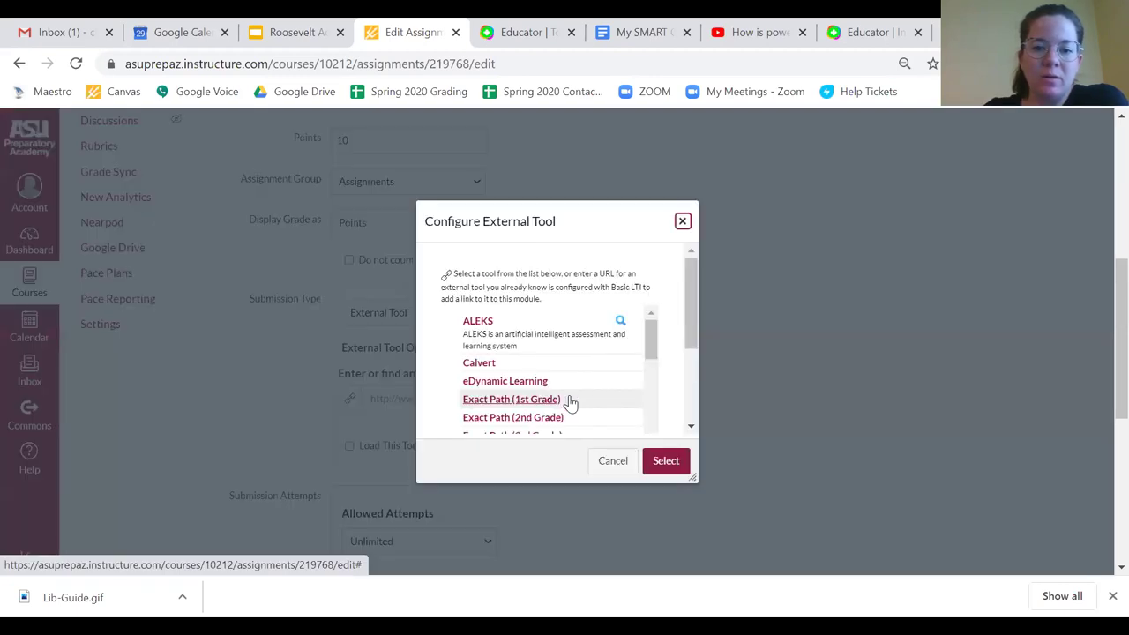
left_click_drag(654, 351, 656, 413)
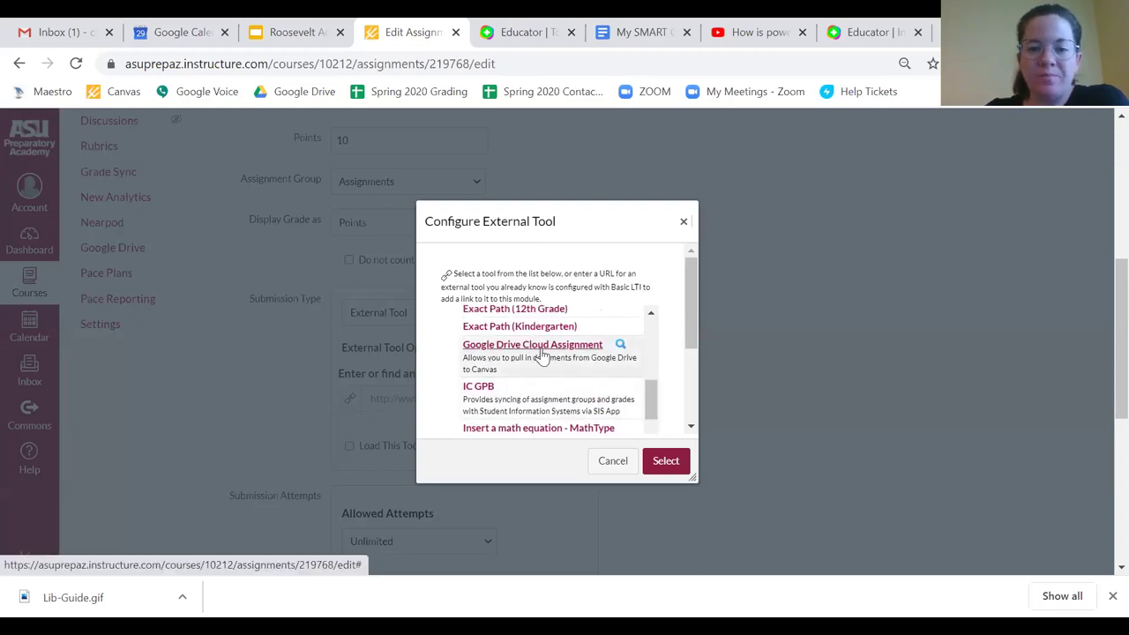
left_click(543, 349)
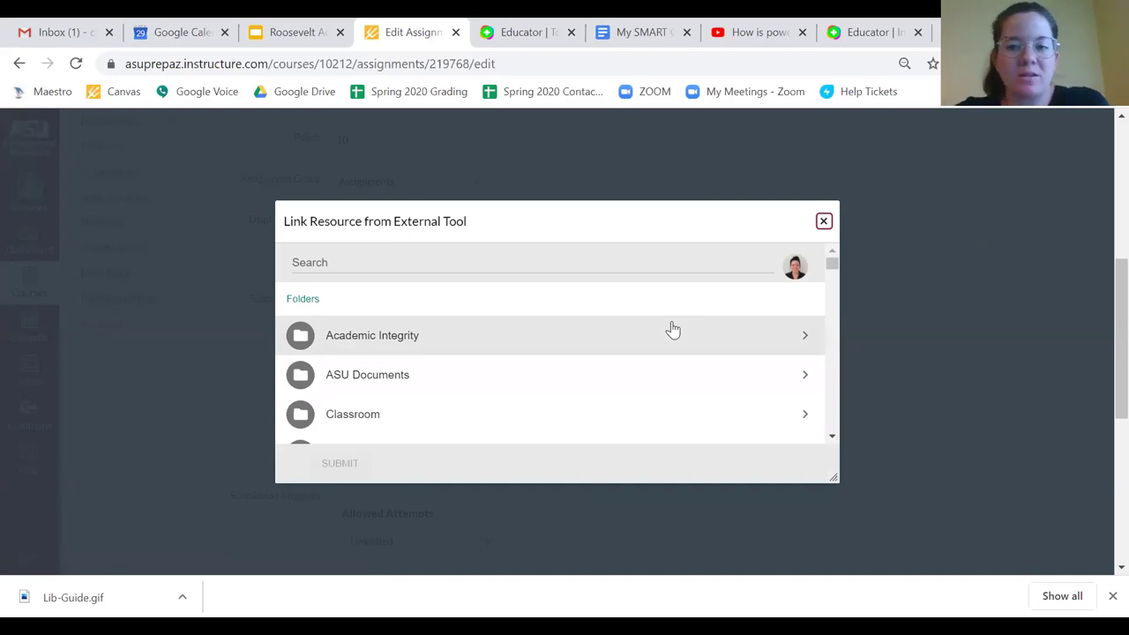
Search the Drive picker for 'my smart' and view the My SMART Goal Google Doc.
left_click(582, 262)
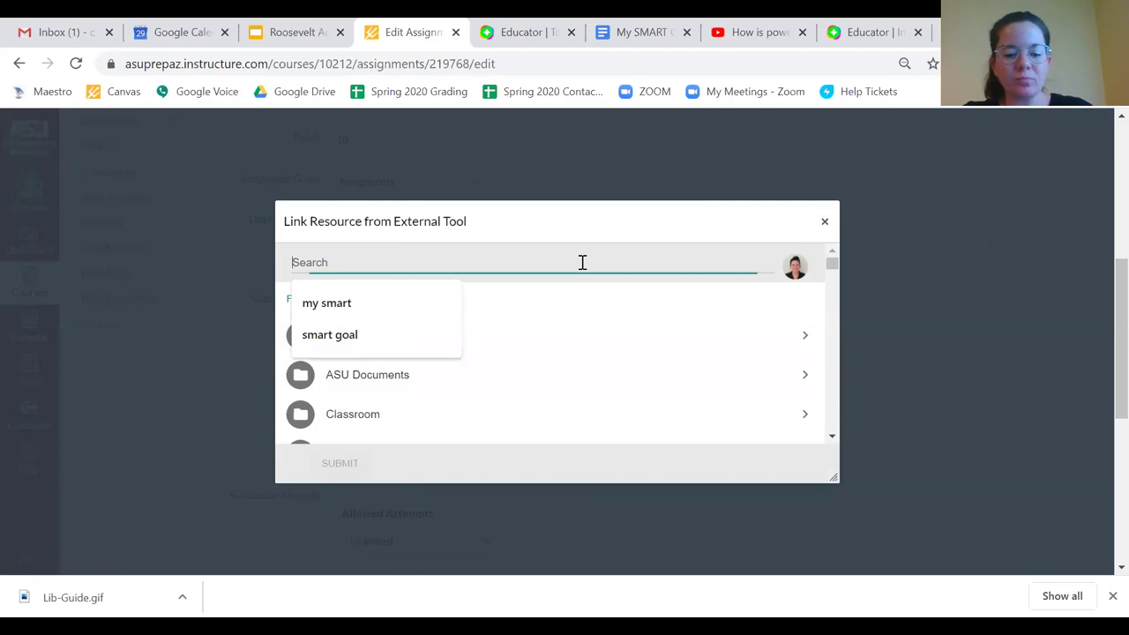
type("my smart")
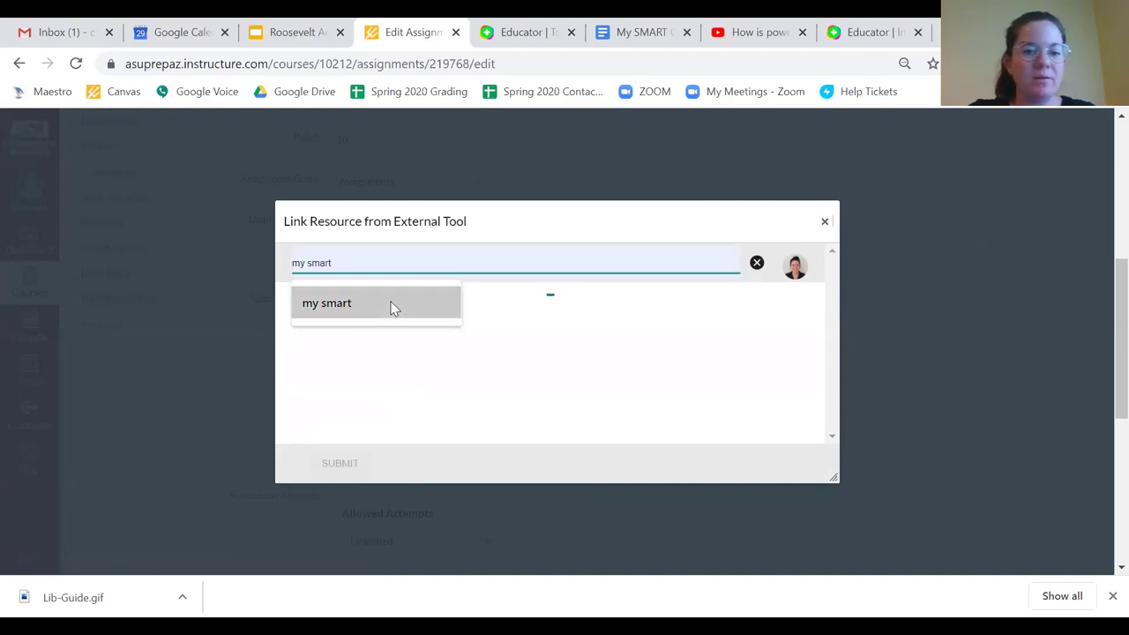
left_click(412, 301)
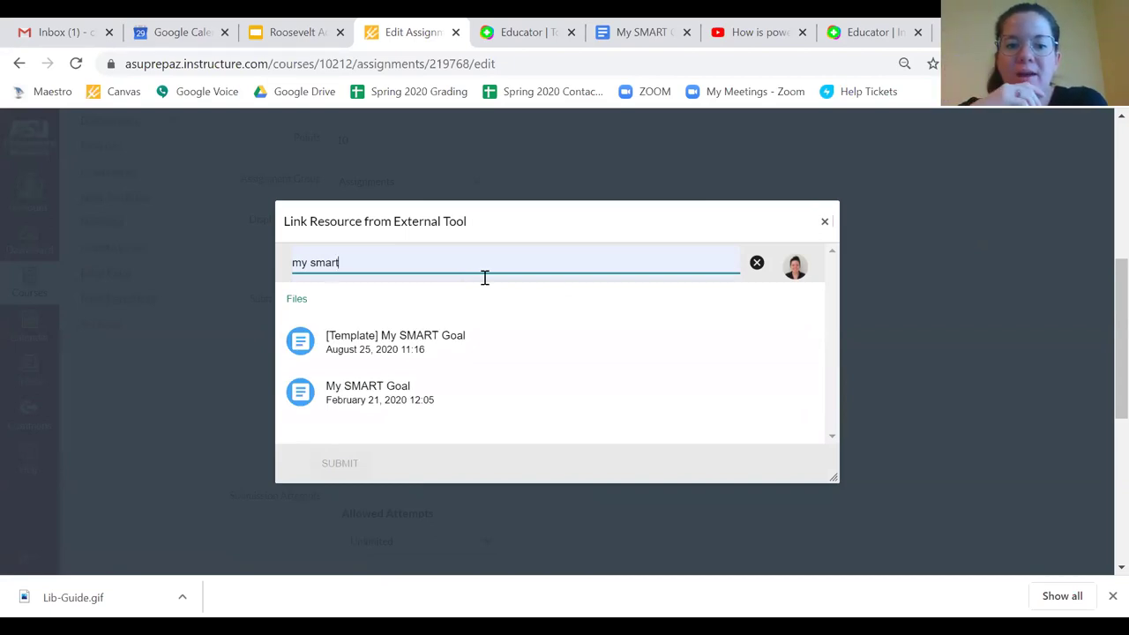
left_click(650, 22)
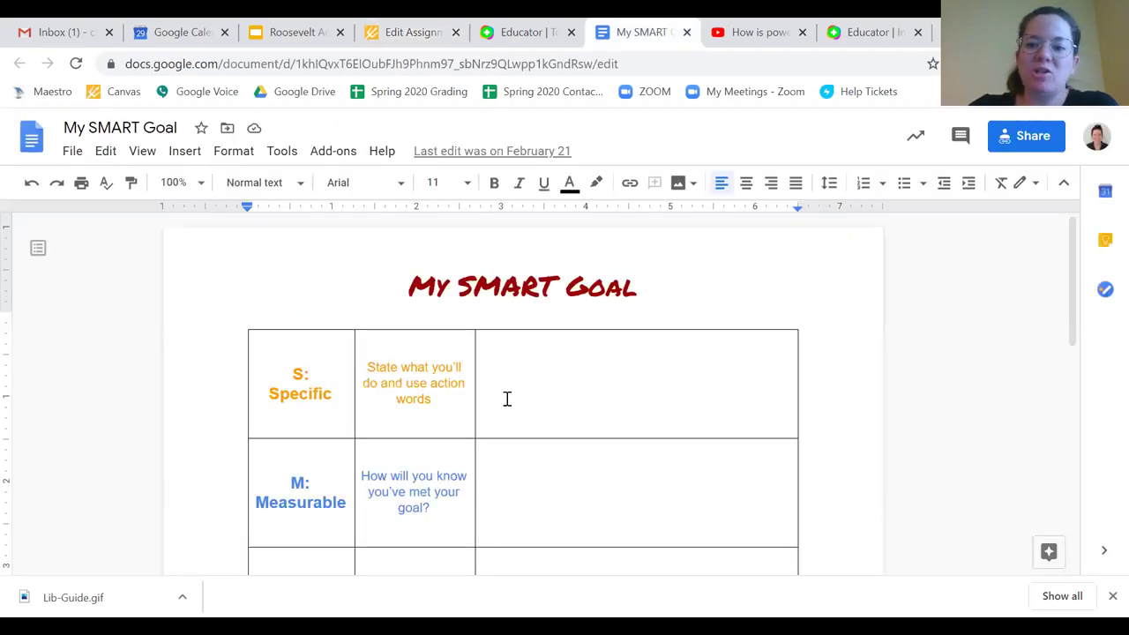
Look over the My SMART Goal template, then return to the Canvas assignment editor.
scroll(507, 398, "down", 5)
scroll(507, 399, "down", 3)
scroll(507, 399, "up", 8)
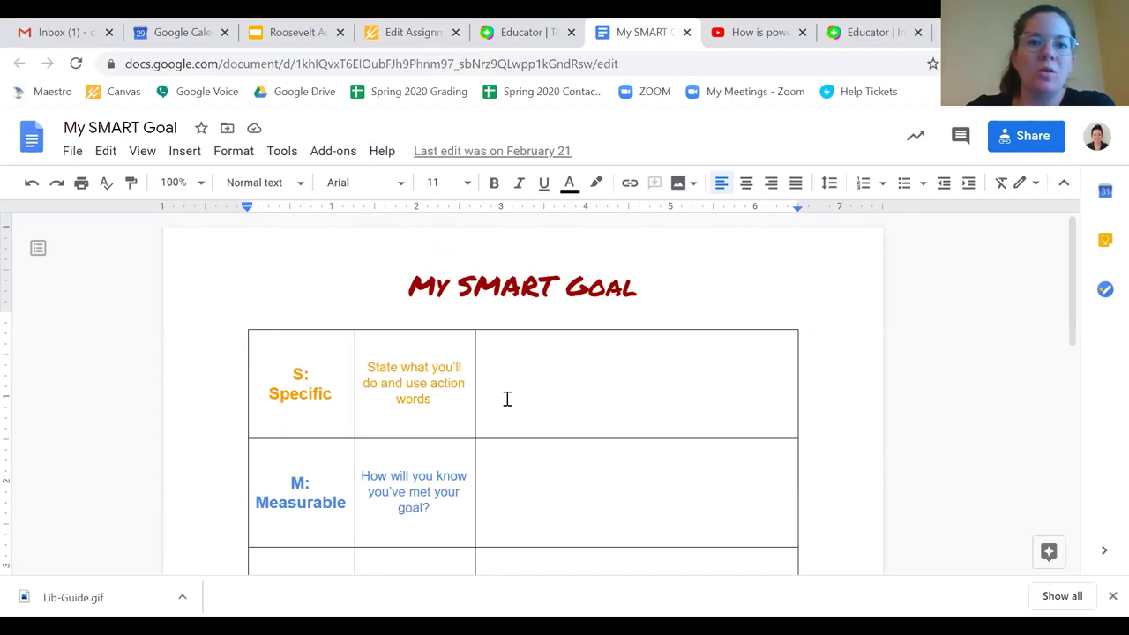
left_click(403, 26)
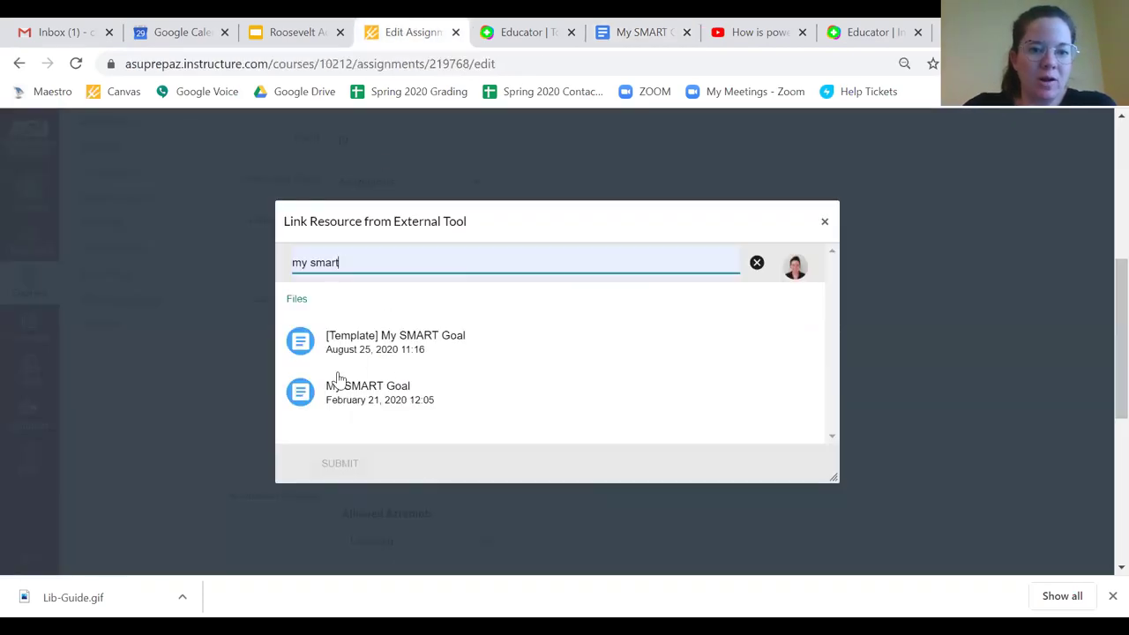
Attach the My SMART Goal document as the assignment's Google Drive external tool link.
left_click(394, 399)
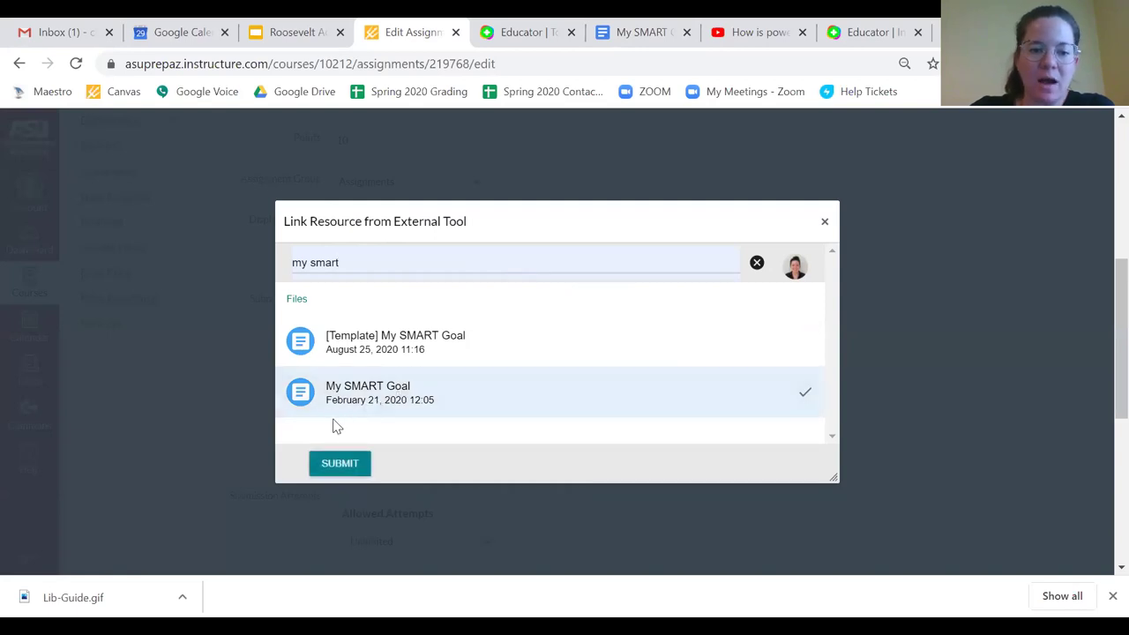
left_click(347, 470)
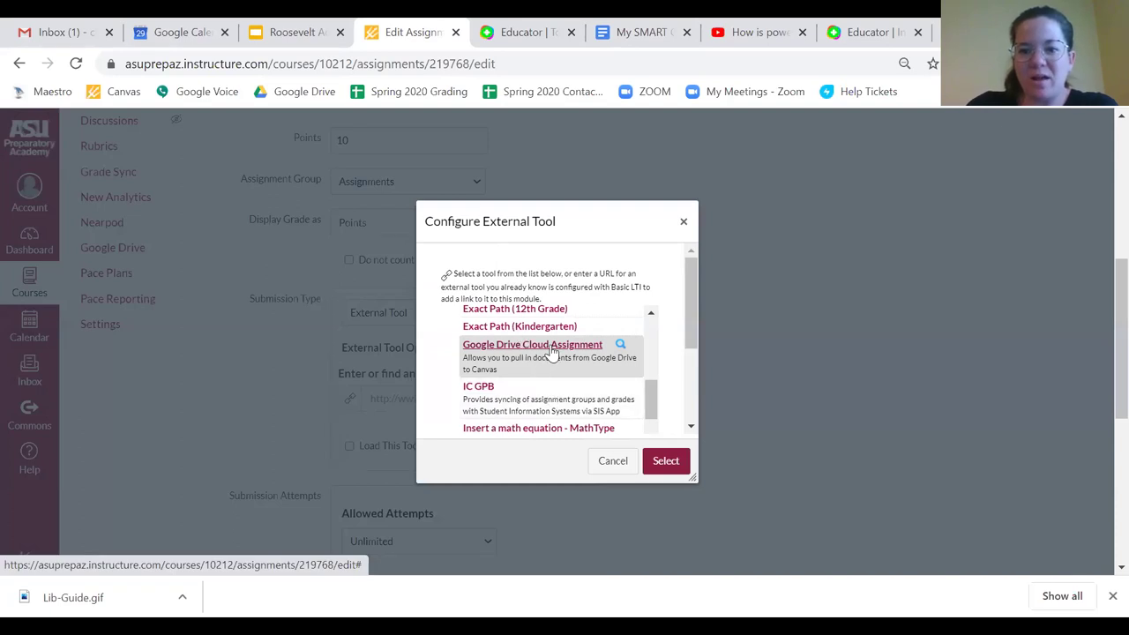
left_click(668, 465)
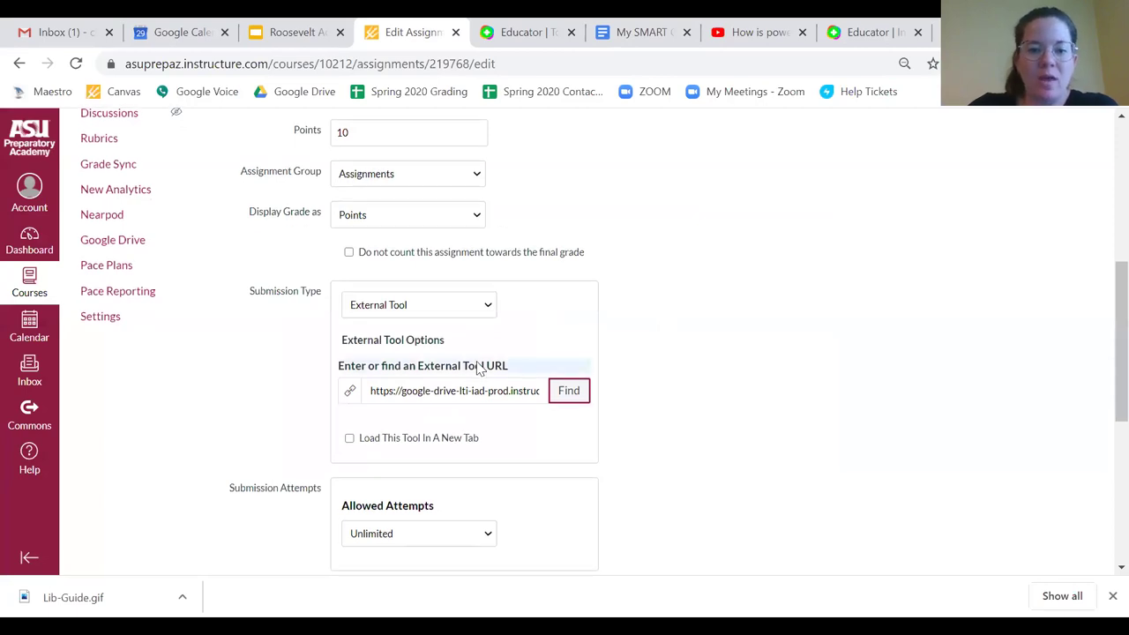
scroll(715, 457, "down", 1)
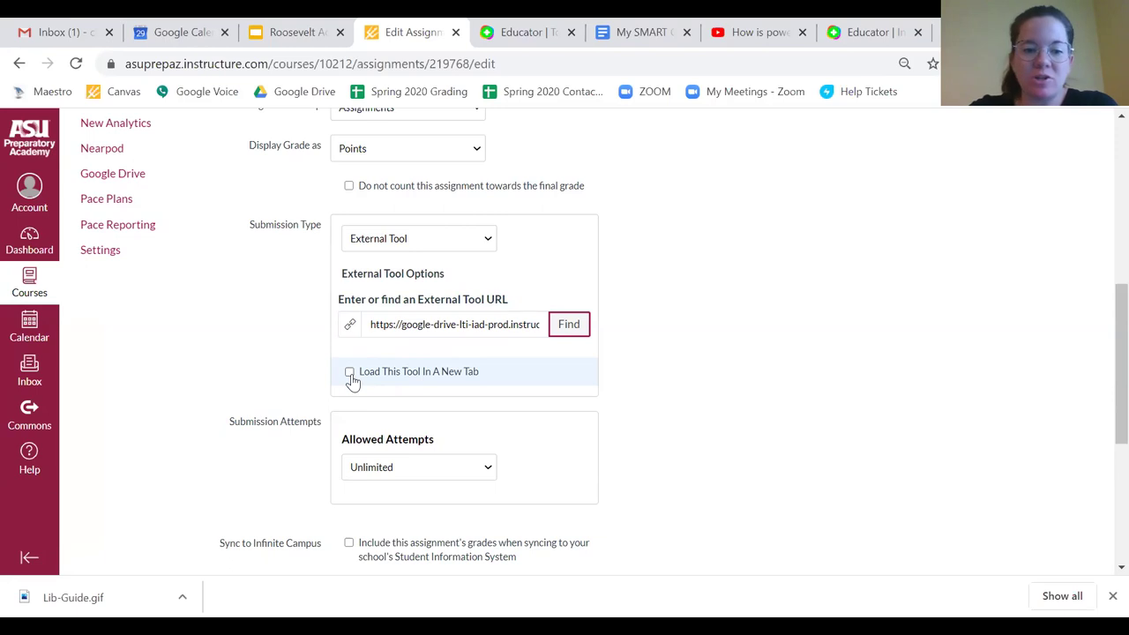
left_click(656, 455)
scroll(653, 455, "down", 1)
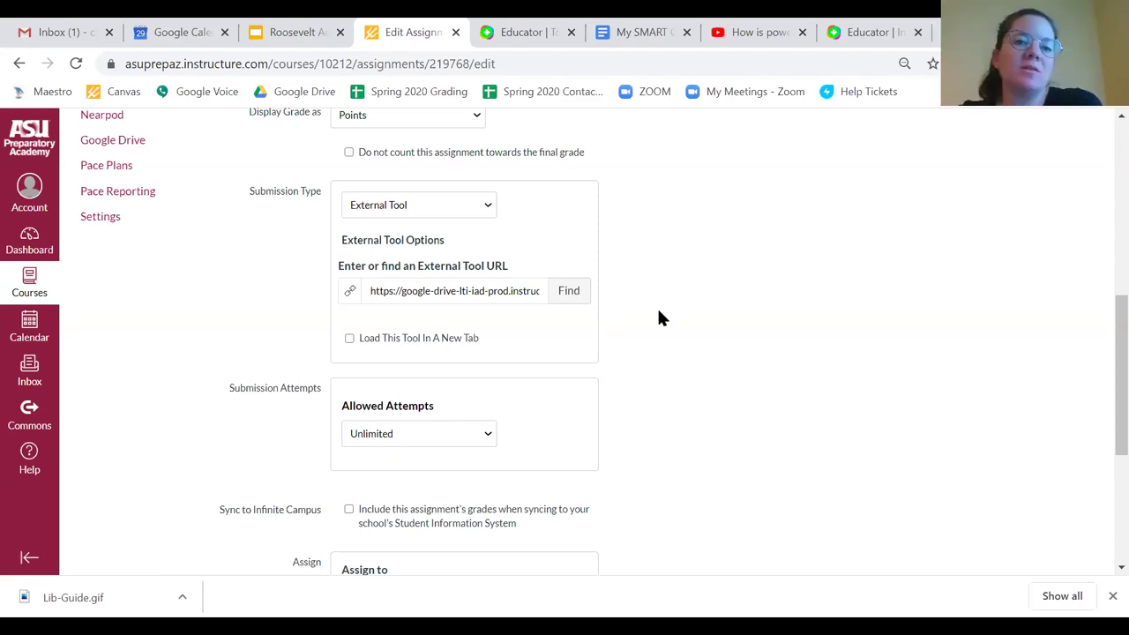
scroll(662, 317, "up", 1)
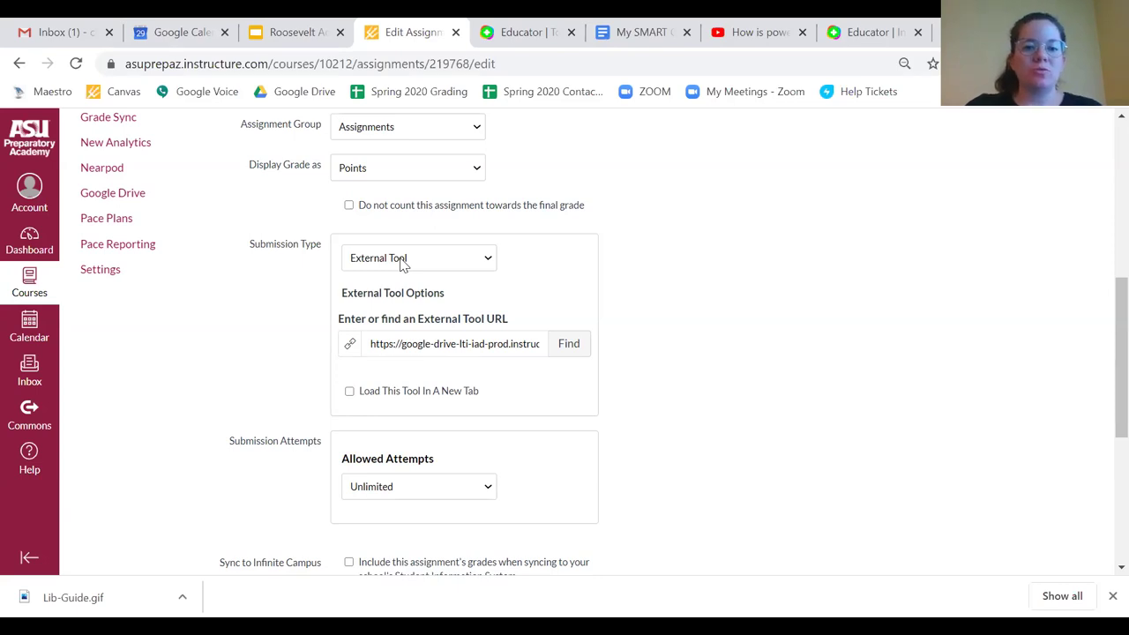
left_click(401, 261)
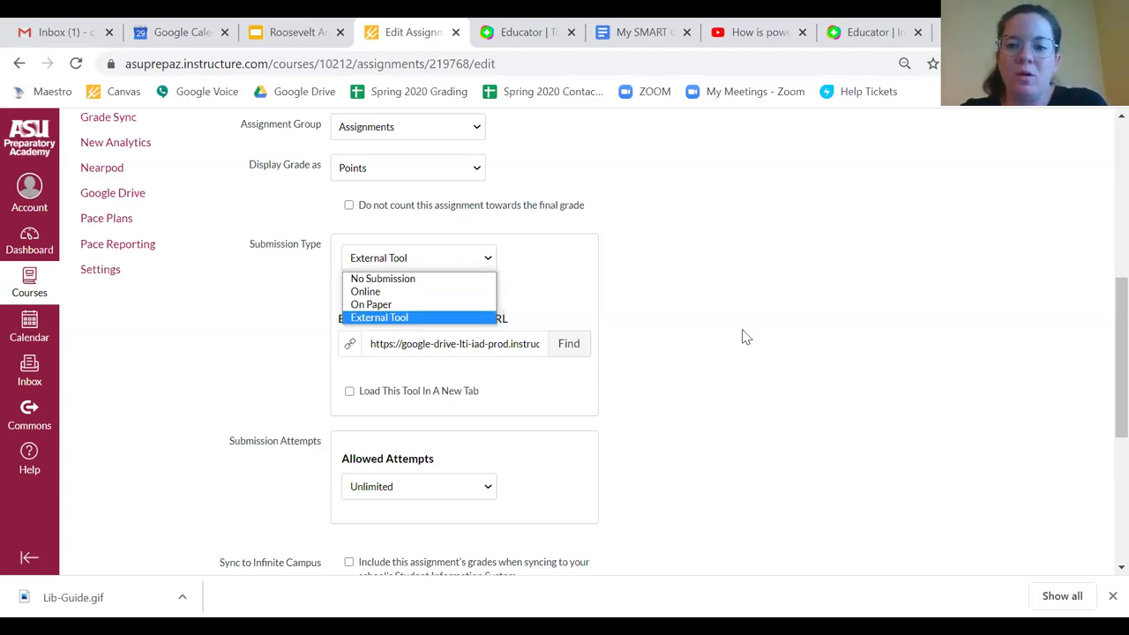
left_click(679, 386)
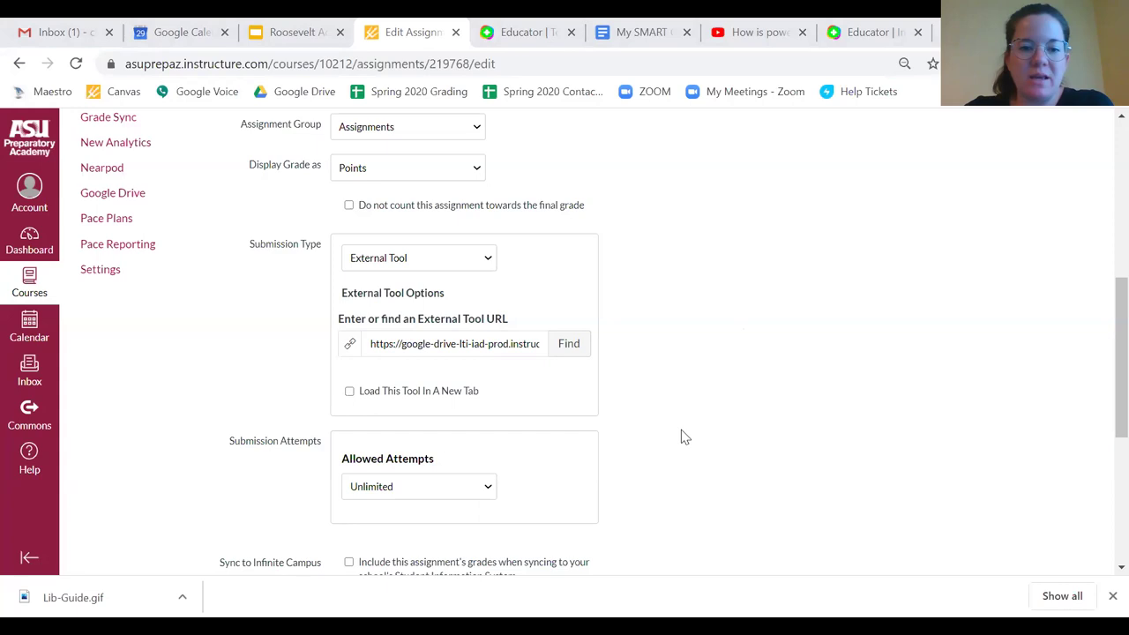
scroll(685, 437, "down", 2)
scroll(685, 437, "down", 3)
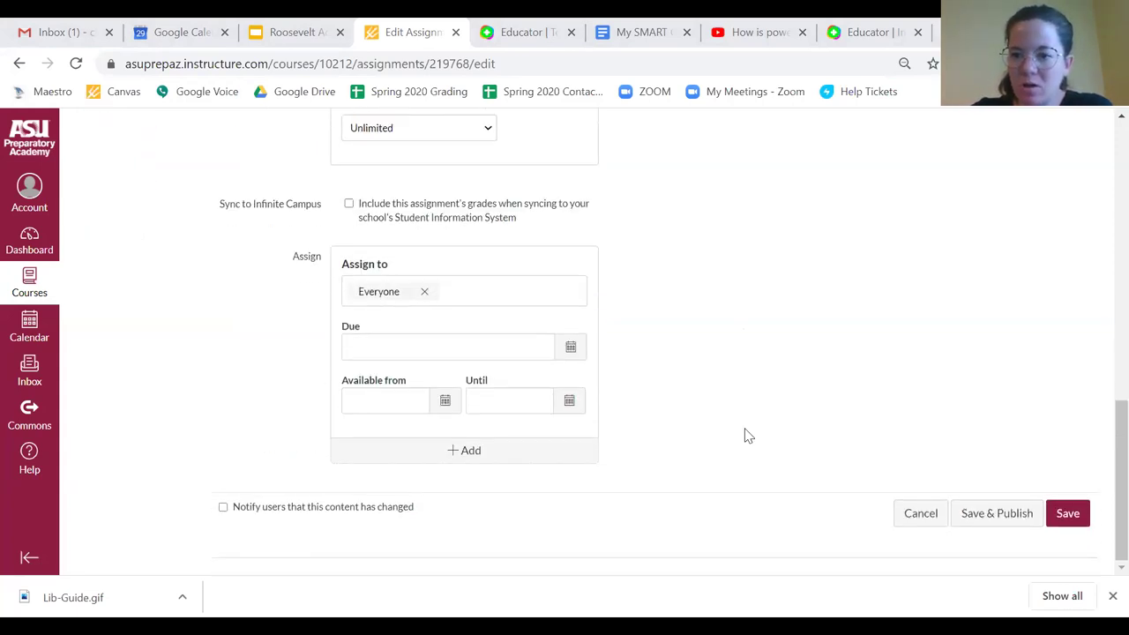
Save and publish the assignment, review the embedded doc, then view the My SMART Goal doc.
left_click(1011, 517)
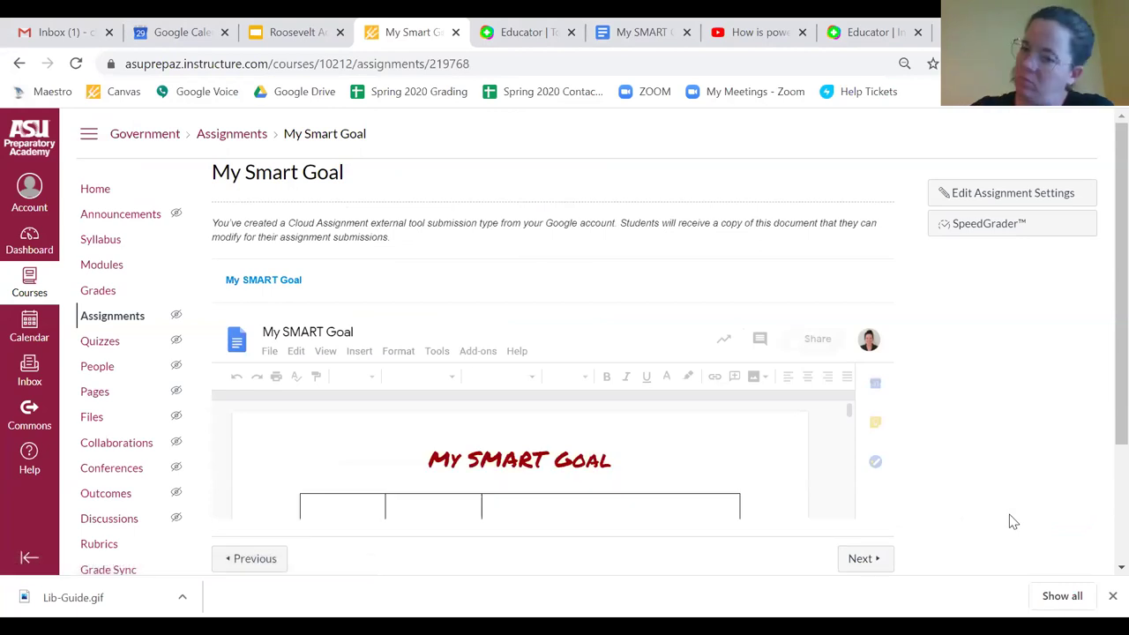
scroll(1012, 522, "down", 2)
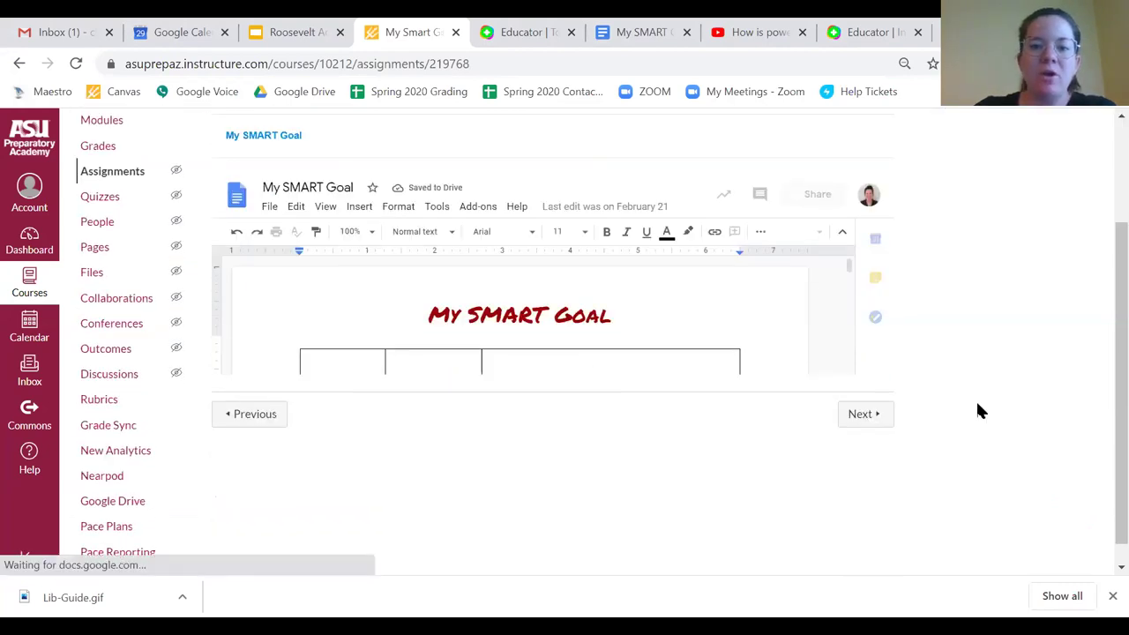
scroll(794, 318, "up", 2)
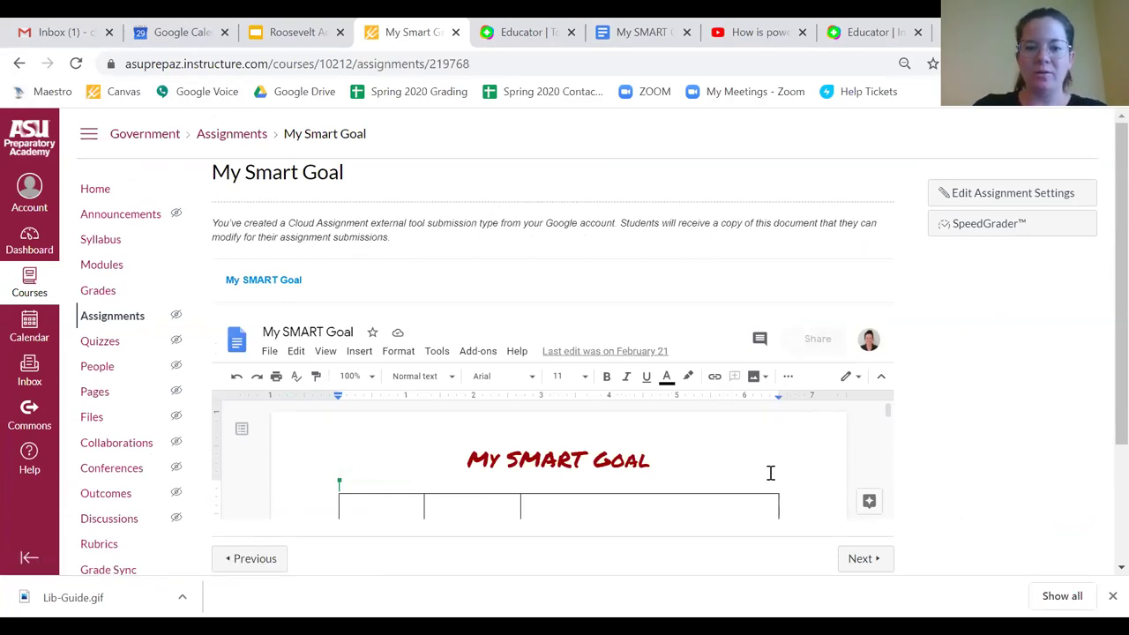
scroll(770, 474, "down", 4)
scroll(770, 474, "down", 3)
scroll(770, 474, "up", 8)
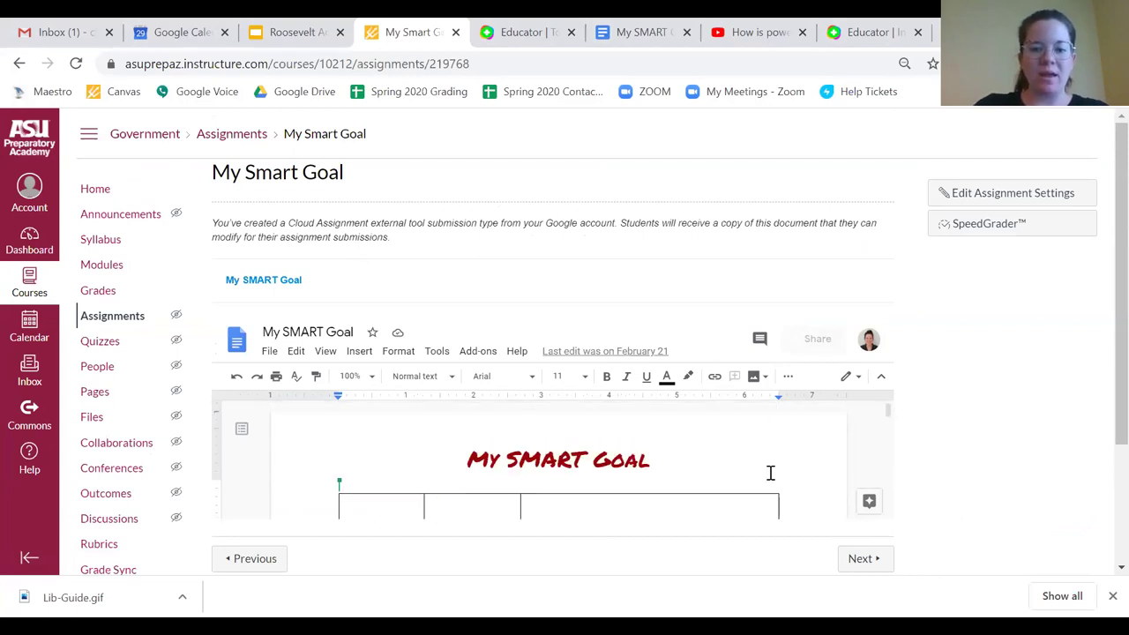
scroll(699, 440, "down", 2)
left_click(699, 440)
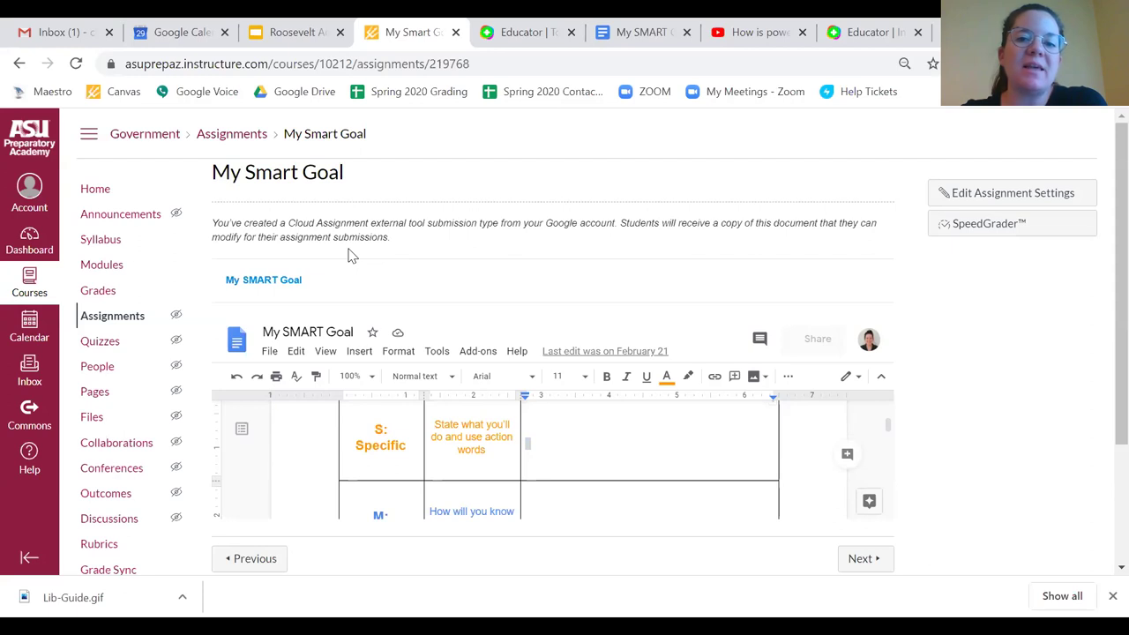
left_click(668, 27)
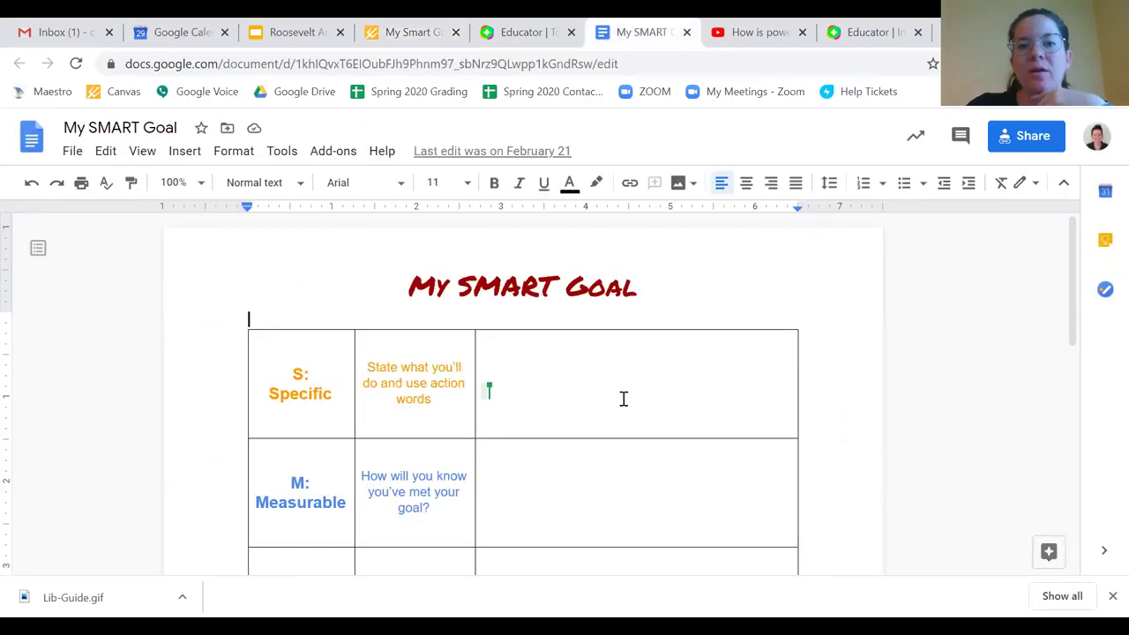
Return to the published My Smart Goal assignment page in Canvas.
left_click(412, 32)
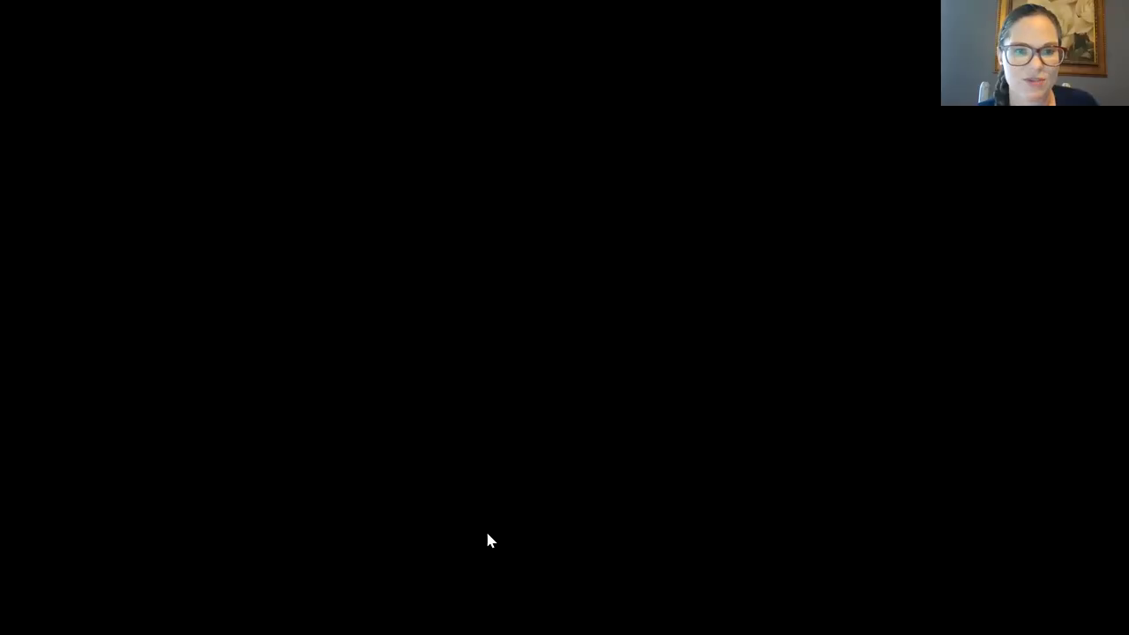
Open the 5th Grade Demo course from the Courses list and scroll its navigation to reveal Settings.
left_click(28, 280)
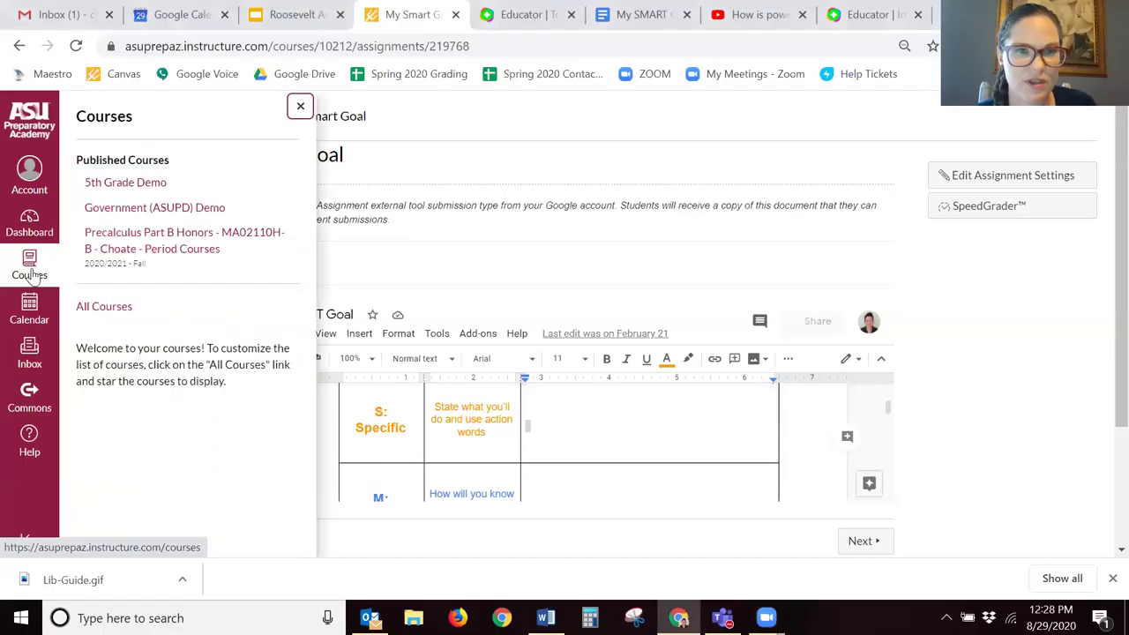
left_click(124, 182)
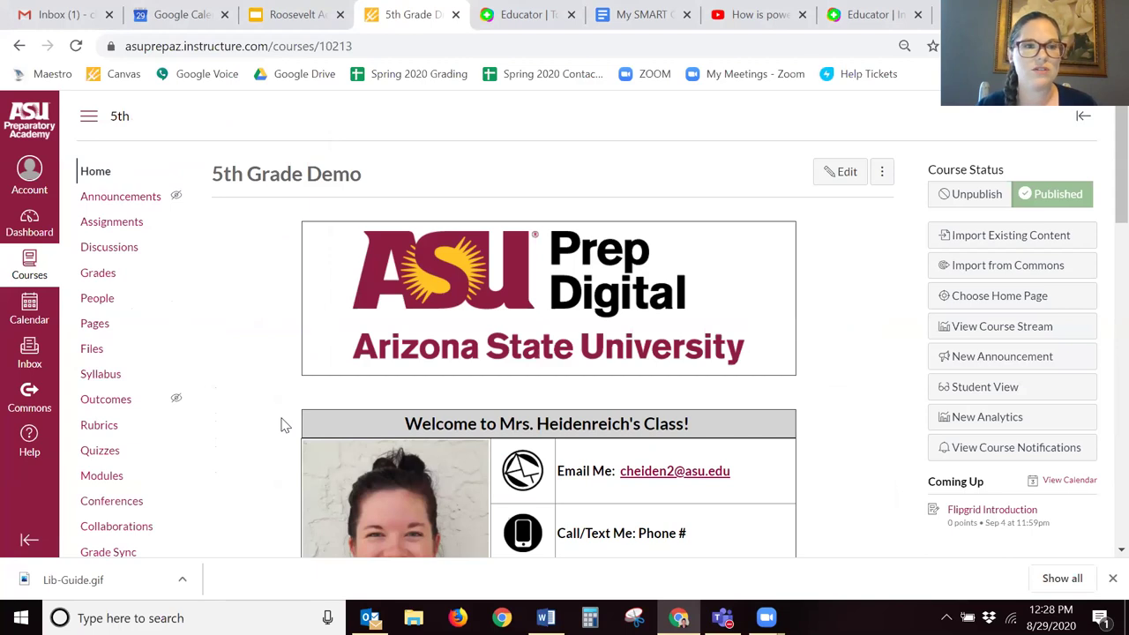
scroll(280, 425, "down", 1)
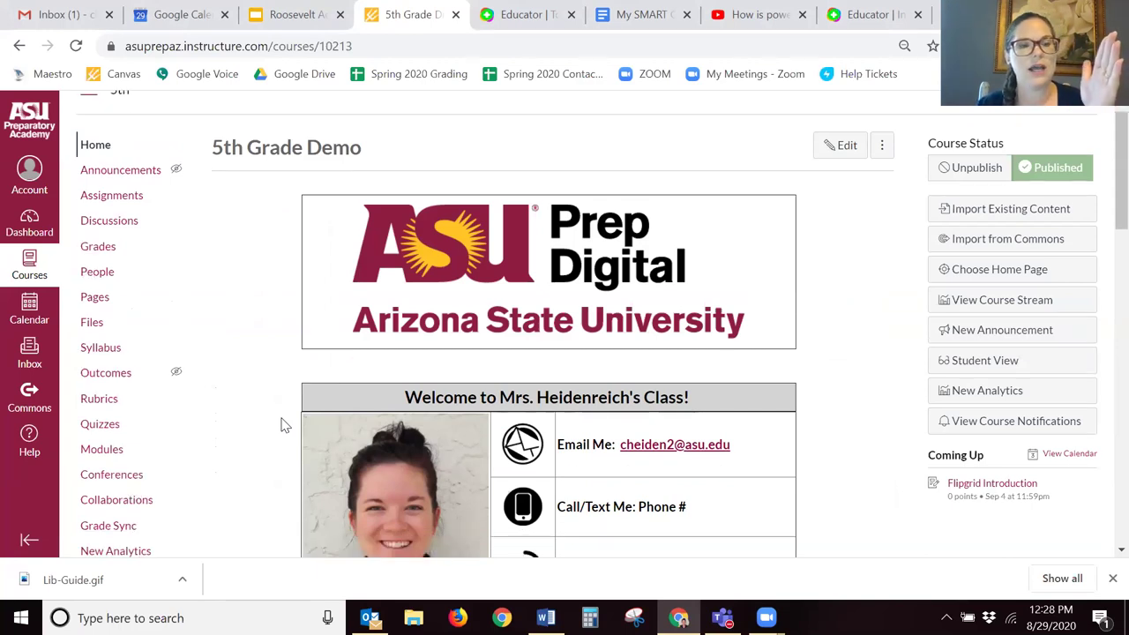
scroll(281, 425, "up", 1)
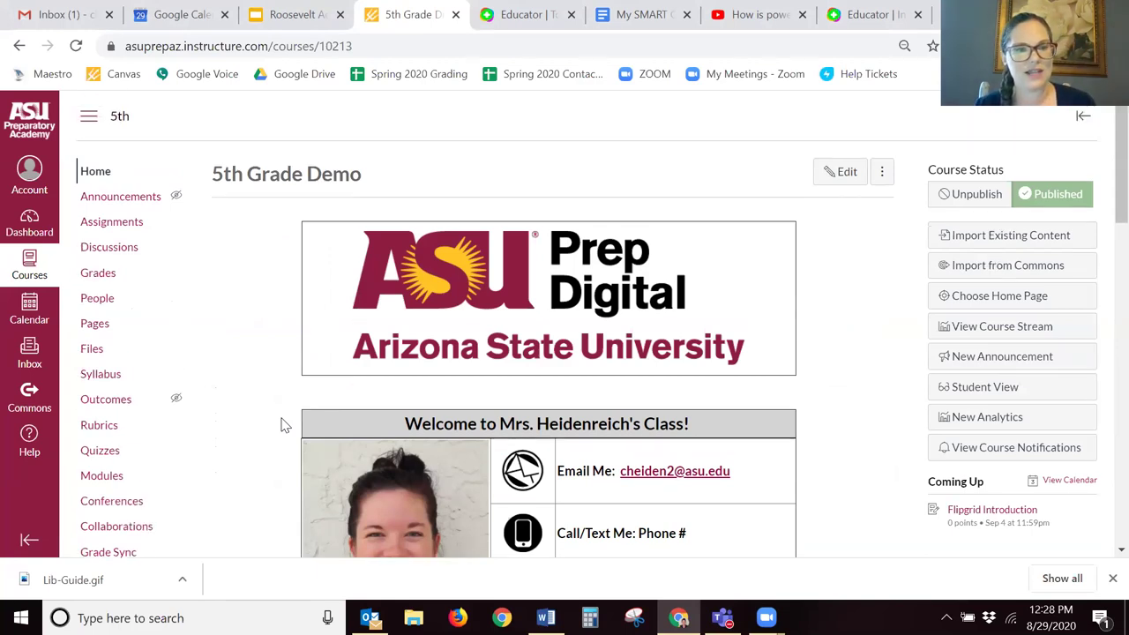
left_click_drag(221, 392, 202, 272)
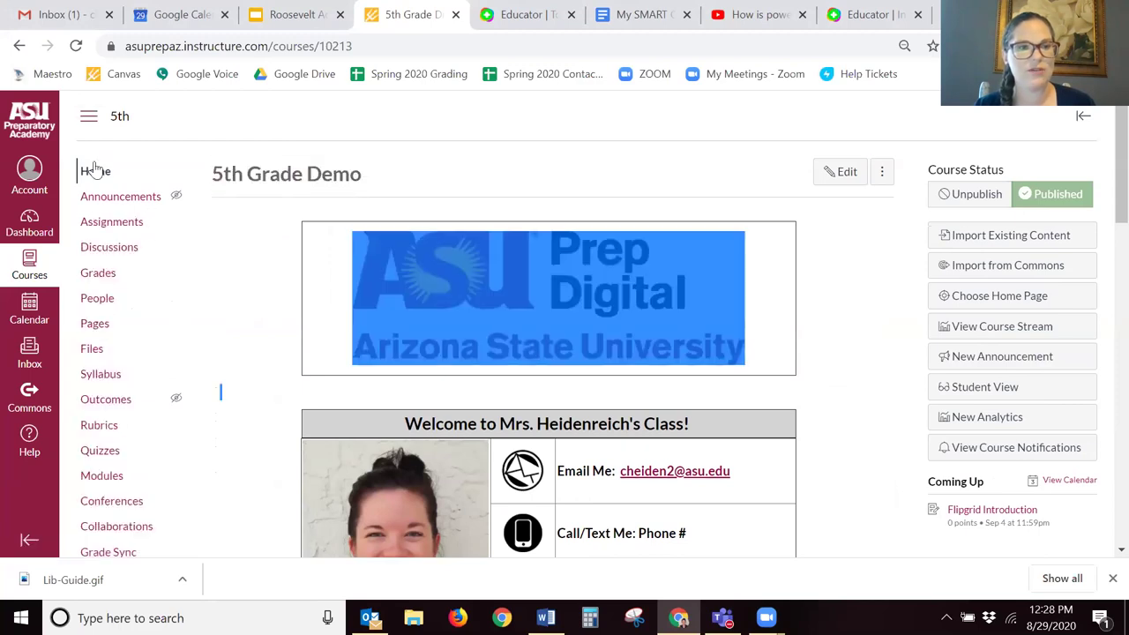
scroll(108, 374, "down", 1)
scroll(109, 373, "up", 1)
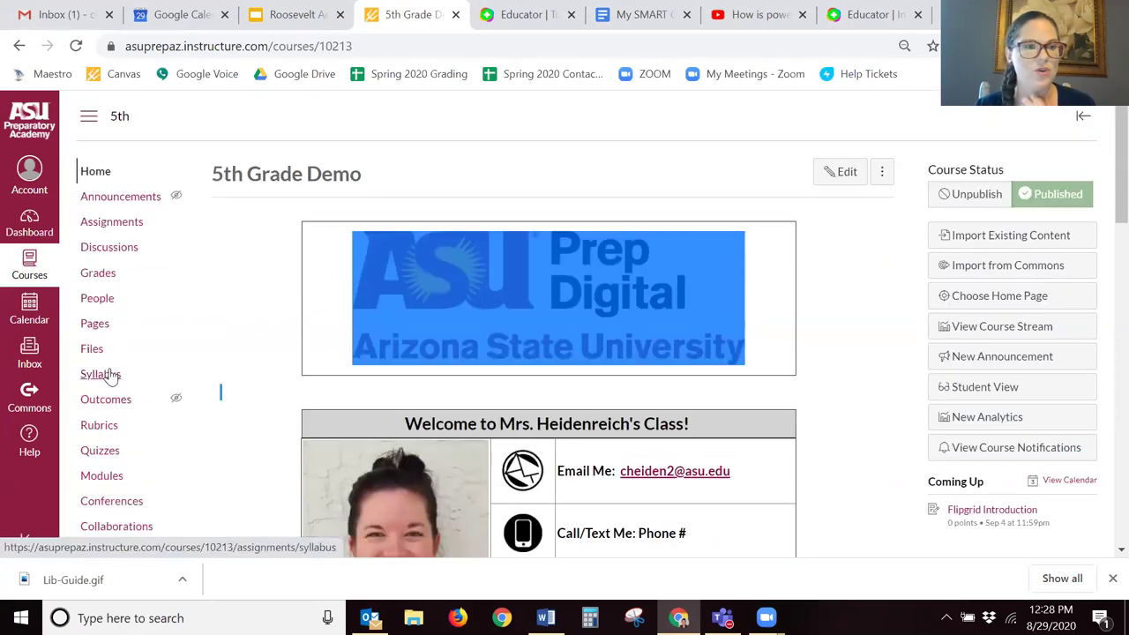
scroll(108, 376, "down", 3)
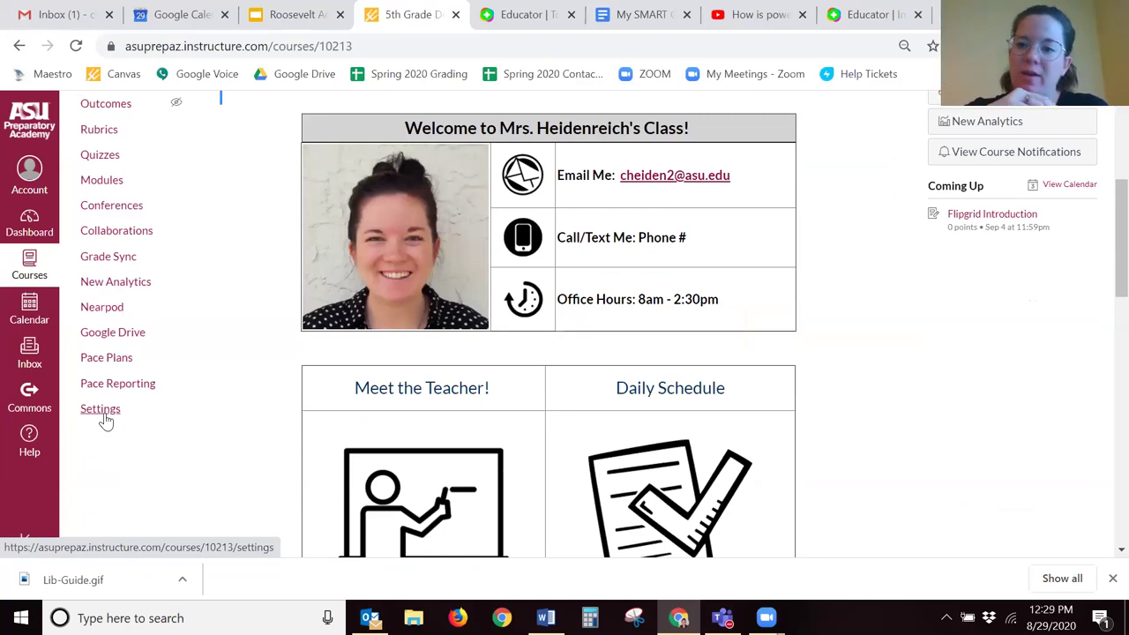
Open the course Settings' Apps tab, browse the External Apps tiles, and focus Filter by name.
left_click(104, 420)
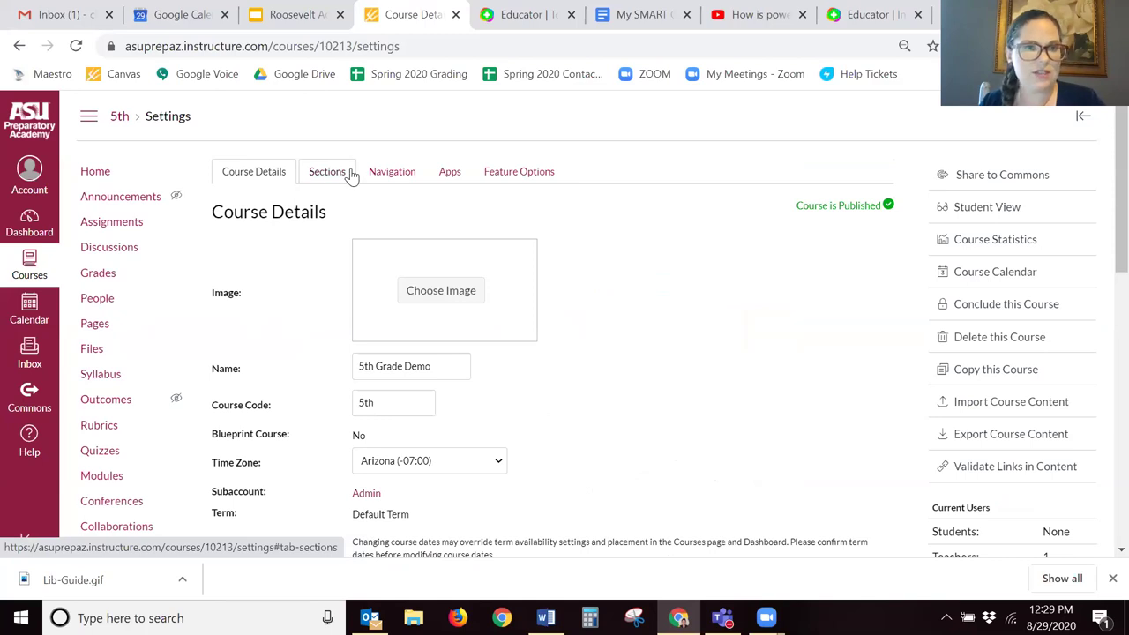
left_click(450, 174)
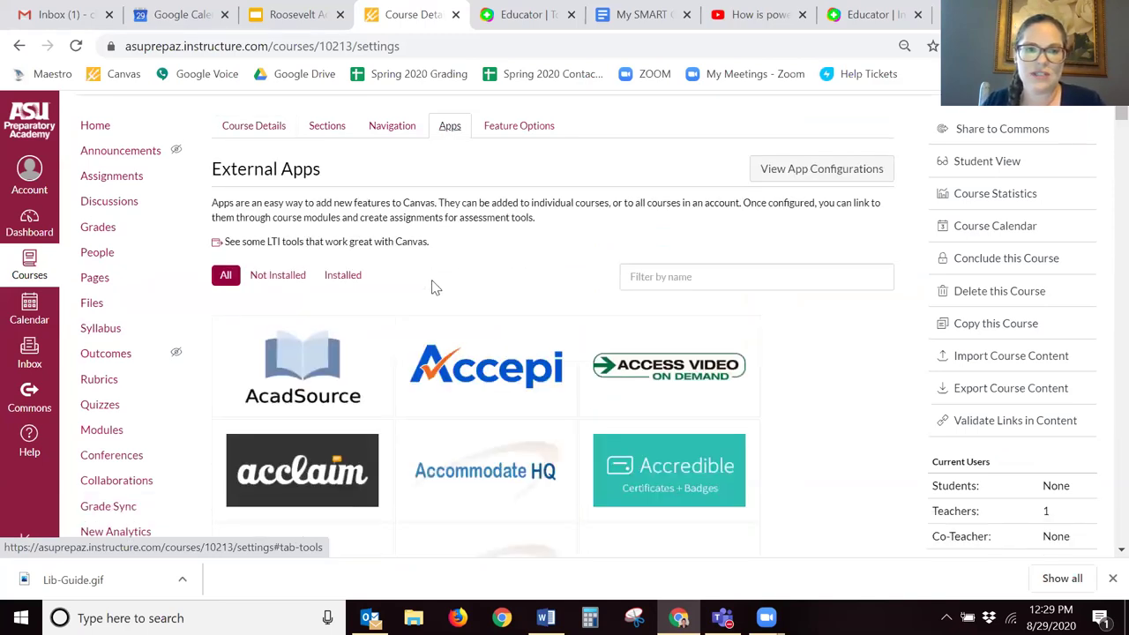
scroll(432, 292, "down", 3)
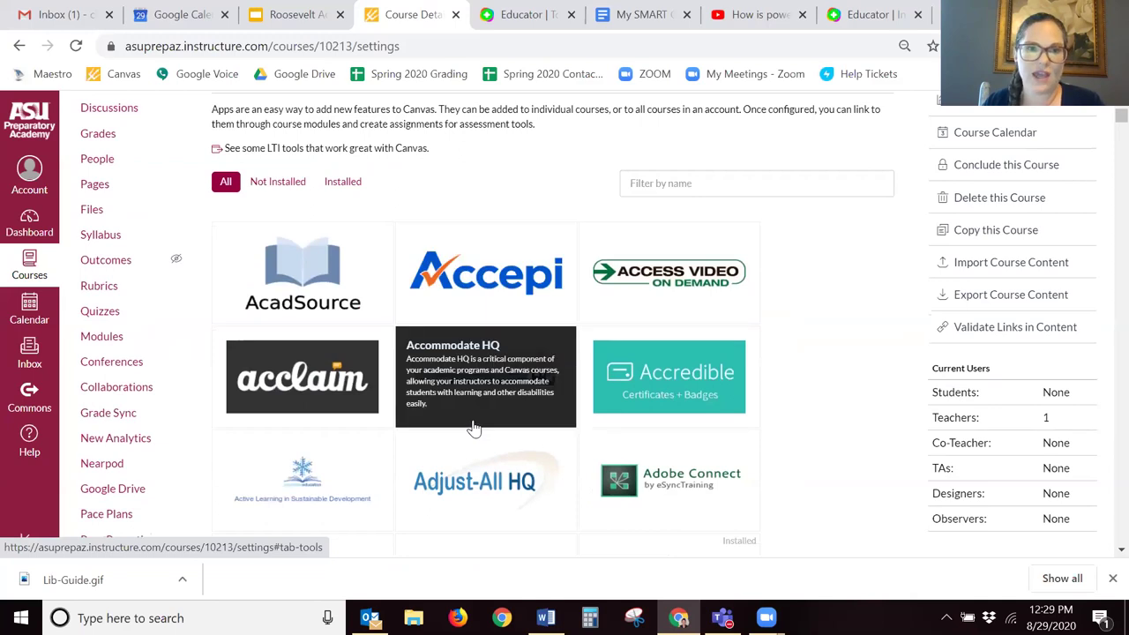
scroll(474, 428, "down", 6)
scroll(826, 423, "down", 4)
scroll(827, 427, "down", 6)
scroll(826, 427, "down", 7)
scroll(829, 427, "down", 6)
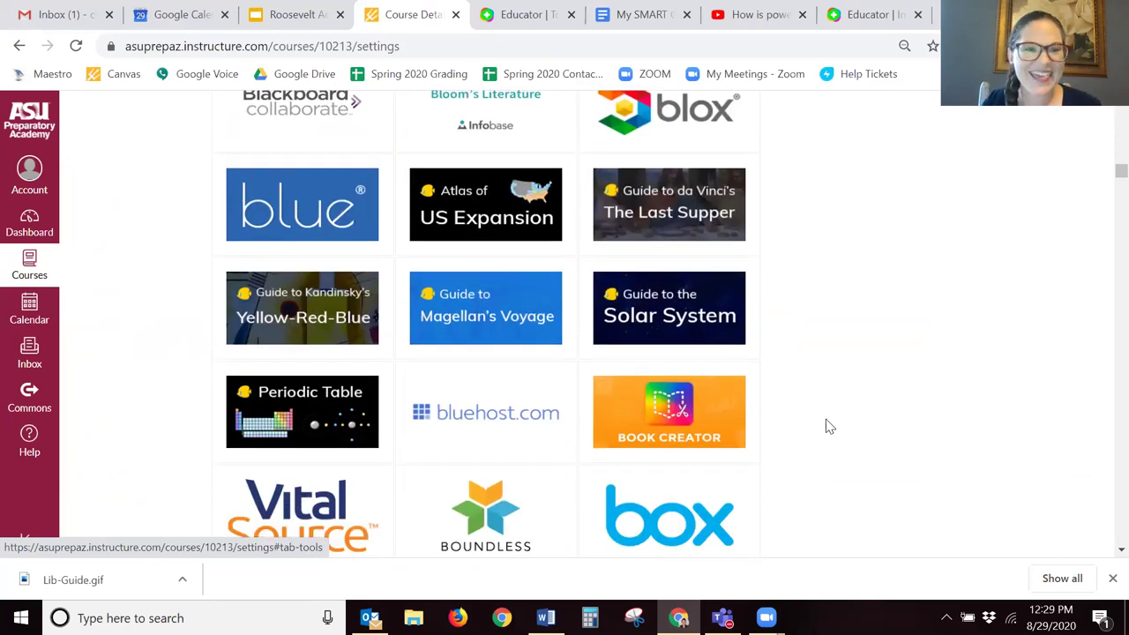
scroll(830, 428, "down", 18)
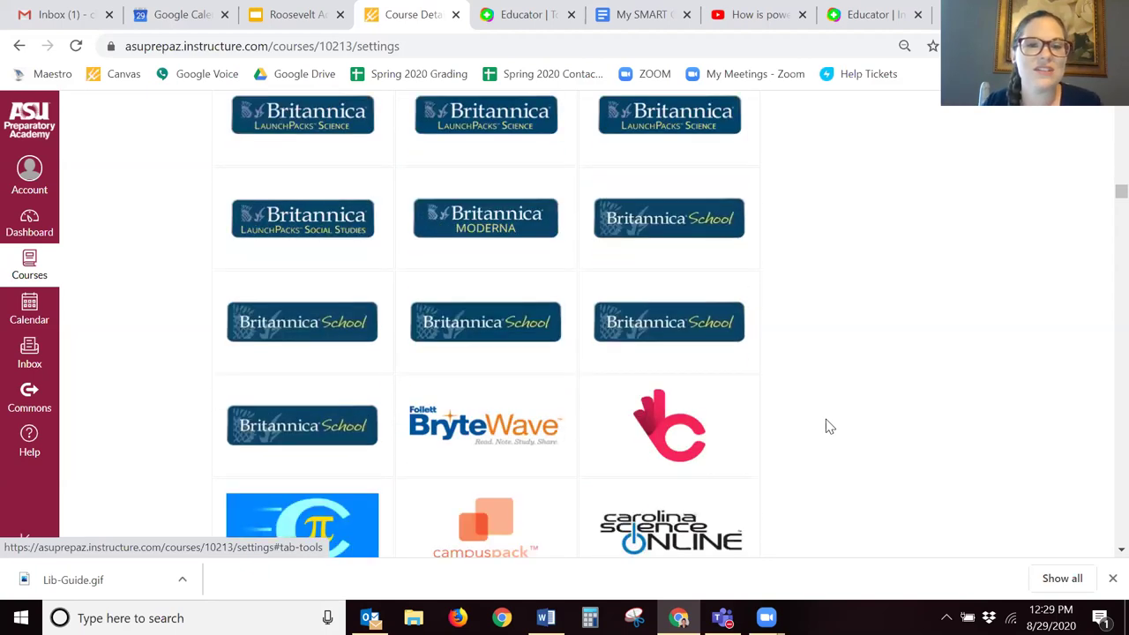
scroll(829, 427, "up", 20)
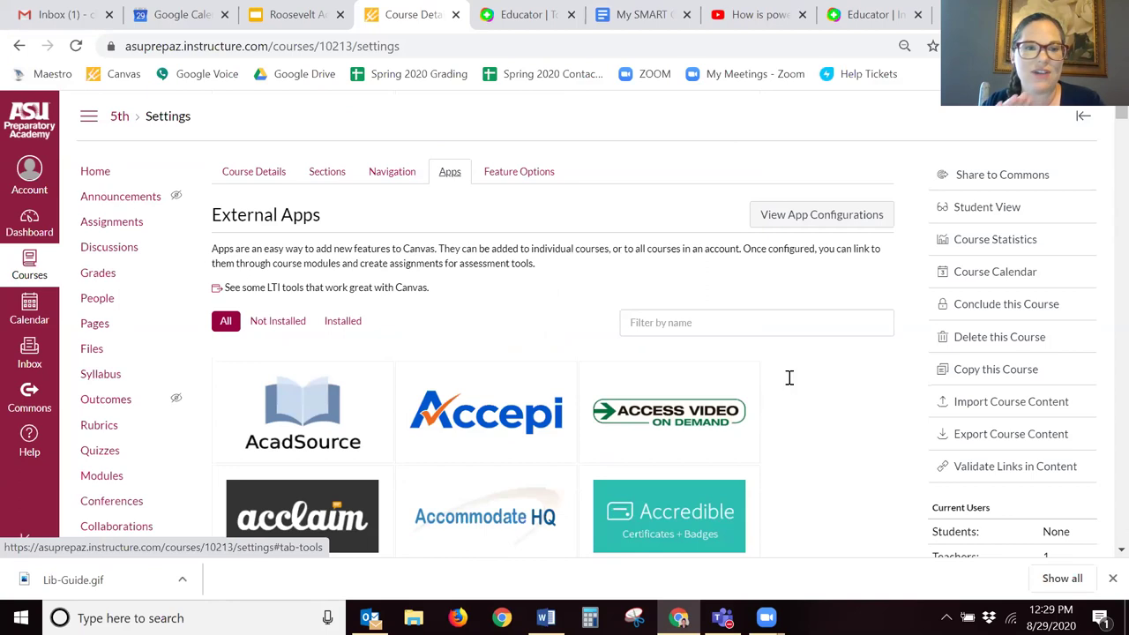
left_click(722, 326)
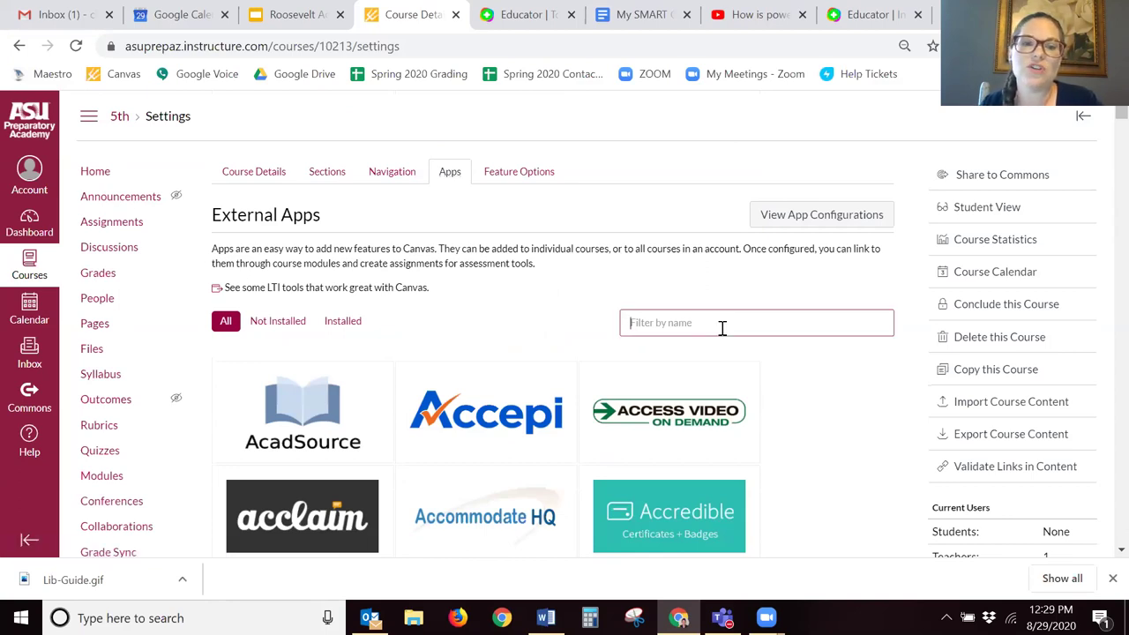
Filter the External Apps by 'flip' so only the installed Flipgrid app remains.
type("flip")
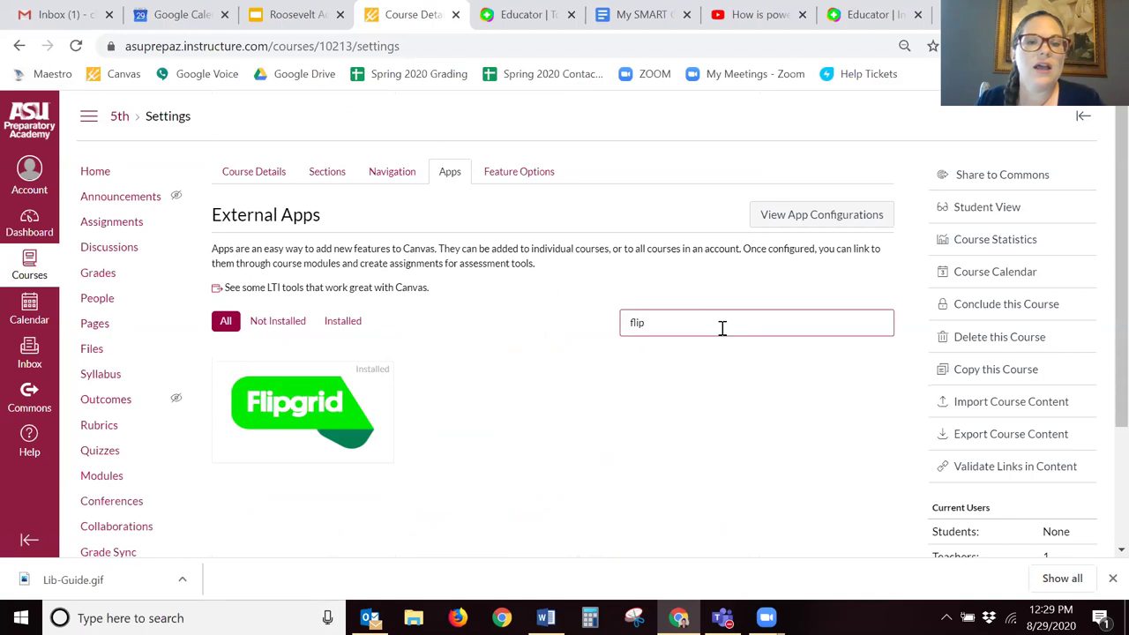
mouse_move(307, 426)
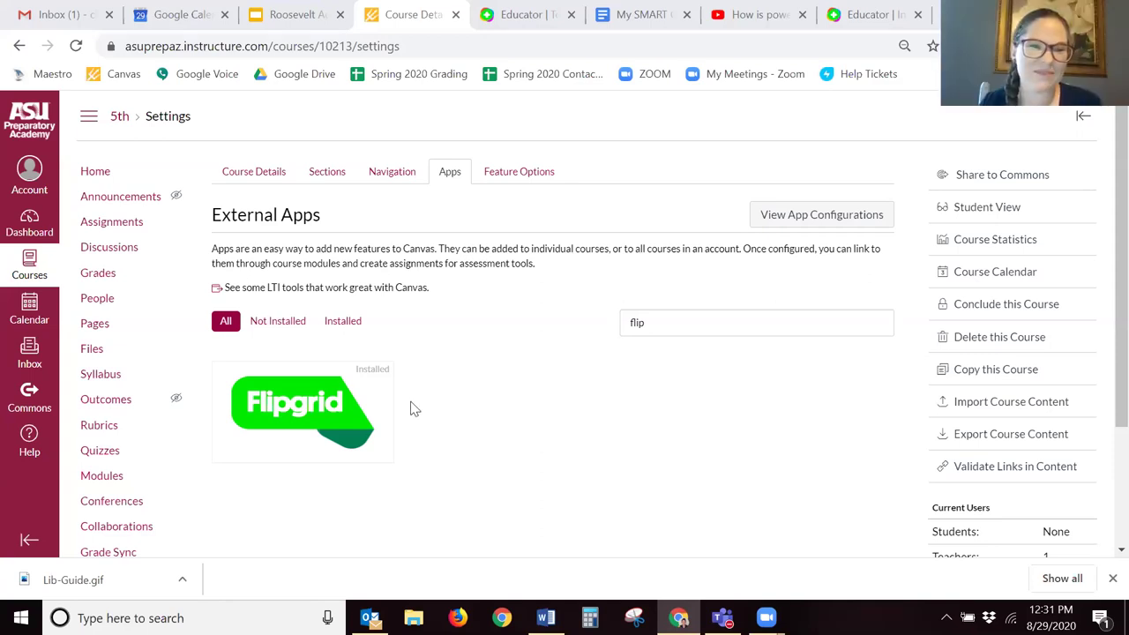
Open the Flipgrid app's details and start the Add App form for the course.
left_click(281, 415)
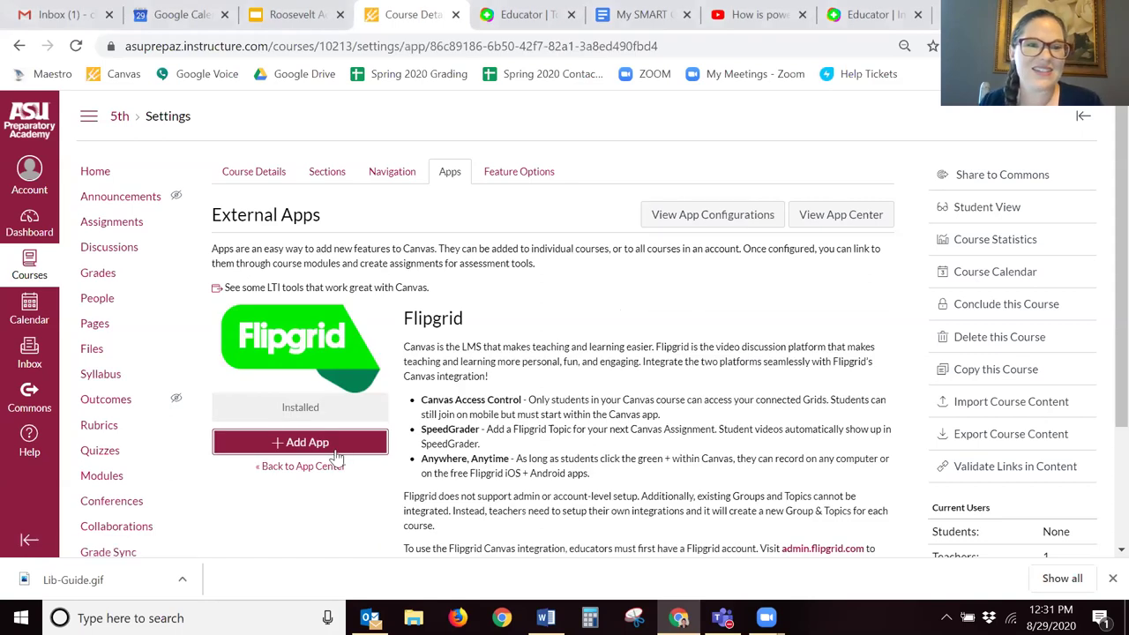
scroll(435, 463, "down", 1)
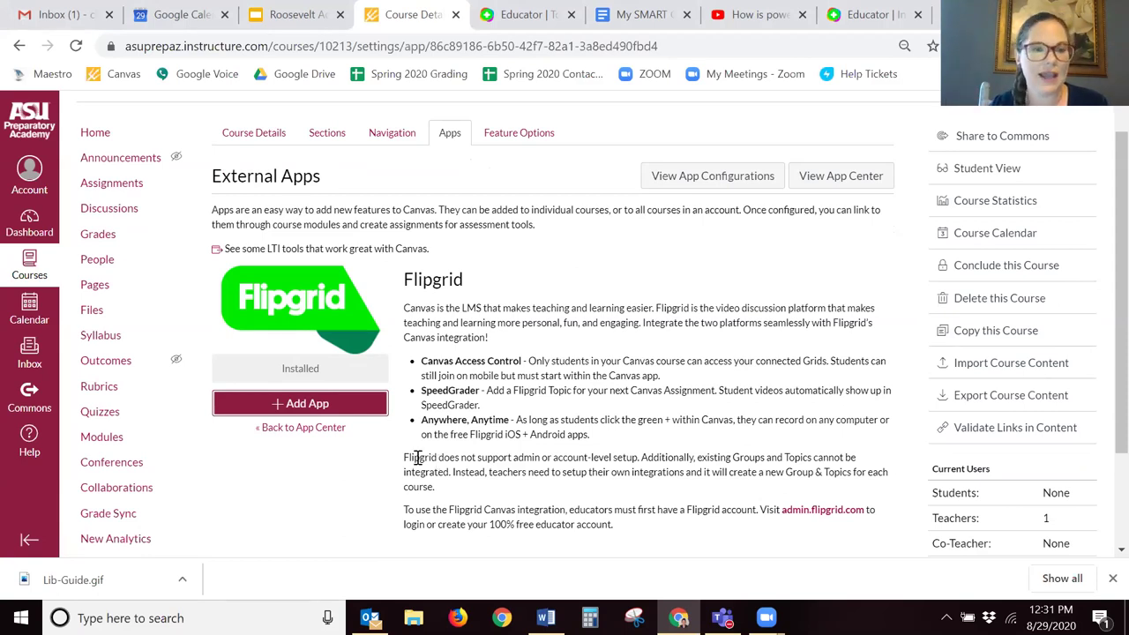
left_click(309, 405)
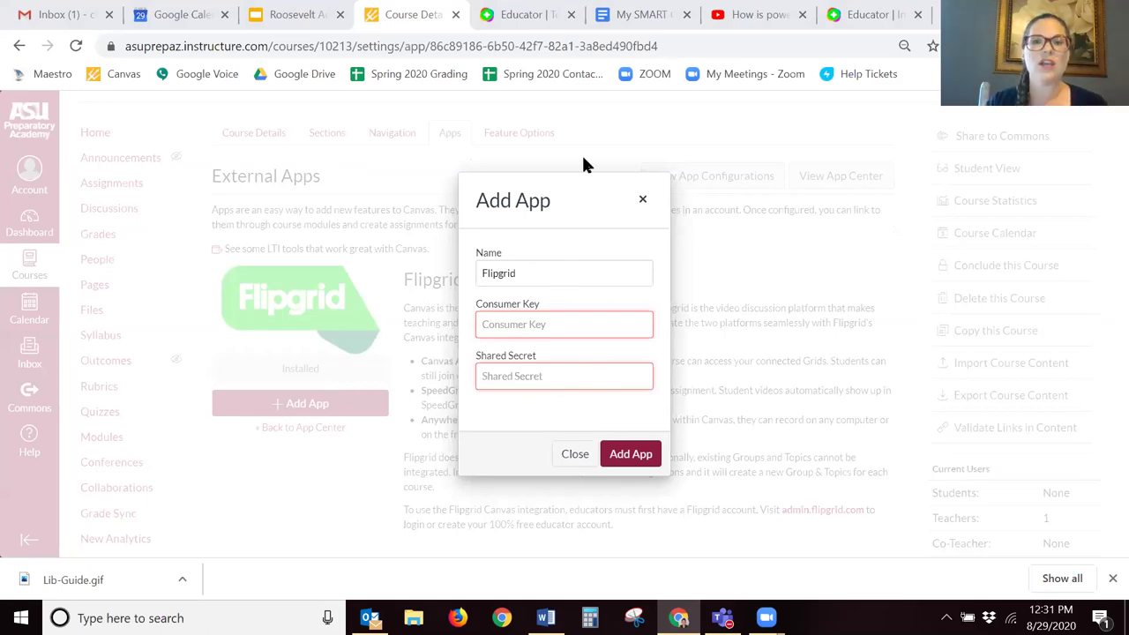
left_click(523, 11)
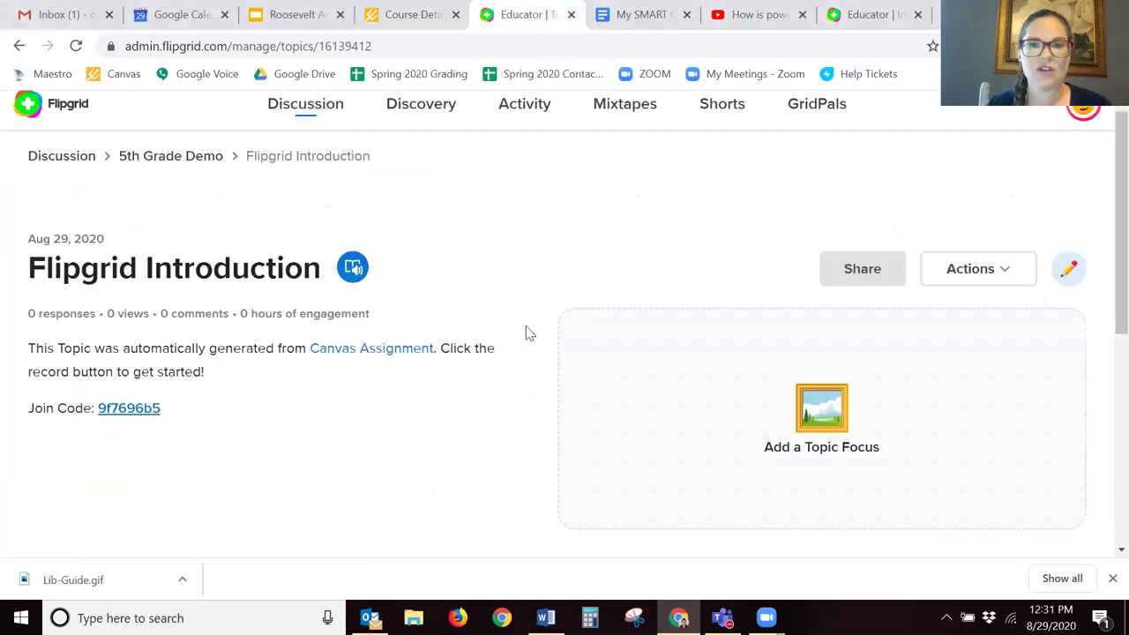
Go to the Flipgrid Discussion home listing 5th Grade Demo and open the account menu.
scroll(528, 334, "up", 1)
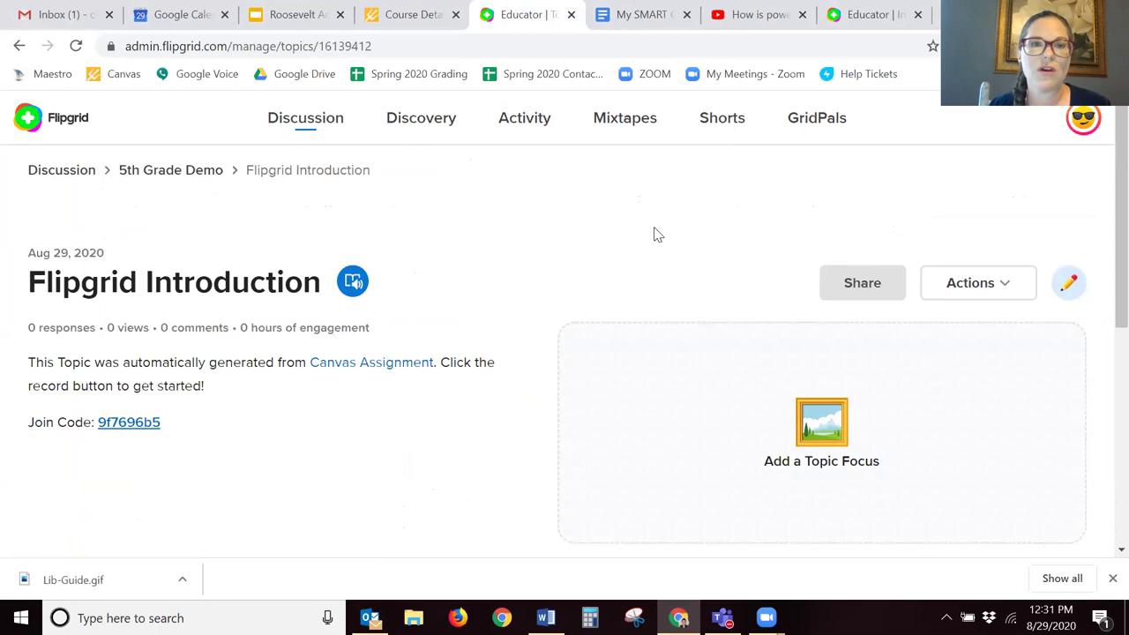
left_click(52, 122)
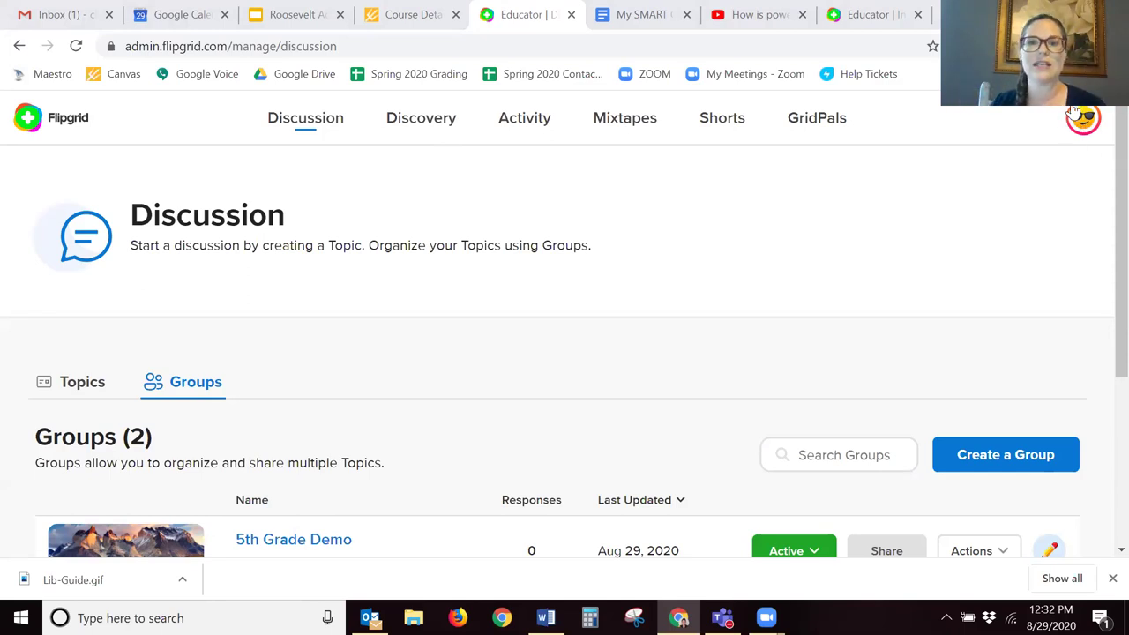
left_click(1084, 123)
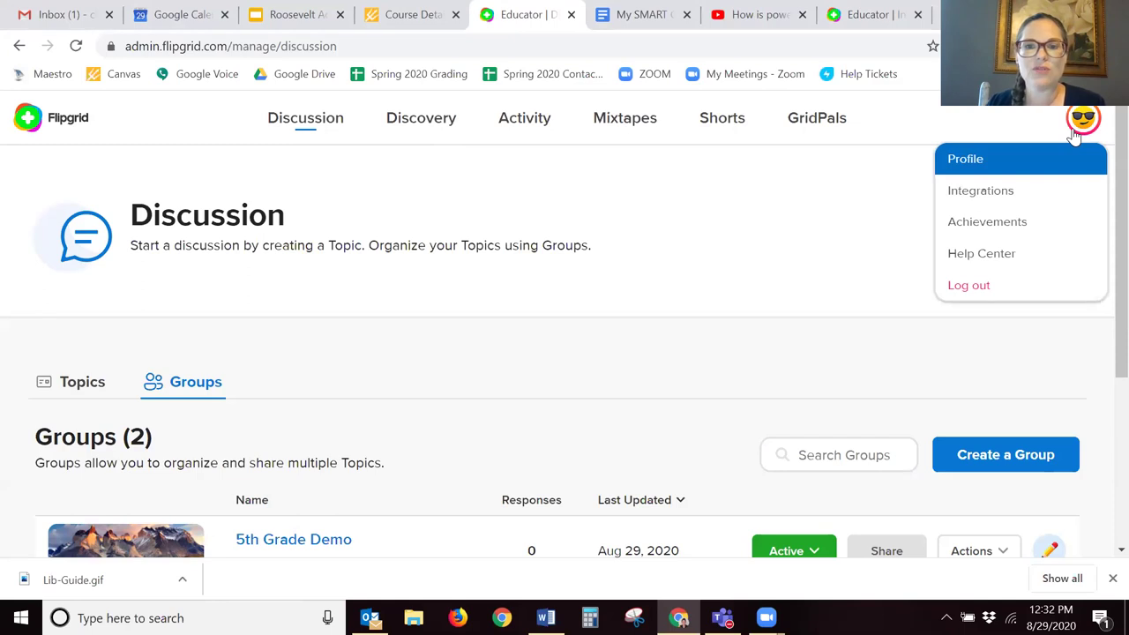
Go to the Flipgrid + Canvas integrations page and start a new Canvas integration.
left_click(980, 191)
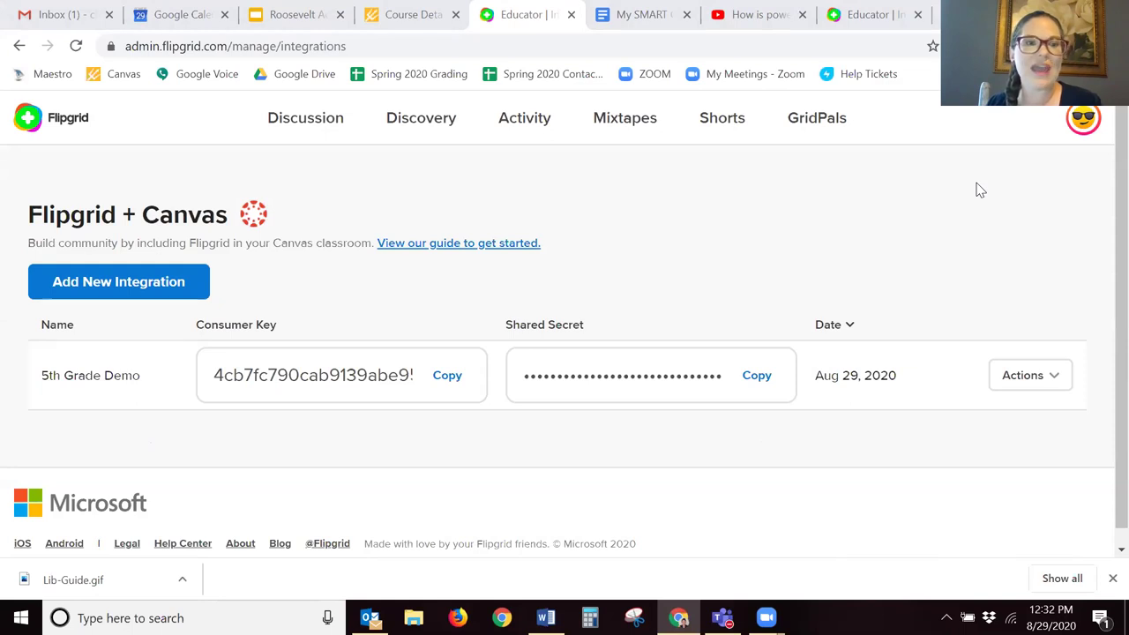
left_click(105, 289)
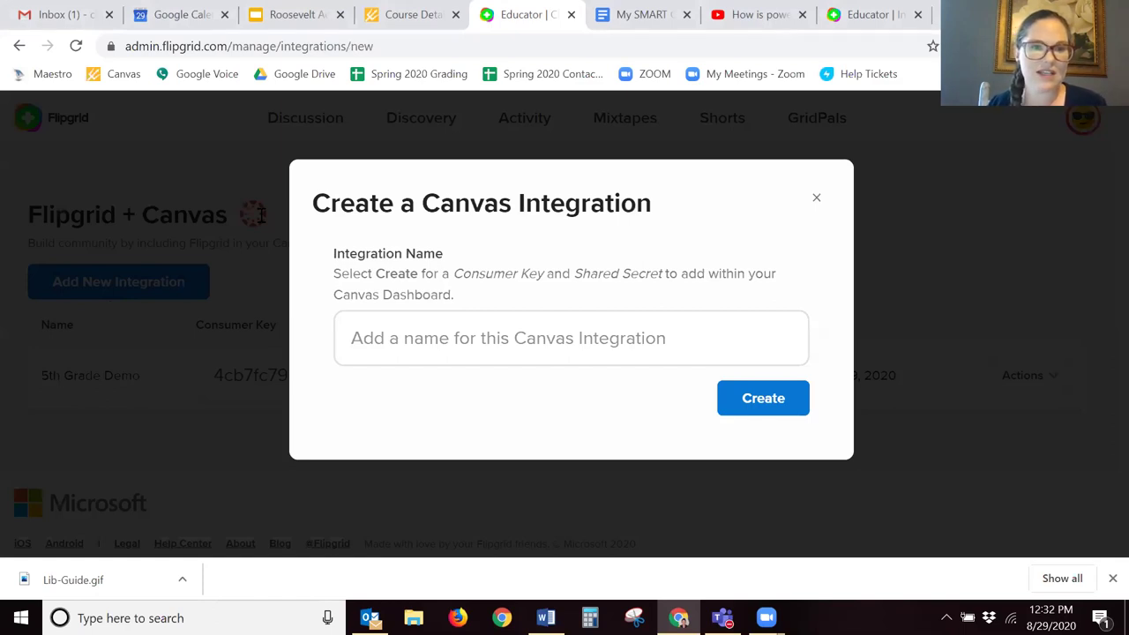
Name the new Canvas integration '5th Grade Class' and create it.
left_click(577, 336)
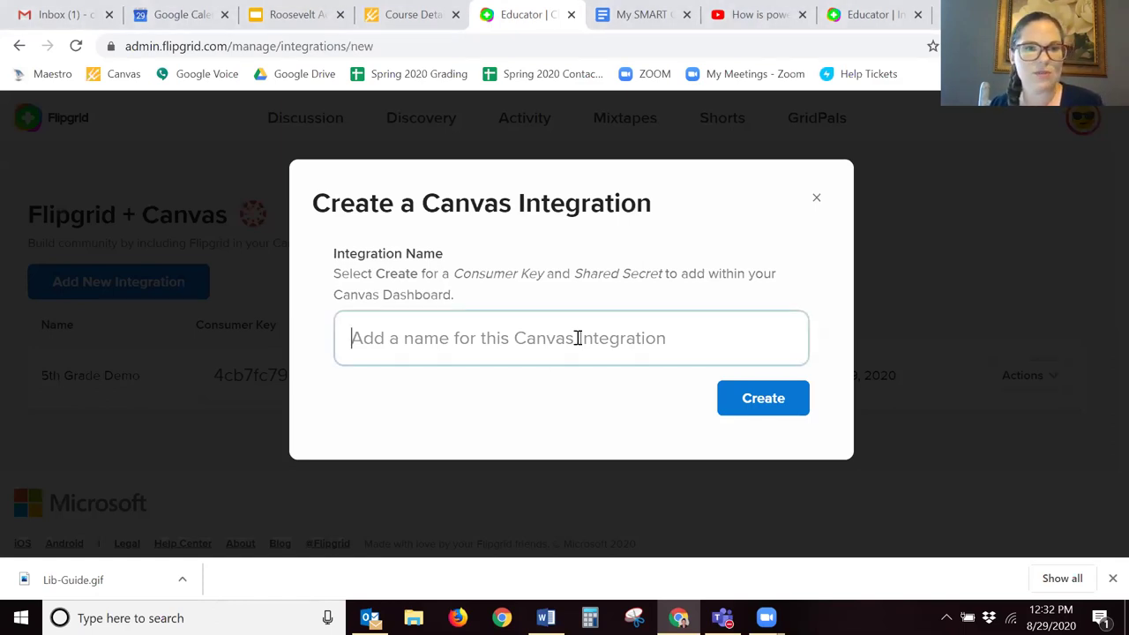
type("5th Gr")
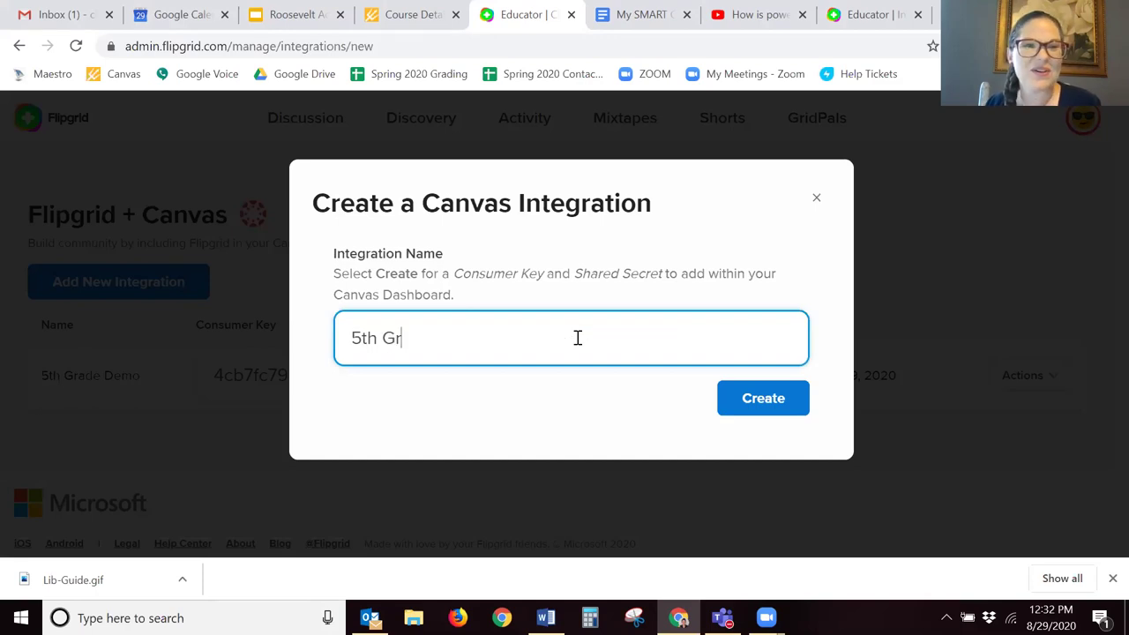
type("ade Introductions")
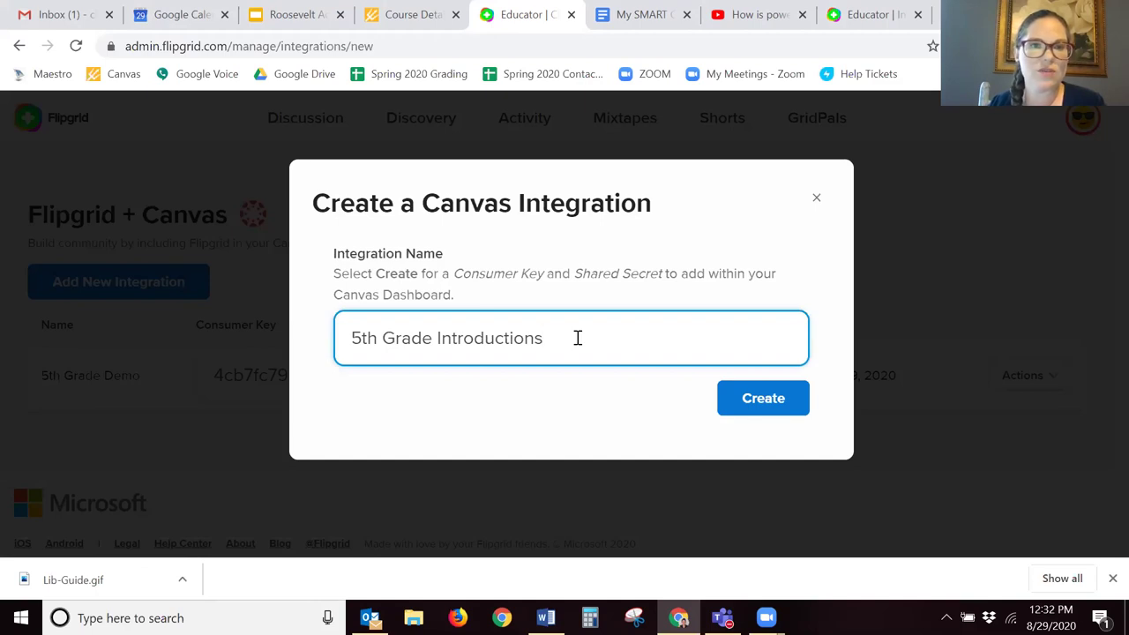
left_click_drag(578, 338, 435, 345)
type("Class")
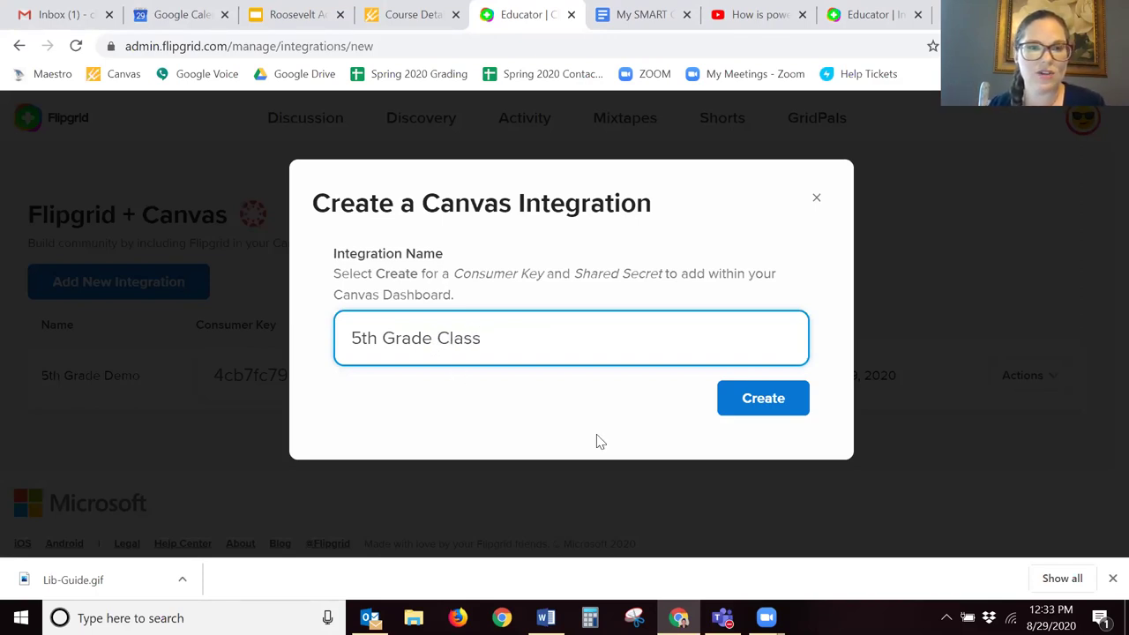
left_click(756, 402)
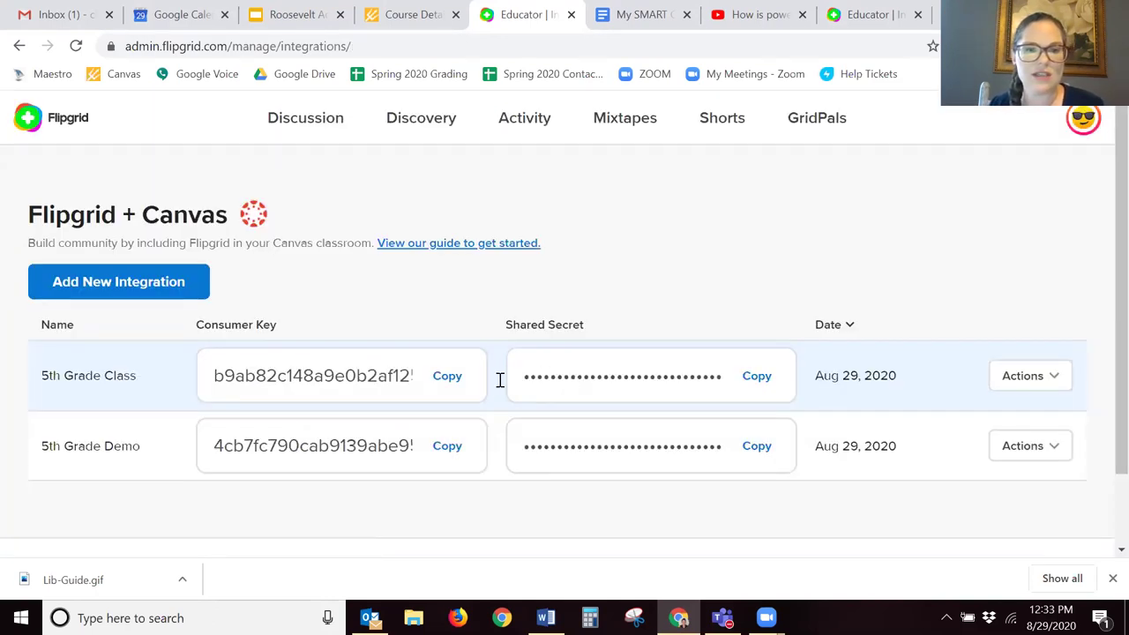
Paste the 5th Grade Class consumer key from Flipgrid into Canvas's Consumer Key field.
left_click(447, 376)
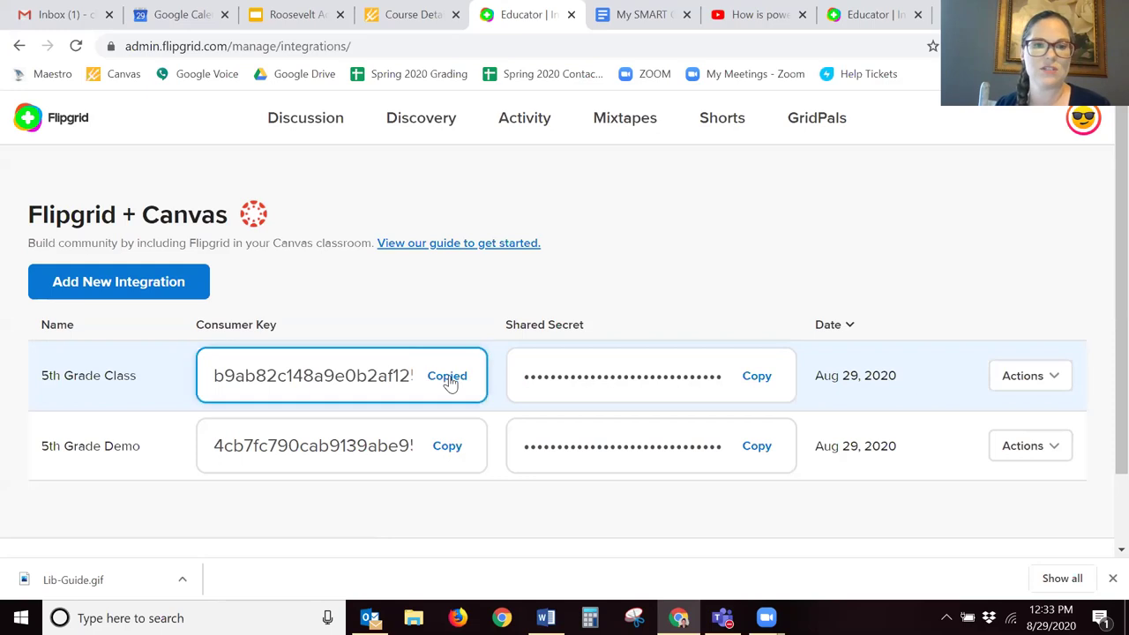
left_click(397, 11)
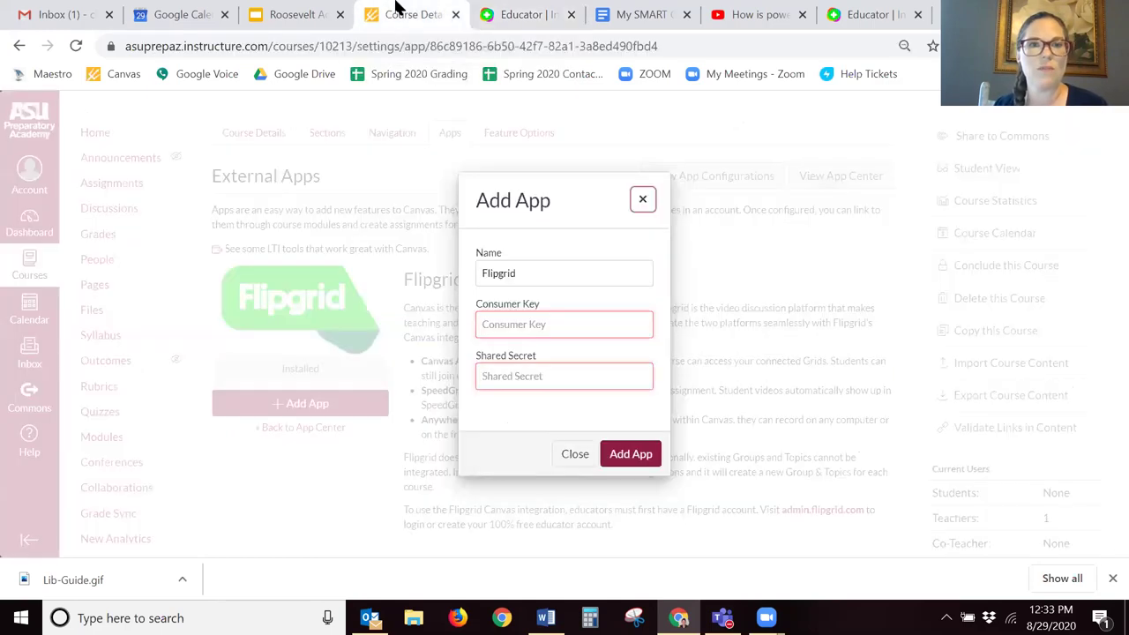
left_click(532, 323)
key("ctrl+v")
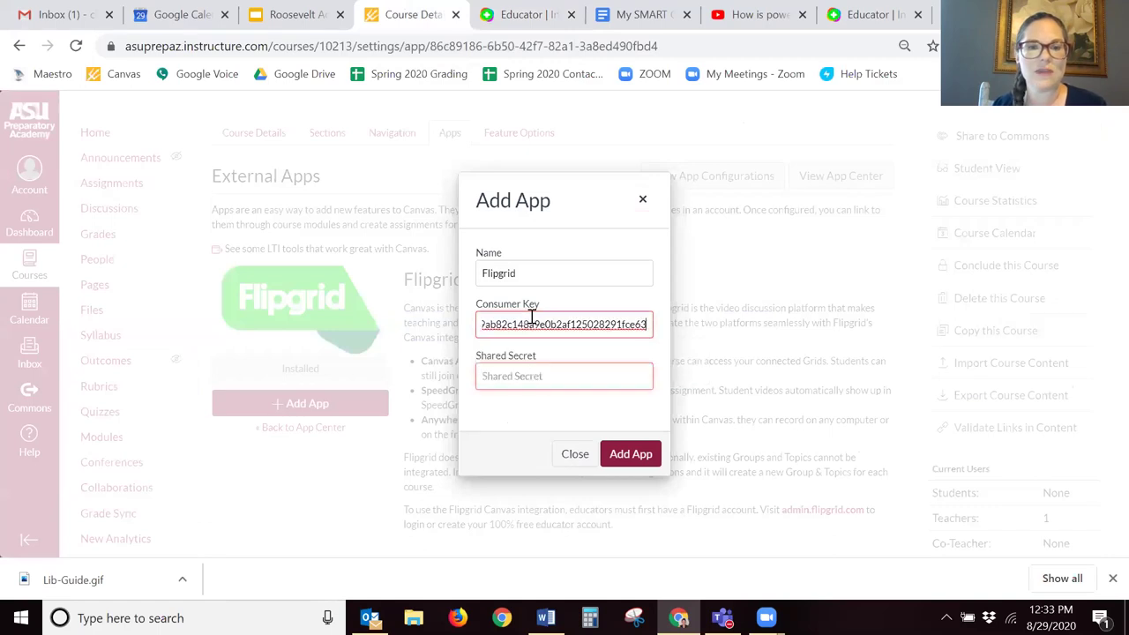
Paste the integration's shared secret into the Shared Secret field and add the Flipgrid app.
left_click(532, 12)
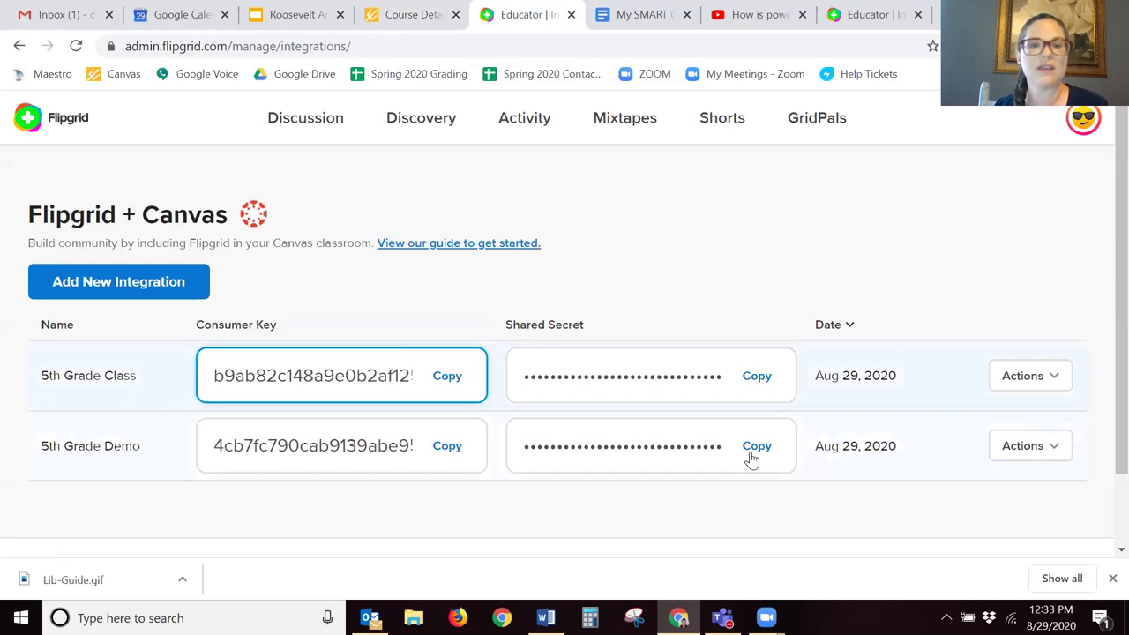
left_click(757, 376)
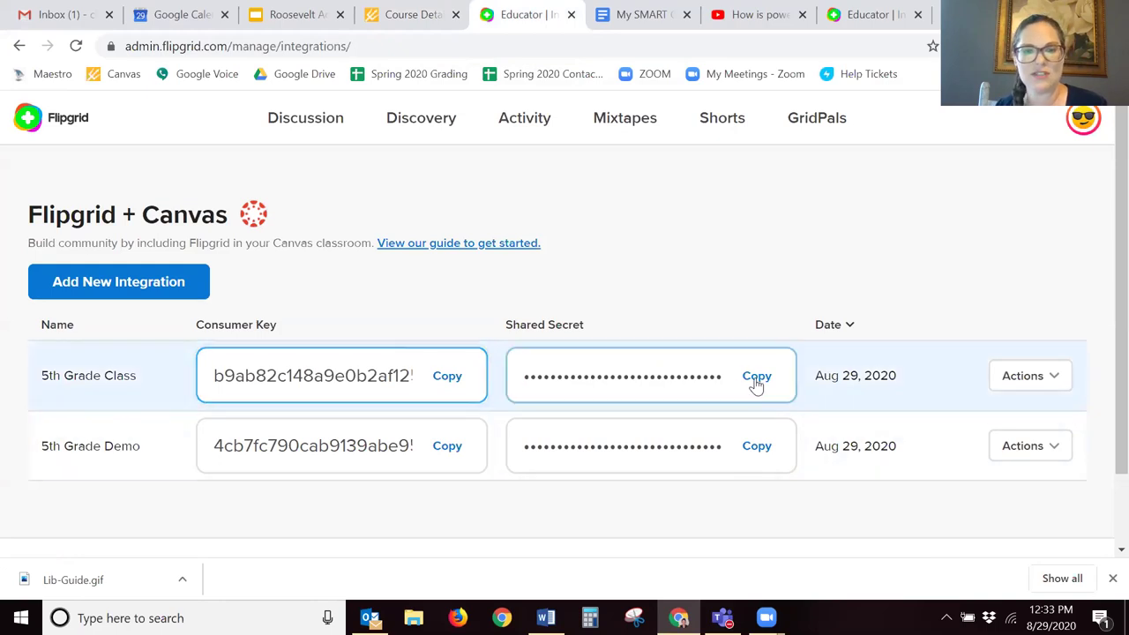
left_click(401, 11)
left_click(529, 377)
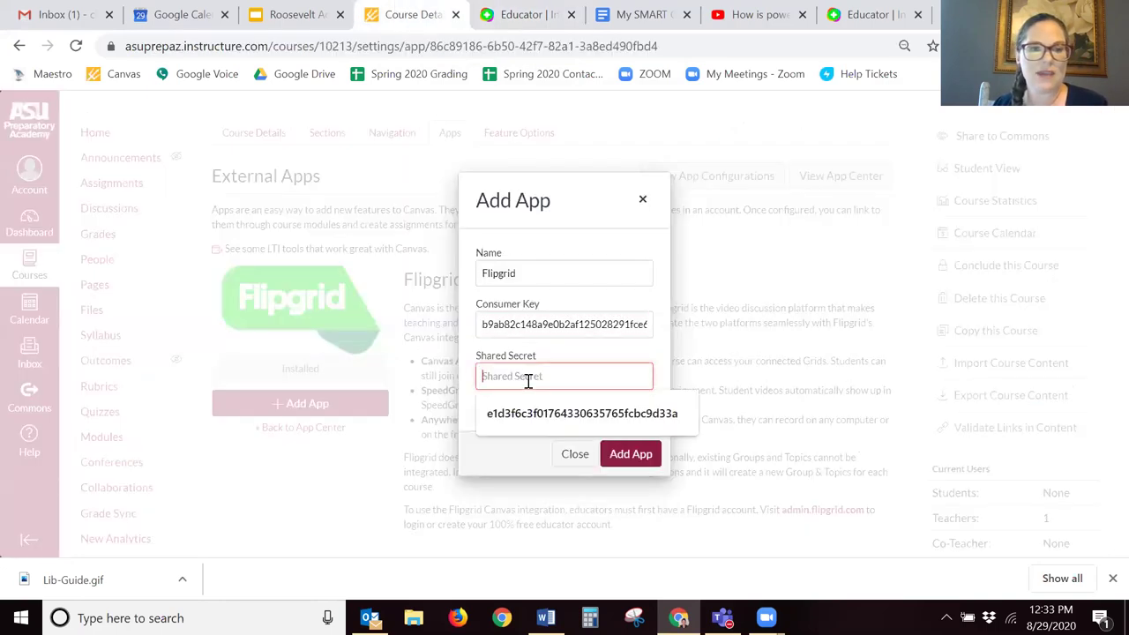
key("ctrl+v")
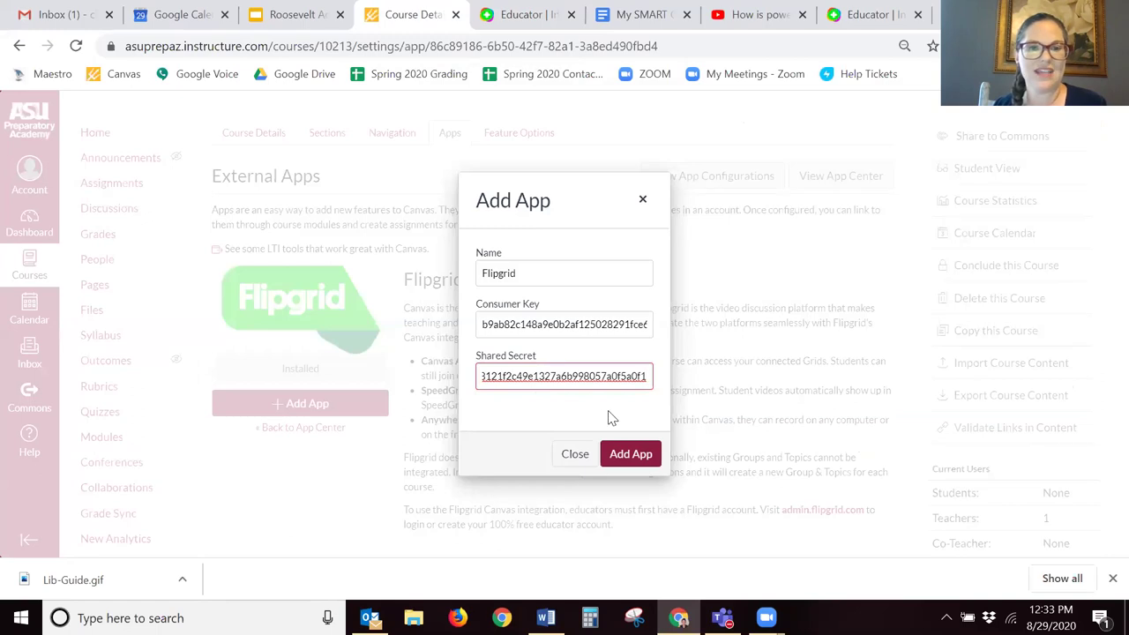
left_click(649, 457)
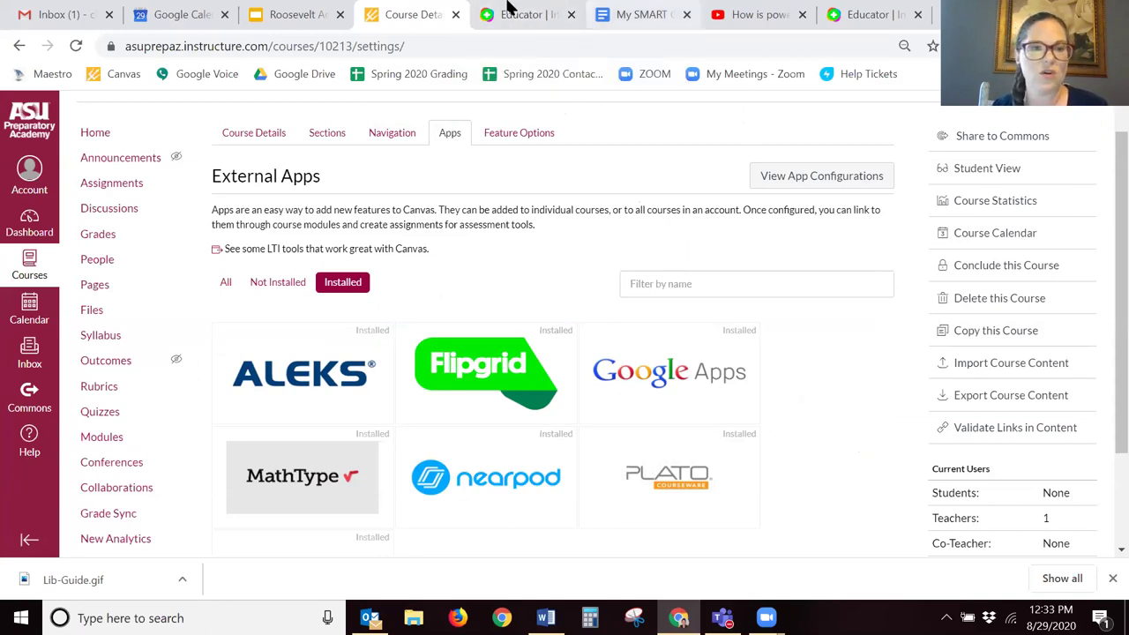
Check the Flipgrid Discussion home, then filter Canvas's apps by 'flip' to confirm Flipgrid.
left_click(508, 8)
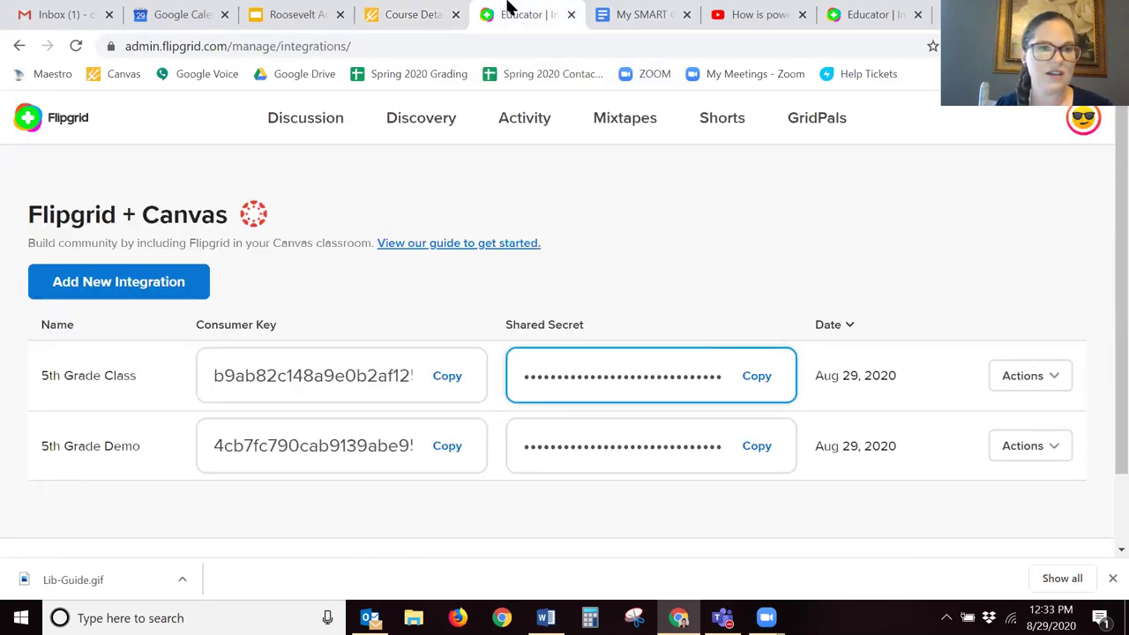
left_click(64, 121)
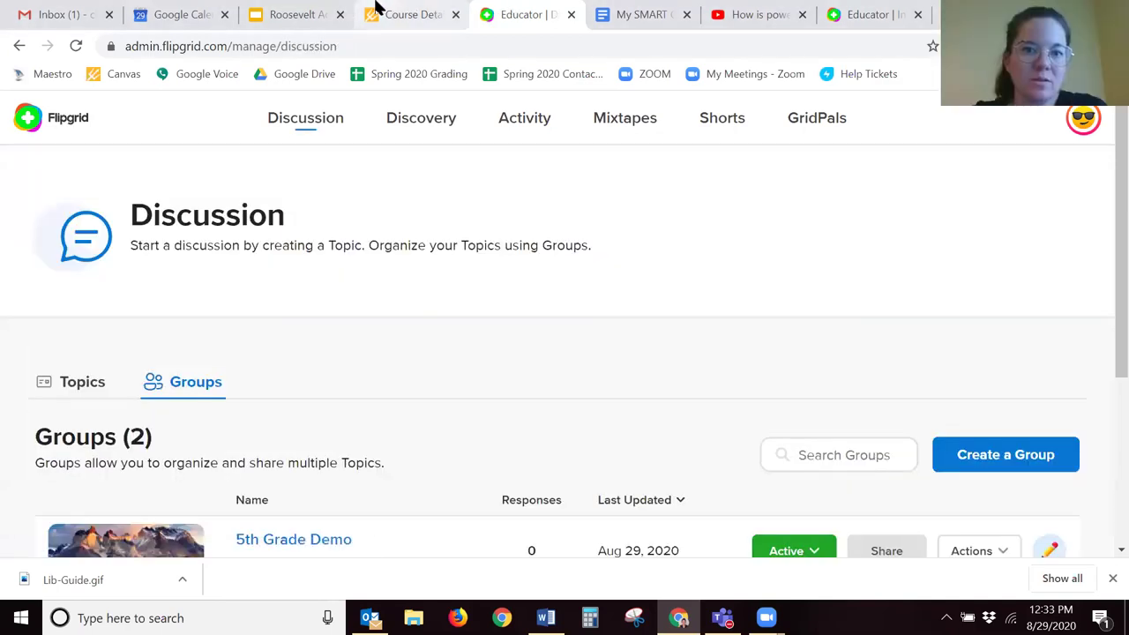
left_click(408, 14)
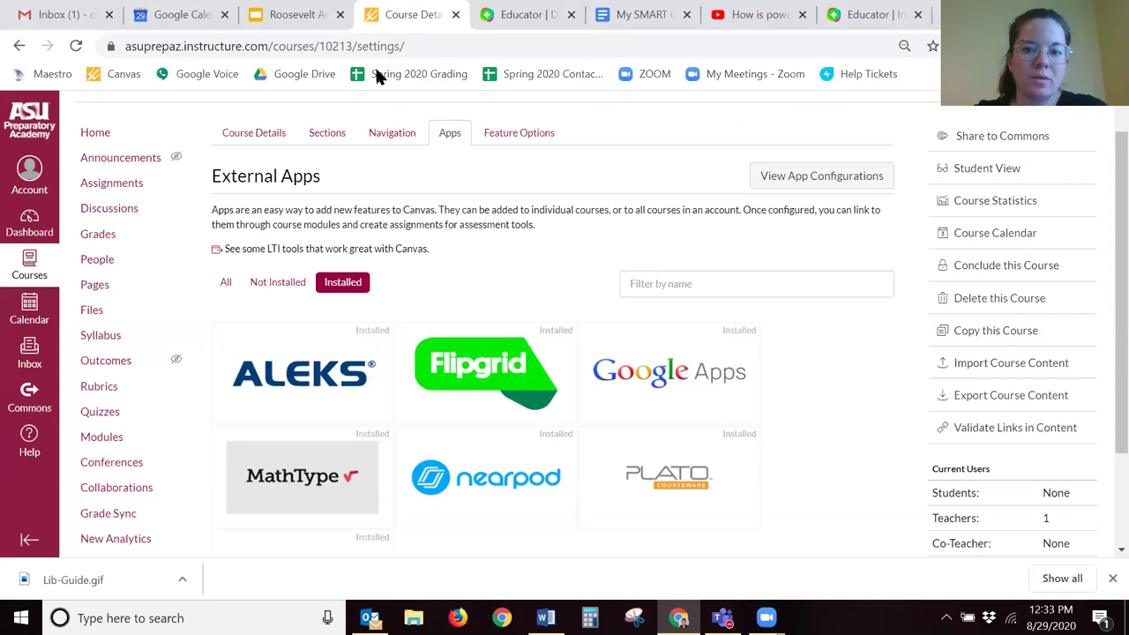
type("flip")
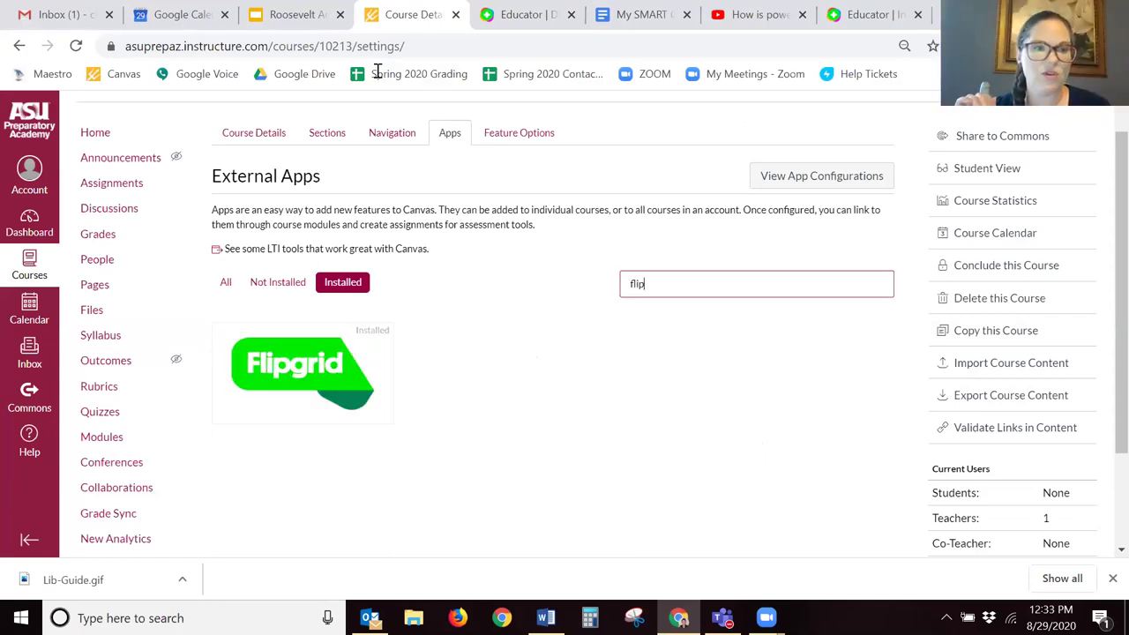
scroll(146, 390, "down", 1)
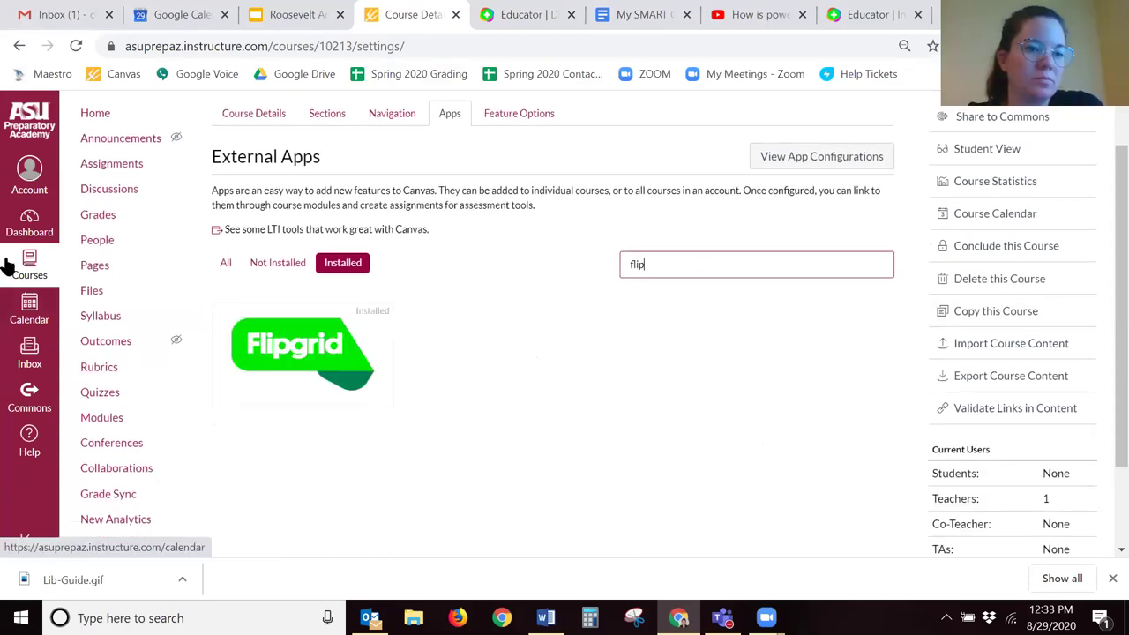
Open the 5th Grade Demo course from the Courses list.
left_click(33, 270)
left_click(119, 185)
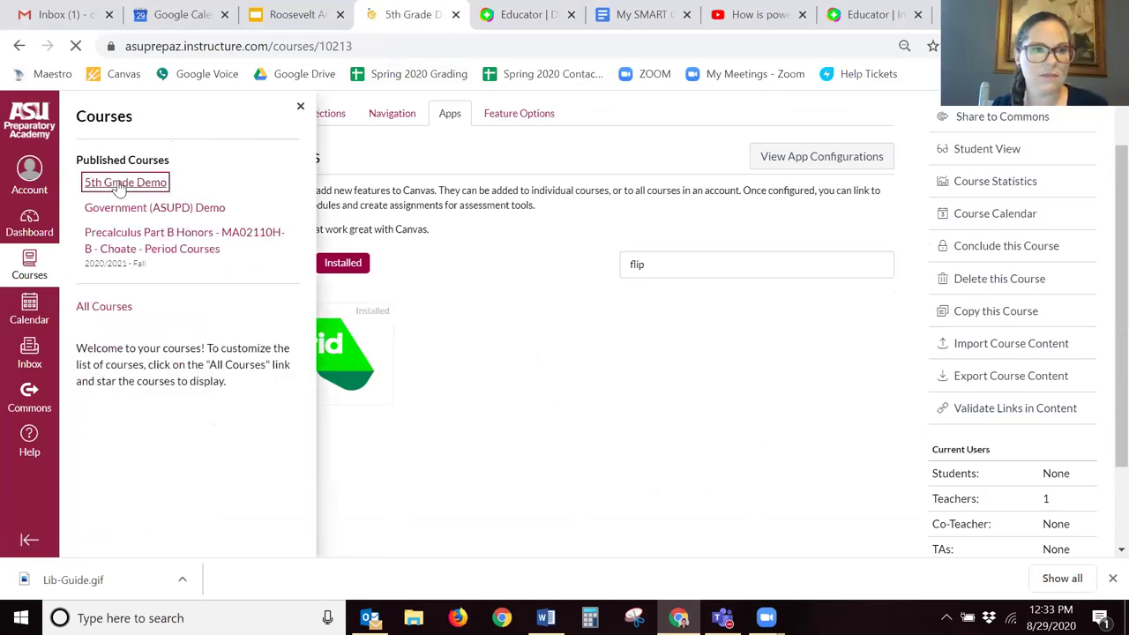
scroll(119, 185, "down", 5)
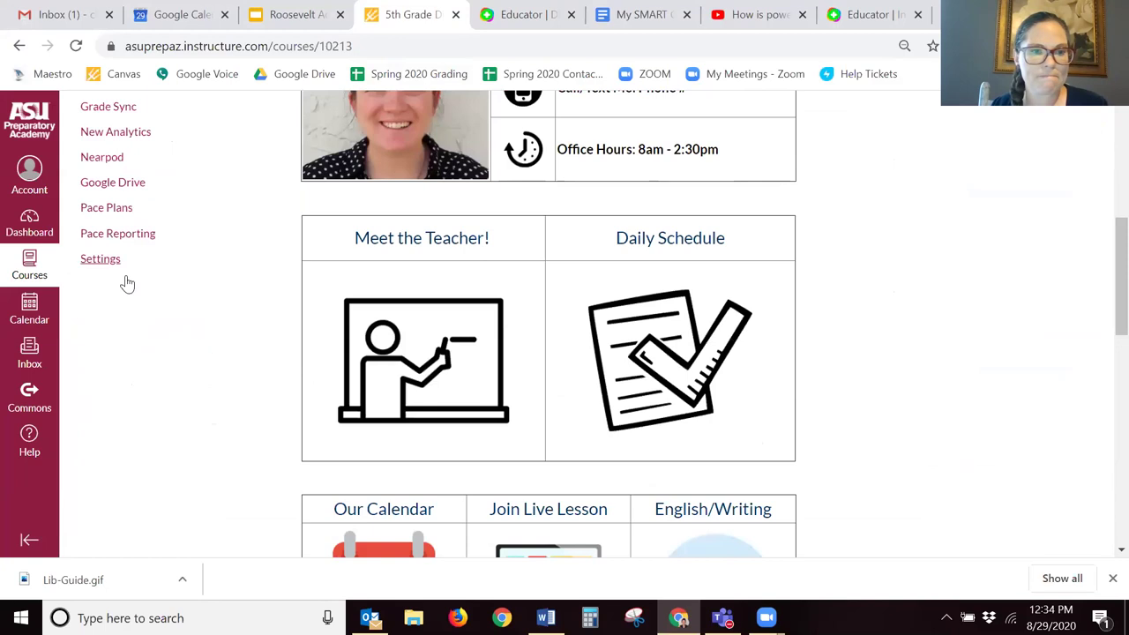
In 5th Grade Demo settings, filter apps by 'flip' and open Flipgrid's Add App form.
left_click(100, 262)
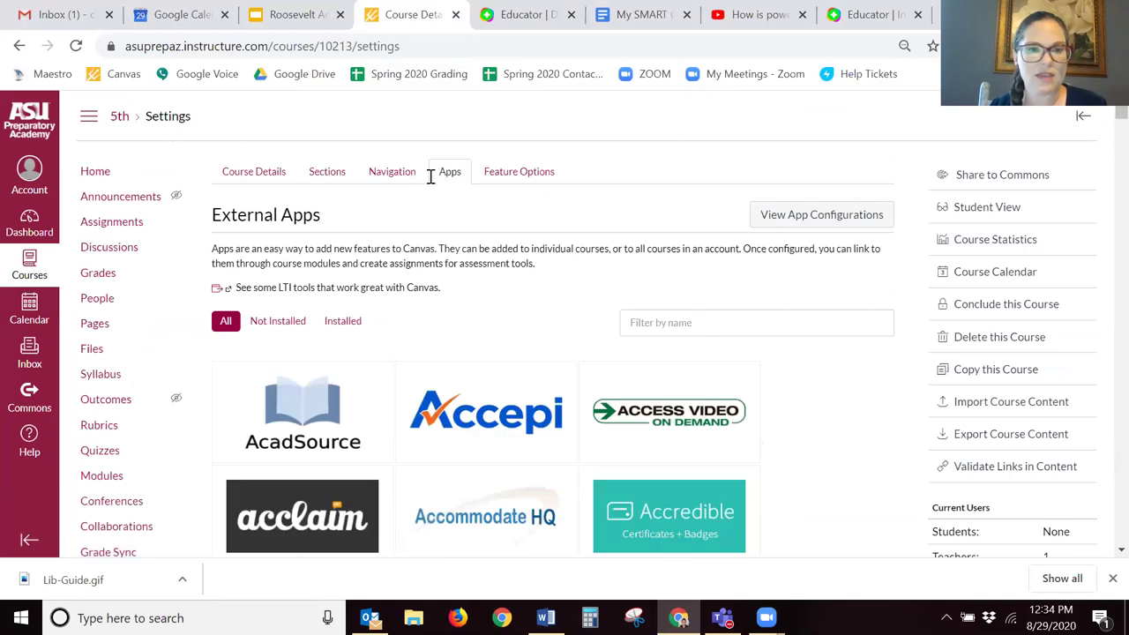
left_click(662, 321)
type("flip")
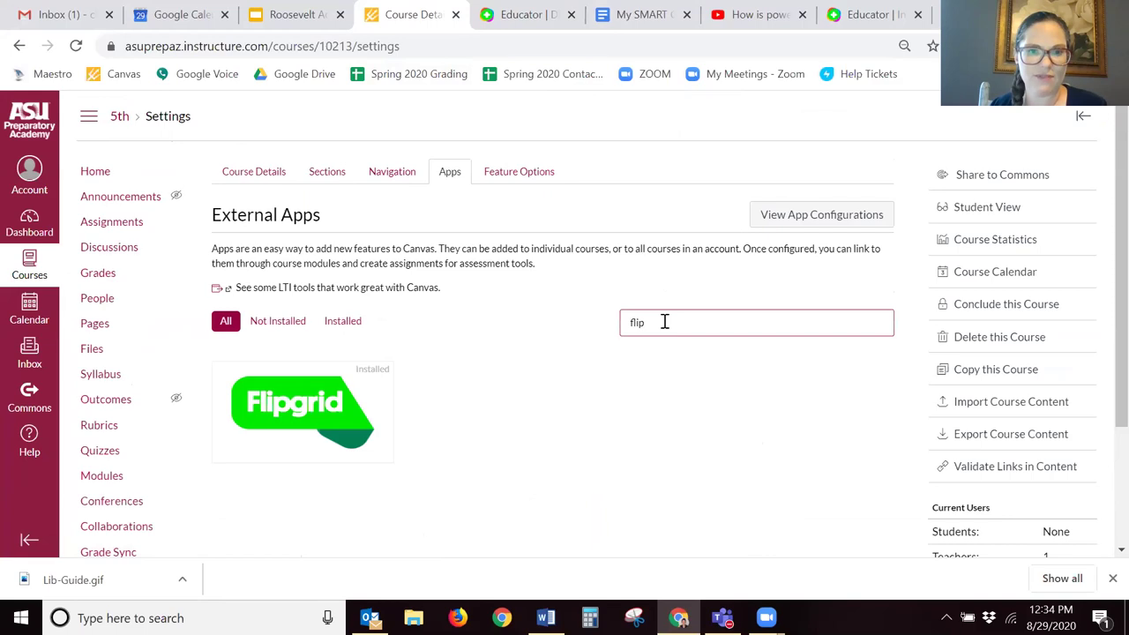
left_click(273, 427)
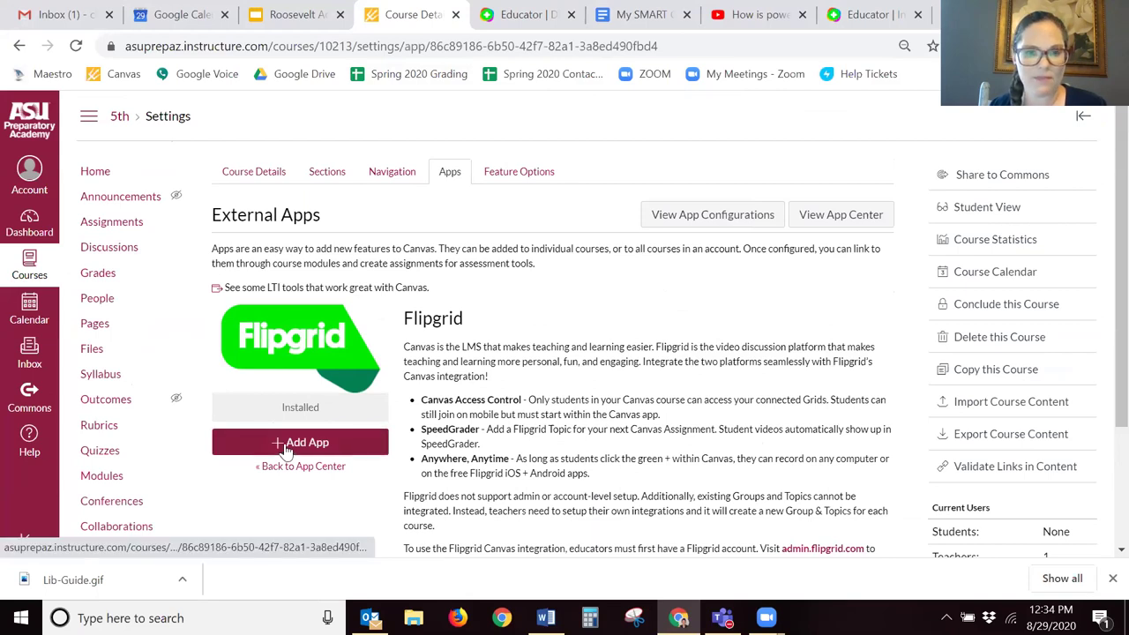
left_click(289, 448)
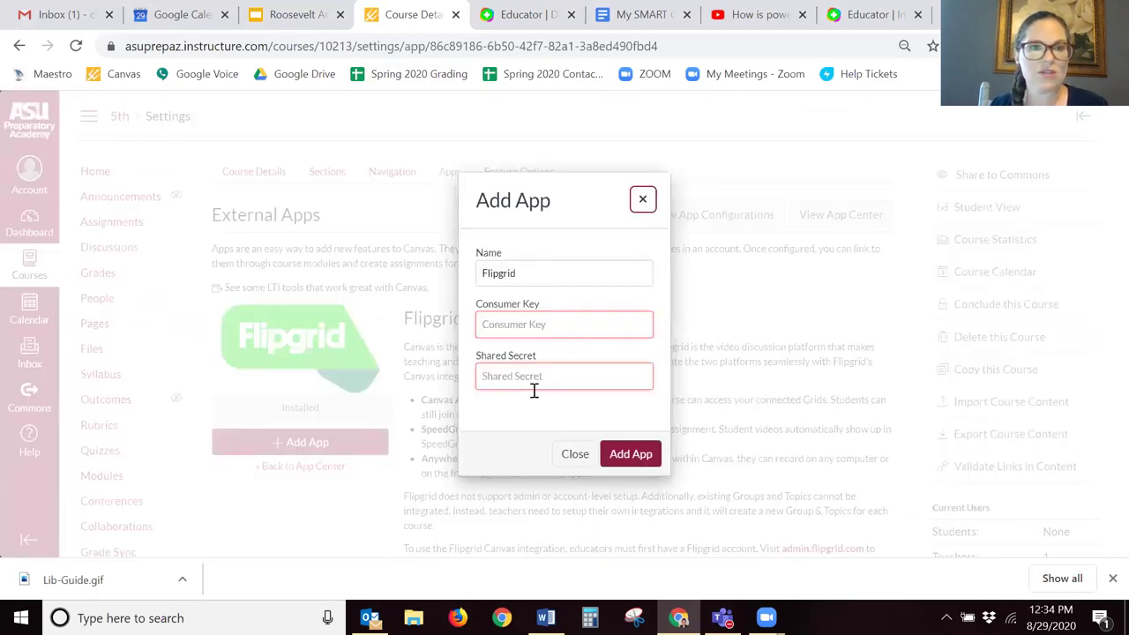
Open Flipgrid's Integrations page from the account menu to view the 5th Grade Class and Demo keys.
left_click(522, 12)
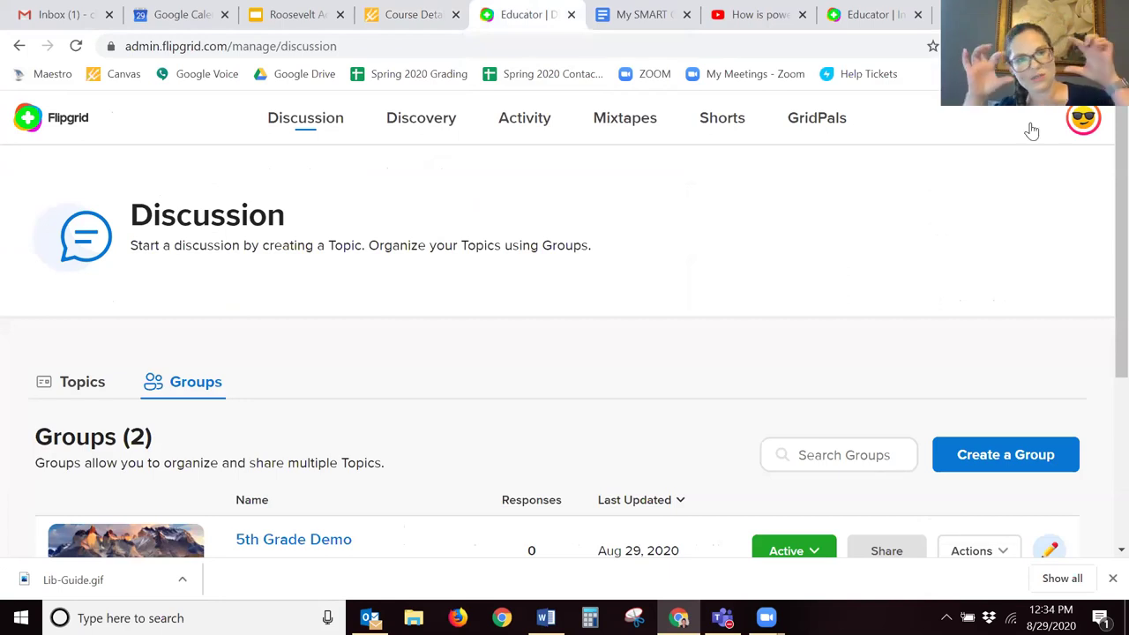
left_click(1083, 123)
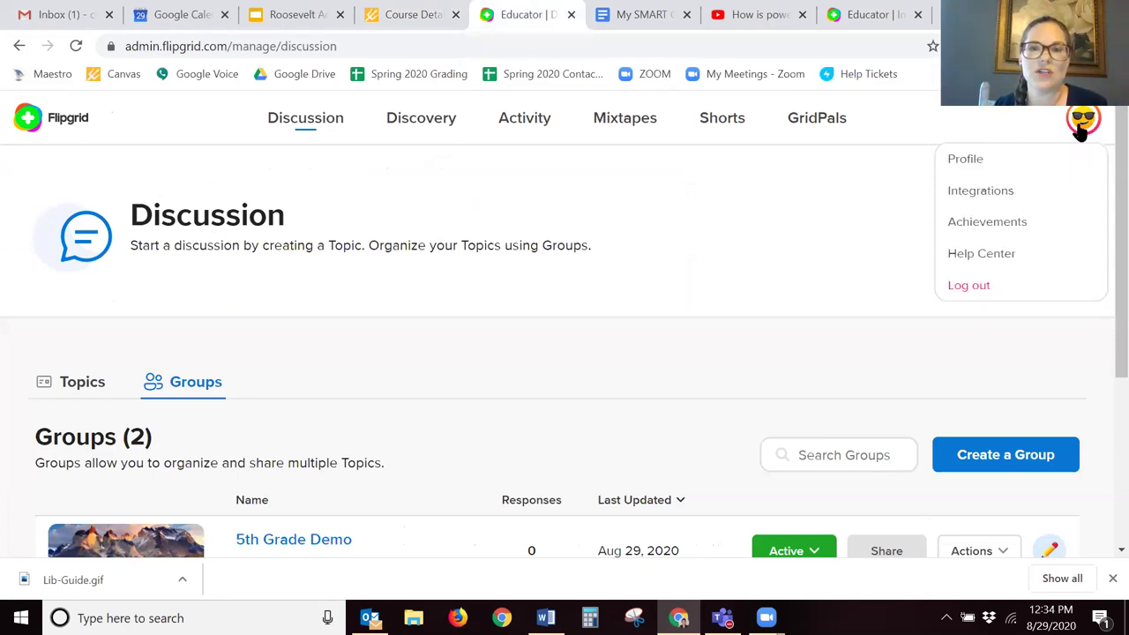
left_click(974, 198)
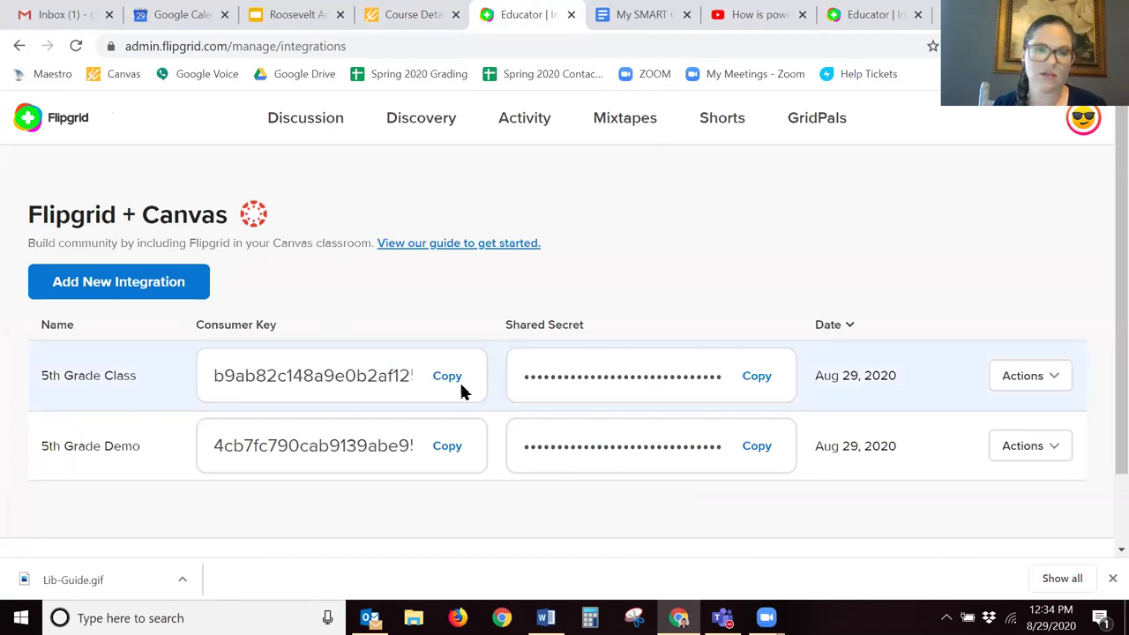
Compare the Flipgrid integration keys against Canvas's still-empty Add App dialog.
left_click(401, 13)
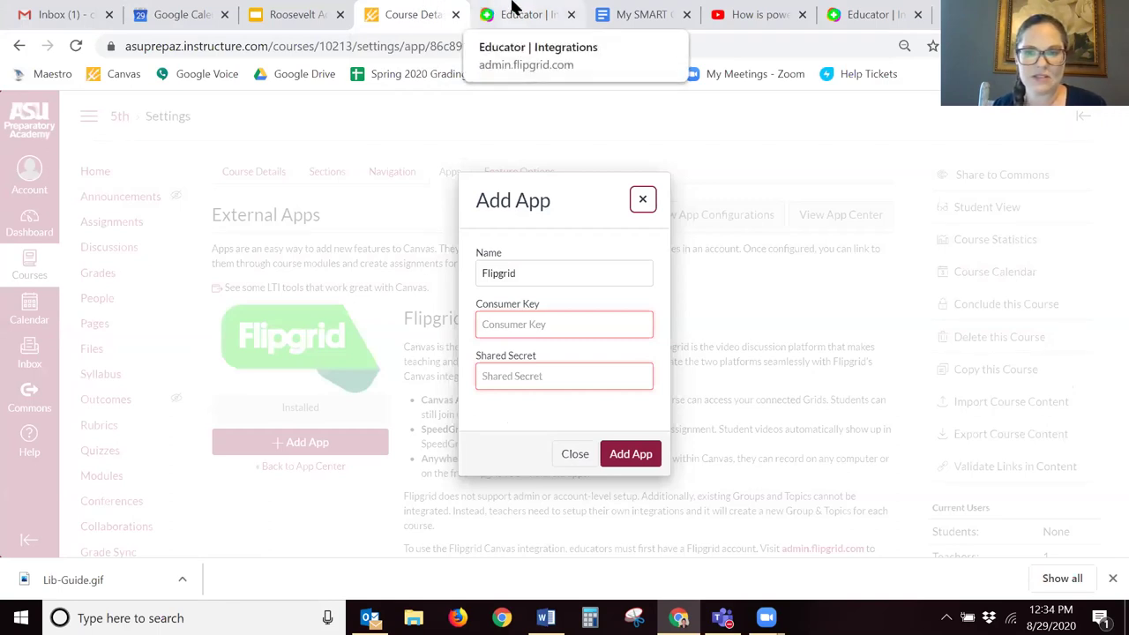
left_click(516, 8)
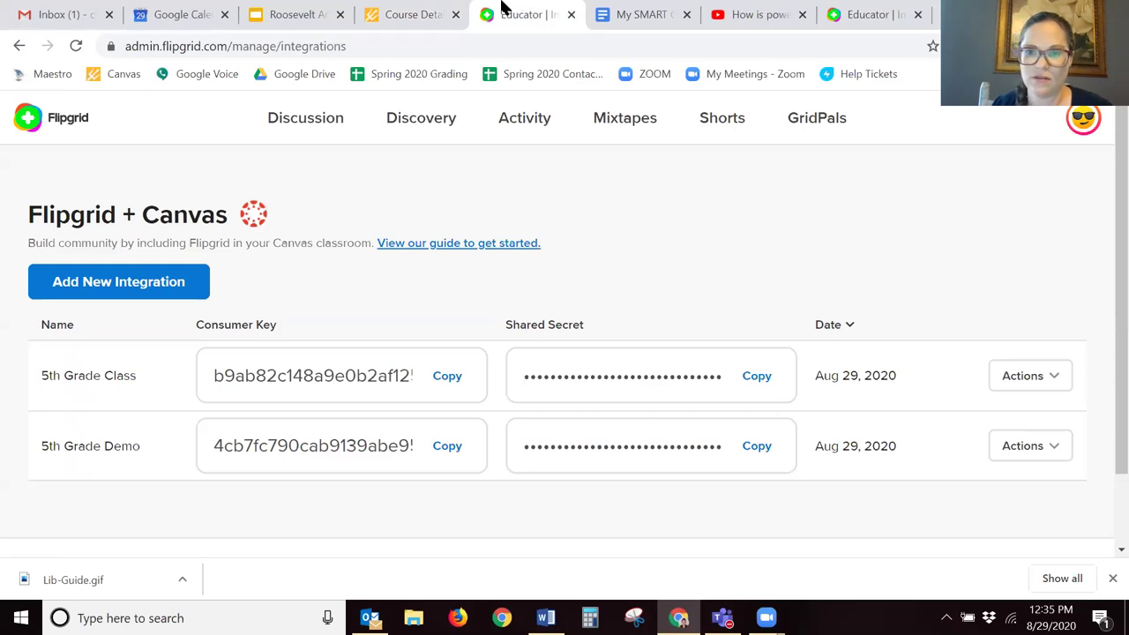
left_click(396, 8)
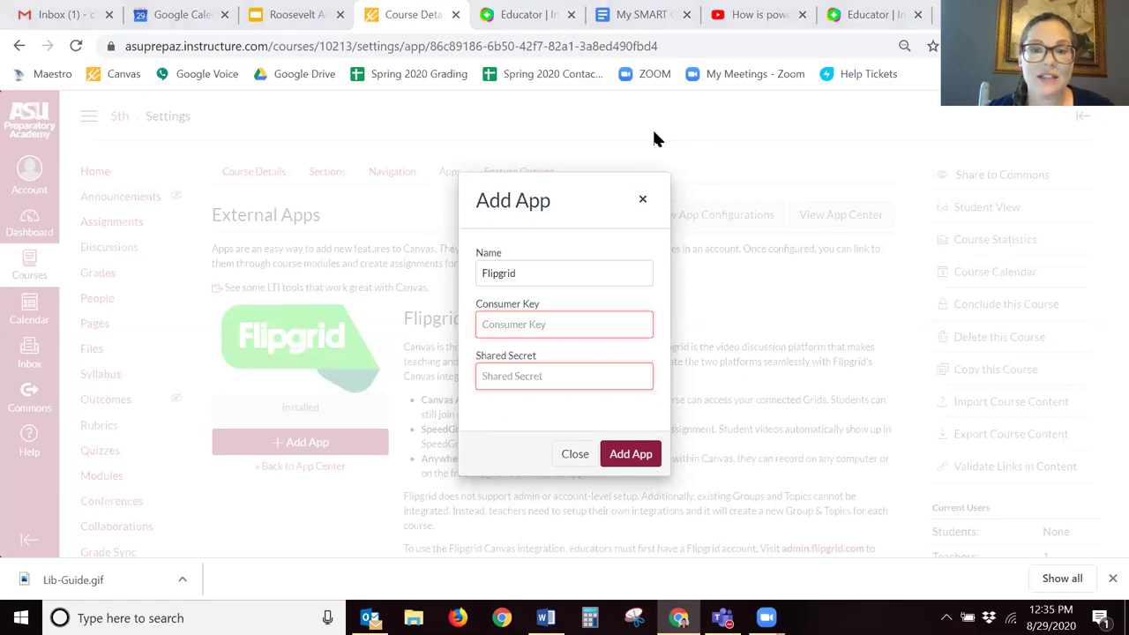
Close the Add App dialog unsaved and review the installed Flipgrid app page for the 5th Grade course.
left_click(576, 457)
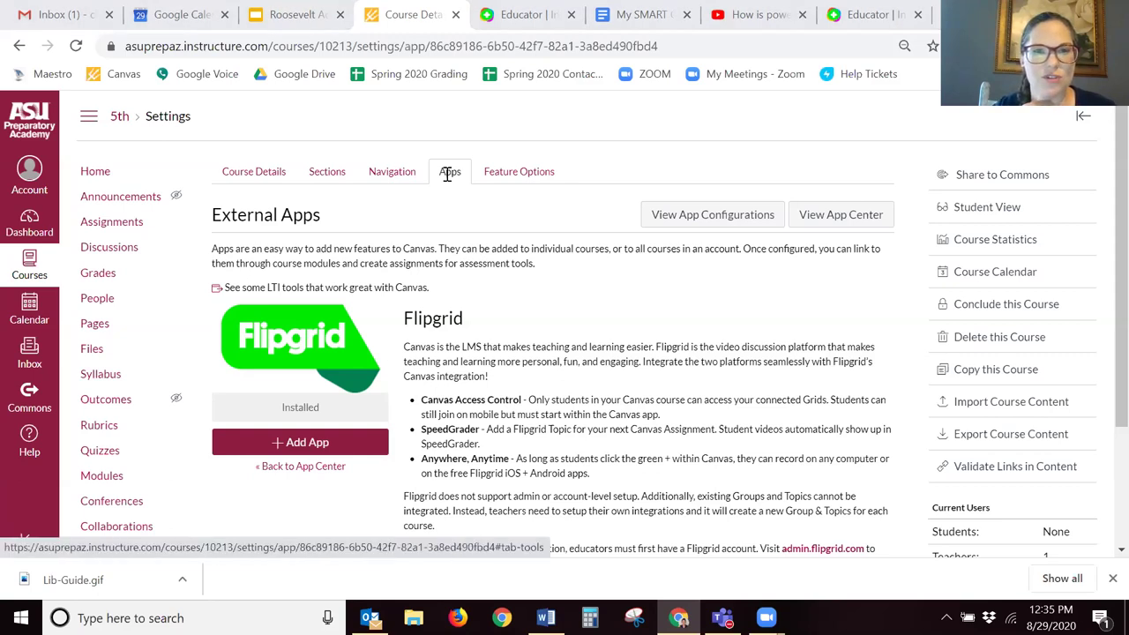
scroll(469, 395, "down", 2)
scroll(468, 395, "up", 2)
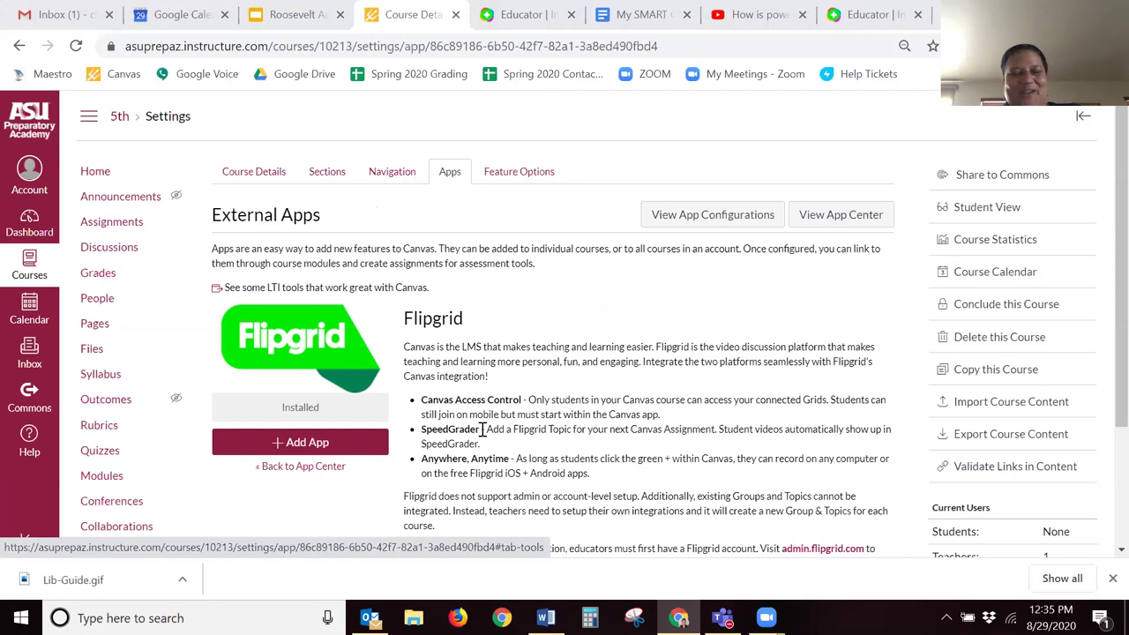
scroll(483, 430, "down", 1)
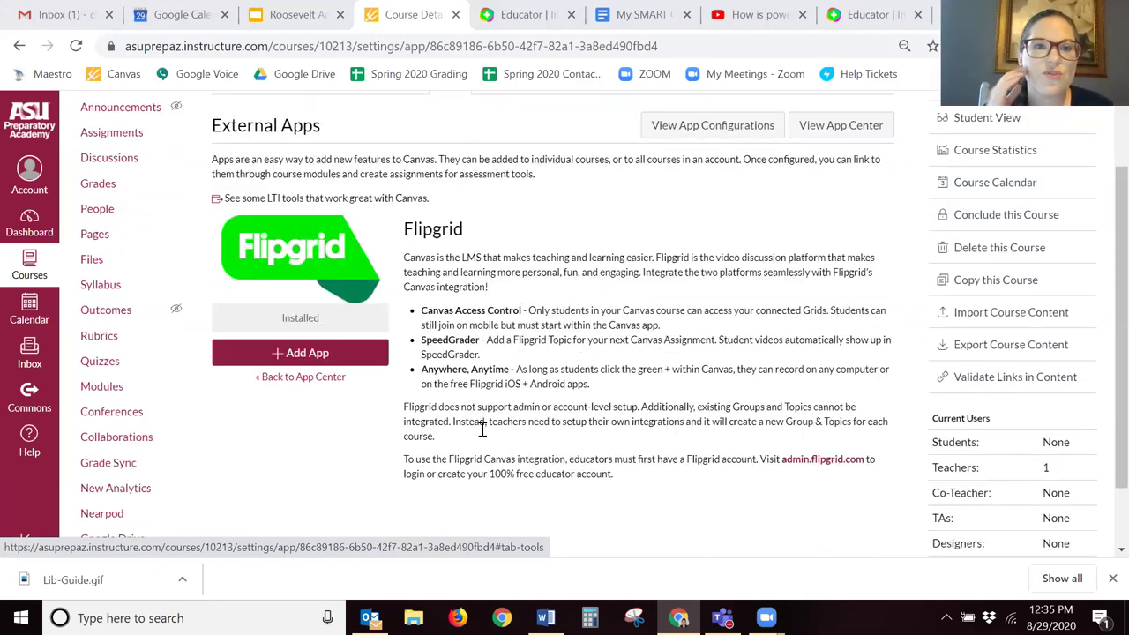
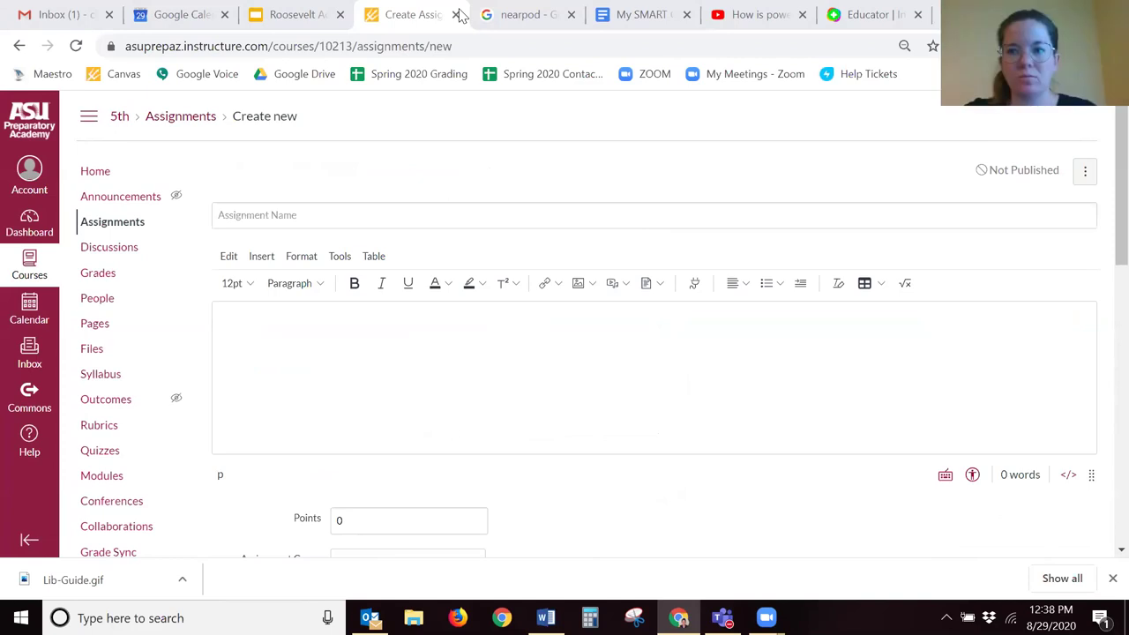
Enter 'Introduce yourself!' as the assignment name, replacing the earlier 'Introductions' and 'Intro' attempts.
scroll(408, 441, "down", 1)
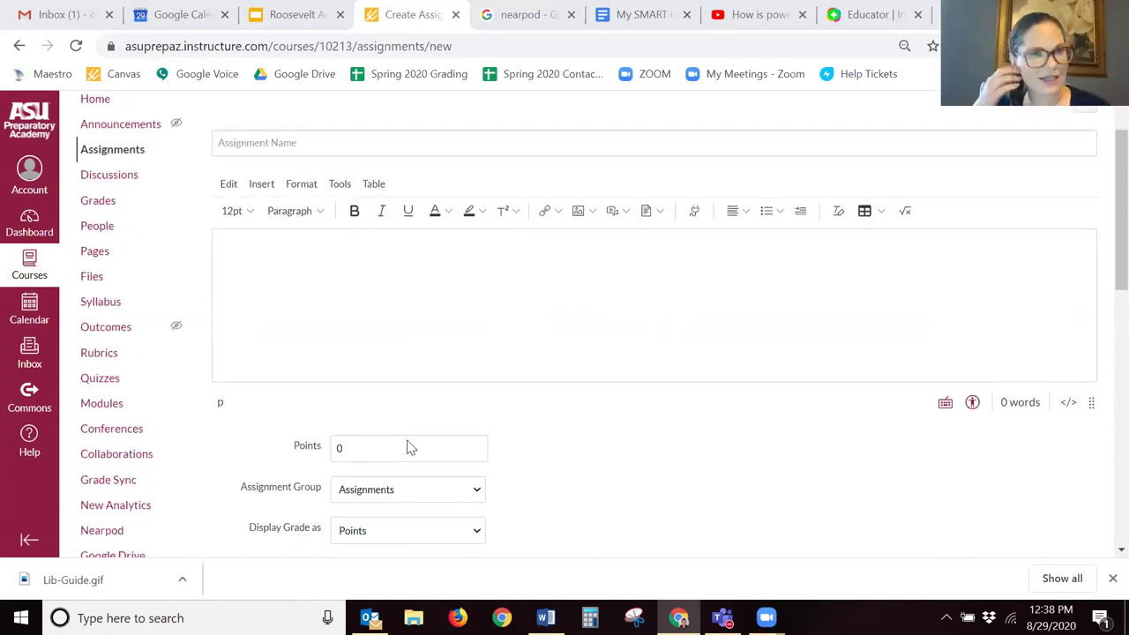
type("Intr")
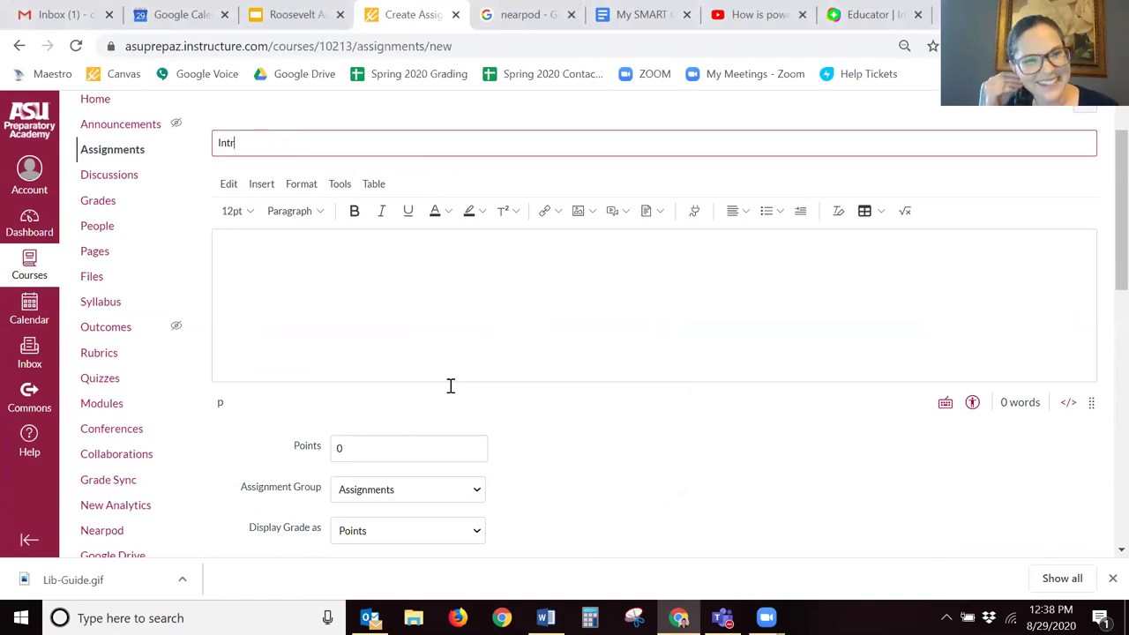
type("oductions")
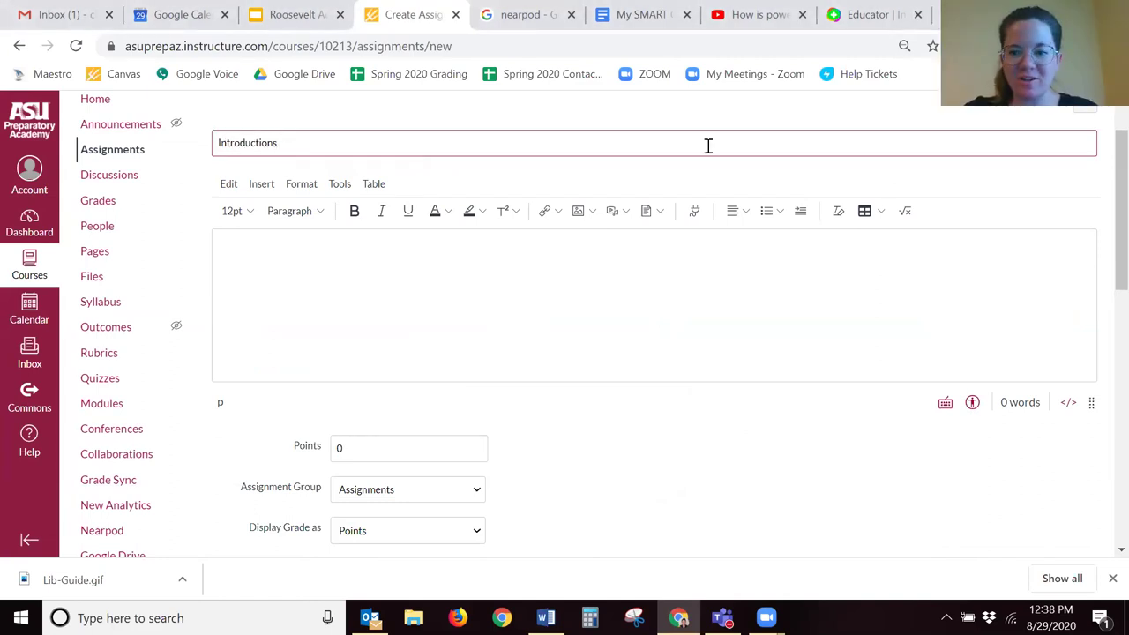
key("BackSpace")
key("BackSpace")
key("BackSpace")
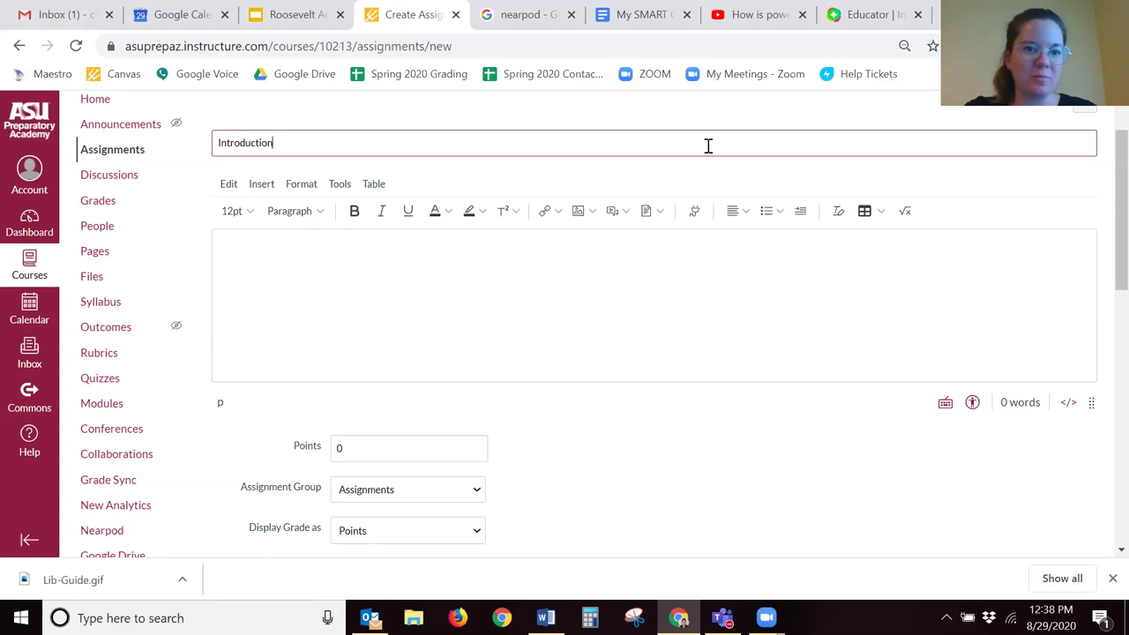
key("BackSpace")
key("BackSpace")
key("BackSpace")
key("BackSpace")
key("BackSpace")
key("BackSpace")
key("BackSpace")
key("BackSpace")
key("BackSpace")
key("BackSpace")
type("Intro")
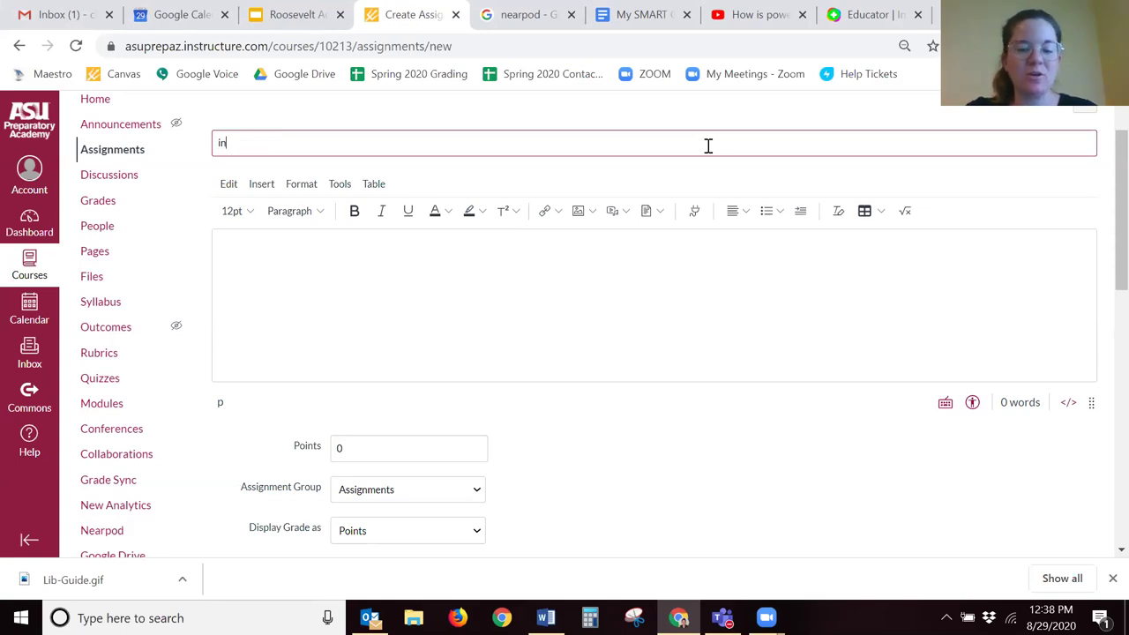
key("BackSpace")
key("BackSpace")
key("BackSpace")
key("BackSpace")
key("BackSpace")
type("Introduce yours")
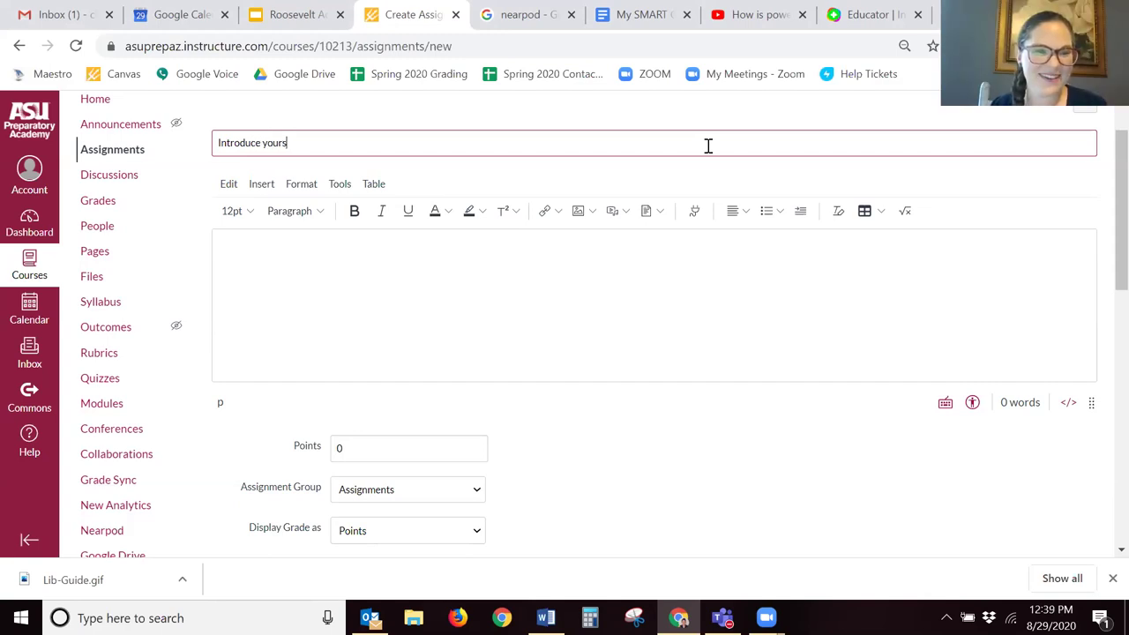
type("elf!")
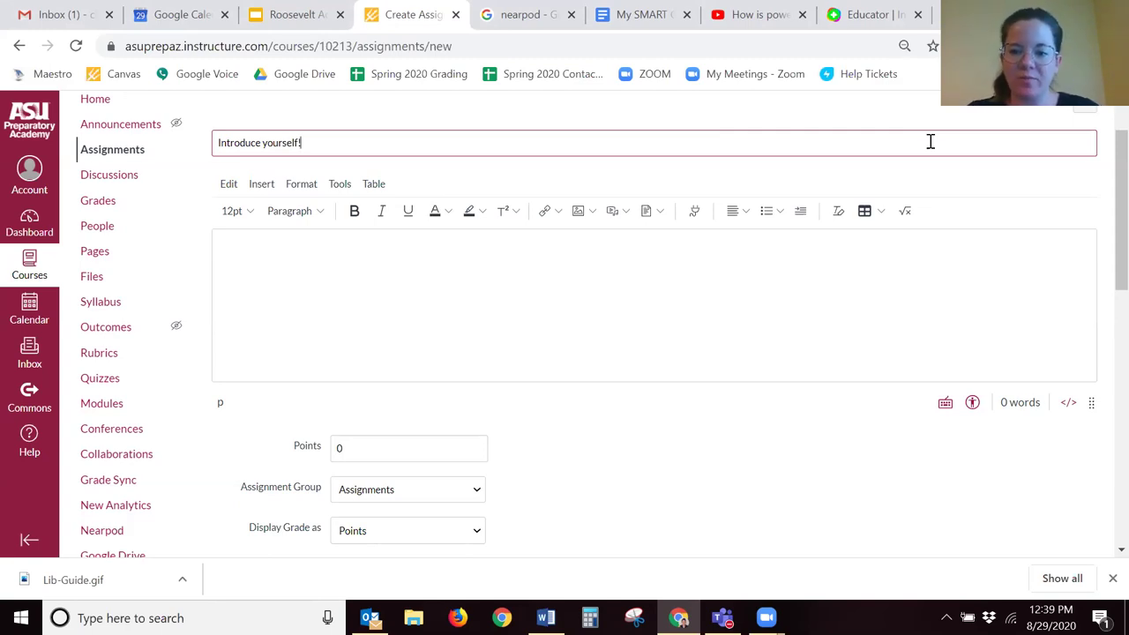
Replace the two-truths-and-a-lie description with 'Post a video sharing 3 fun facts about yourself.'.
left_click(458, 321)
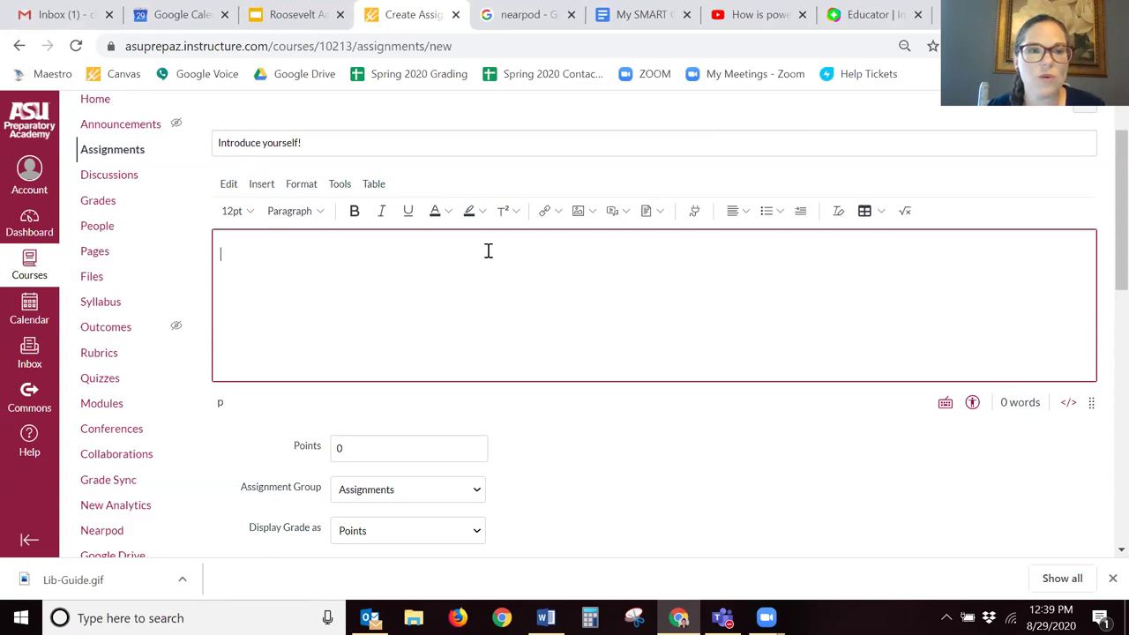
type("Post a video sharing 2 truths")
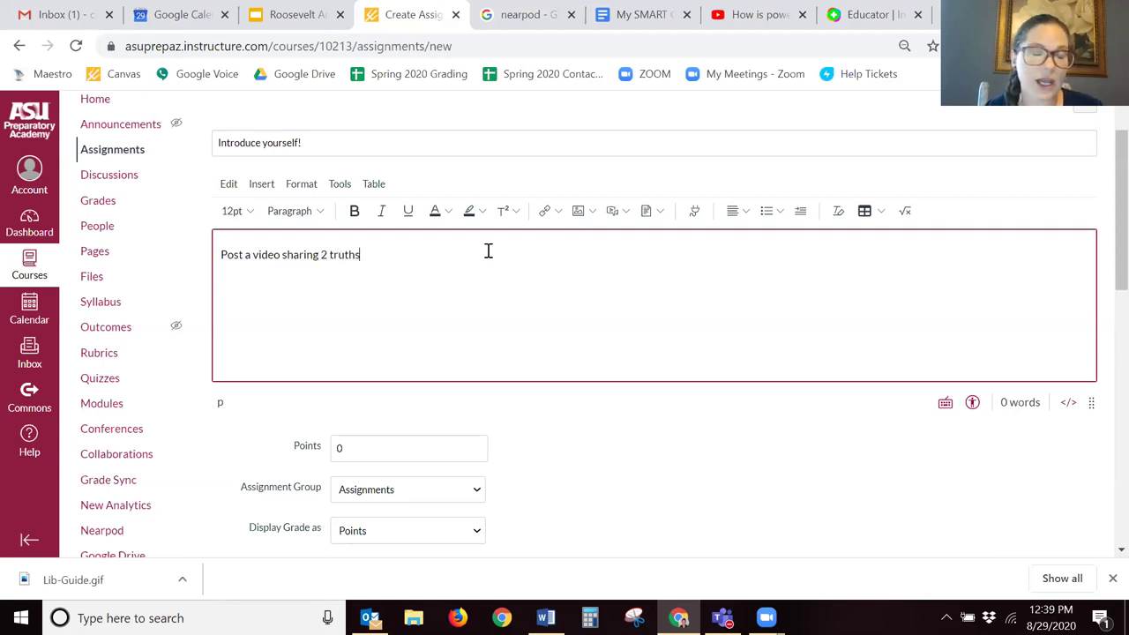
type(" and a lie about yourself.")
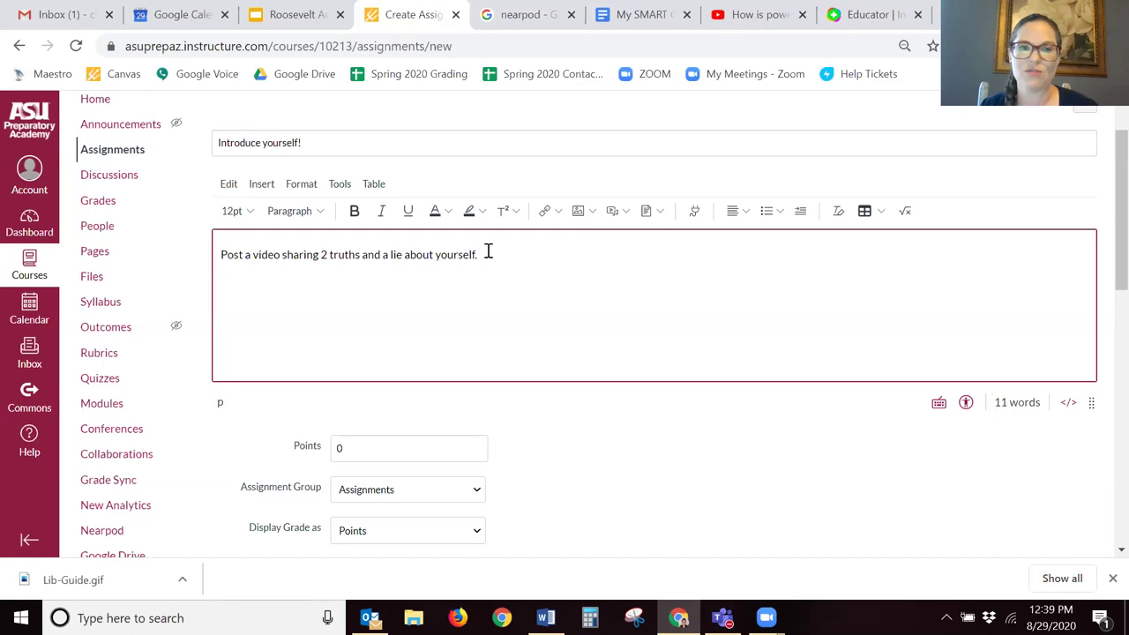
type("C")
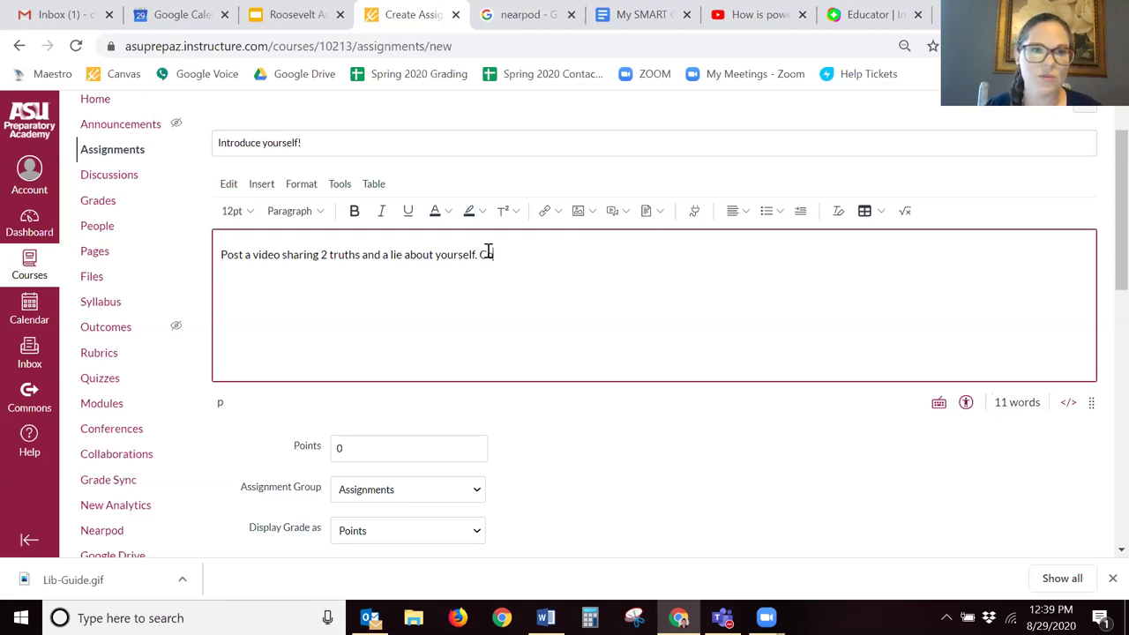
type("omment on a vi")
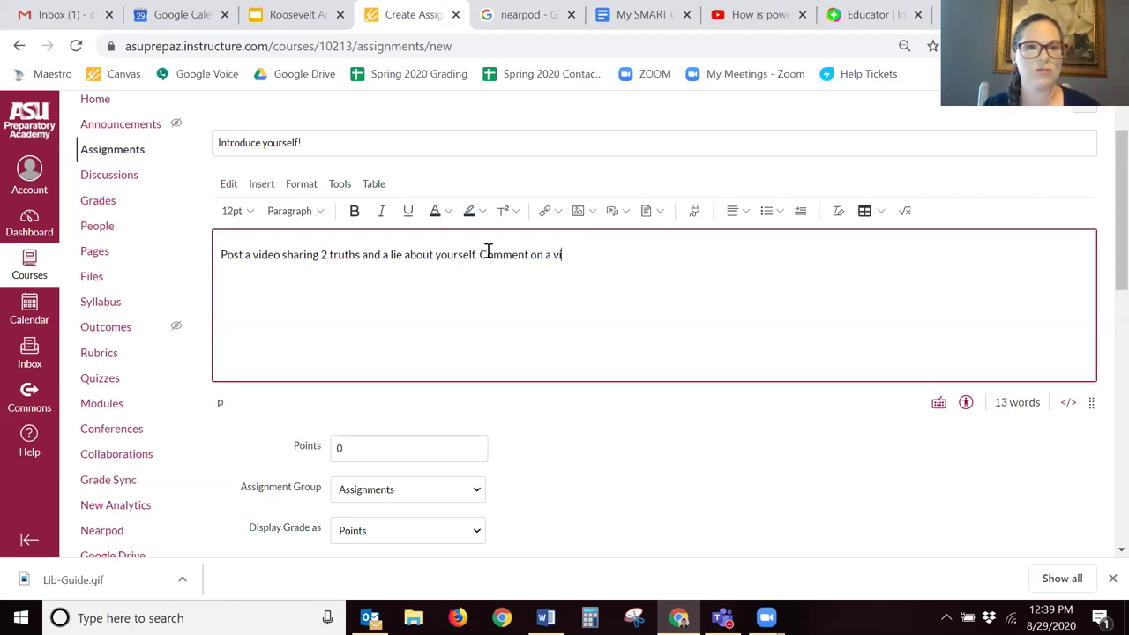
type("deo if you think yo")
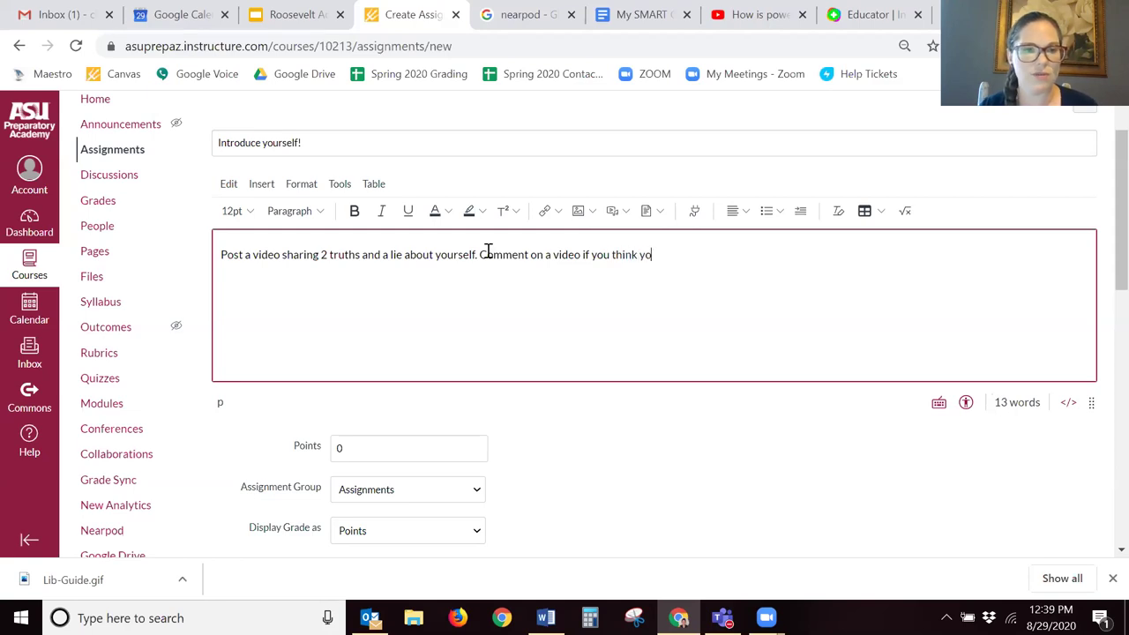
type("u can guess the lie!")
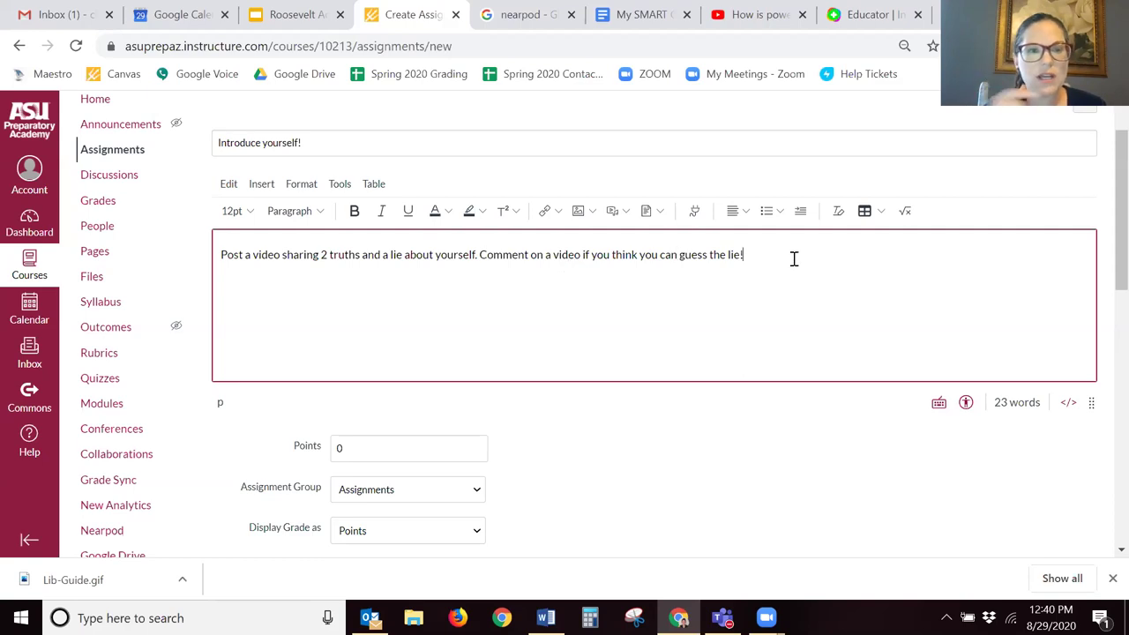
left_click_drag(794, 259, 163, 284)
type("Post a video sharing 3 fun facts about yourself.")
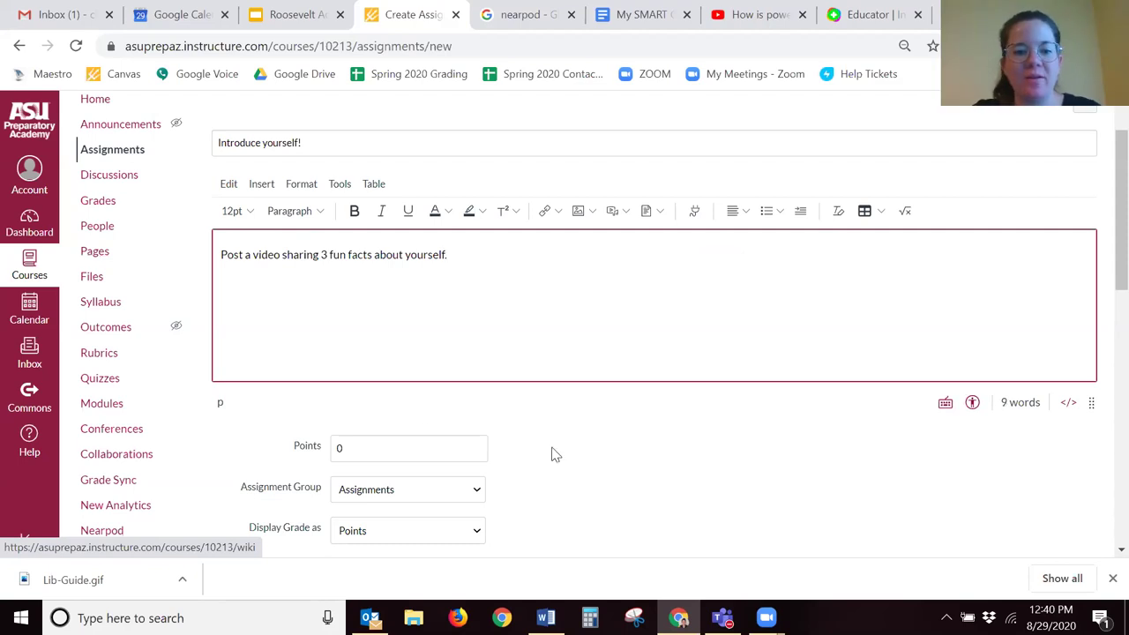
Set the assignment's submission type to External Tool.
scroll(556, 454, "down", 4)
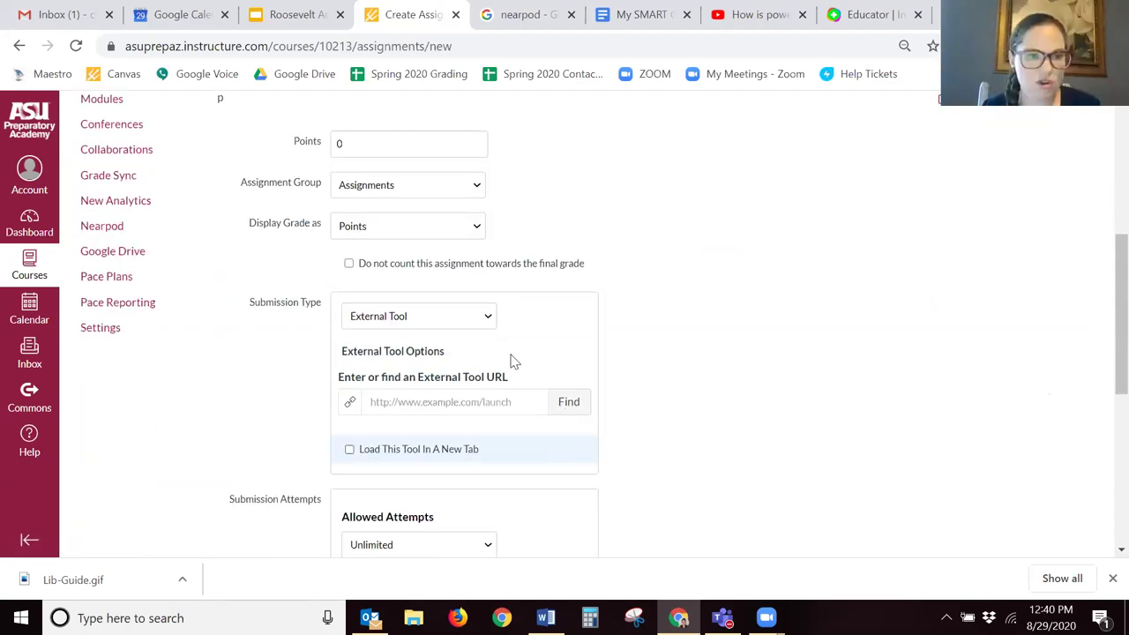
scroll(597, 371, "down", 1)
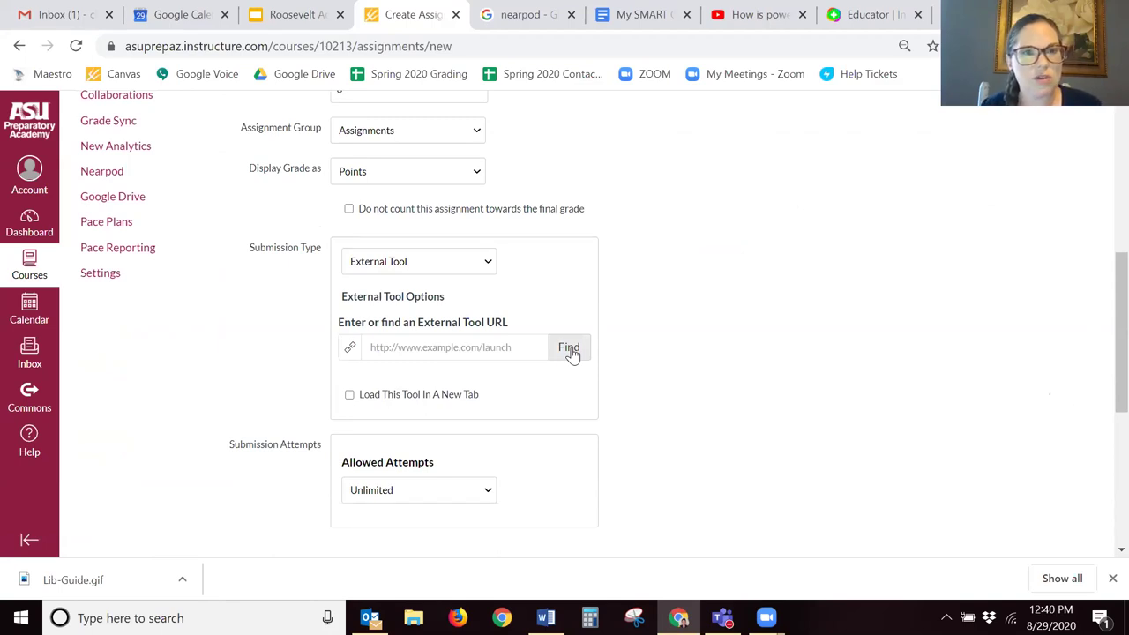
left_click(485, 259)
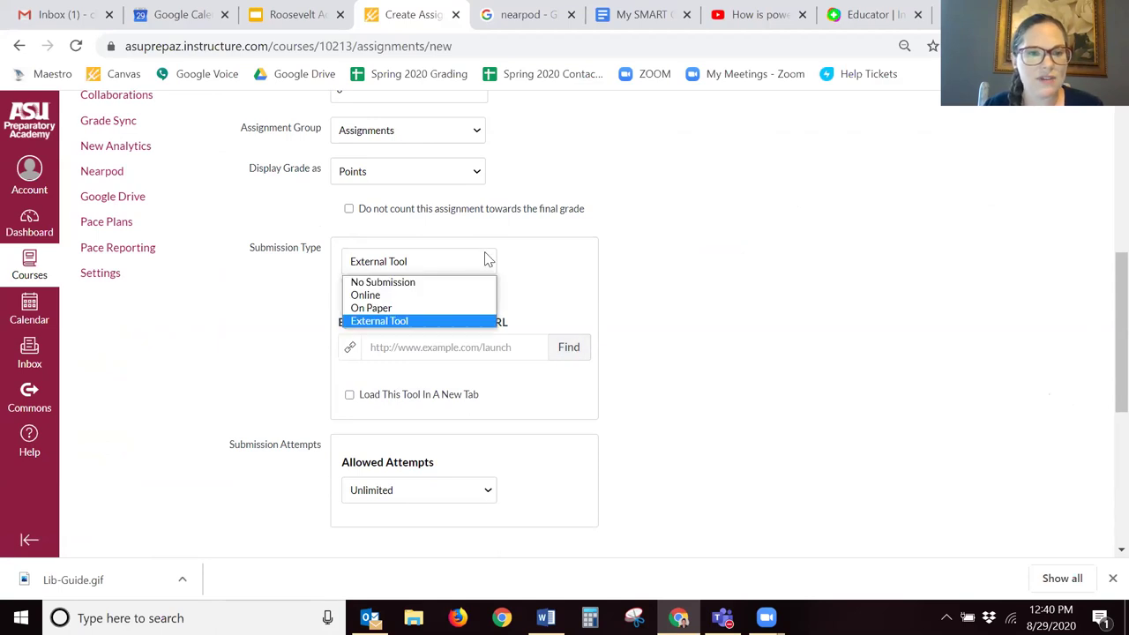
left_click(432, 322)
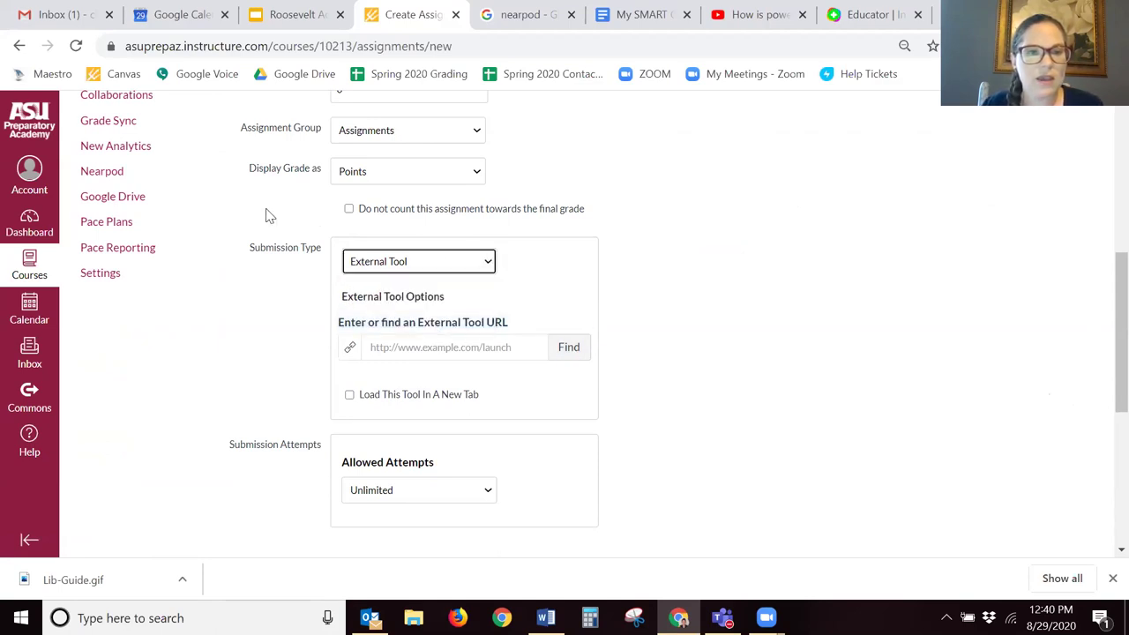
Choose Flipgrid from the external tools list so its launch URL is filled in.
scroll(638, 378, "down", 1)
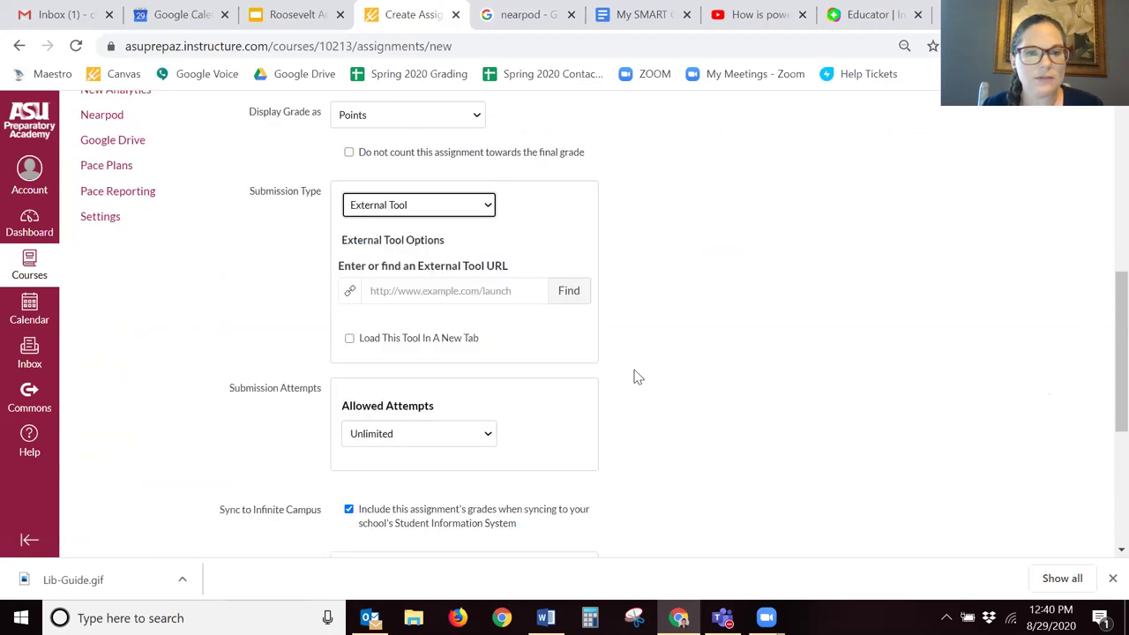
left_click(569, 292)
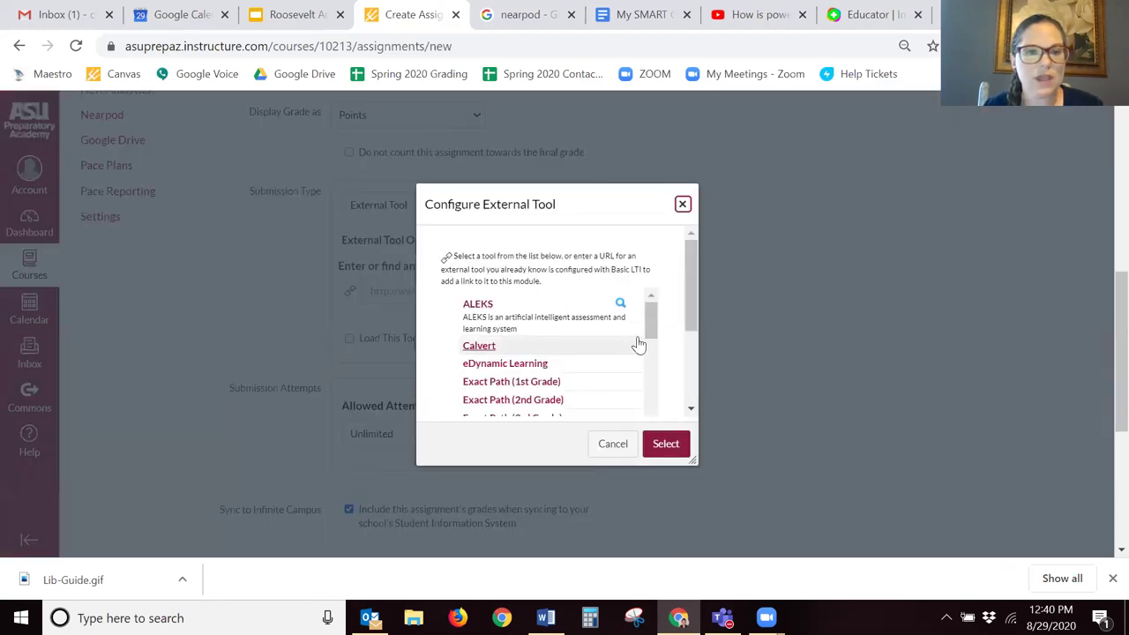
left_click_drag(651, 338, 653, 384)
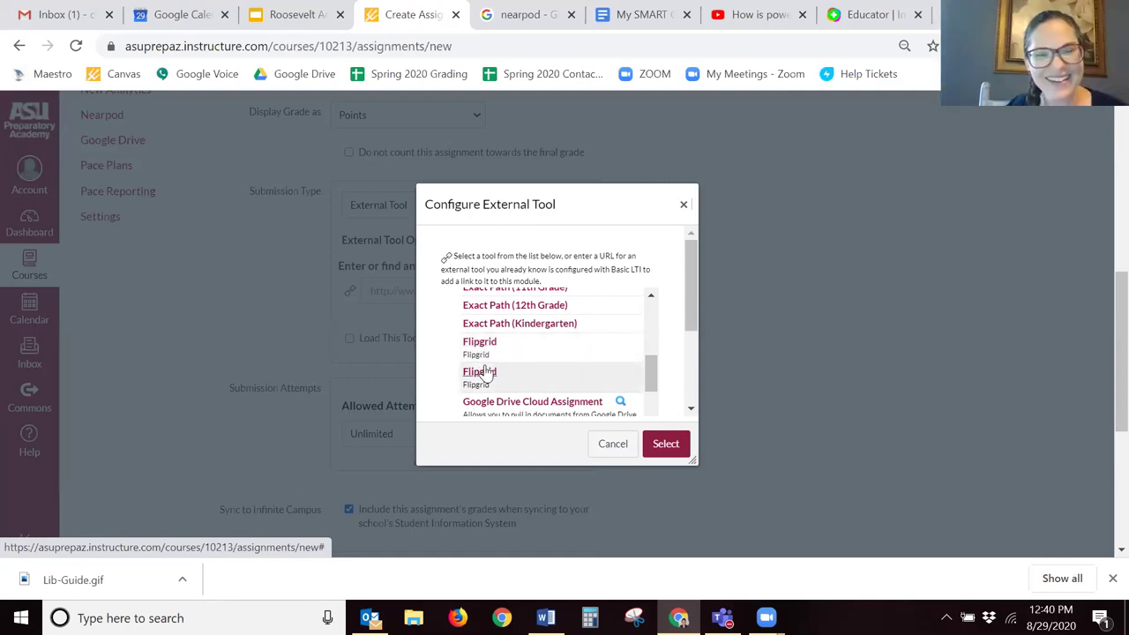
left_click(488, 375)
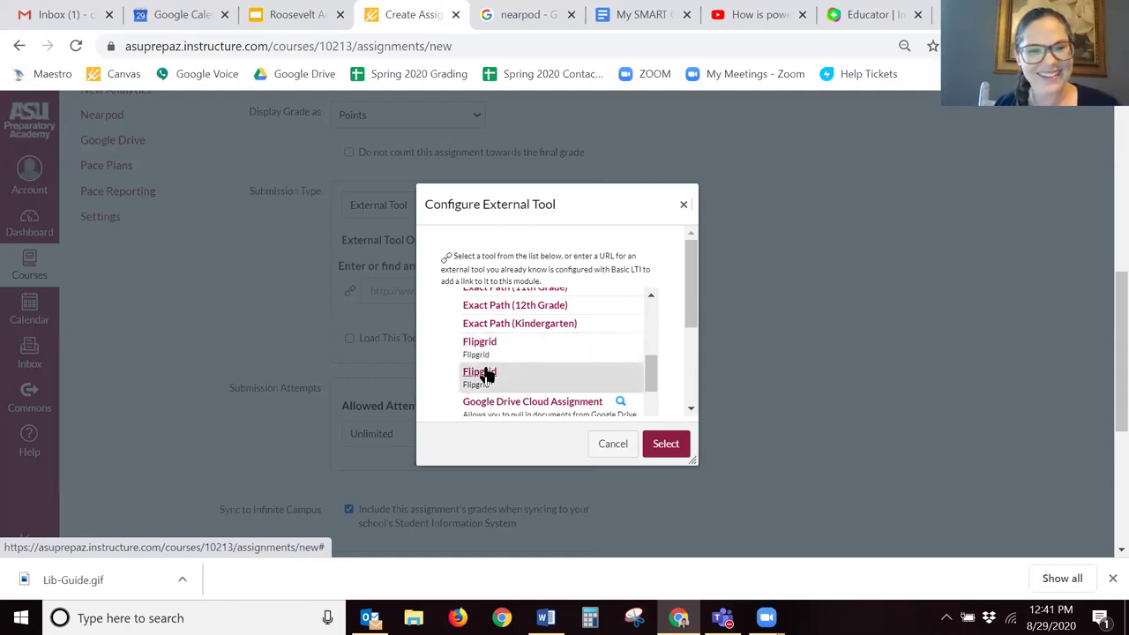
left_click(663, 453)
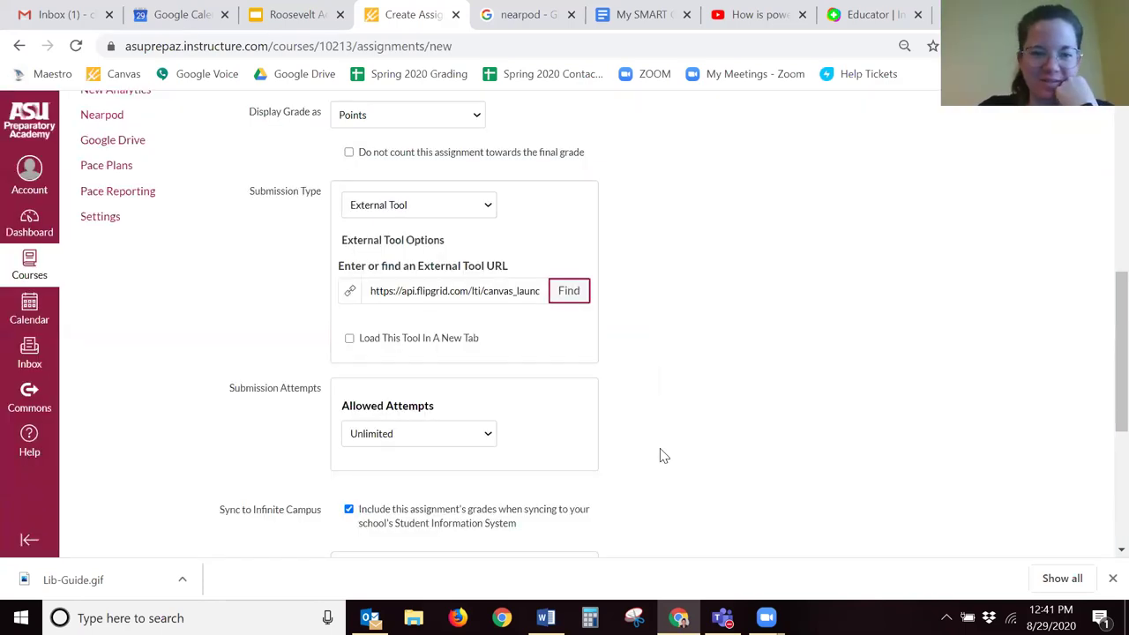
scroll(663, 450, "down", 3)
Turn on Load This Tool In A New Tab for the Flipgrid tool.
scroll(662, 437, "down", 1)
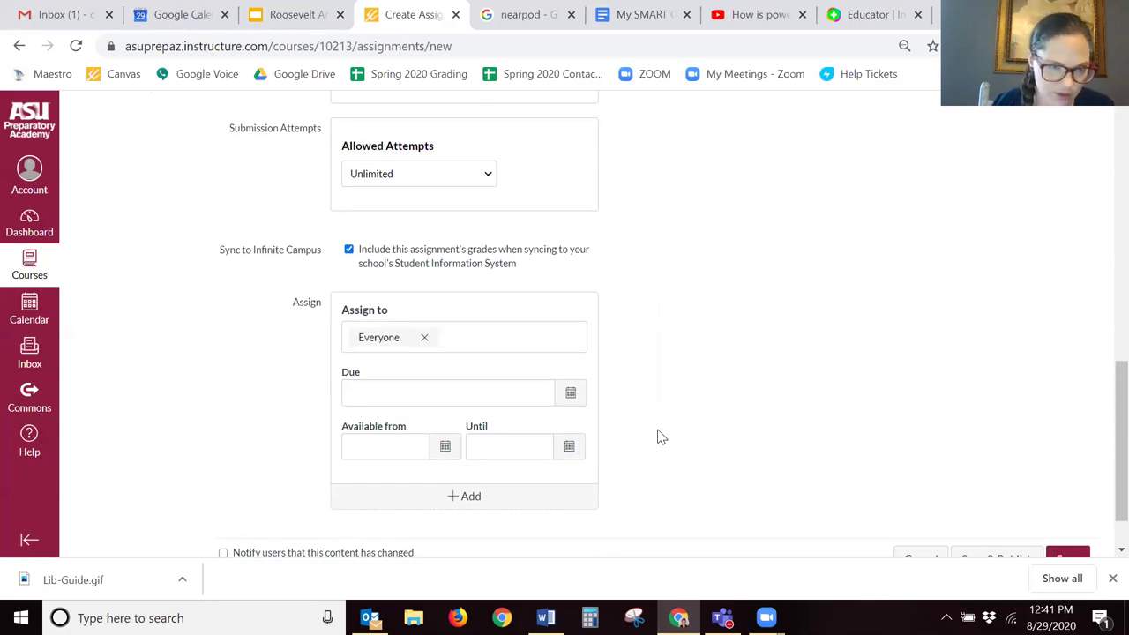
scroll(662, 436, "up", 2)
left_click(351, 261)
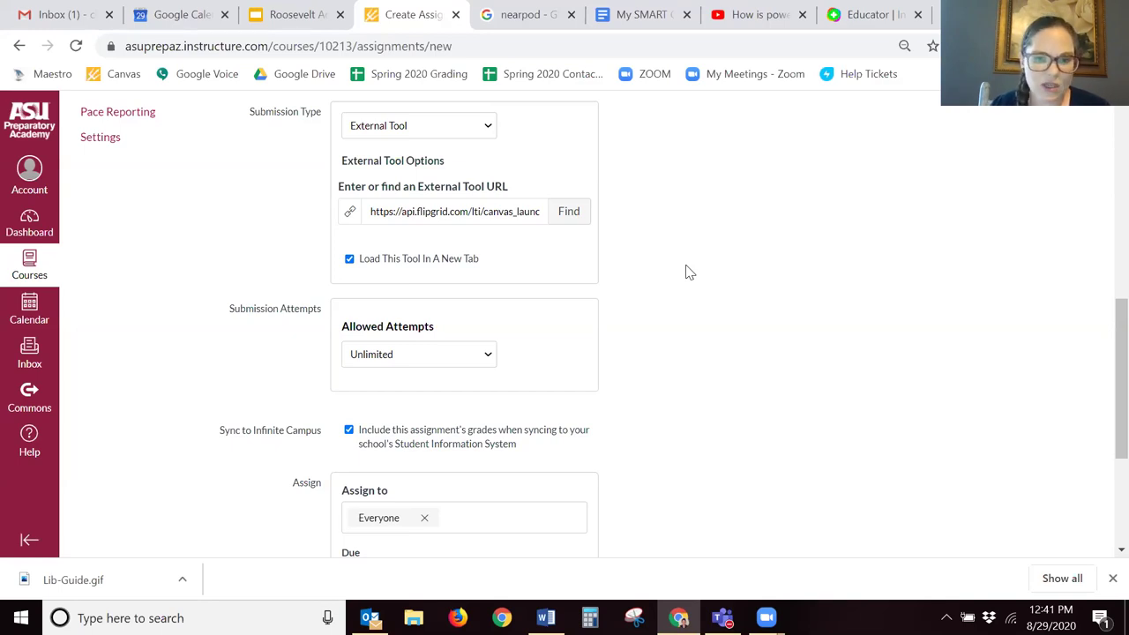
Set the due date to September 4, 2020 and save the assignment.
scroll(690, 272, "down", 3)
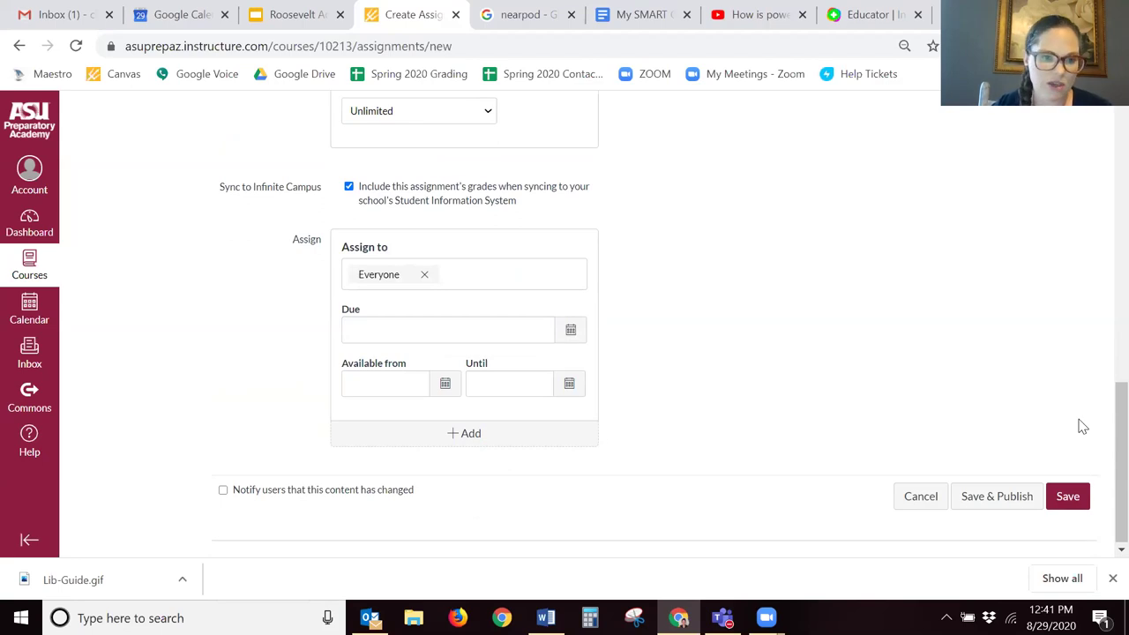
left_click(570, 332)
left_click(500, 355)
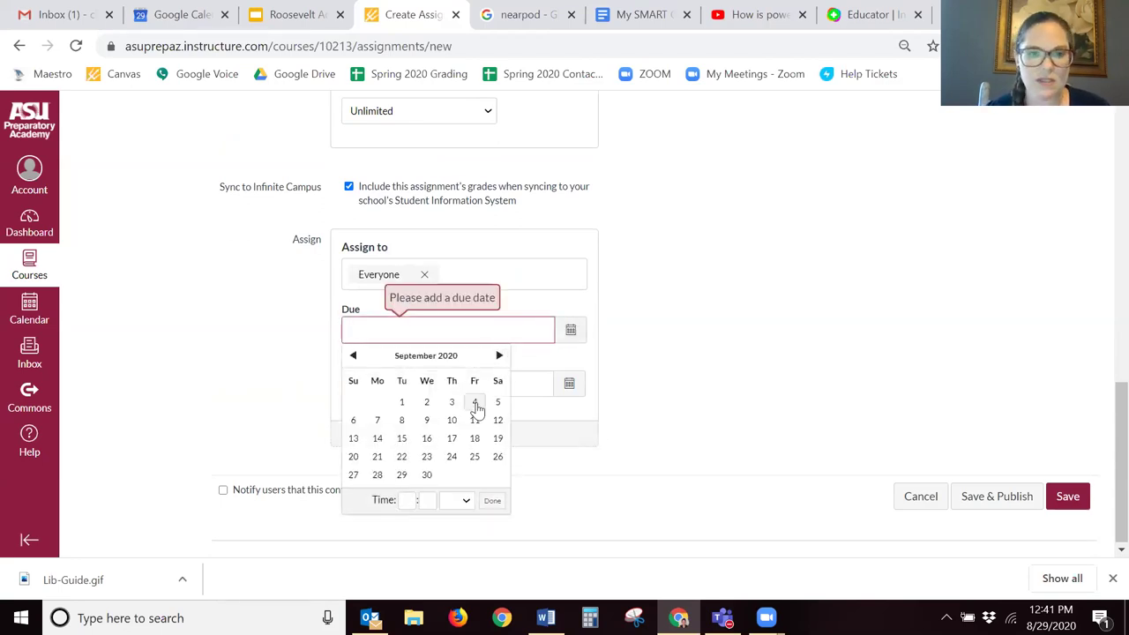
left_click(475, 403)
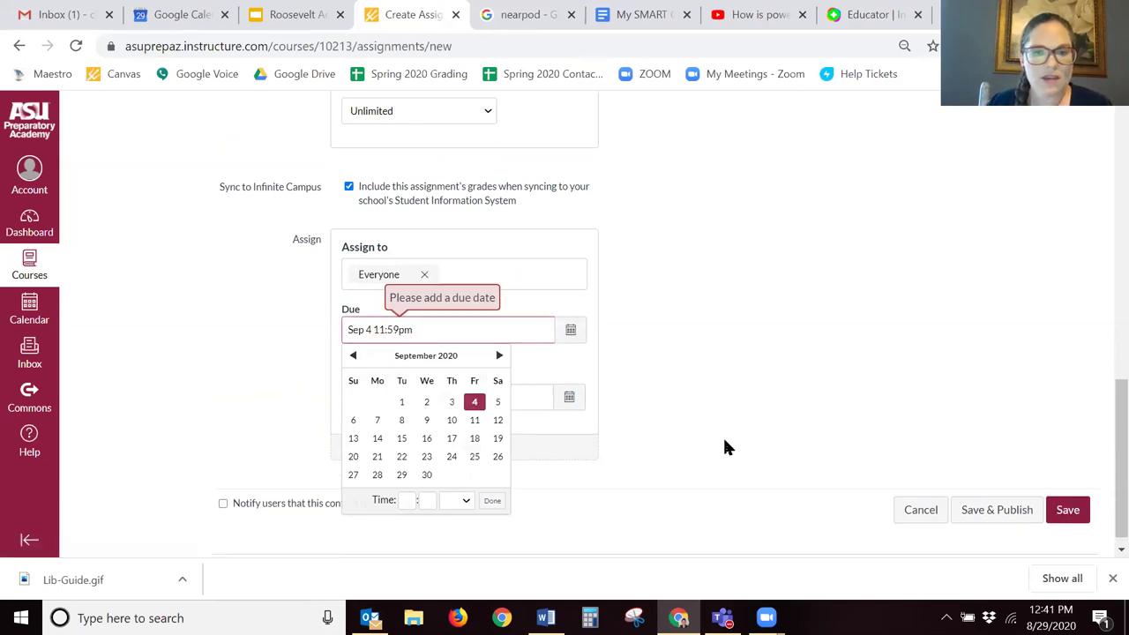
key("Return")
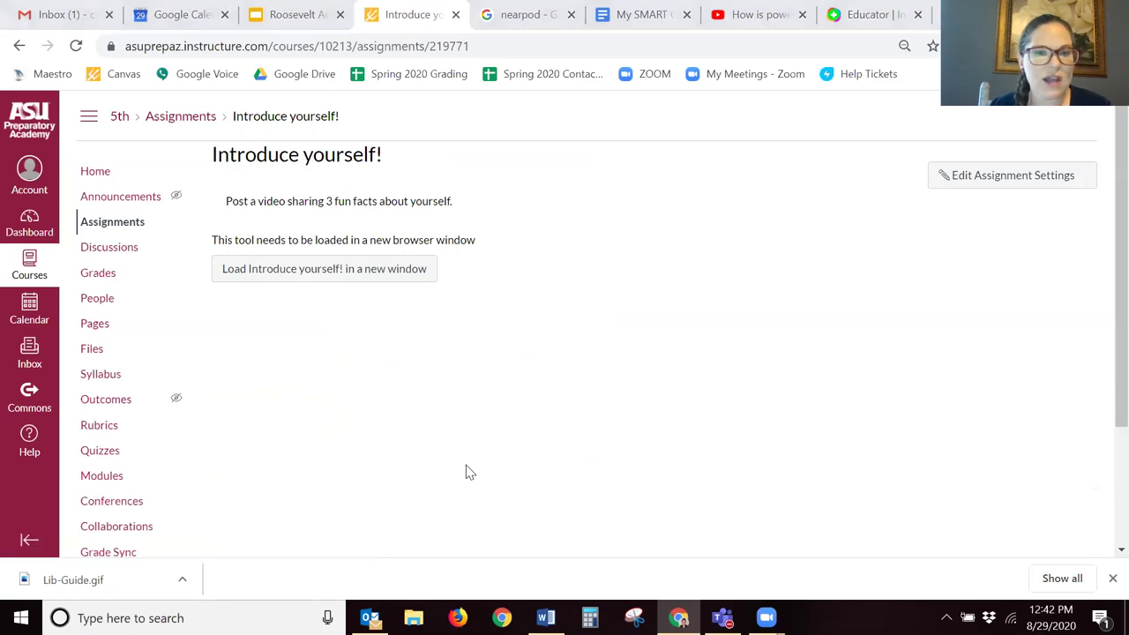
Open the 'Introduce yourself!' Flipgrid topic in a new window, review it, then return to Canvas.
left_click(384, 275)
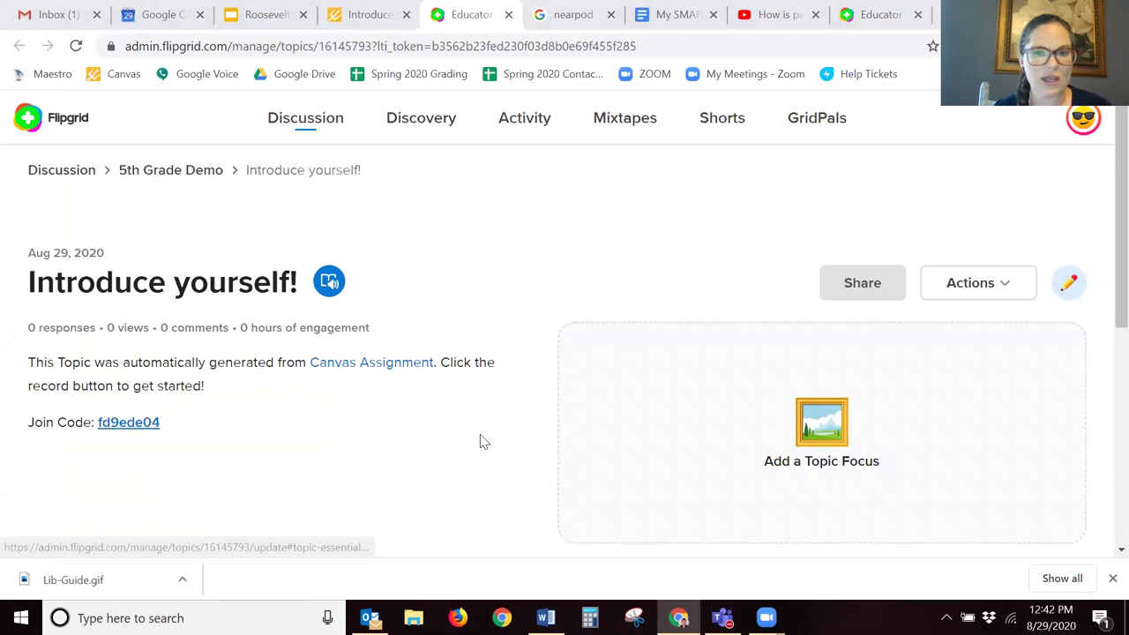
scroll(484, 441, "down", 1)
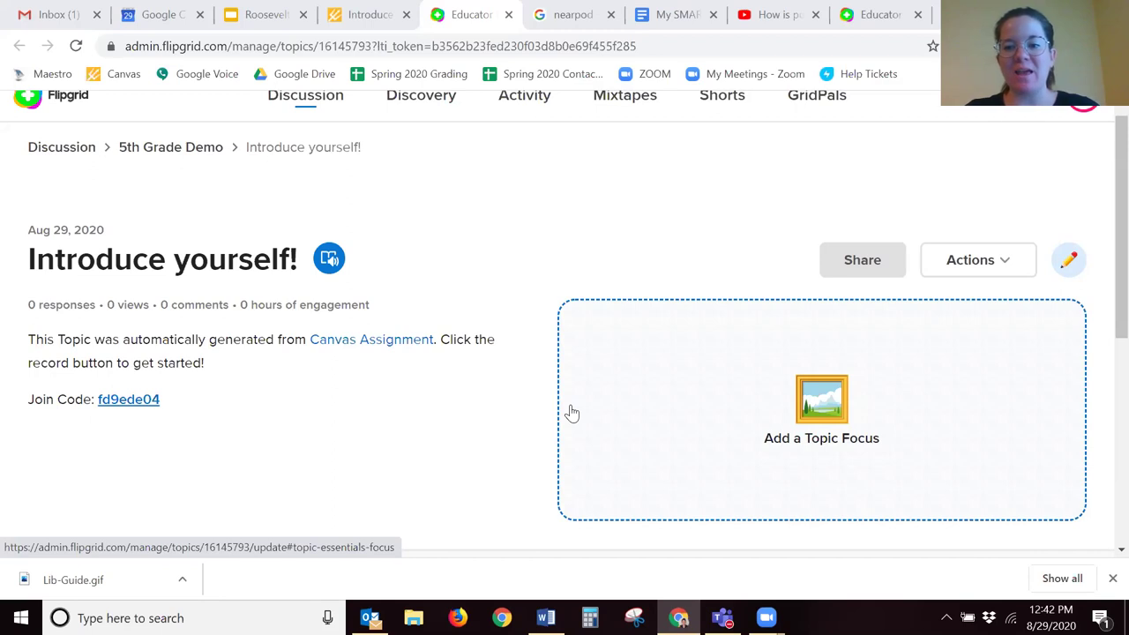
left_click(363, 14)
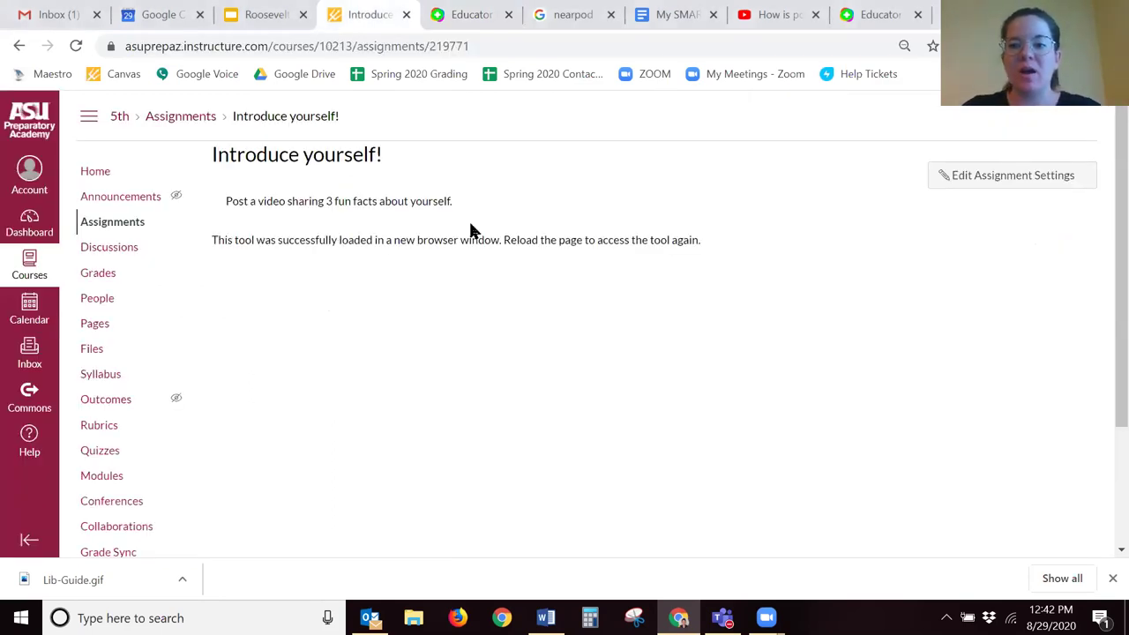
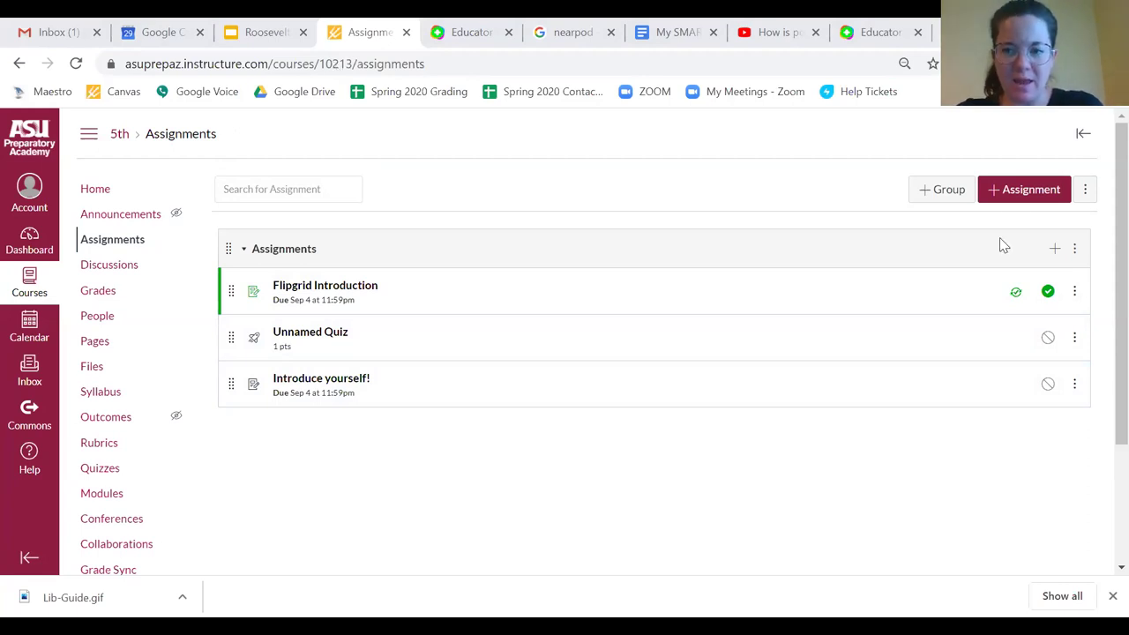
Create a new assignment and restore the auto-saved 'Post a video sharing 3 fun facts about yourself.' description.
left_click(1023, 196)
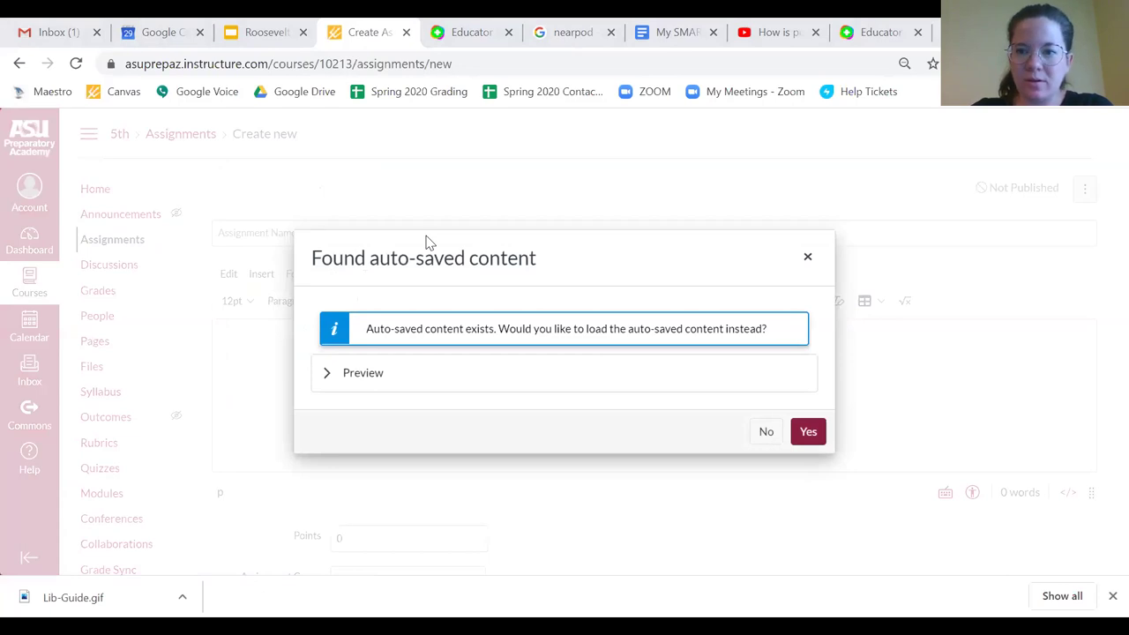
left_click(808, 431)
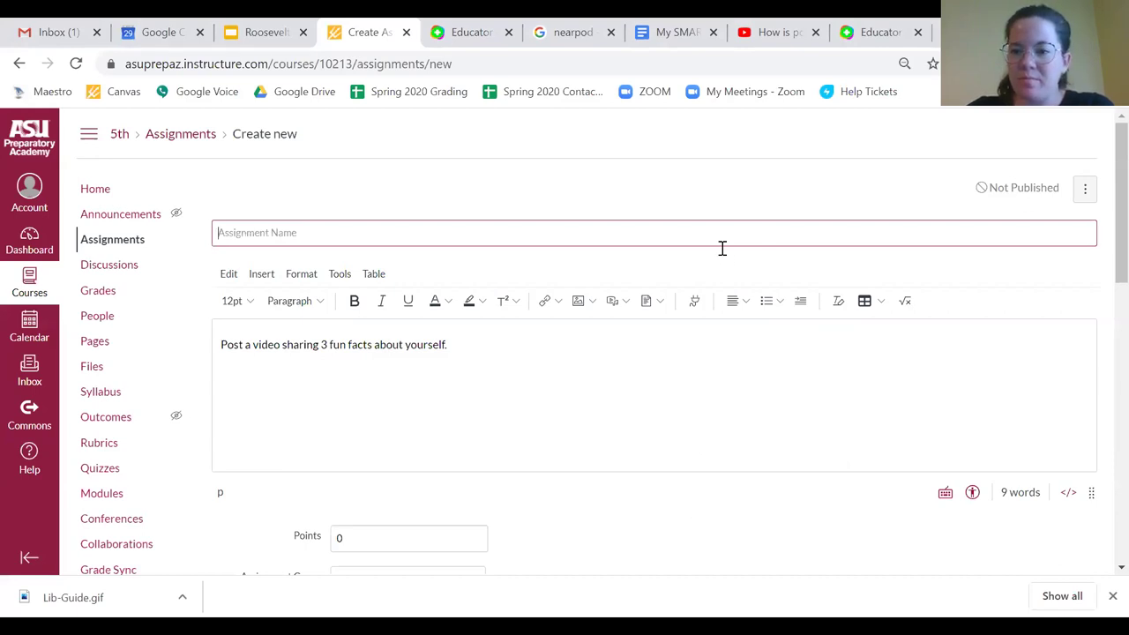
left_click(1032, 108)
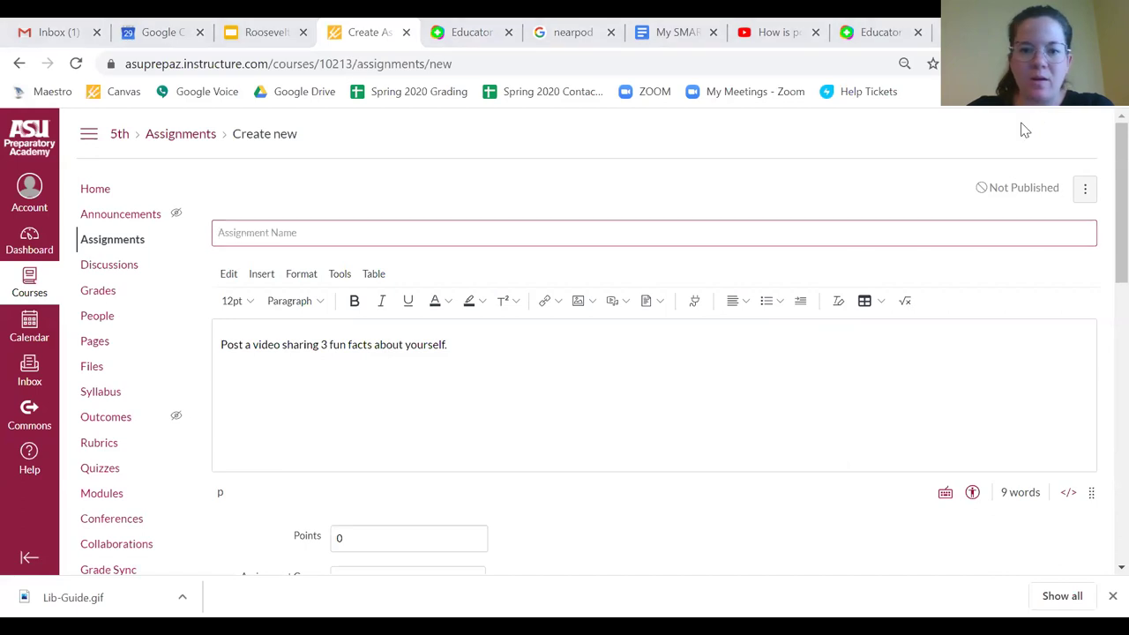
Title the assignment 'Creative Writing Essay' and delete the existing video-sharing description sentence.
left_click(423, 255)
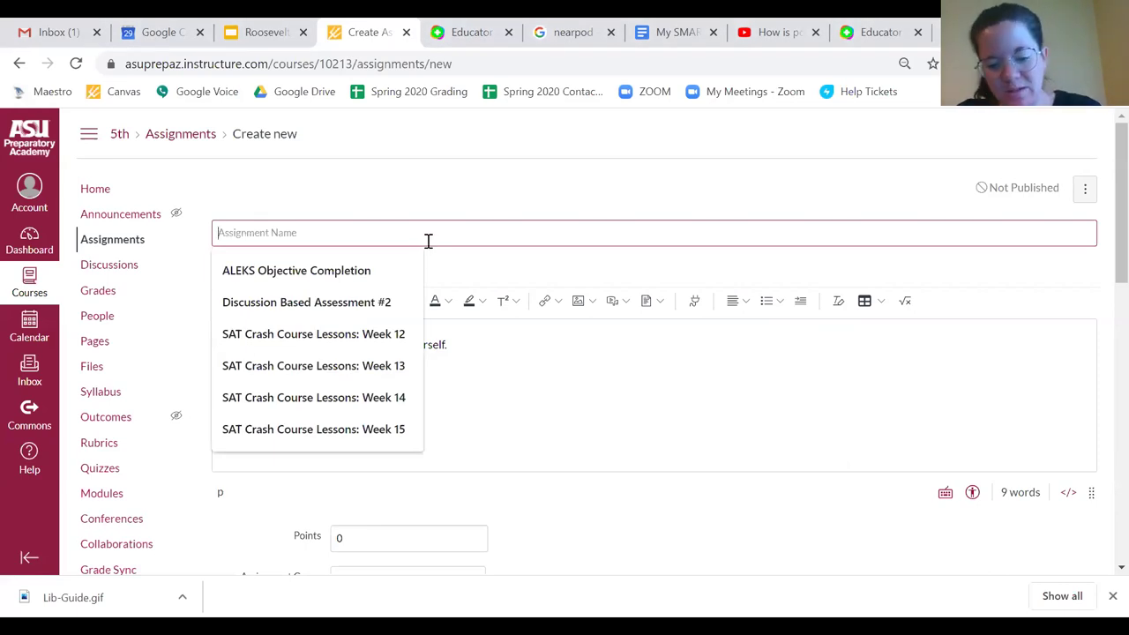
type("Creative")
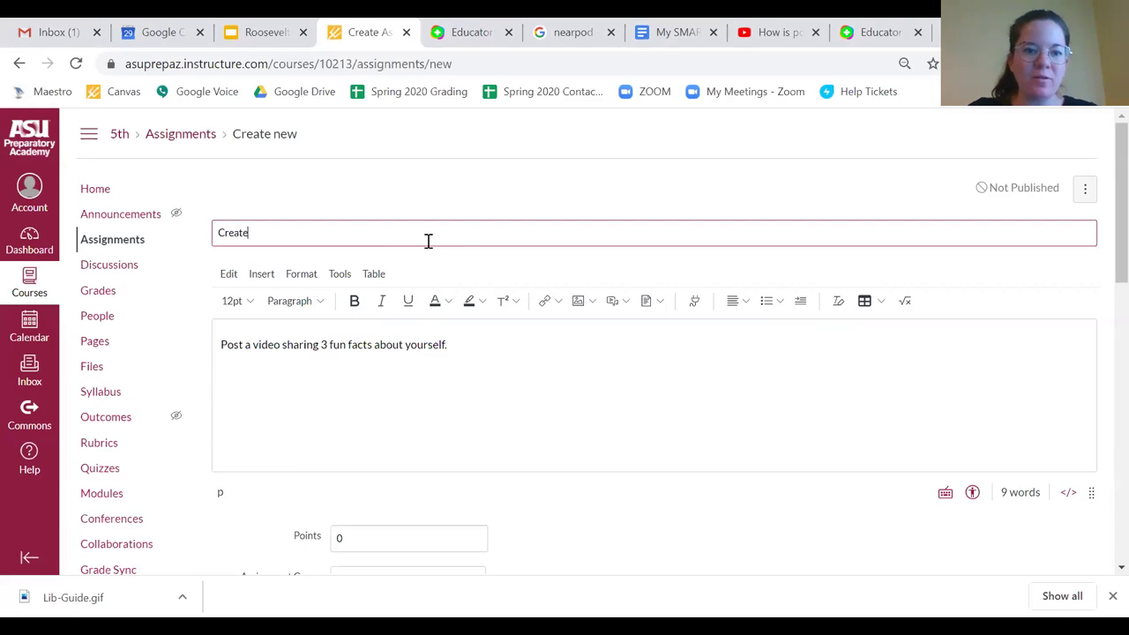
type(" Writing Essay")
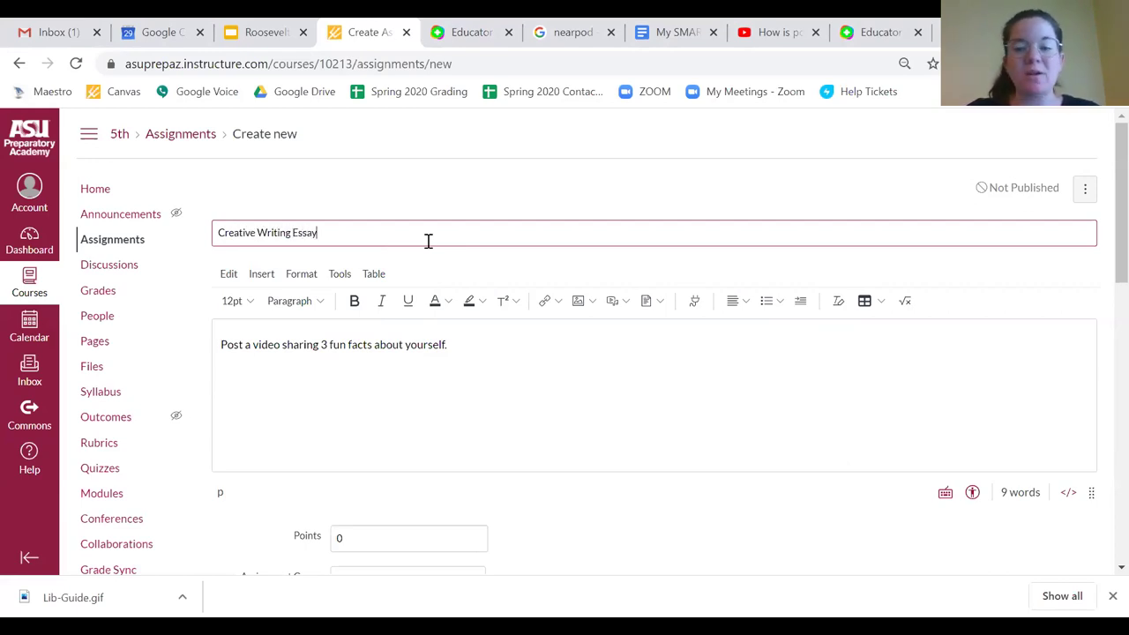
left_click_drag(524, 350, 25, 332)
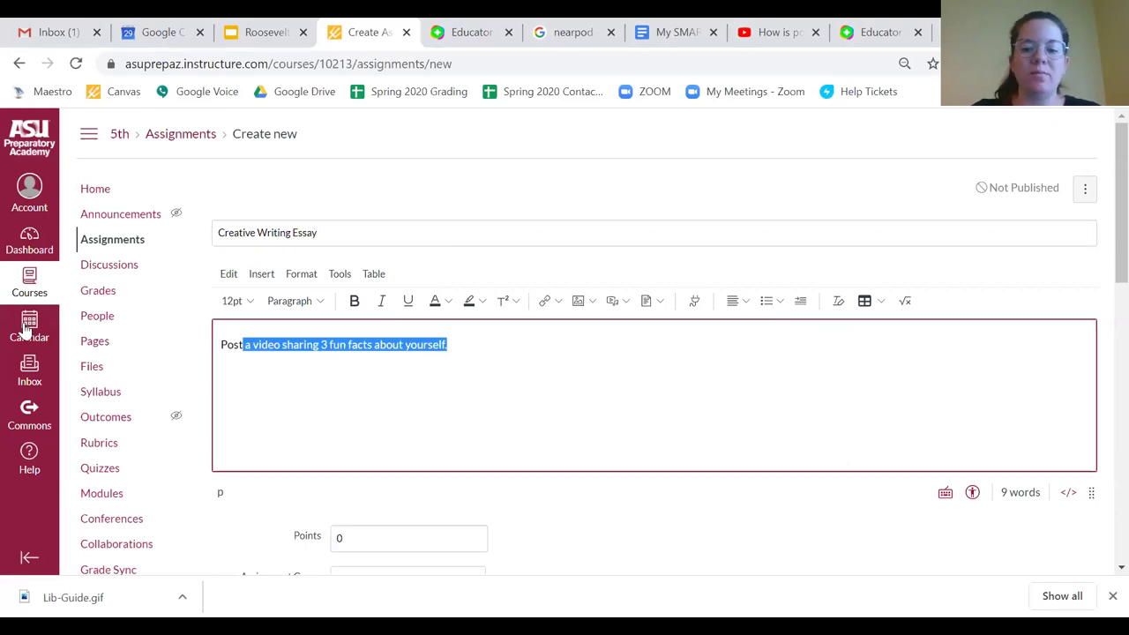
key("BackSpace")
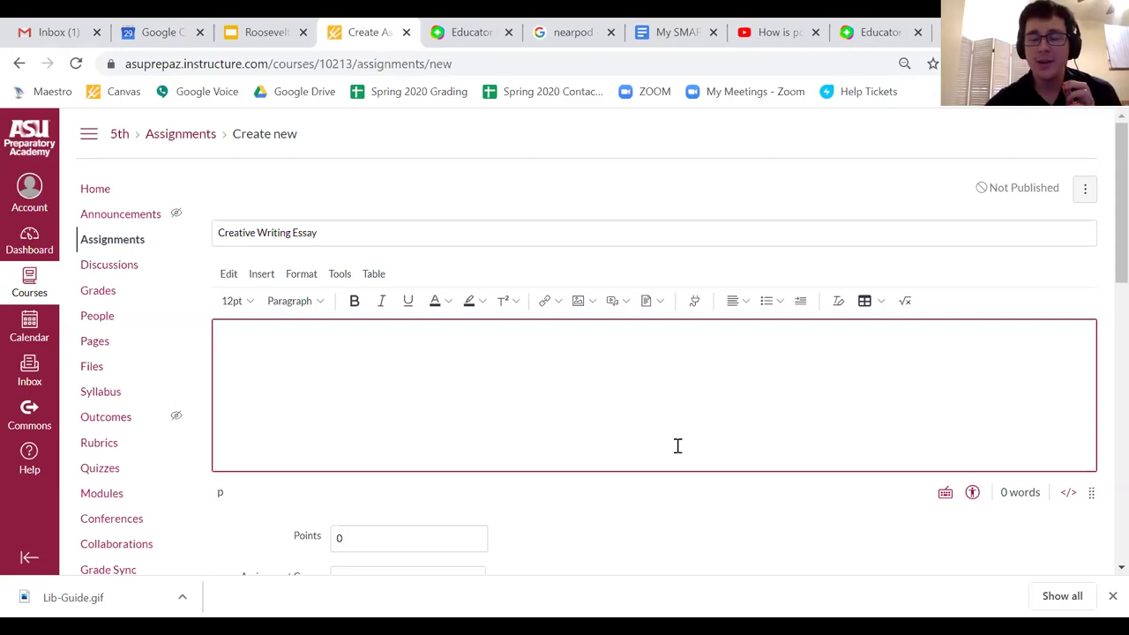
Scroll down to reveal Points, Assignment Group and Display Grade settings below the empty description.
scroll(676, 448, "down", 1)
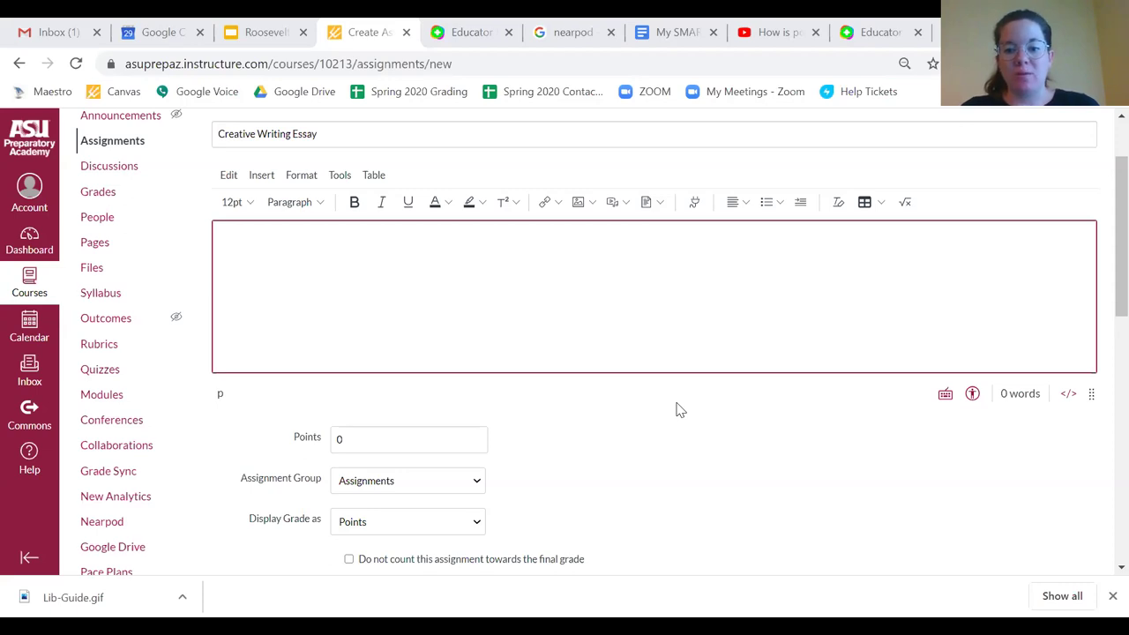
left_click(659, 329)
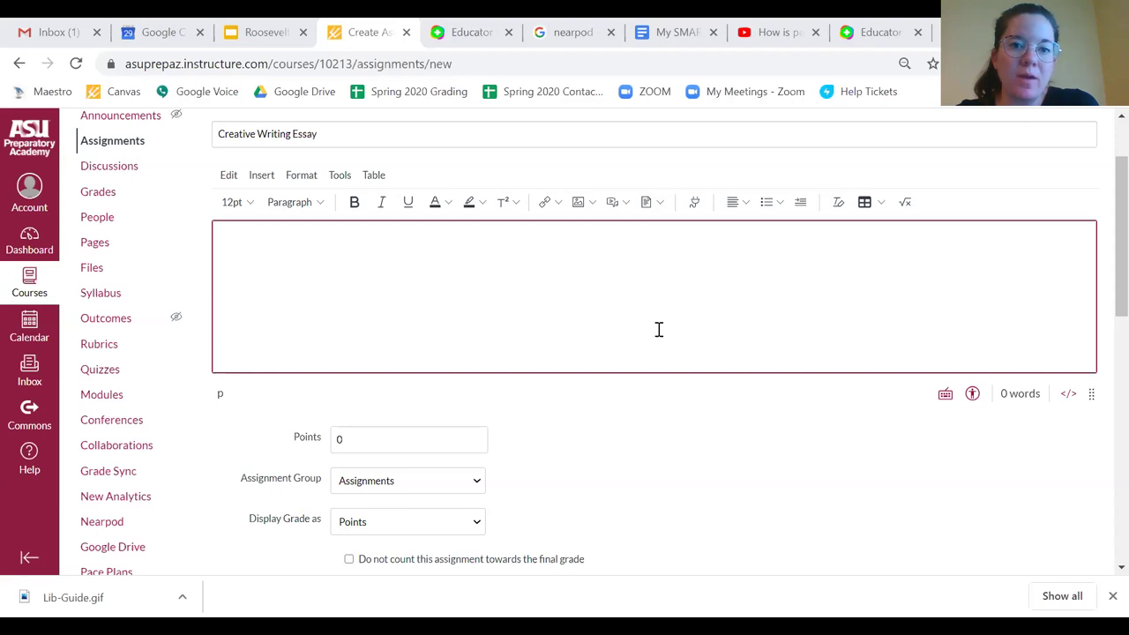
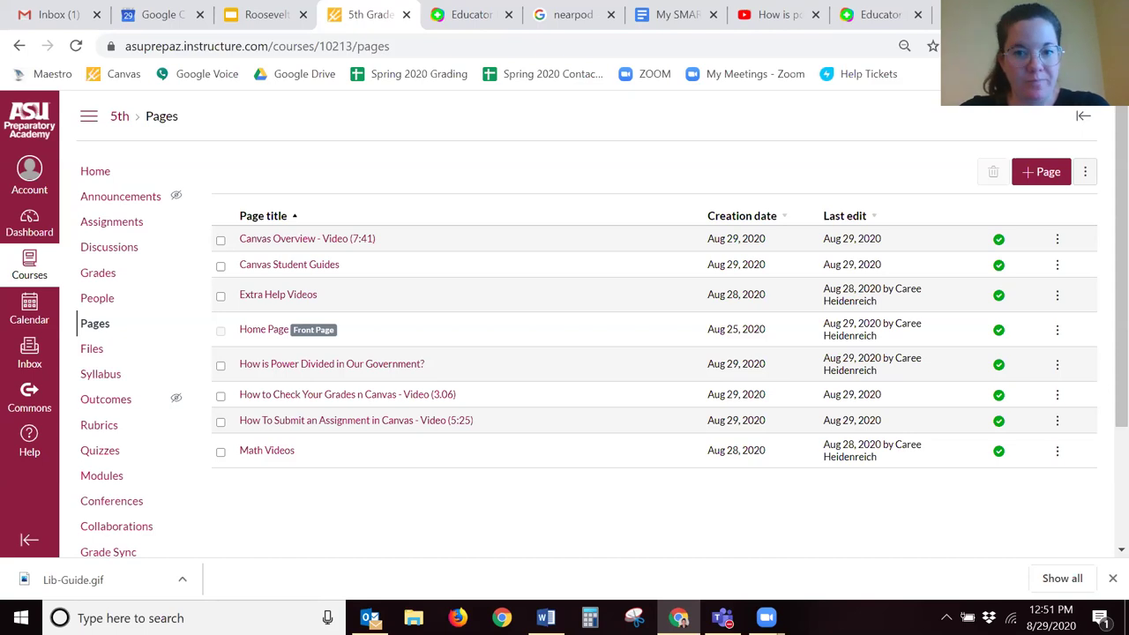
Start a new page from the 5th grade course's Pages list with + Page.
left_click(1043, 180)
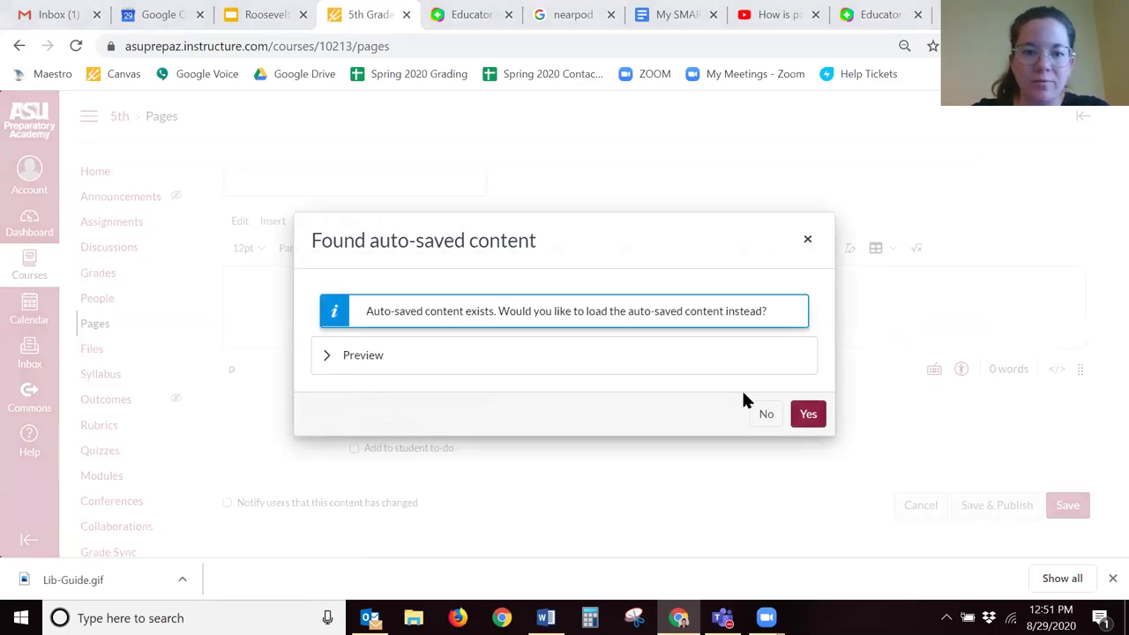
Decline the auto-saved content and title the page 'How is Power Divided in Our Government?'.
left_click(764, 414)
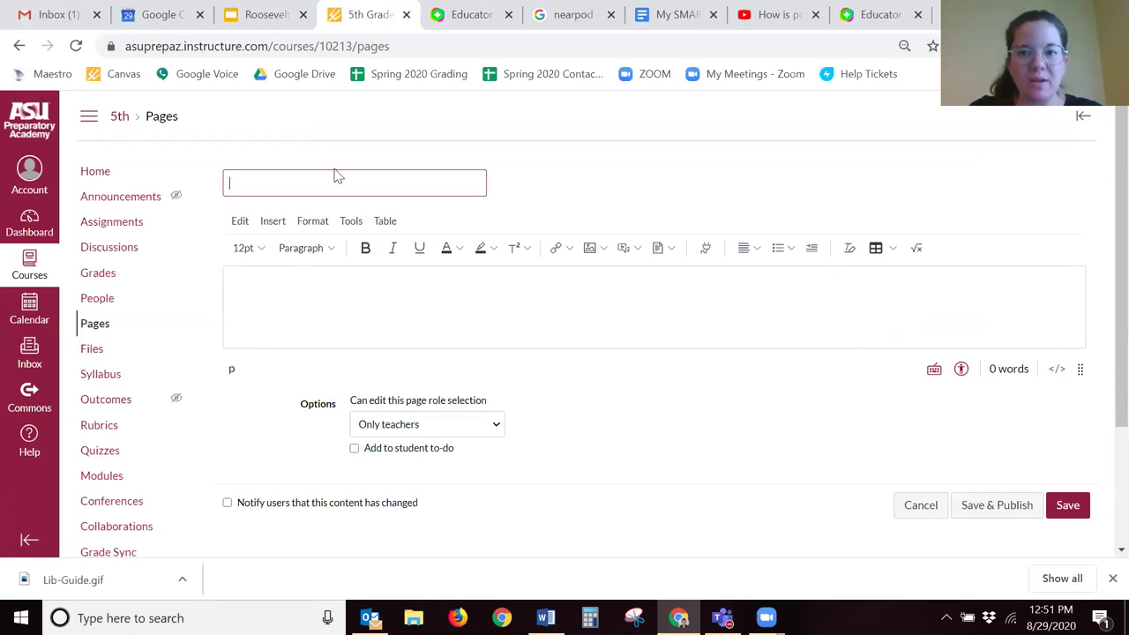
type("How is")
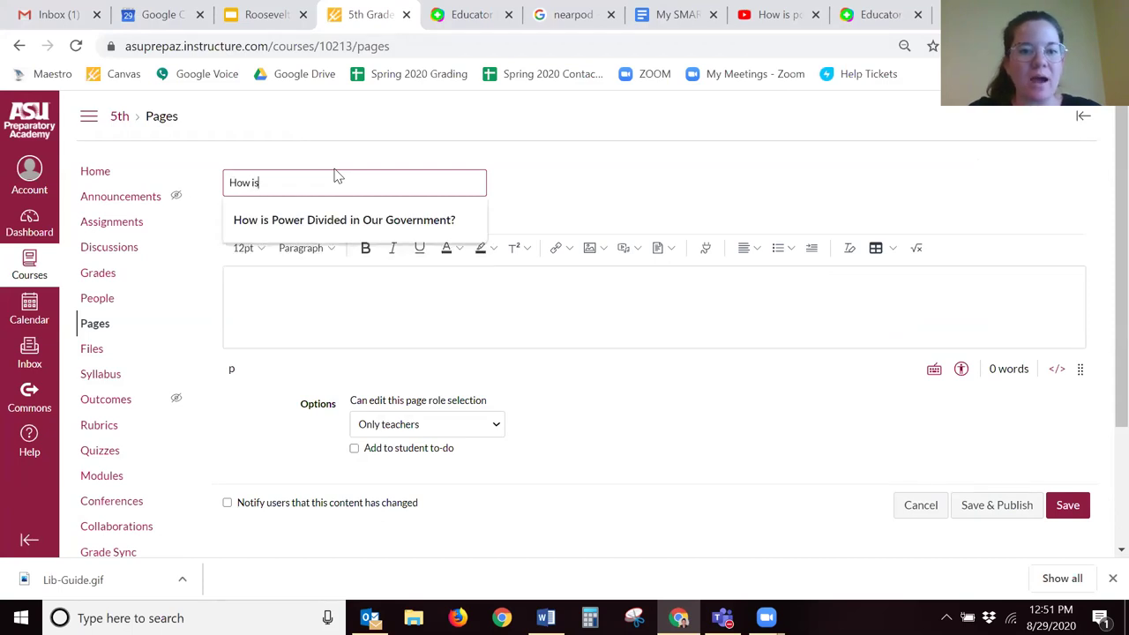
left_click(354, 219)
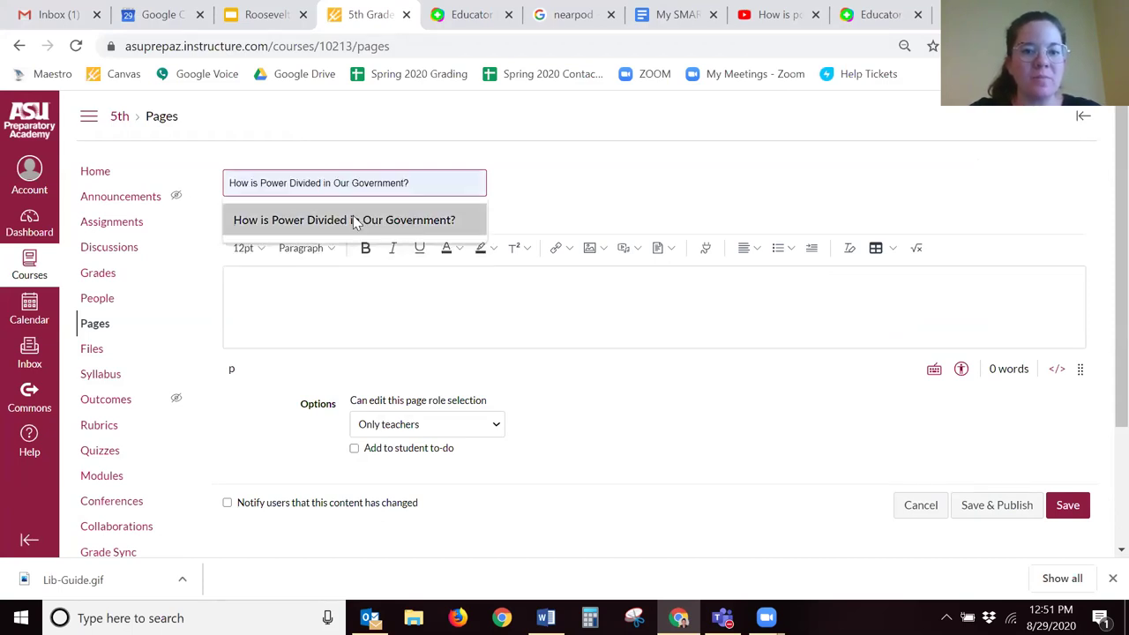
left_click(371, 328)
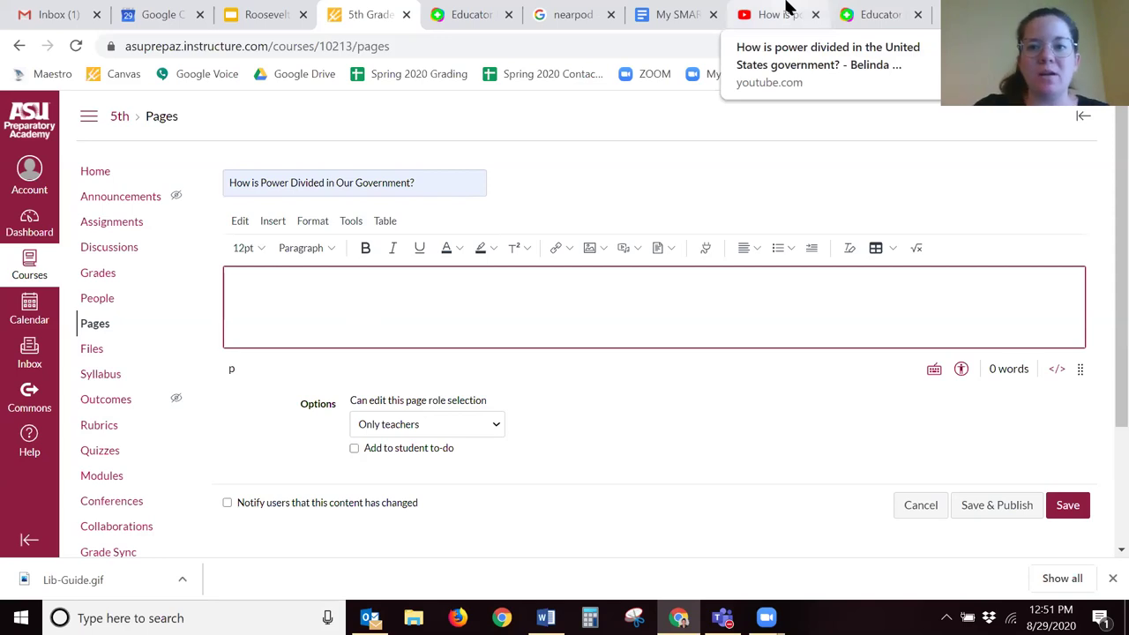
On YouTube, open the Share dialog for the TED-Ed power-division video.
left_click(777, 14)
scroll(471, 344, "up", 2)
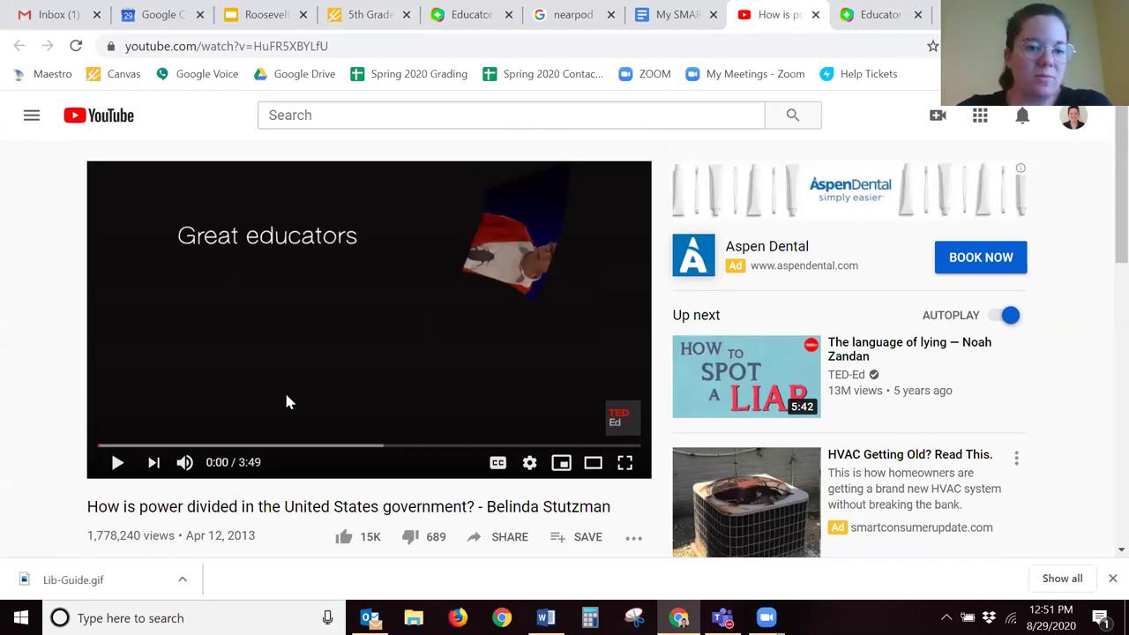
scroll(75, 443, "down", 1)
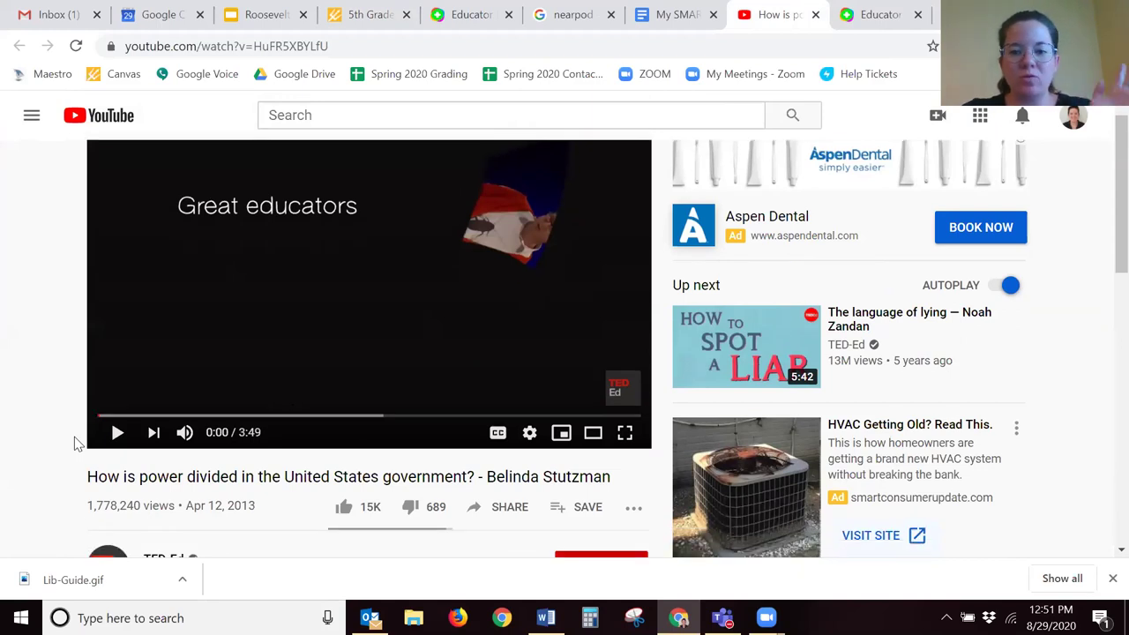
scroll(75, 443, "down", 3)
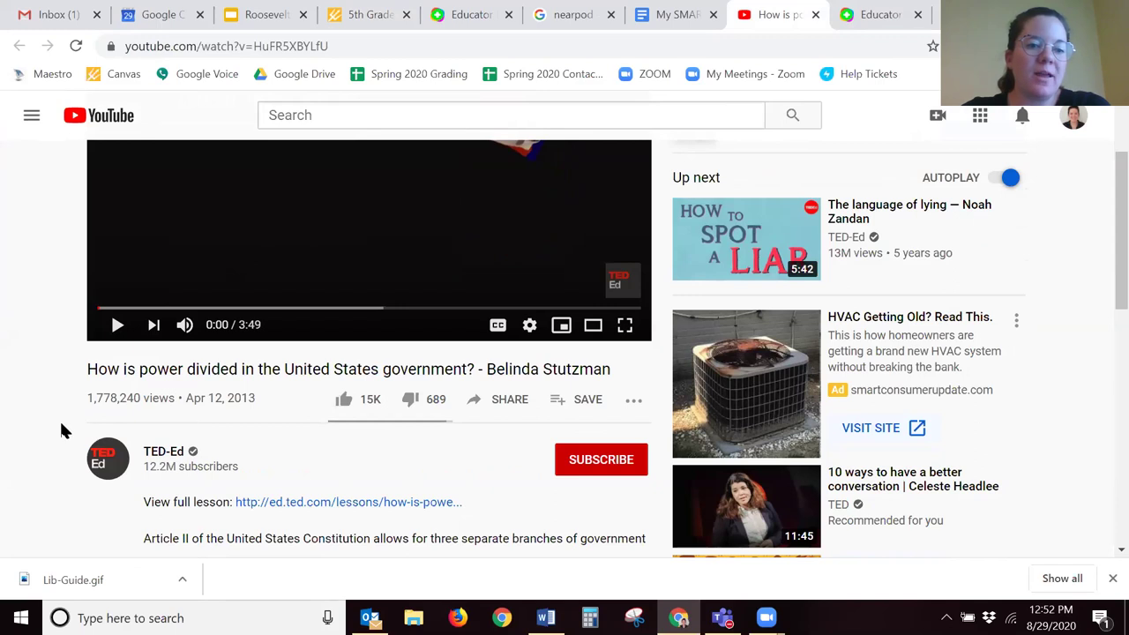
scroll(59, 420, "up", 2)
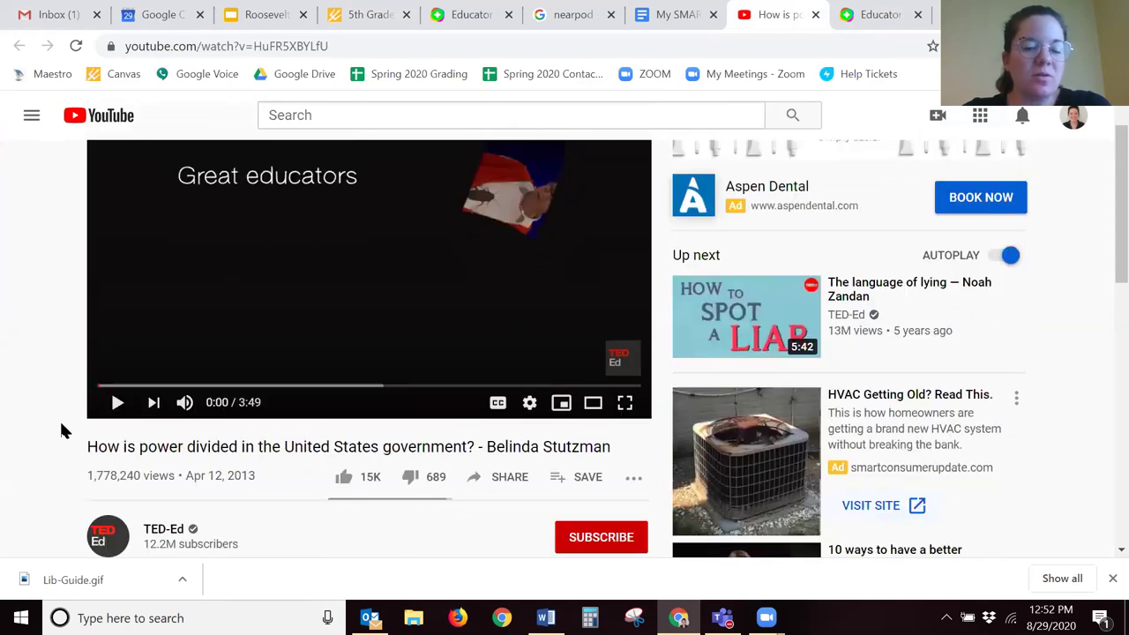
scroll(59, 419, "up", 1)
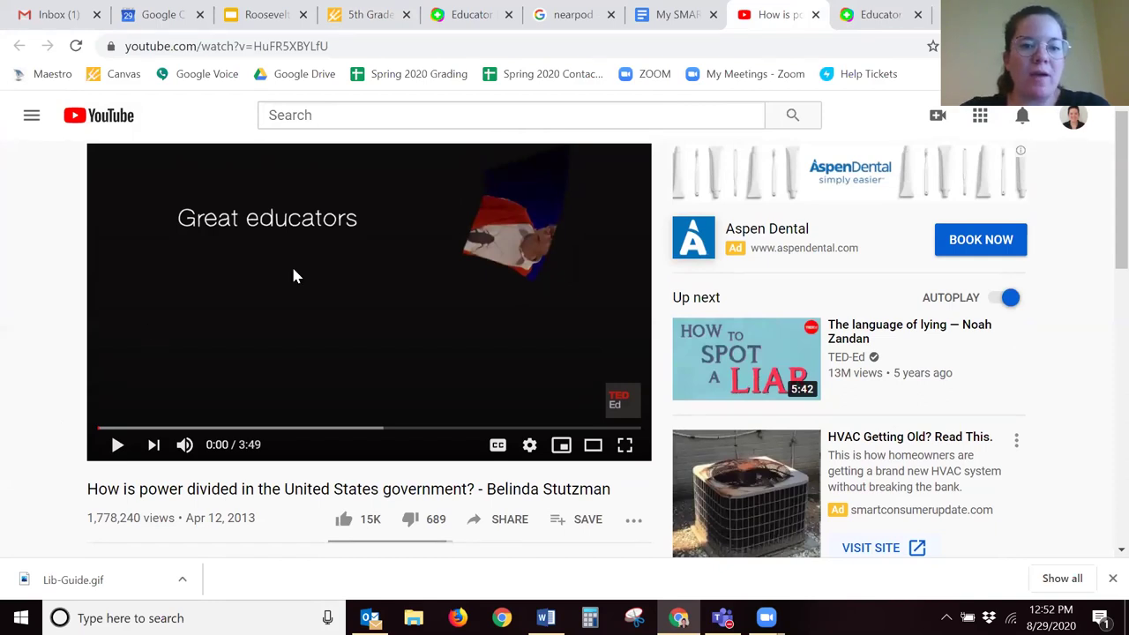
scroll(329, 425, "down", 1)
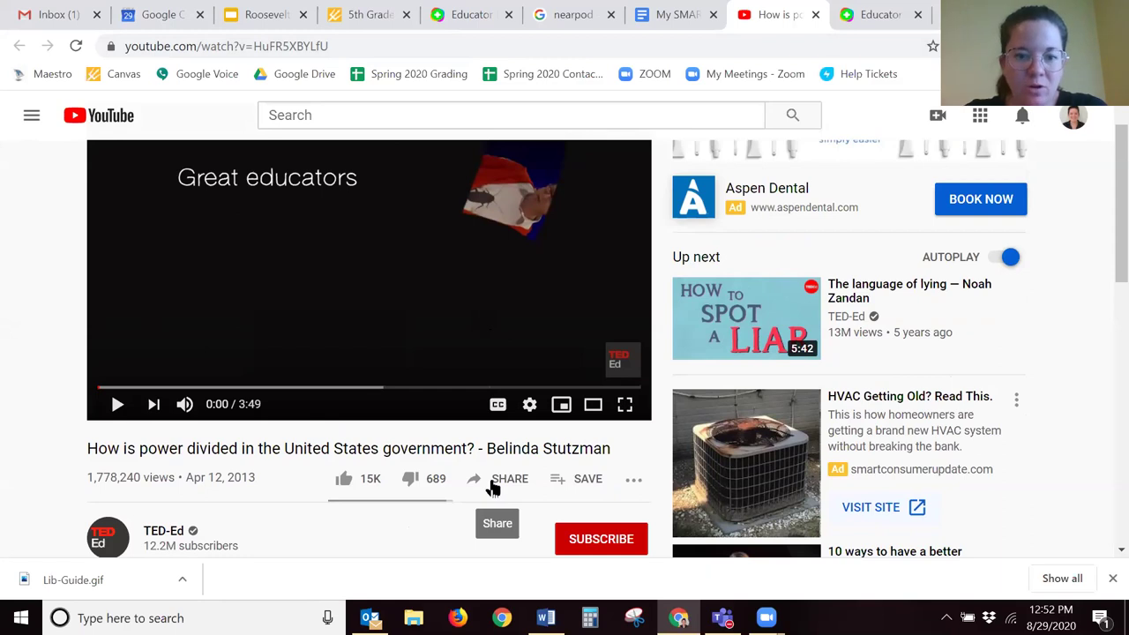
left_click(494, 485)
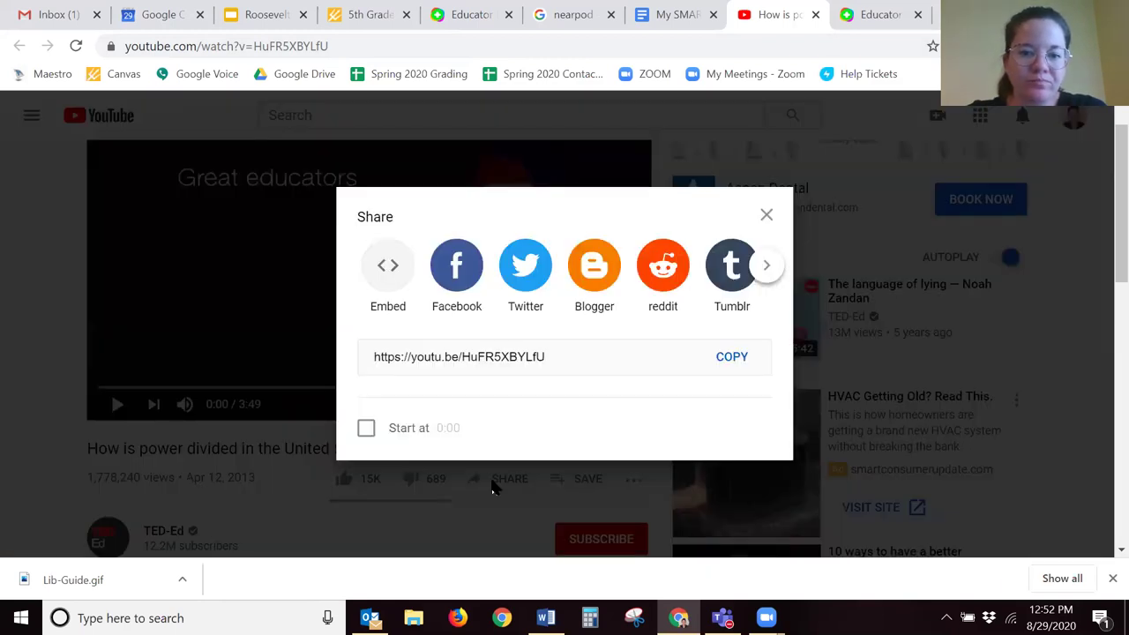
Open the video's embed code and try a 0:37 start time.
left_click(395, 277)
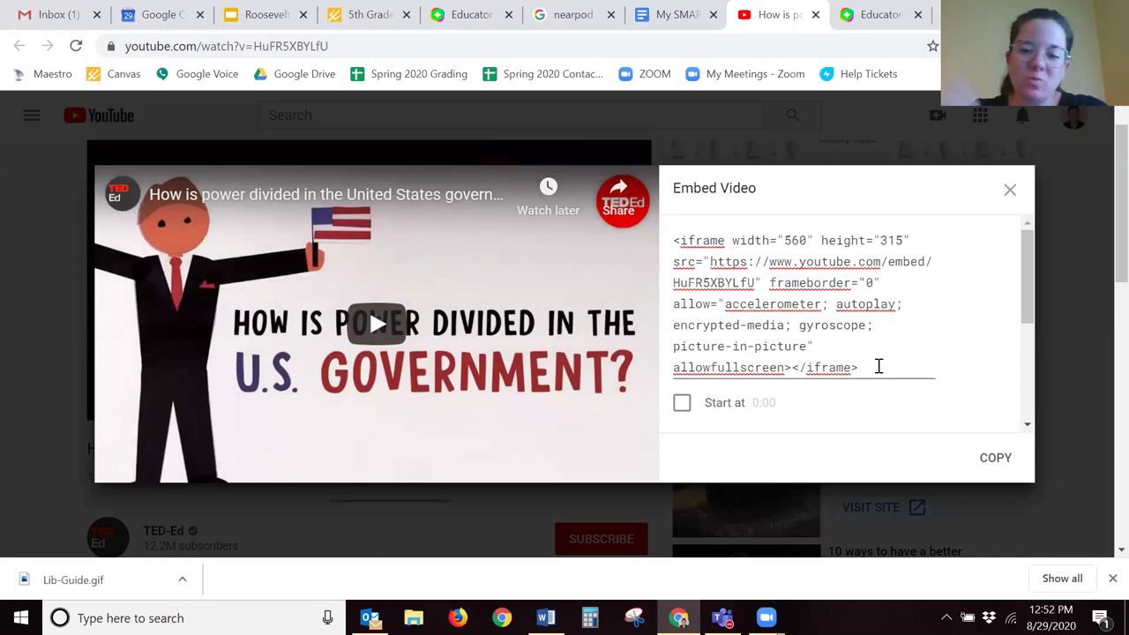
left_click(683, 404)
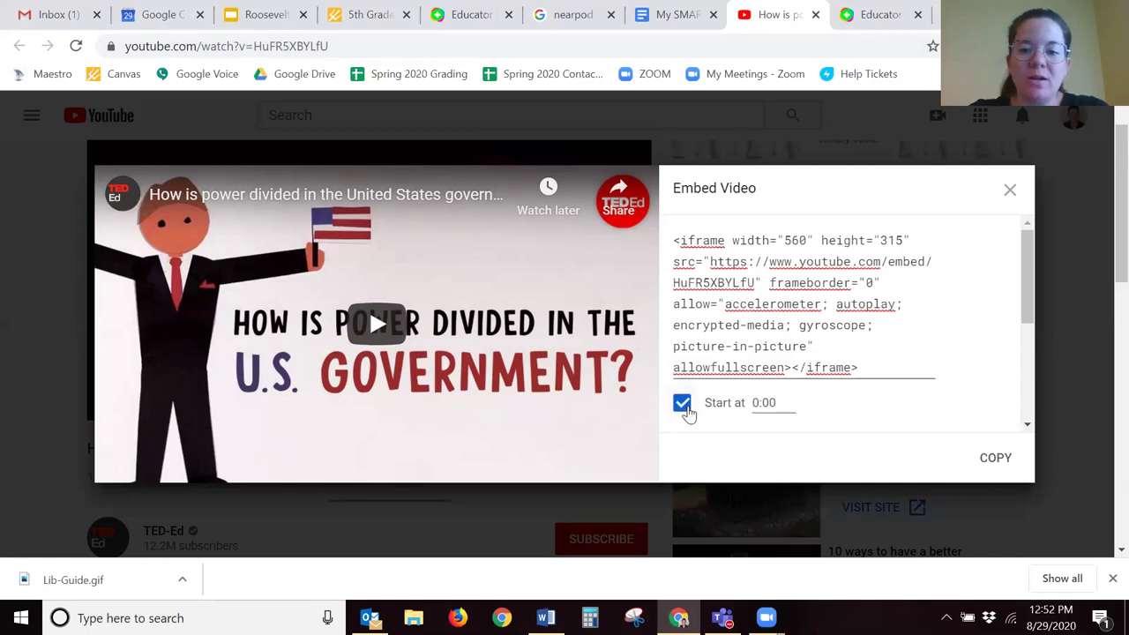
left_click(788, 398)
key("BackSpace")
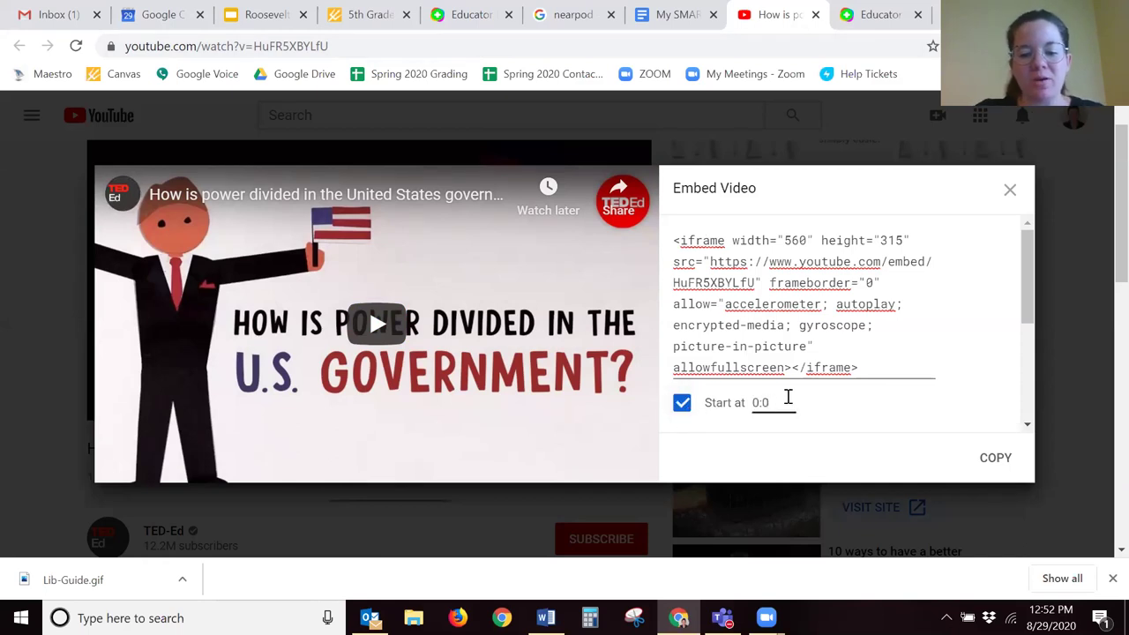
key("BackSpace")
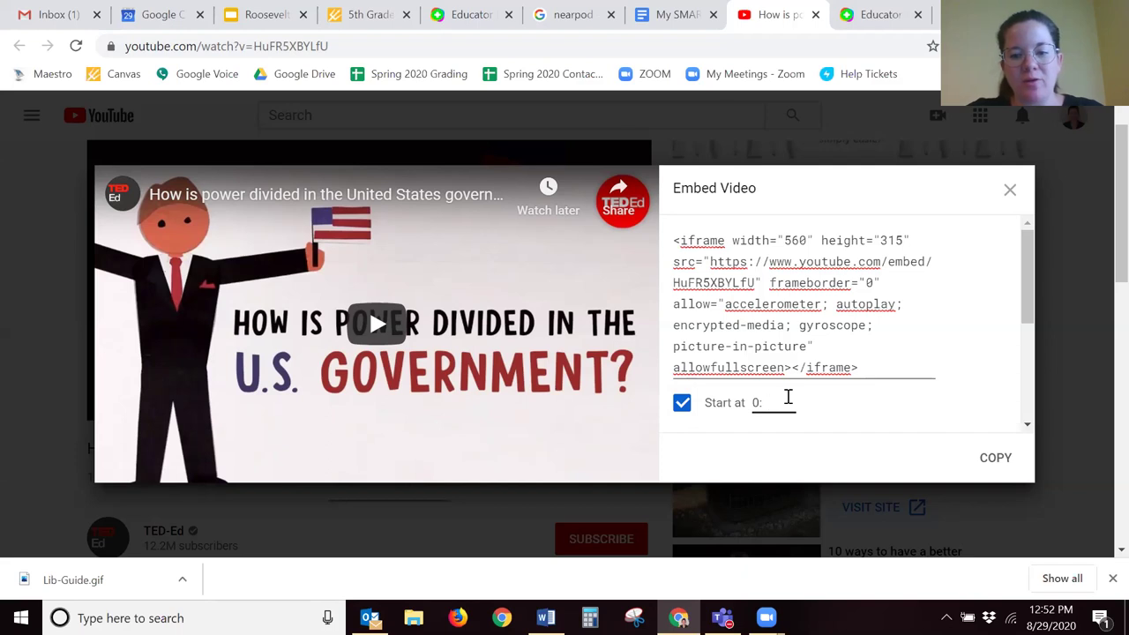
type("37")
left_click(800, 435)
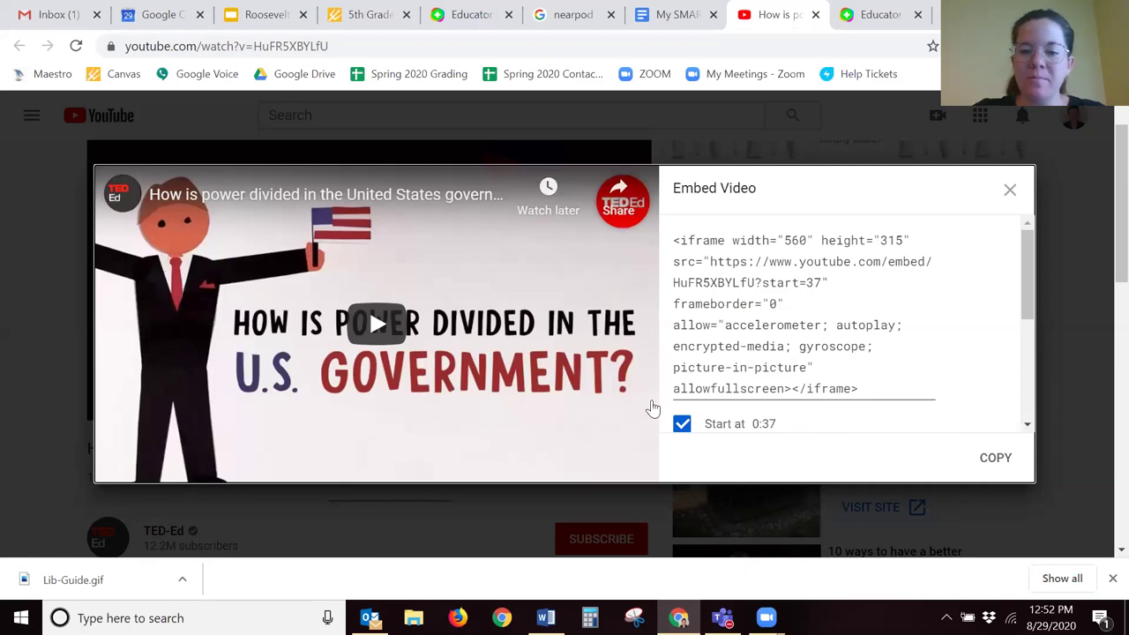
Remove the start time, copy the iframe embed code, and return to Canvas.
left_click(683, 426)
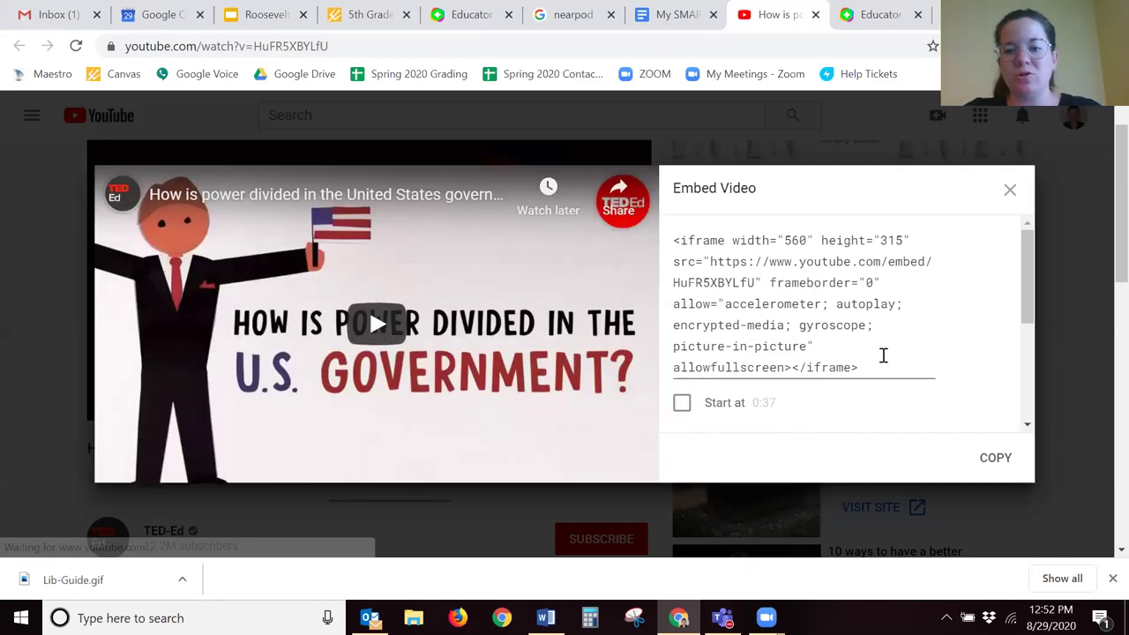
left_click(883, 355)
left_click(995, 458)
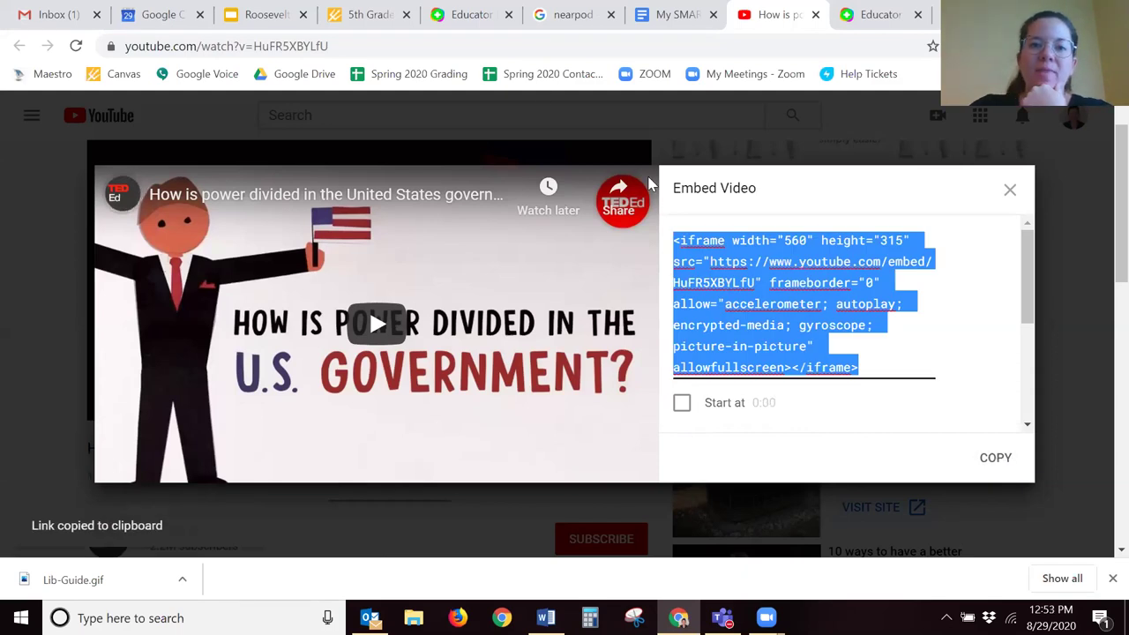
left_click(371, 14)
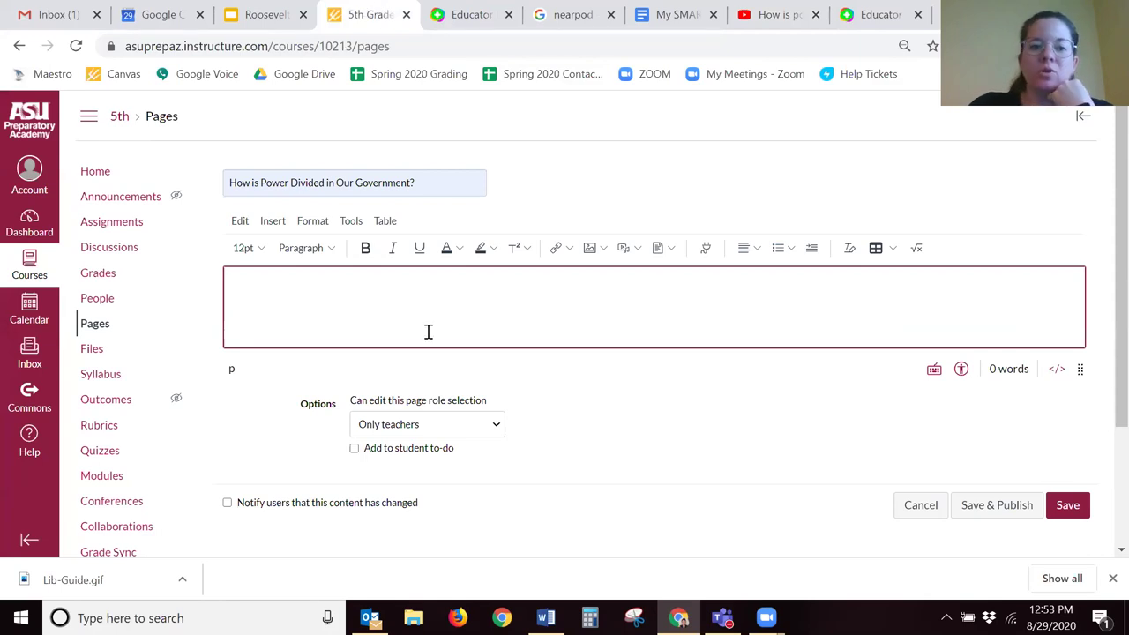
Undo a direct paste of the embed code and list the editor's media insertion choices.
key("ctrl+v")
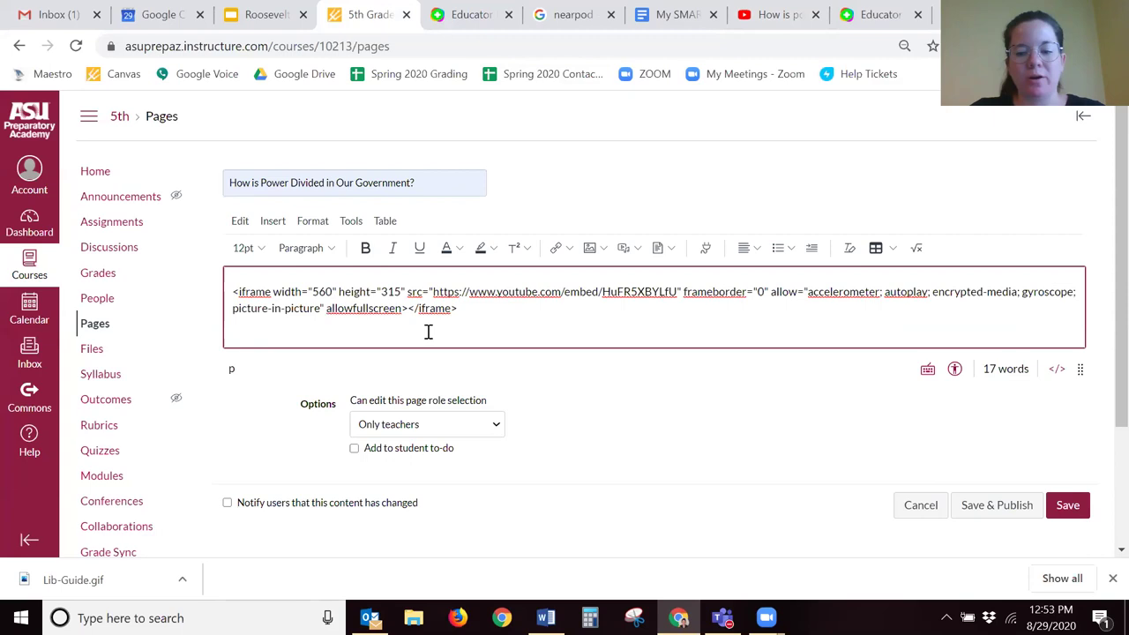
key("ctrl+z")
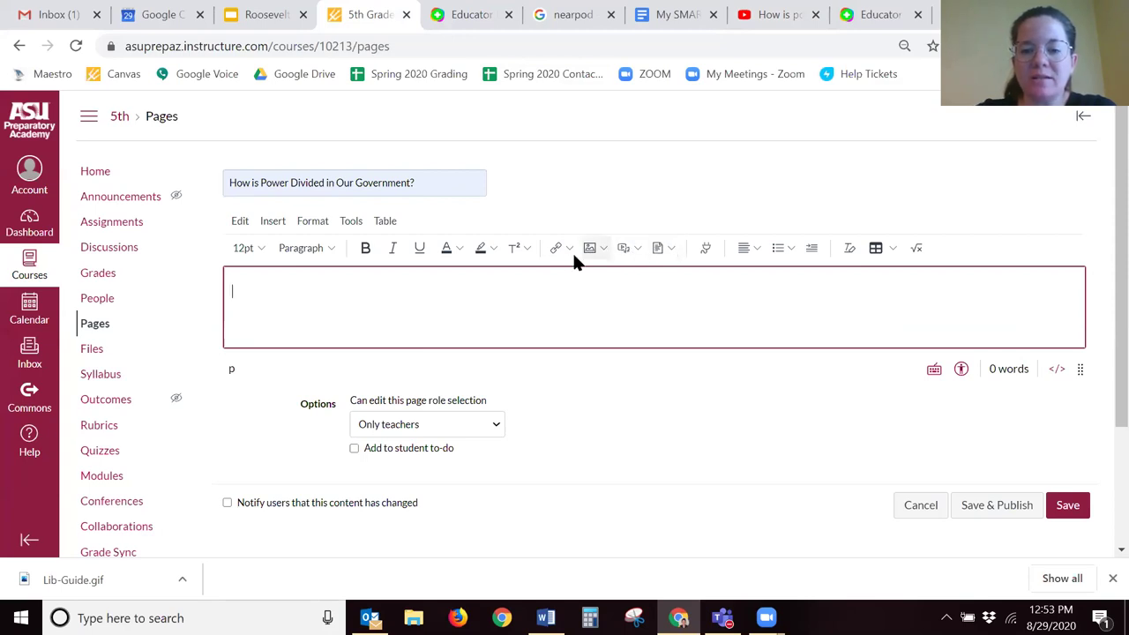
left_click(635, 250)
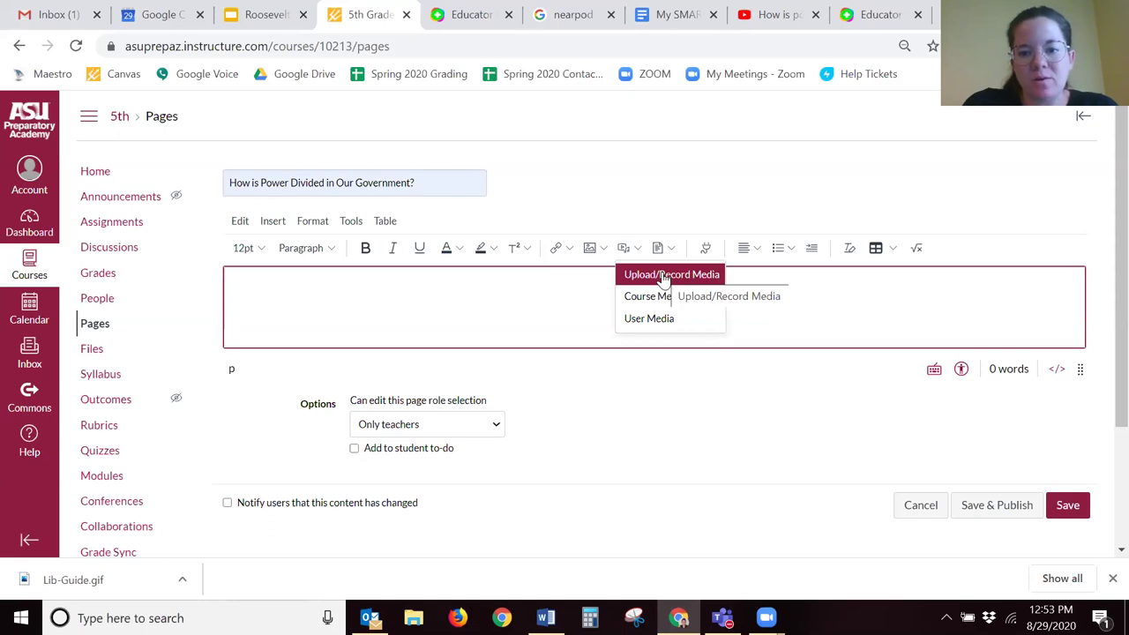
Paste the YouTube iframe code into Upload/Record Media's Embed tab and submit it.
left_click(663, 276)
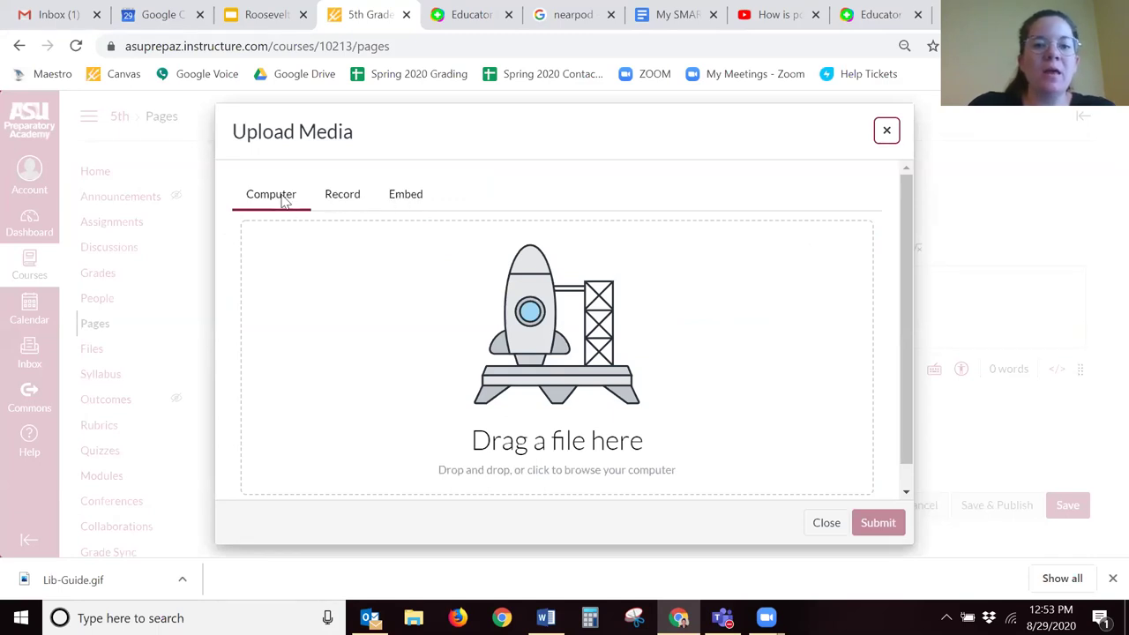
left_click(401, 200)
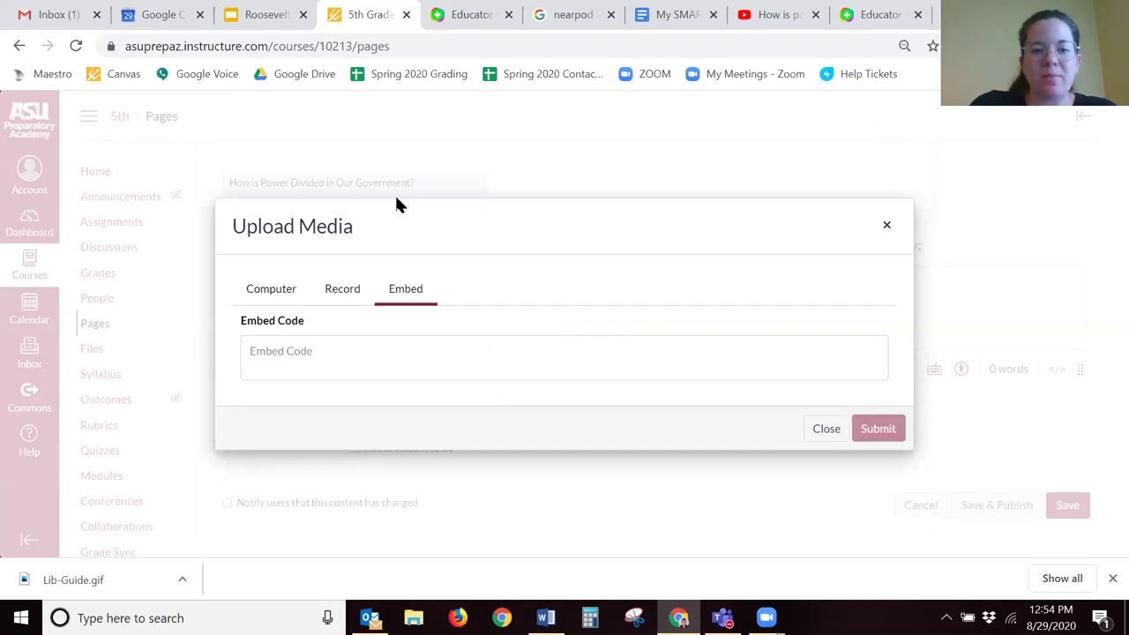
left_click(353, 298)
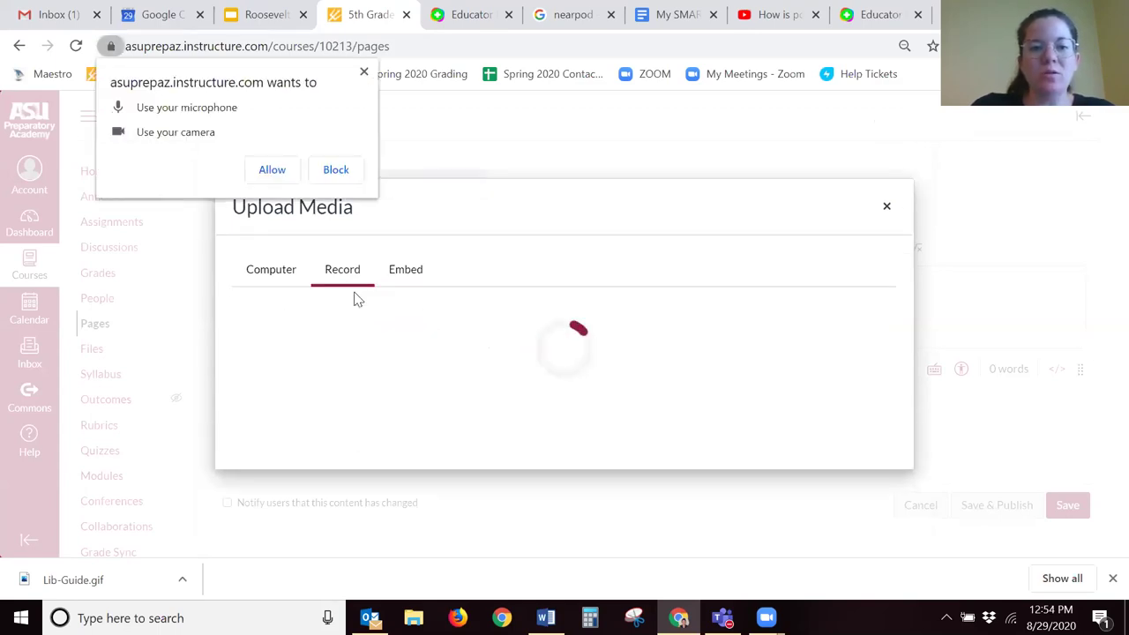
left_click(364, 75)
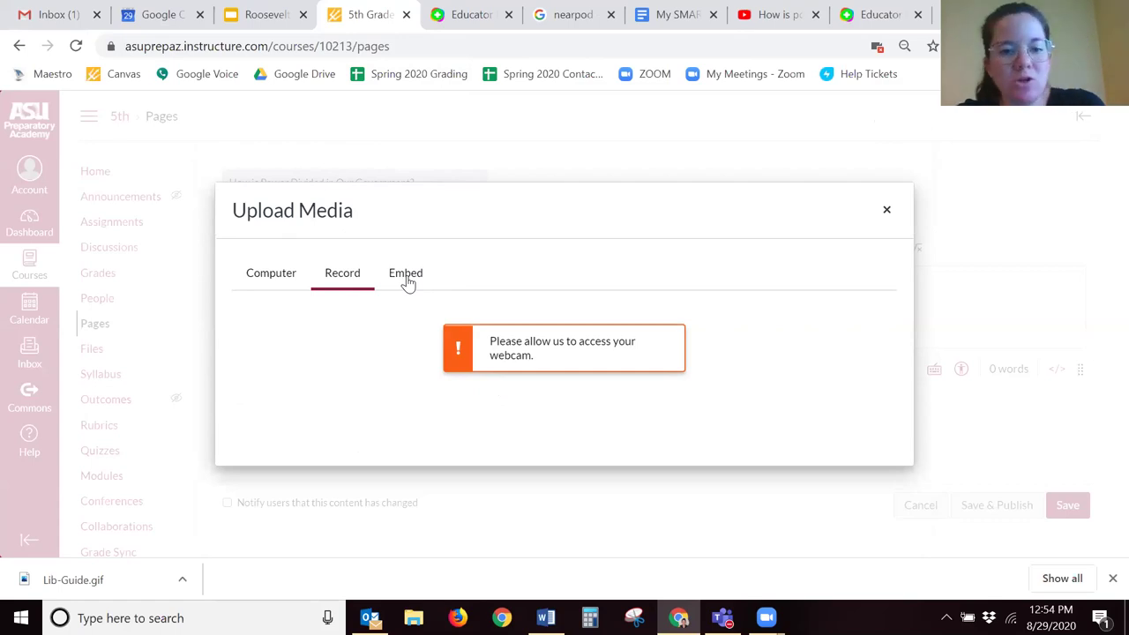
left_click(406, 275)
left_click(398, 367)
key("ctrl+v")
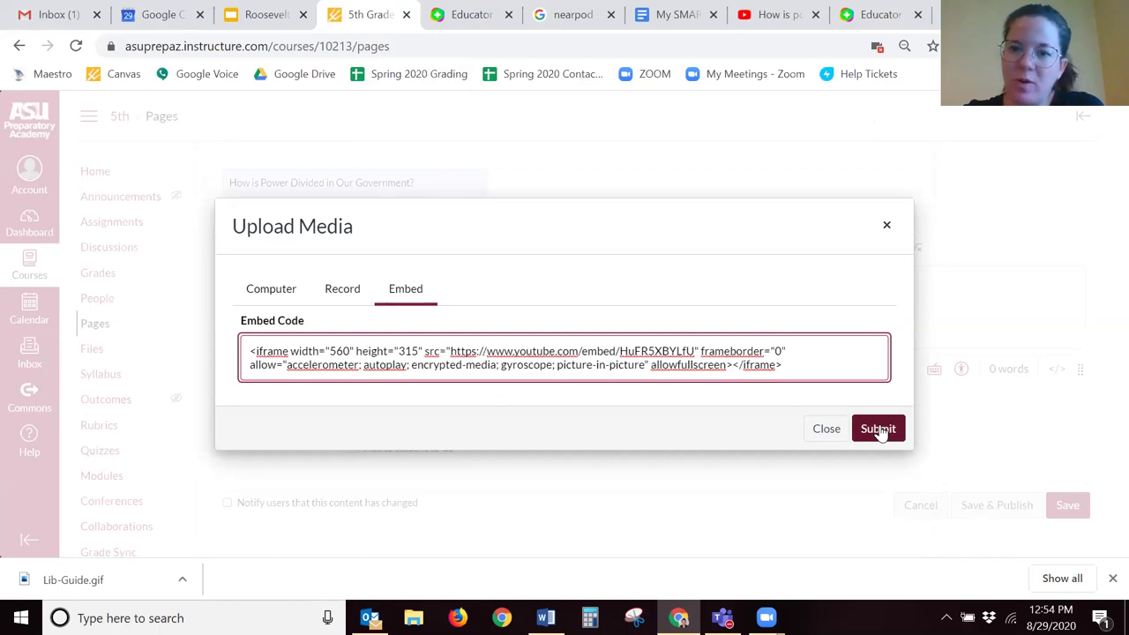
left_click(878, 429)
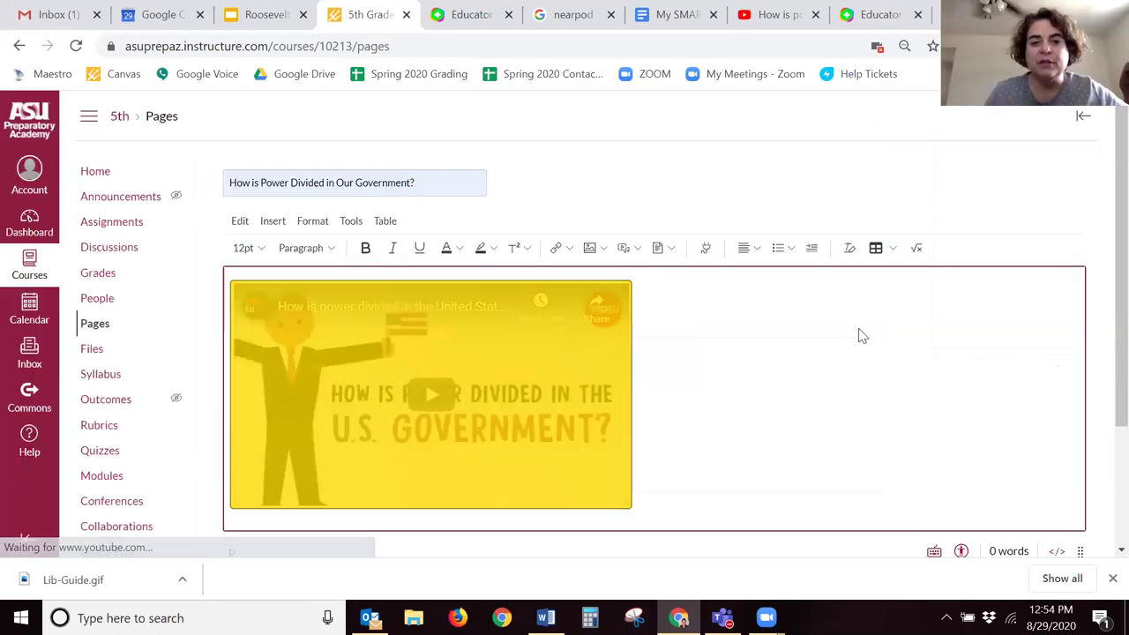
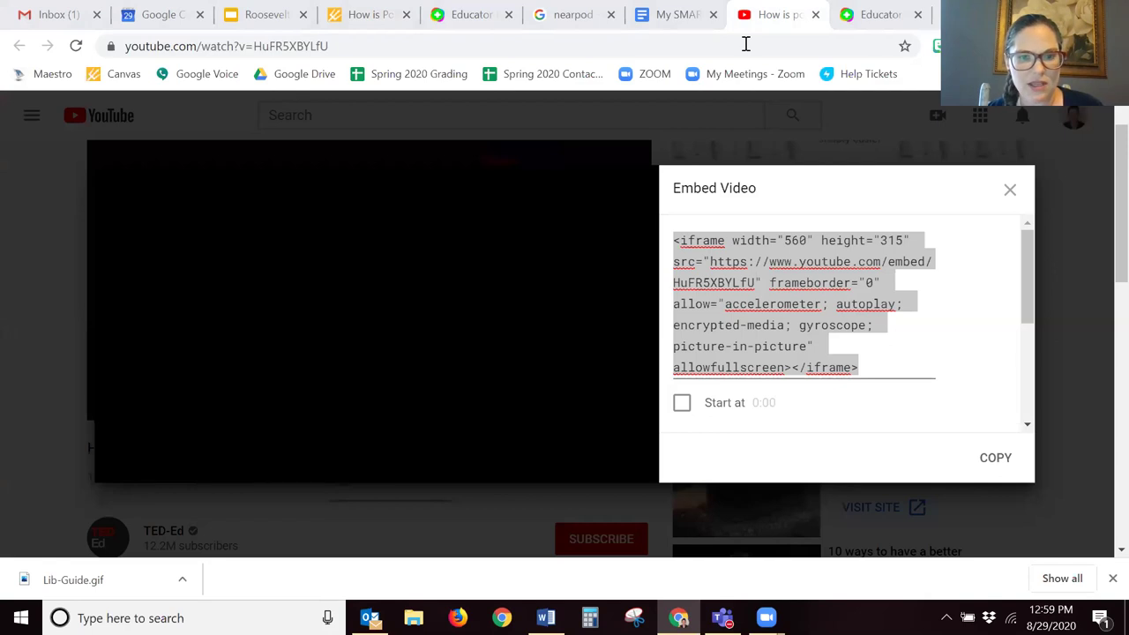
Set the YouTube embed code to start at 0:00 and return to the Canvas video page.
left_click(686, 403)
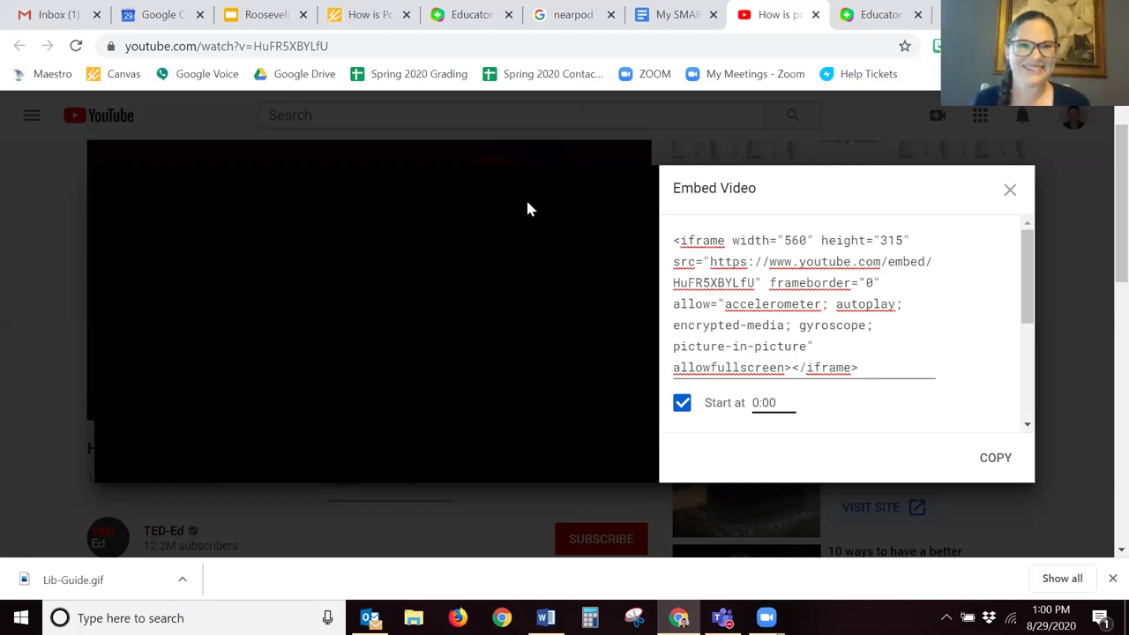
left_click(376, 11)
Open the 5th Grade Demo course from the Courses list and look over its home page.
mouse_move(356, 212)
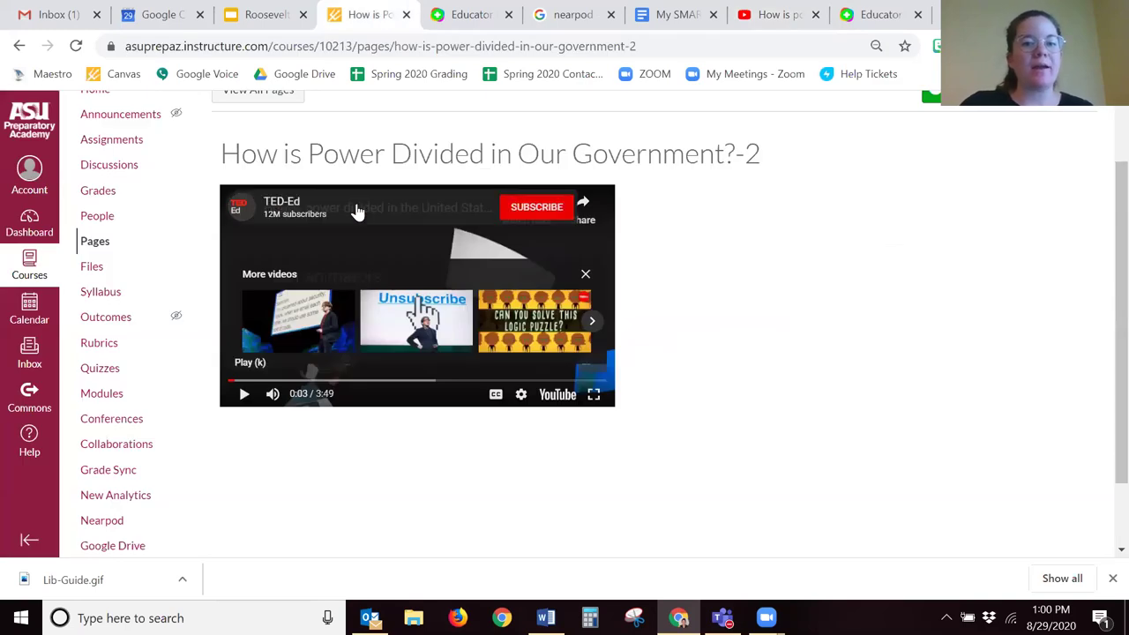
scroll(355, 205, "up", 1)
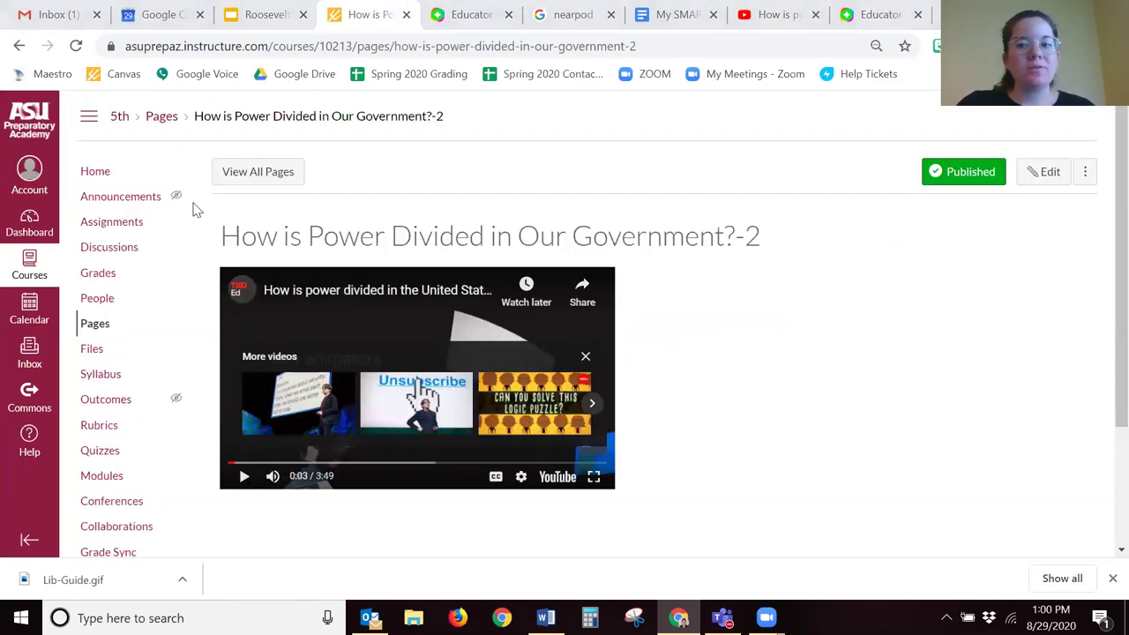
left_click(34, 263)
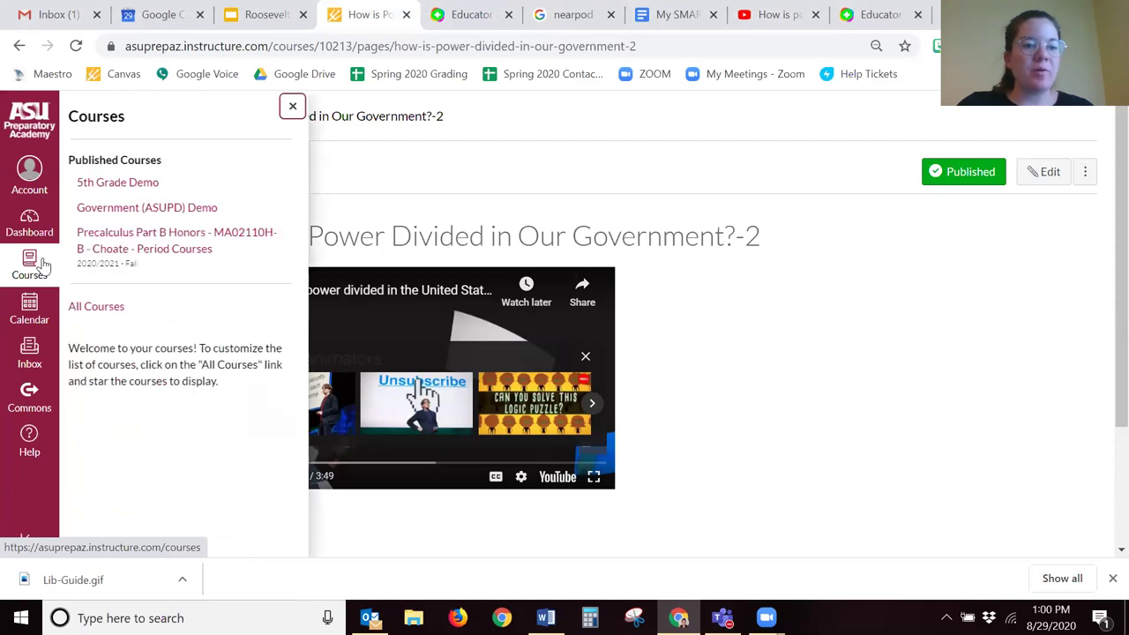
left_click(138, 188)
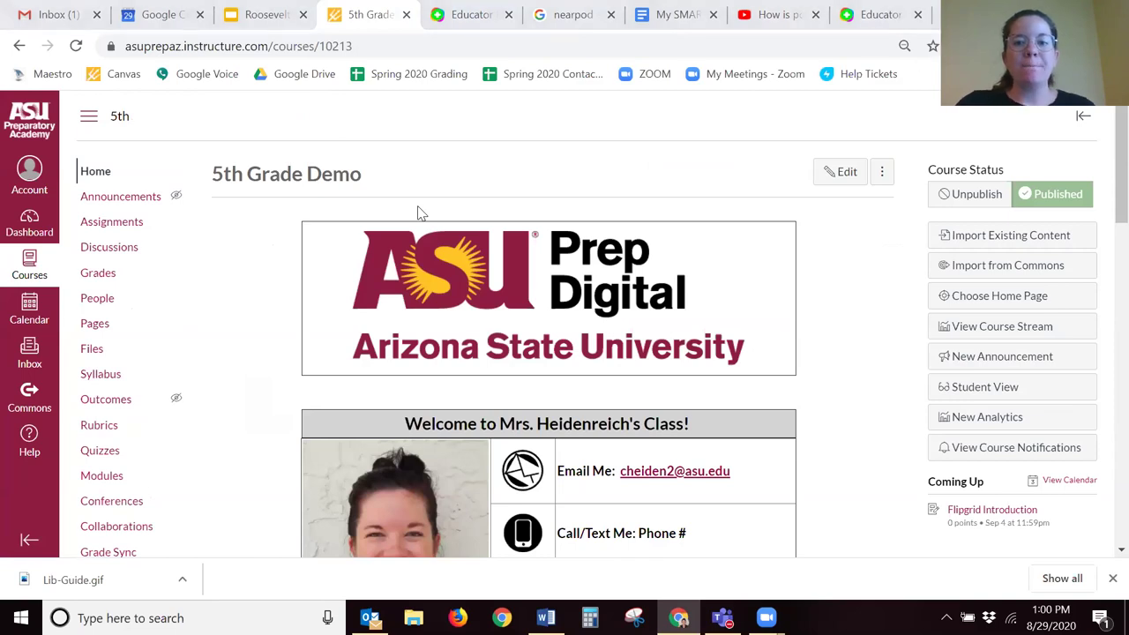
scroll(574, 394, "down", 5)
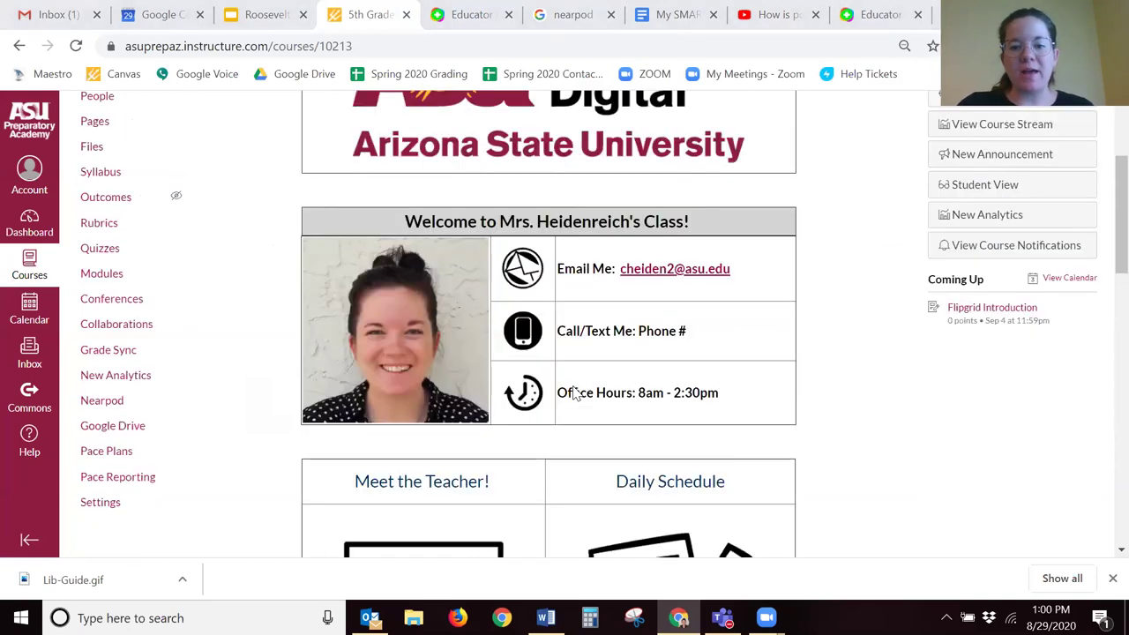
scroll(574, 394, "down", 4)
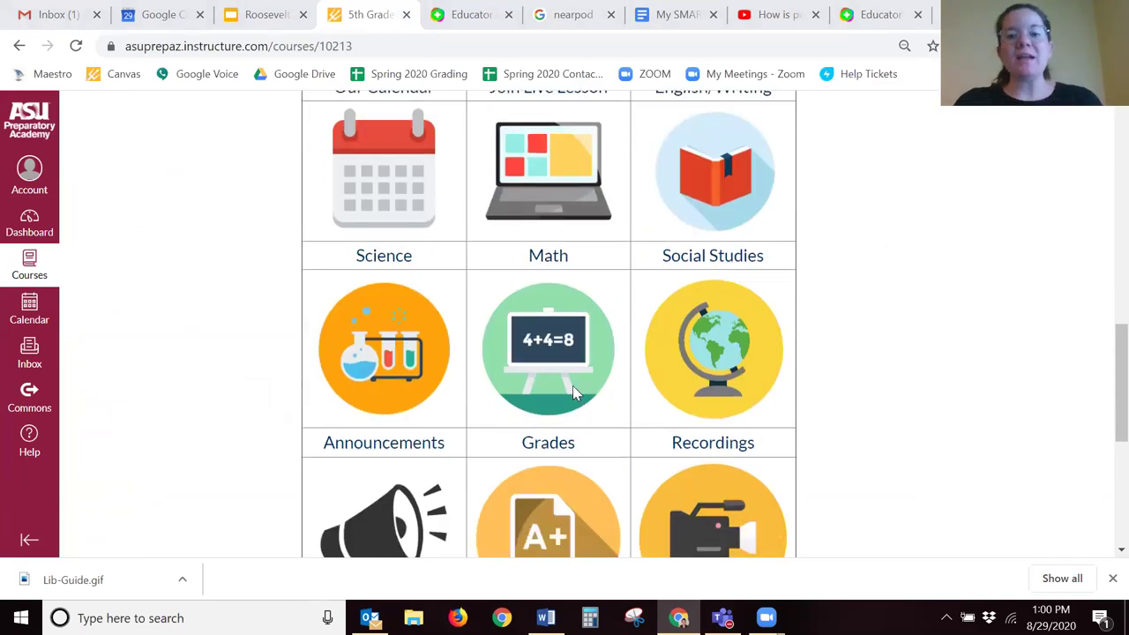
scroll(572, 388, "up", 10)
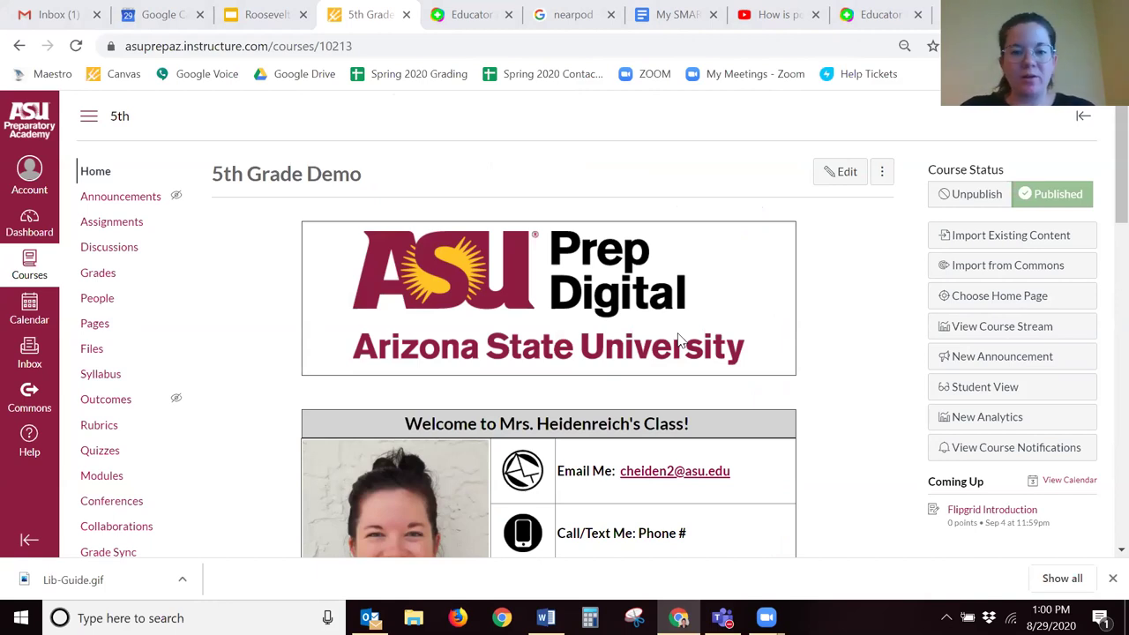
scroll(393, 386, "down", 4)
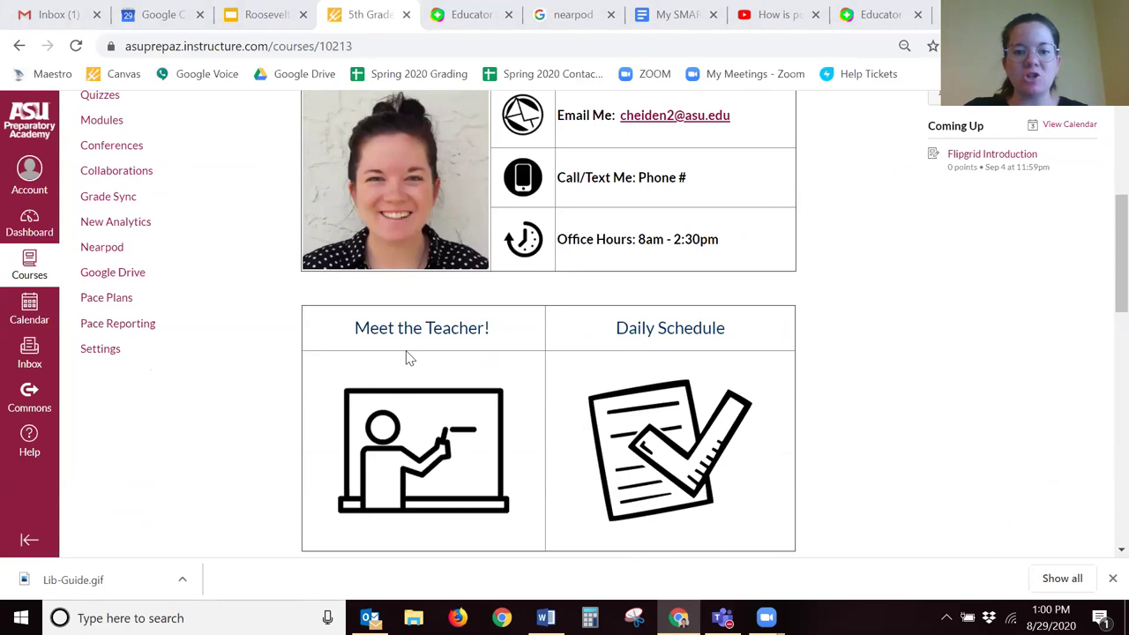
scroll(418, 468, "down", 1)
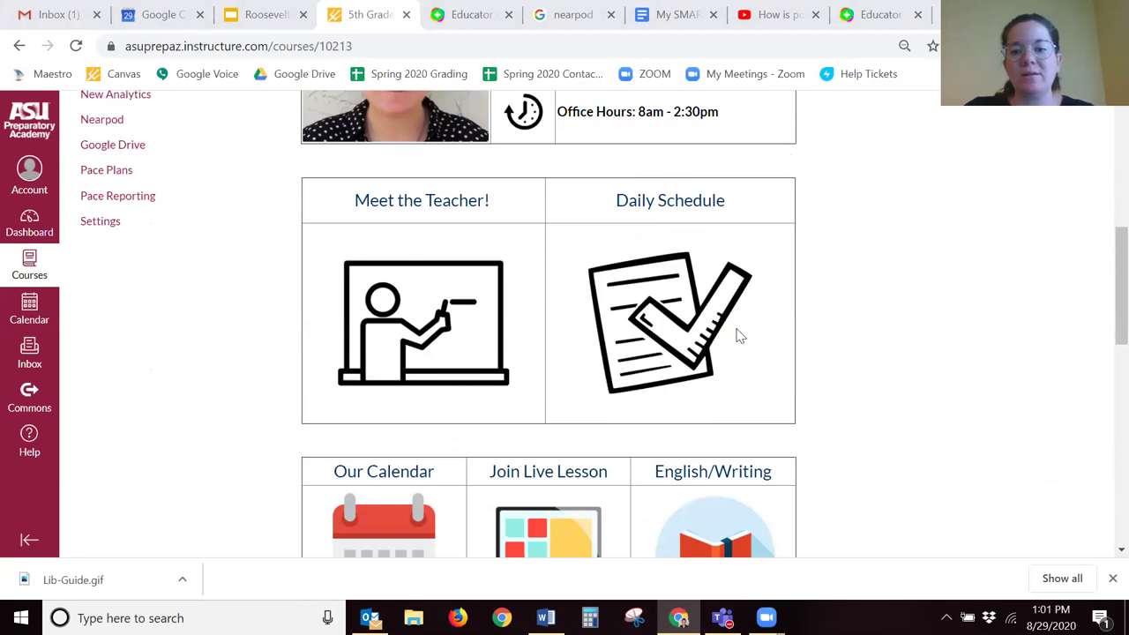
scroll(739, 335, "down", 3)
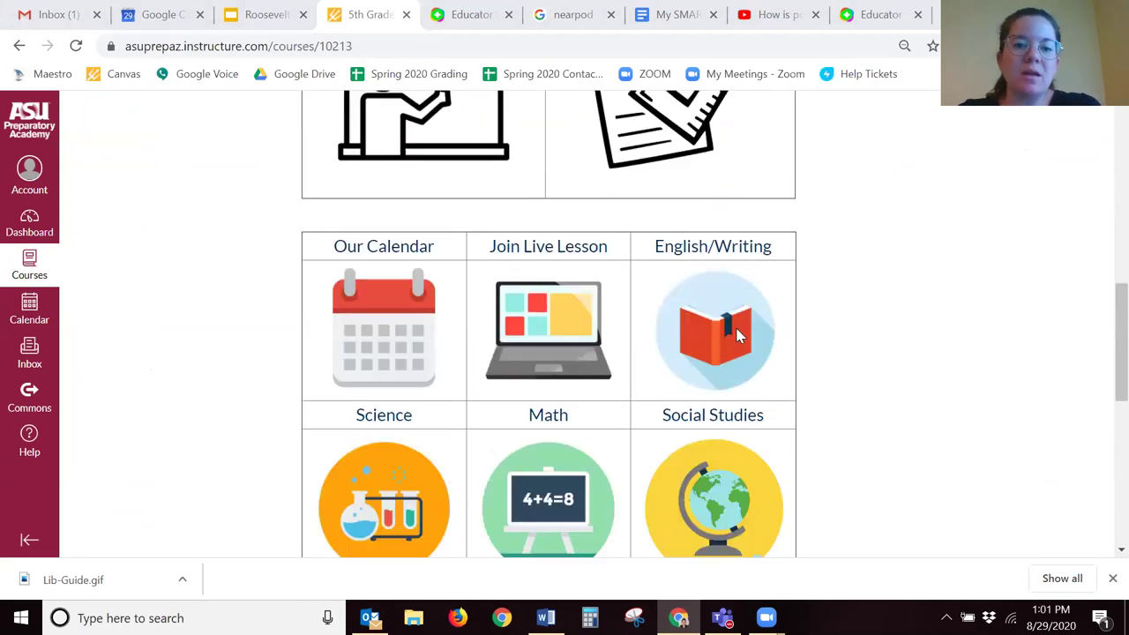
scroll(739, 335, "down", 1)
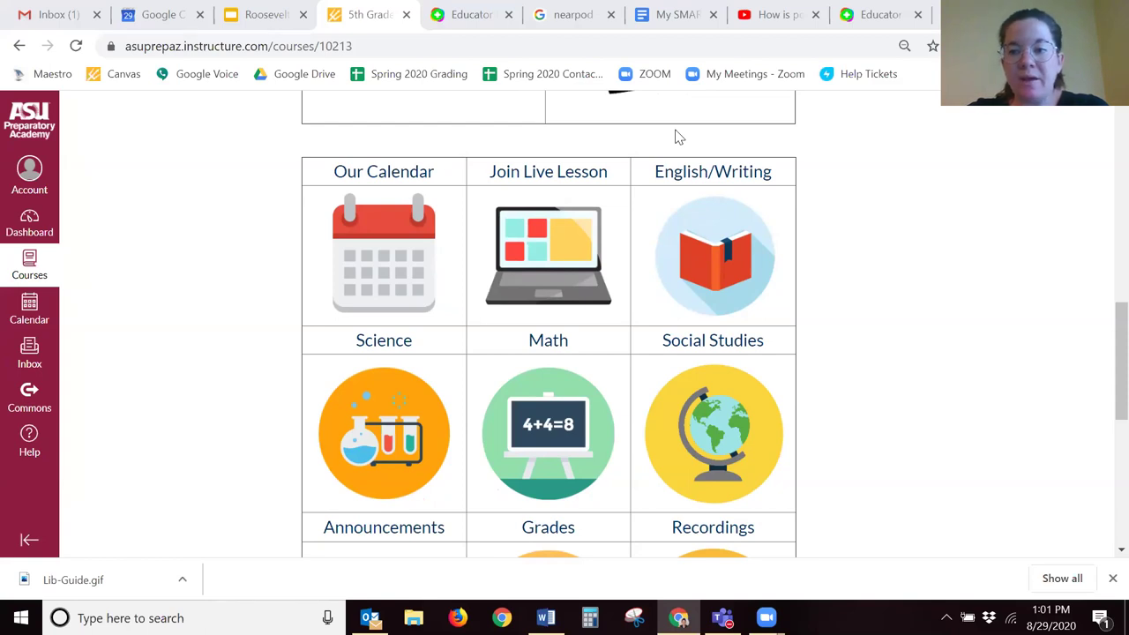
scroll(459, 296, "up", 1)
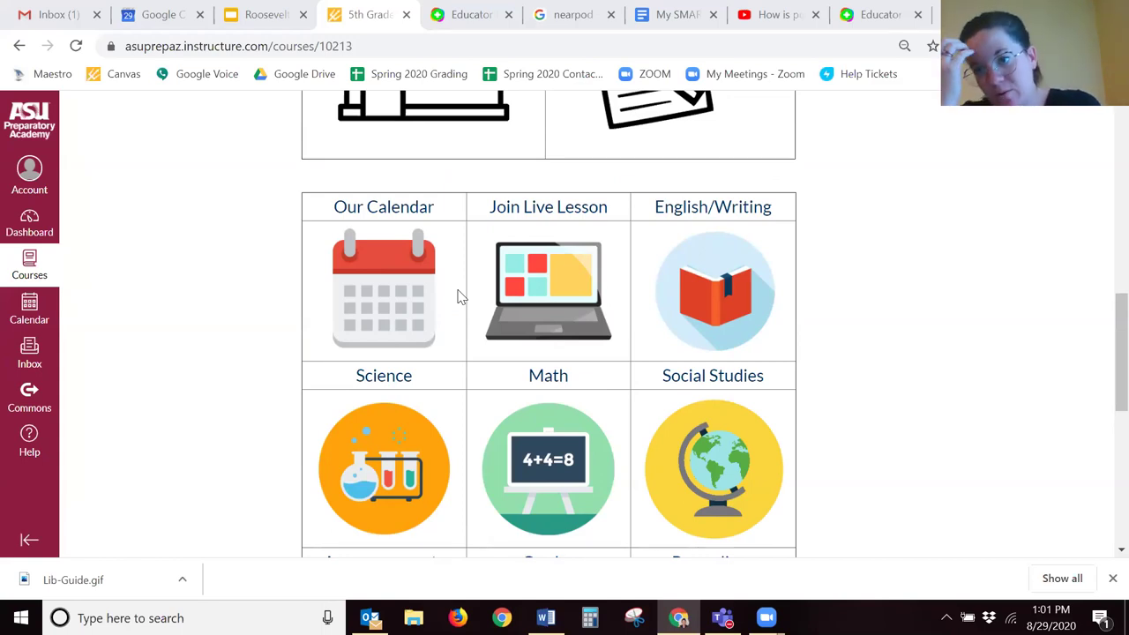
scroll(354, 288, "up", 6)
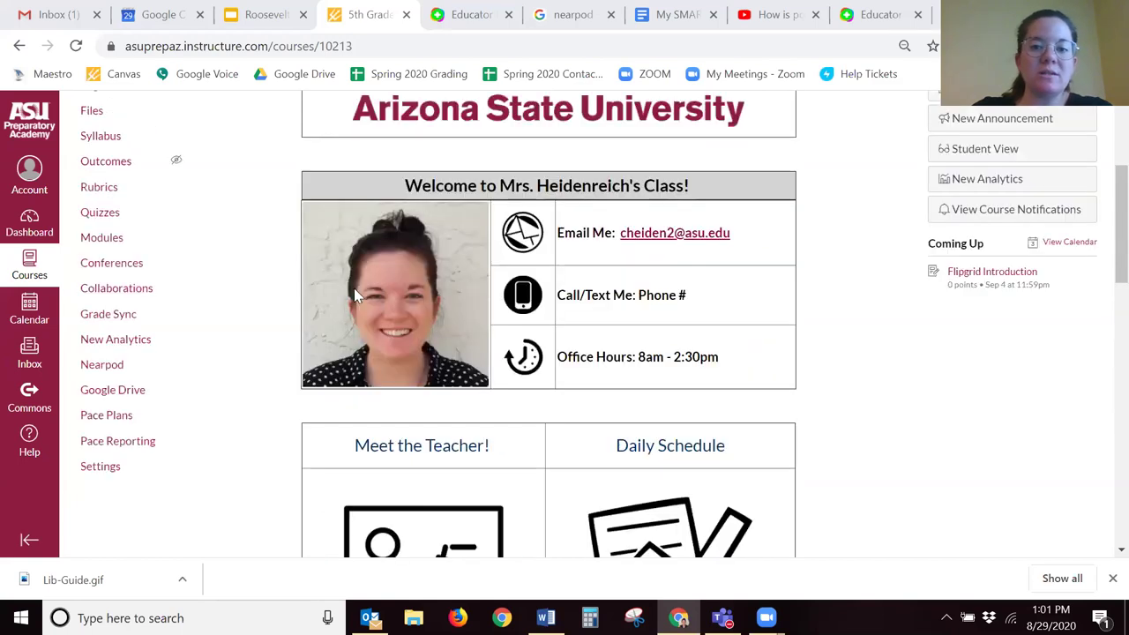
scroll(688, 212, "up", 1)
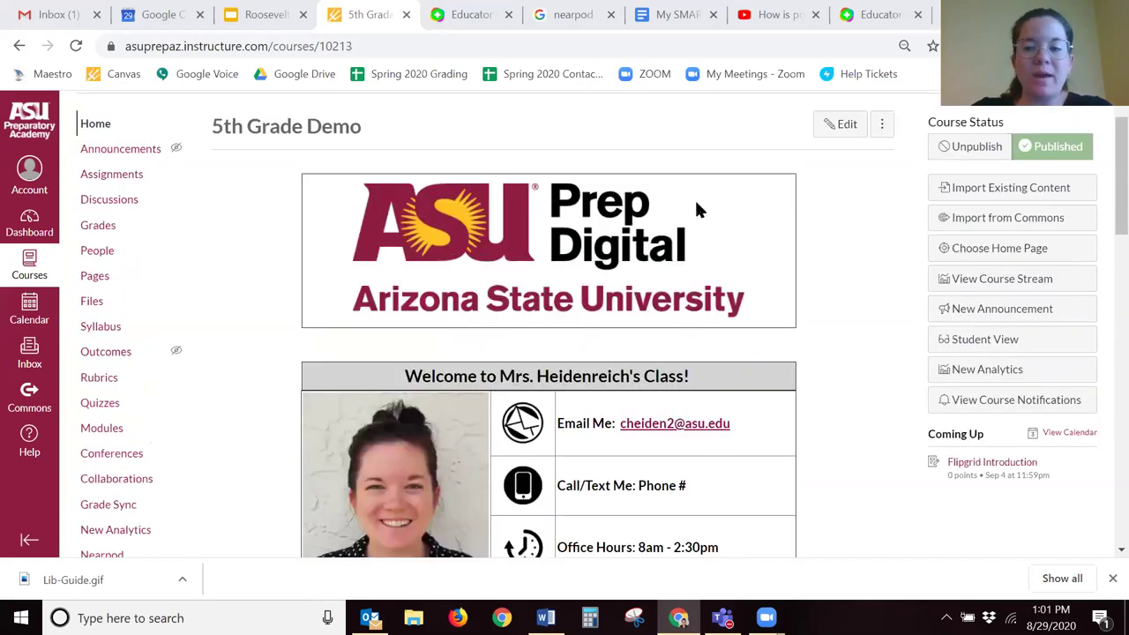
Edit the home page, enlarge the editor area, and select the Join Live Lesson laptop image.
left_click(838, 124)
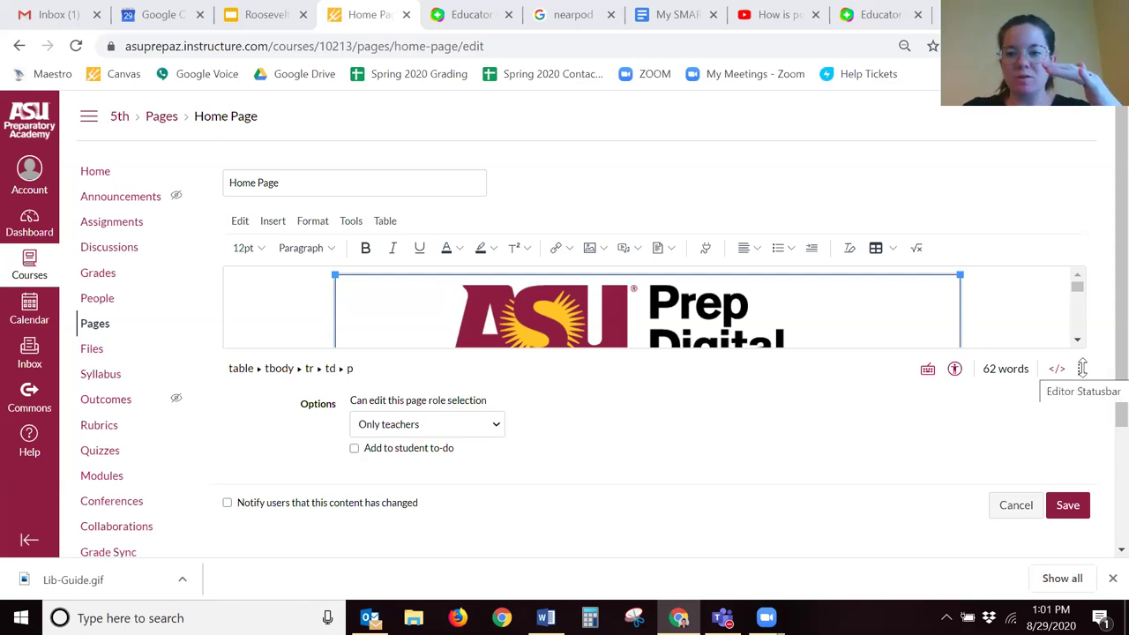
left_click_drag(1083, 369, 1079, 426)
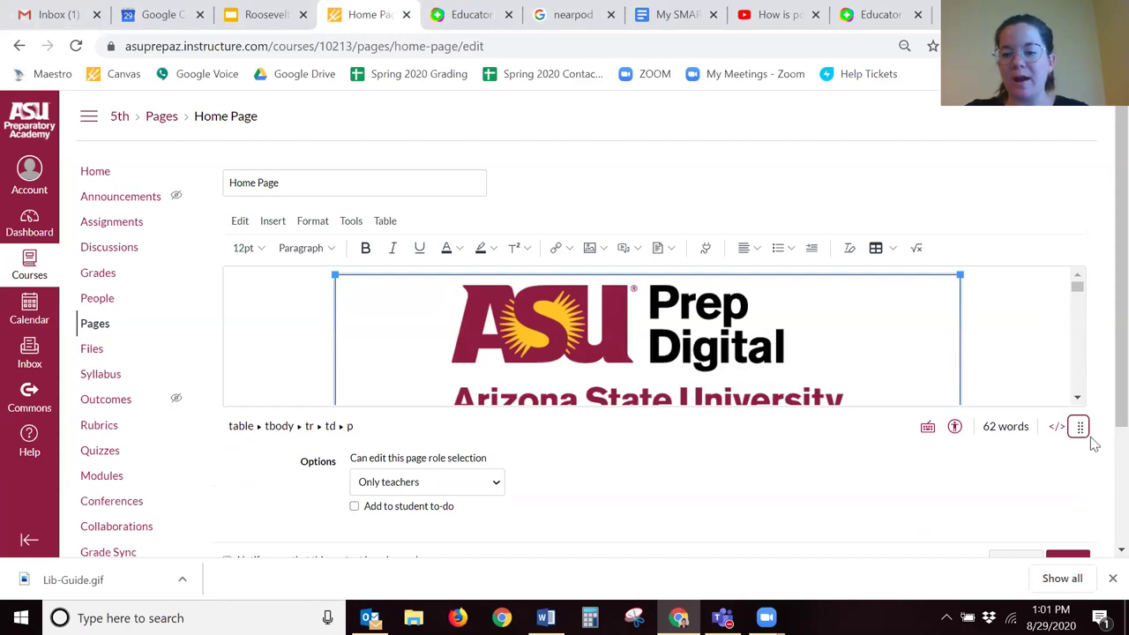
left_click_drag(1079, 425, 1081, 569)
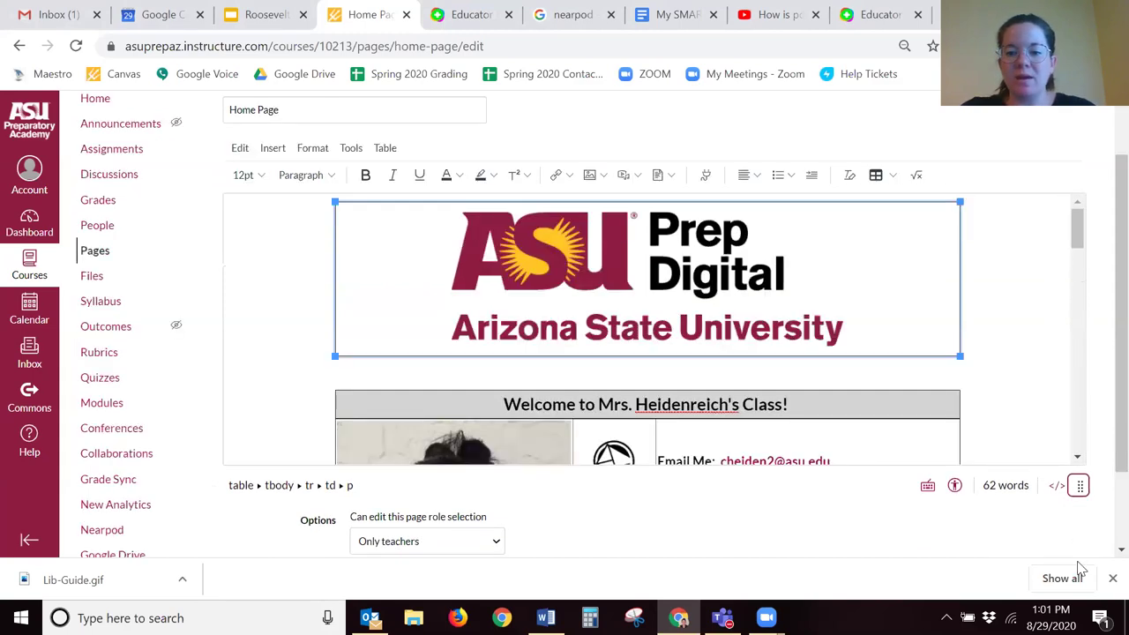
scroll(814, 330, "down", 2)
scroll(815, 436, "up", 3)
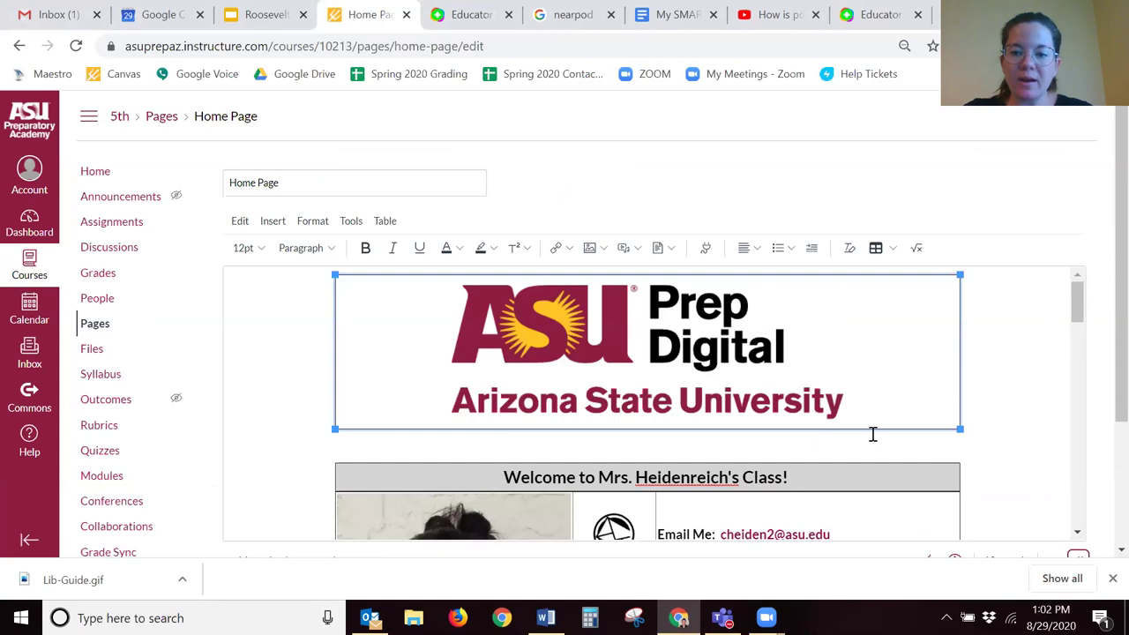
scroll(873, 434, "down", 6)
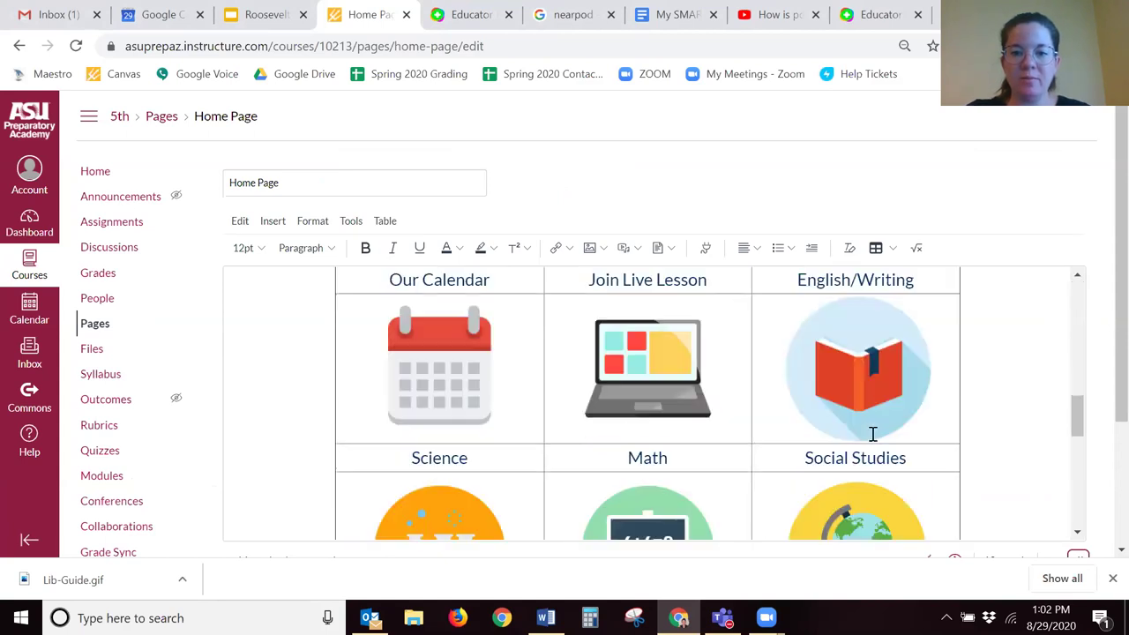
scroll(872, 434, "up", 1)
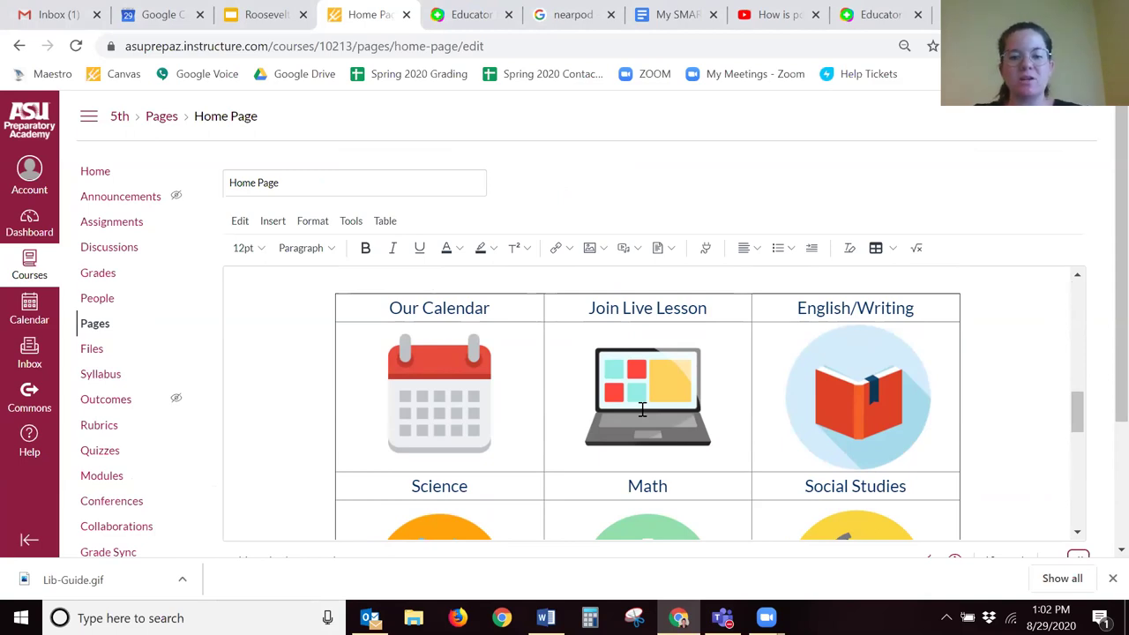
left_click(643, 408)
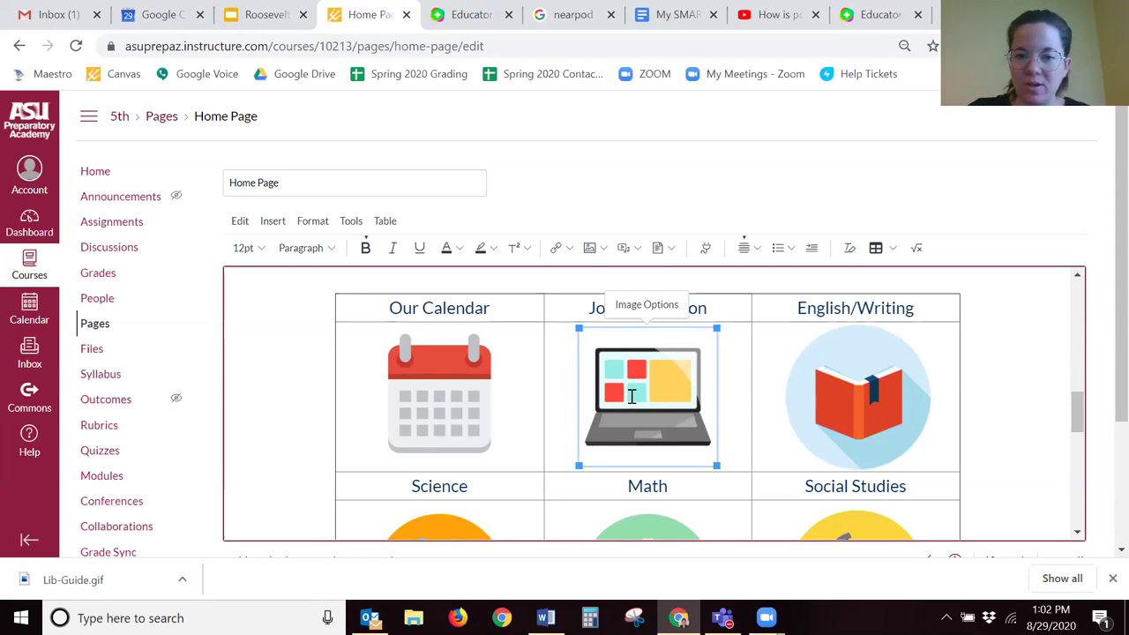
left_click(601, 248)
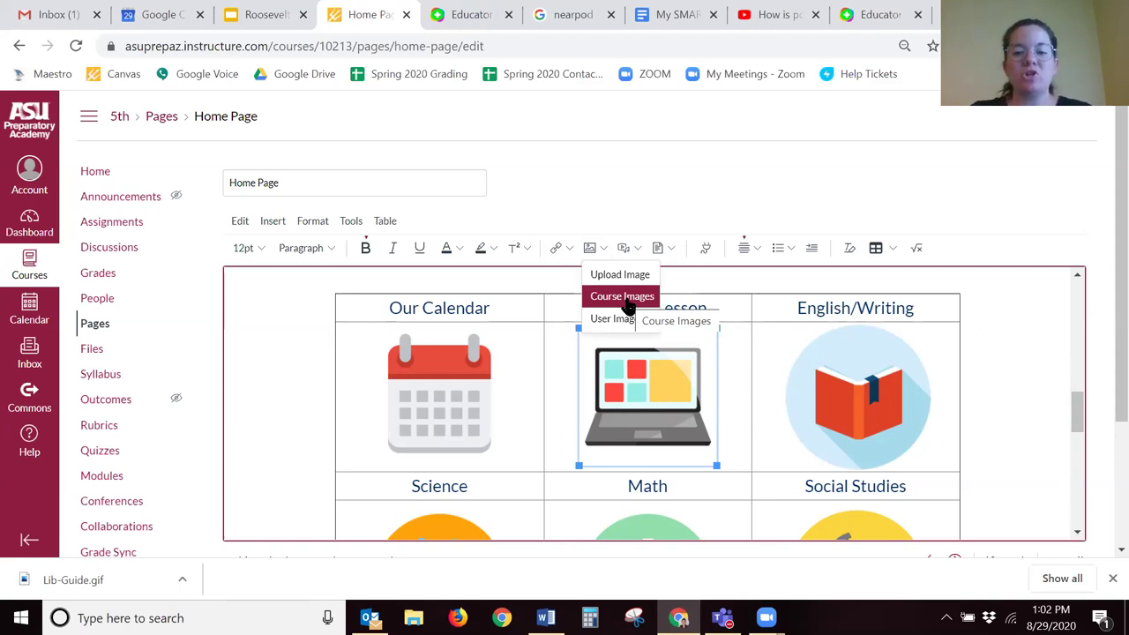
left_click(737, 402)
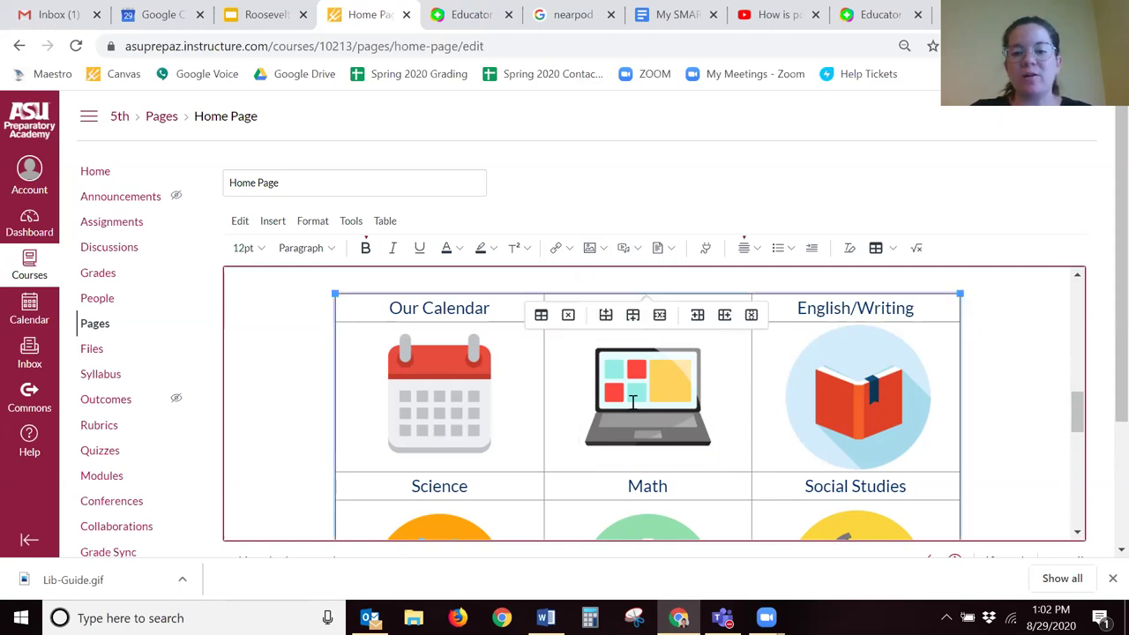
left_click(631, 402)
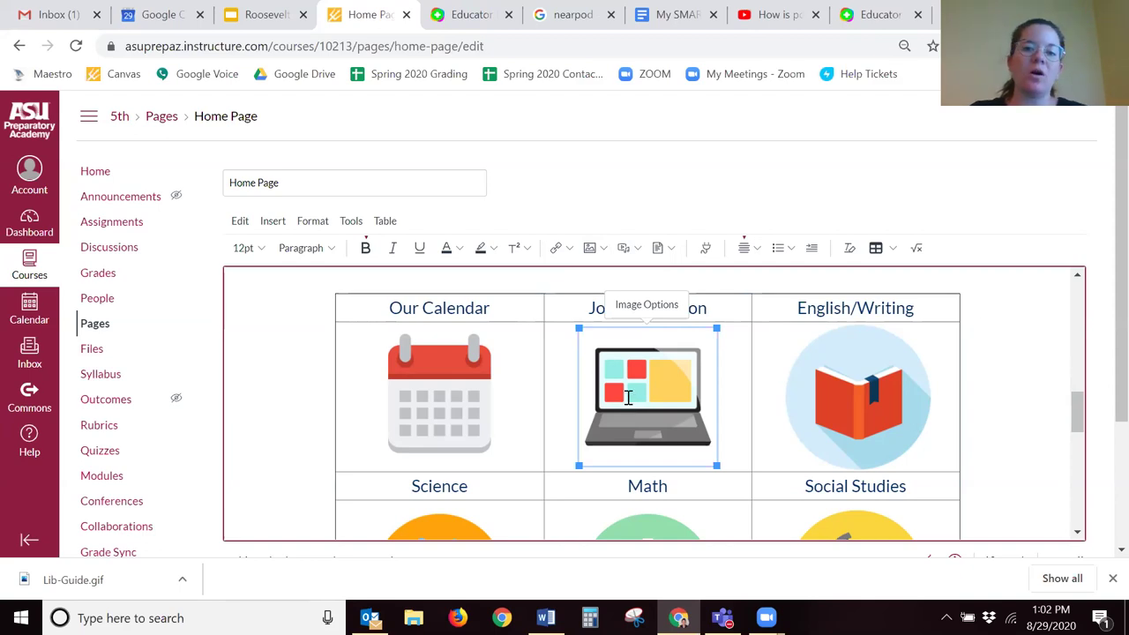
left_click(572, 251)
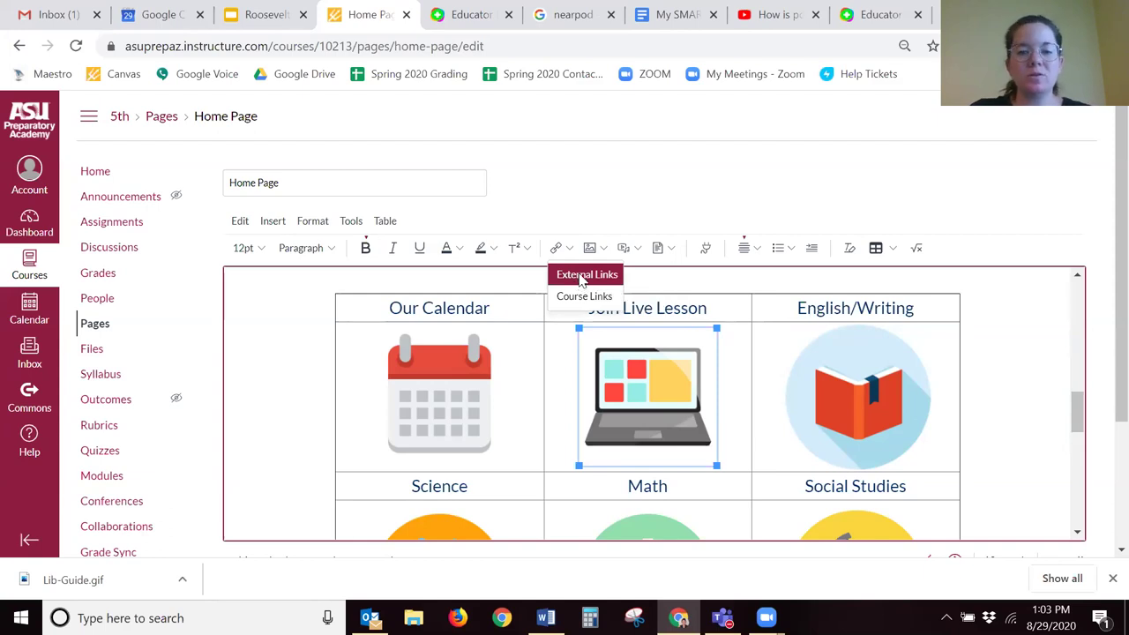
left_click(582, 278)
left_click(606, 343)
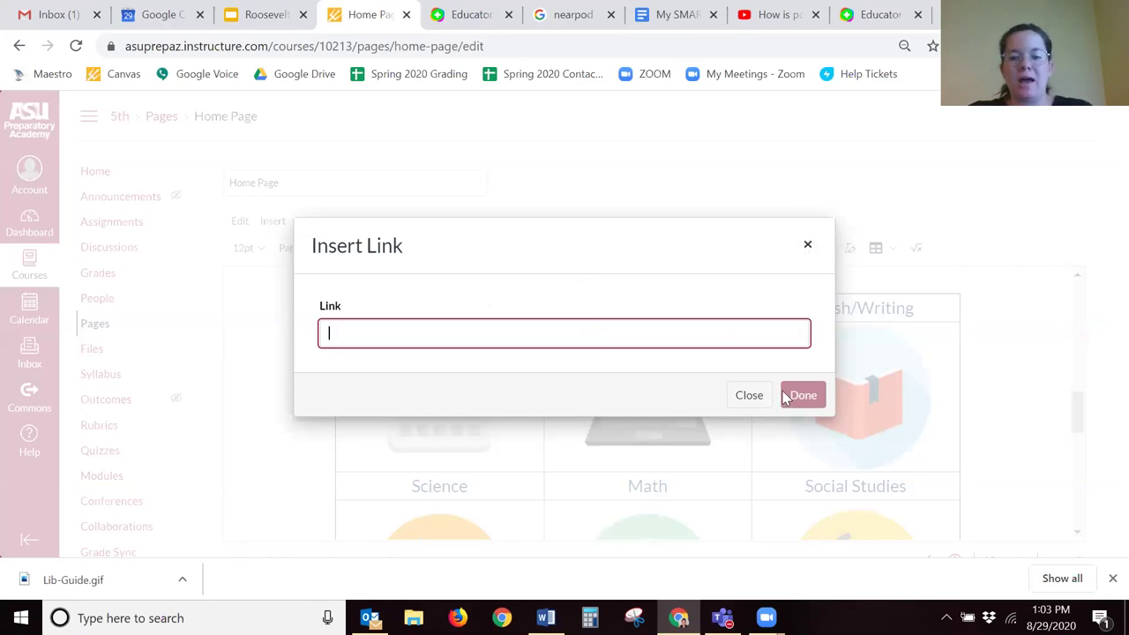
left_click(808, 247)
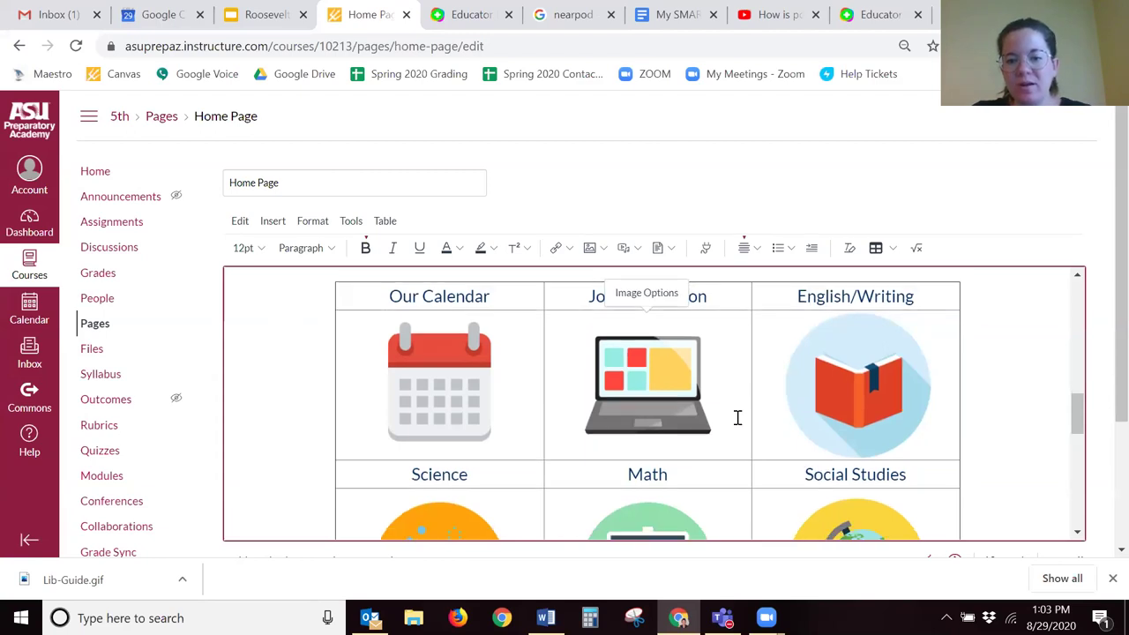
scroll(737, 417, "down", 1)
scroll(658, 377, "up", 1)
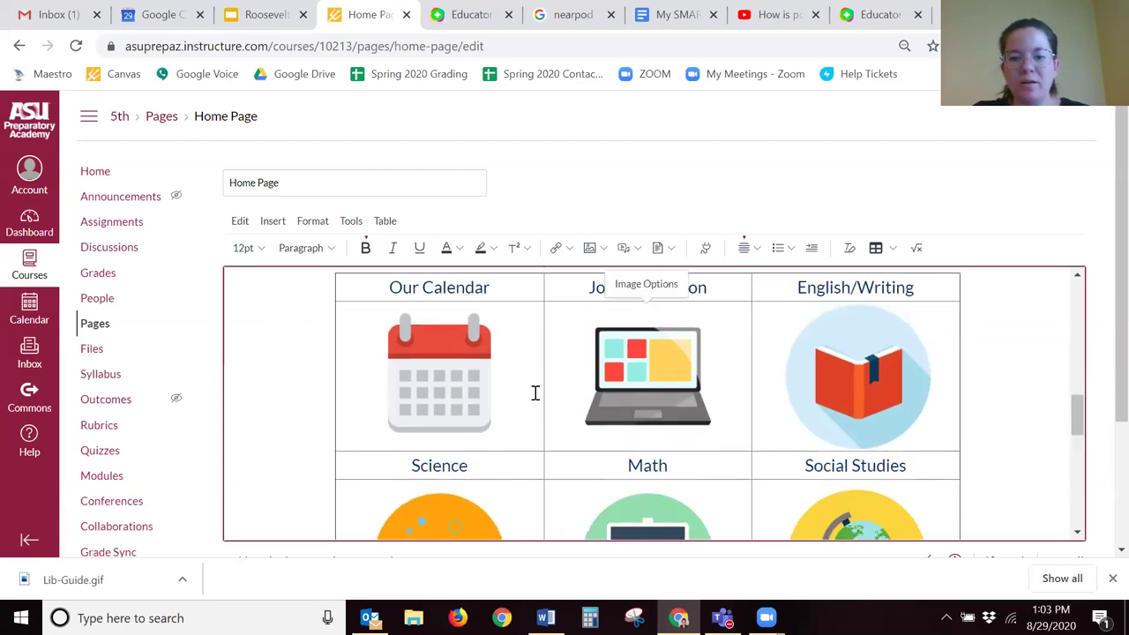
scroll(1002, 439, "down", 5)
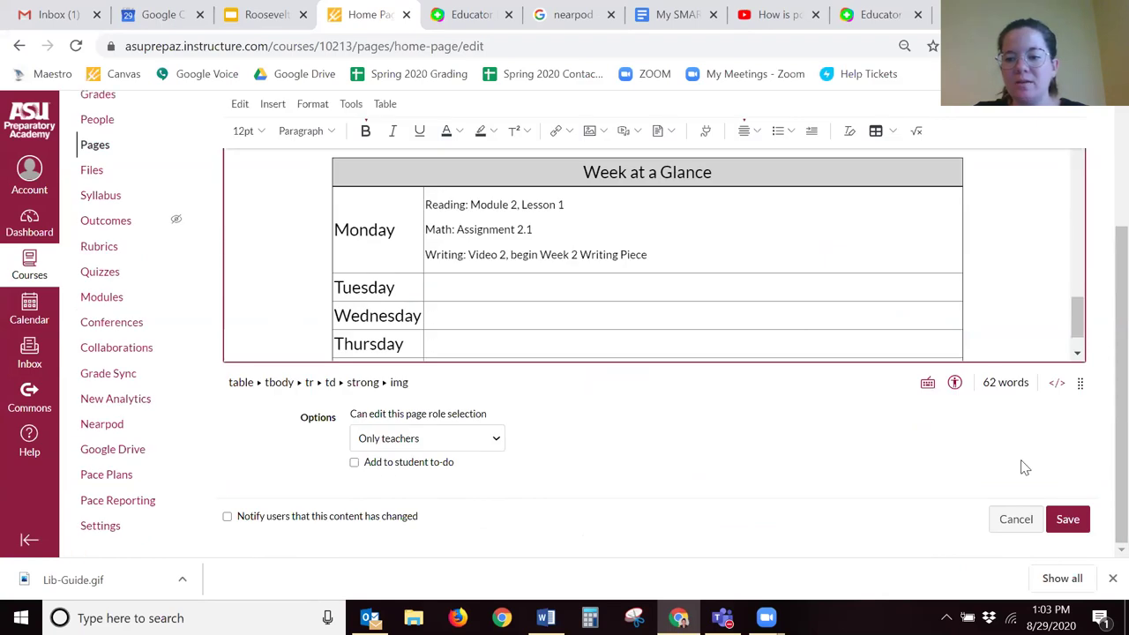
left_click(1069, 520)
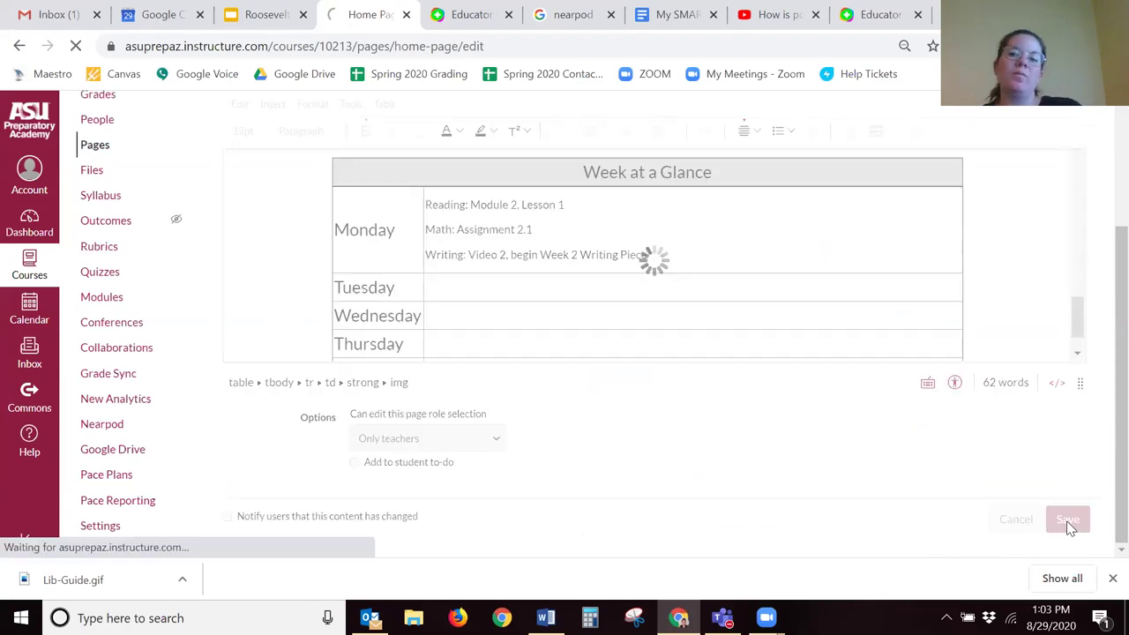
scroll(1070, 527, "down", 5)
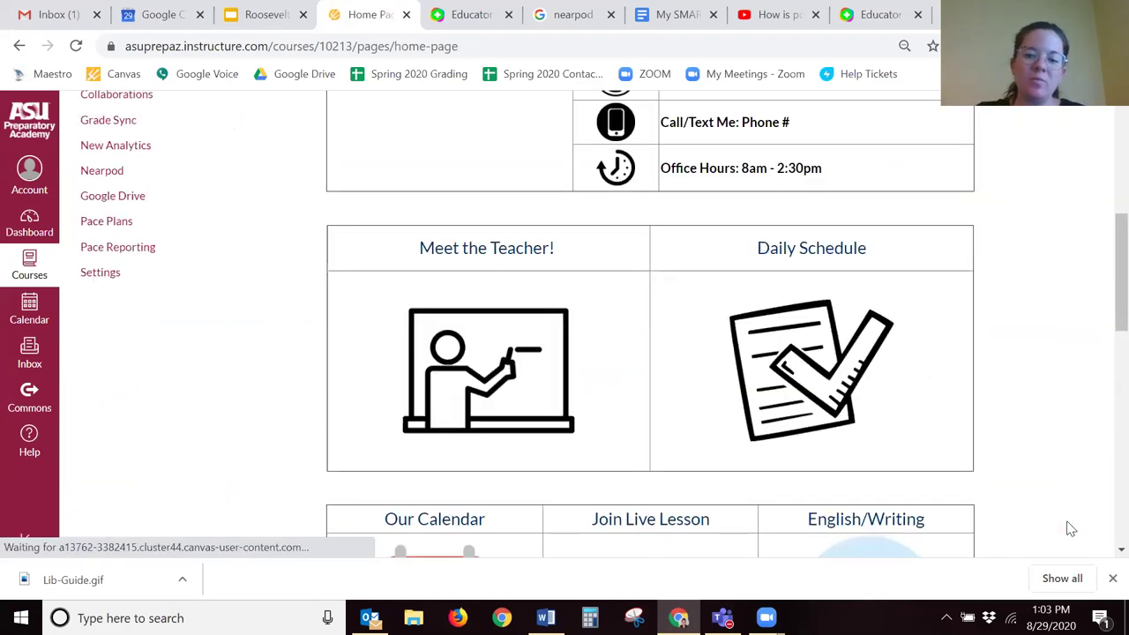
scroll(1071, 528, "down", 3)
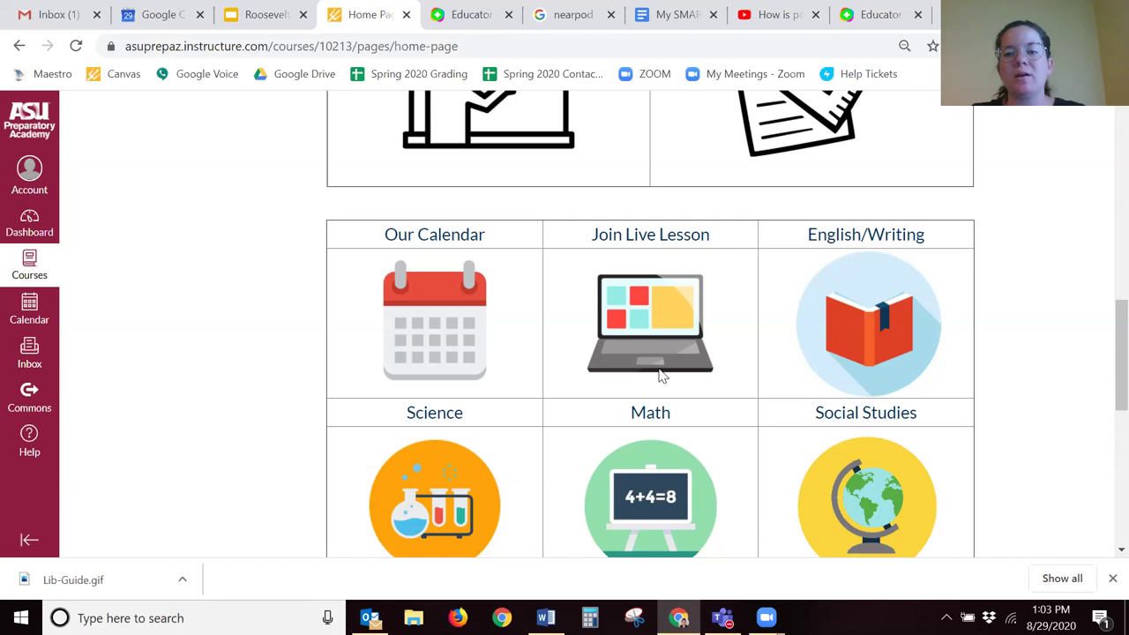
scroll(662, 375, "down", 1)
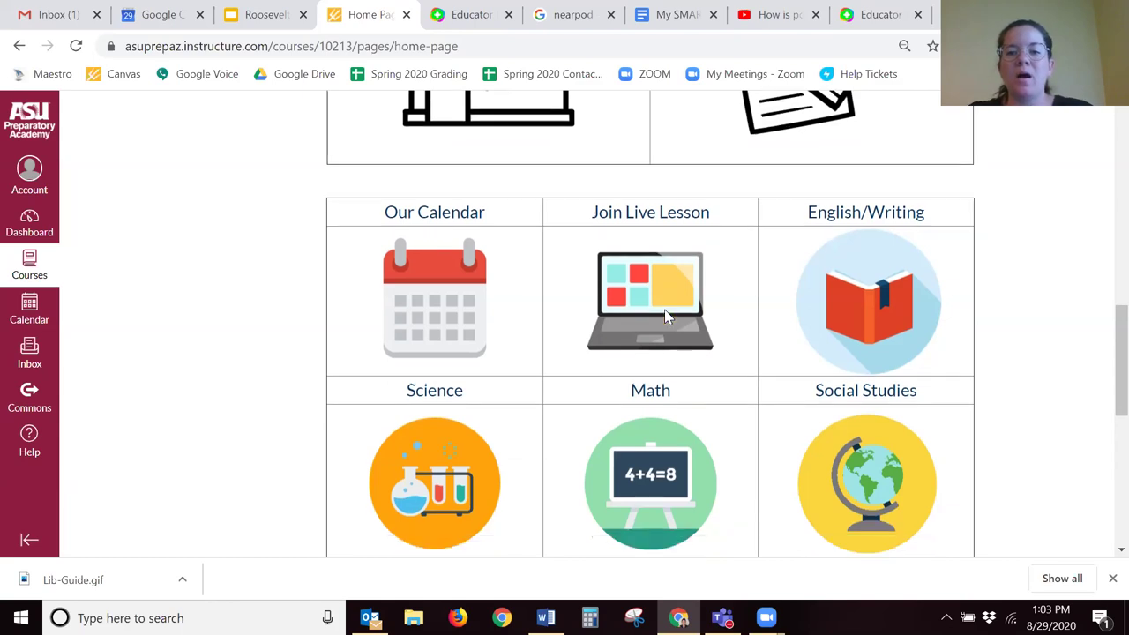
scroll(666, 316, "up", 1)
scroll(668, 317, "up", 10)
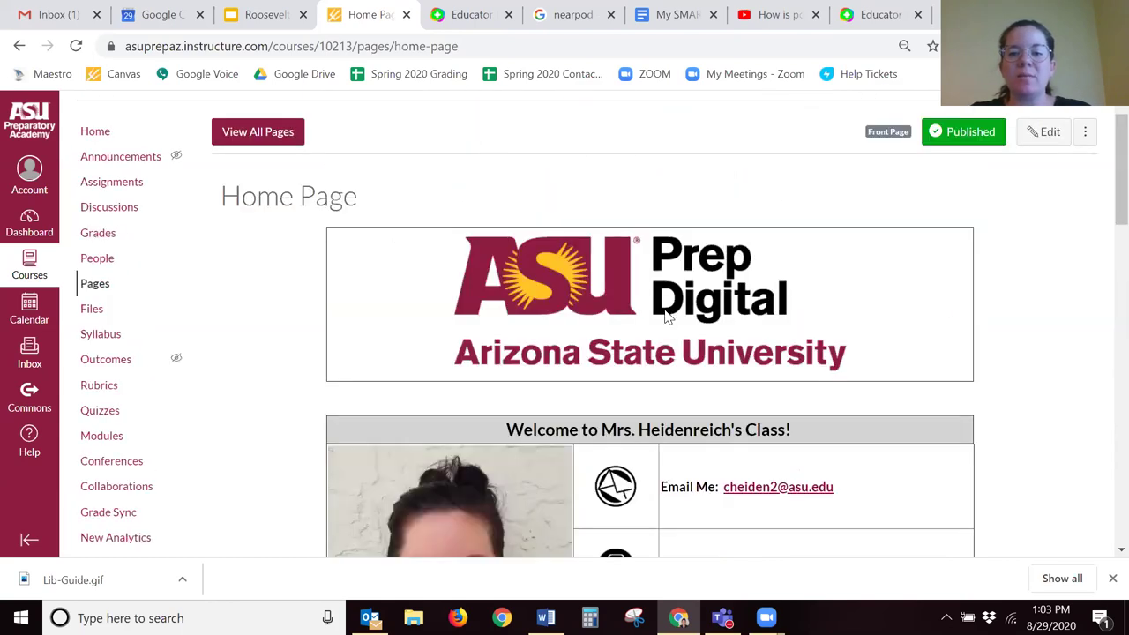
scroll(668, 318, "down", 2)
scroll(668, 317, "up", 2)
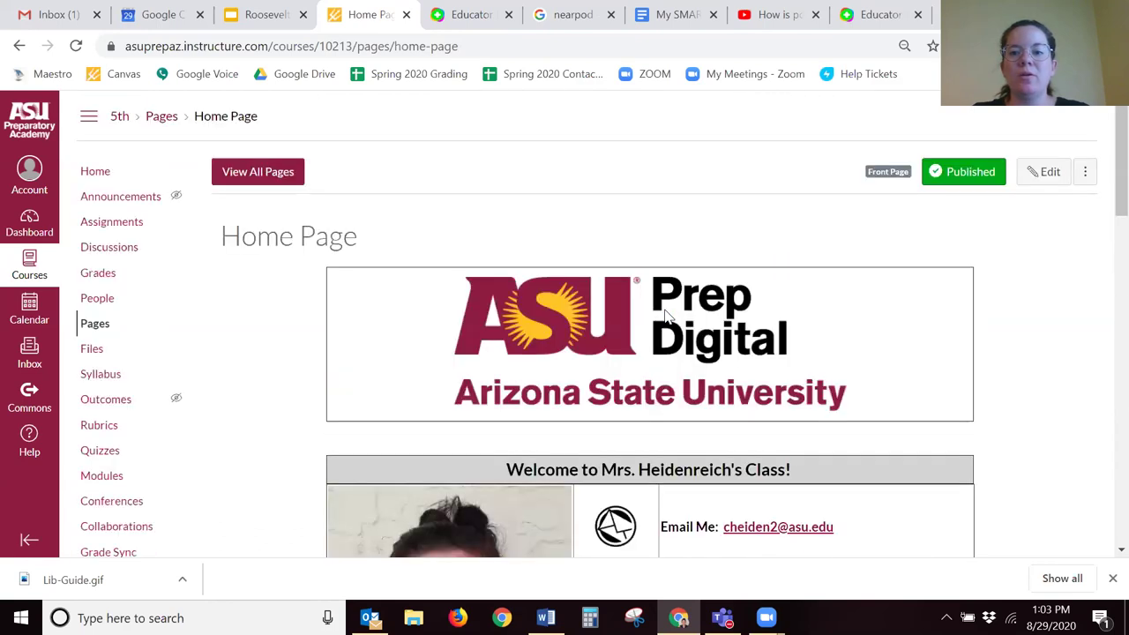
Edit the Home Page and remove the existing link from the Recordings camera image.
left_click(1045, 173)
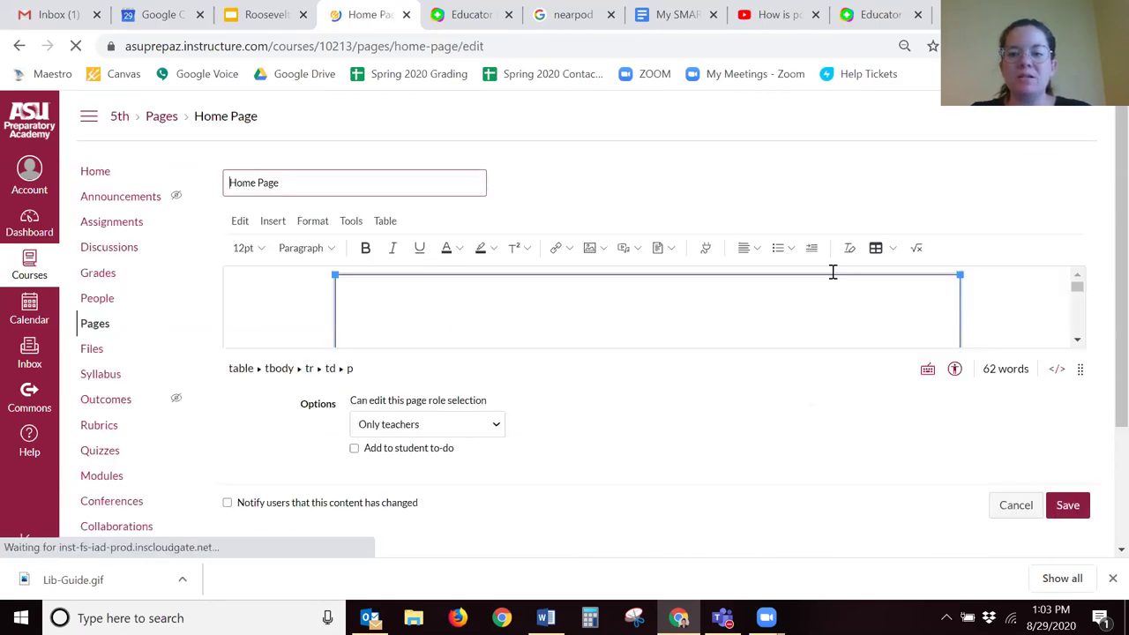
left_click_drag(1082, 371, 1094, 564)
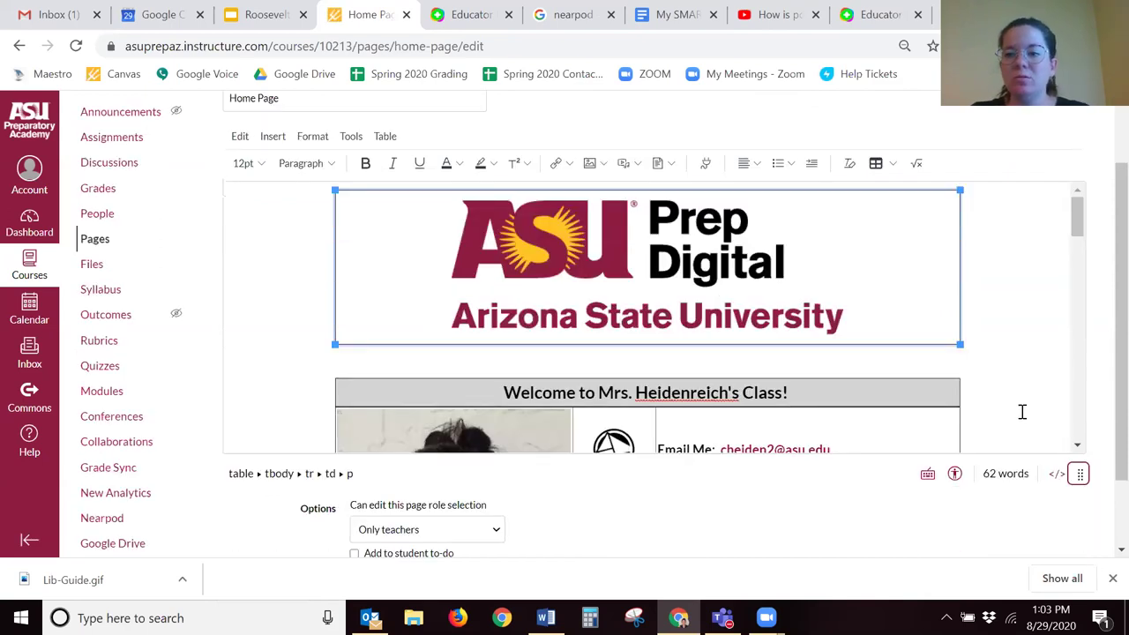
scroll(1023, 412, "down", 10)
scroll(1022, 420, "up", 5)
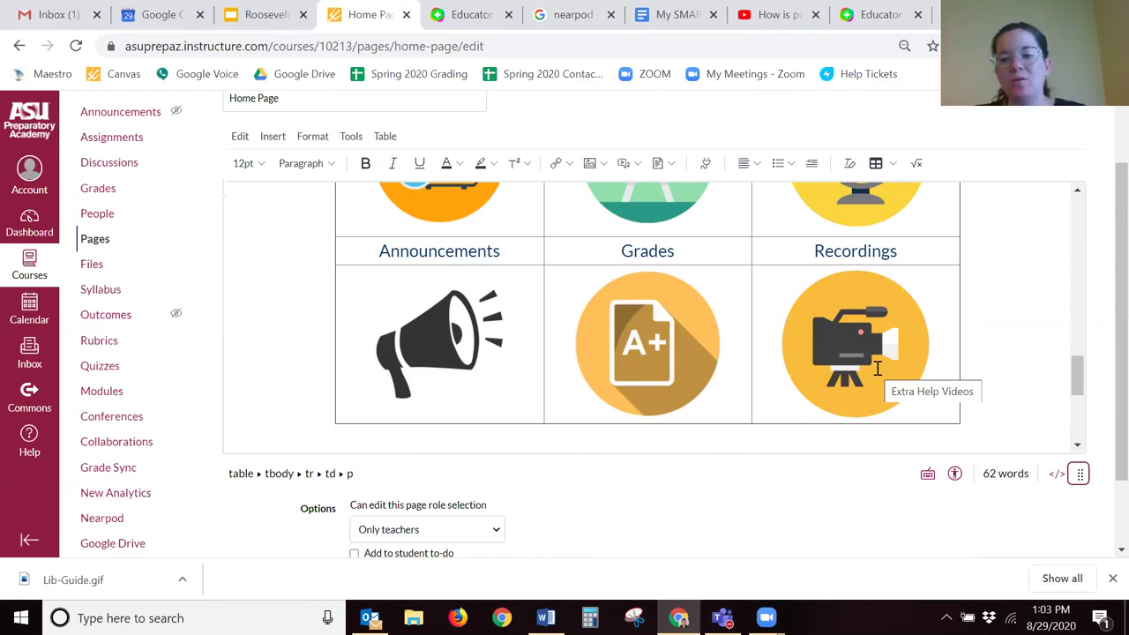
left_click(830, 329)
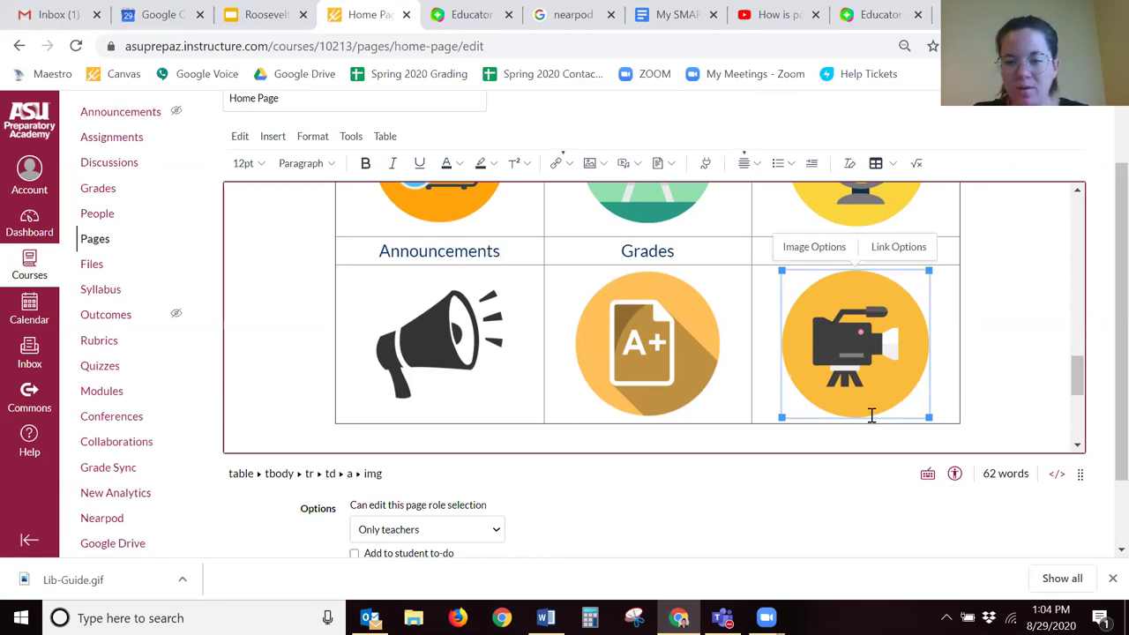
left_click(601, 166)
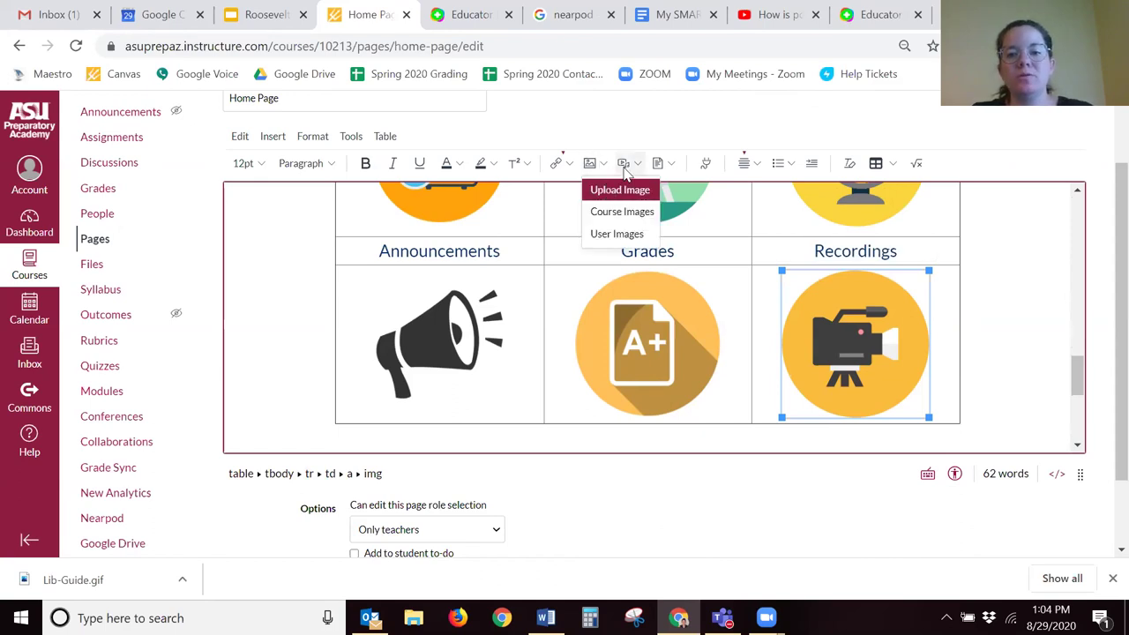
left_click(568, 166)
left_click(569, 166)
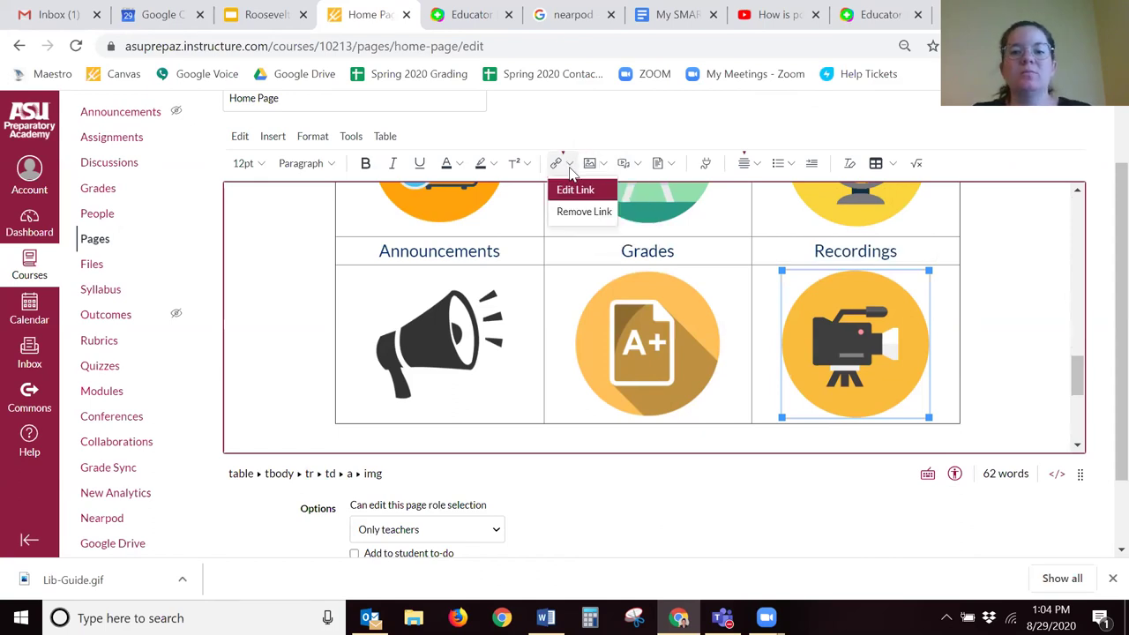
left_click(585, 211)
Link the camera image to the course's Extra Help Videos page.
scroll(774, 350, "down", 10)
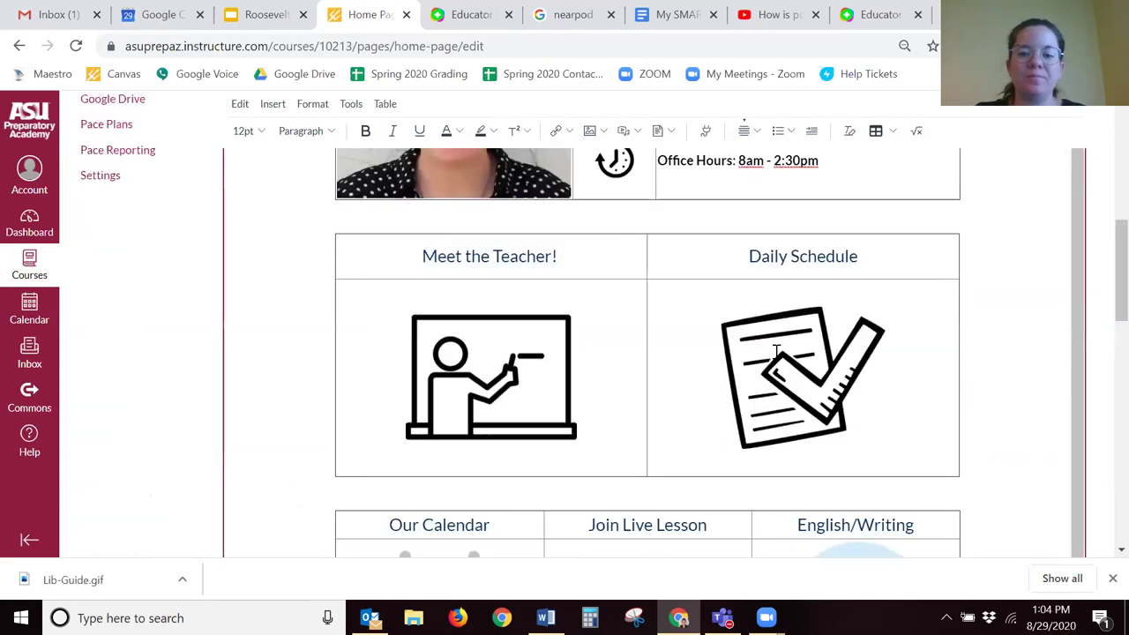
scroll(776, 351, "up", 3)
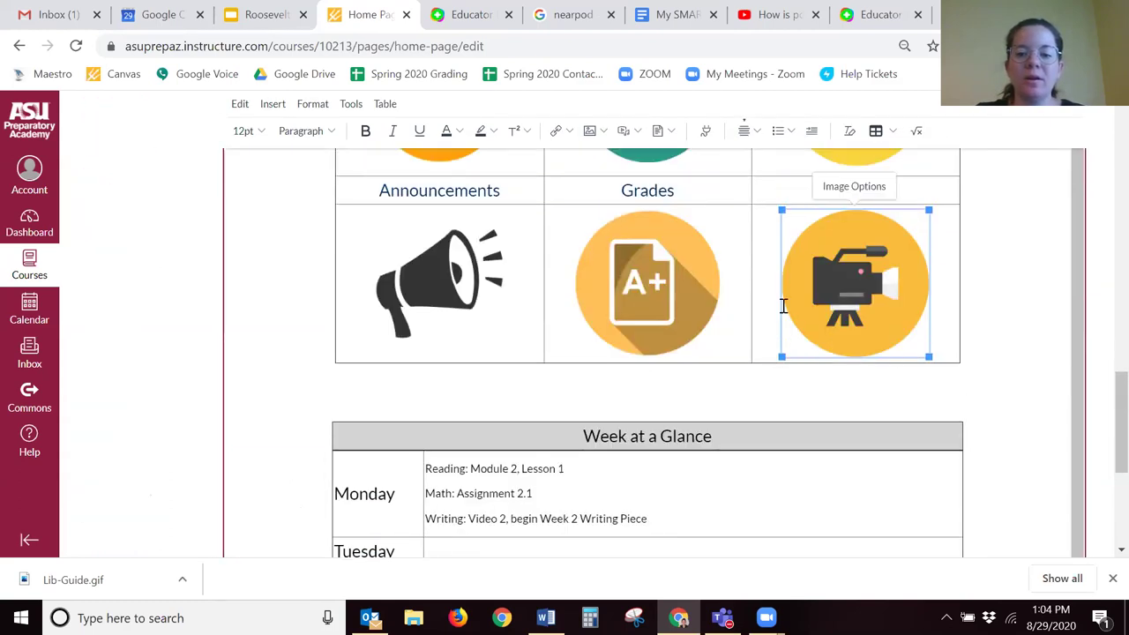
left_click(569, 133)
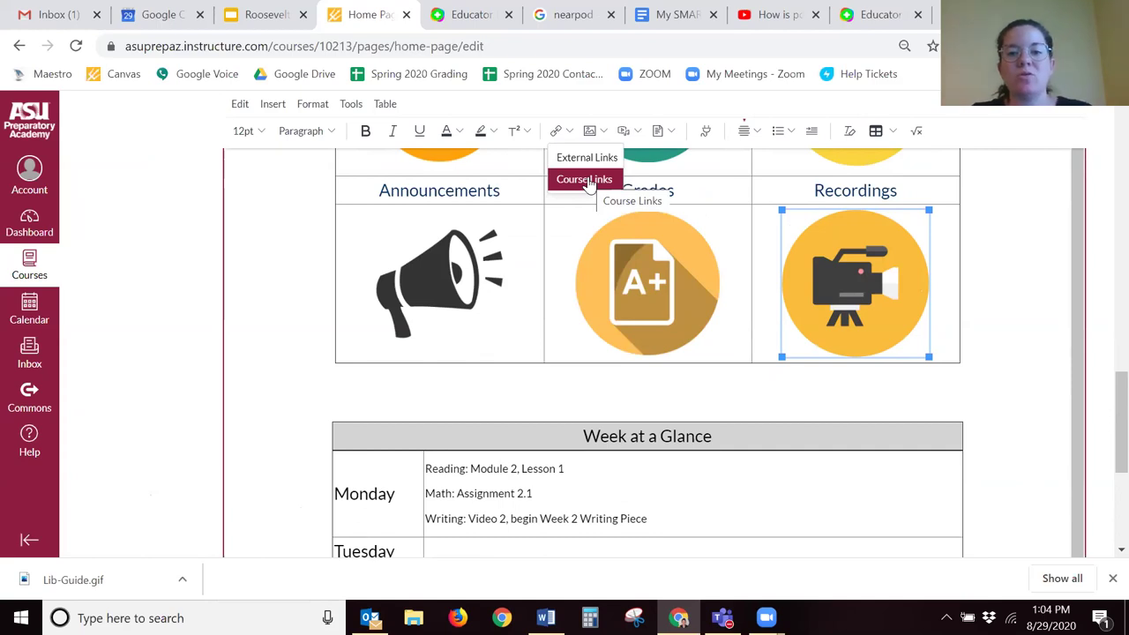
left_click(584, 179)
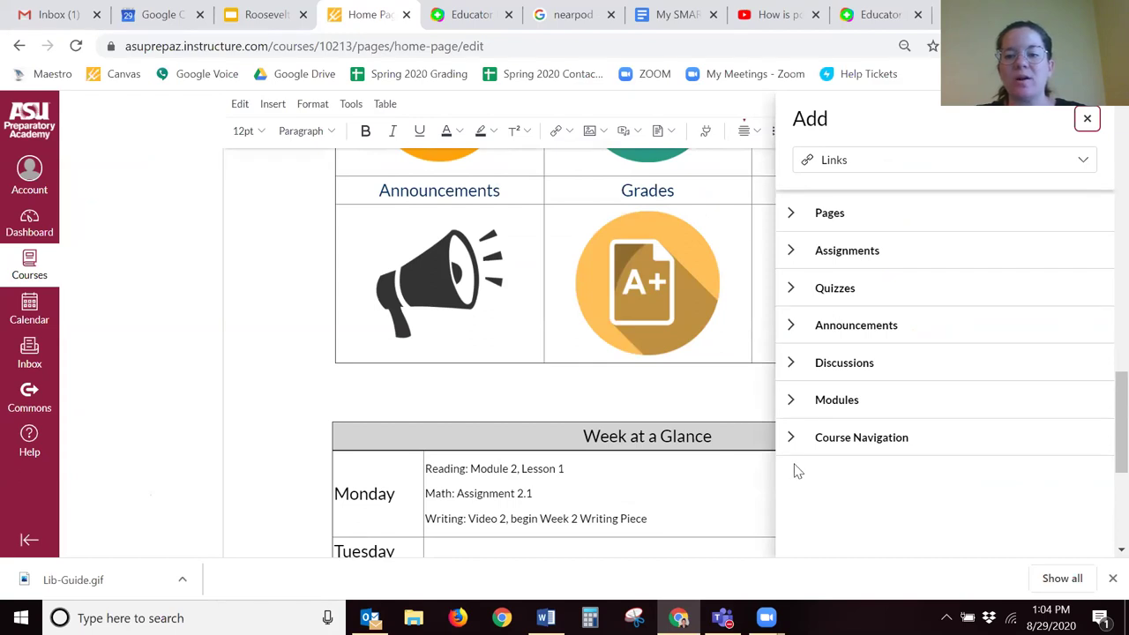
left_click(791, 402)
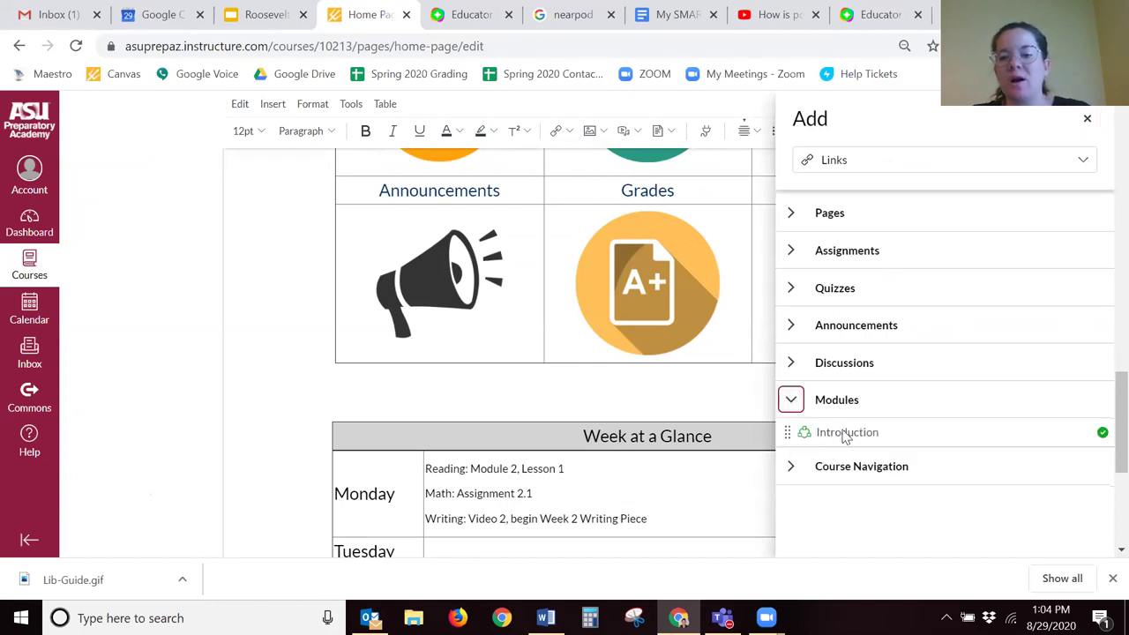
left_click(791, 213)
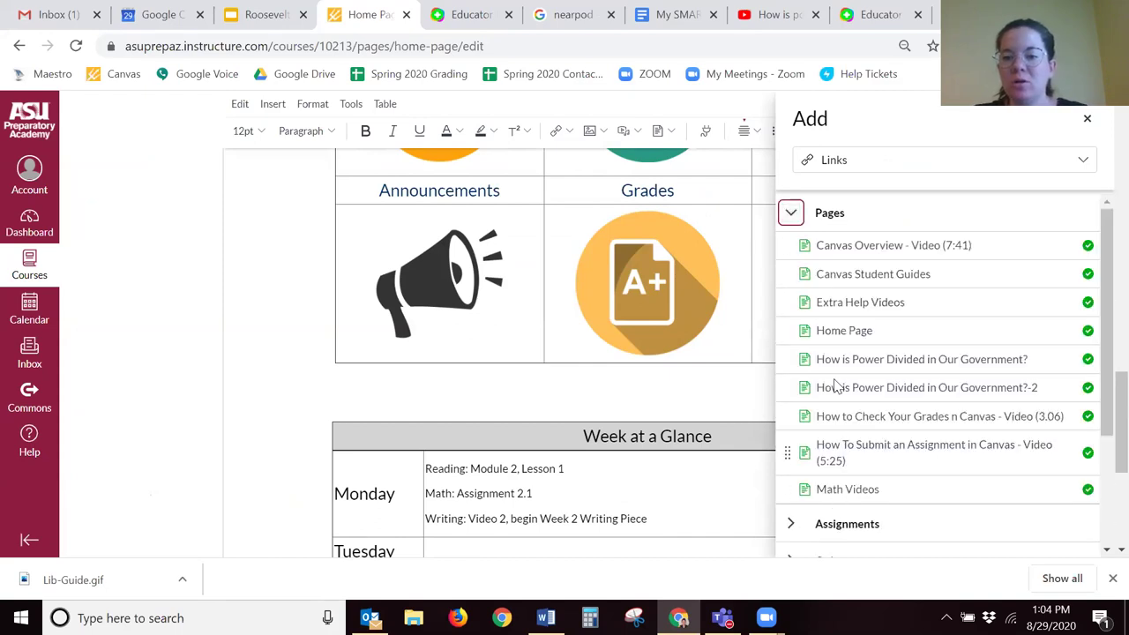
left_click(849, 308)
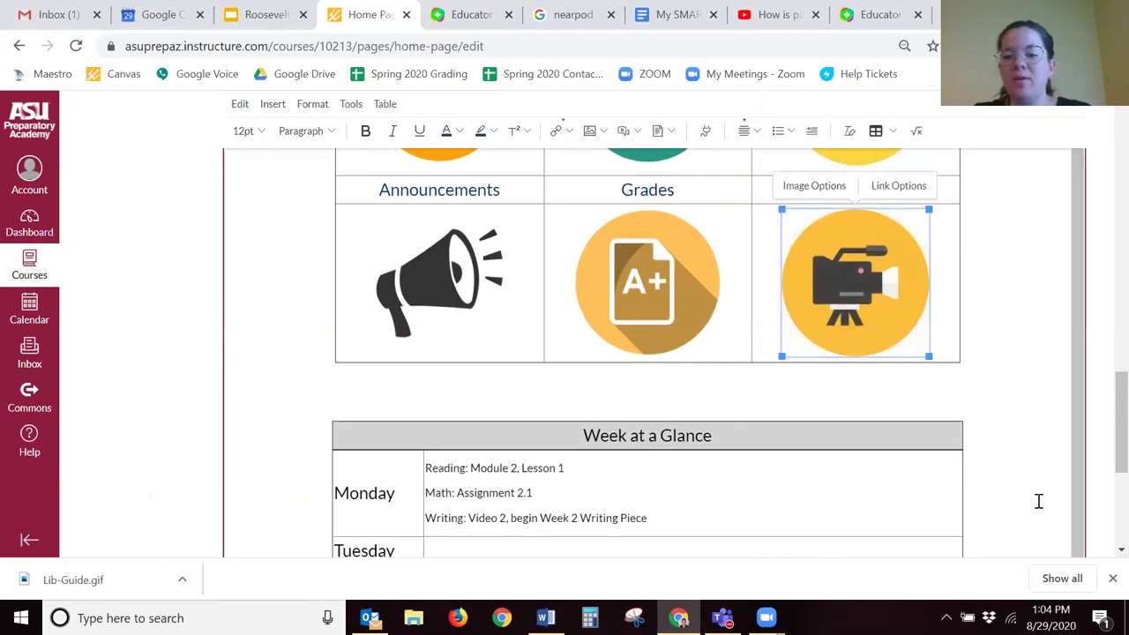
scroll(1039, 503, "down", 3)
Save the Home Page and test the Recordings camera image link to Extra Help Videos.
scroll(1041, 509, "down", 1)
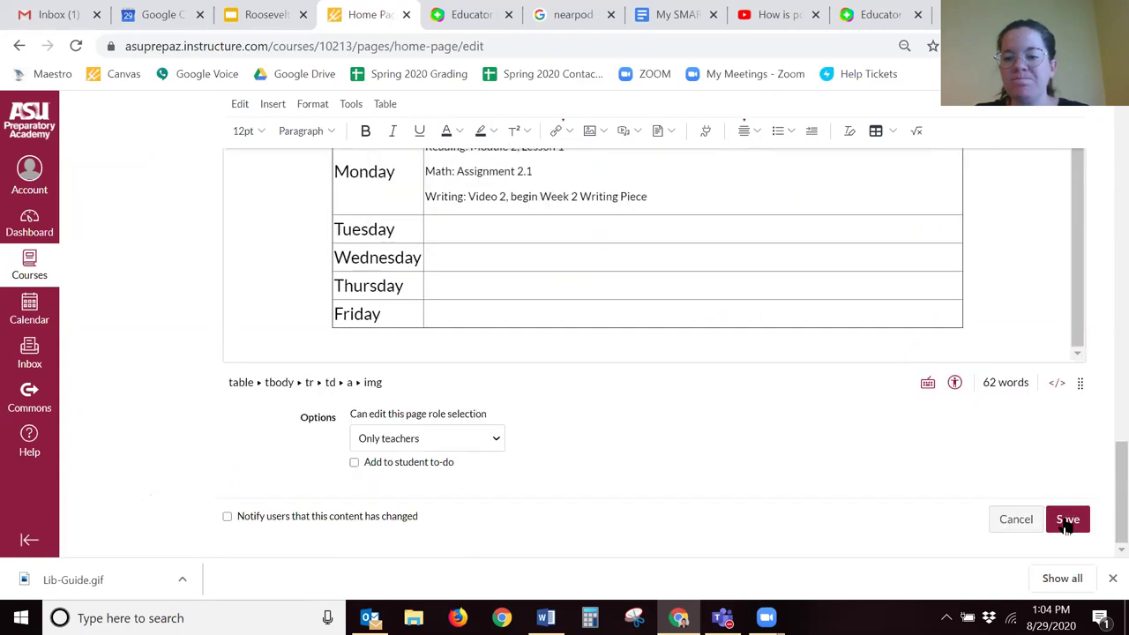
left_click(1068, 521)
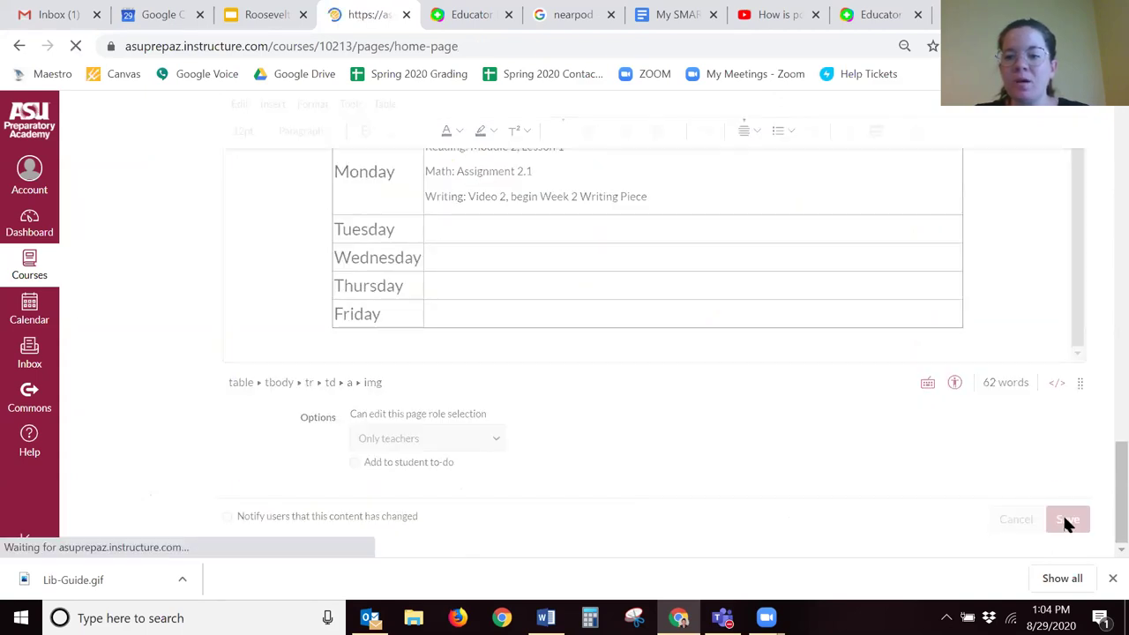
scroll(1016, 485, "down", 10)
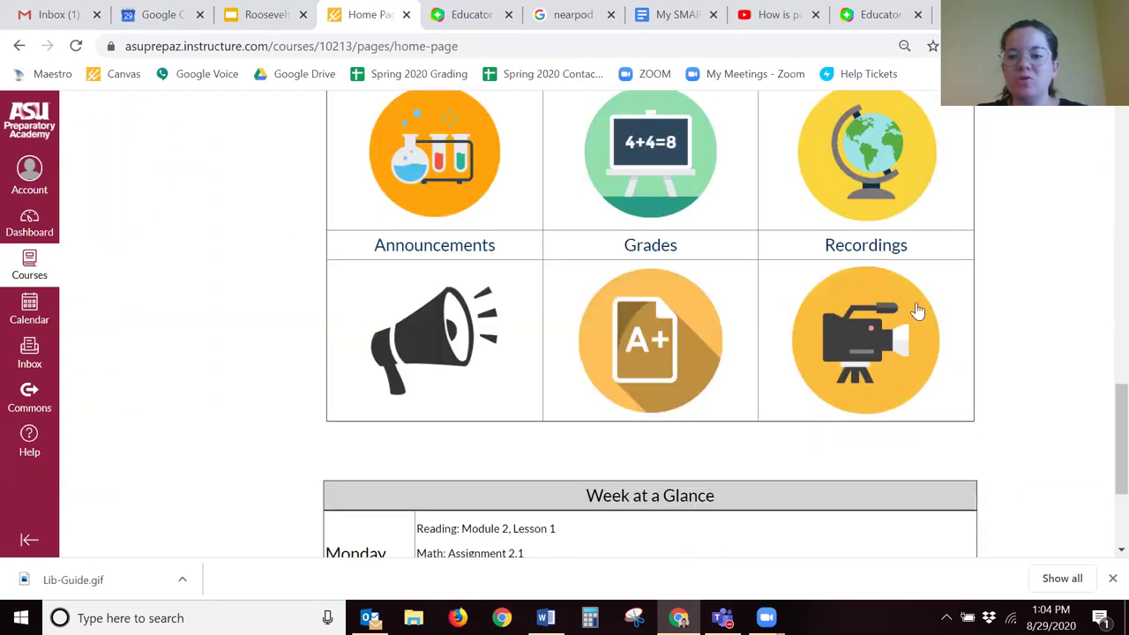
left_click(844, 332)
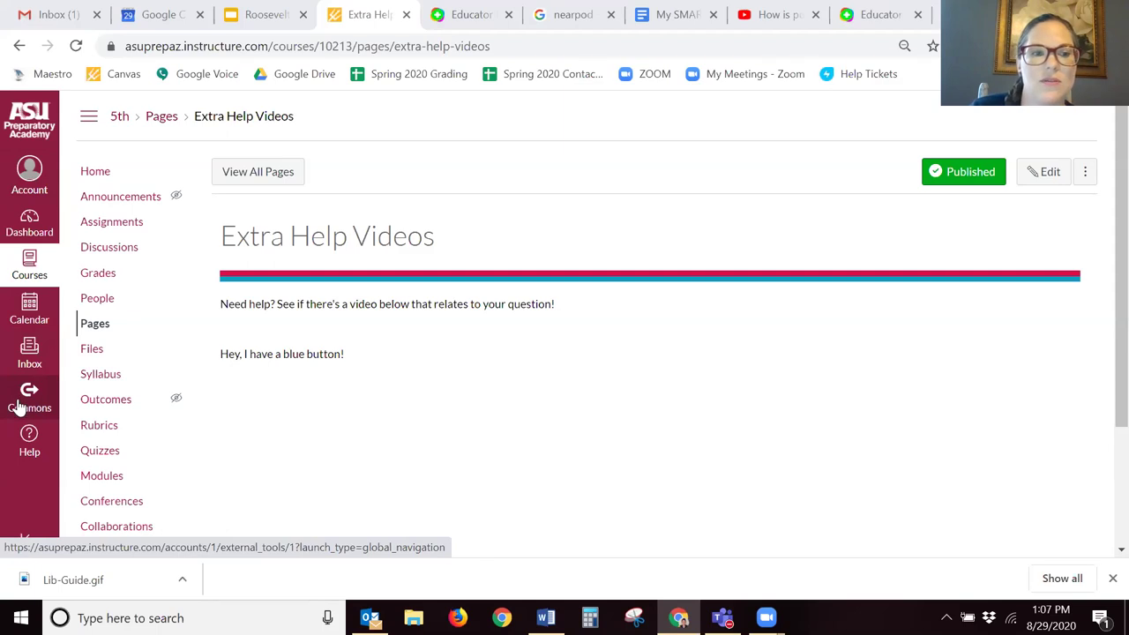
In Commons, switch off the 'Only ASU Preparatory Academy Approved Resources' filter.
left_click(27, 404)
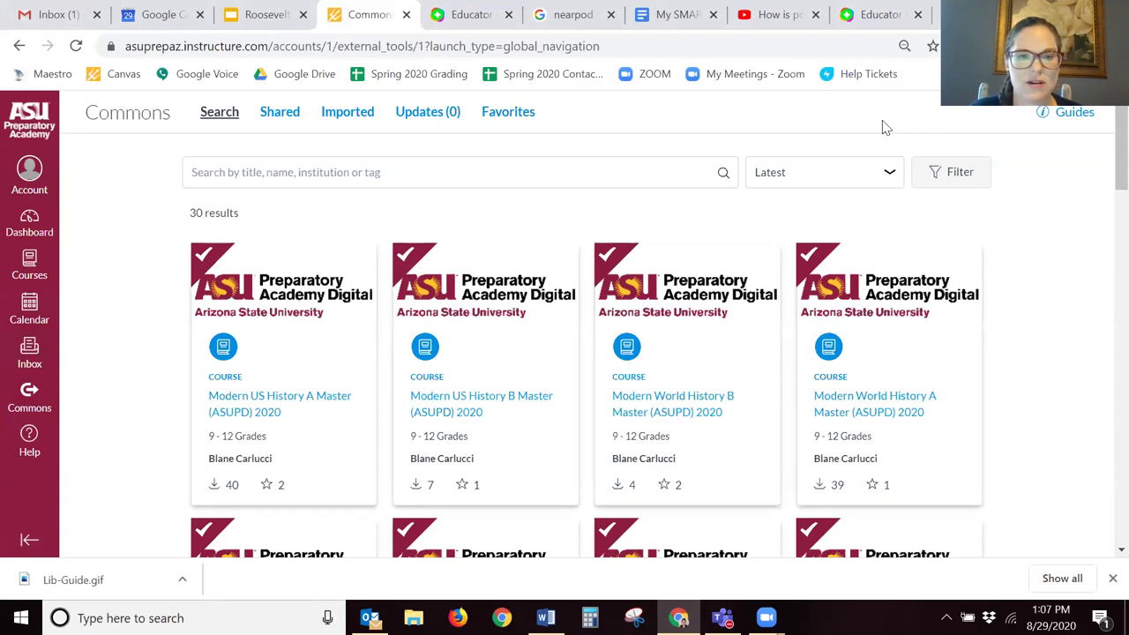
left_click(966, 181)
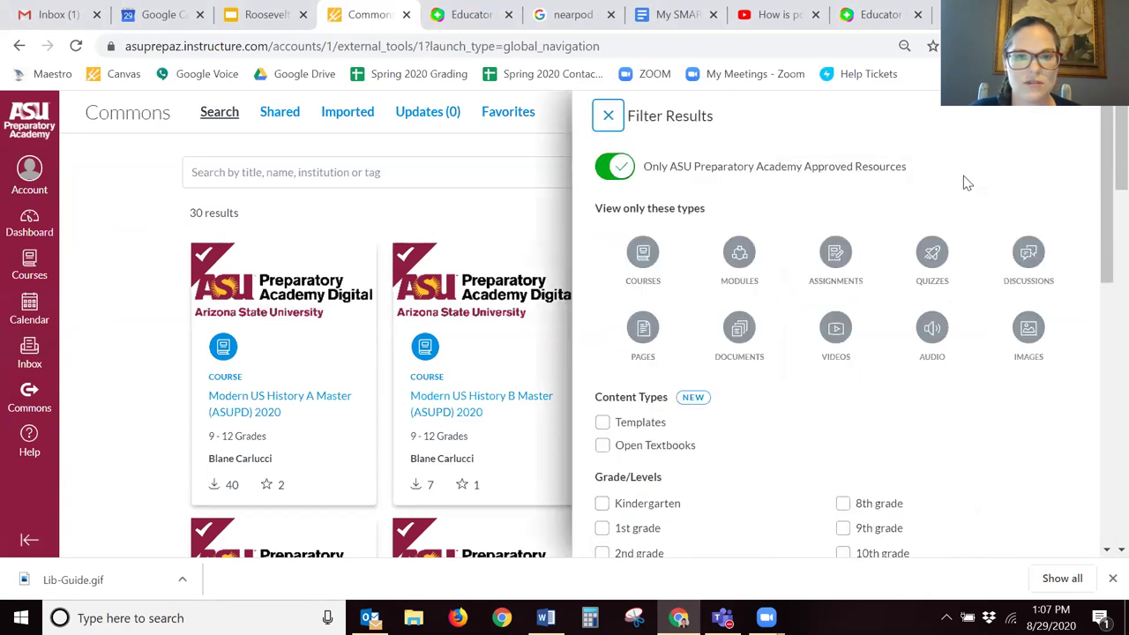
left_click(613, 167)
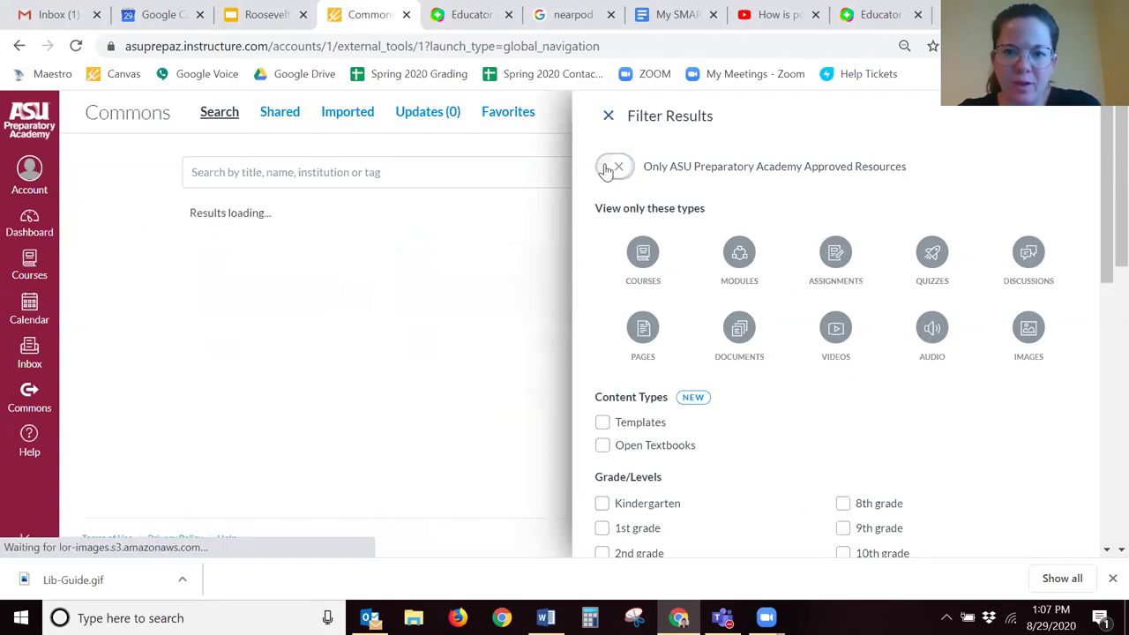
scroll(720, 402, "down", 8)
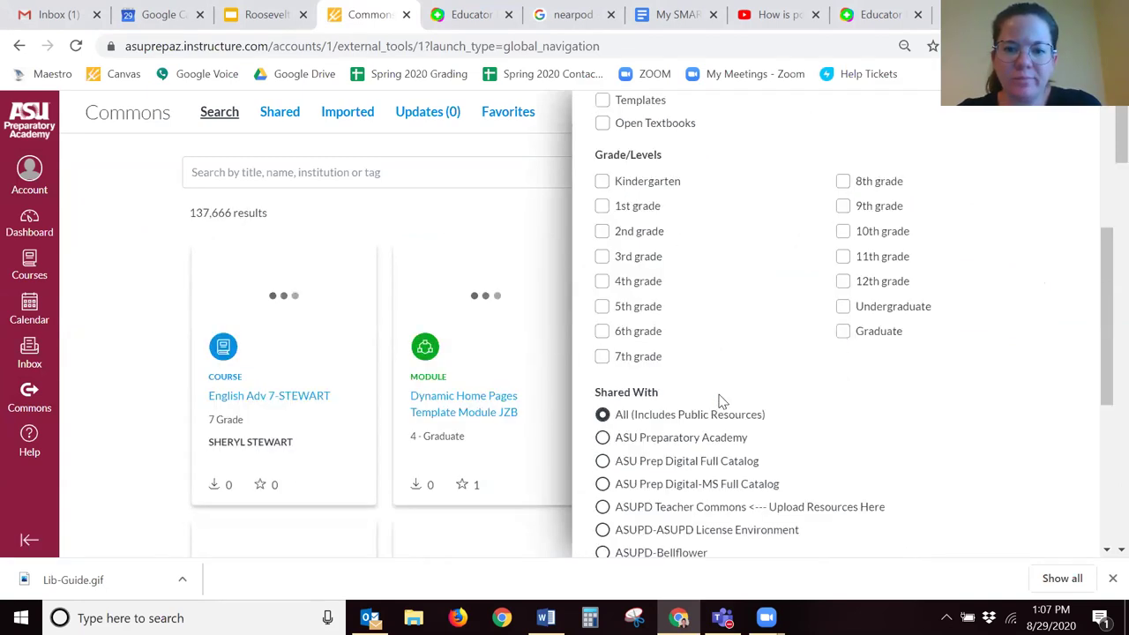
scroll(720, 401, "up", 10)
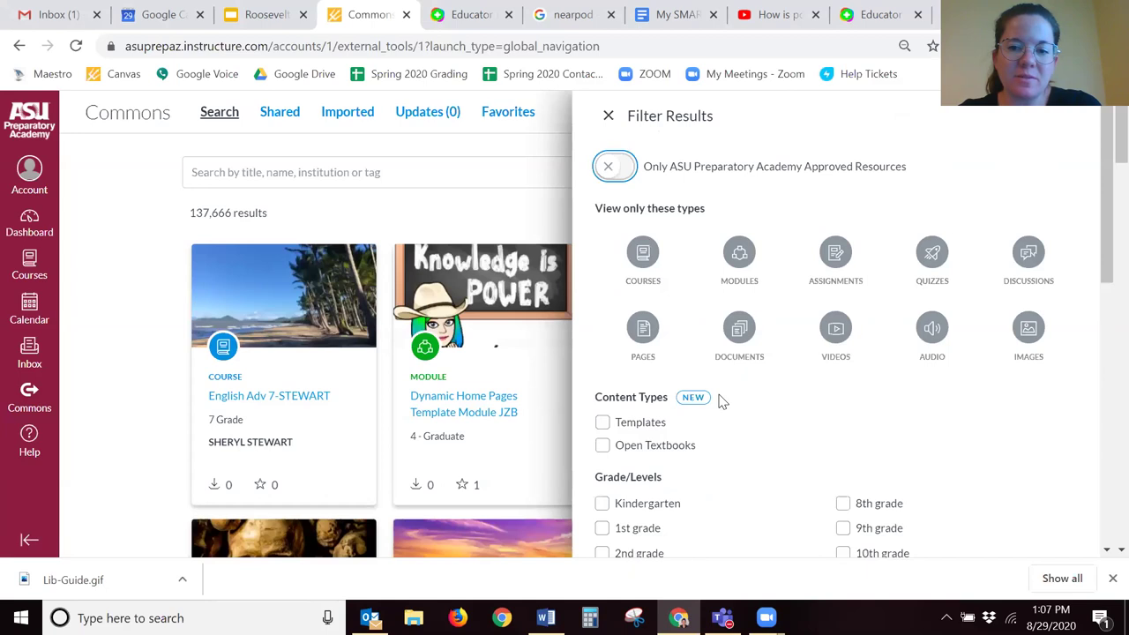
scroll(720, 401, "down", 3)
scroll(719, 401, "down", 3)
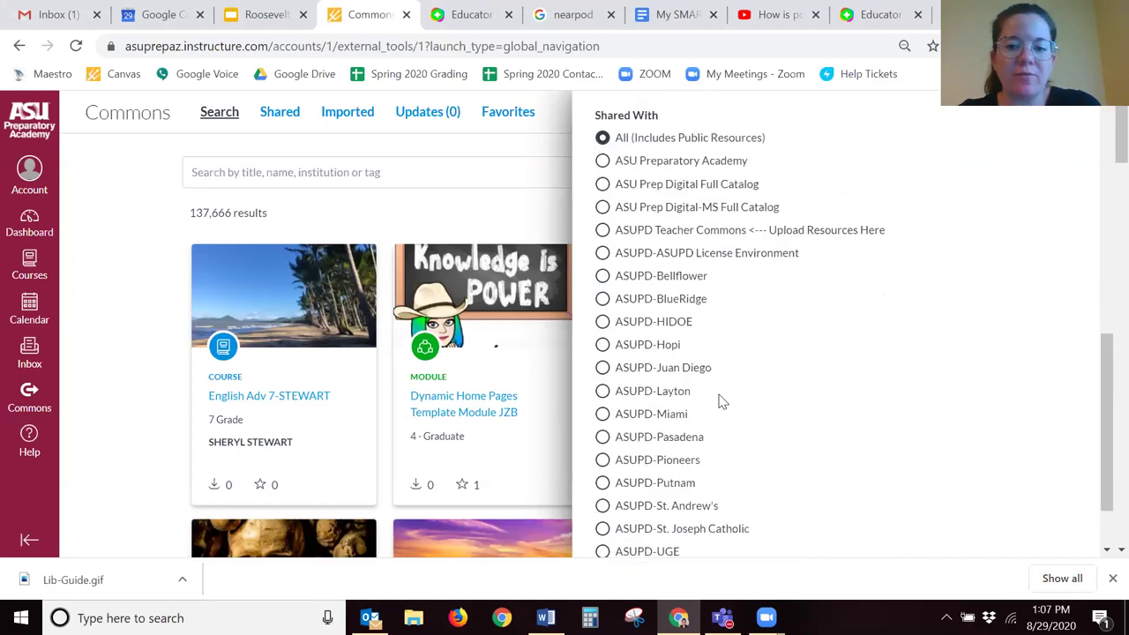
scroll(720, 402, "down", 2)
scroll(720, 402, "up", 10)
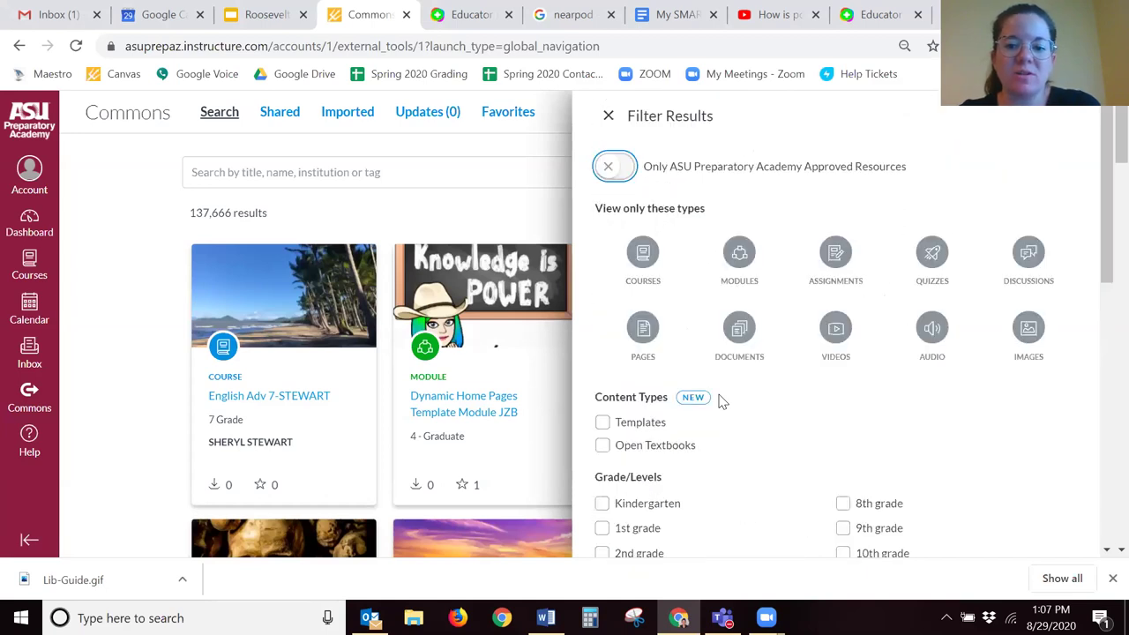
left_click(608, 116)
left_click(945, 183)
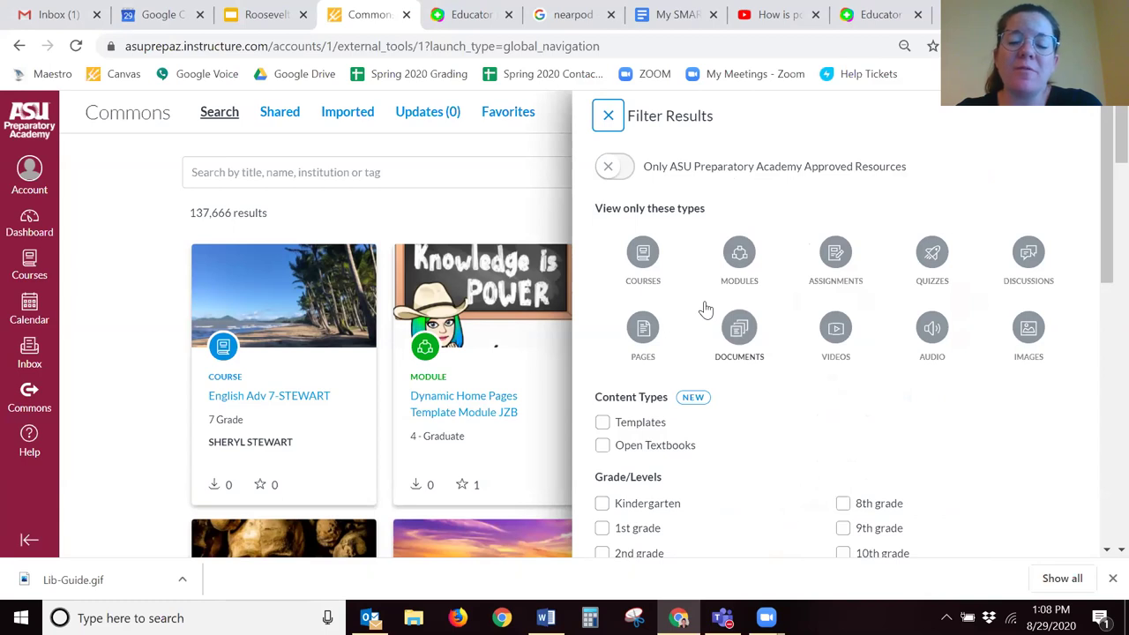
left_click(608, 117)
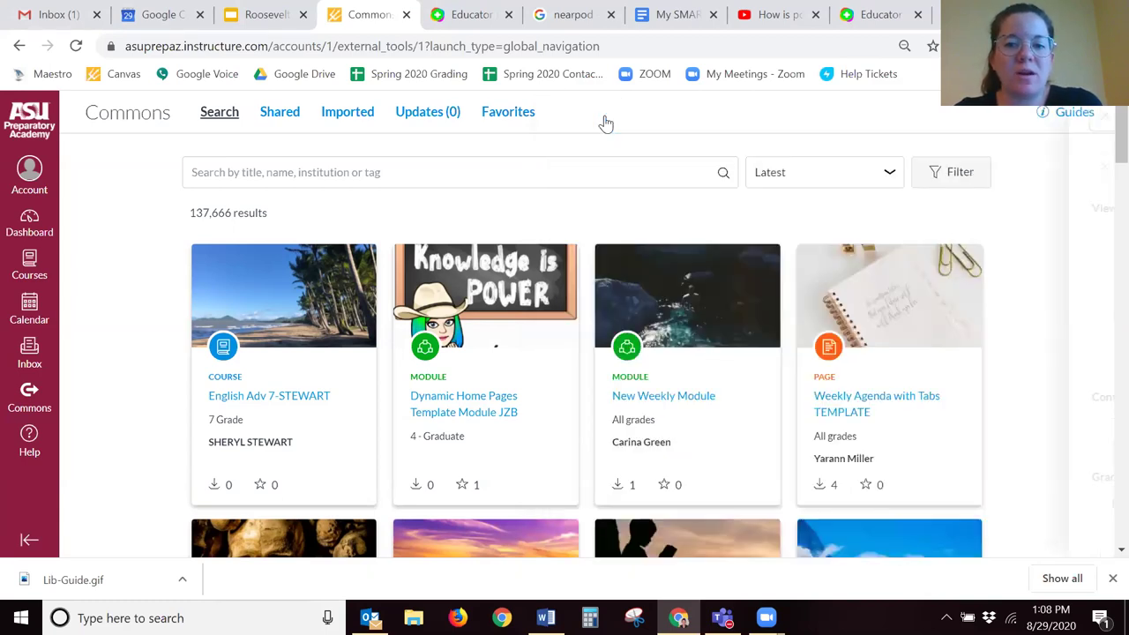
Search Commons for 'home page template' and browse the results.
left_click(535, 149)
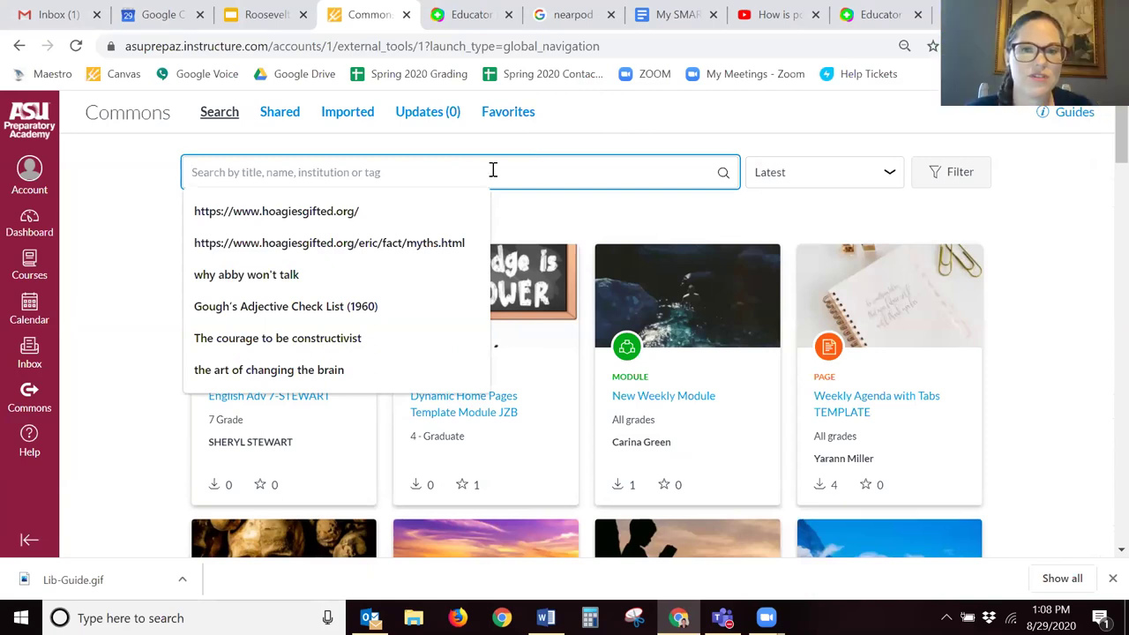
type("home page template")
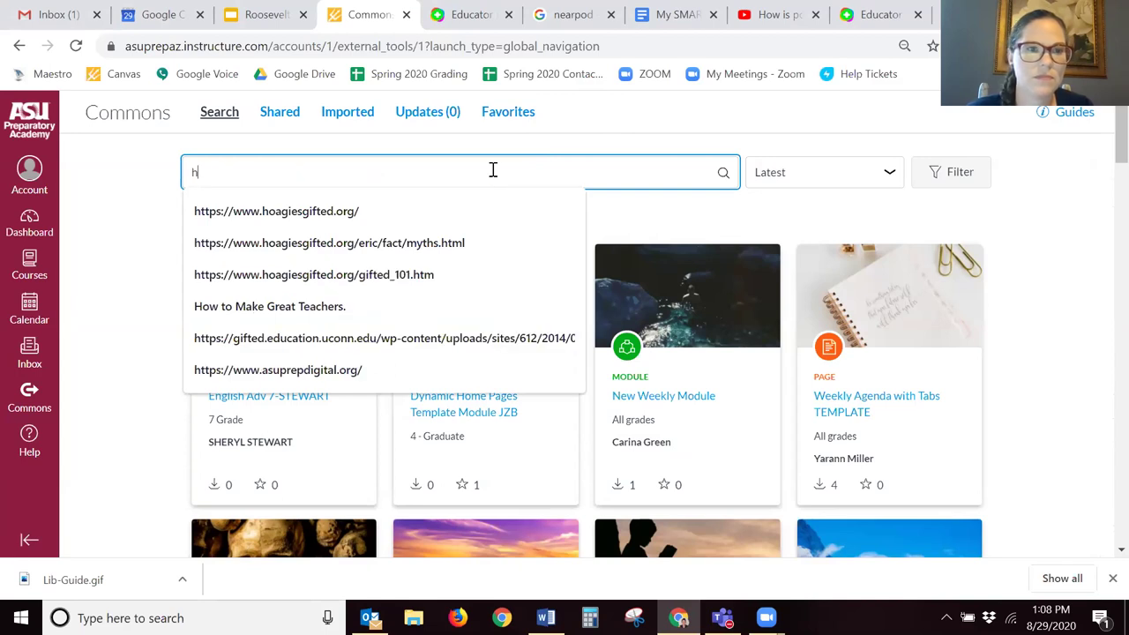
key("Return")
type("page template")
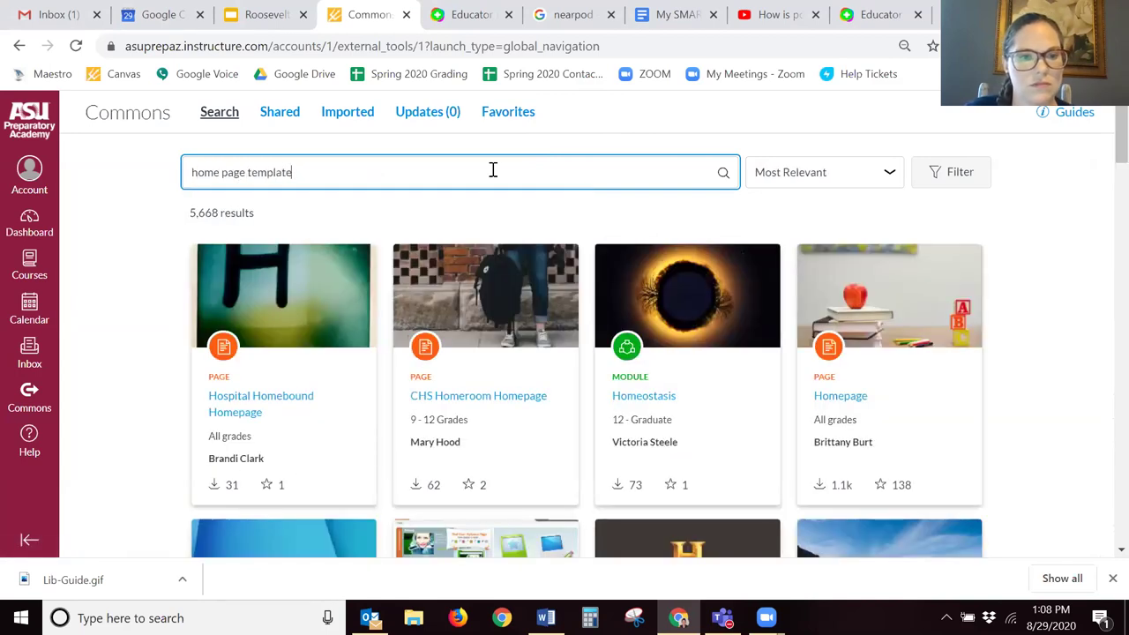
key("Return")
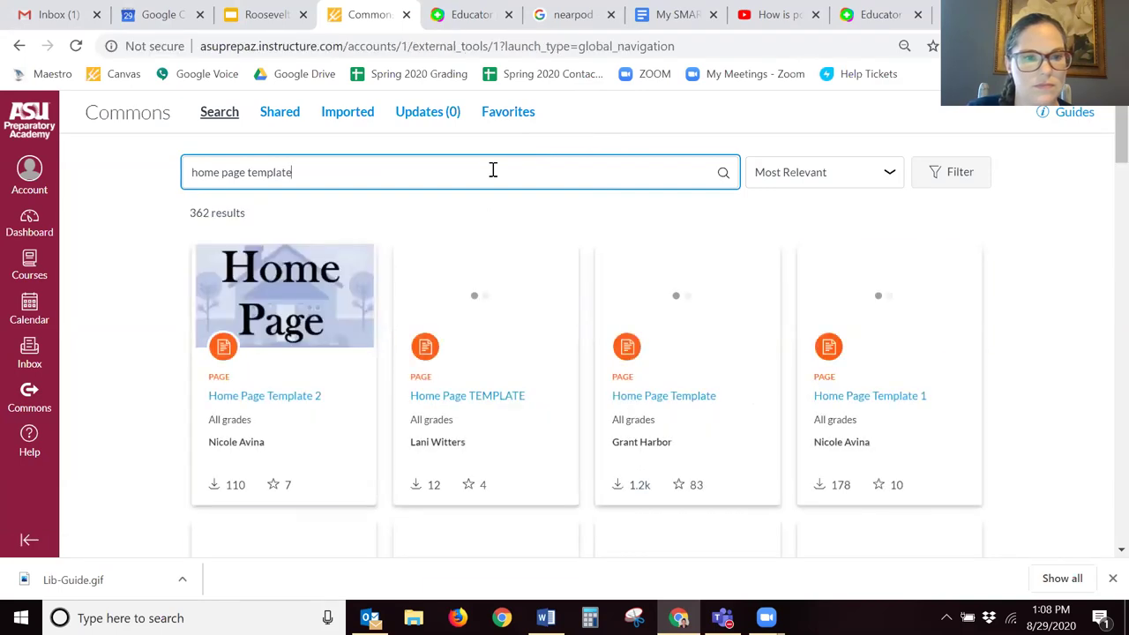
scroll(211, 343, "down", 3)
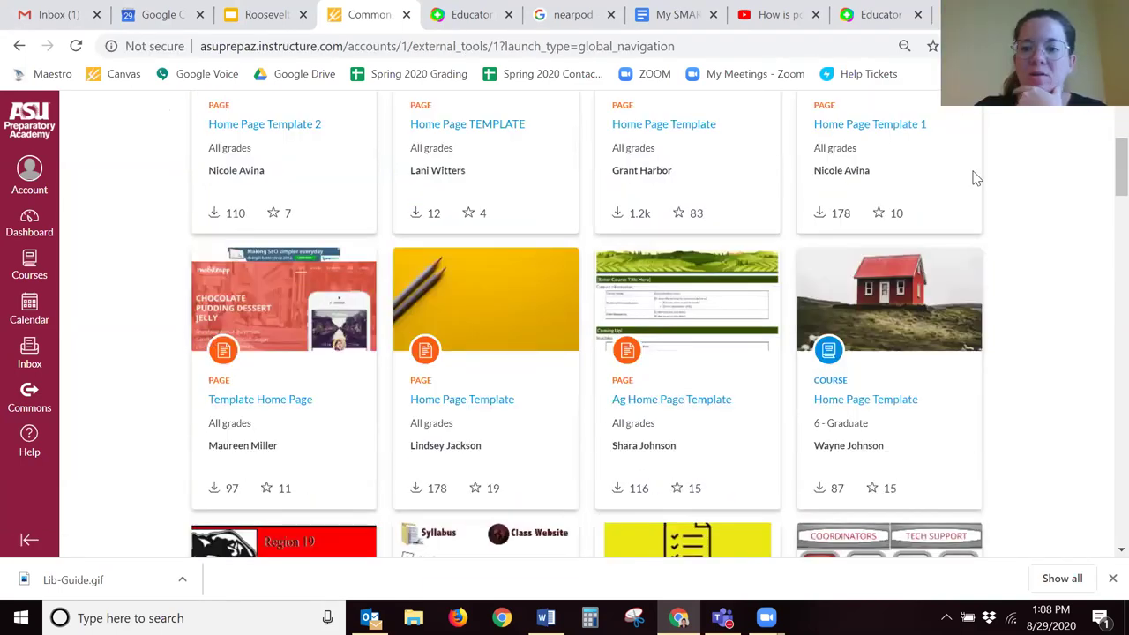
scroll(941, 351, "up", 3)
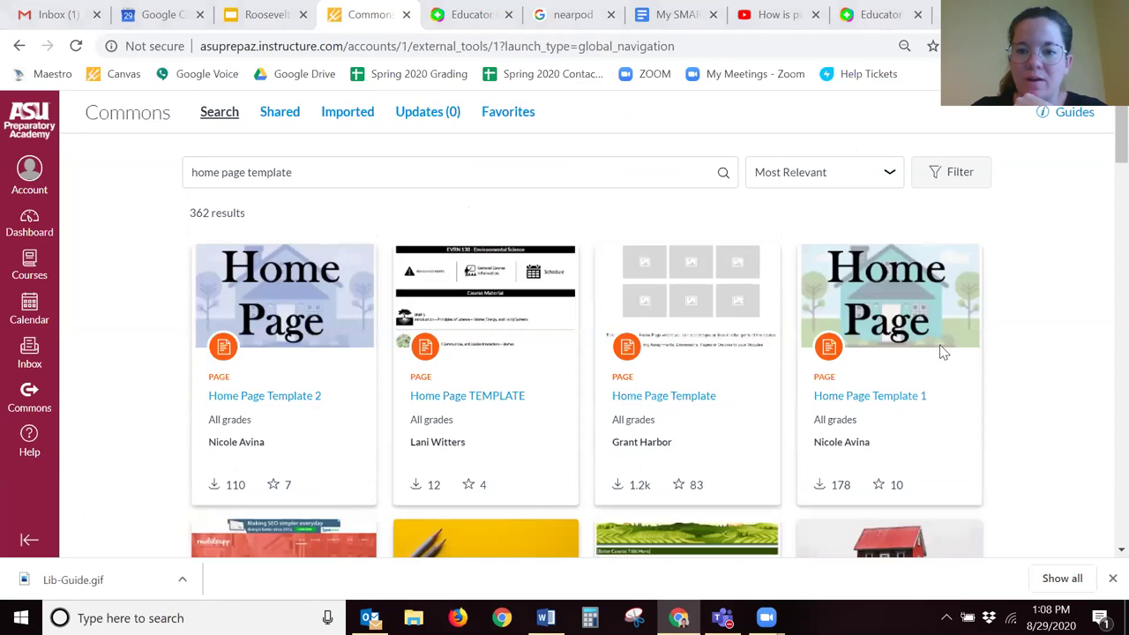
scroll(940, 351, "down", 8)
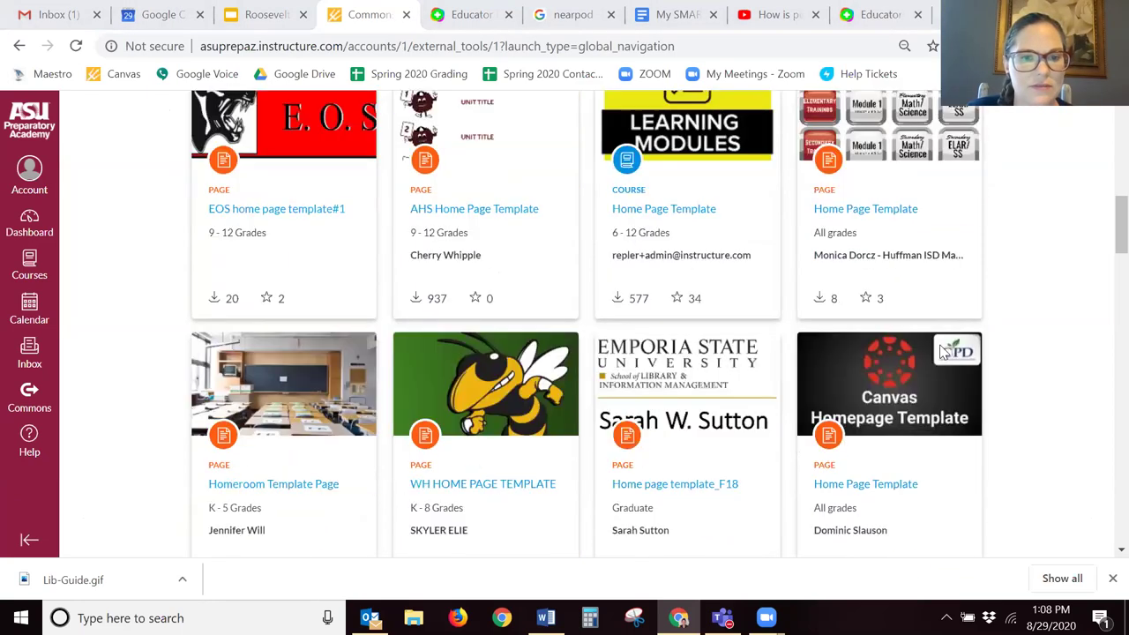
scroll(695, 243, "up", 8)
Narrow the search to 'home page template asu'.
left_click(542, 173)
type("asu")
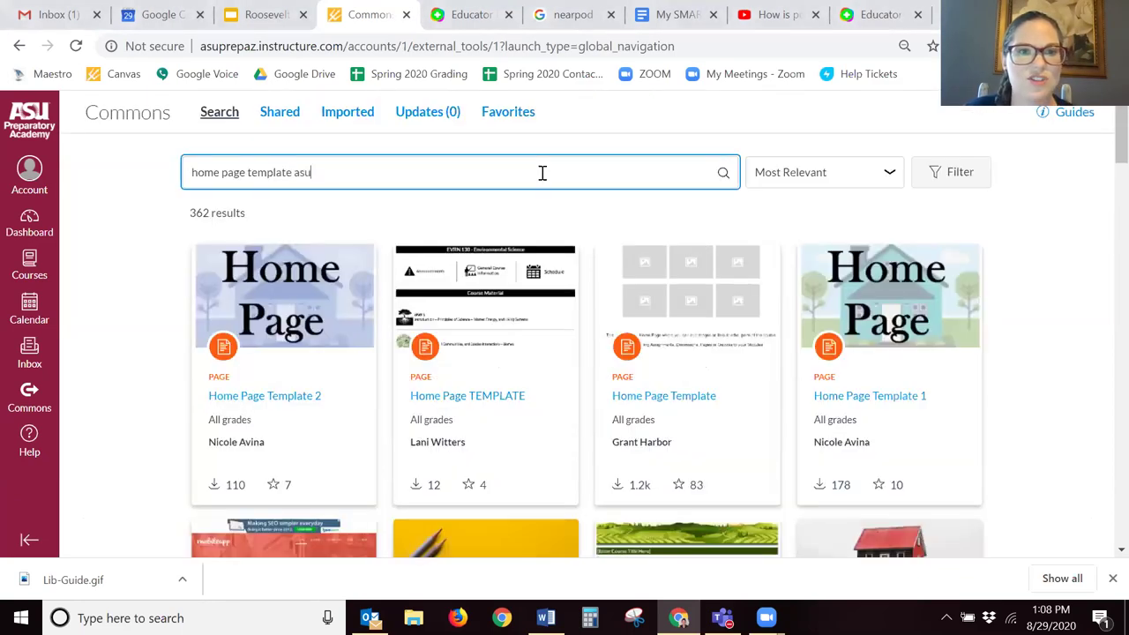
key("Return")
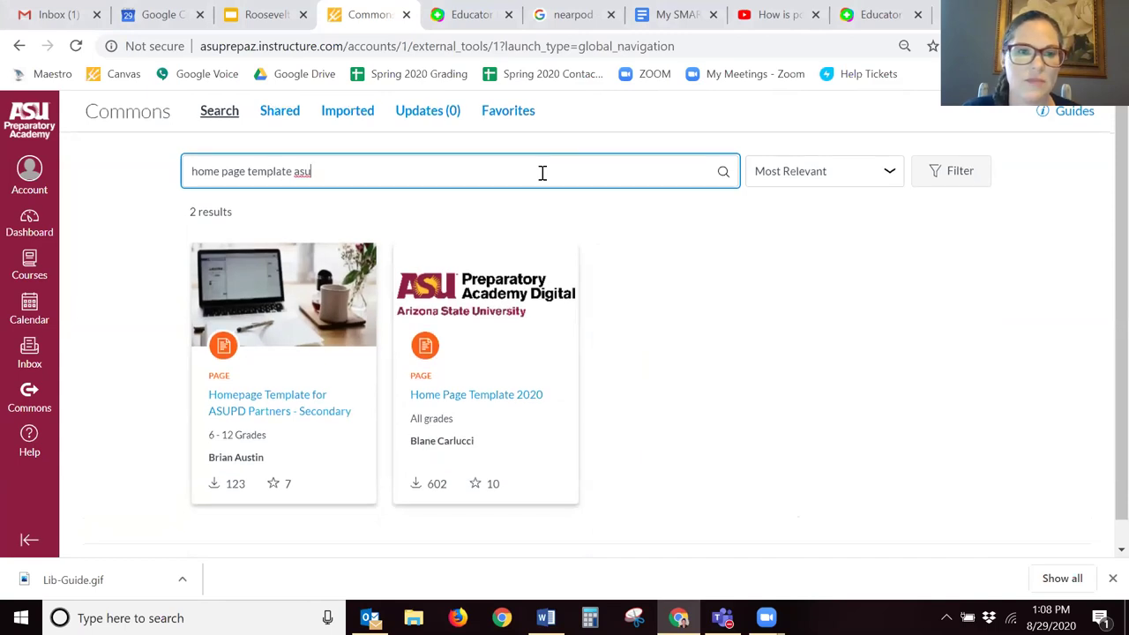
scroll(542, 173, "down", 1)
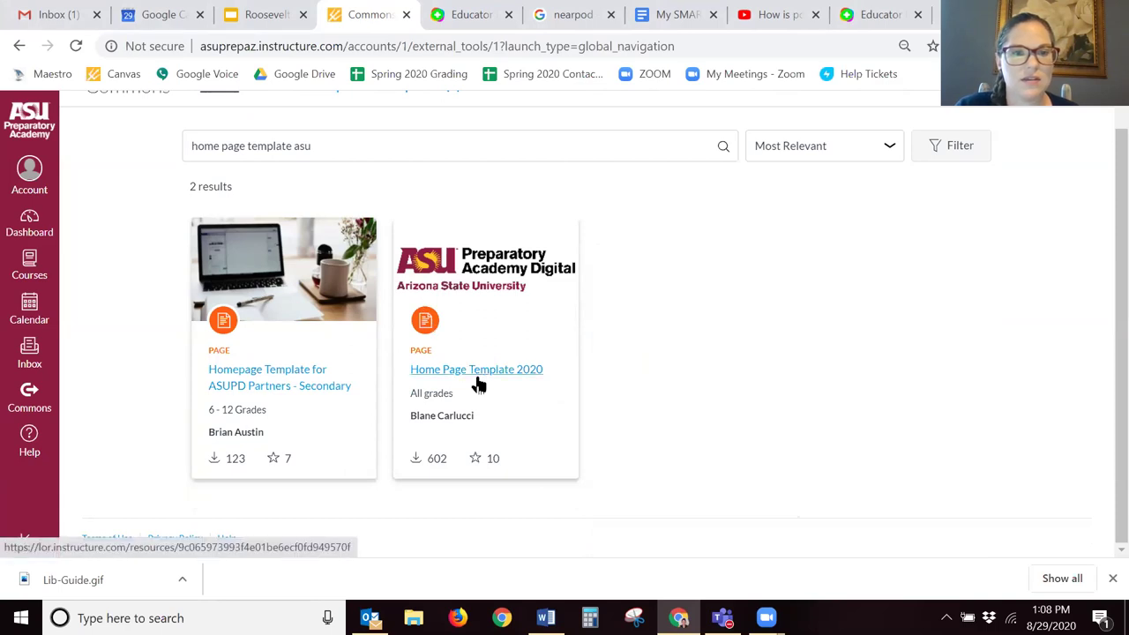
Preview the Home Page Template 2020 resource.
left_click(420, 371)
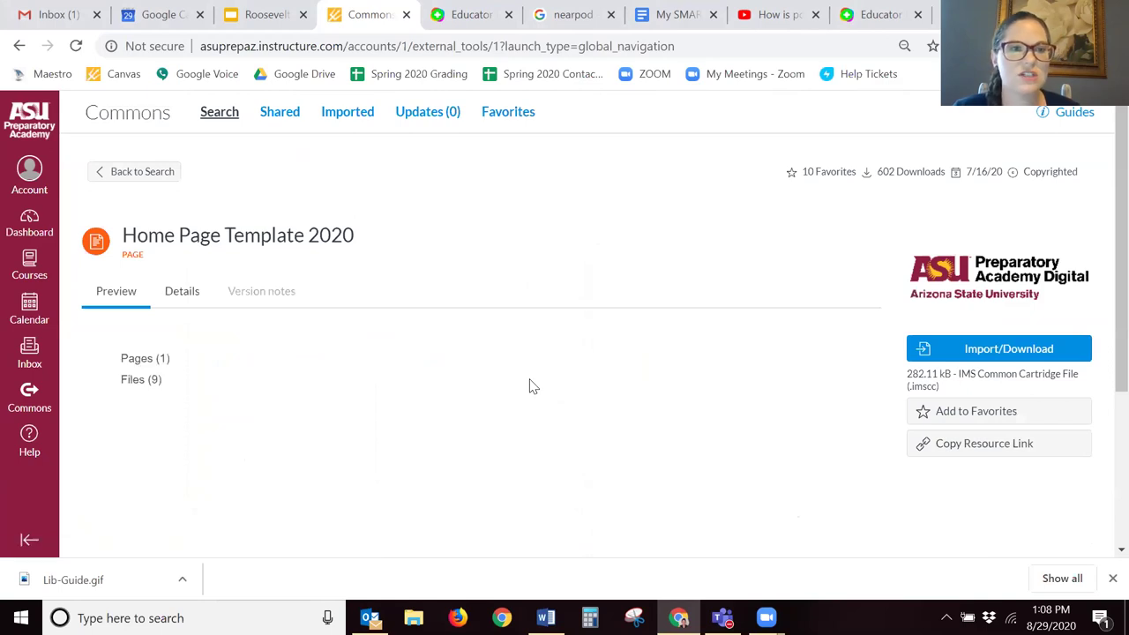
scroll(532, 385, "down", 5)
scroll(532, 385, "down", 10)
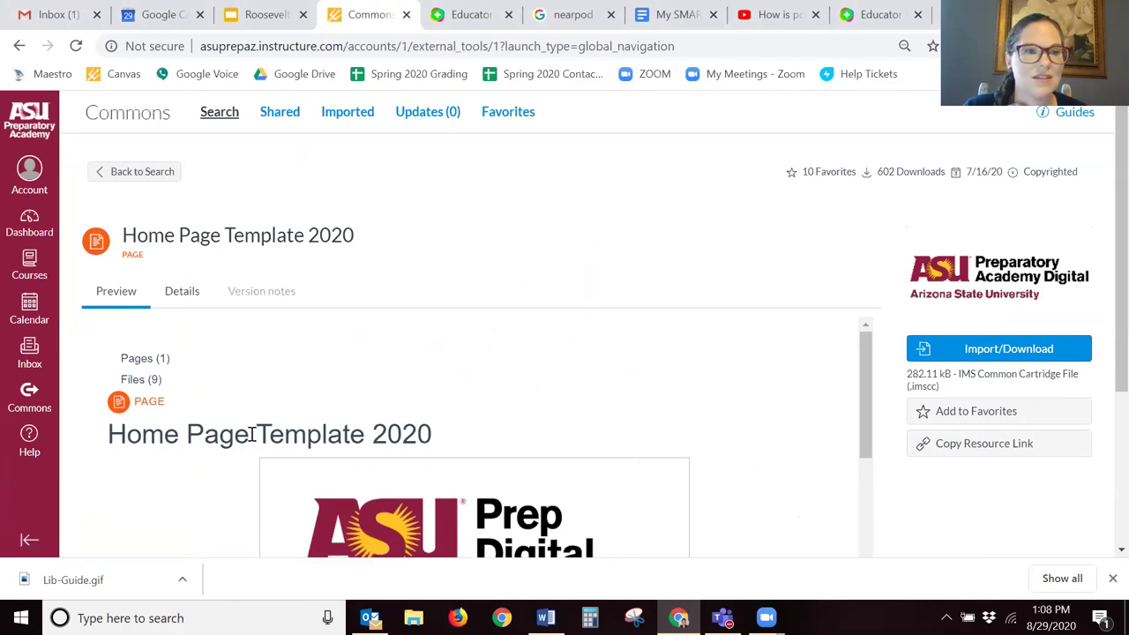
scroll(251, 433, "down", 5)
scroll(397, 435, "down", 5)
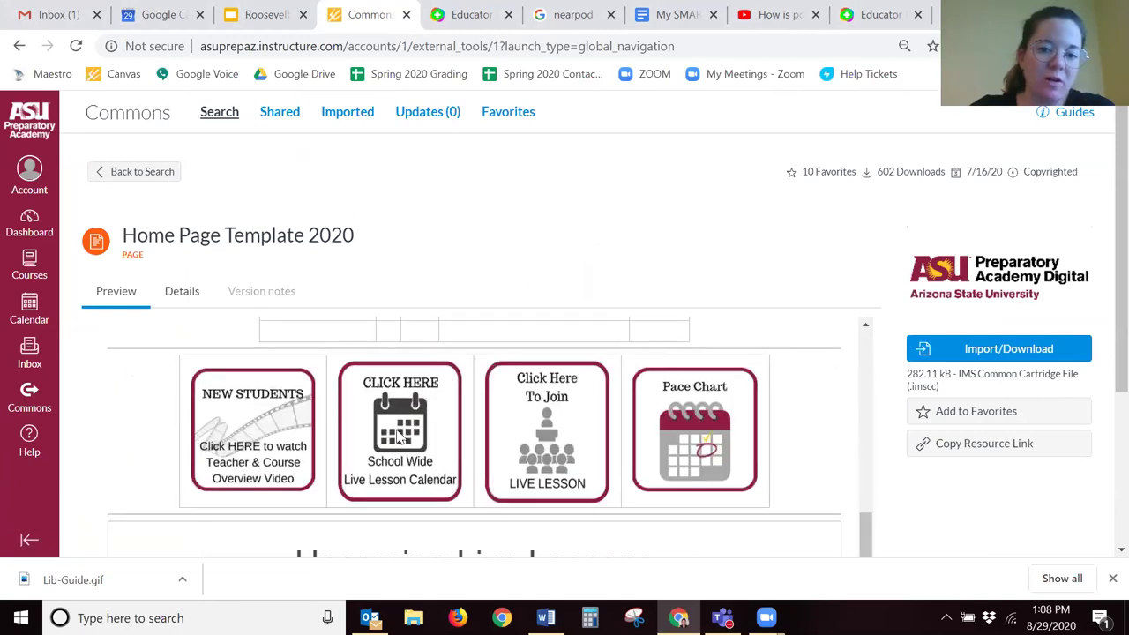
scroll(397, 435, "up", 3)
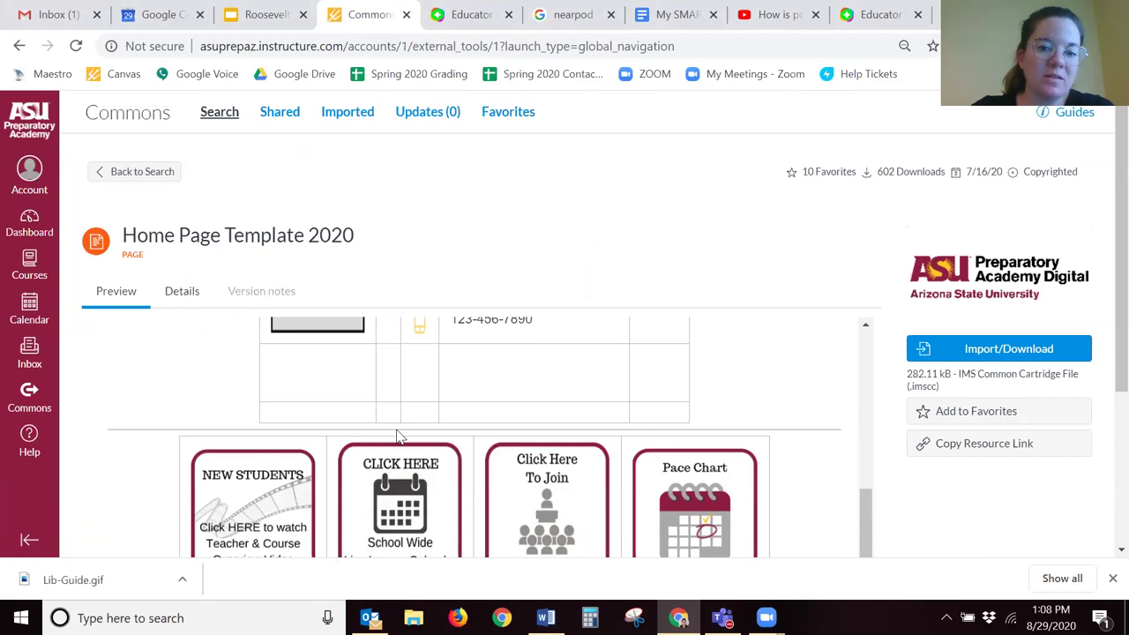
scroll(397, 435, "down", 1)
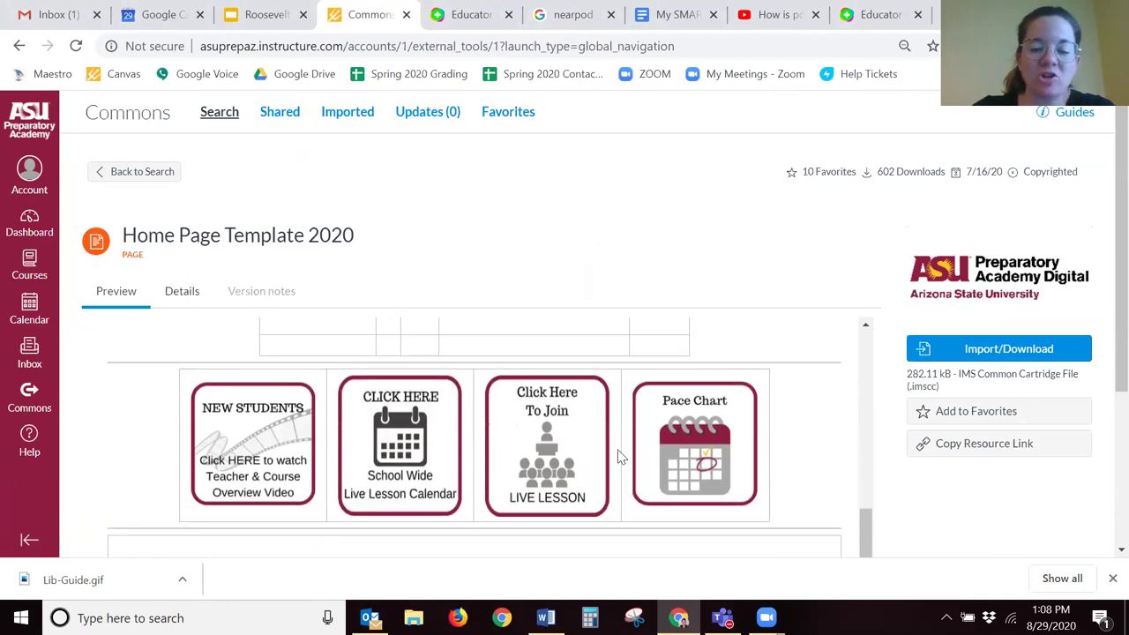
Back in the results, open and review the Homepage Template for ASUPD Partners - Secondary.
left_click(151, 179)
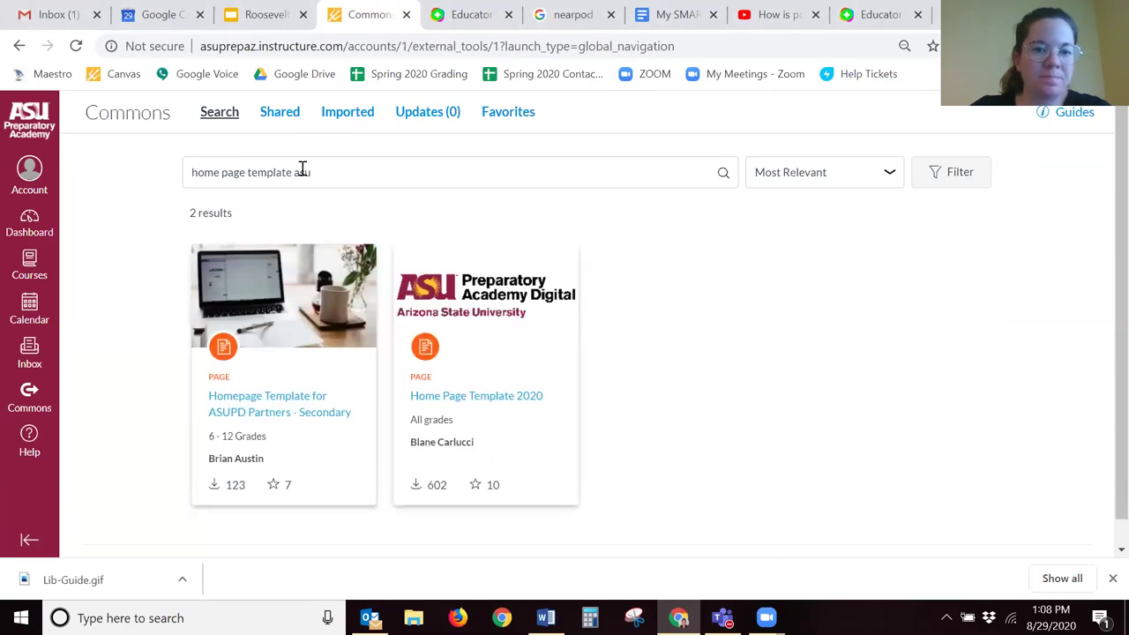
scroll(310, 396, "down", 1)
scroll(310, 396, "up", 1)
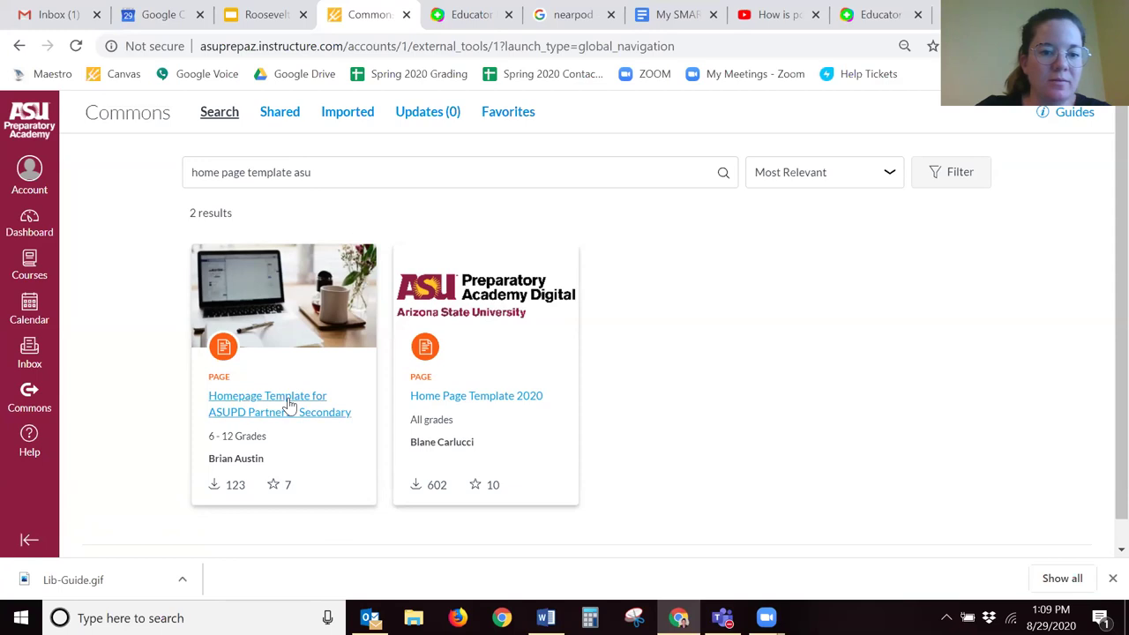
left_click(291, 404)
scroll(293, 405, "down", 4)
scroll(289, 398, "down", 6)
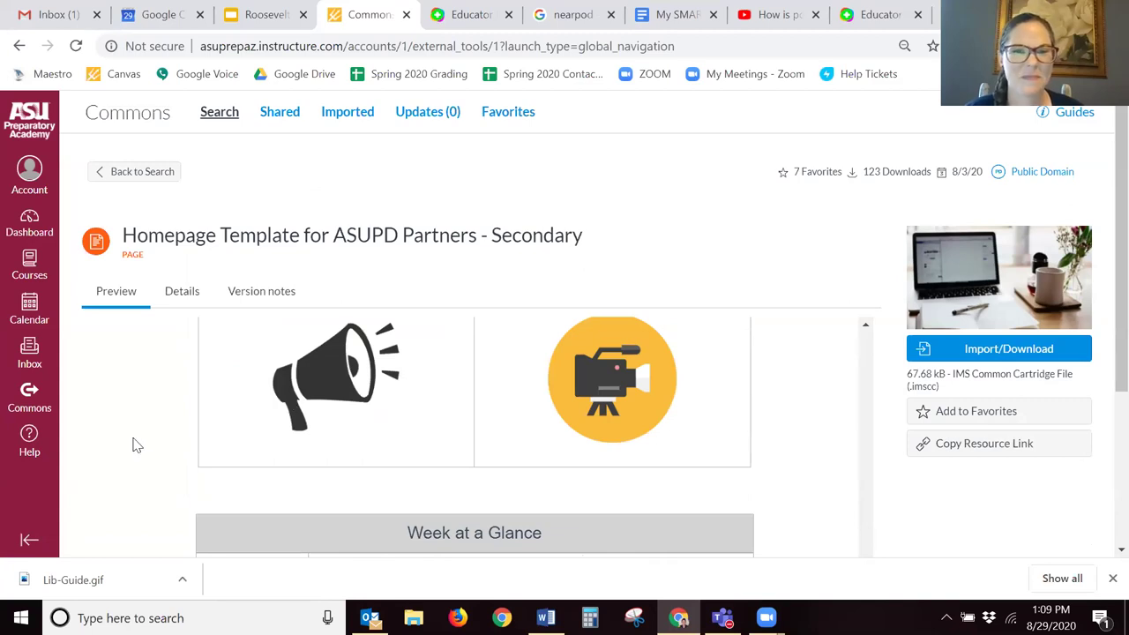
scroll(133, 441, "down", 3)
scroll(383, 346, "up", 6)
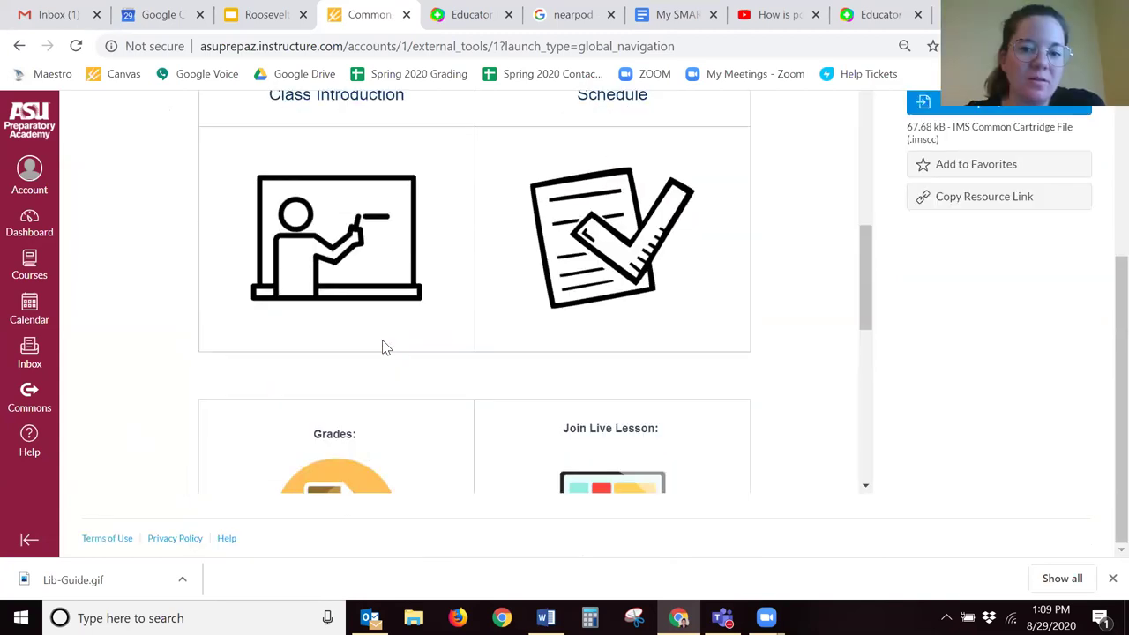
scroll(382, 346, "down", 2)
scroll(383, 345, "down", 1)
scroll(383, 345, "up", 8)
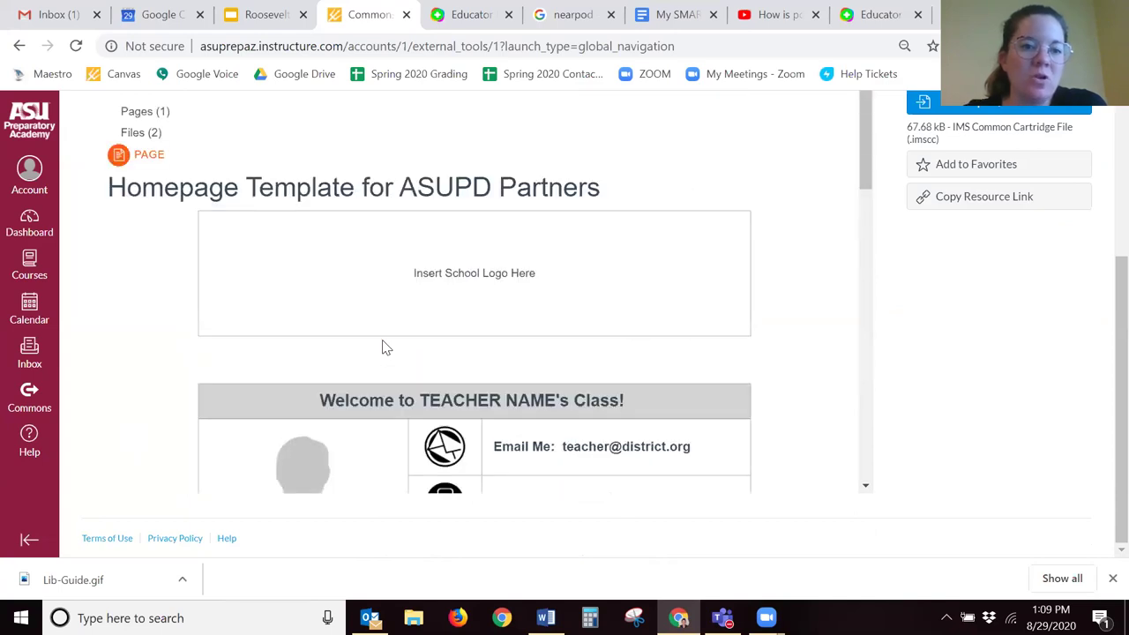
scroll(383, 346, "up", 3)
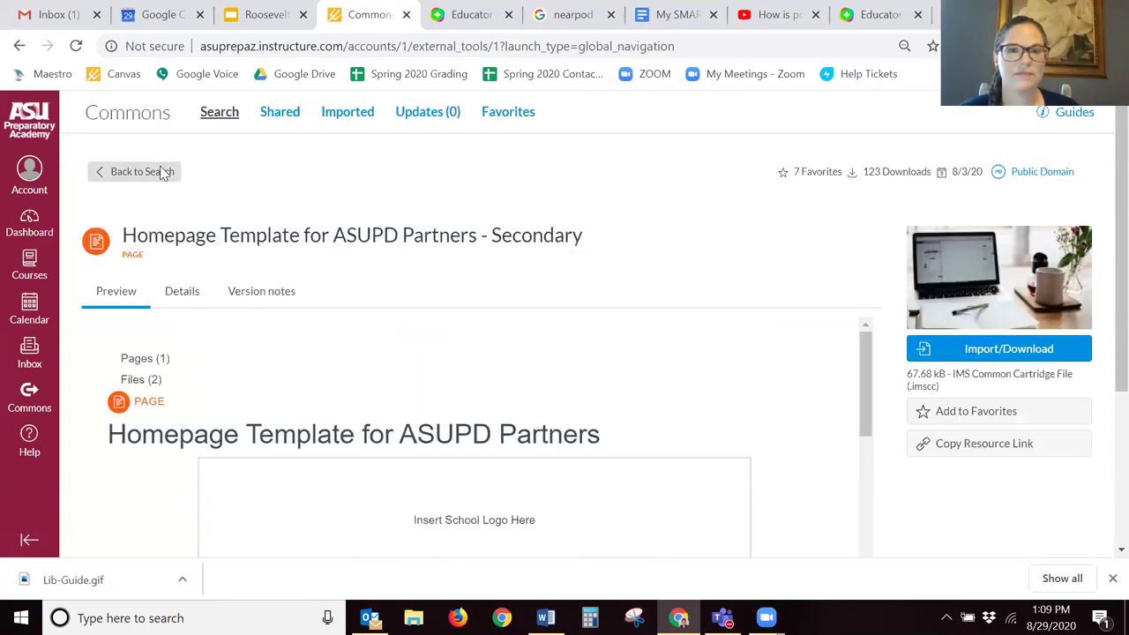
Replace 'asu' with 'elementary' in the search and browse the 16 results.
left_click(141, 171)
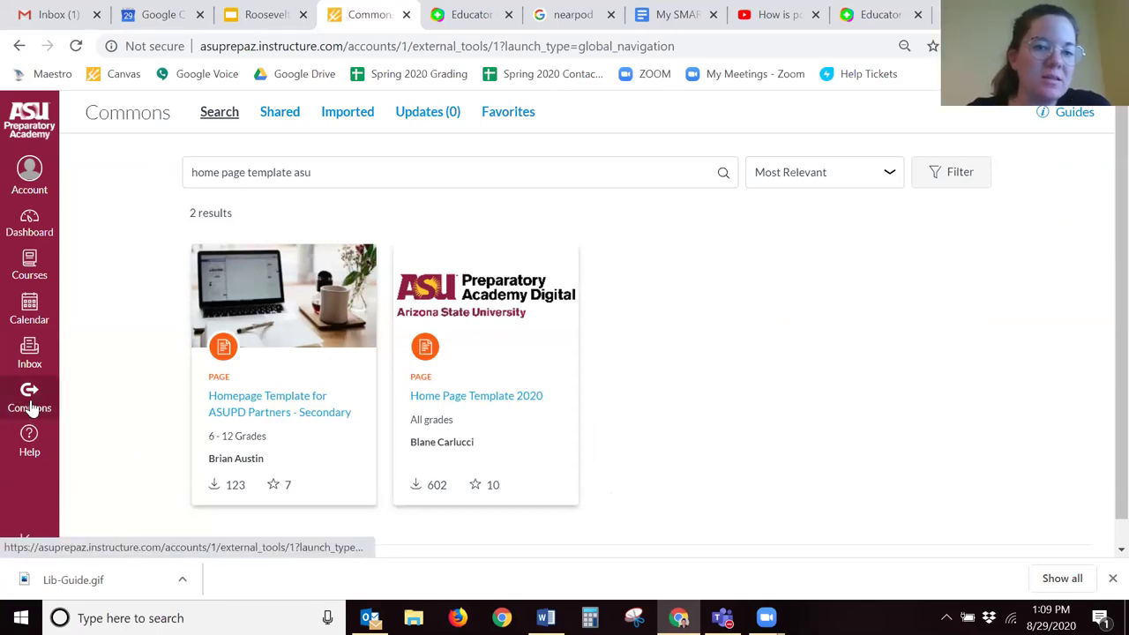
double_click(326, 172)
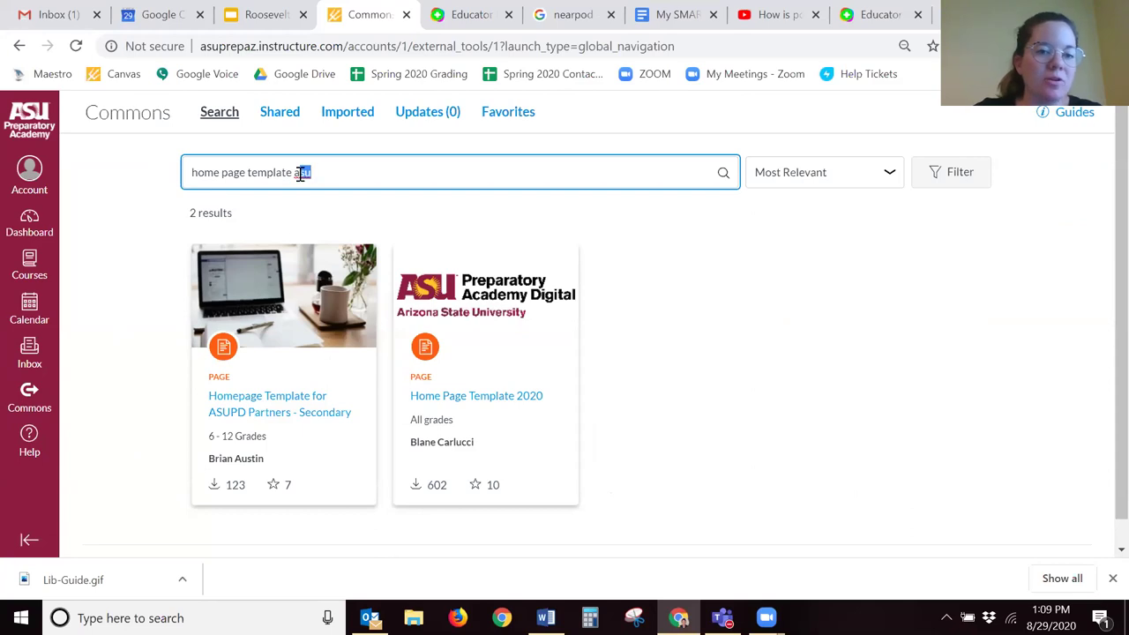
type("elemtary")
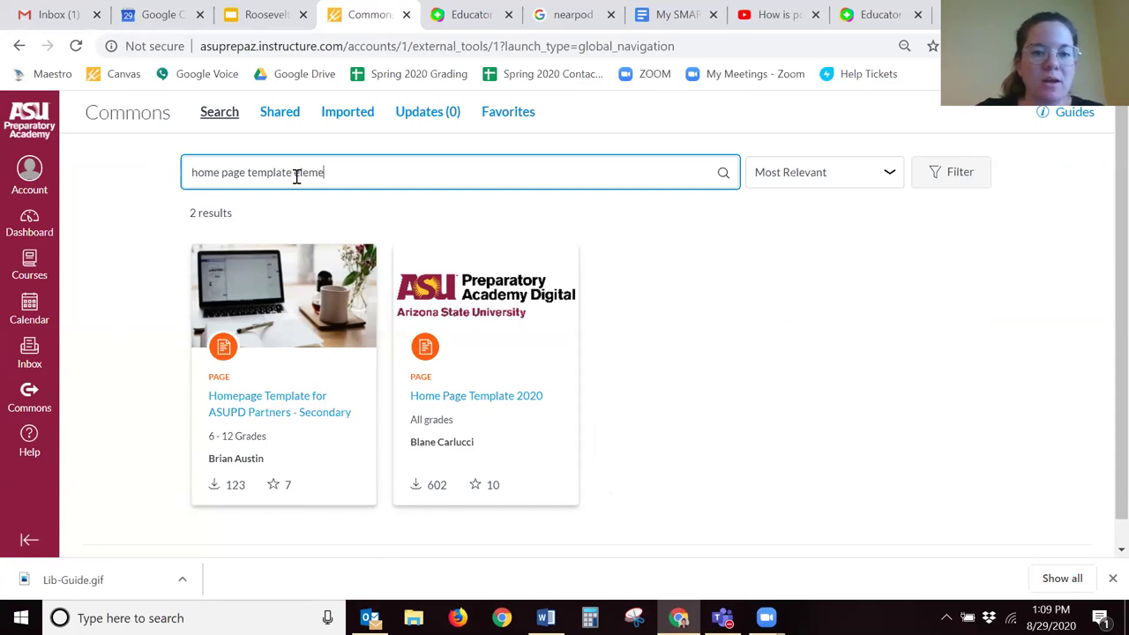
key("BackSpace")
key("BackSpace")
key("BackSpace")
key("BackSpace")
type("entary")
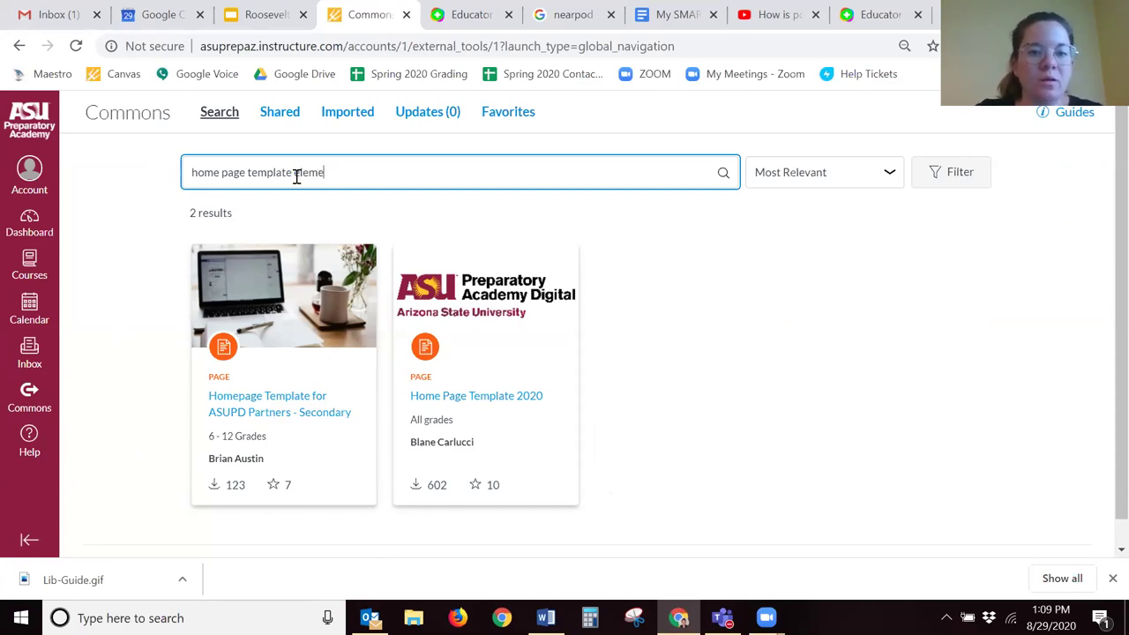
key("Return")
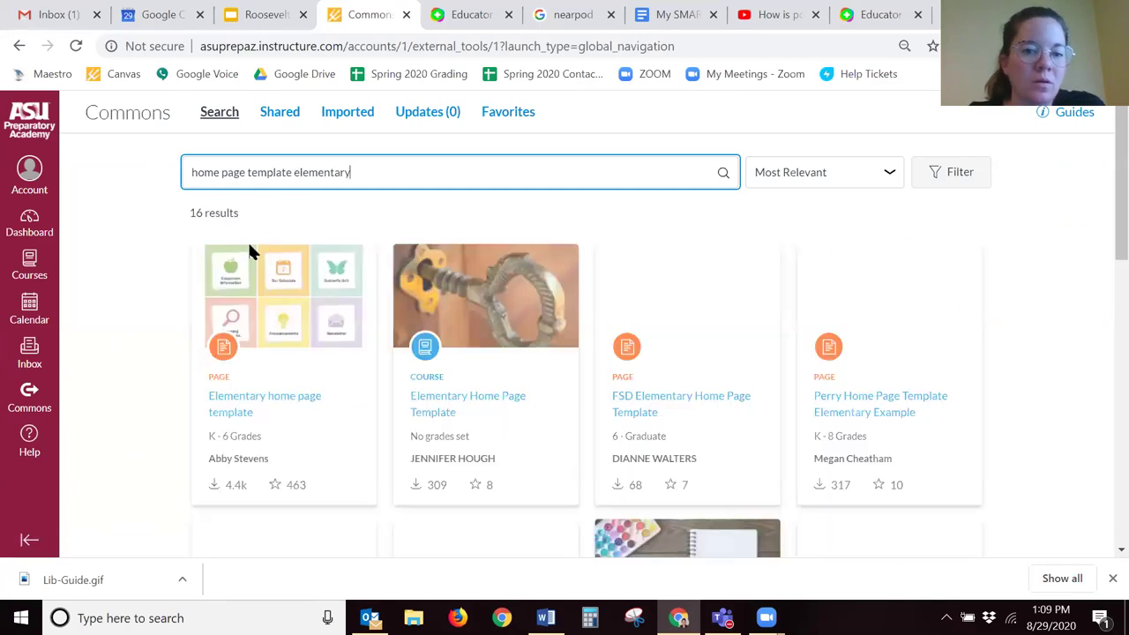
scroll(168, 450, "down", 1)
scroll(170, 449, "down", 1)
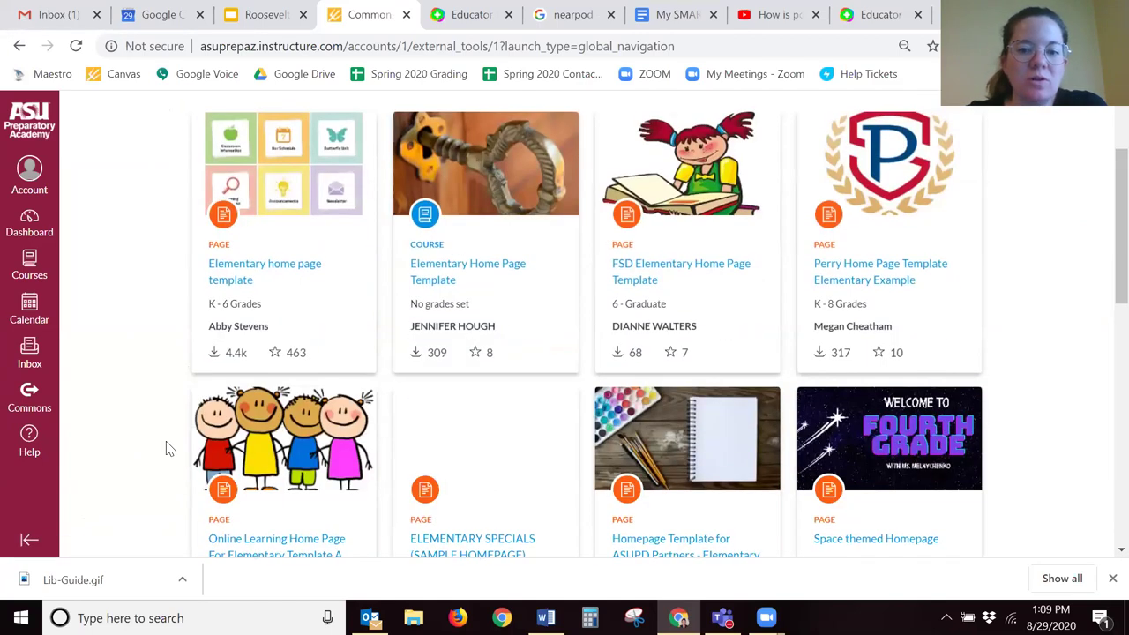
scroll(170, 449, "down", 8)
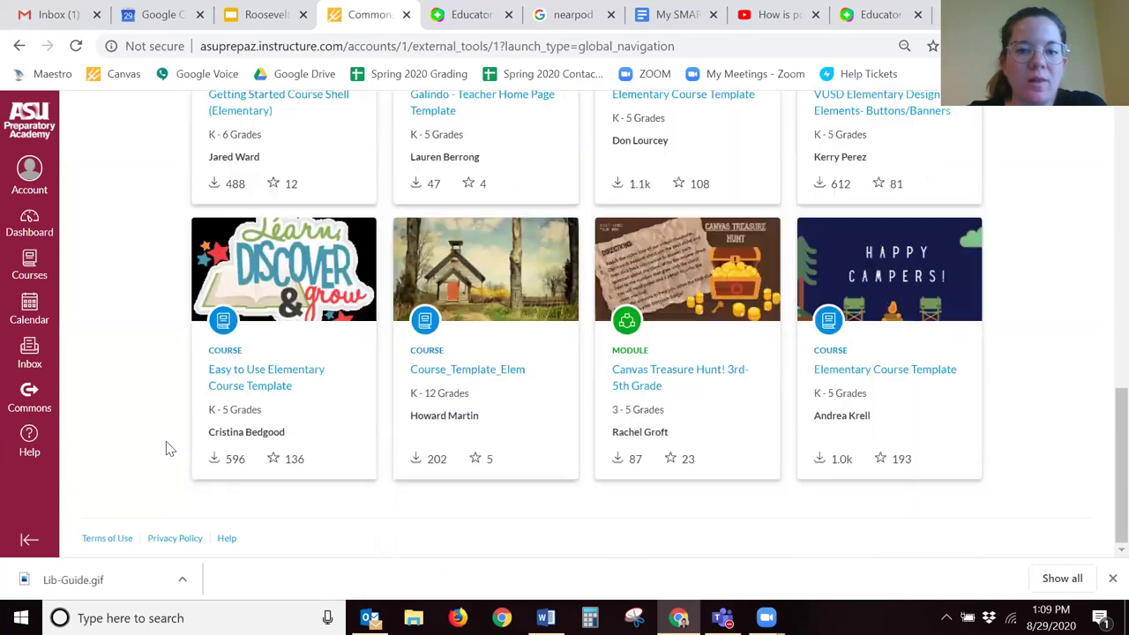
scroll(170, 450, "up", 10)
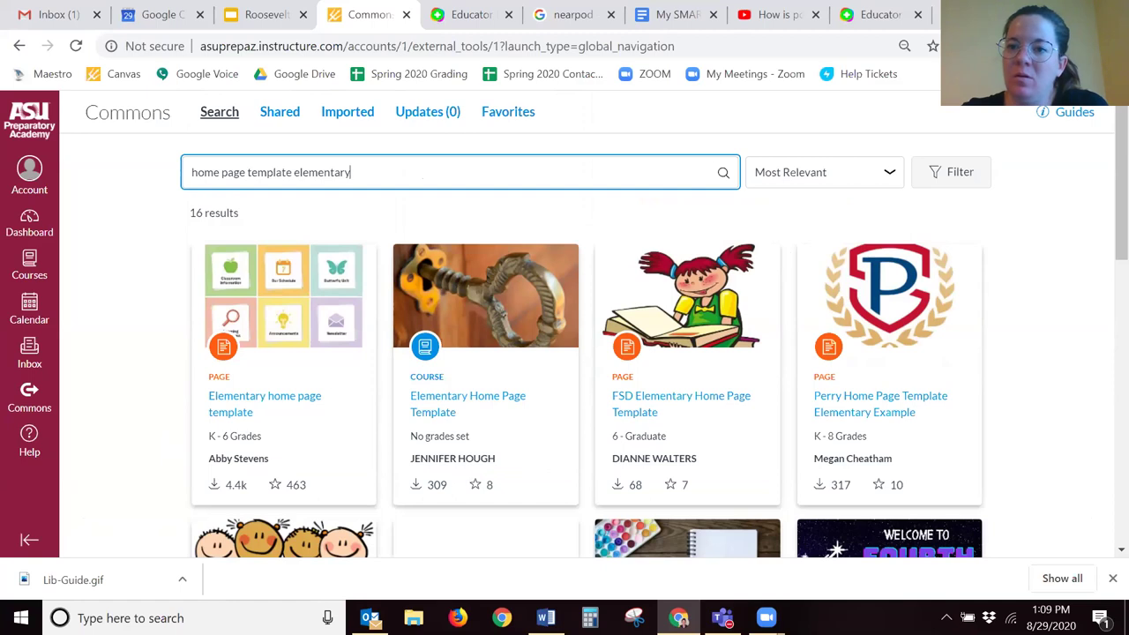
left_click_drag(391, 168, 183, 185)
Rerun the 'home page template asu' search and open Homepage Template for ASUPD Partners - Secondary.
type("ho")
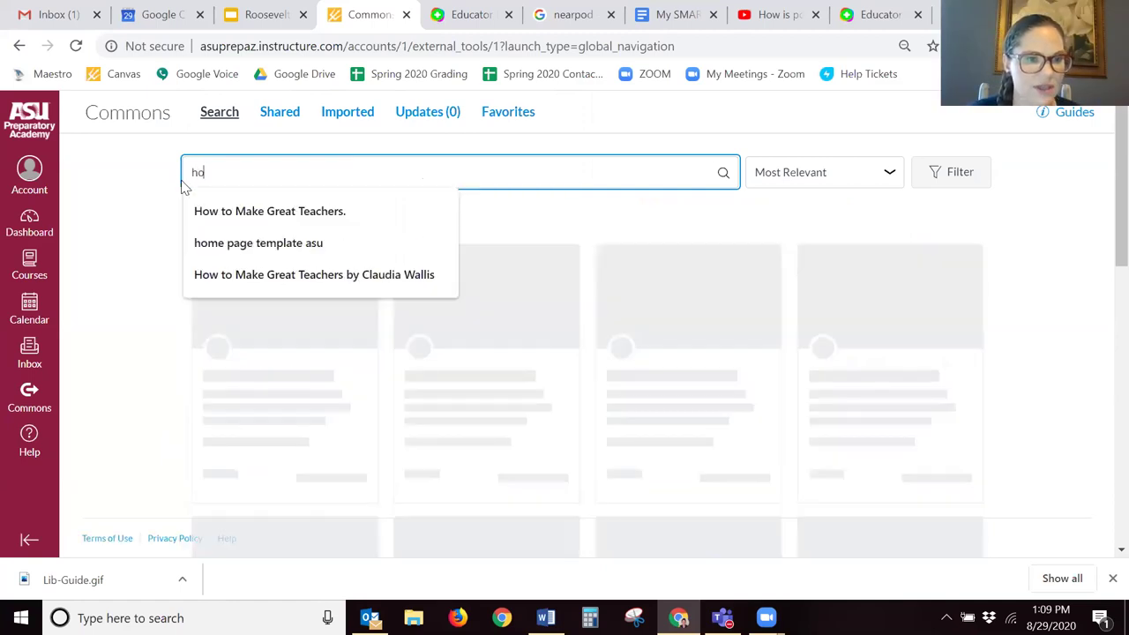
type("me page")
left_click(227, 210)
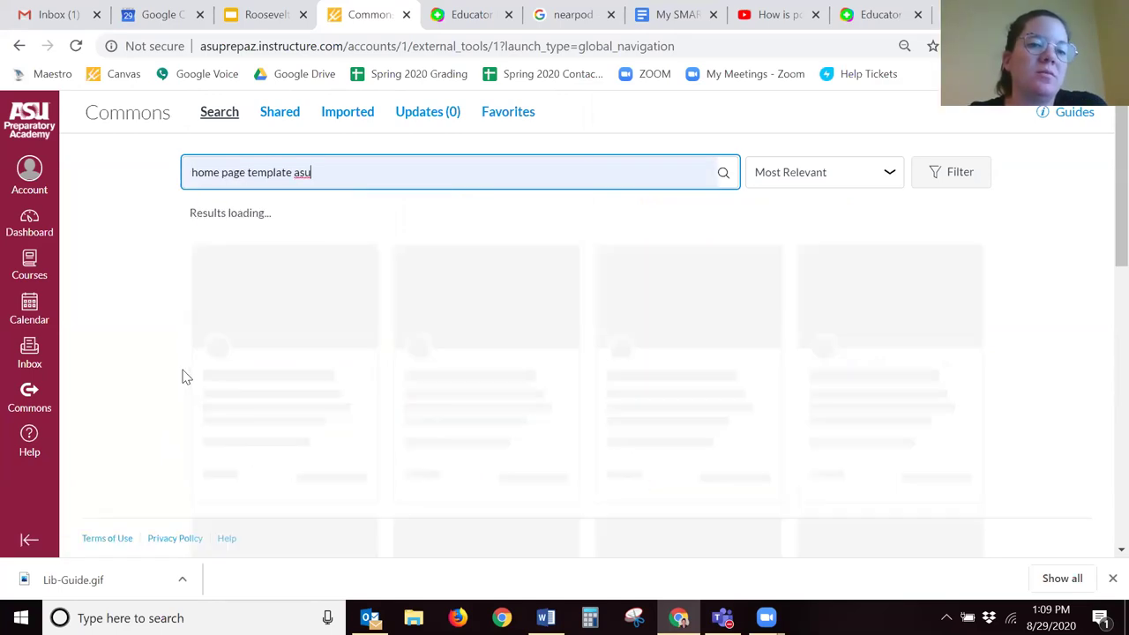
left_click(249, 423)
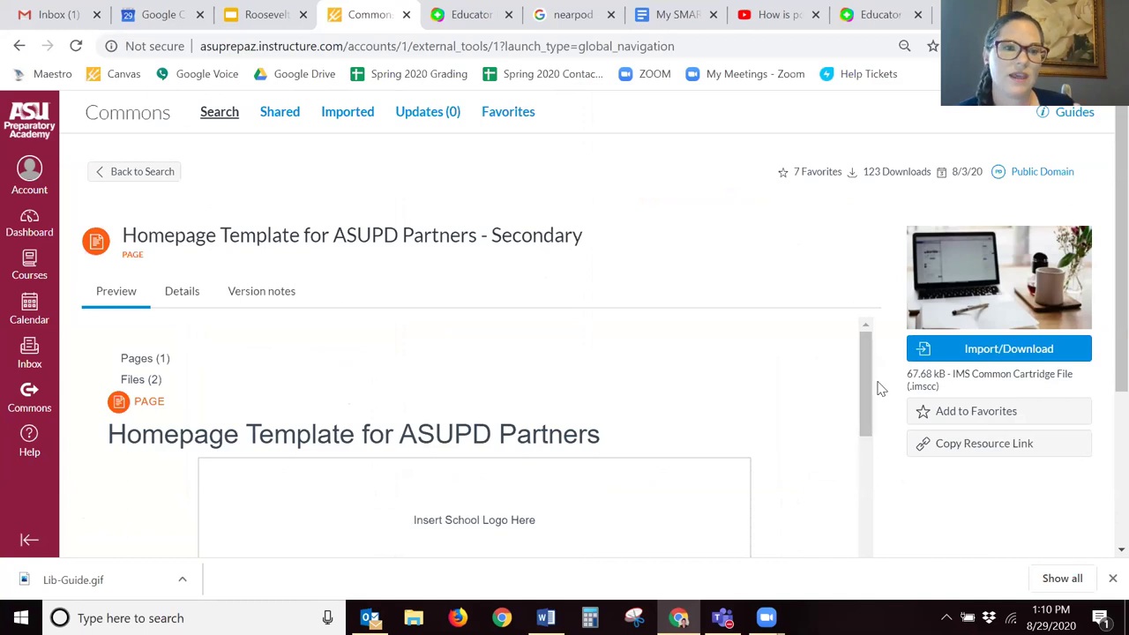
left_click_drag(872, 424, 873, 346)
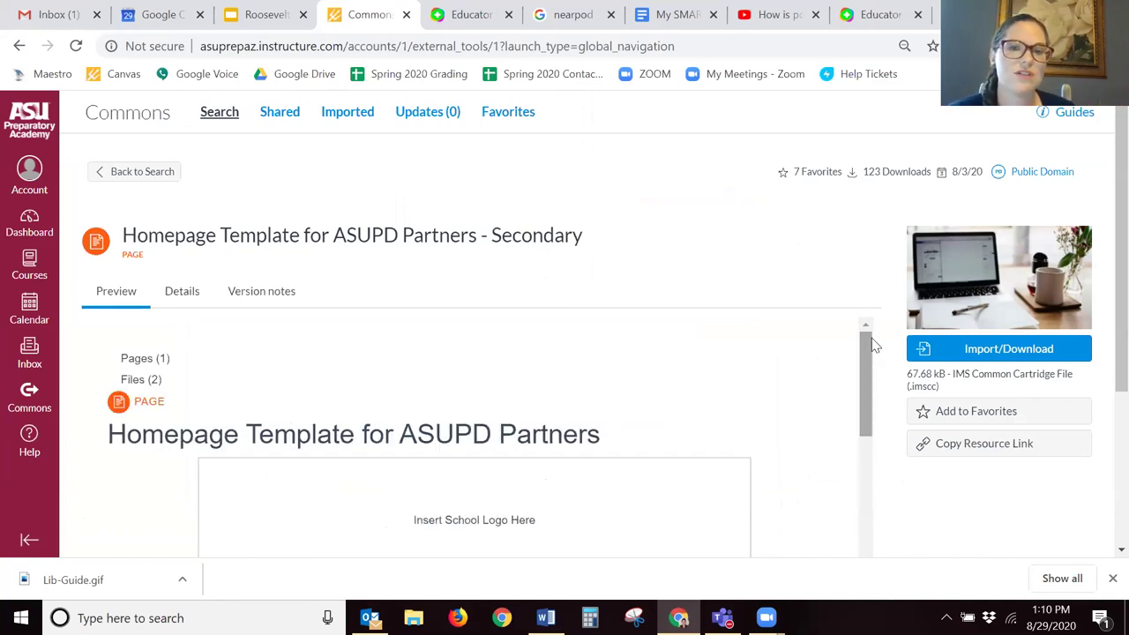
Import the Homepage Template for ASUPD Partners from Commons into the 5th Grade Demo course.
left_click(983, 353)
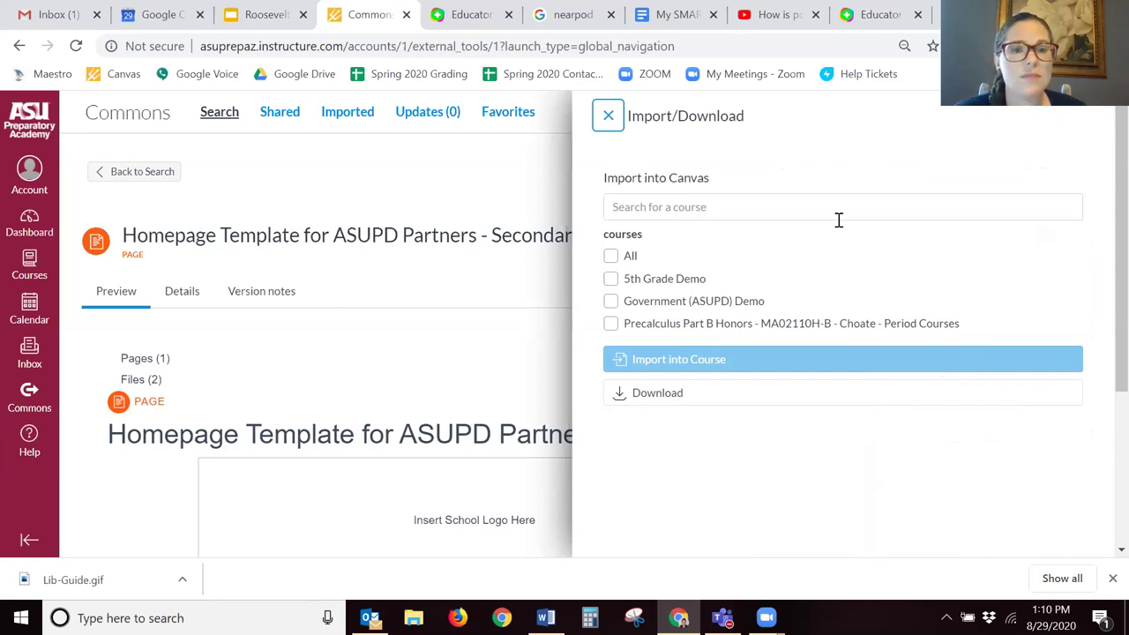
left_click(611, 280)
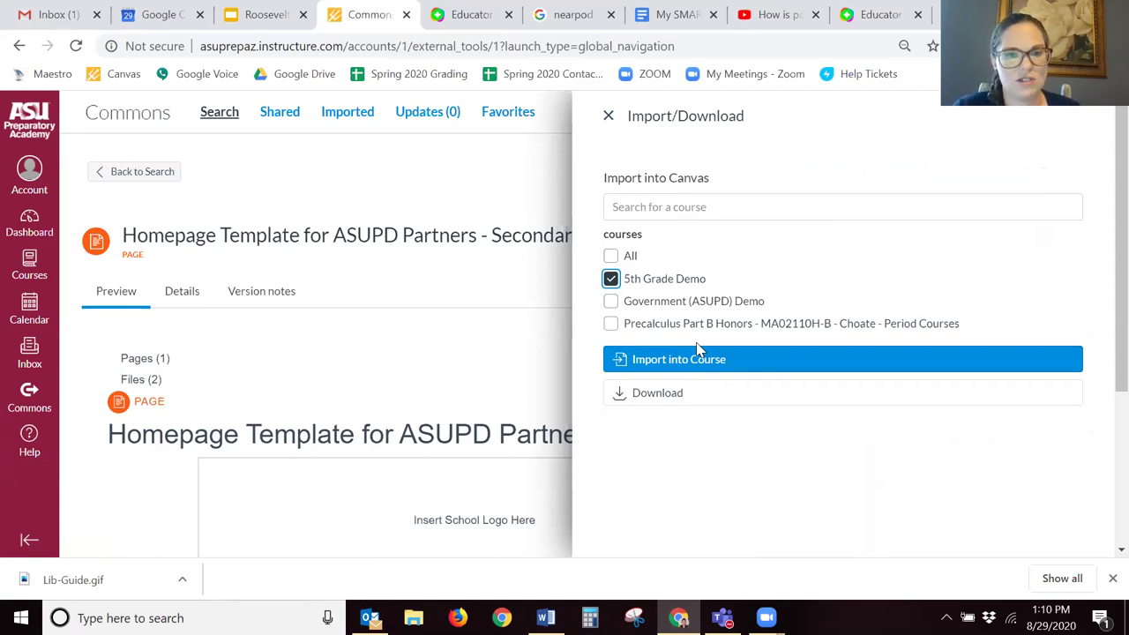
left_click(699, 368)
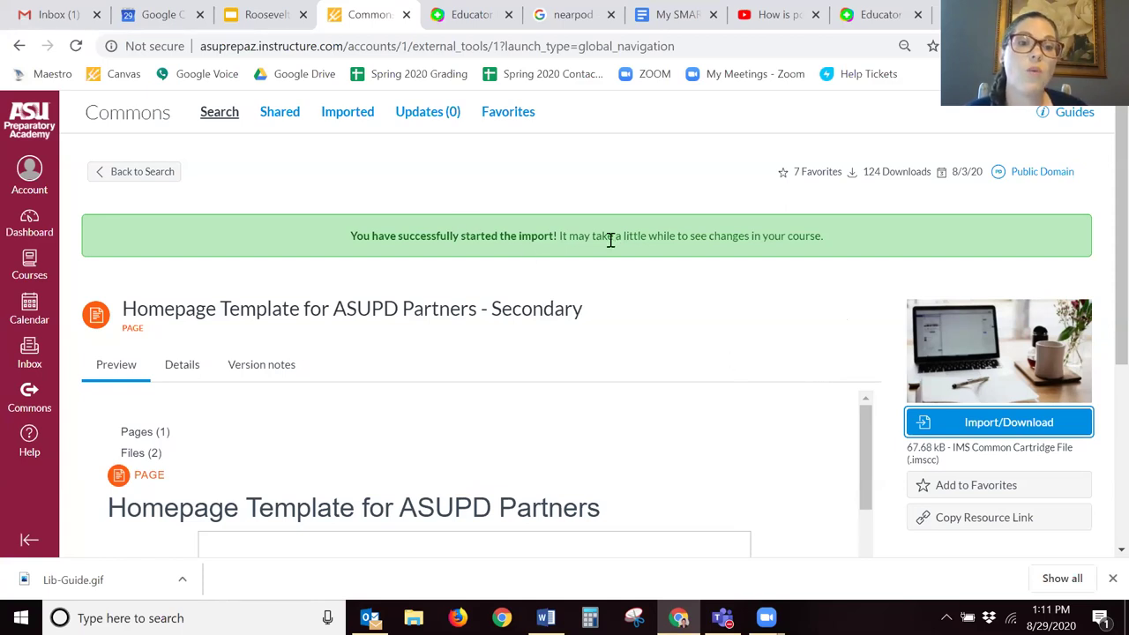
Go to the 5th Grade Demo course, look over its home page, and open its Pages.
left_click(40, 271)
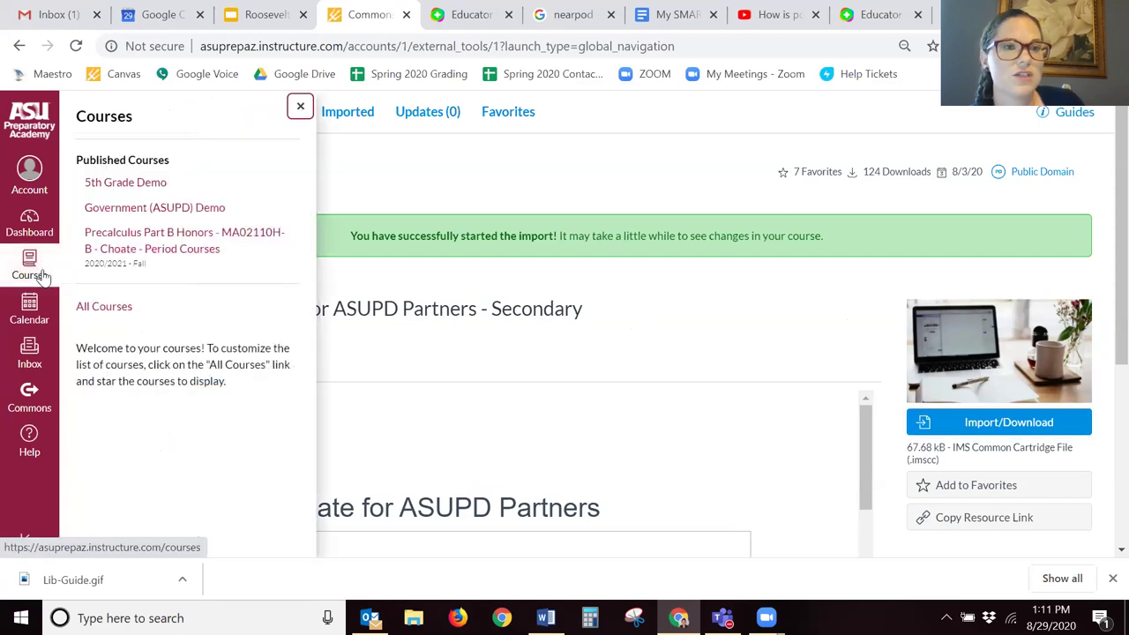
left_click(146, 189)
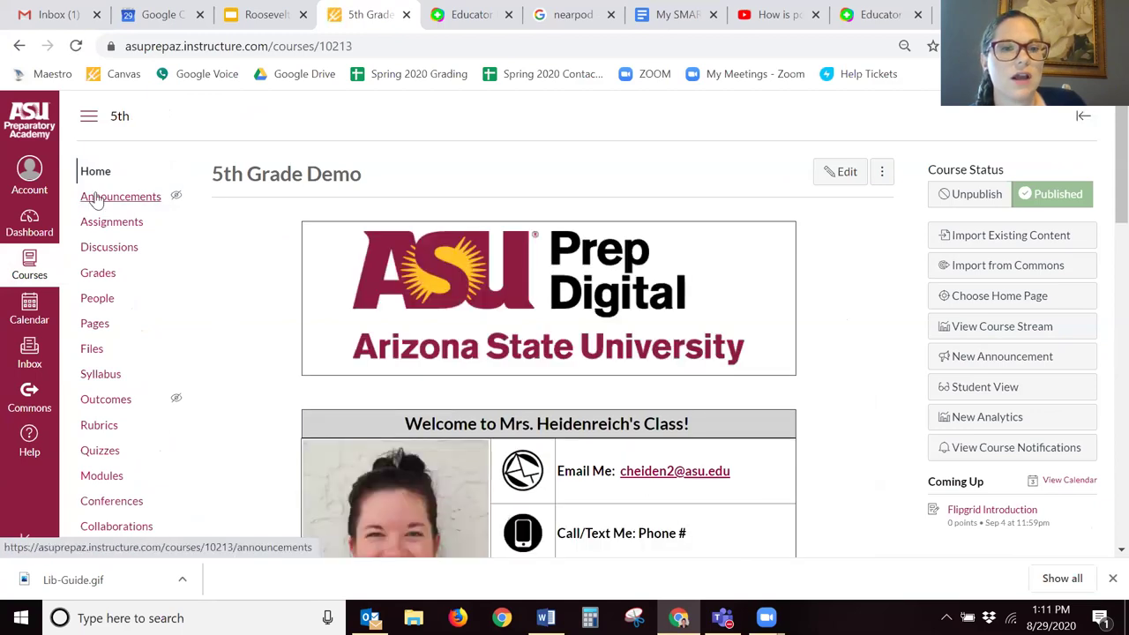
scroll(247, 378, "down", 10)
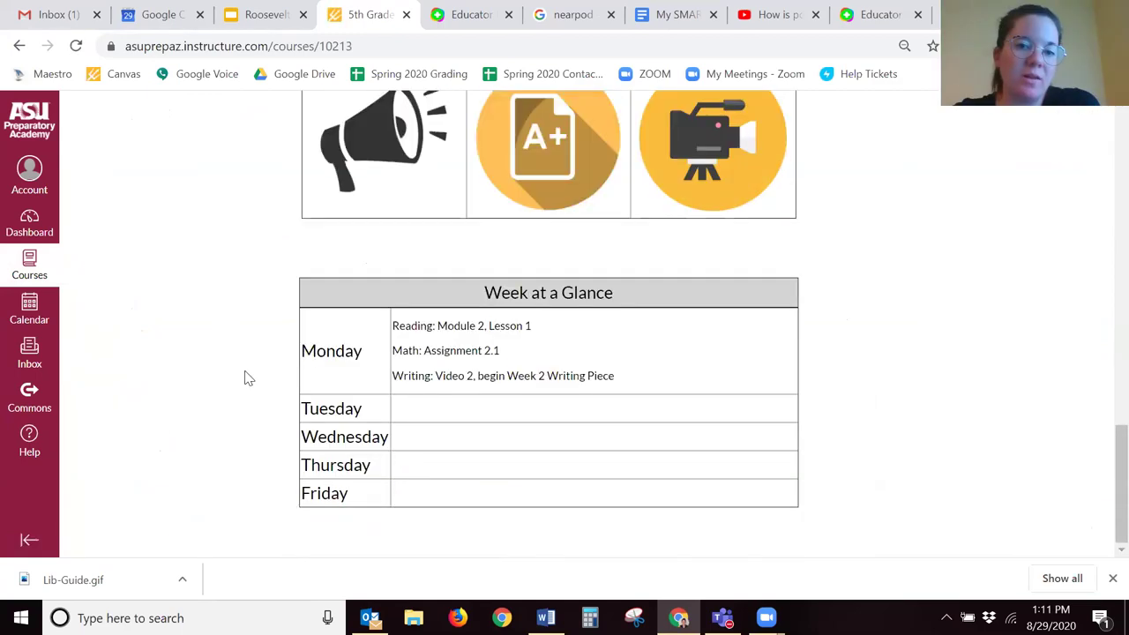
scroll(247, 378, "up", 9)
scroll(247, 378, "down", 10)
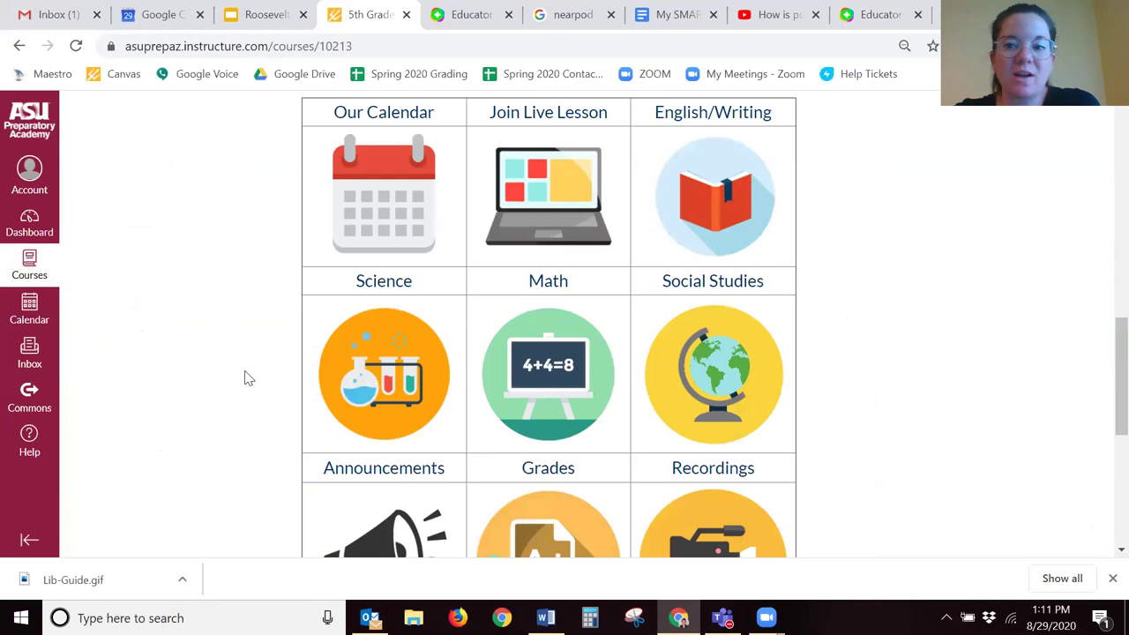
scroll(247, 378, "up", 15)
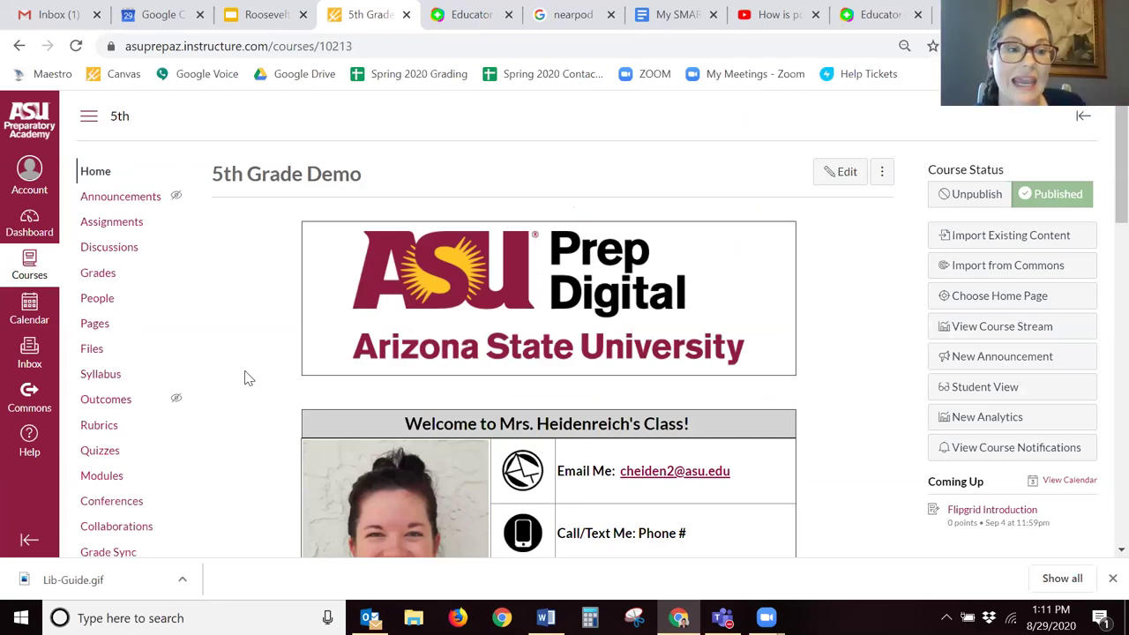
left_click(113, 326)
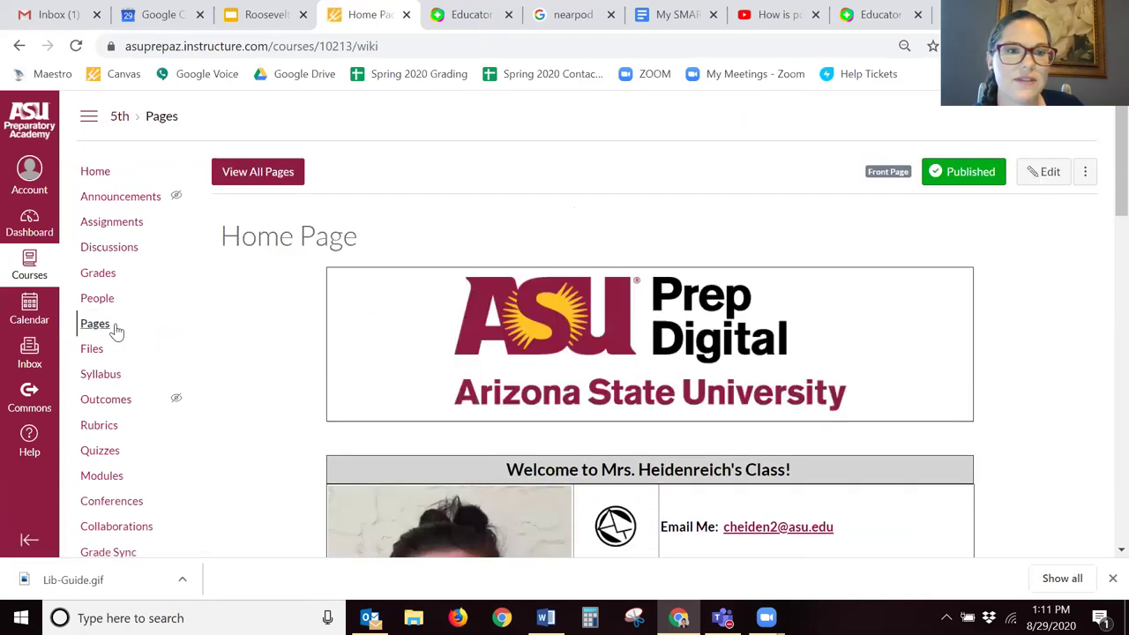
From the full pages list, open and scroll through the imported Homepage Template for ASUPD Partners page.
left_click(245, 177)
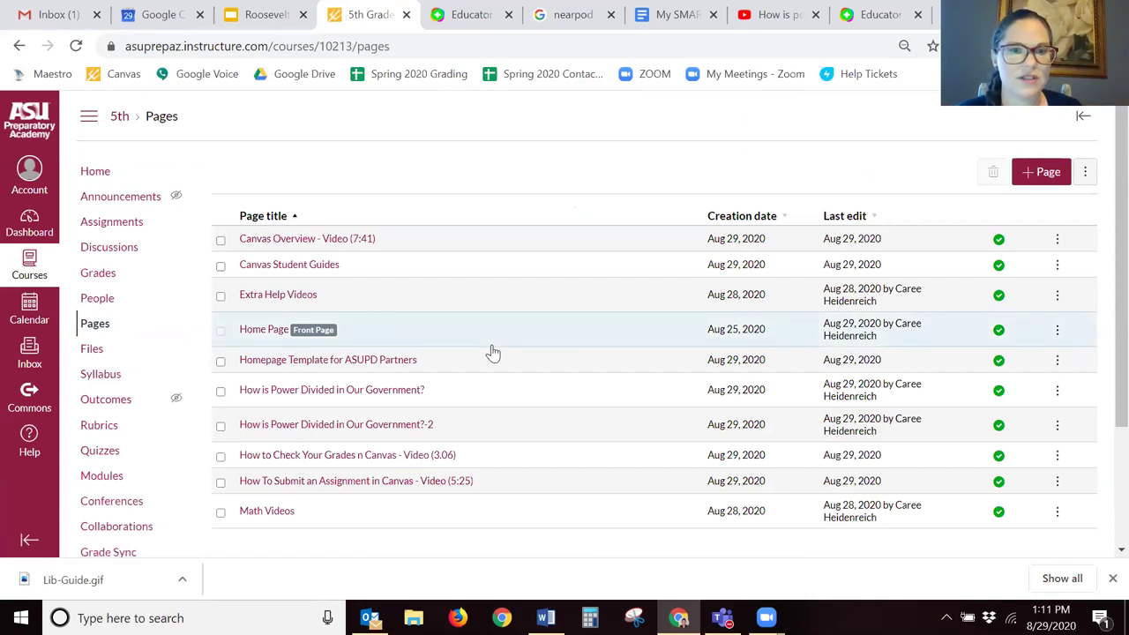
scroll(493, 353, "down", 1)
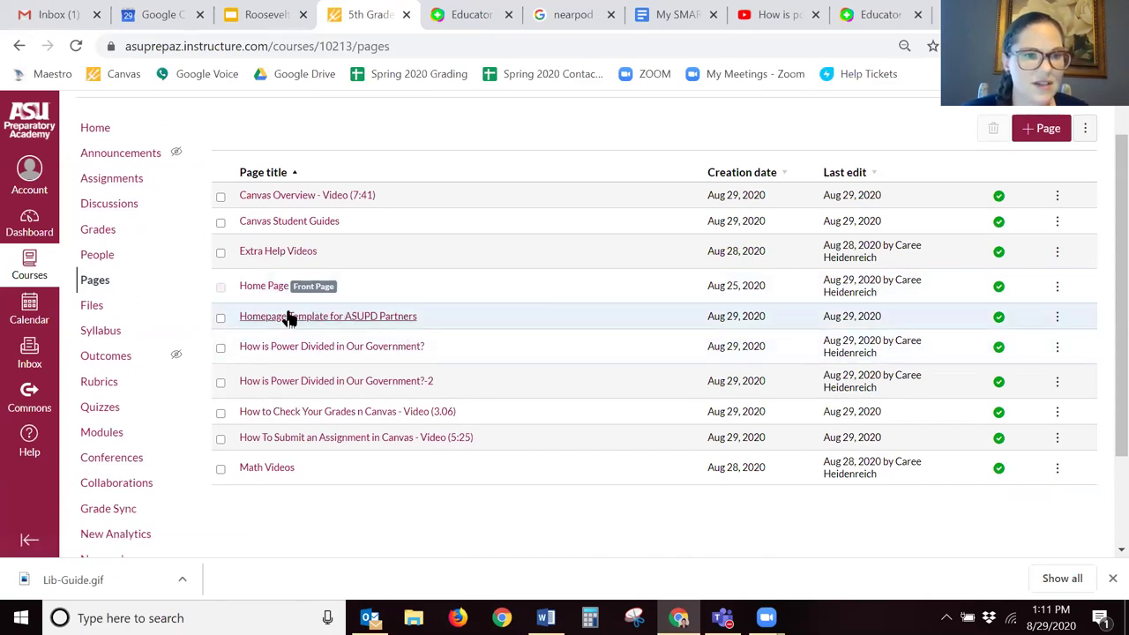
left_click(340, 325)
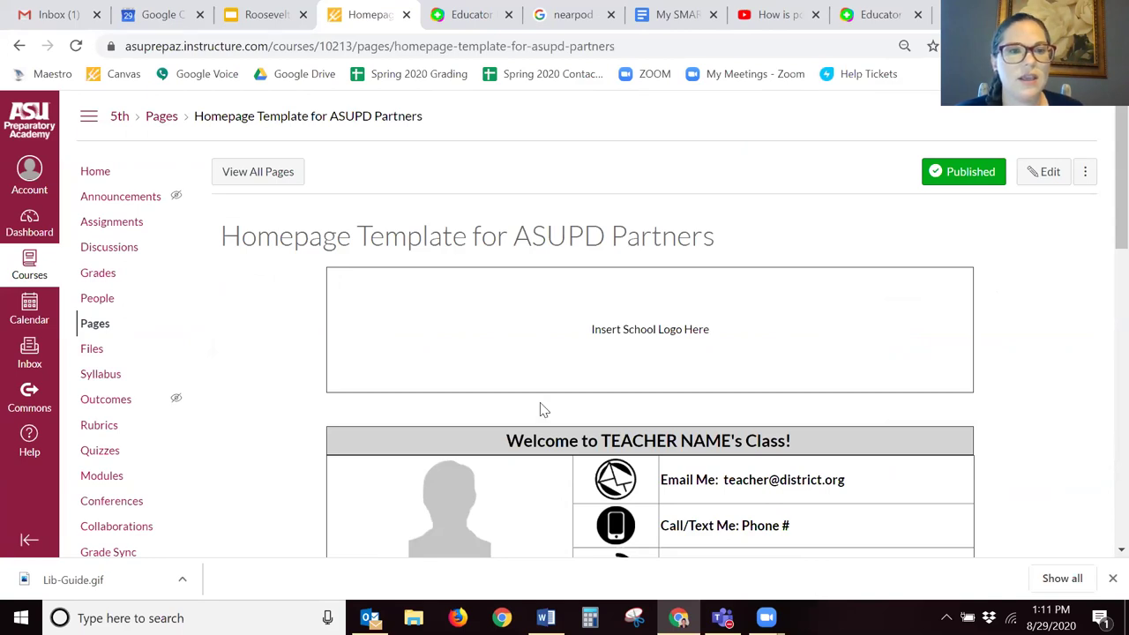
scroll(540, 408, "down", 7)
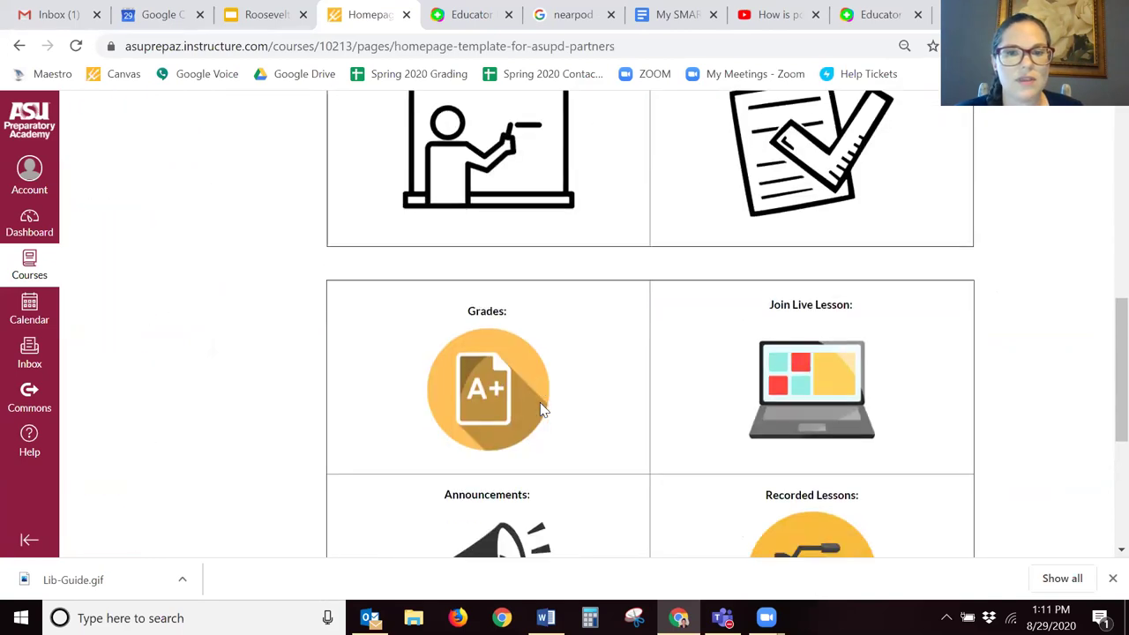
scroll(543, 408, "down", 4)
scroll(542, 408, "up", 4)
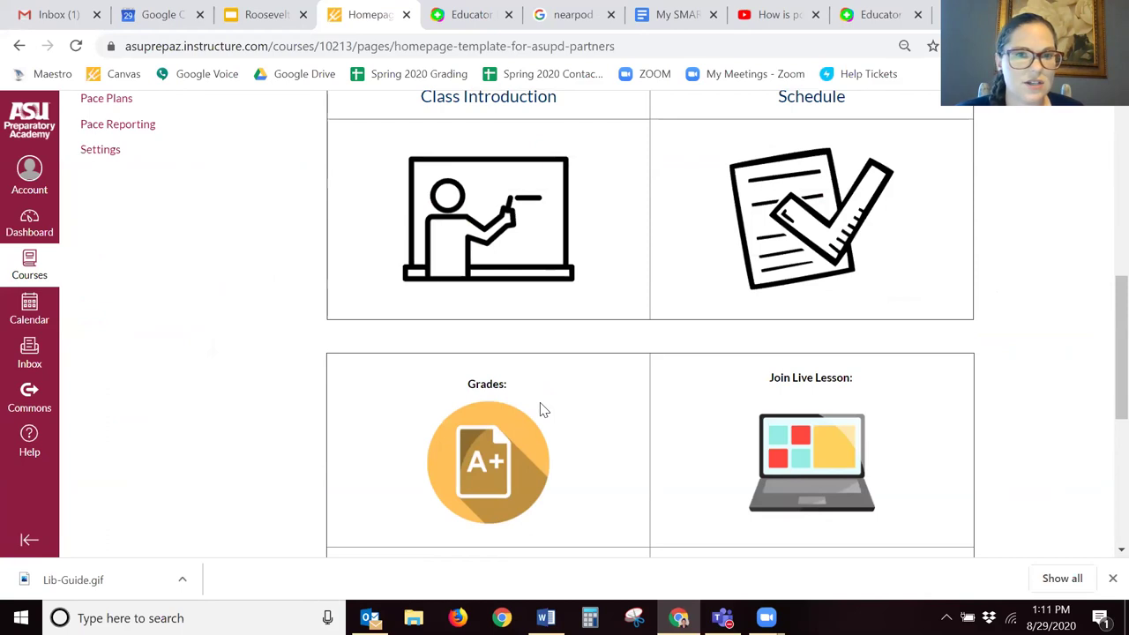
scroll(543, 408, "up", 3)
scroll(543, 408, "up", 2)
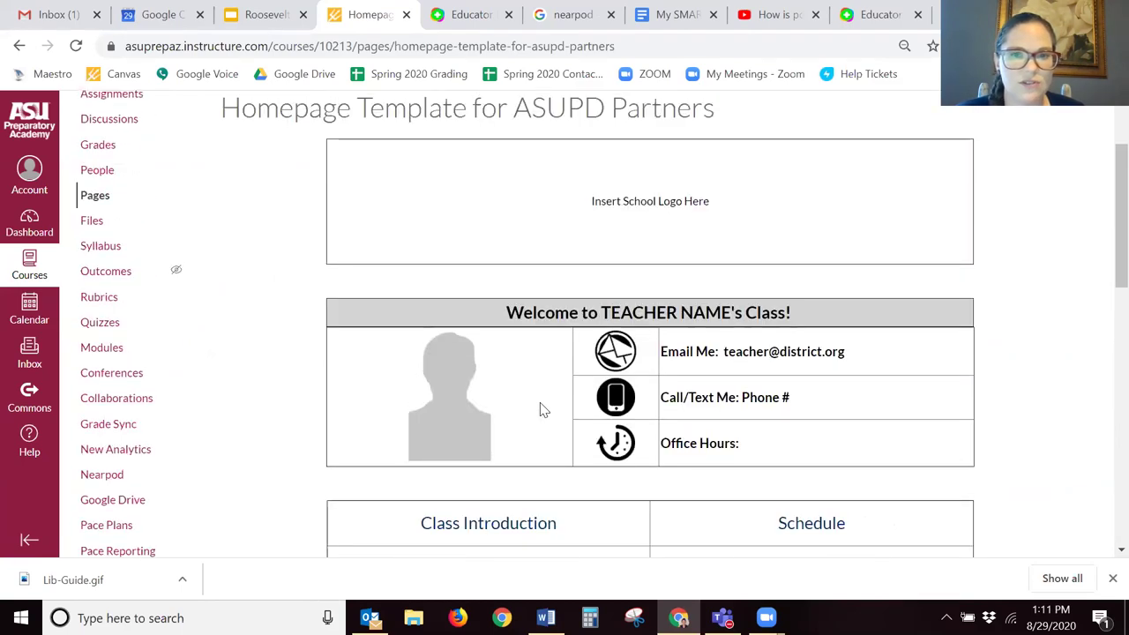
scroll(543, 408, "up", 2)
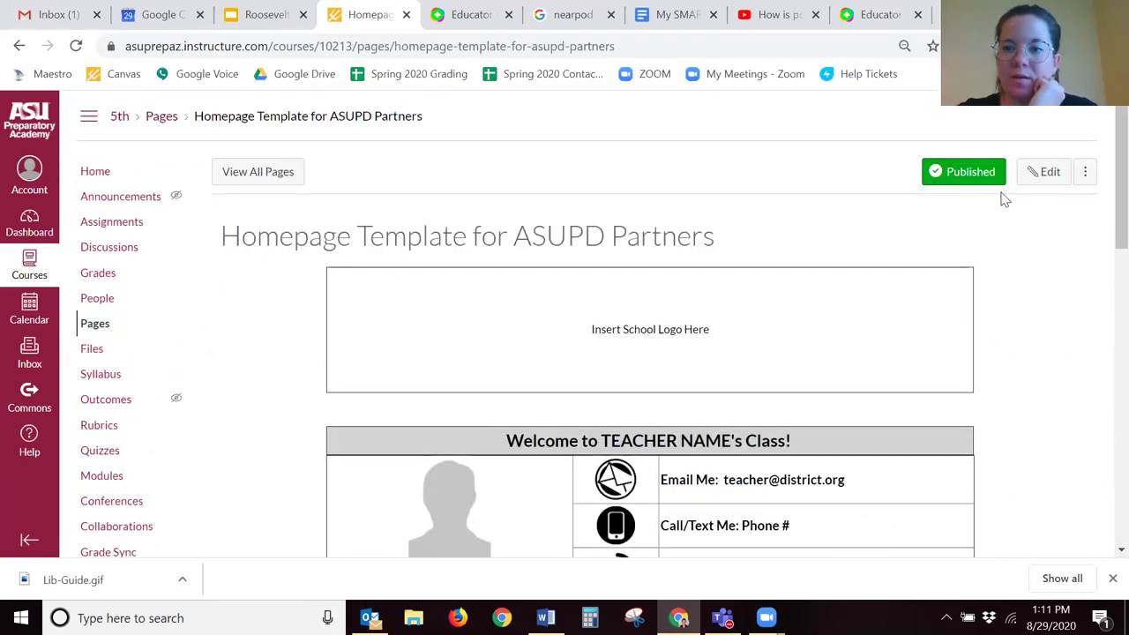
Review the template in the editor with a taller editing area, then return to Commons.
left_click(1055, 171)
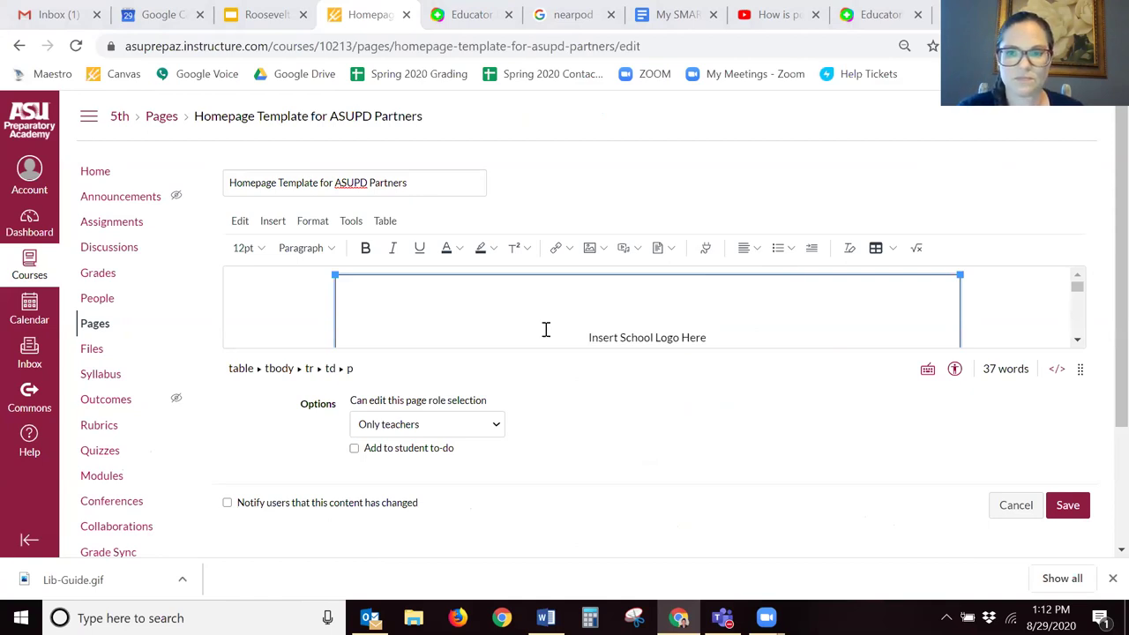
scroll(549, 328, "down", 2)
scroll(551, 329, "down", 3)
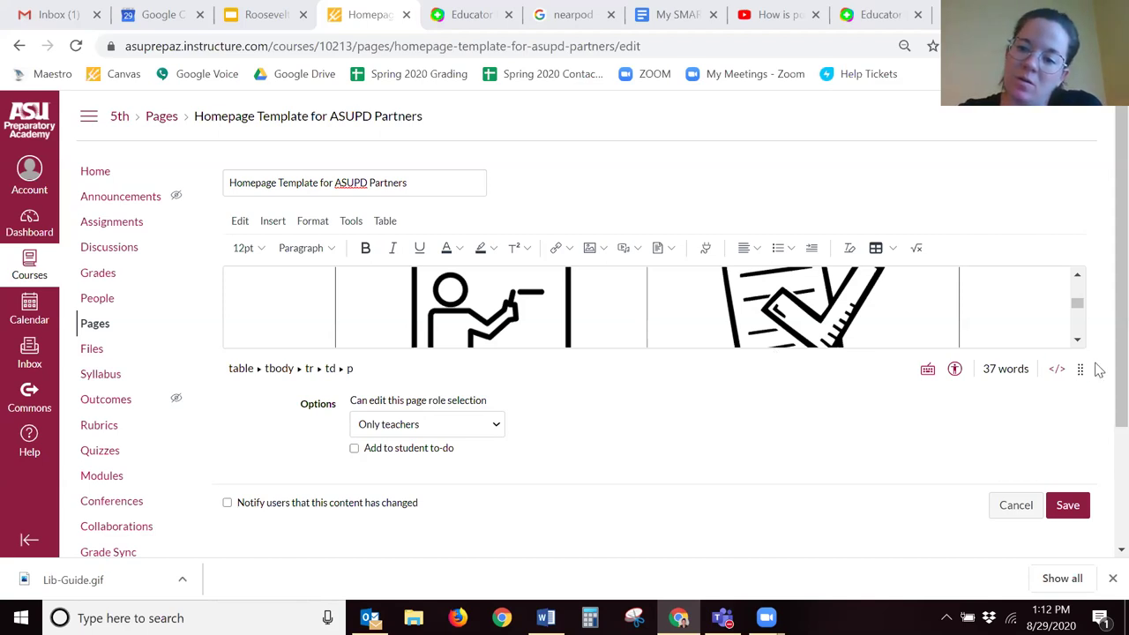
left_click_drag(1080, 370, 1082, 529)
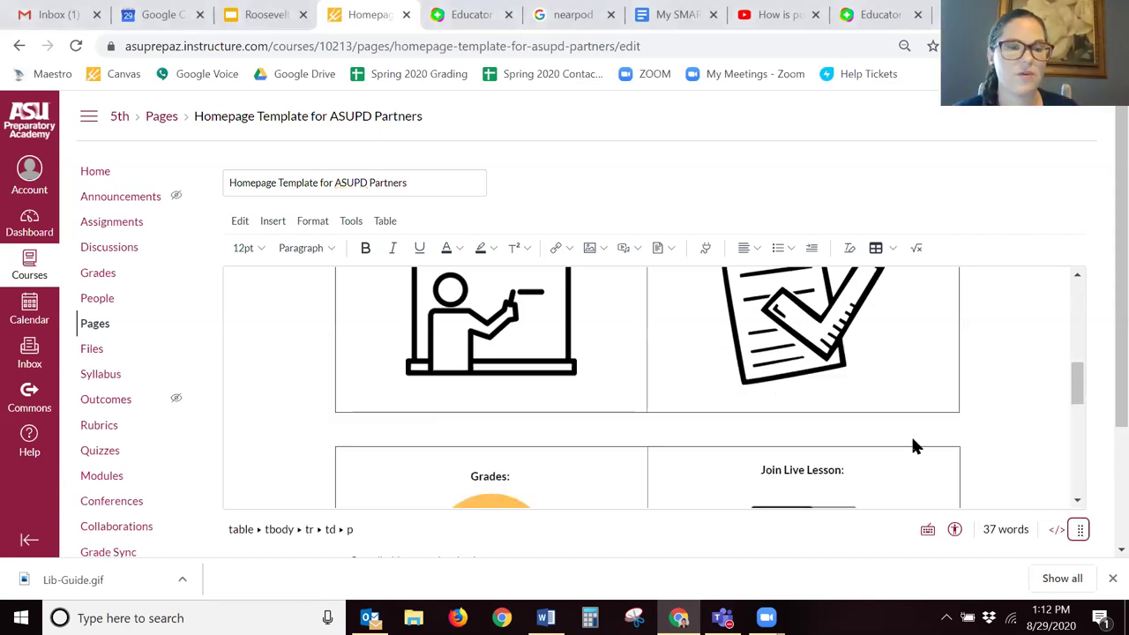
scroll(914, 443, "up", 5)
scroll(913, 439, "down", 6)
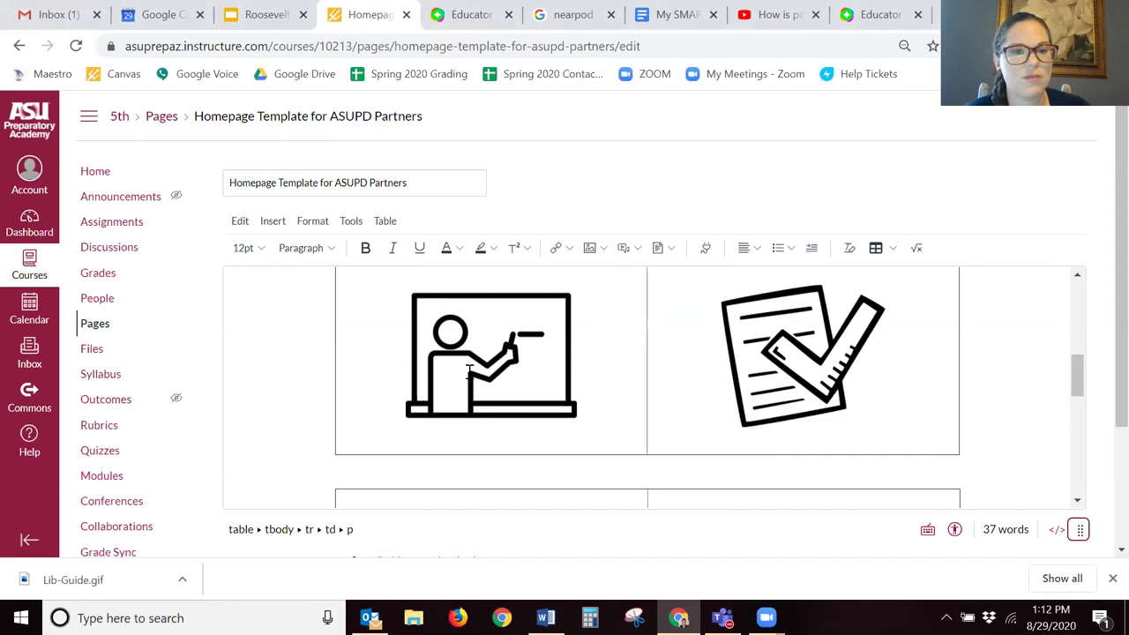
scroll(340, 415, "down", 1)
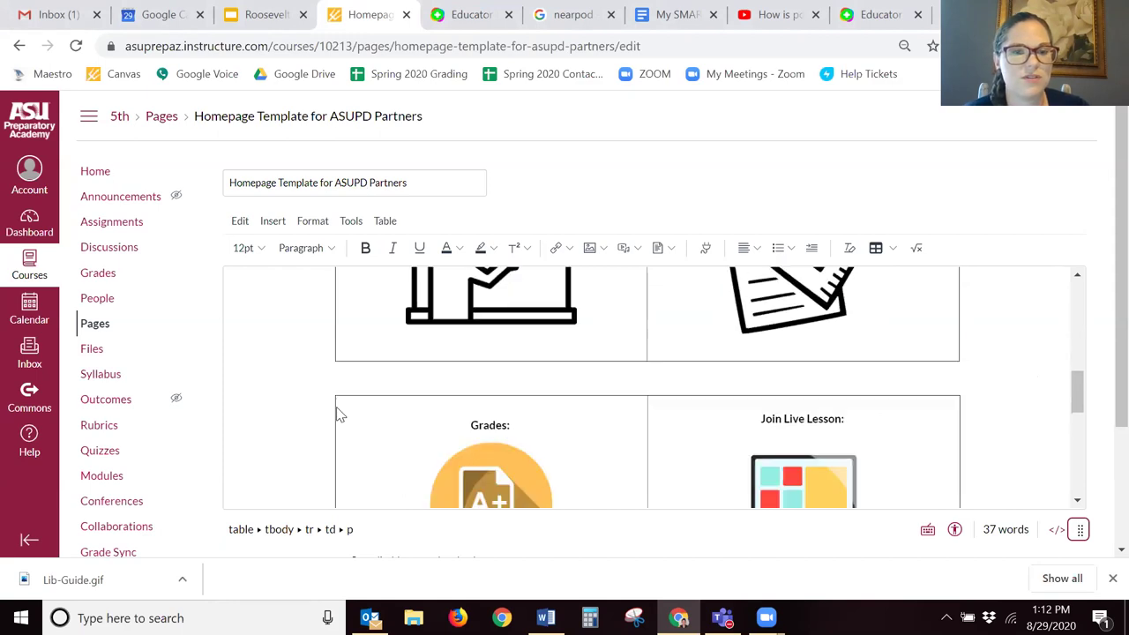
left_click(42, 415)
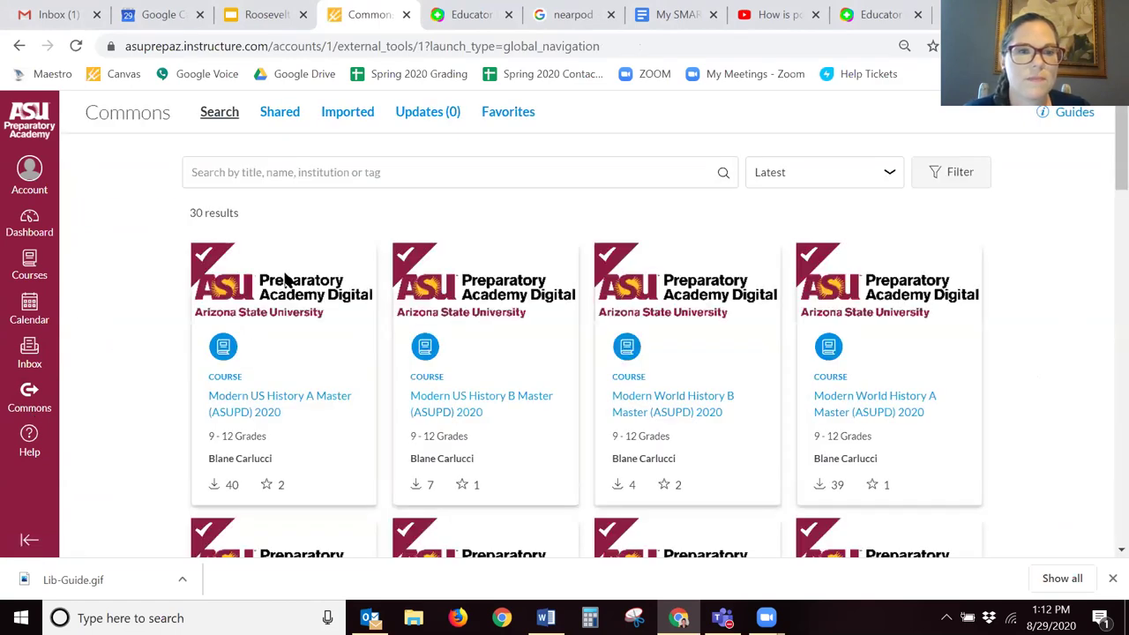
Turn off the Only ASU Preparatory Academy Approved Resources filter in Commons.
left_click(953, 174)
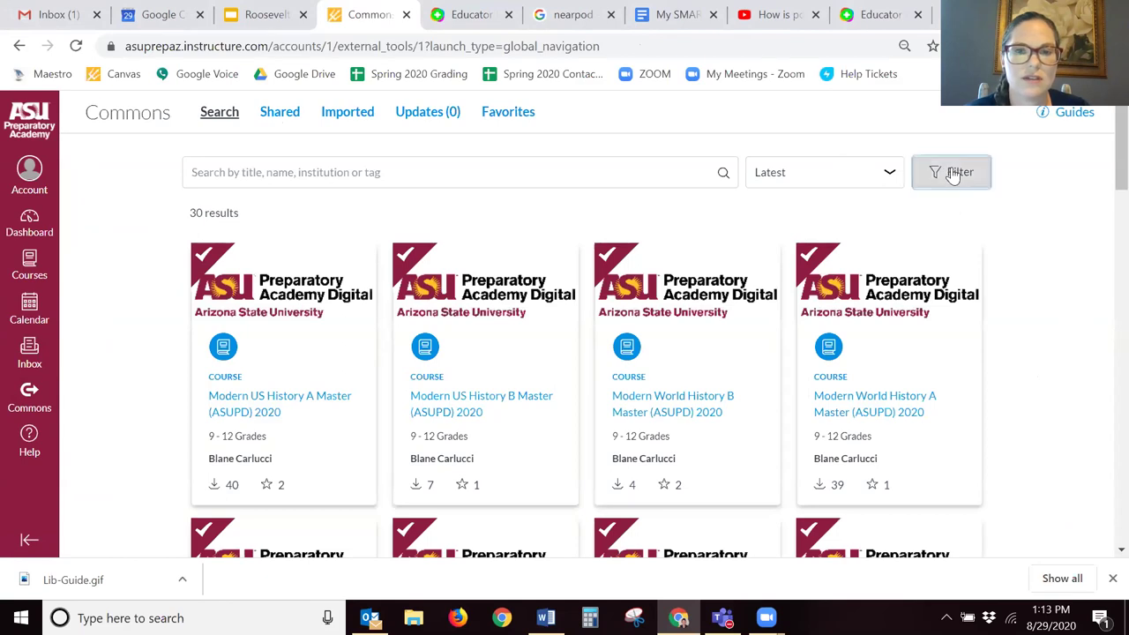
left_click(607, 170)
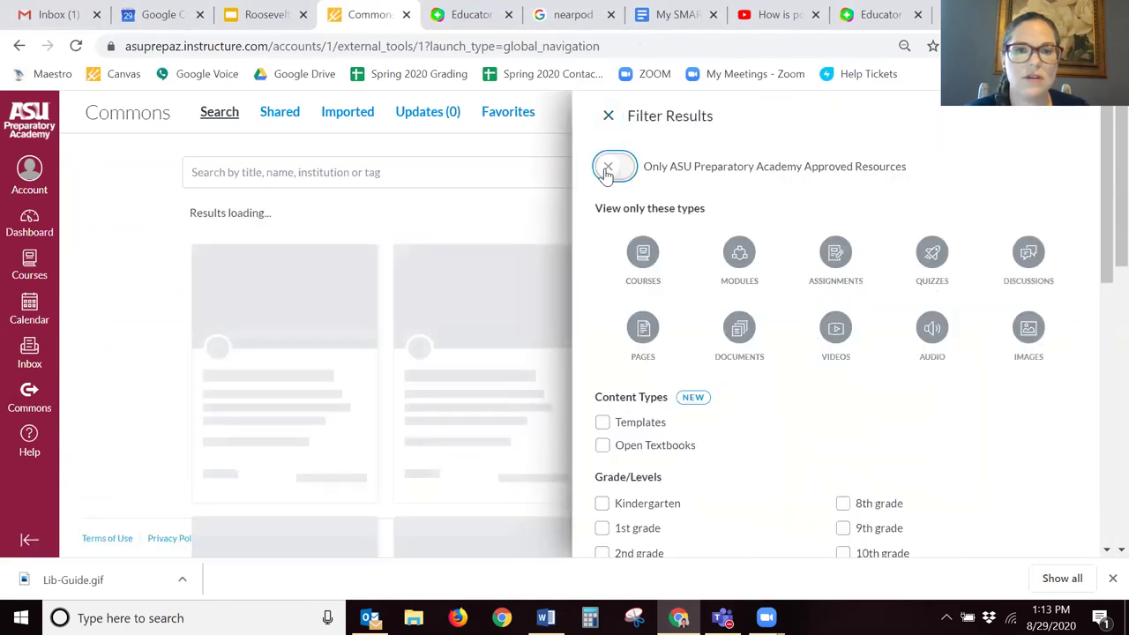
left_click(403, 222)
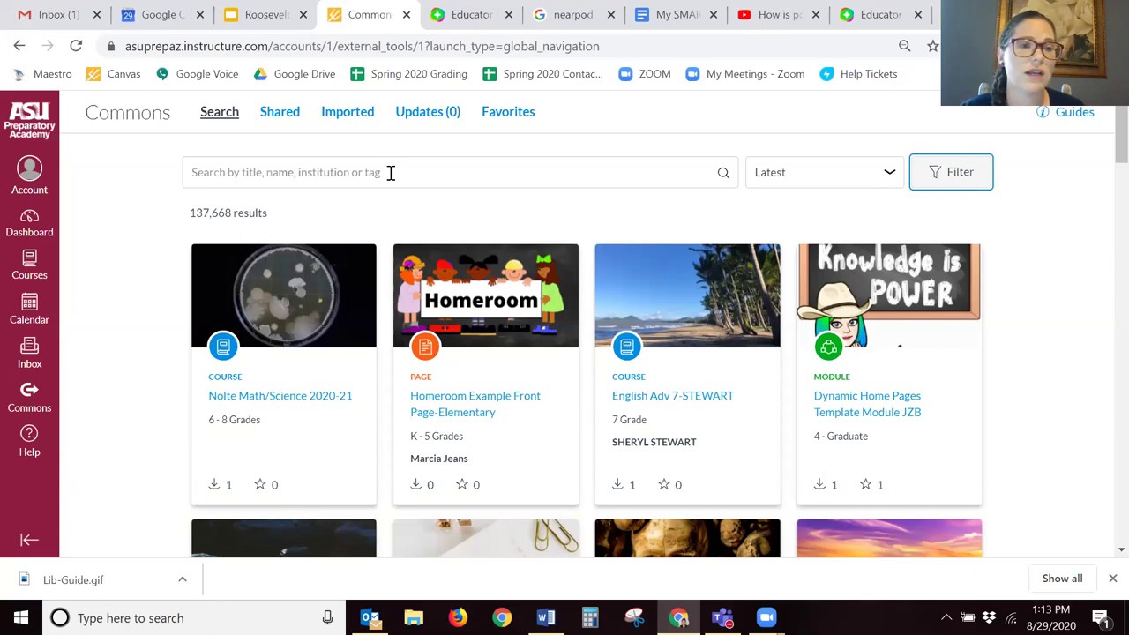
Search Commons for 'Introduction to Canvas' and scroll through the 172 results.
left_click(391, 172)
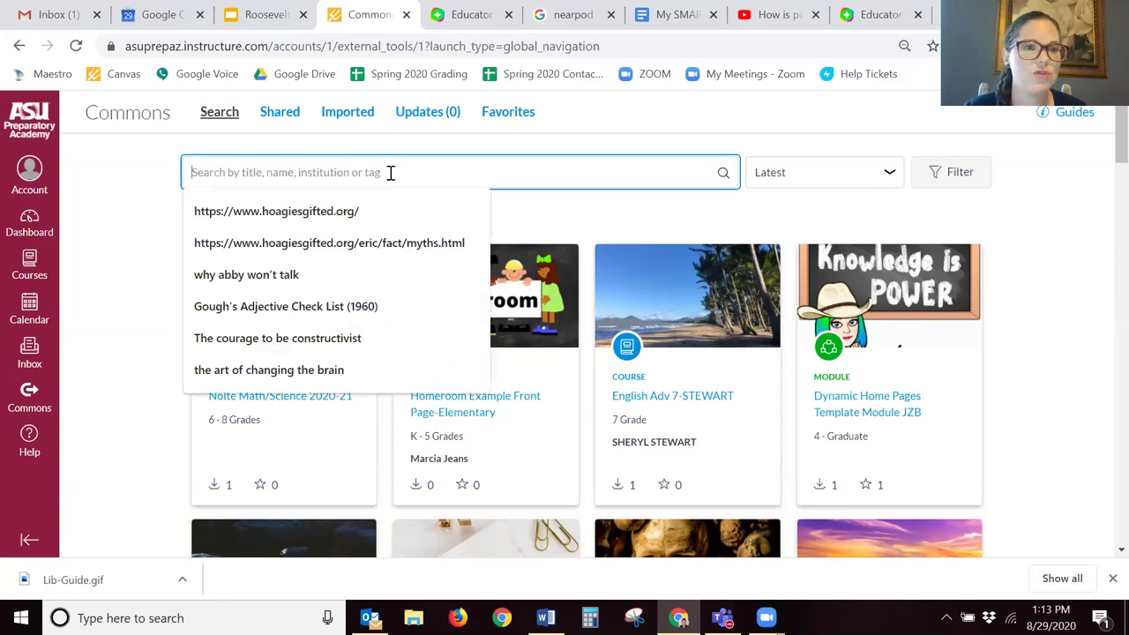
type("inntro")
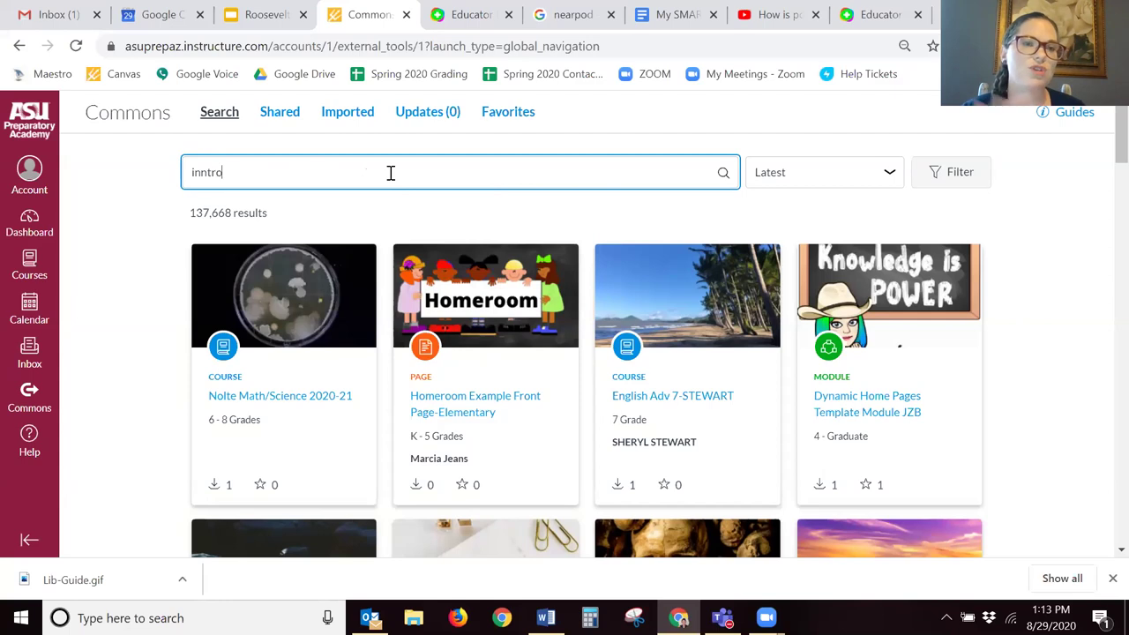
key("BackSpace")
key("BackSpace")
type("tro")
left_click(264, 211)
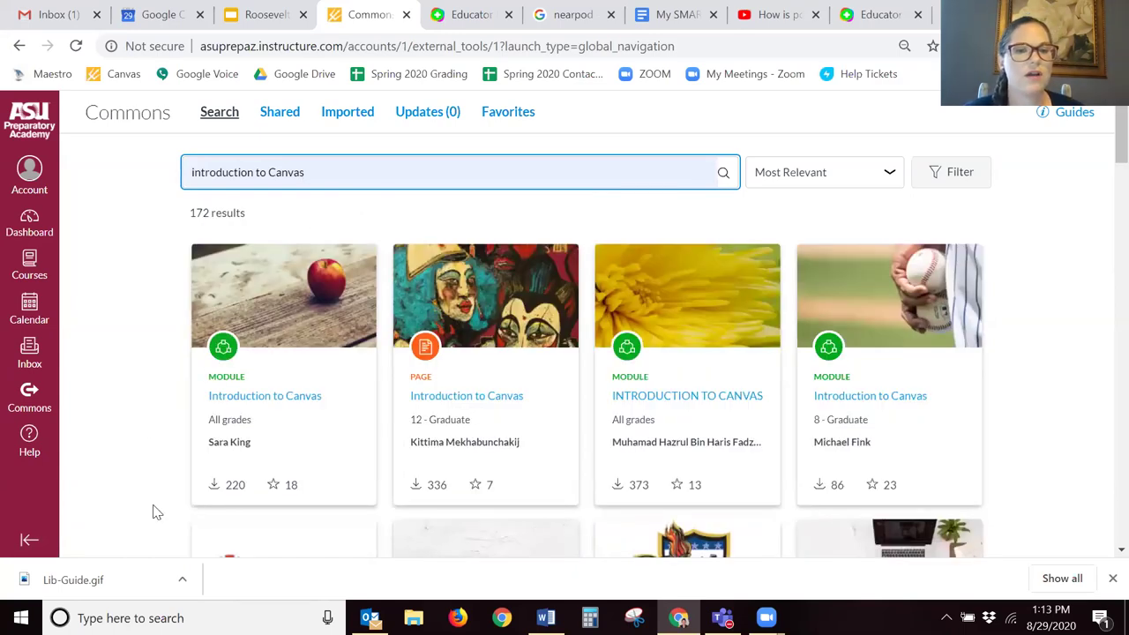
scroll(154, 512, "down", 3)
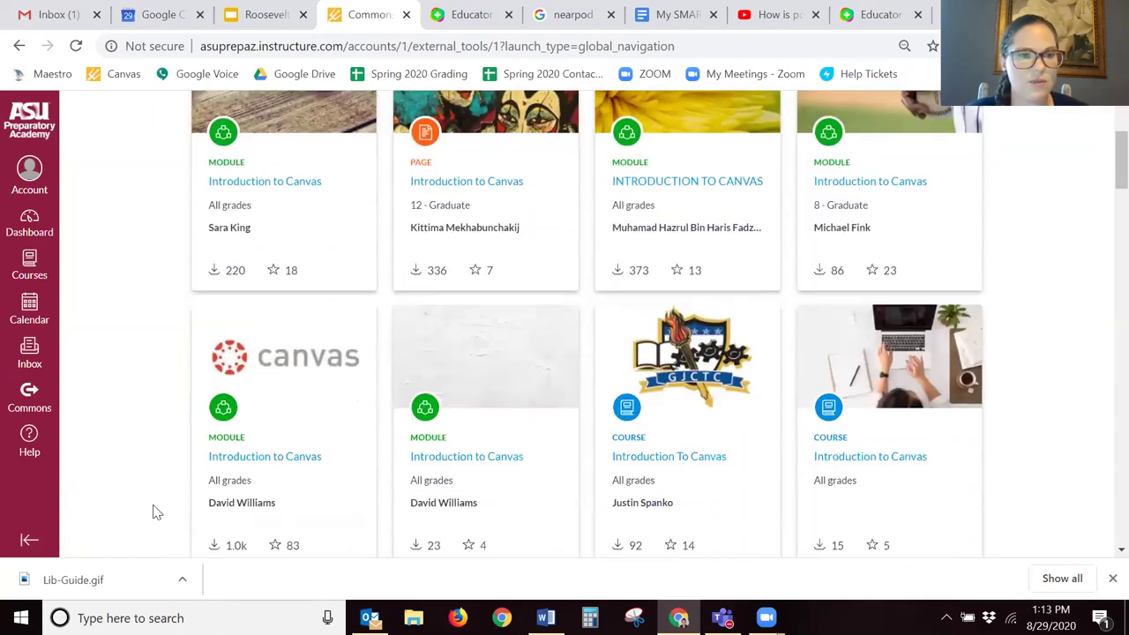
scroll(154, 512, "down", 1)
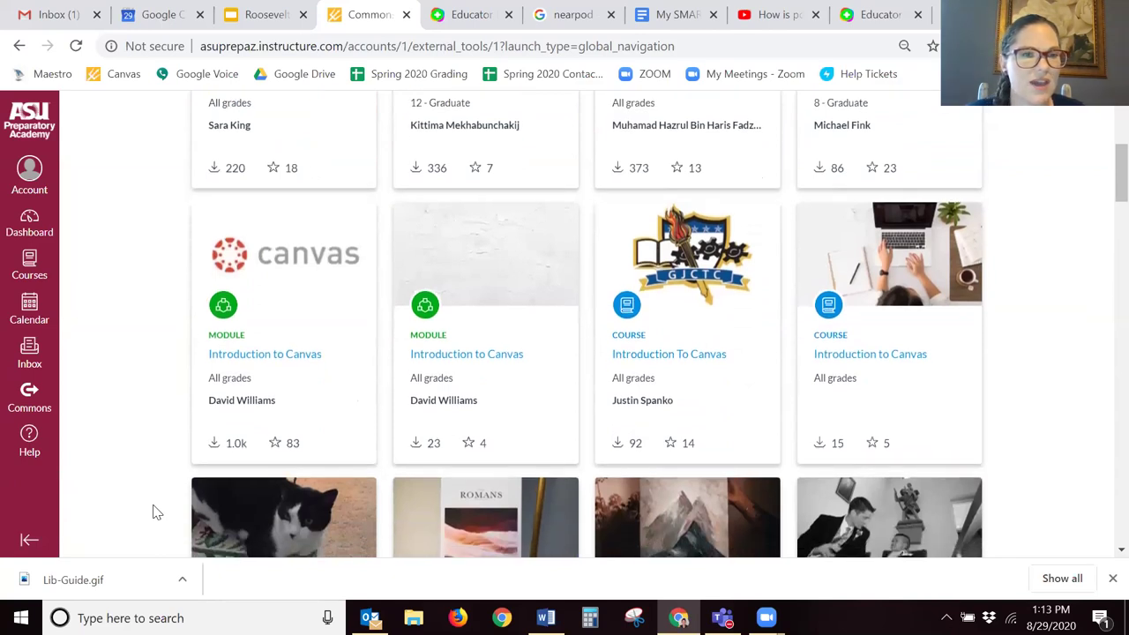
scroll(155, 512, "up", 3)
scroll(154, 511, "down", 2)
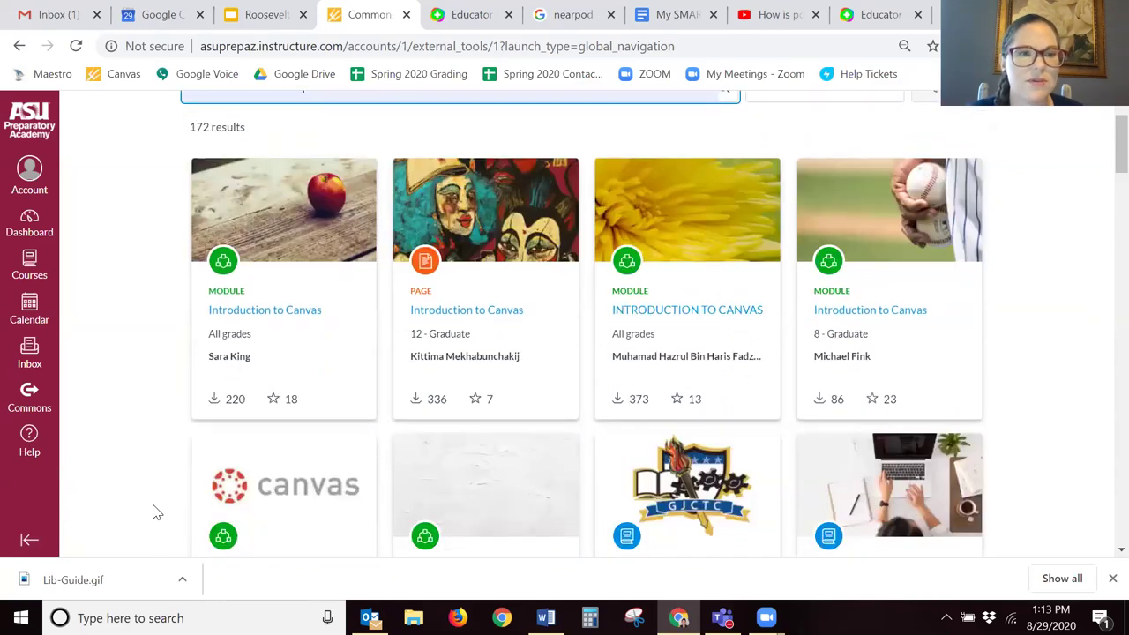
scroll(154, 512, "down", 2)
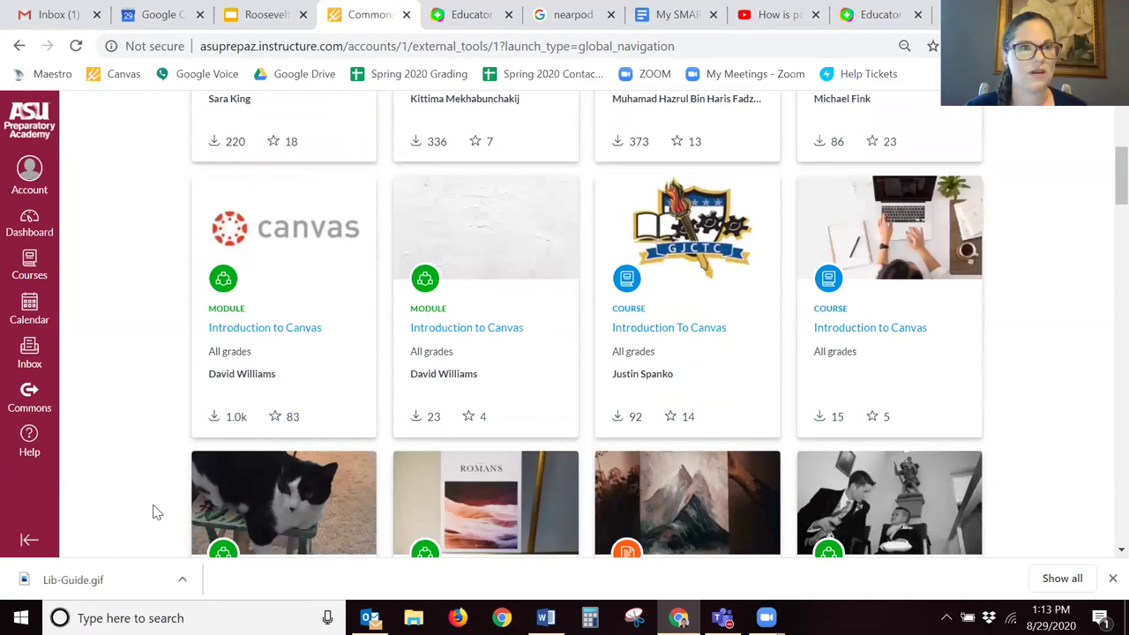
scroll(155, 512, "down", 1)
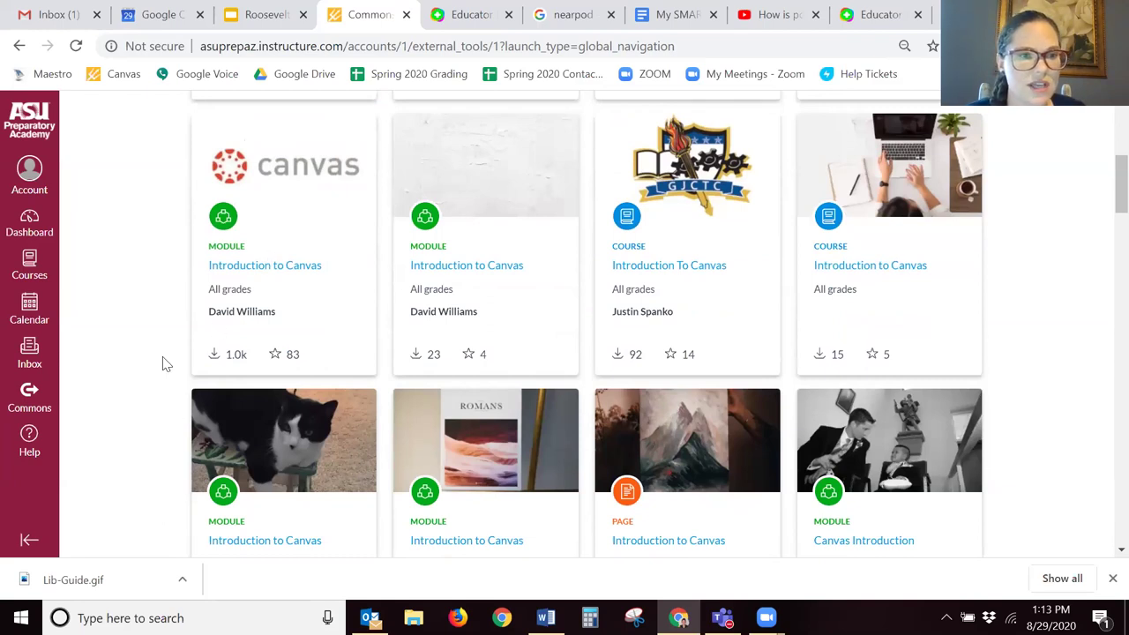
Open the Introduction to Canvas module resource and review its module contents, pages and files.
left_click(275, 267)
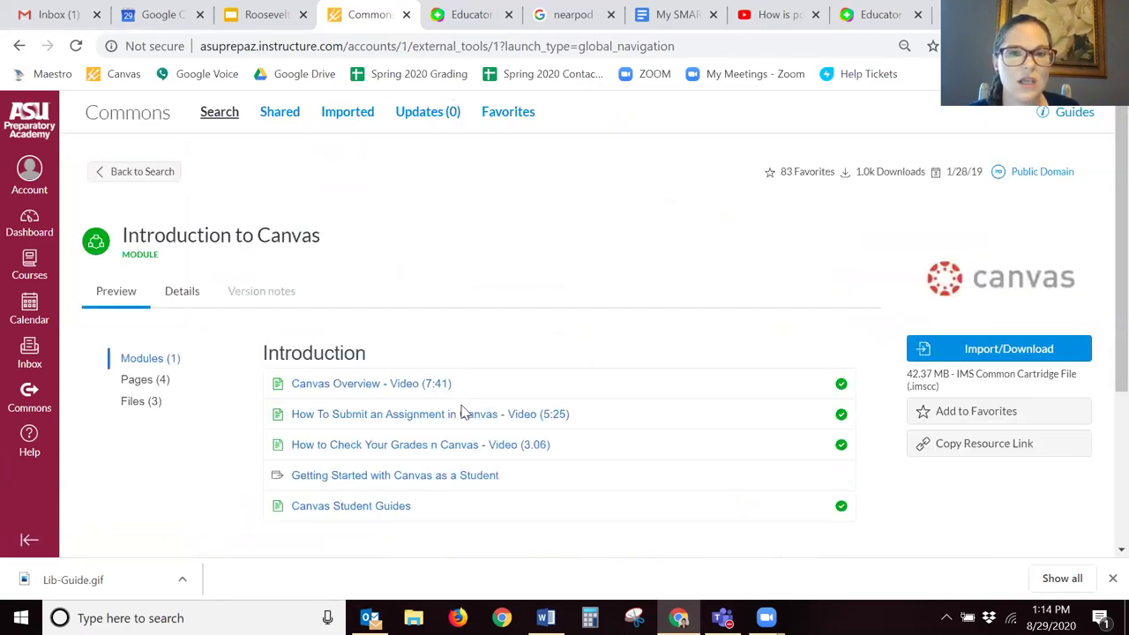
scroll(269, 431, "down", 2)
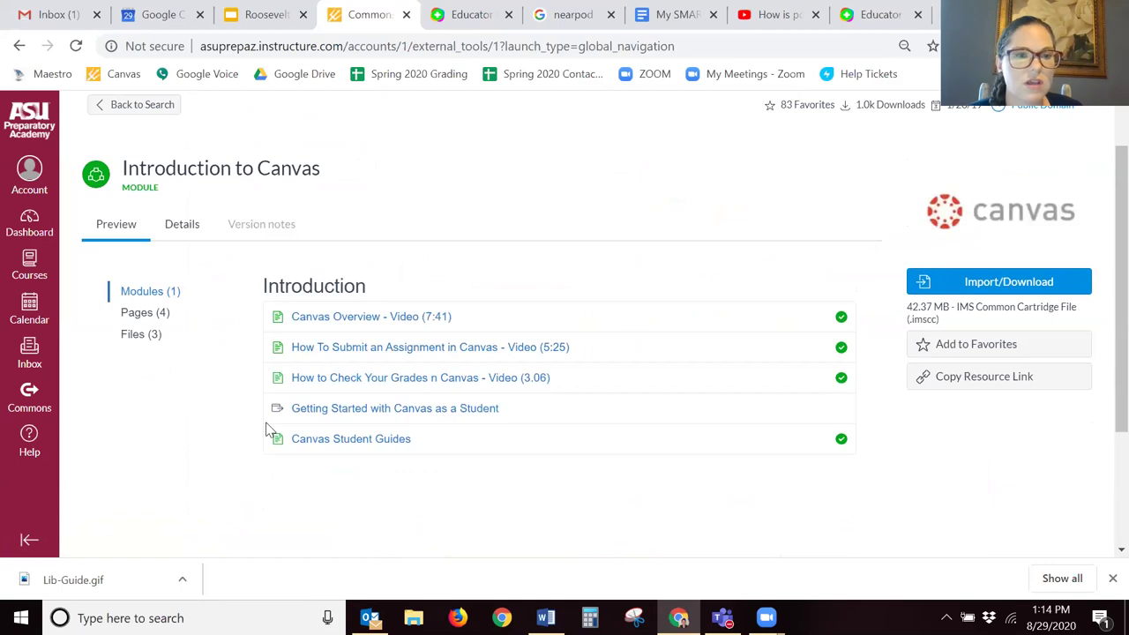
scroll(269, 431, "down", 1)
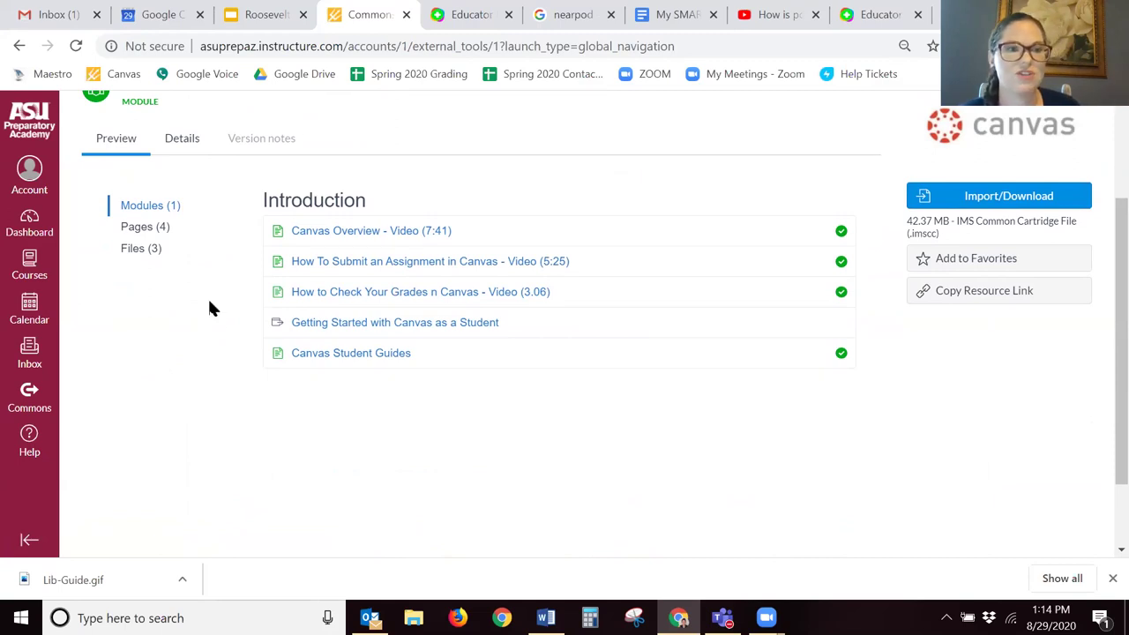
left_click(148, 228)
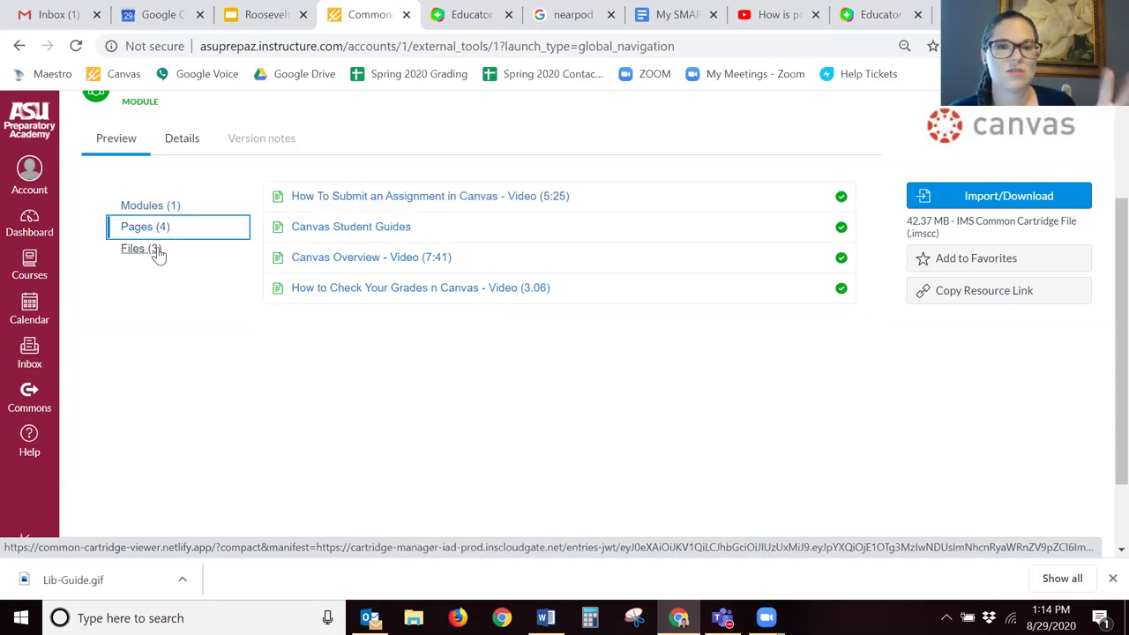
left_click(157, 252)
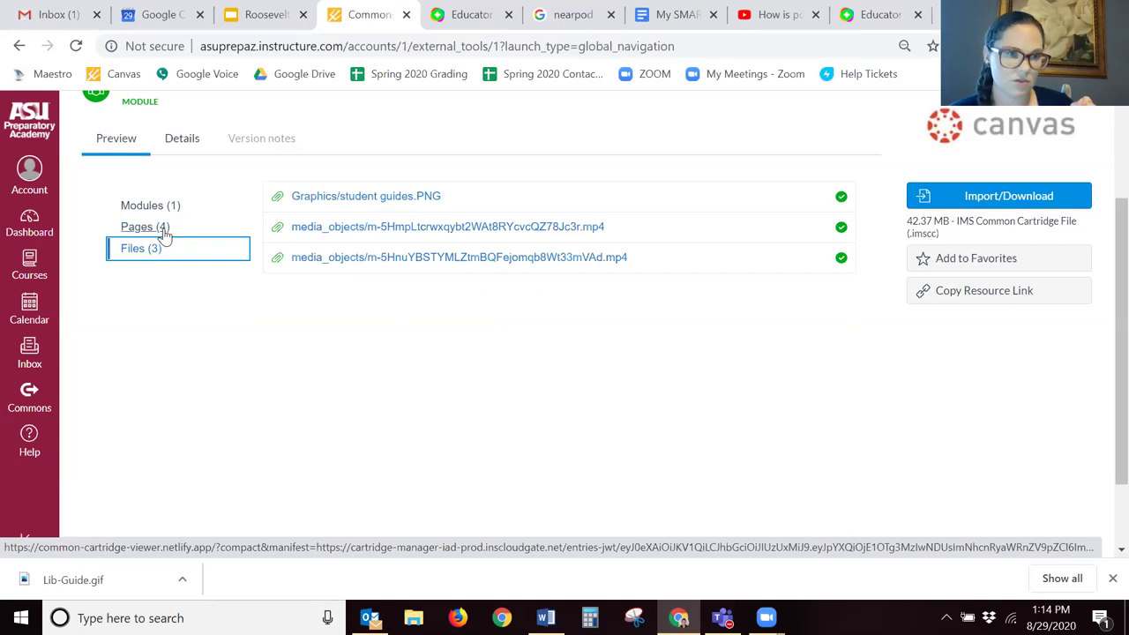
left_click(163, 232)
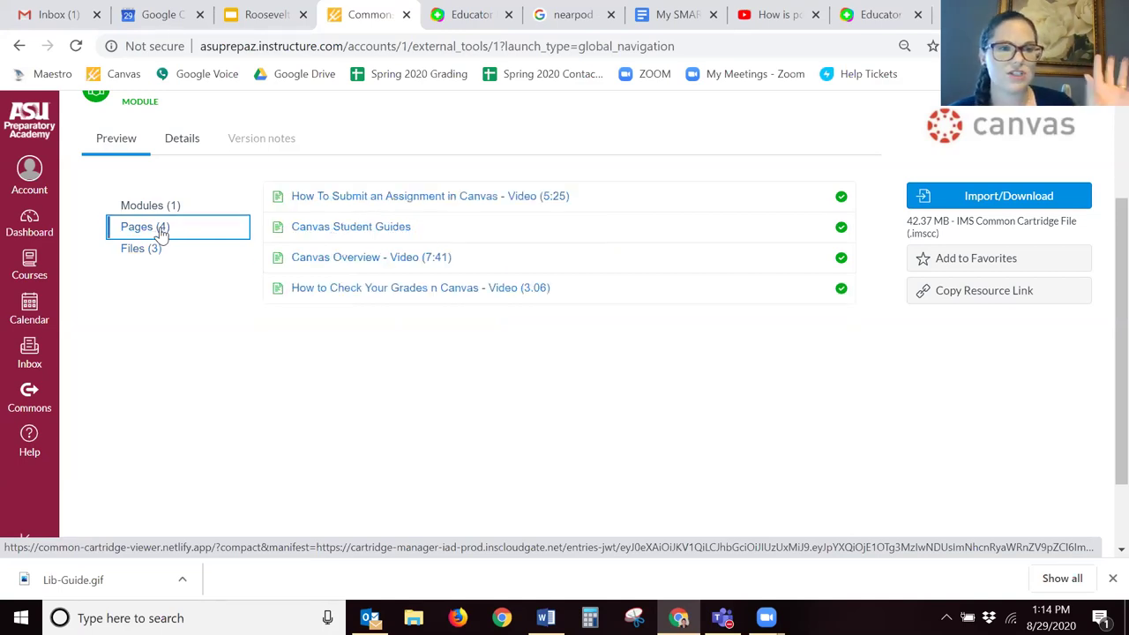
left_click(144, 206)
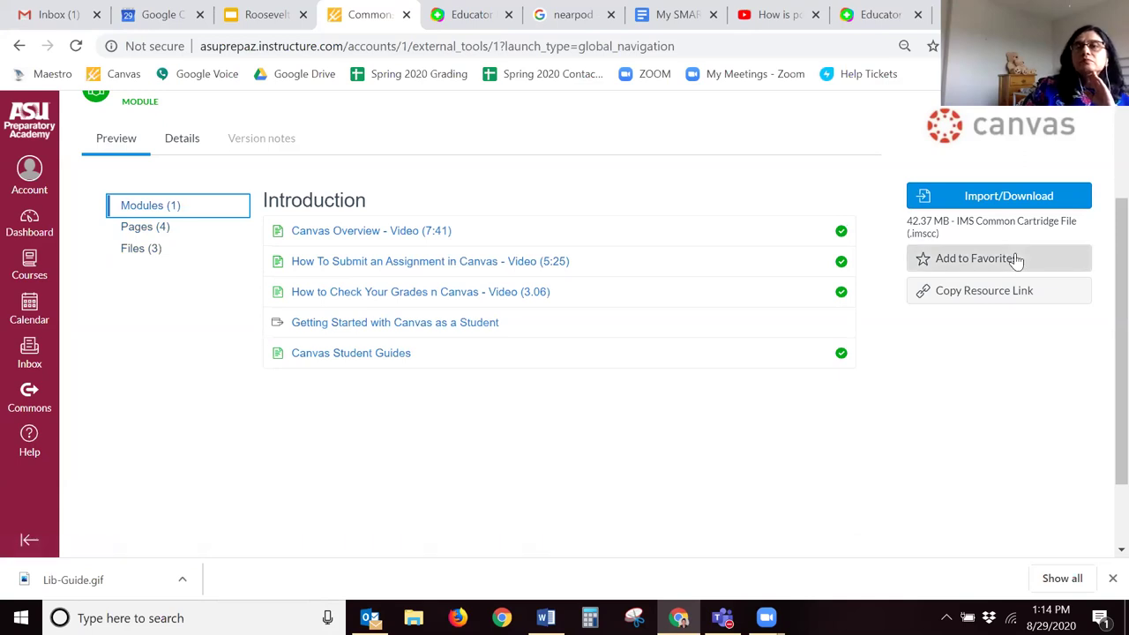
Import the module into the Government (ASUPD) Demo course.
left_click(961, 197)
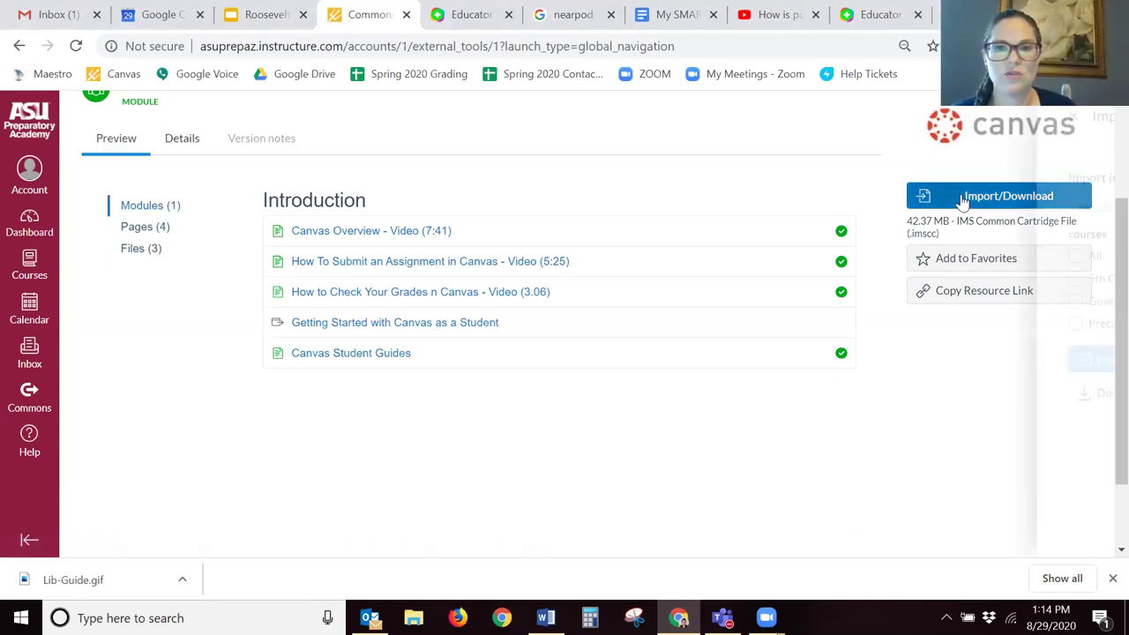
left_click(610, 302)
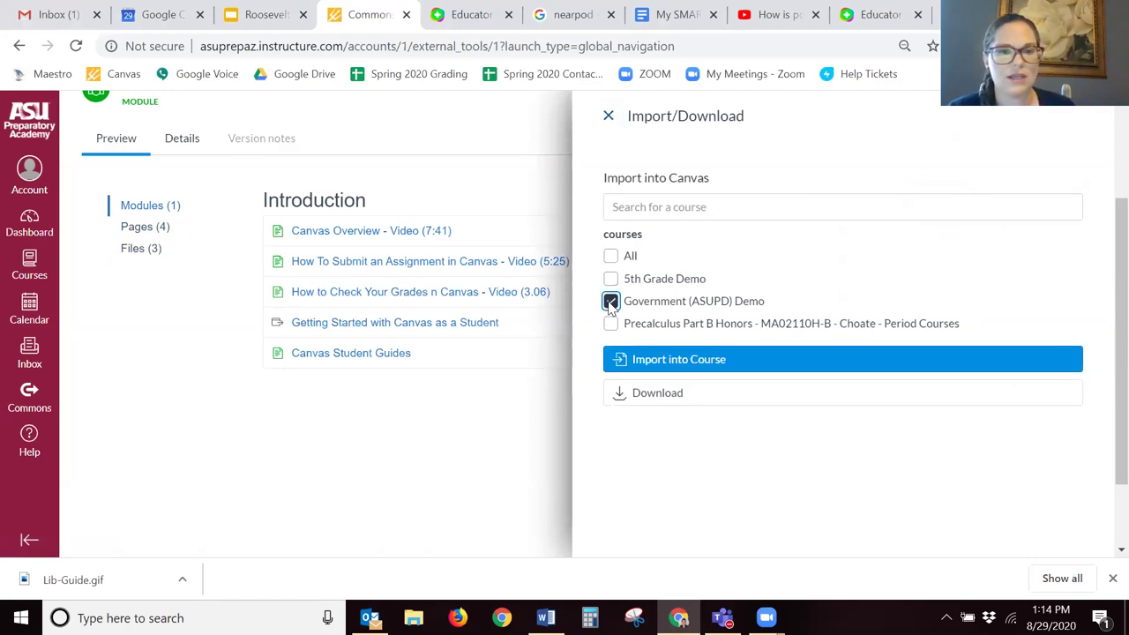
left_click(675, 369)
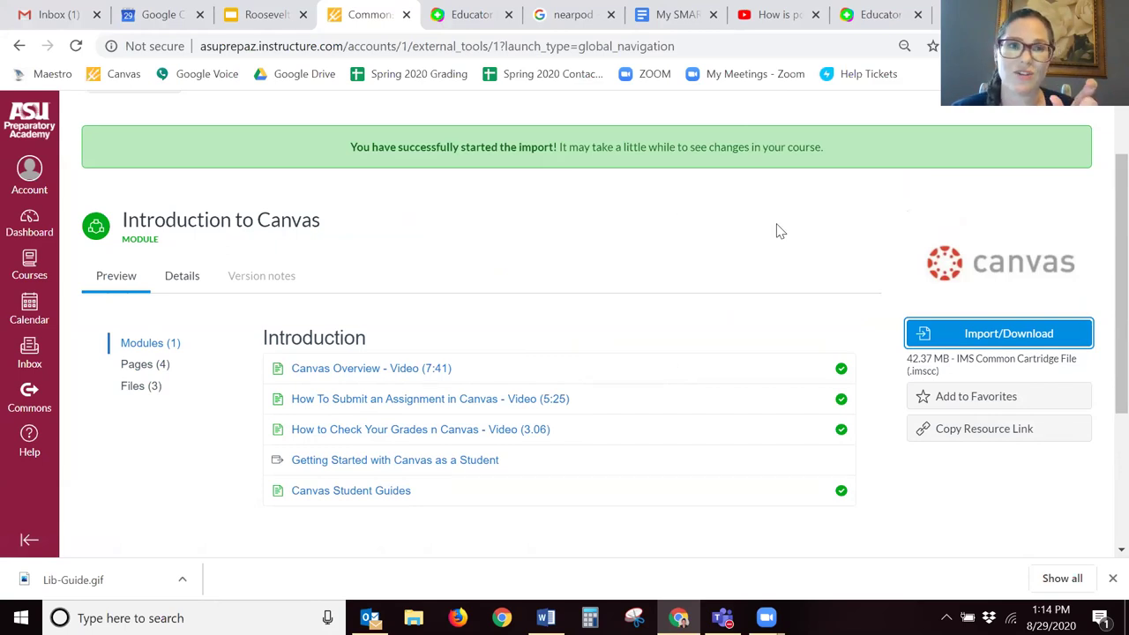
right_click(672, 198)
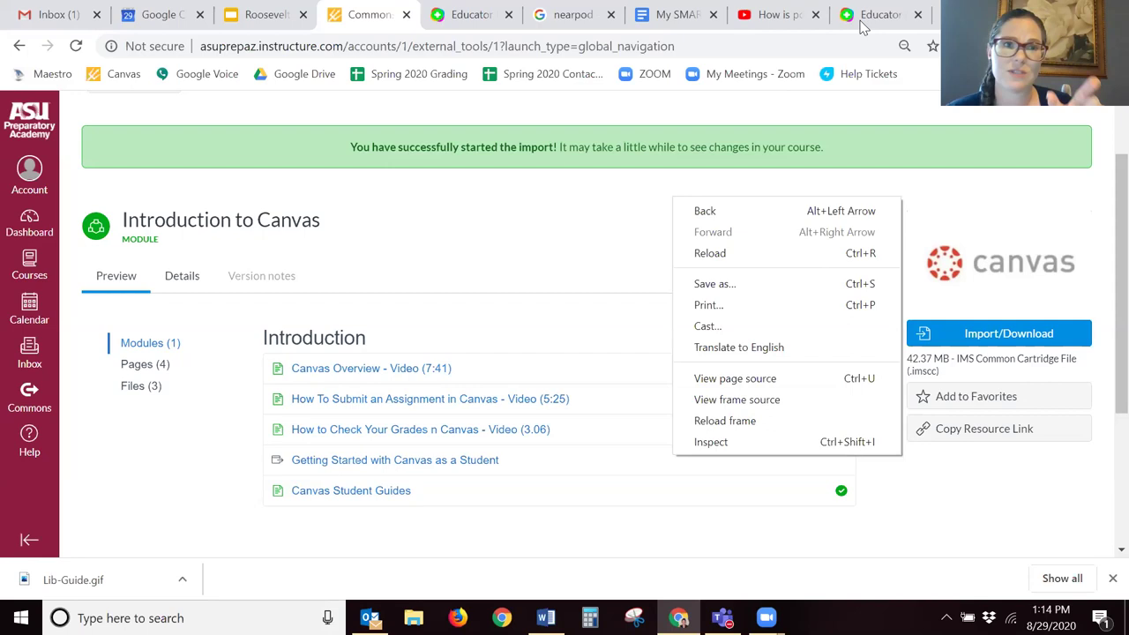
key("Escape")
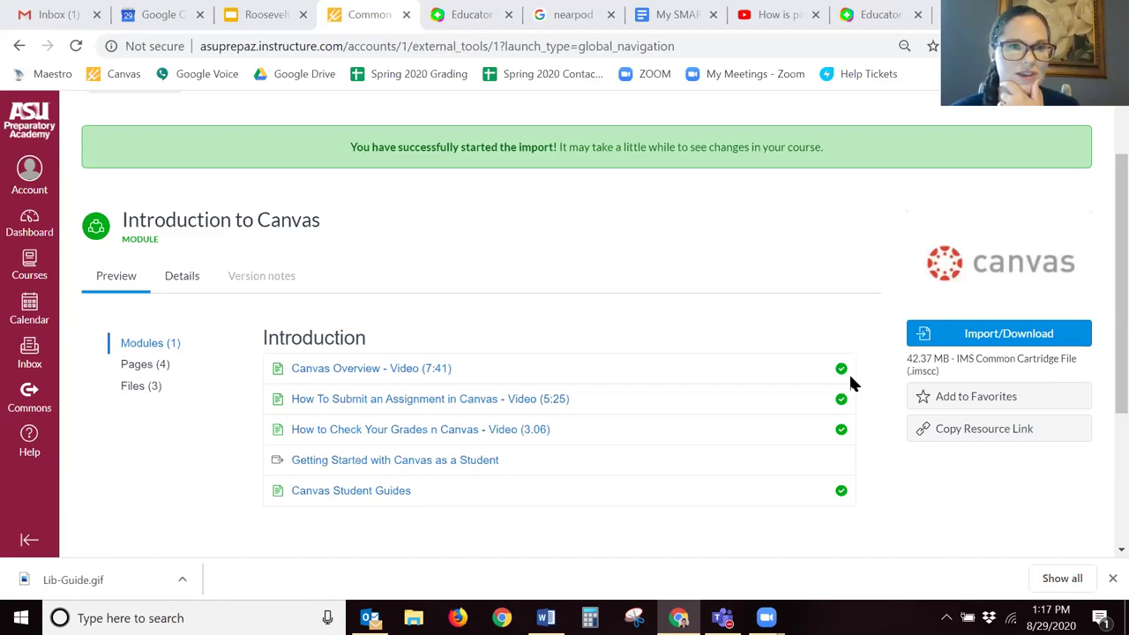
Open the Government (ASUPD) Demo Modules page and scroll to the imported Introduction module.
left_click(34, 262)
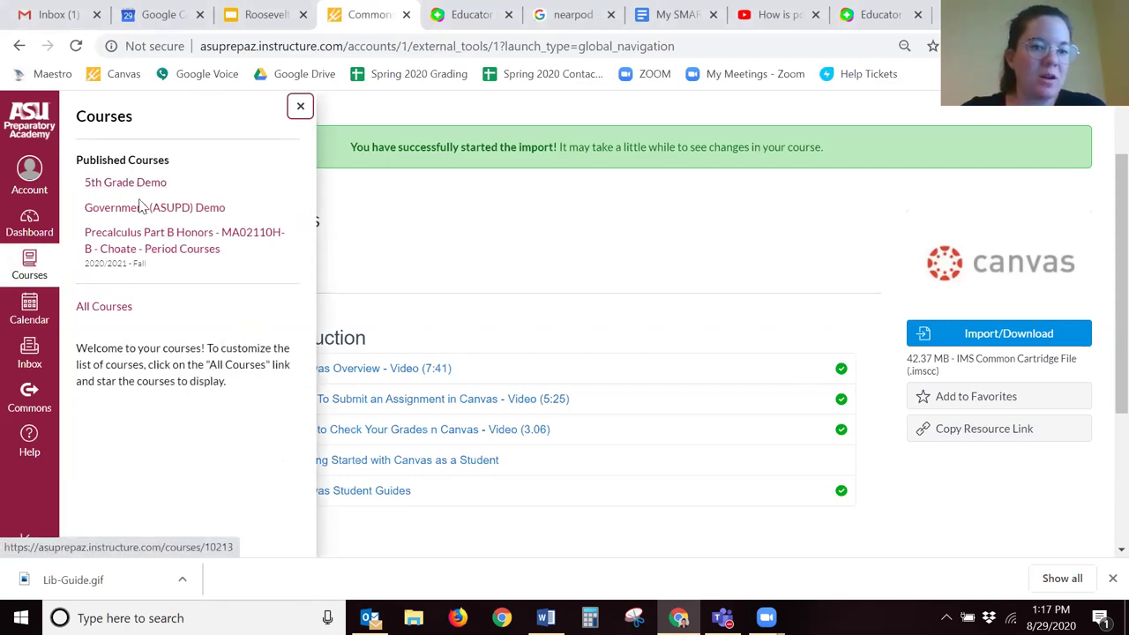
left_click(143, 211)
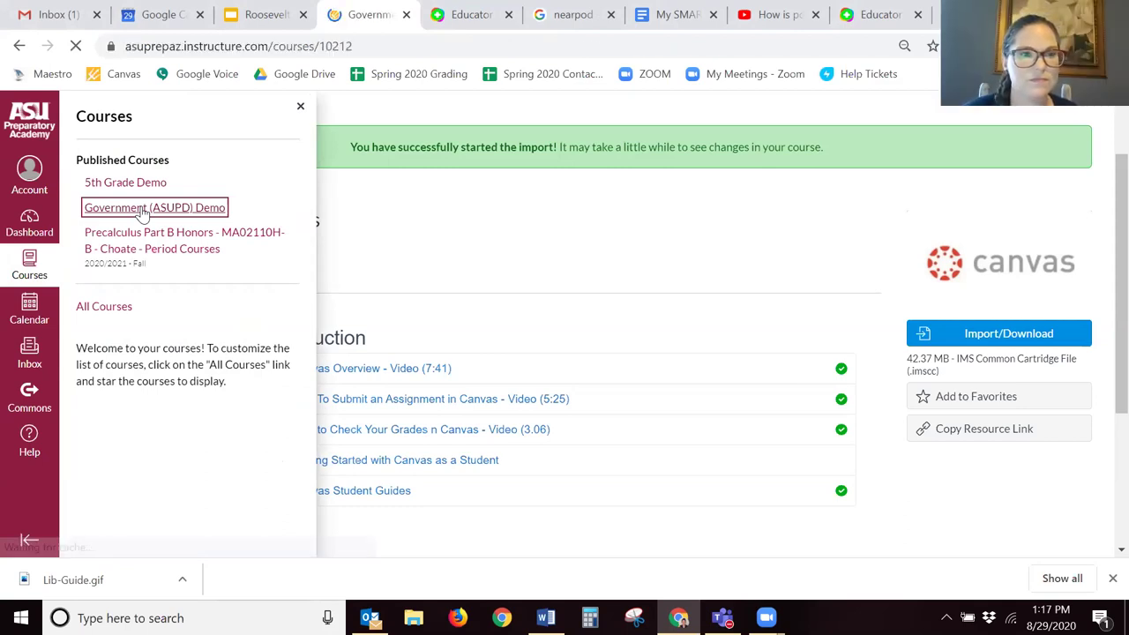
left_click(117, 251)
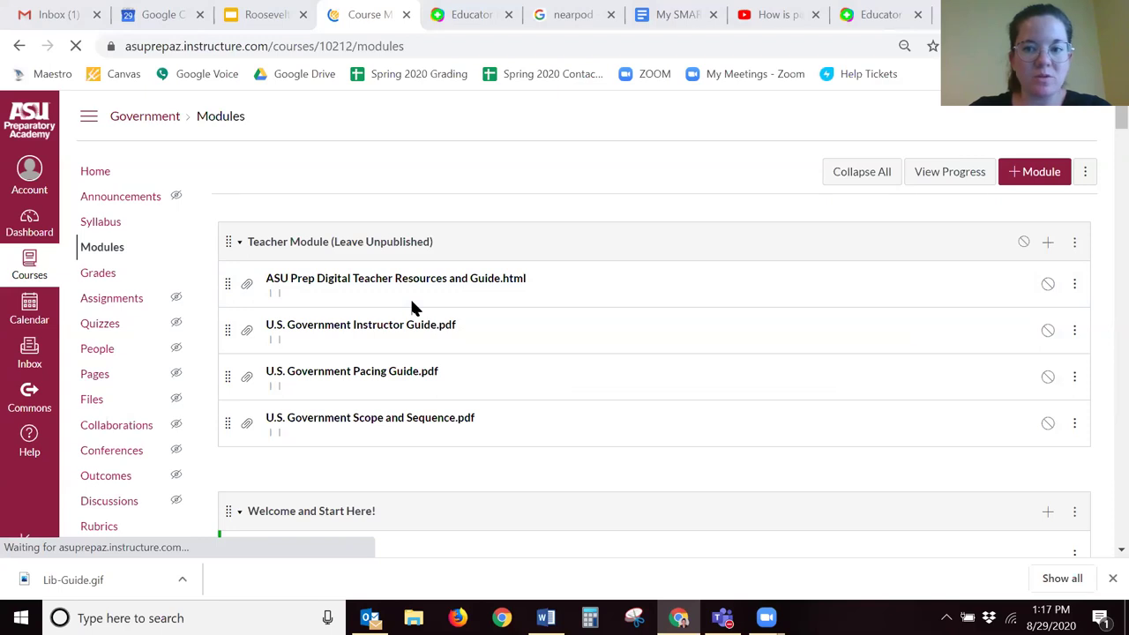
scroll(467, 472, "down", 4)
scroll(467, 471, "down", 9)
scroll(466, 469, "down", 15)
scroll(470, 474, "down", 20)
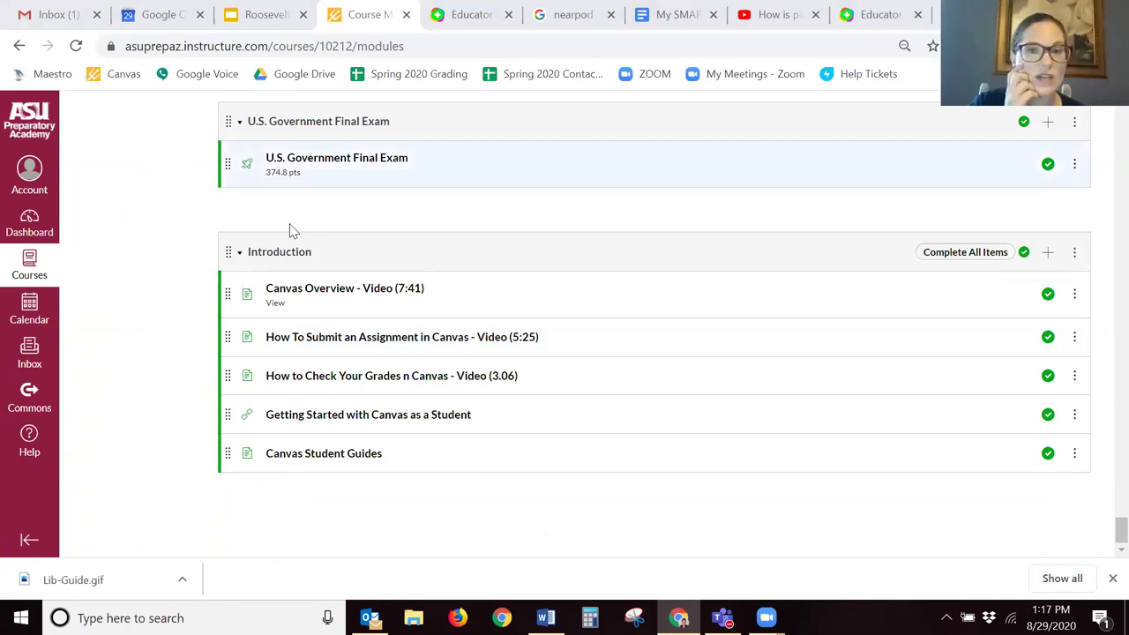
Collapse and re-expand the Introduction module and try dragging it above the Final Exam module.
left_click(237, 253)
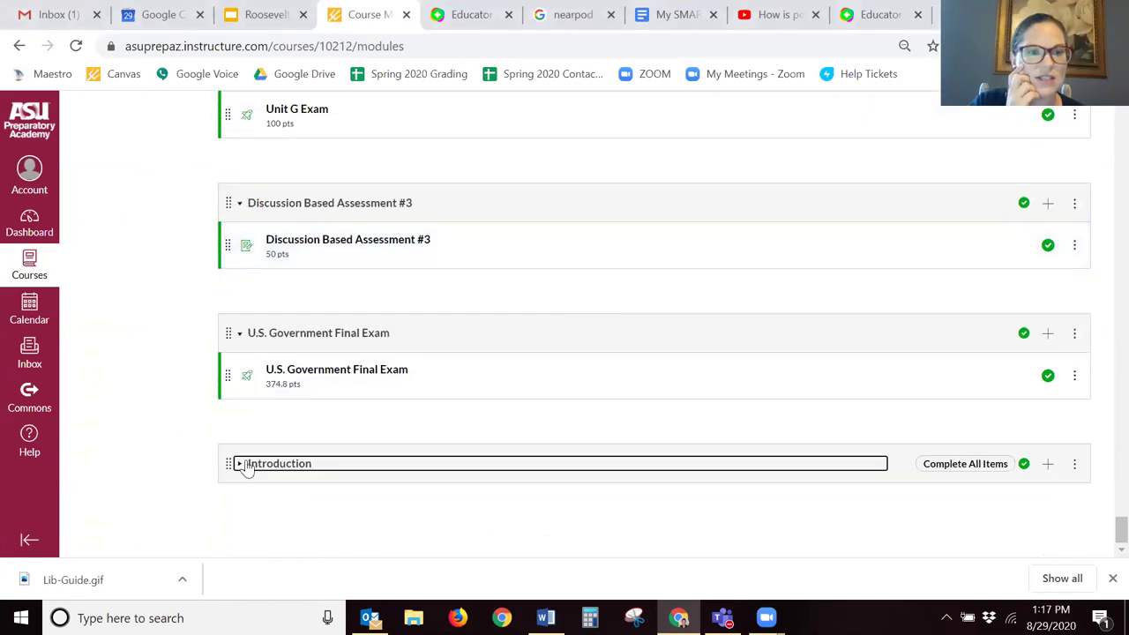
left_click(239, 463)
mouse_move(226, 462)
left_mouse_down()
mouse_move(209, 332)
mouse_move(206, 468)
left_mouse_up()
scroll(208, 470, "down", 1)
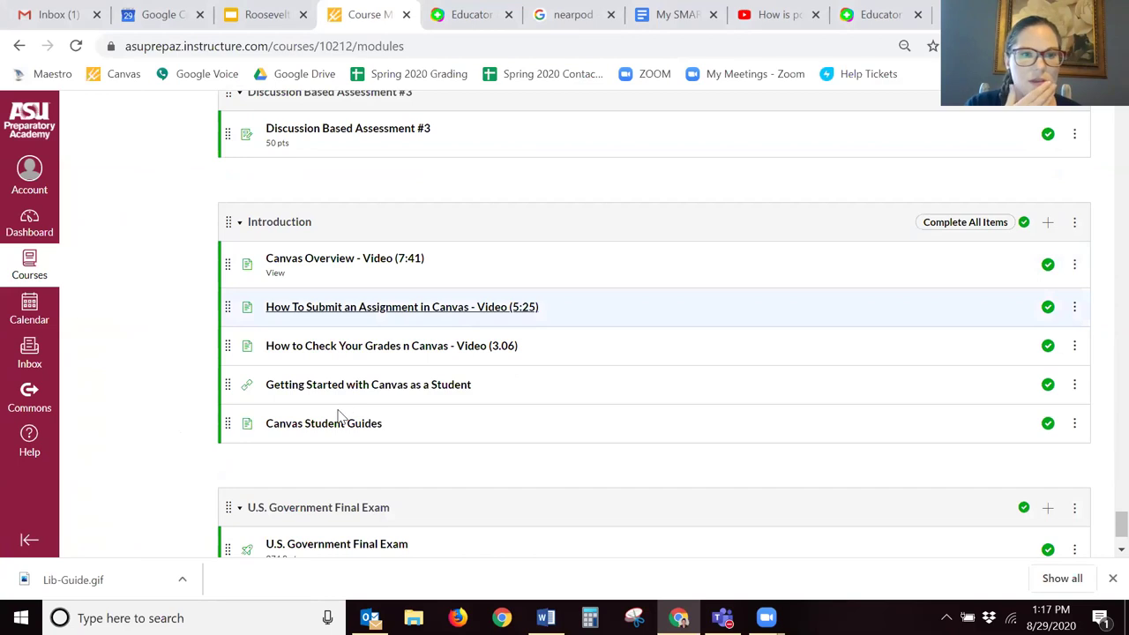
scroll(411, 411, "down", 2)
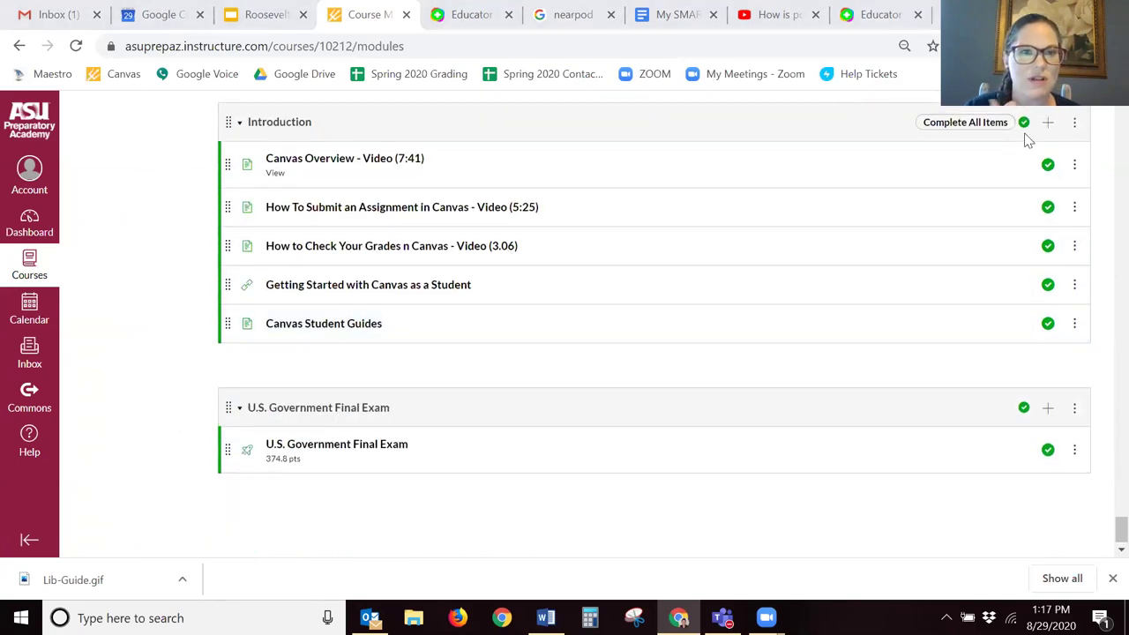
Rename the Introduction module to 'Canvas Resources'.
left_click(1072, 128)
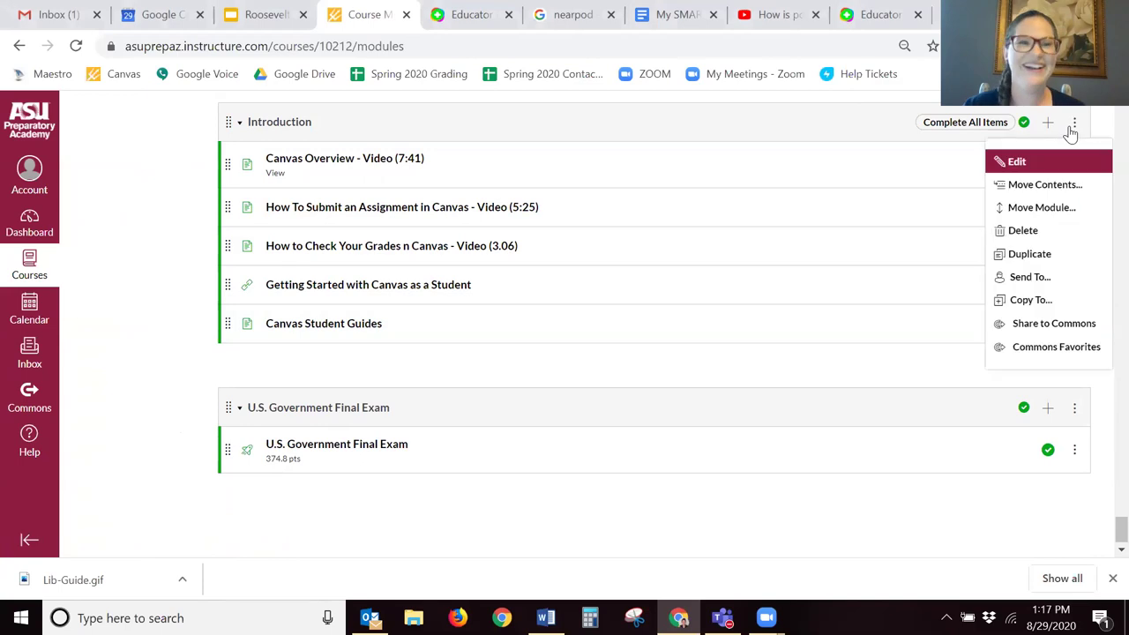
left_click(1028, 163)
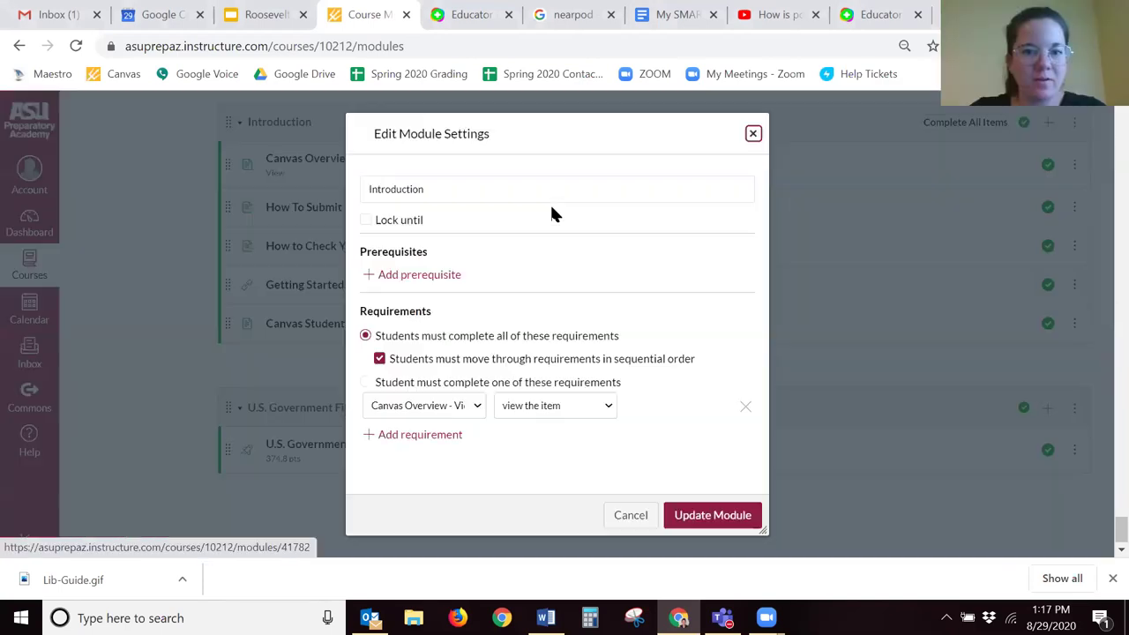
triple_click(466, 191)
type("Canvas Resources")
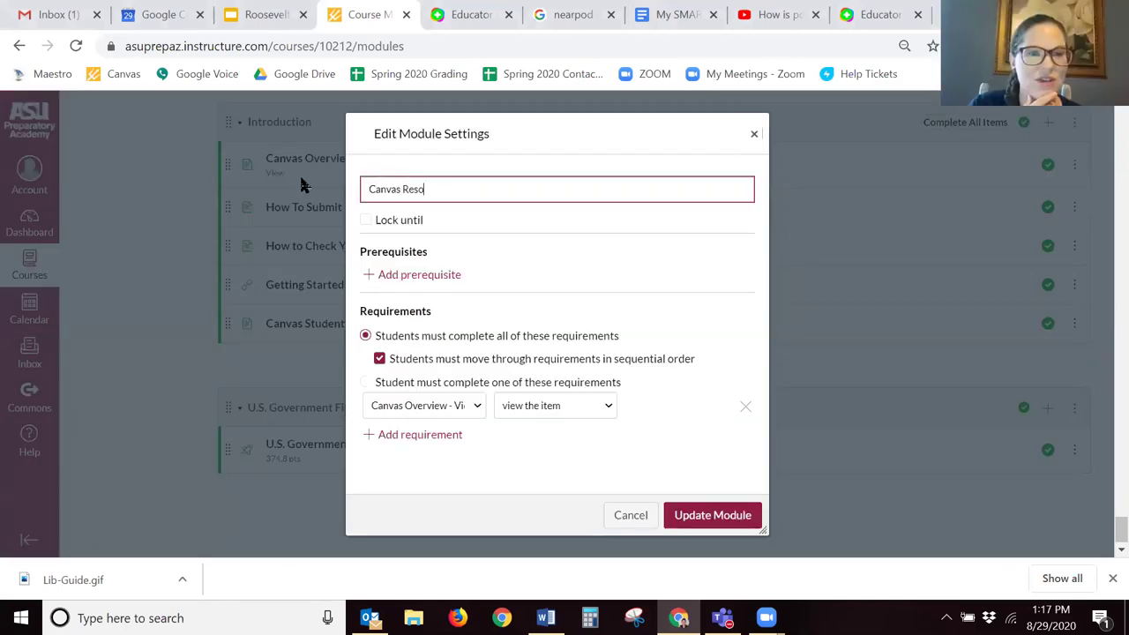
left_click(700, 516)
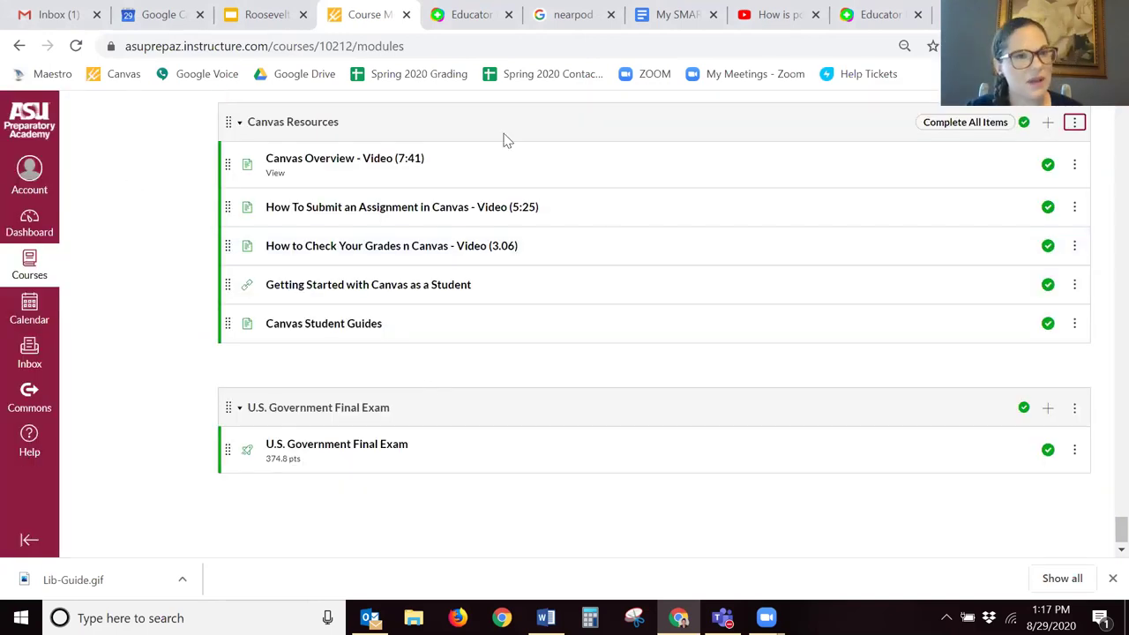
Move the Canvas Resources module to the top of the modules list.
left_click(1073, 123)
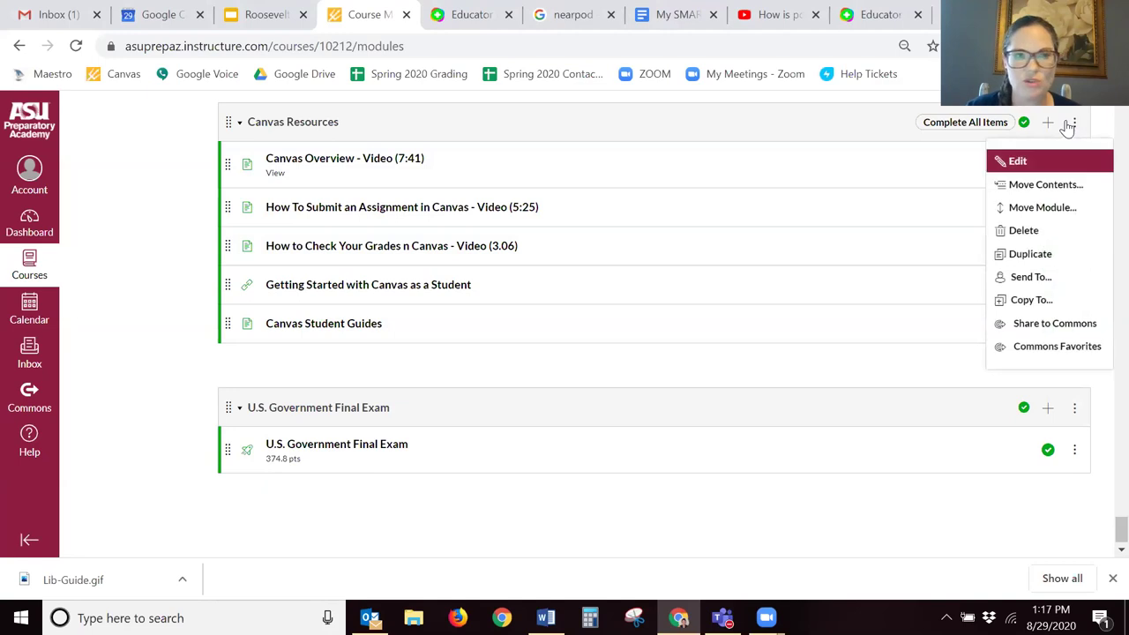
left_click(1055, 208)
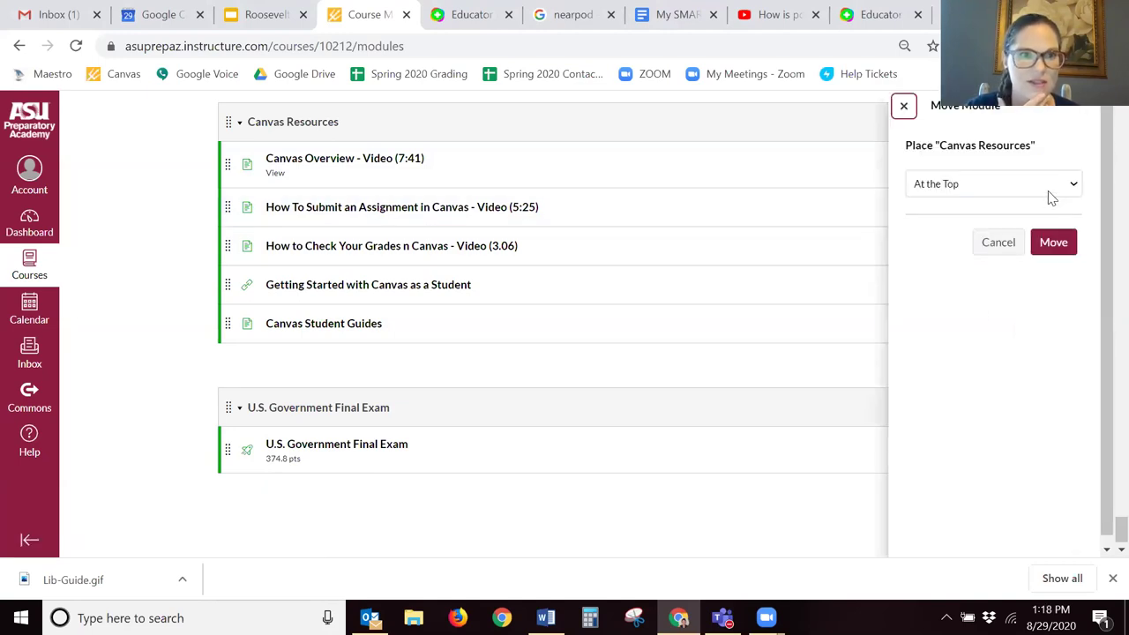
left_click(1058, 246)
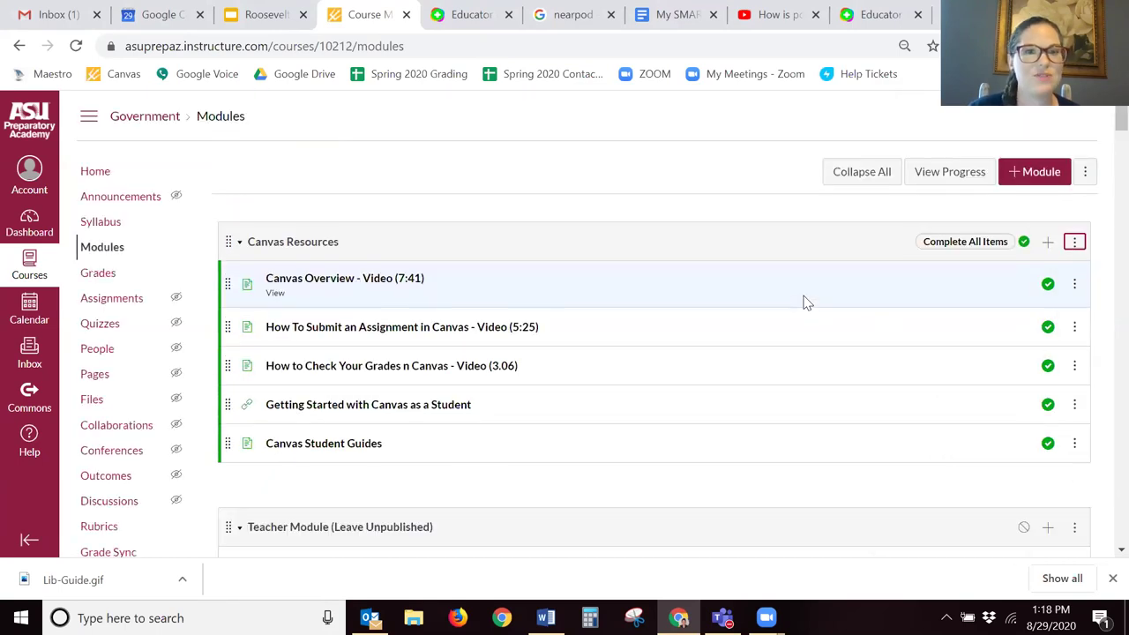
scroll(804, 303, "down", 1)
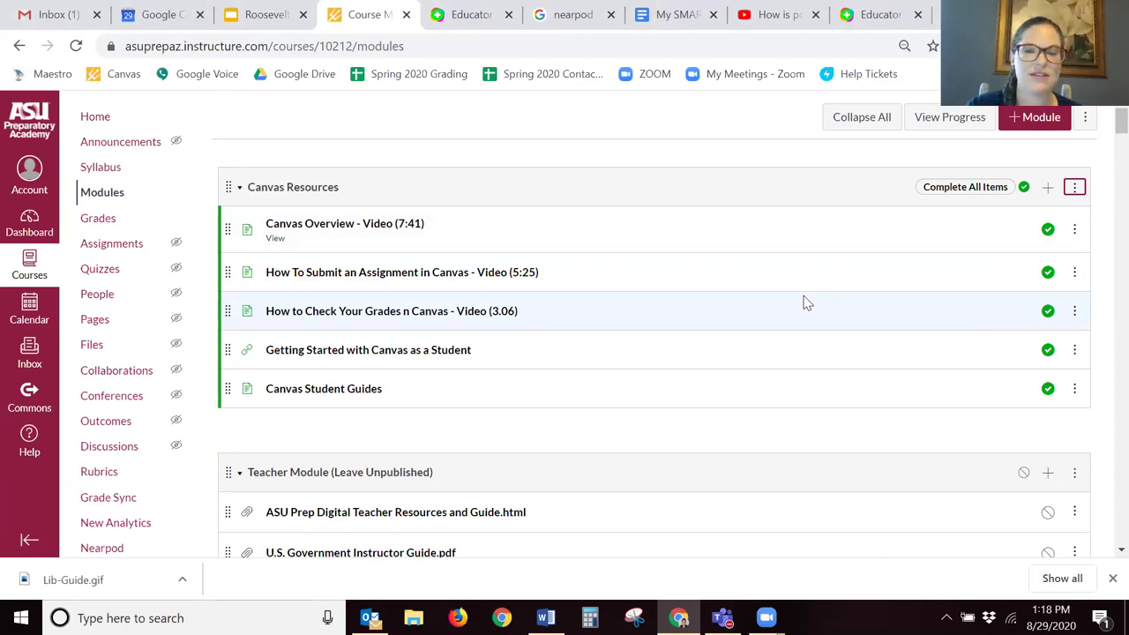
left_click(341, 397)
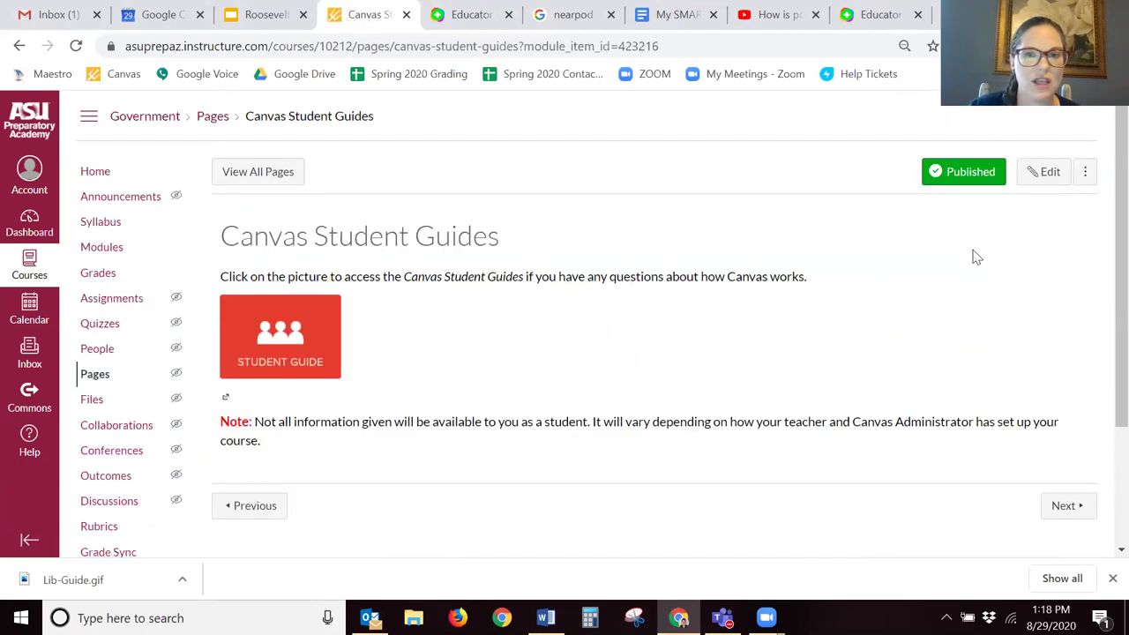
left_click(1087, 177)
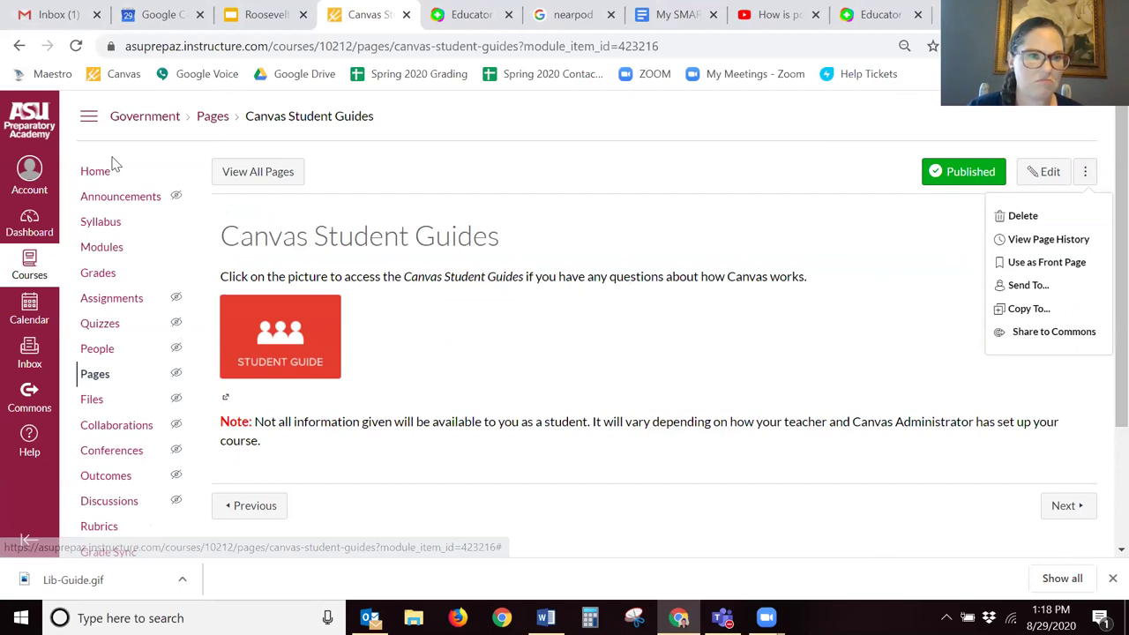
left_click(18, 47)
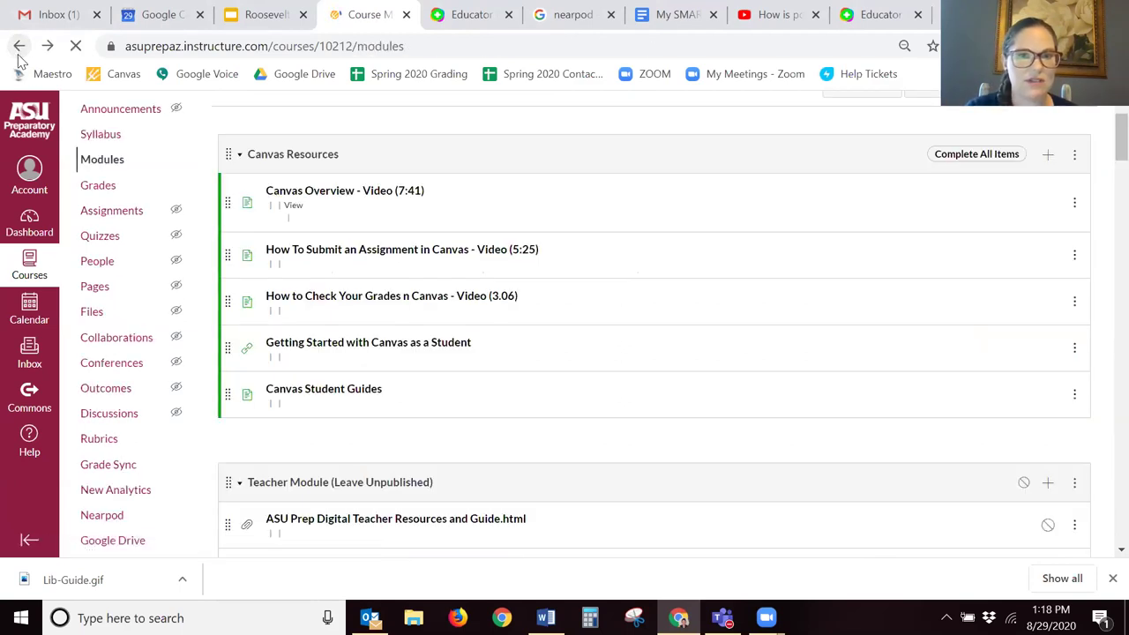
Close the Canvas Student Guides item's actions menu without choosing Remove, then scroll back up.
left_click(1076, 360)
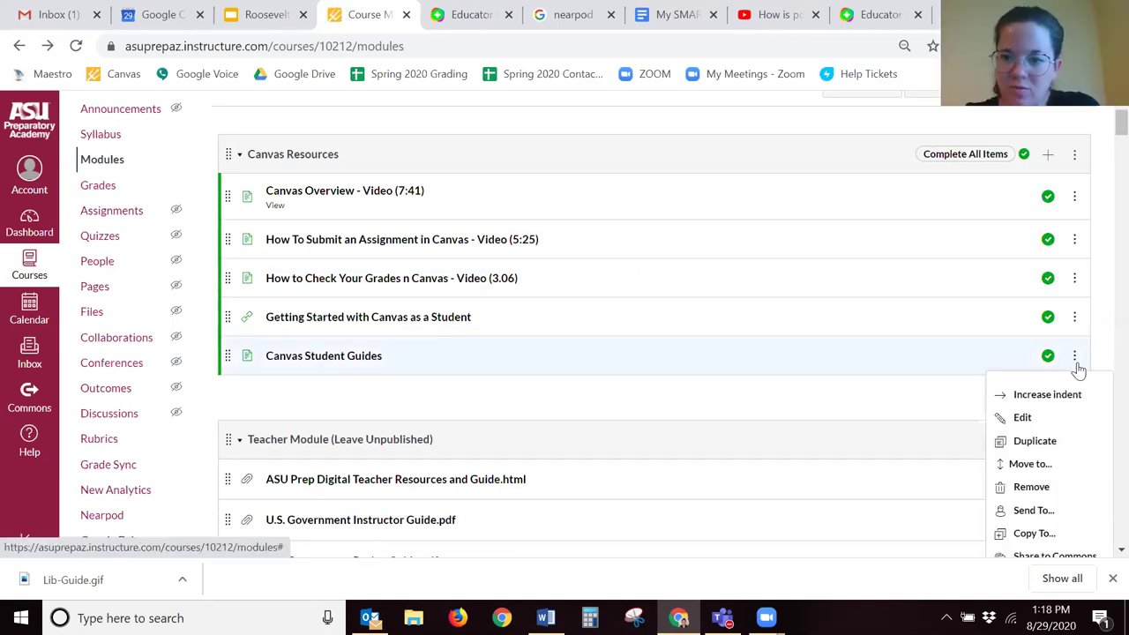
scroll(958, 465, "down", 1)
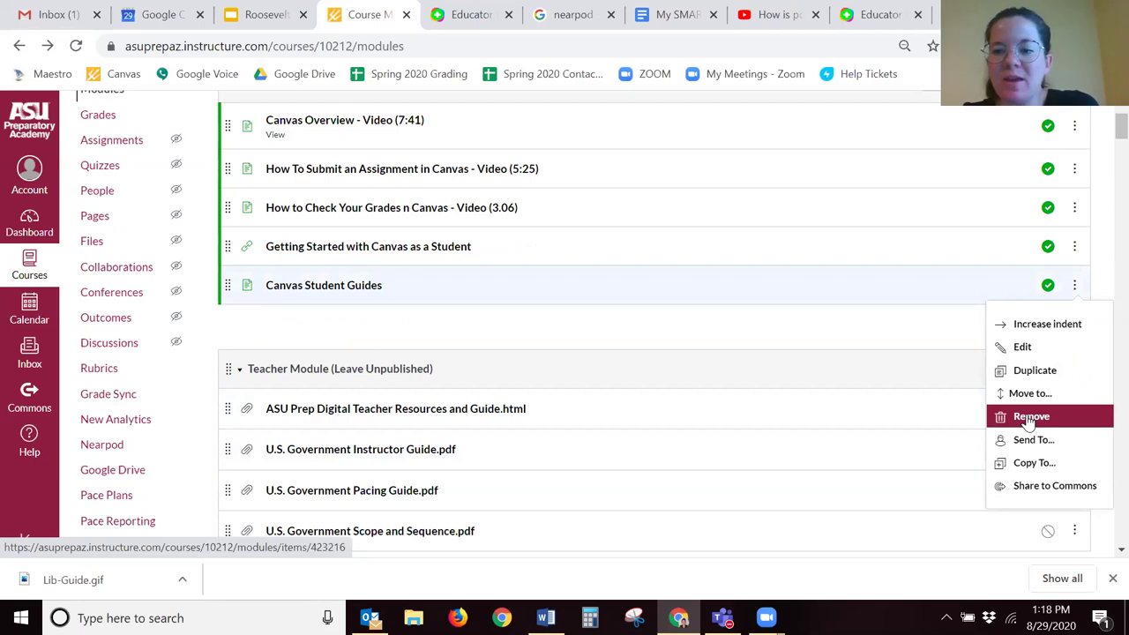
scroll(1028, 421, "down", 1)
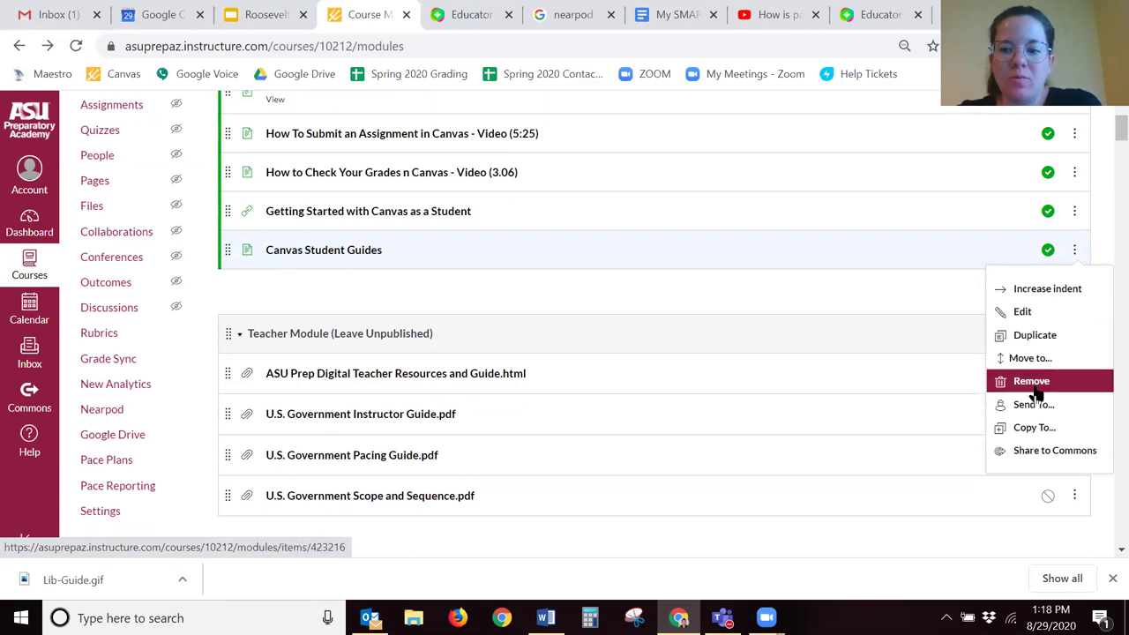
left_click(608, 279)
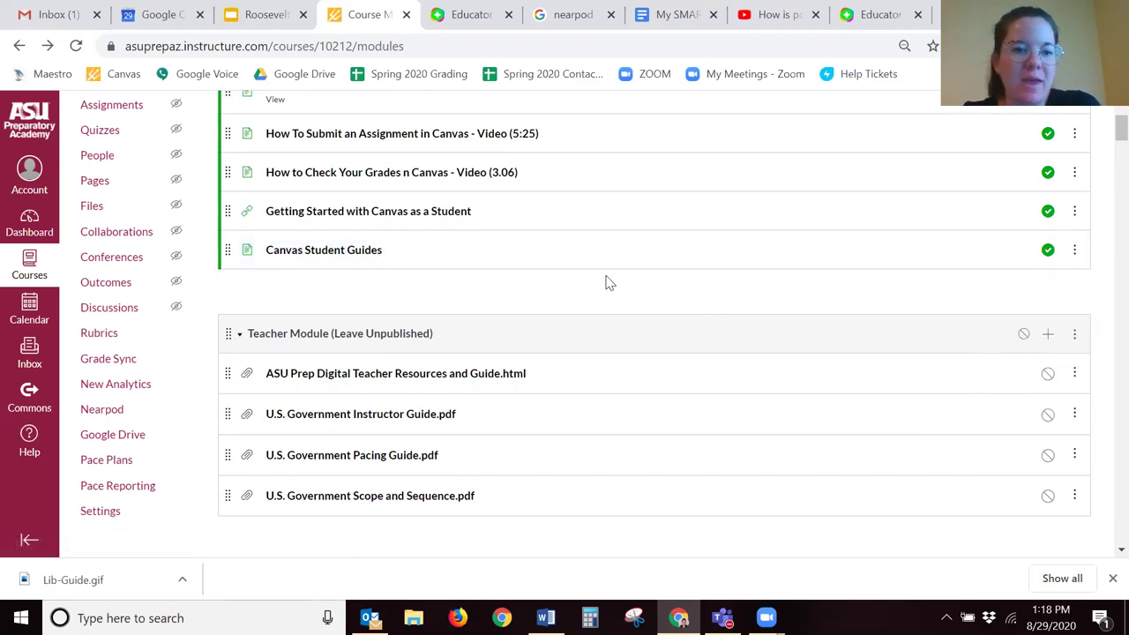
scroll(607, 283, "up", 2)
scroll(608, 283, "up", 1)
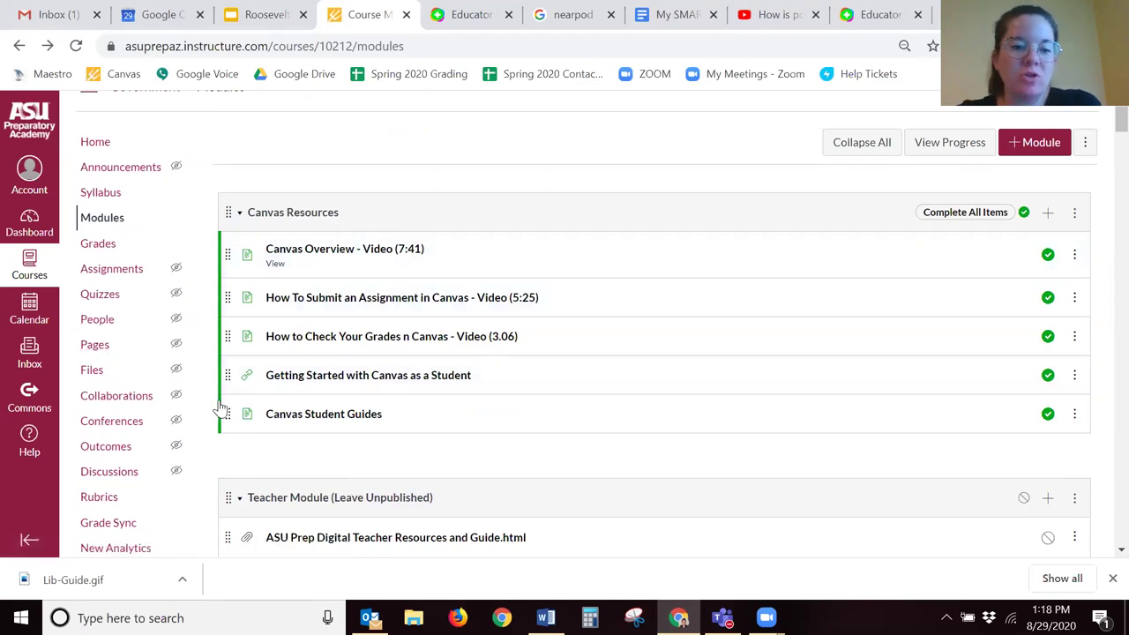
scroll(221, 410, "down", 1)
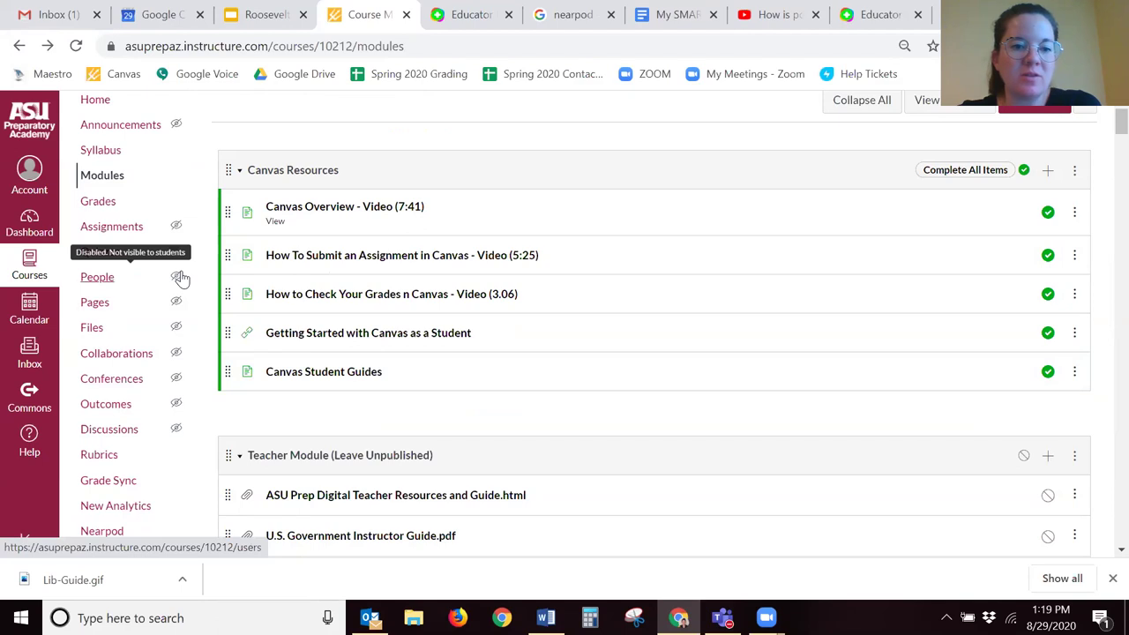
scroll(180, 278, "up", 1)
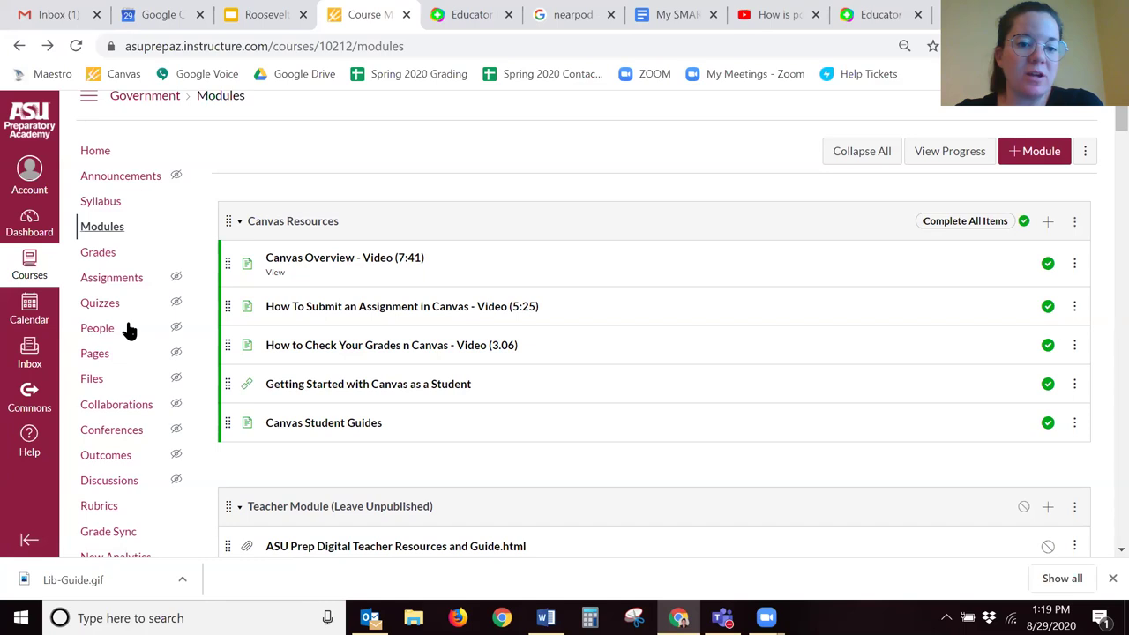
scroll(128, 330, "down", 3)
scroll(127, 330, "up", 3)
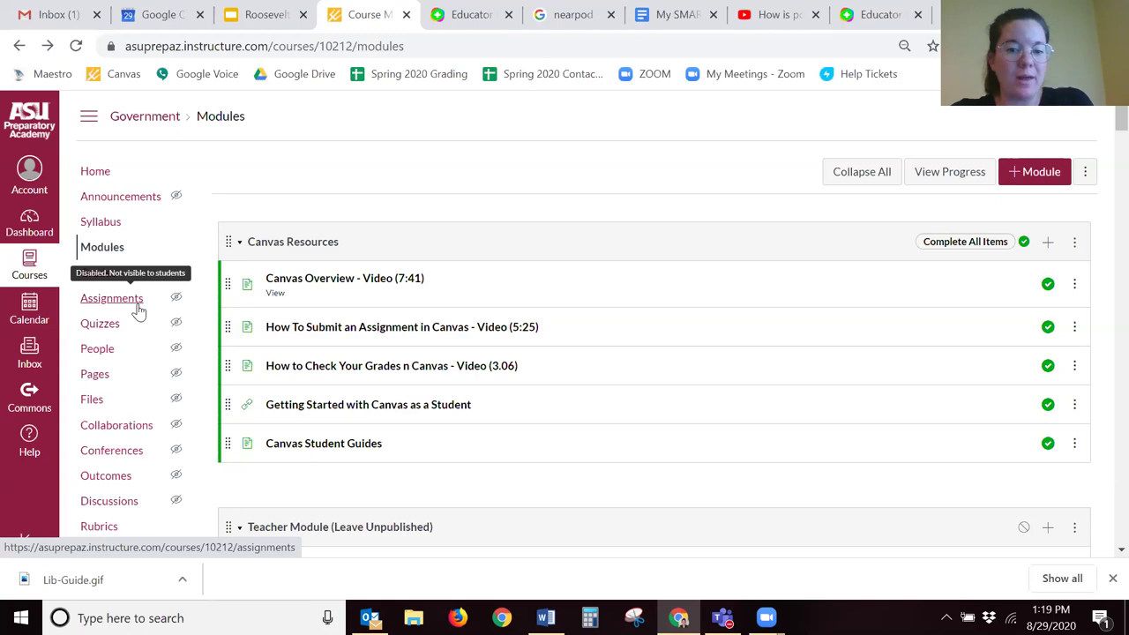
left_click(123, 250)
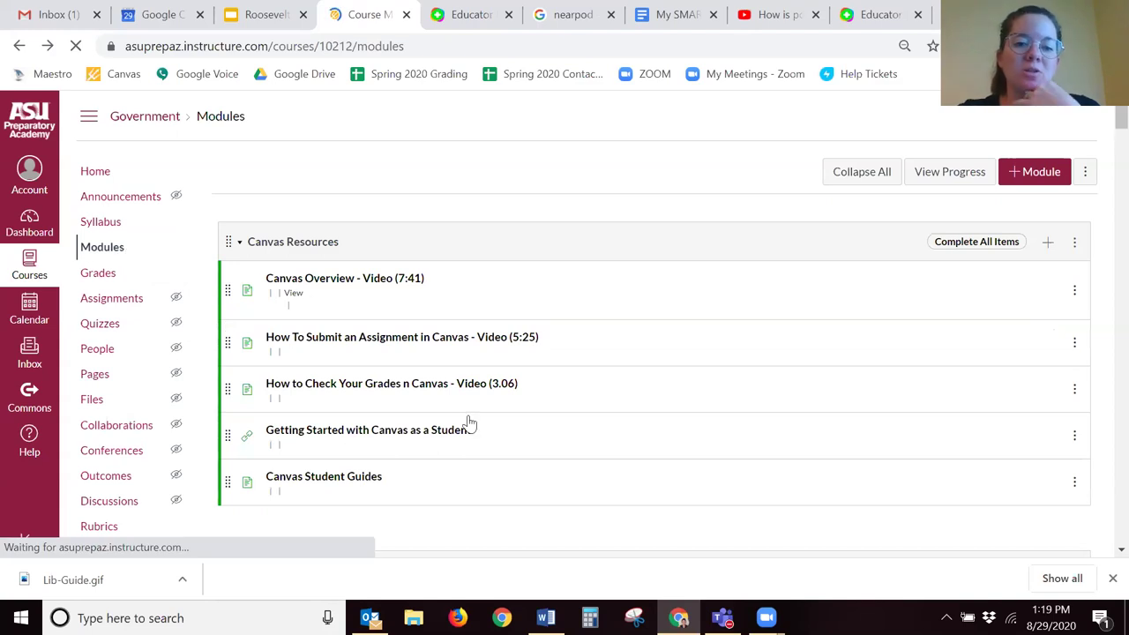
scroll(468, 424, "down", 2)
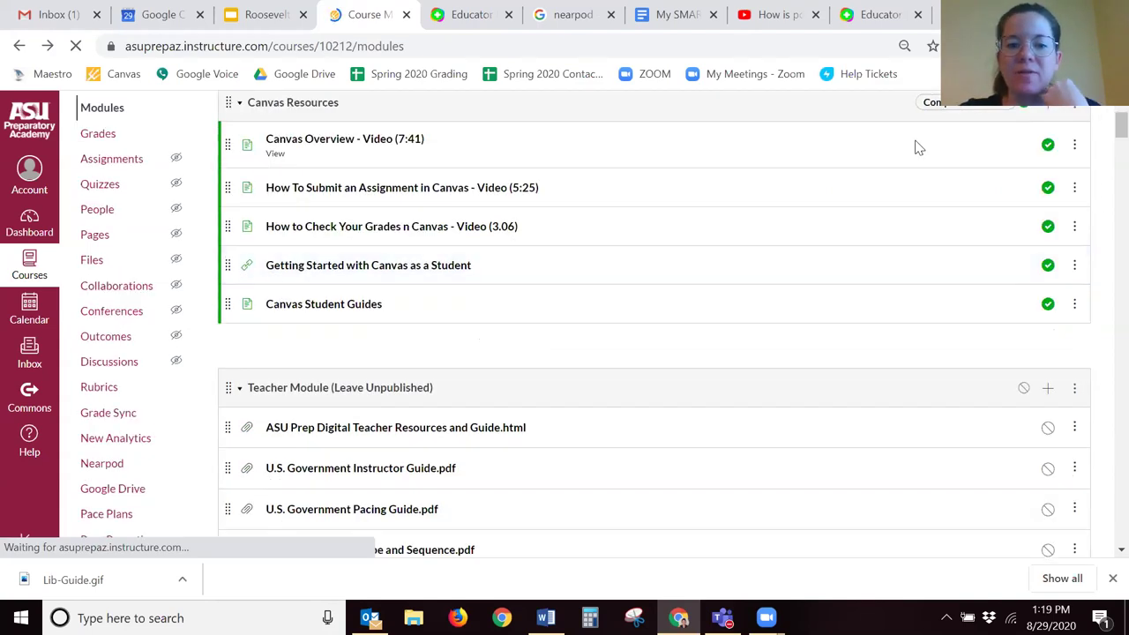
left_click(1073, 306)
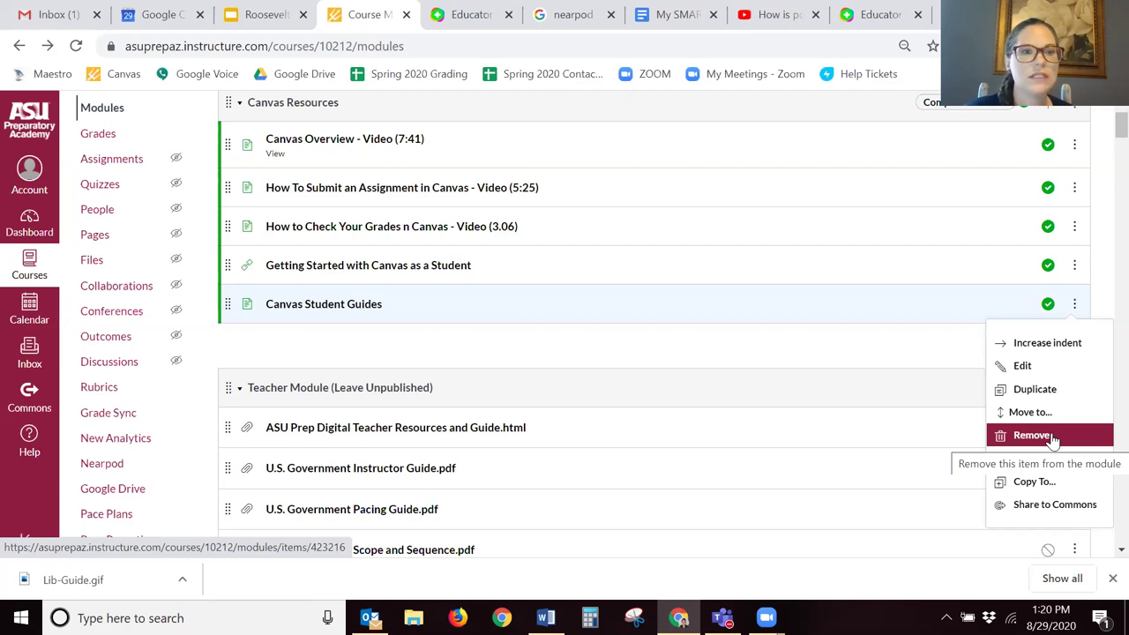
left_click(706, 345)
scroll(703, 347, "up", 2)
scroll(703, 347, "up", 1)
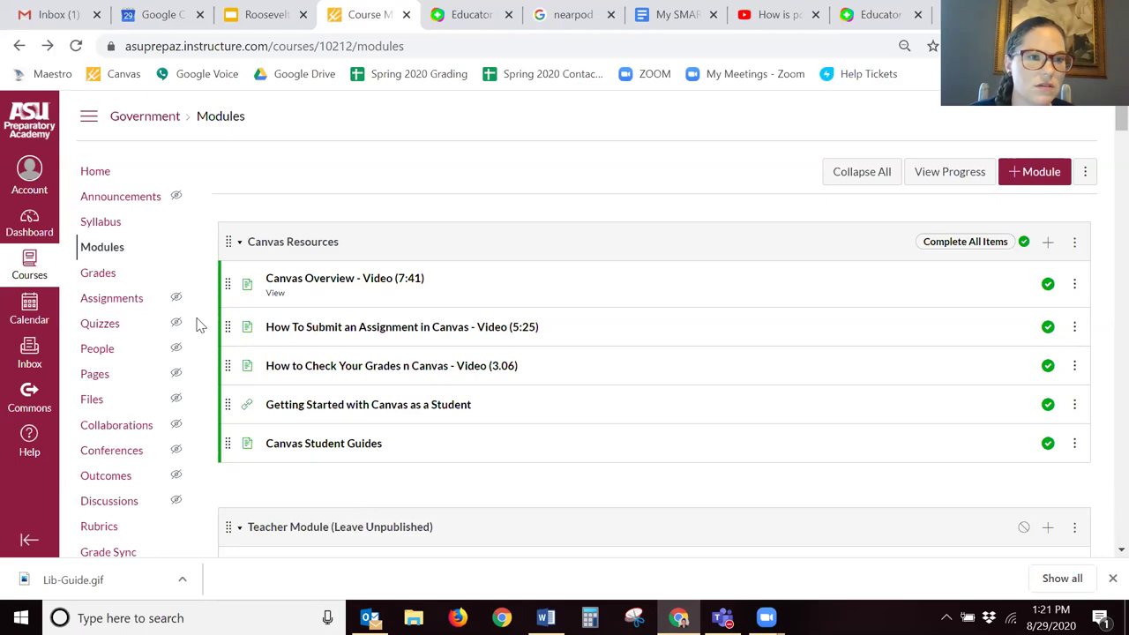
Search Commons for 'home page template' with the approved-resources filter off, giving 362 results.
left_click(30, 399)
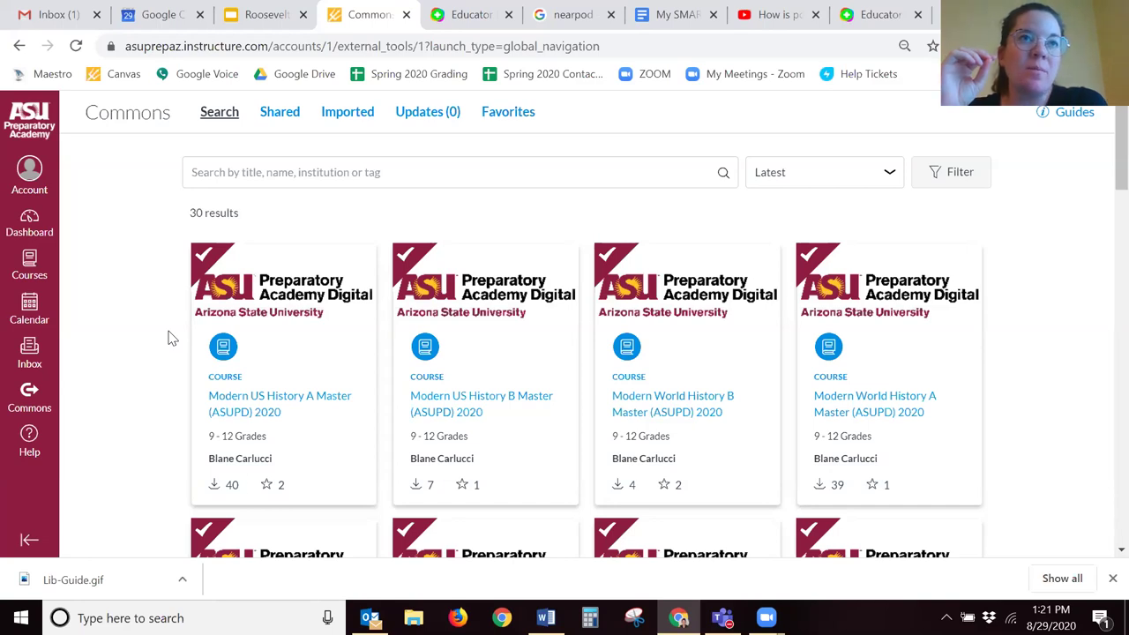
left_click(287, 171)
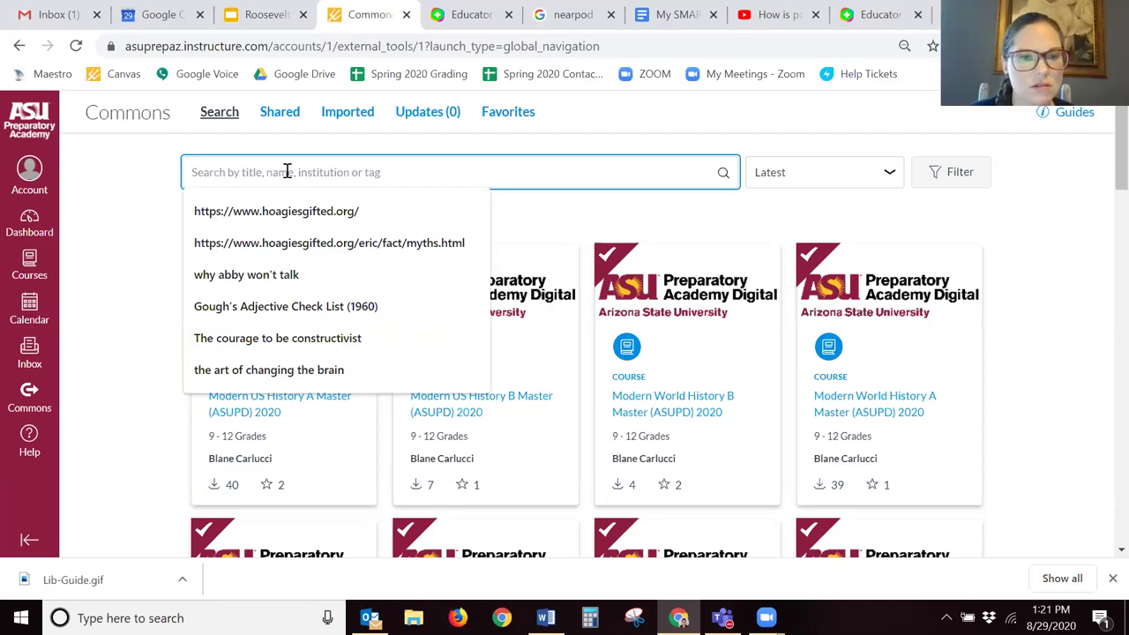
type("home page")
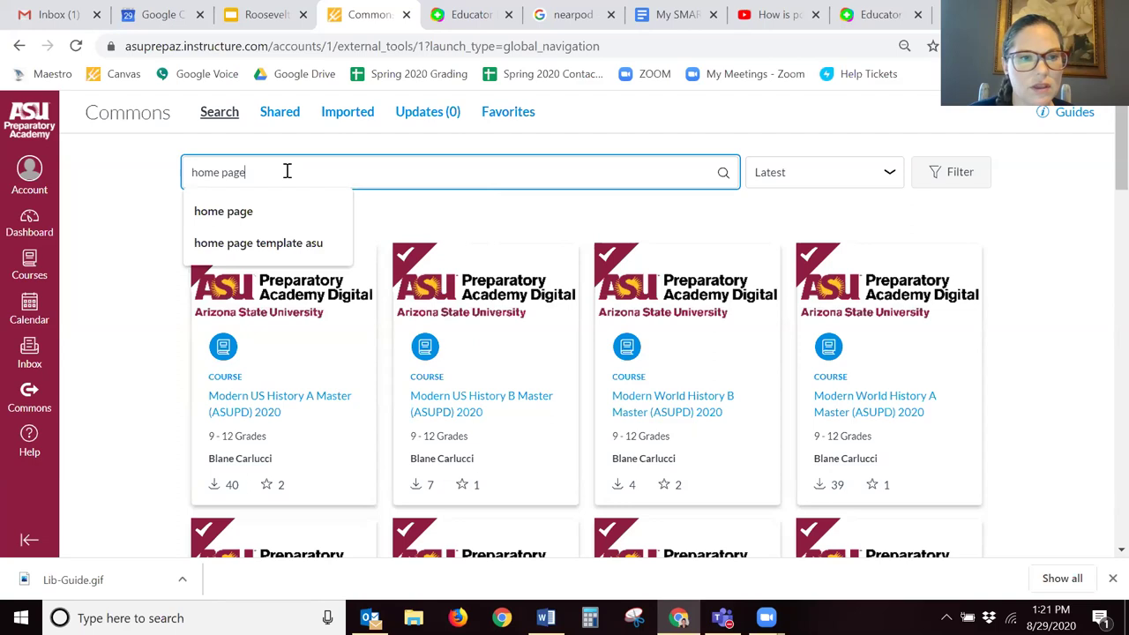
type(" template")
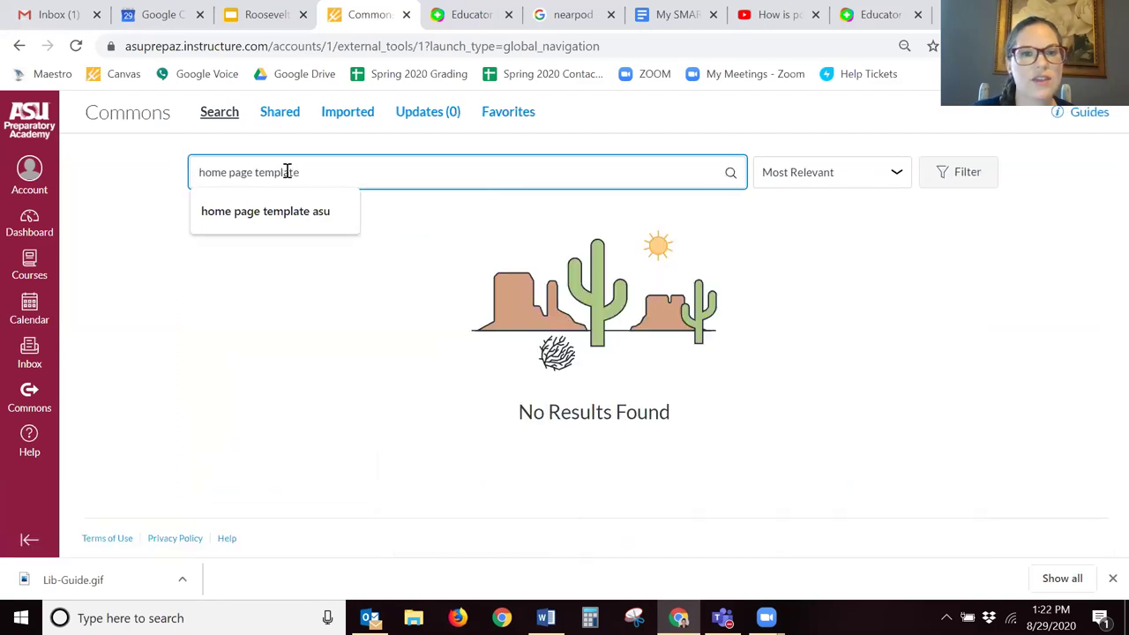
left_click(943, 175)
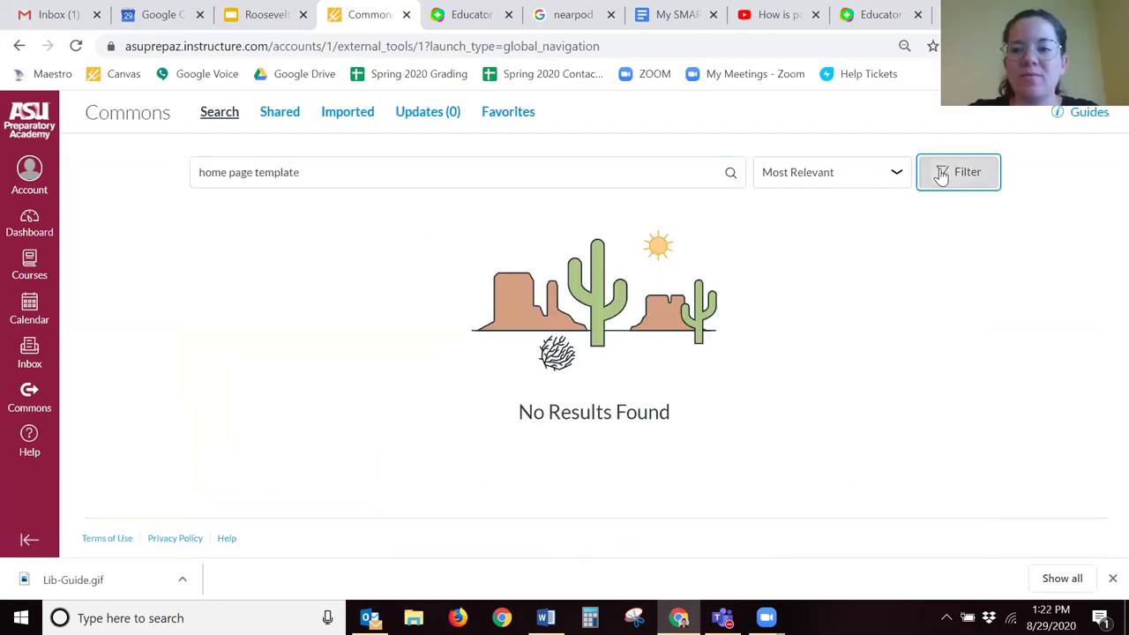
left_click(615, 166)
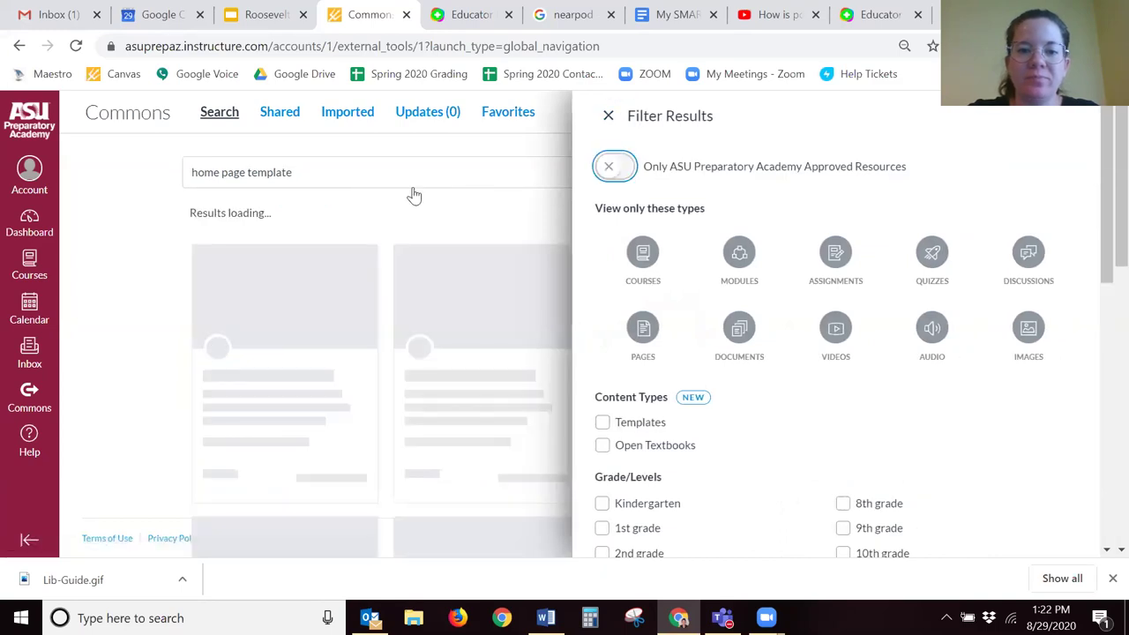
left_click(417, 179)
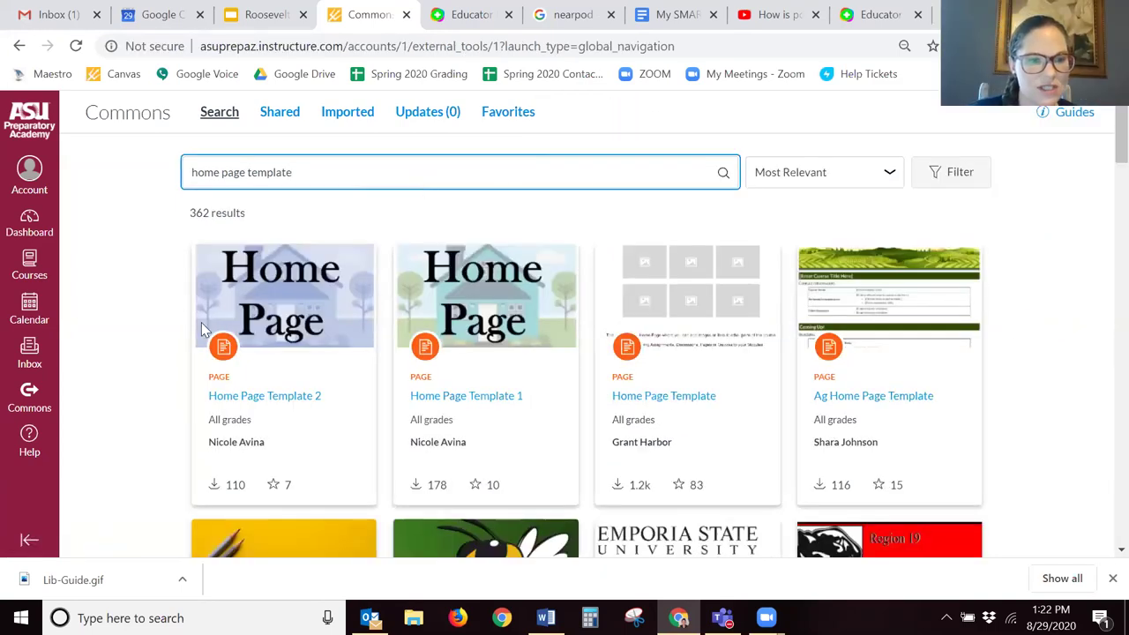
Preview Home Page Template 2's Welcome, Meet your Teacher and How To Be Successful sections.
left_click(269, 412)
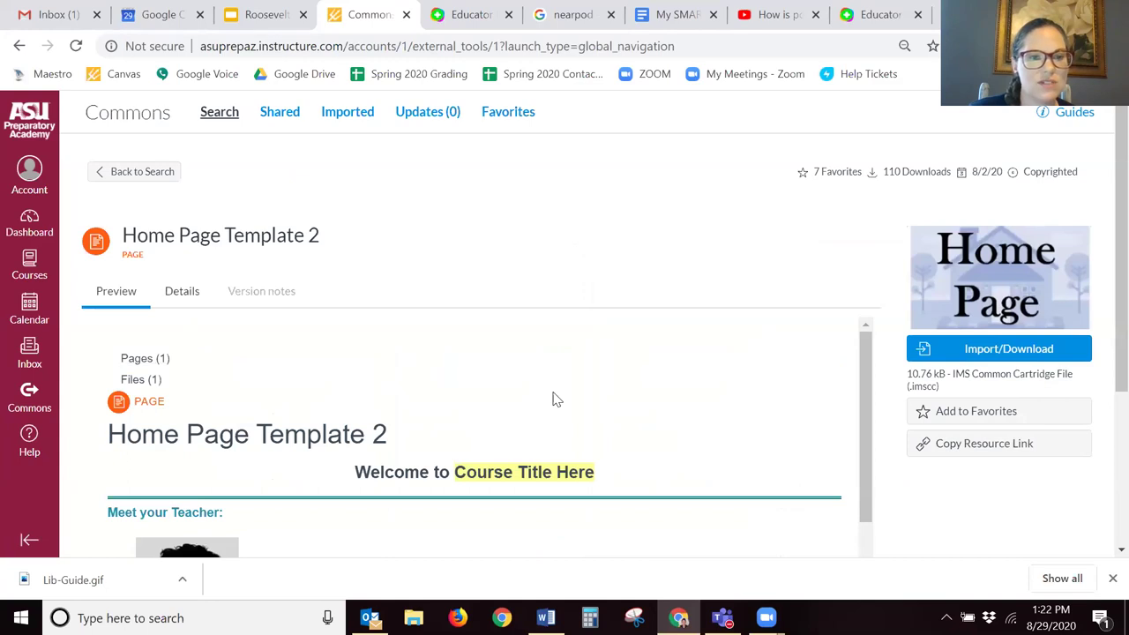
scroll(556, 399, "down", 8)
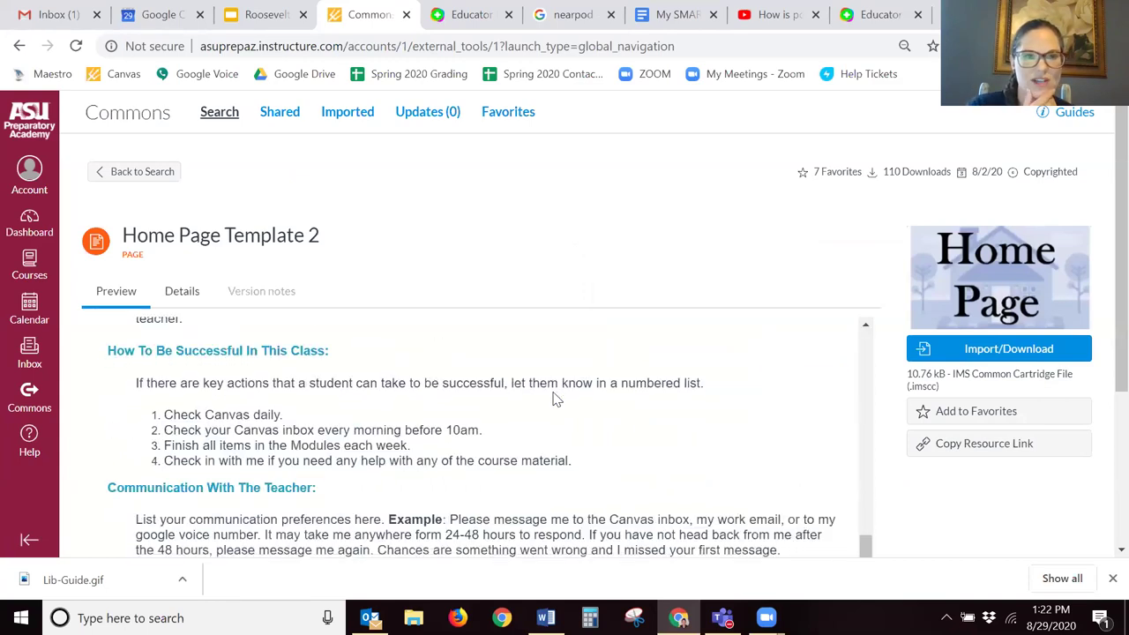
scroll(556, 400, "up", 8)
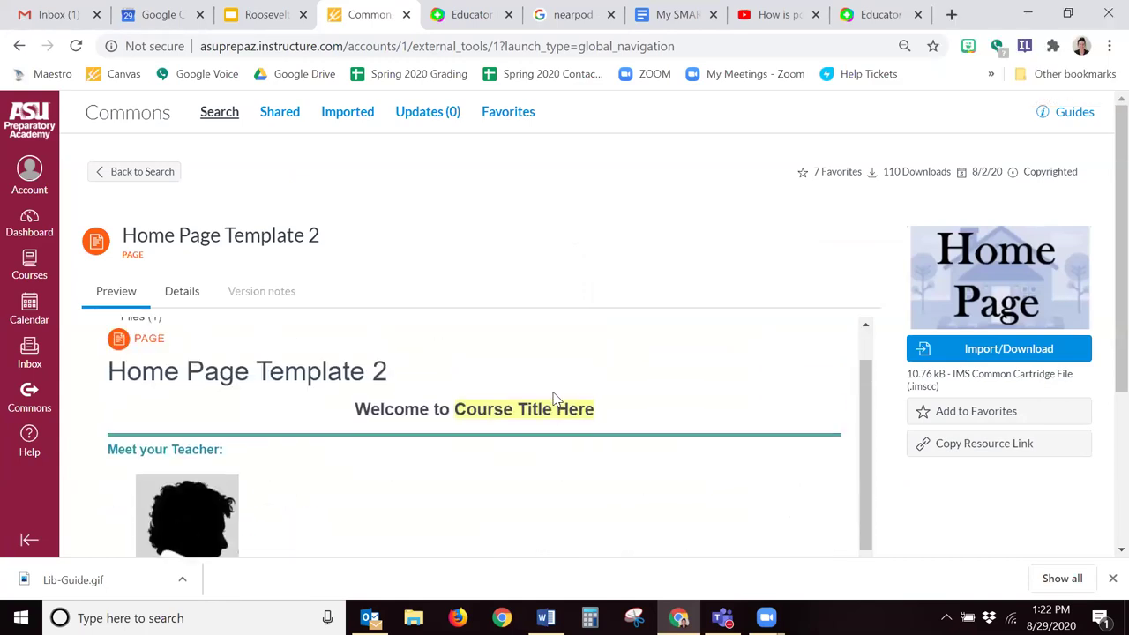
scroll(554, 400, "down", 5)
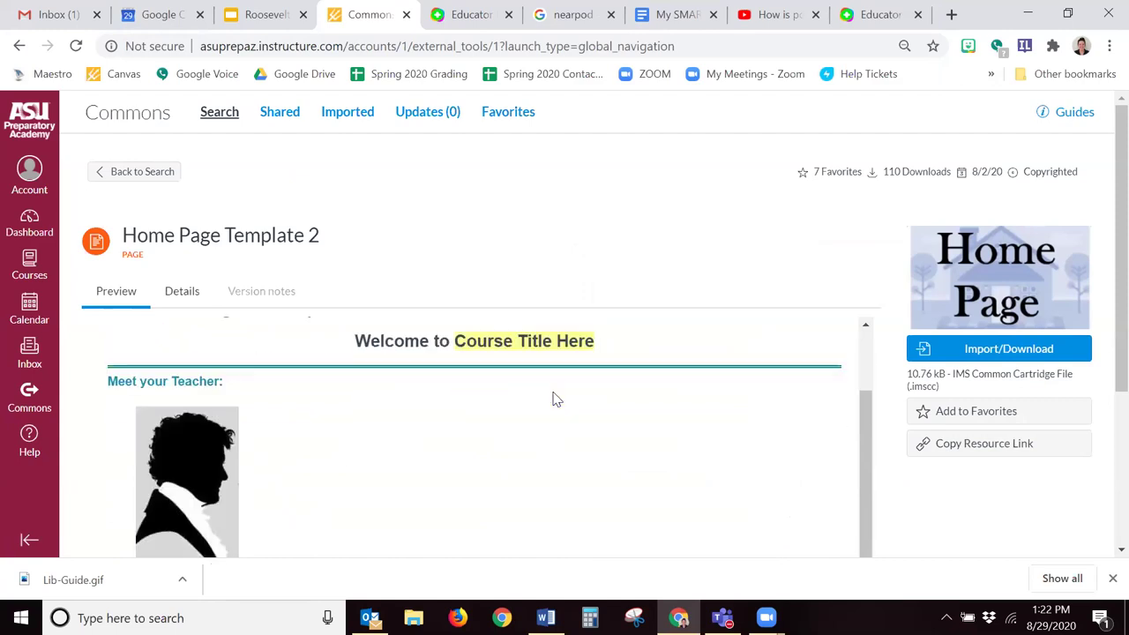
scroll(554, 400, "down", 1)
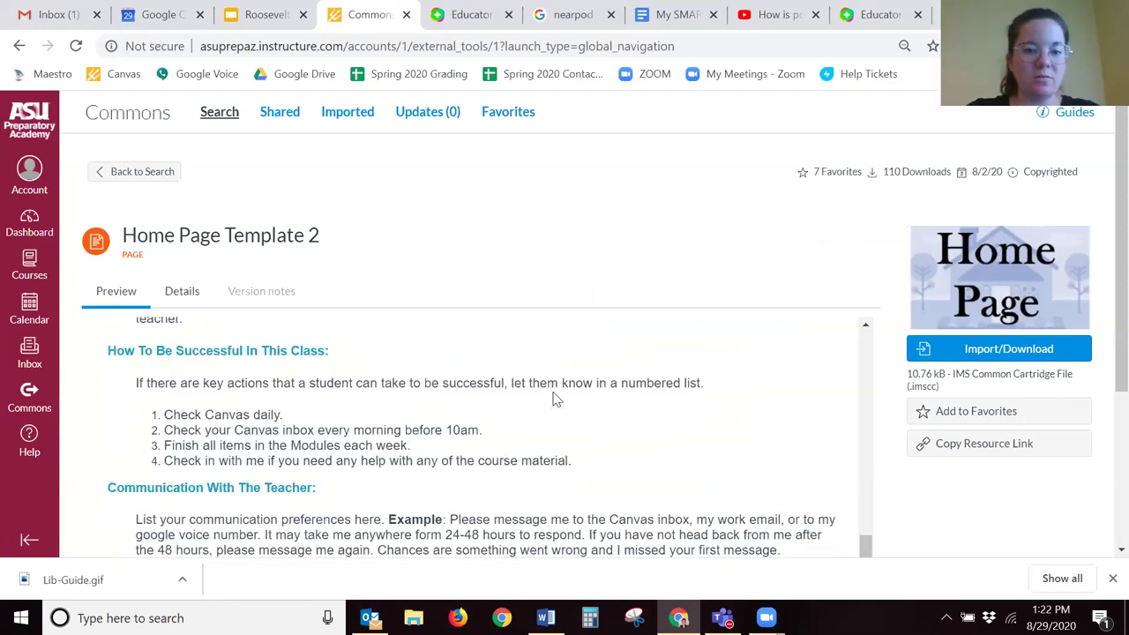
scroll(554, 399, "down", 3)
scroll(650, 305, "up", 10)
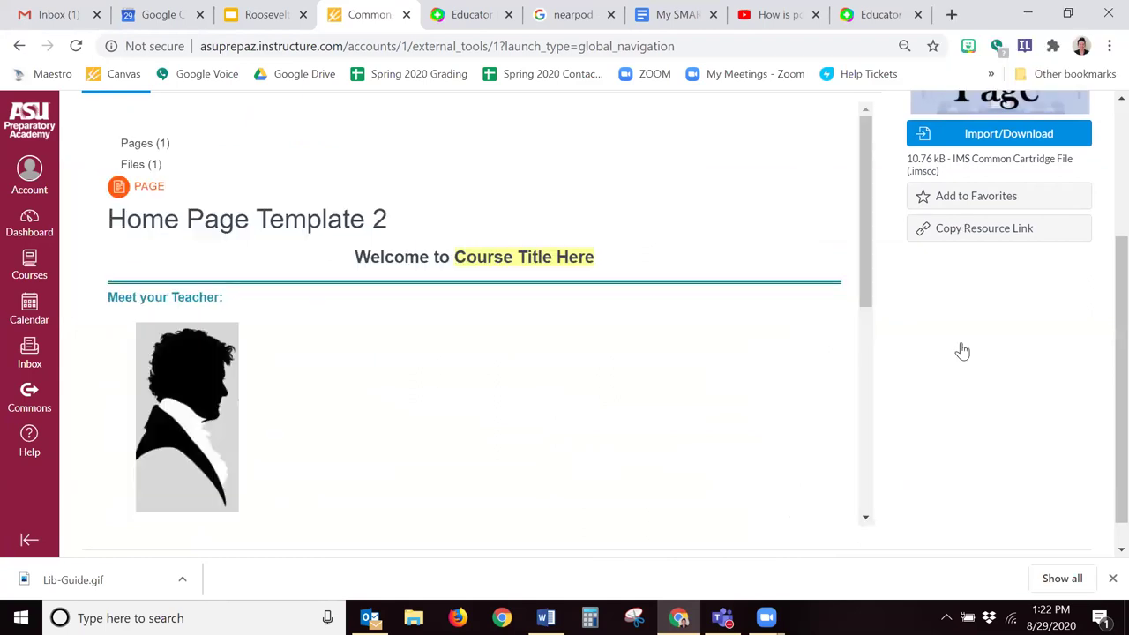
scroll(962, 349, "up", 3)
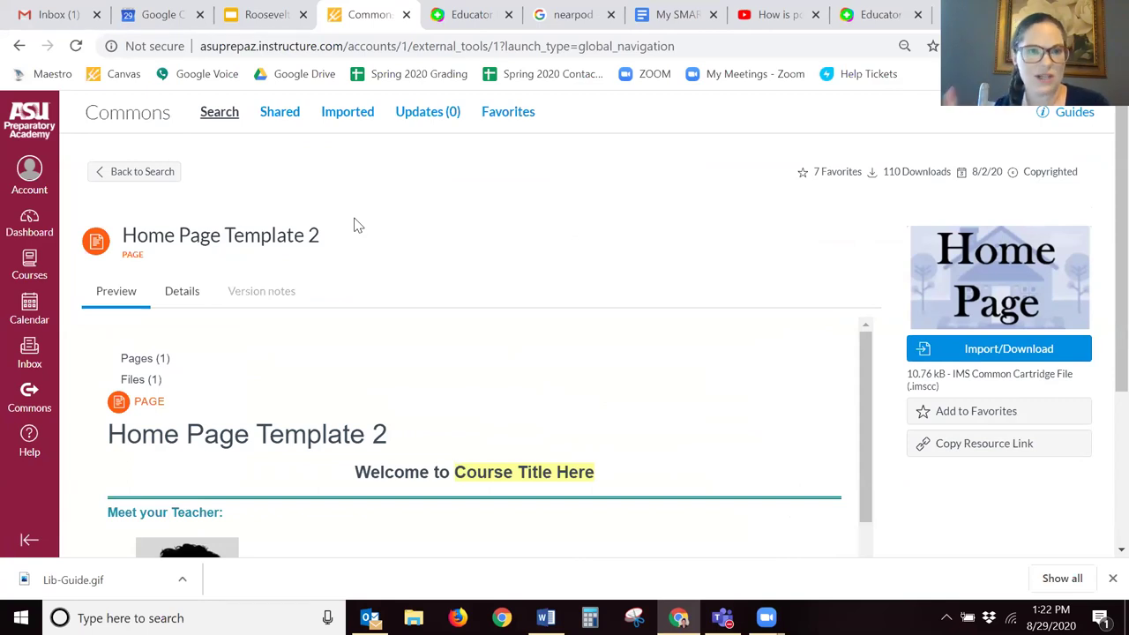
Go to 5th Grade Demo's Settings and view its Feature Options, with Mastery Paths and New Quizzes off.
left_click(29, 266)
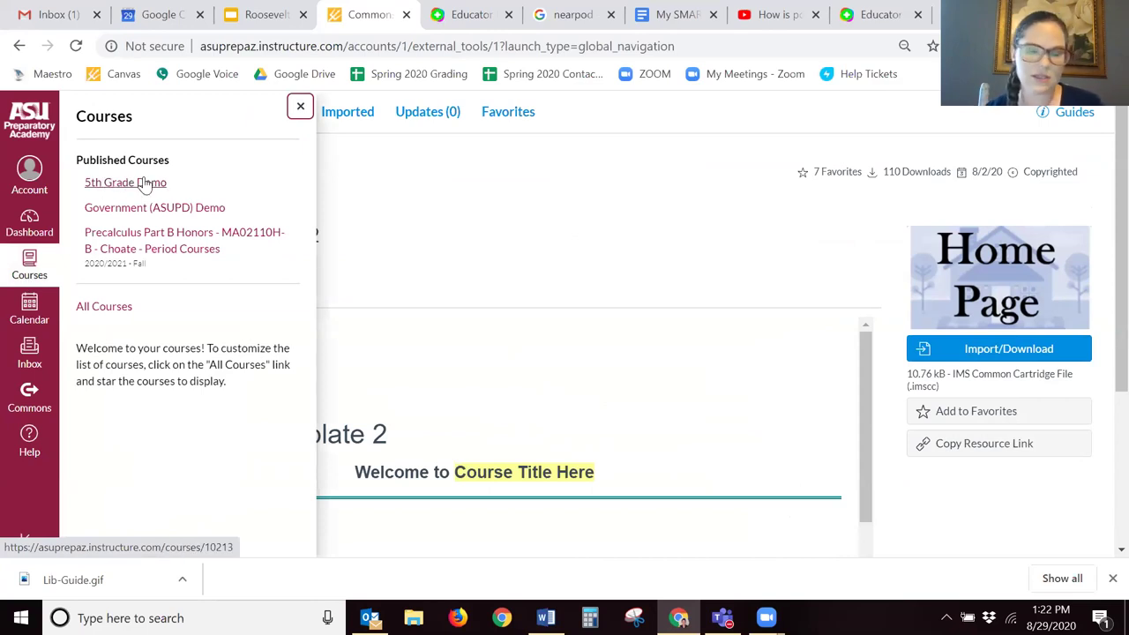
left_click(147, 182)
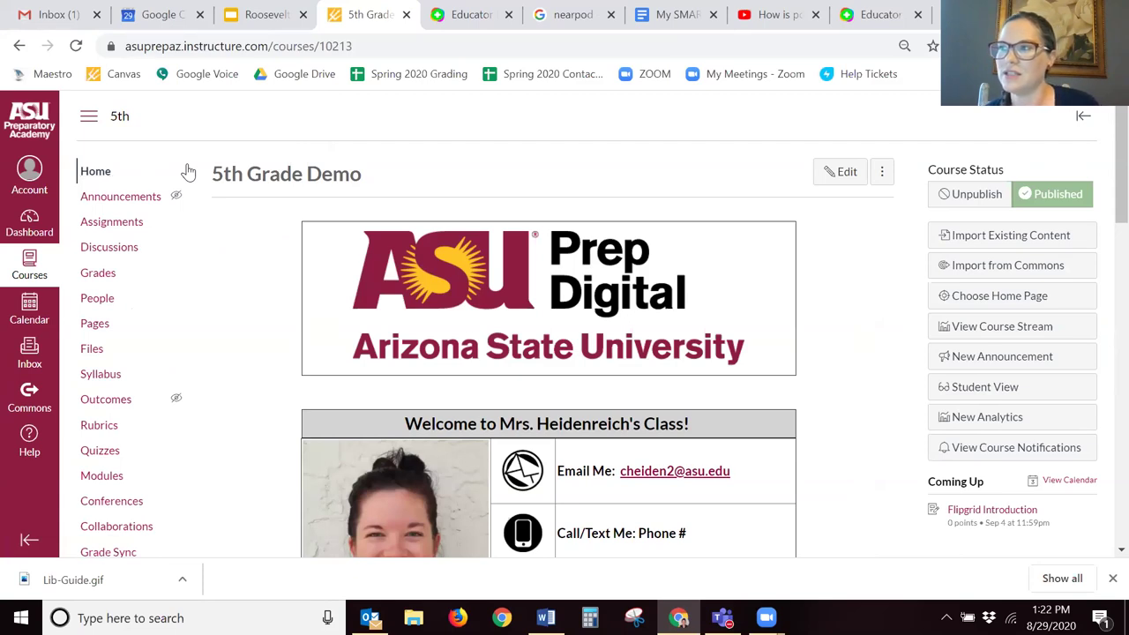
scroll(171, 374, "down", 3)
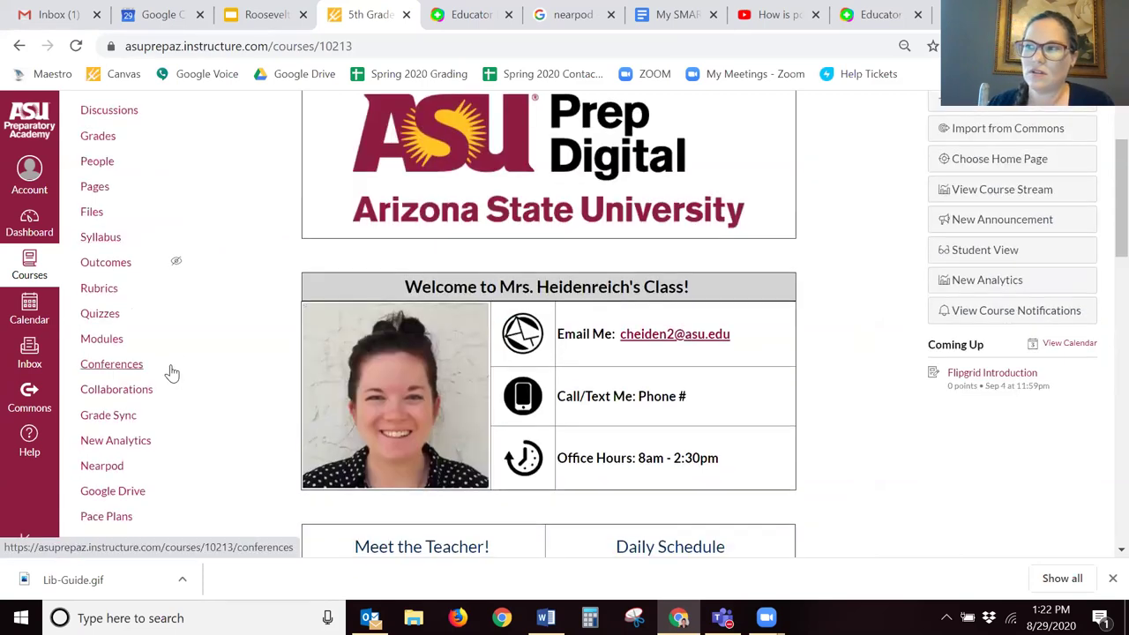
left_click(104, 494)
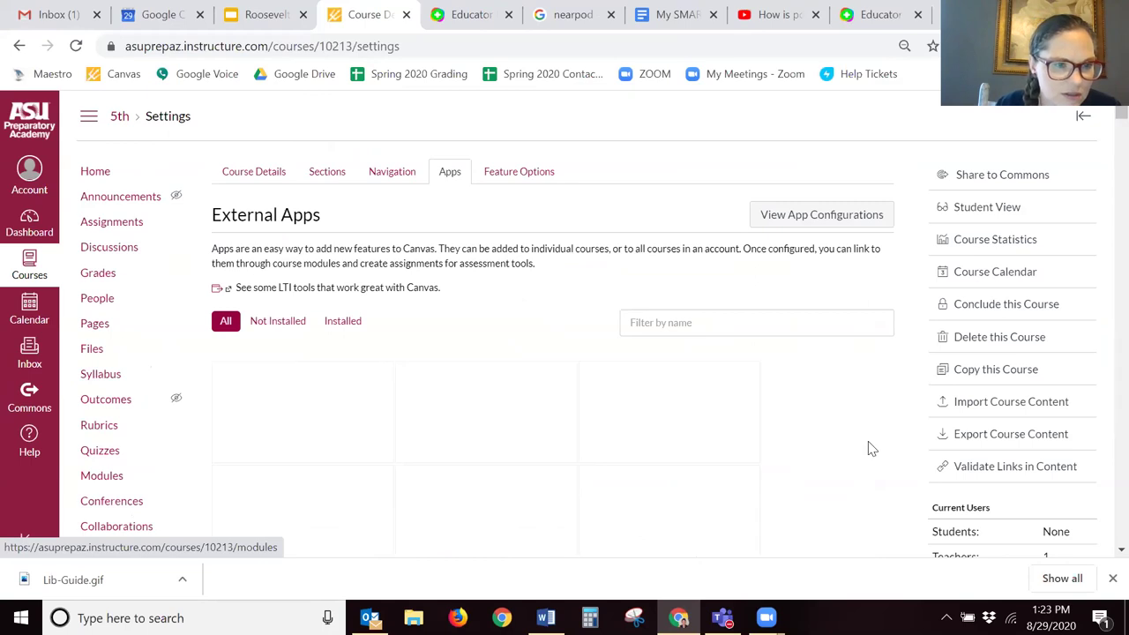
scroll(869, 449, "down", 2)
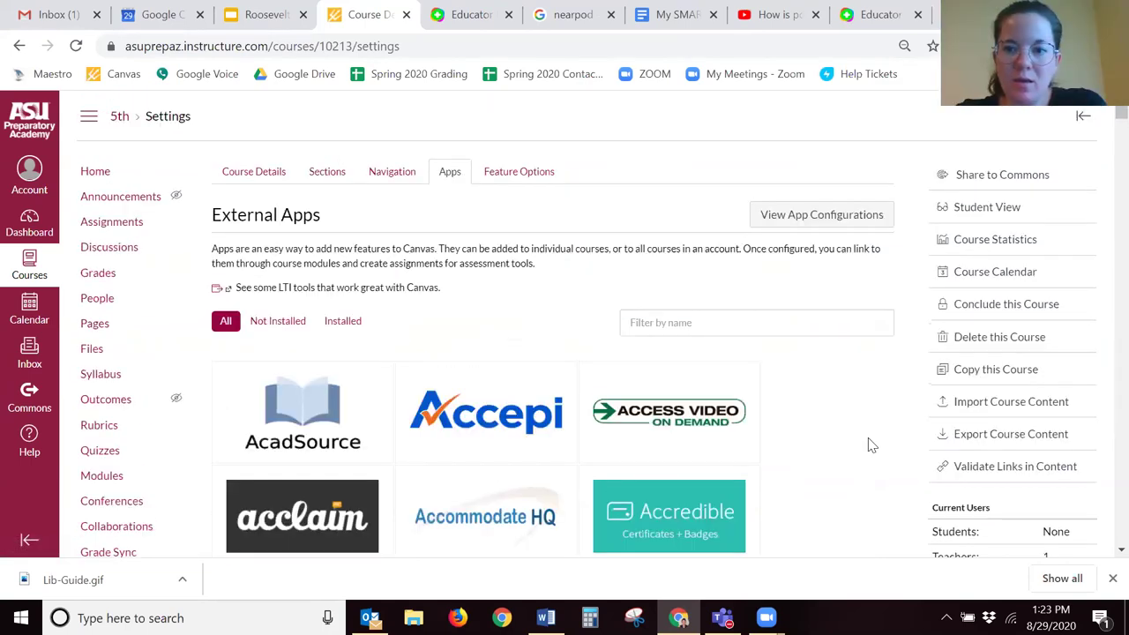
left_click(521, 174)
scroll(567, 353, "down", 1)
scroll(569, 353, "up", 1)
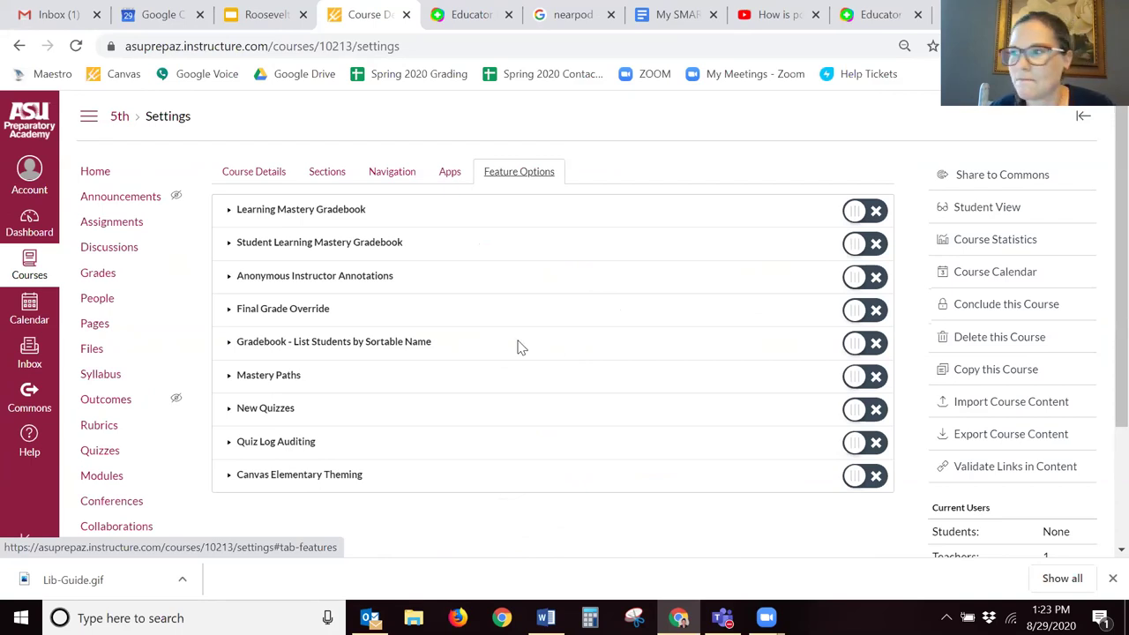
Look through the account settings and Shared Content pages, then return to the 5th Grade Demo home page.
left_click(46, 190)
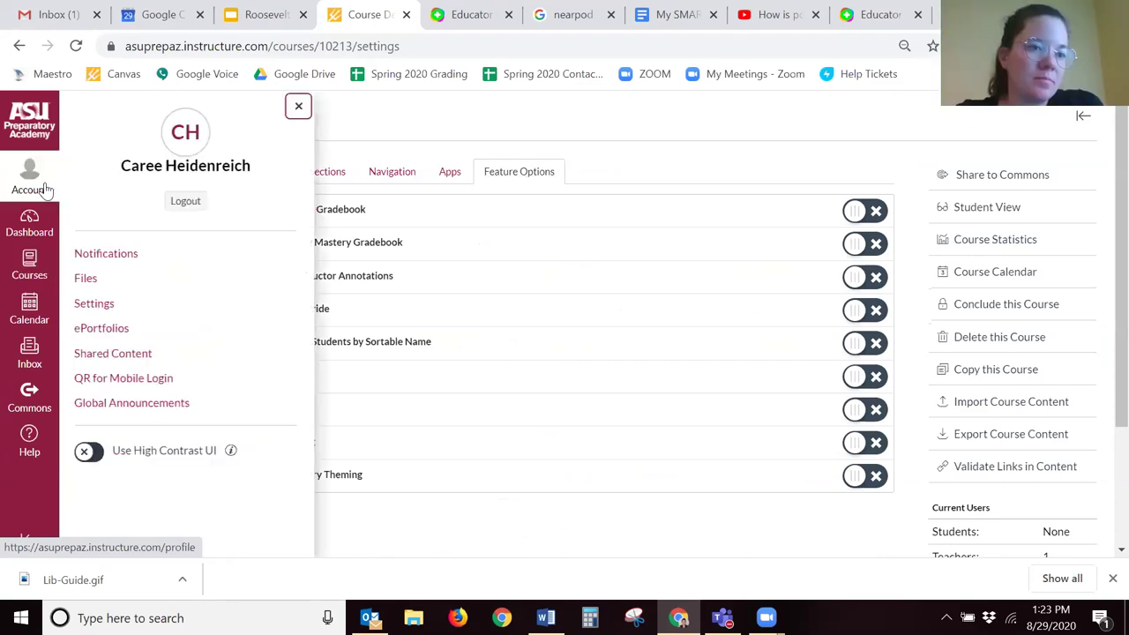
left_click(114, 306)
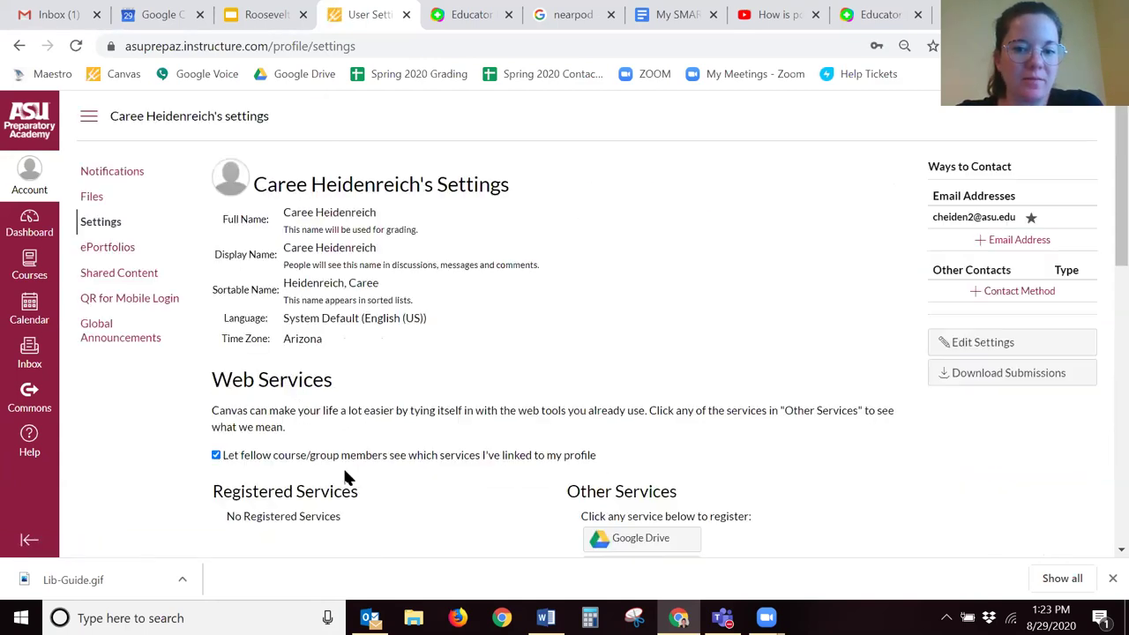
scroll(345, 469, "down", 4)
scroll(347, 384, "up", 4)
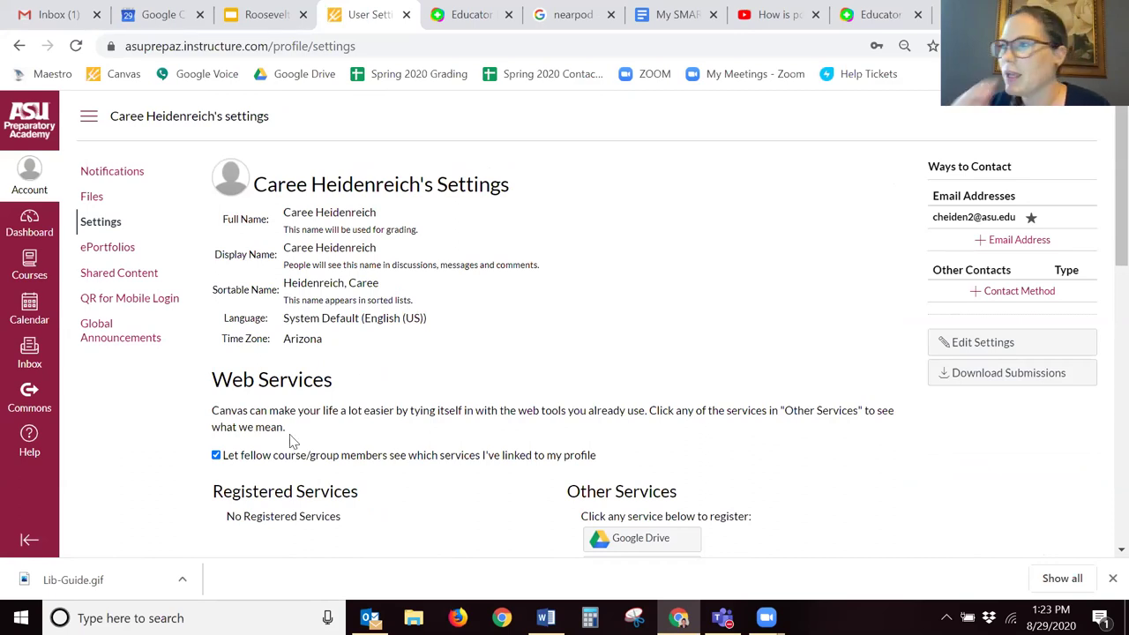
left_click(119, 284)
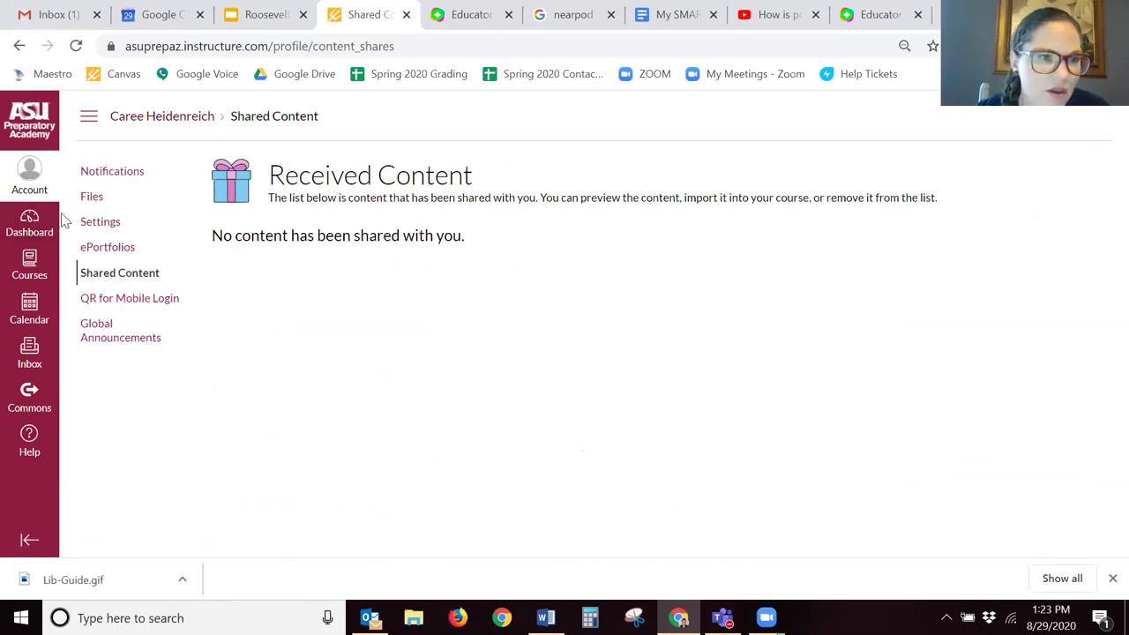
left_click(27, 277)
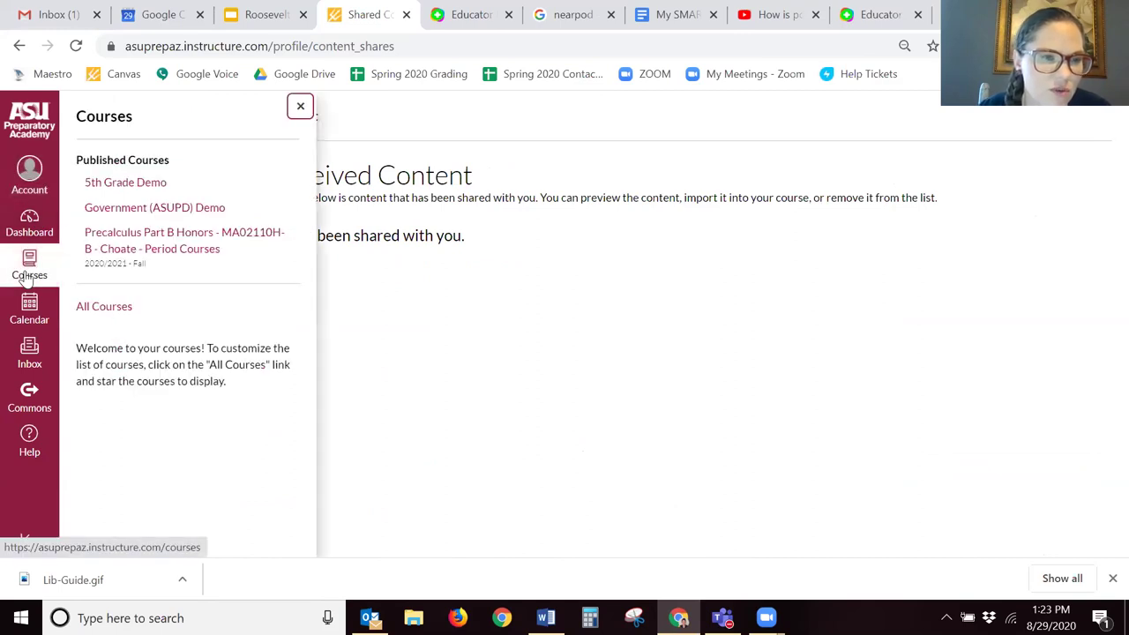
left_click(104, 184)
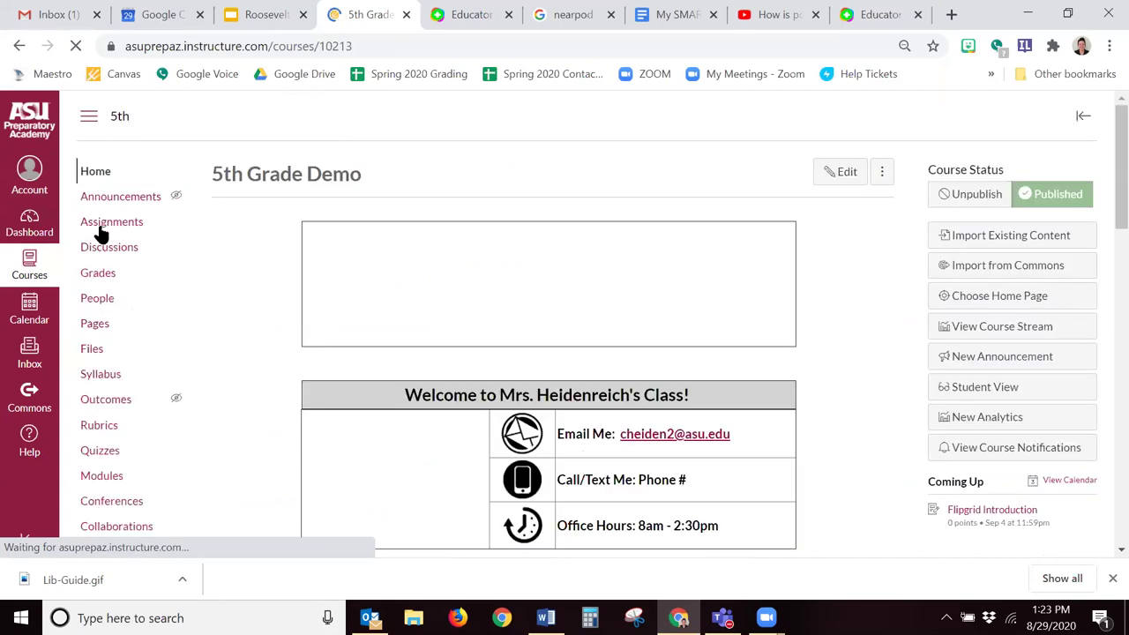
Go to 5th Grade Demo's Settings and choose Import Course Content, listing three completed import jobs.
scroll(131, 346, "down", 3)
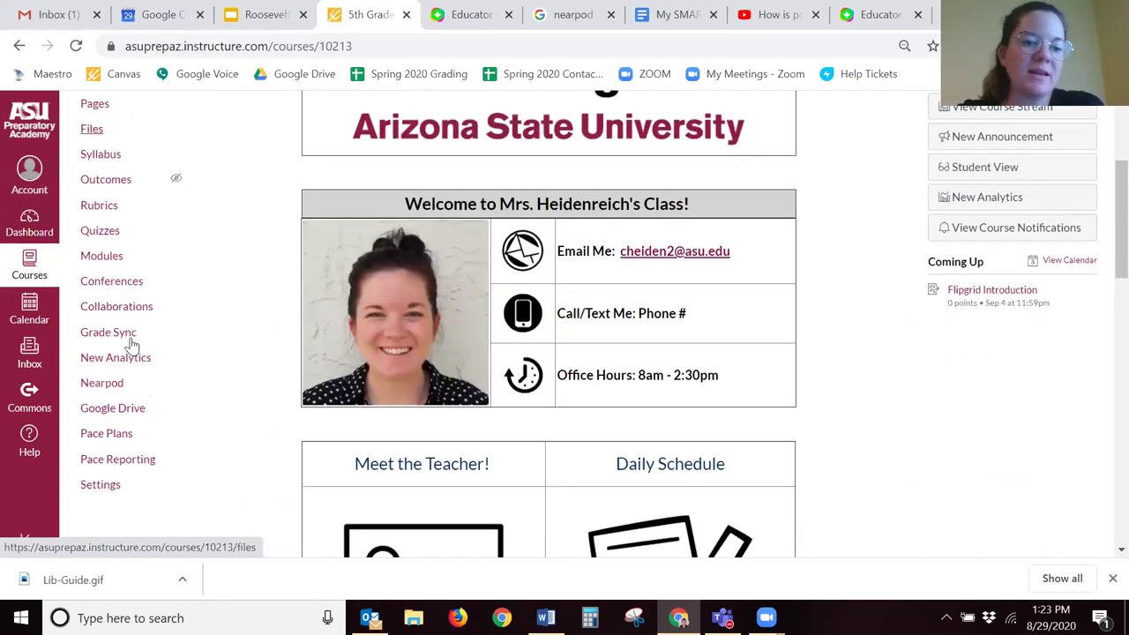
left_click(119, 490)
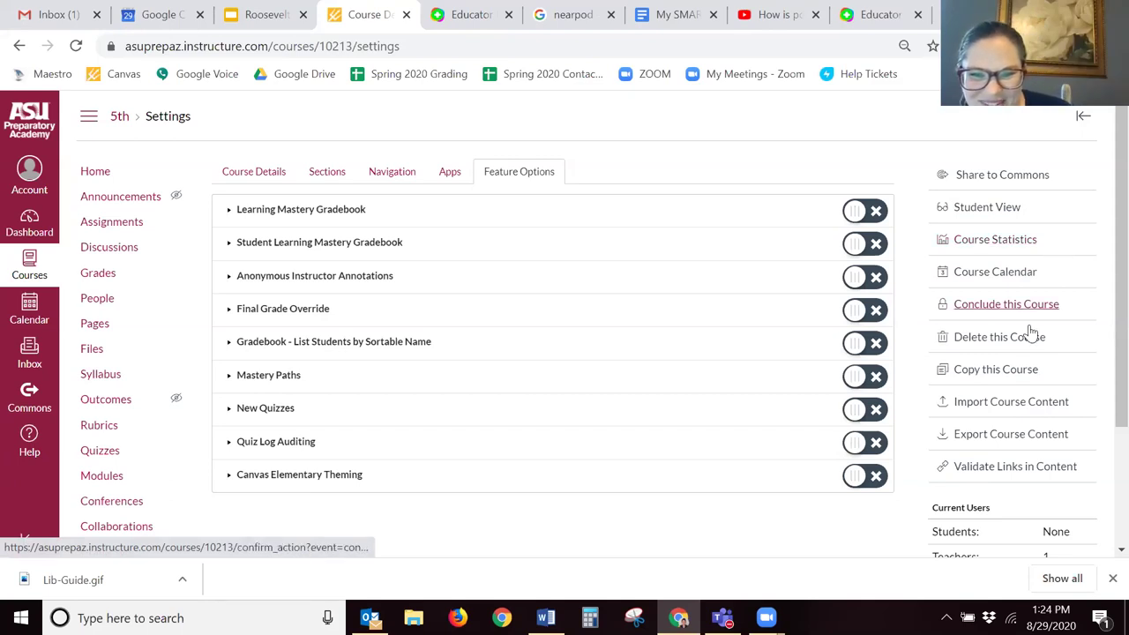
left_click(1011, 401)
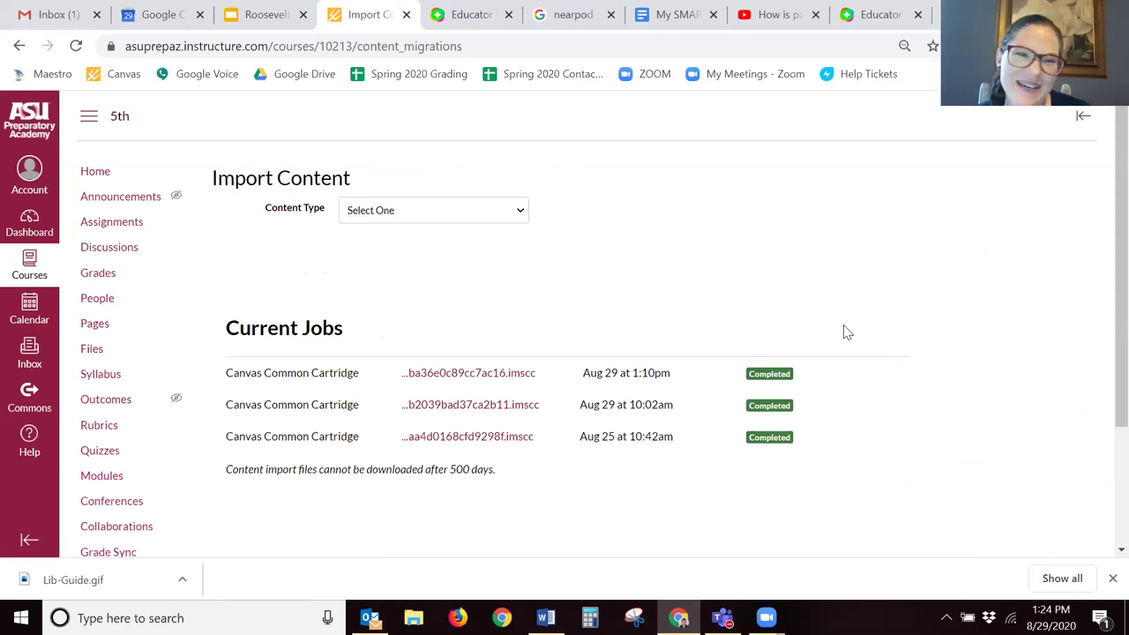
Set the import type to Copy a Canvas Course with Government (ASUPD) Demo as the source.
left_click(520, 212)
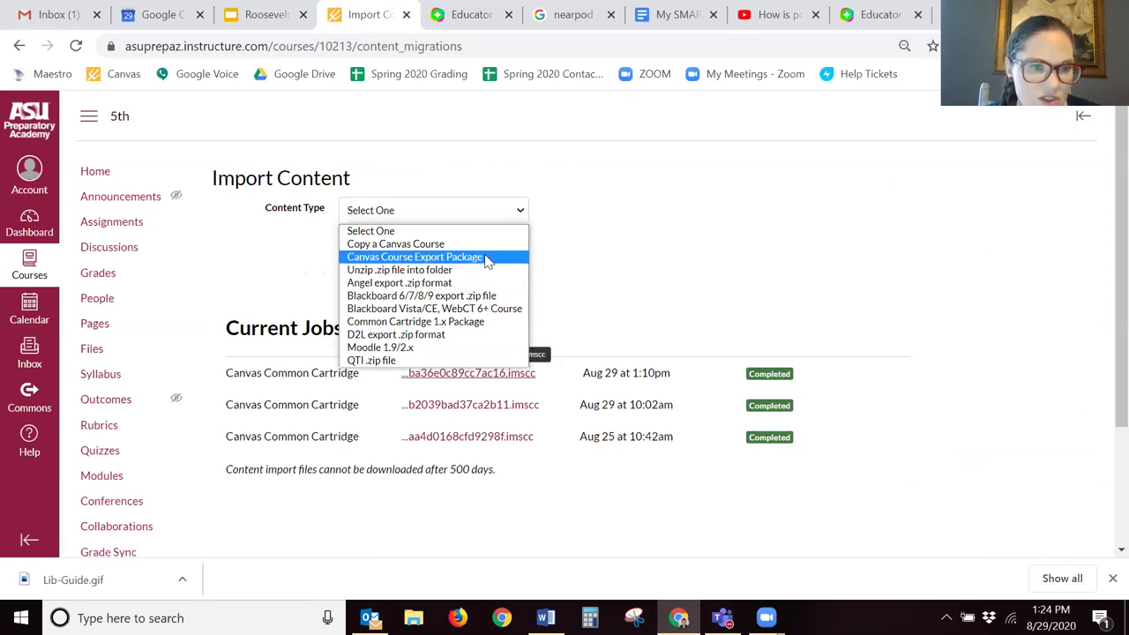
left_click(474, 243)
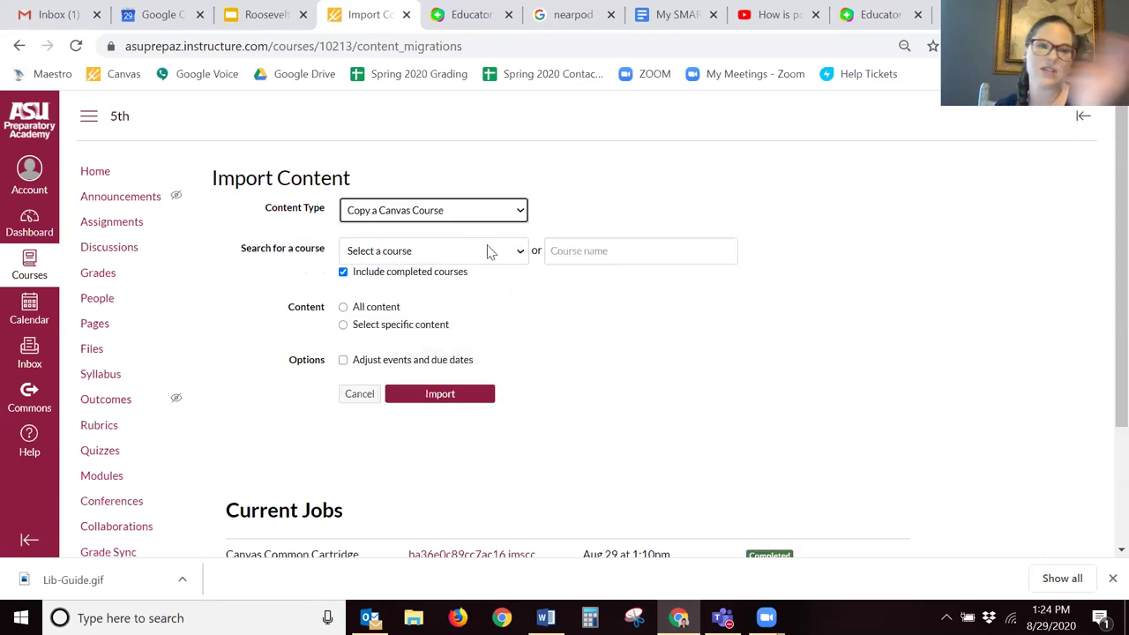
left_click(498, 251)
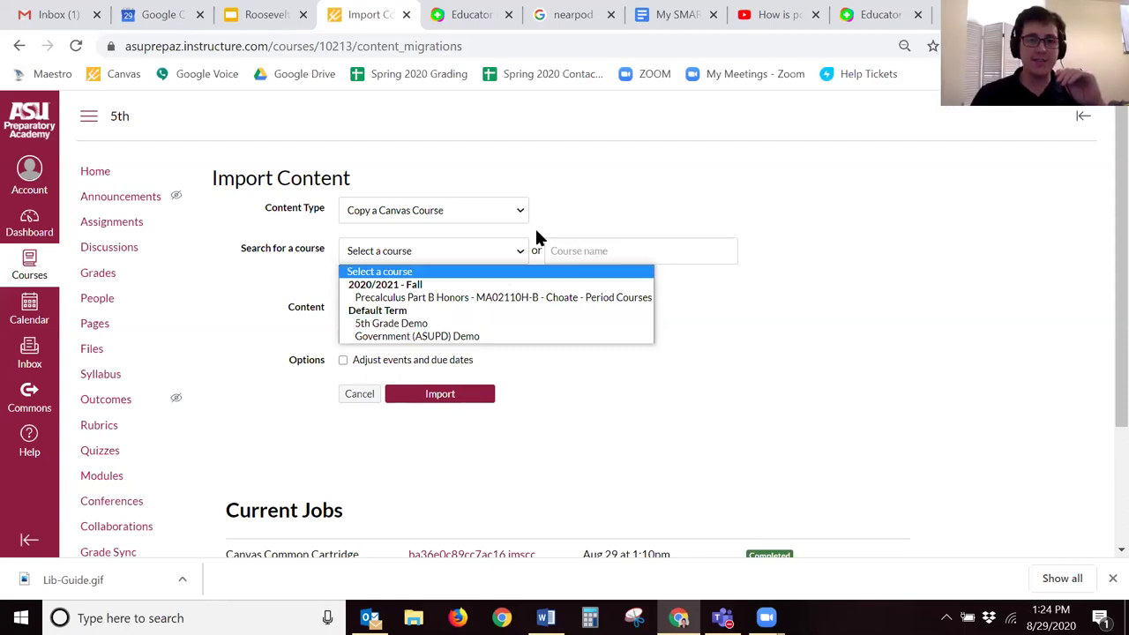
left_click(517, 212)
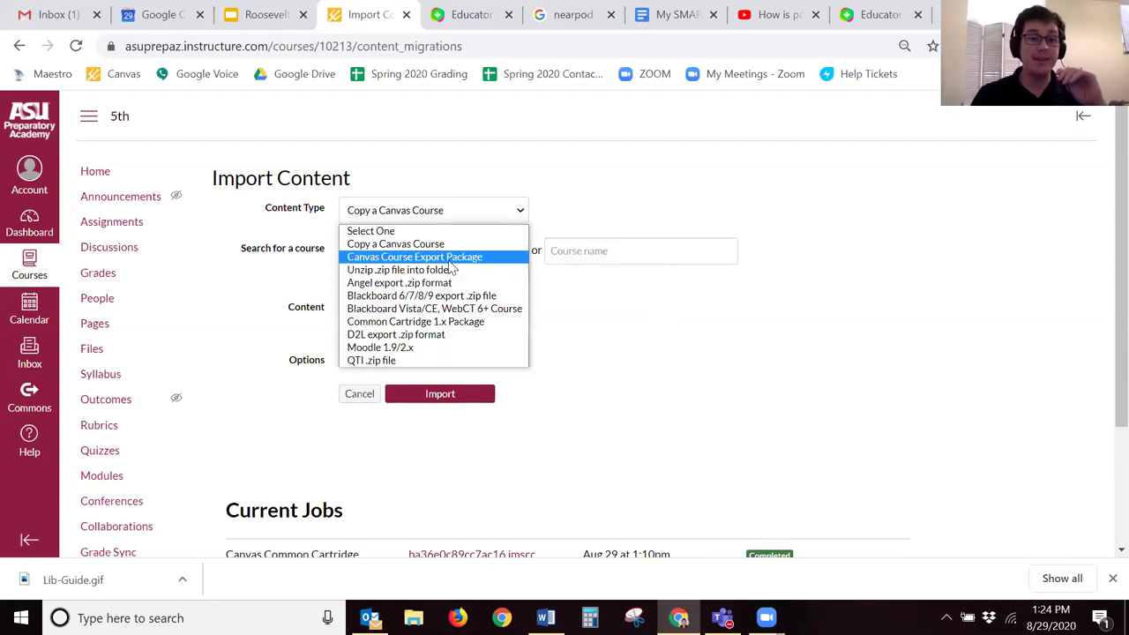
left_click(565, 195)
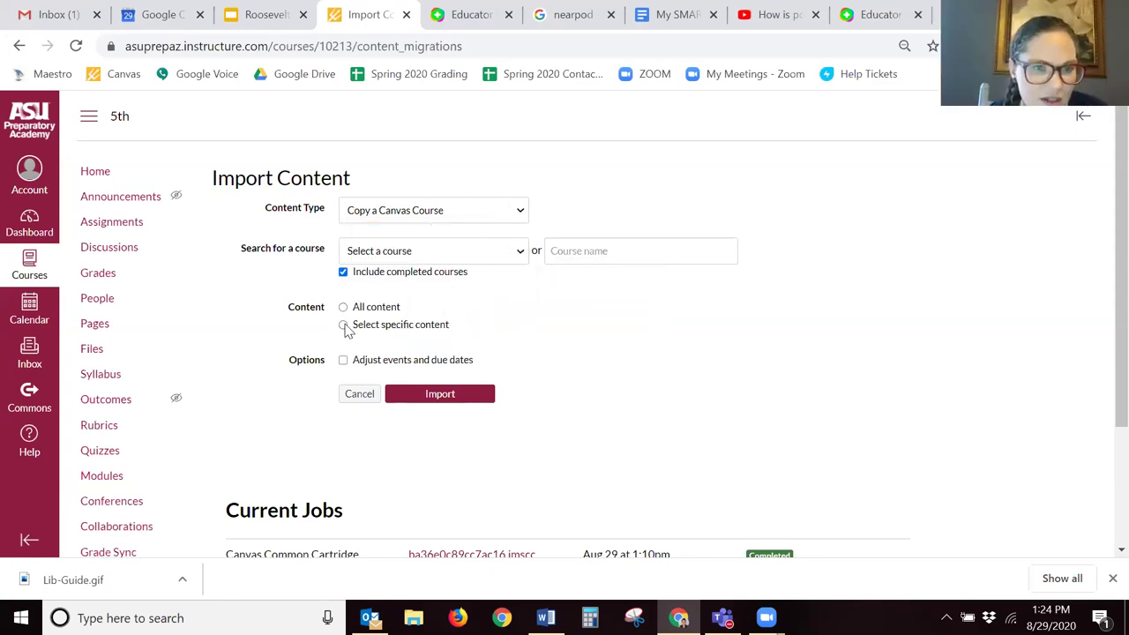
left_click(473, 254)
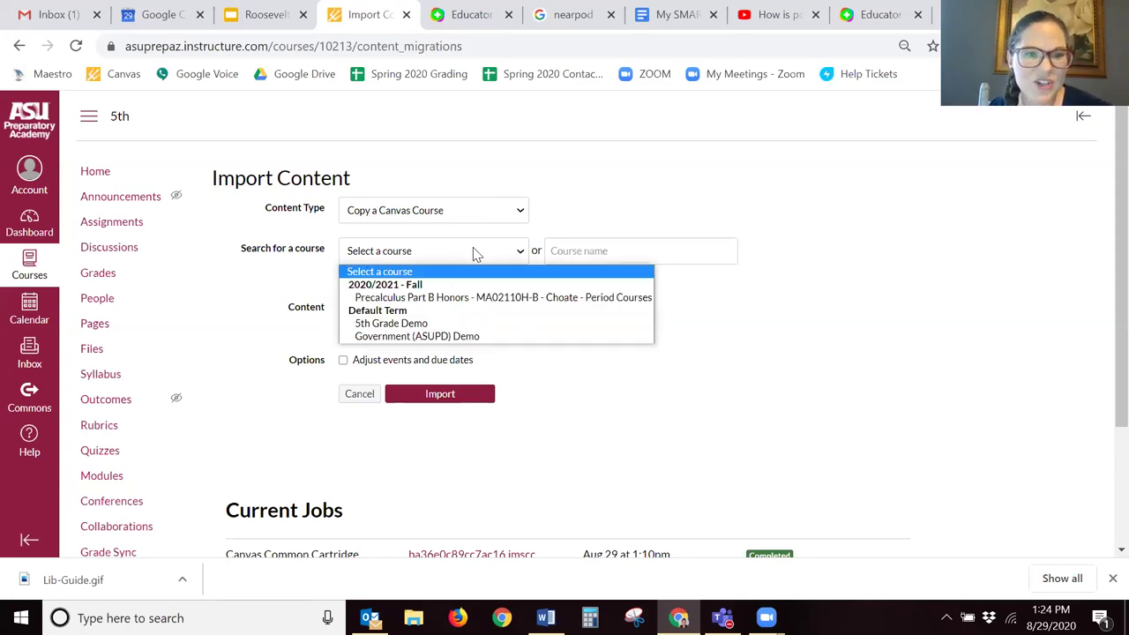
left_click(416, 338)
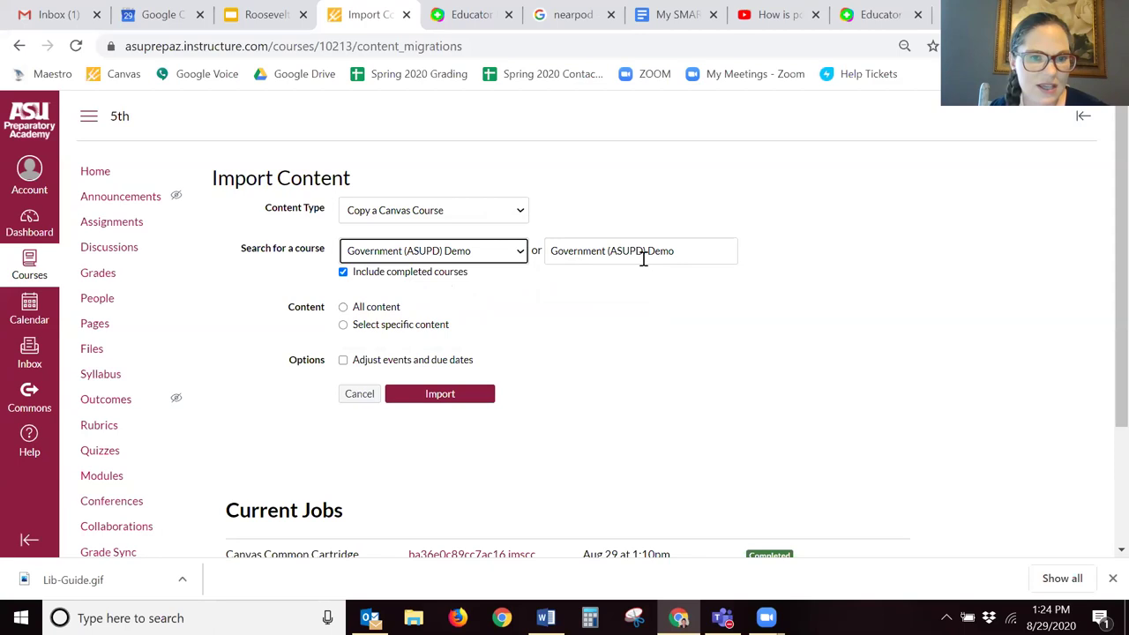
Import with 'Select specific content', leaving a Course Copy job awaiting content selection.
left_click(344, 326)
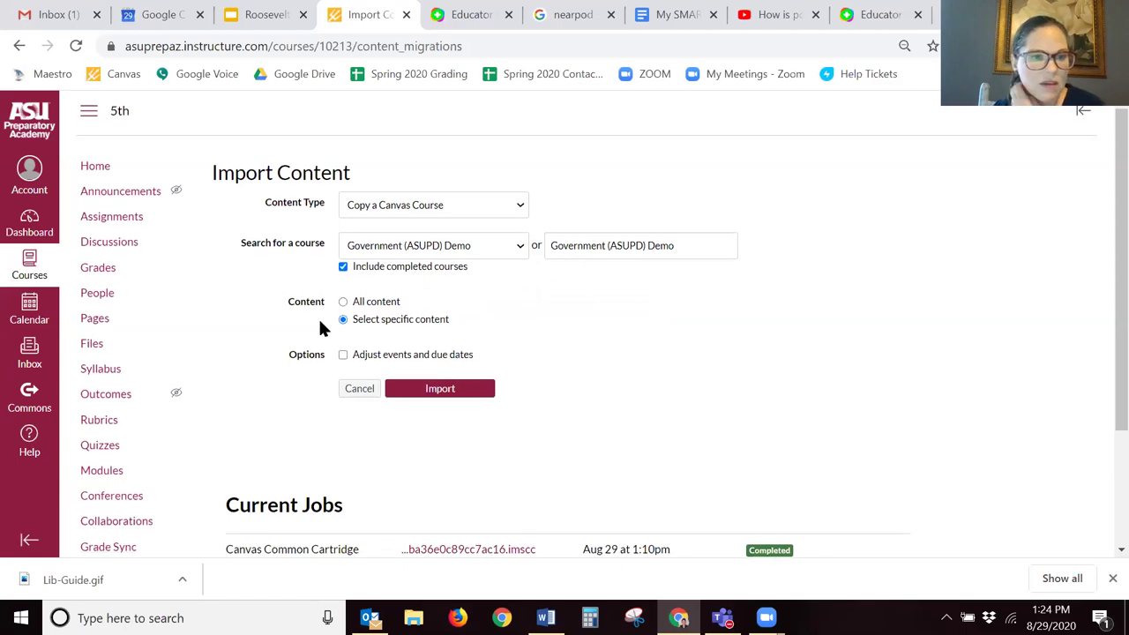
left_click(430, 393)
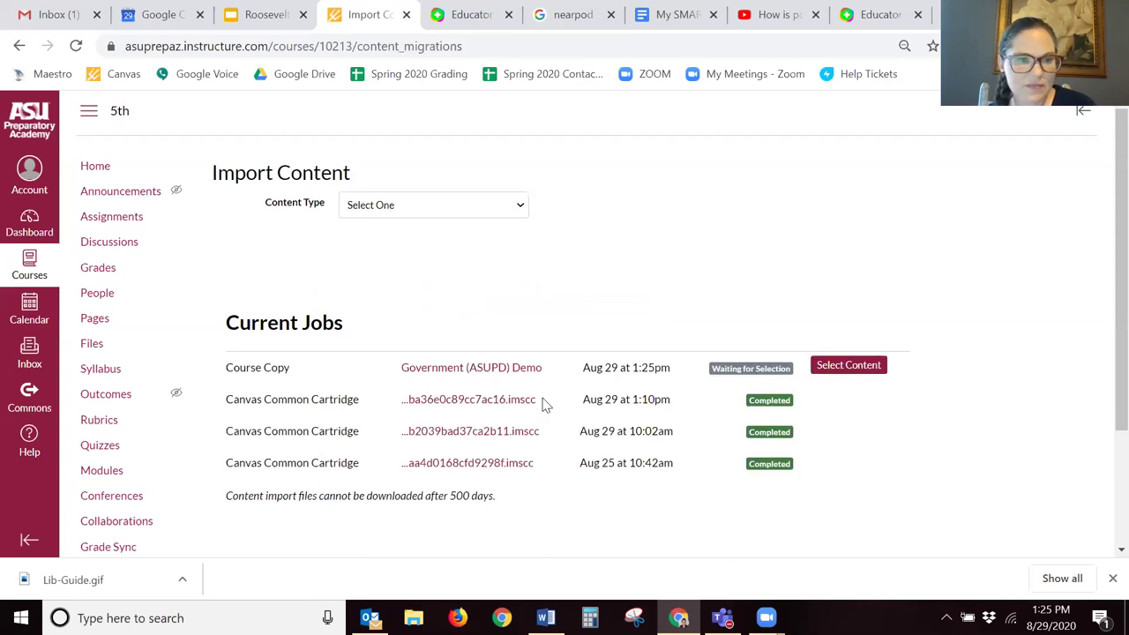
scroll(545, 404, "down", 1)
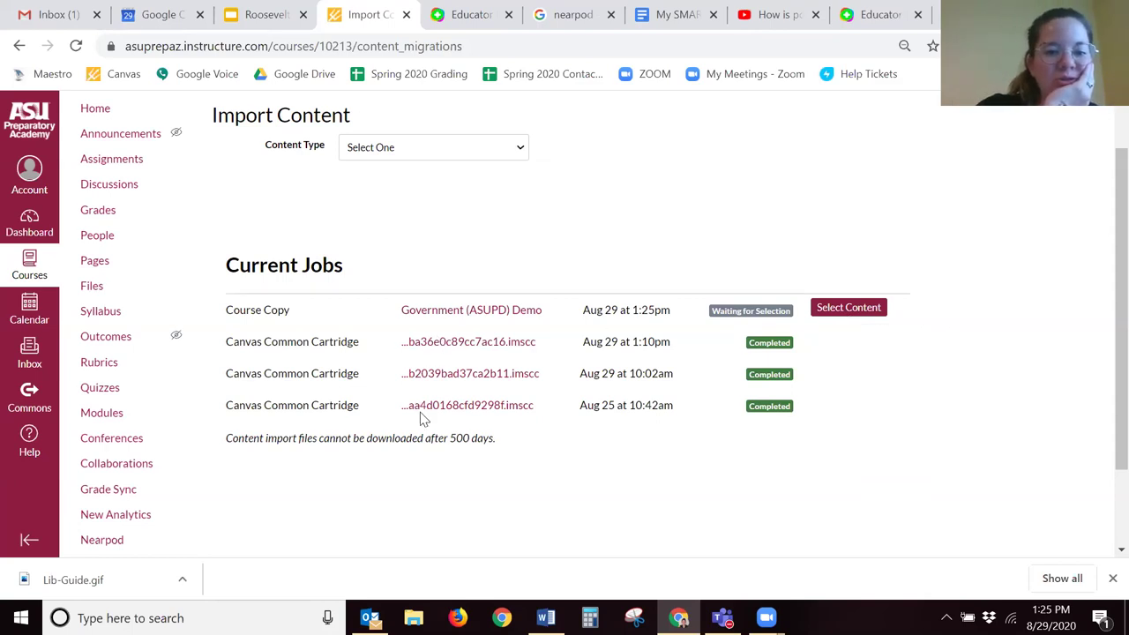
scroll(423, 418, "down", 1)
scroll(423, 418, "up", 2)
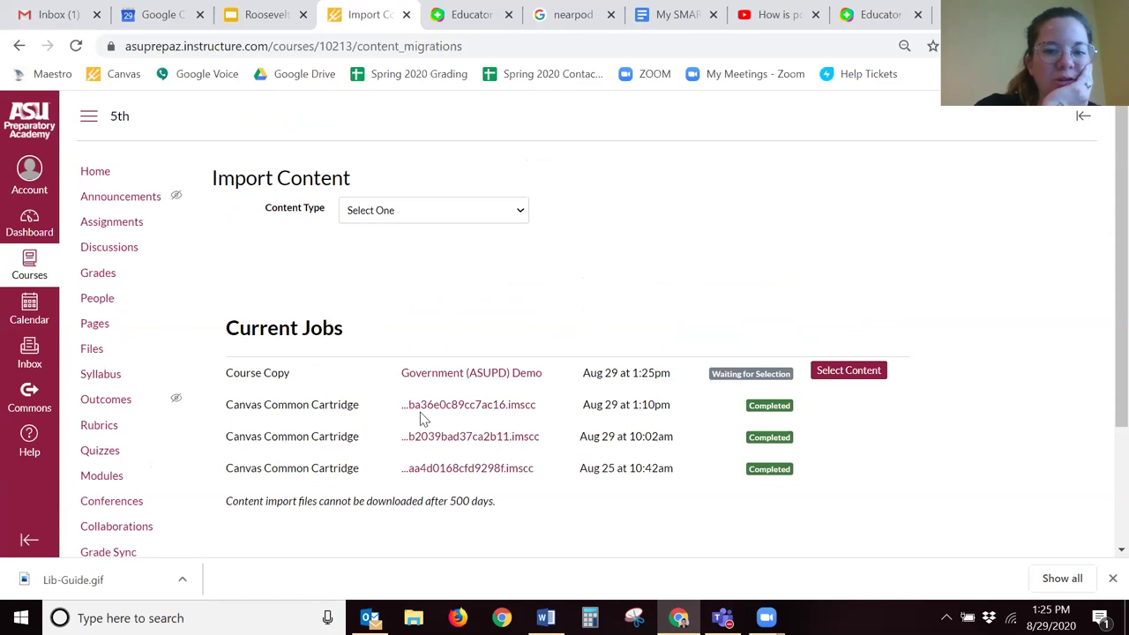
scroll(424, 418, "down", 1)
scroll(424, 419, "down", 1)
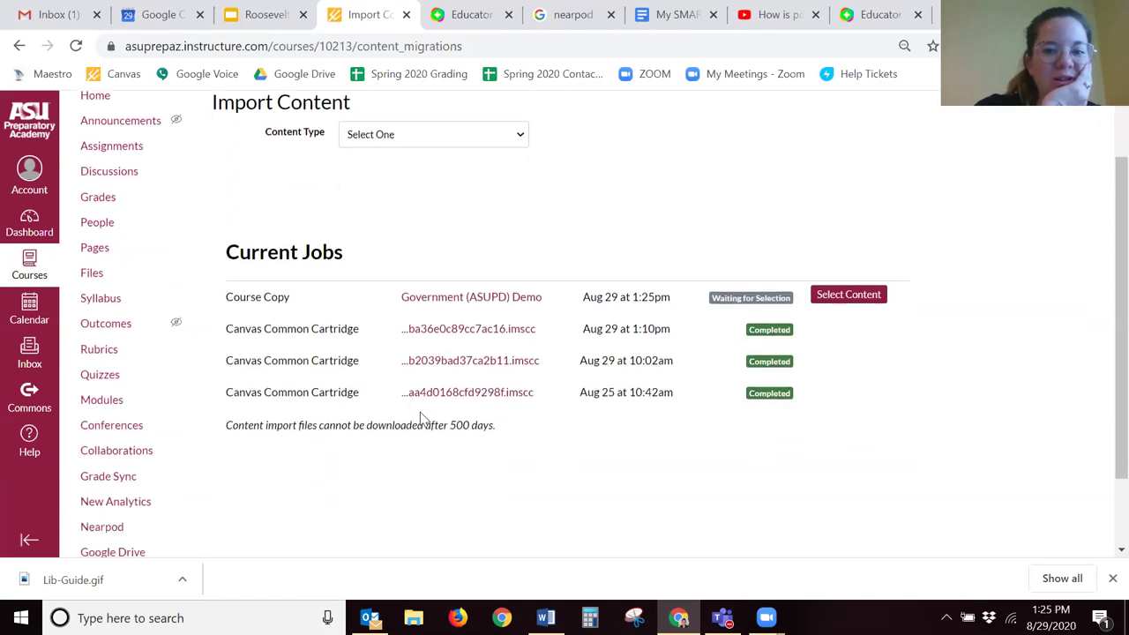
scroll(421, 418, "down", 2)
scroll(424, 419, "up", 3)
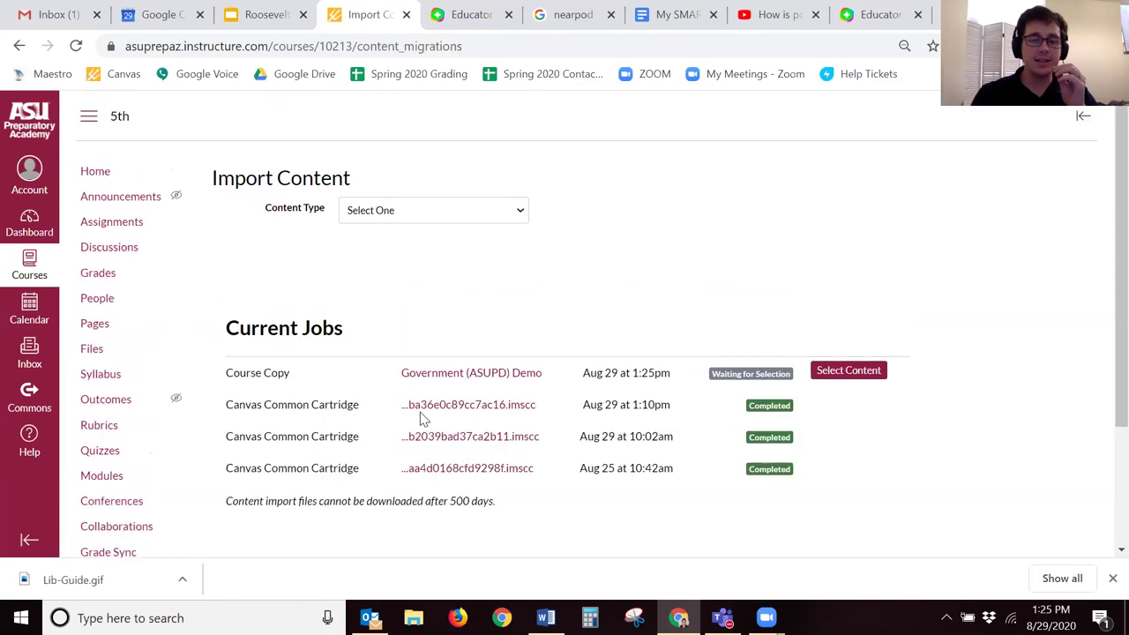
Select only the Canvas Resources module for the copy job and run it to completion.
left_click(847, 370)
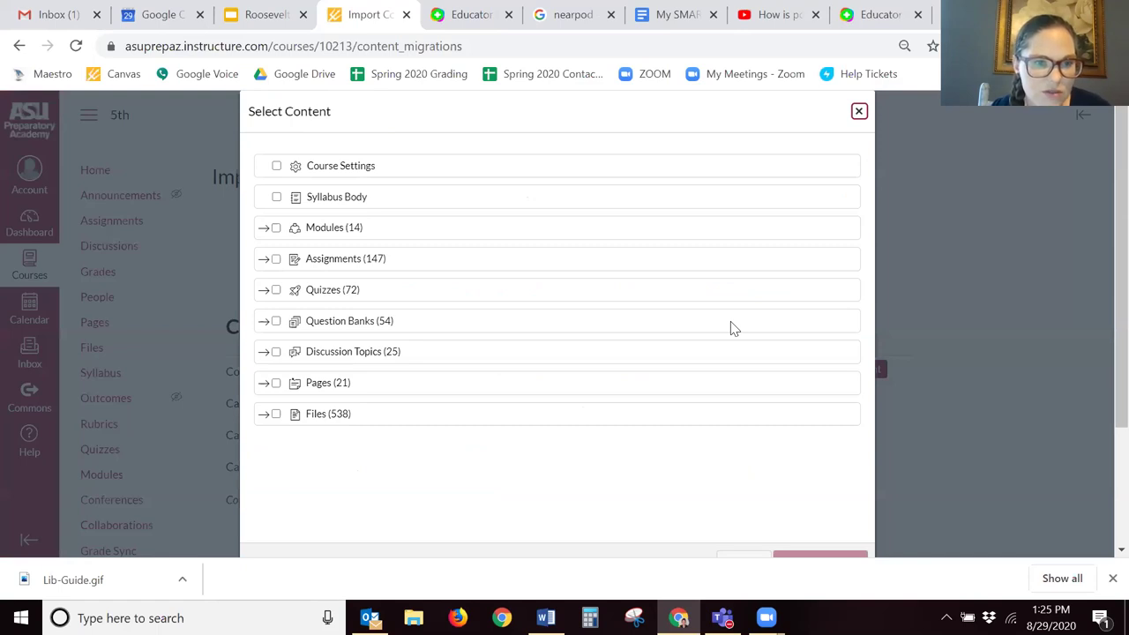
left_click(263, 230)
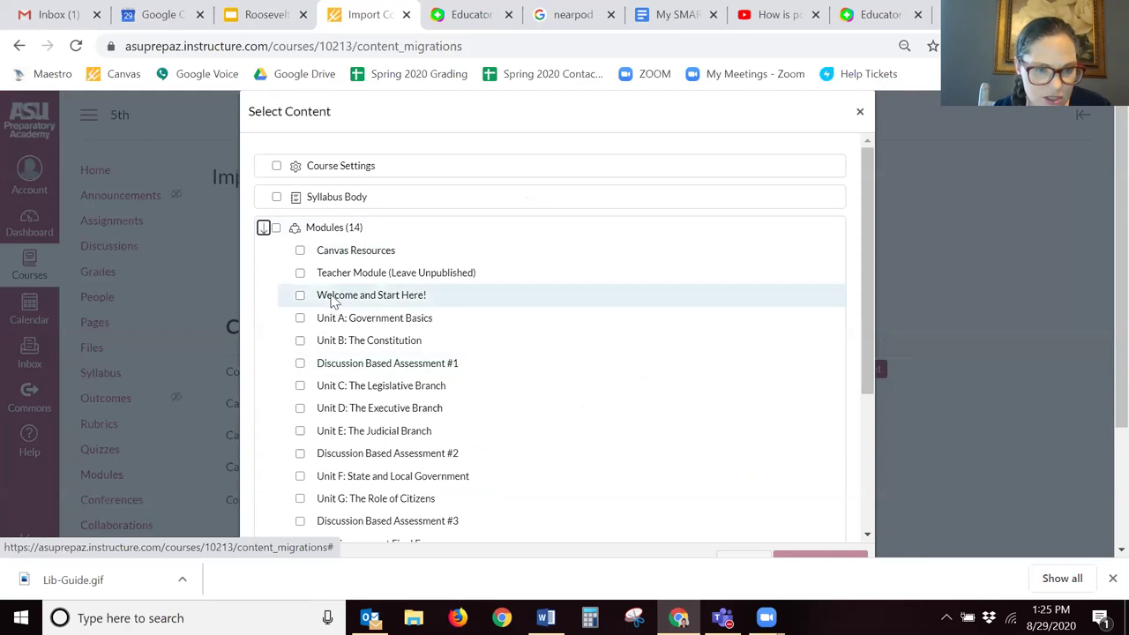
left_click(300, 252)
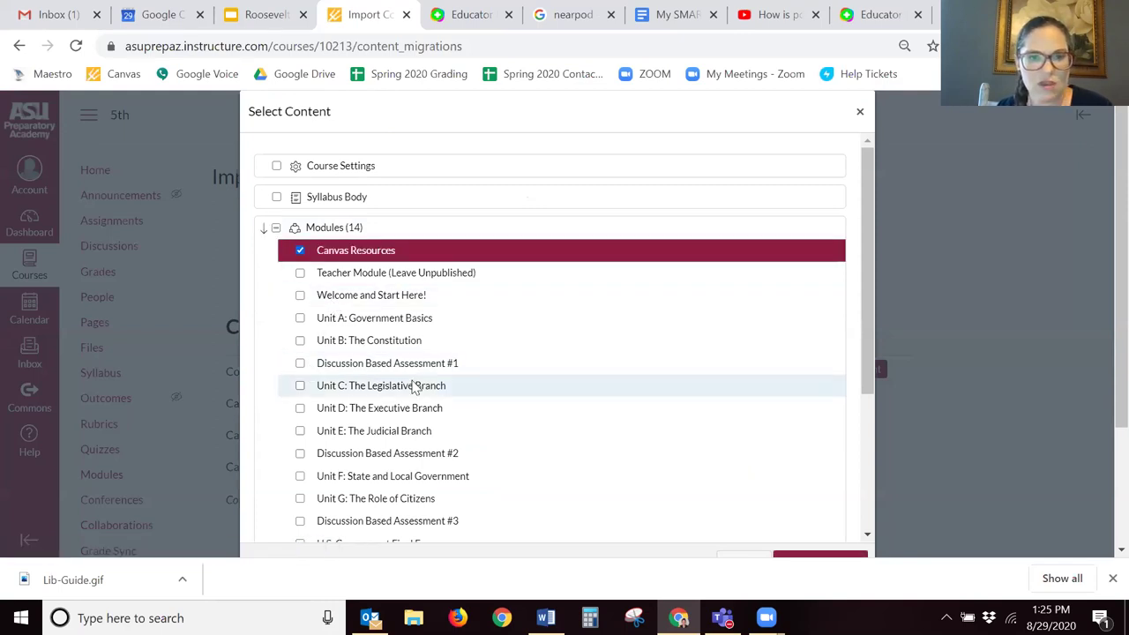
scroll(415, 389, "down", 5)
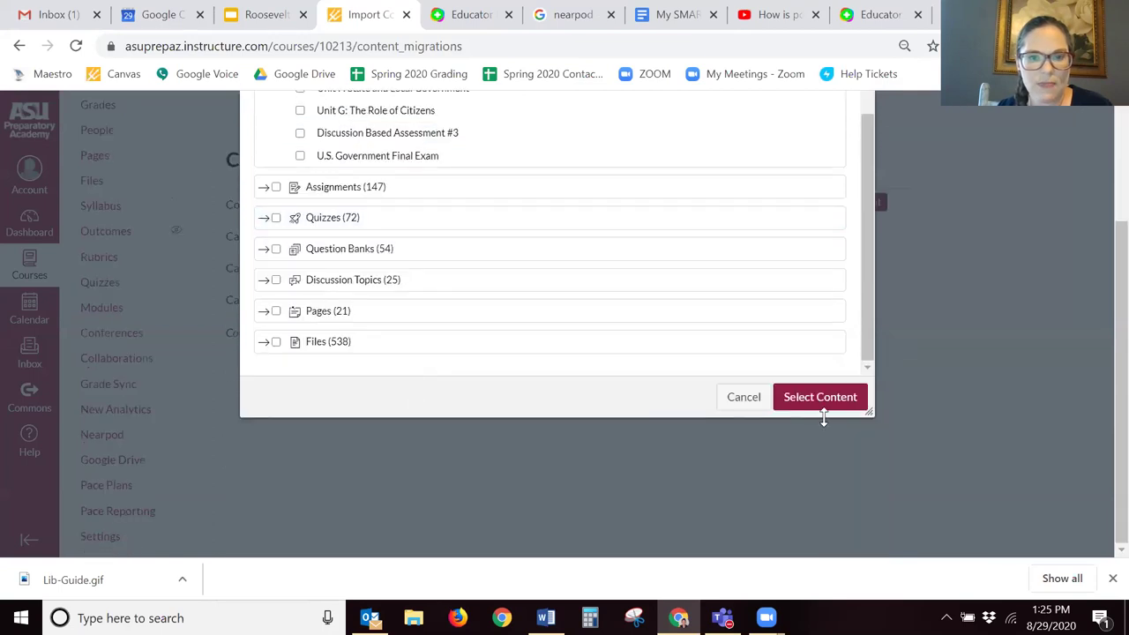
left_click(799, 398)
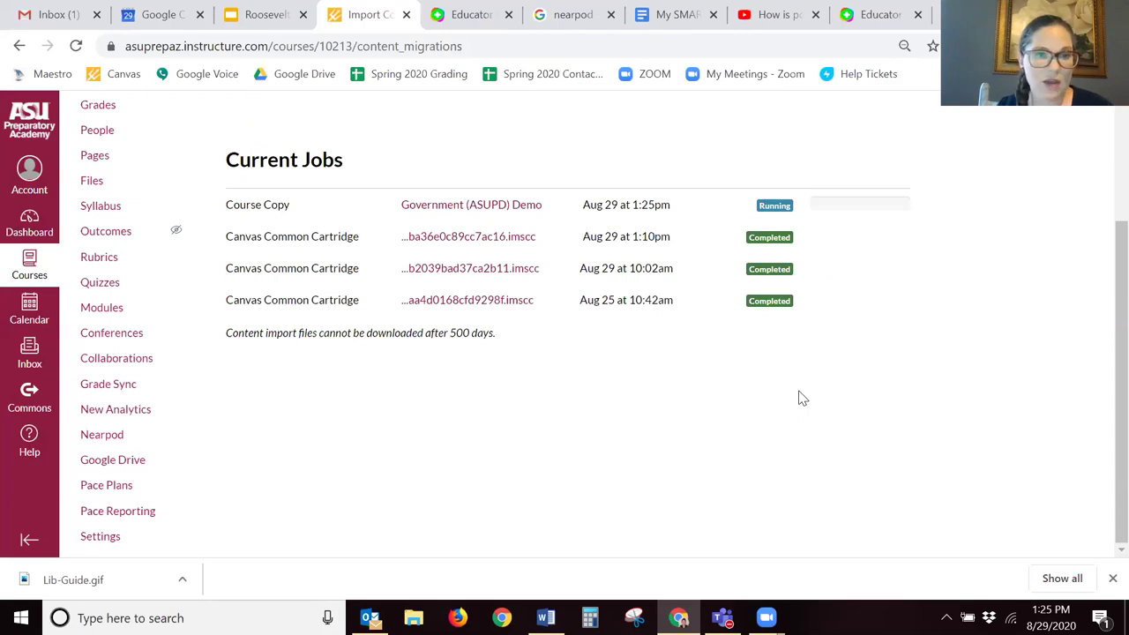
scroll(799, 398, "up", 2)
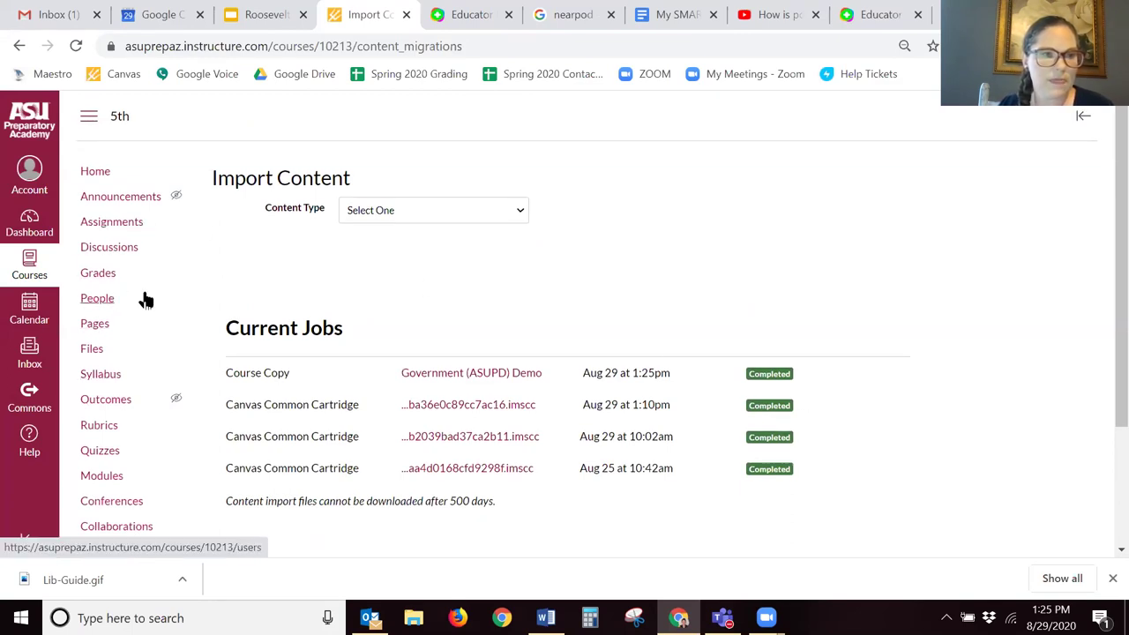
scroll(146, 301, "down", 1)
Check the copied Canvas Resources module's five '-2' items on the Modules page, then go to Commons.
left_click(129, 466)
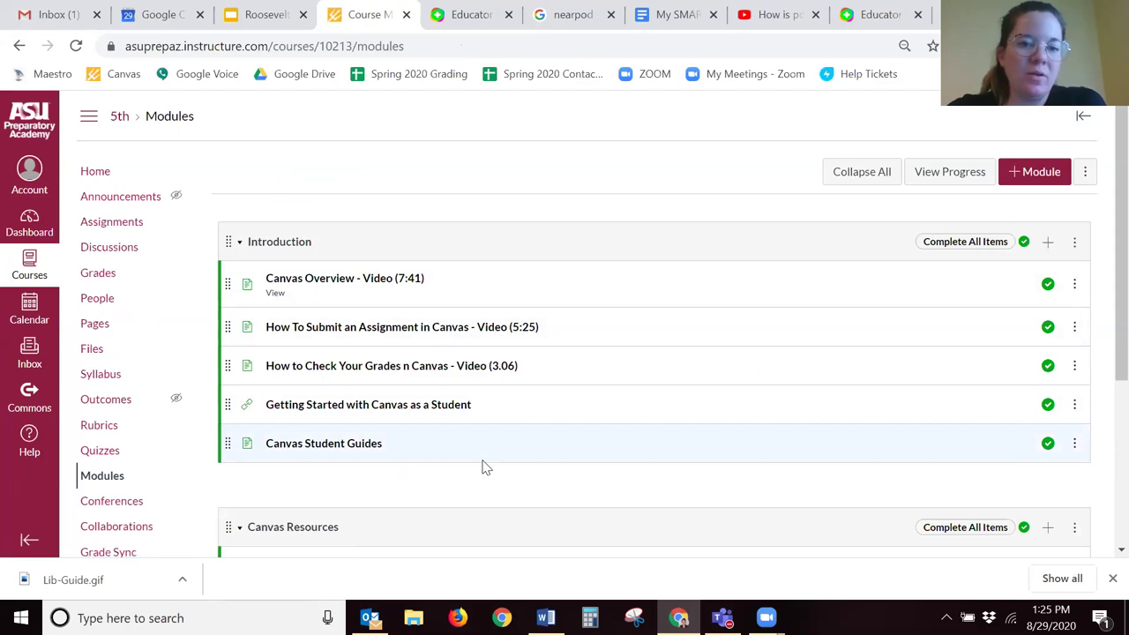
scroll(484, 448, "down", 3)
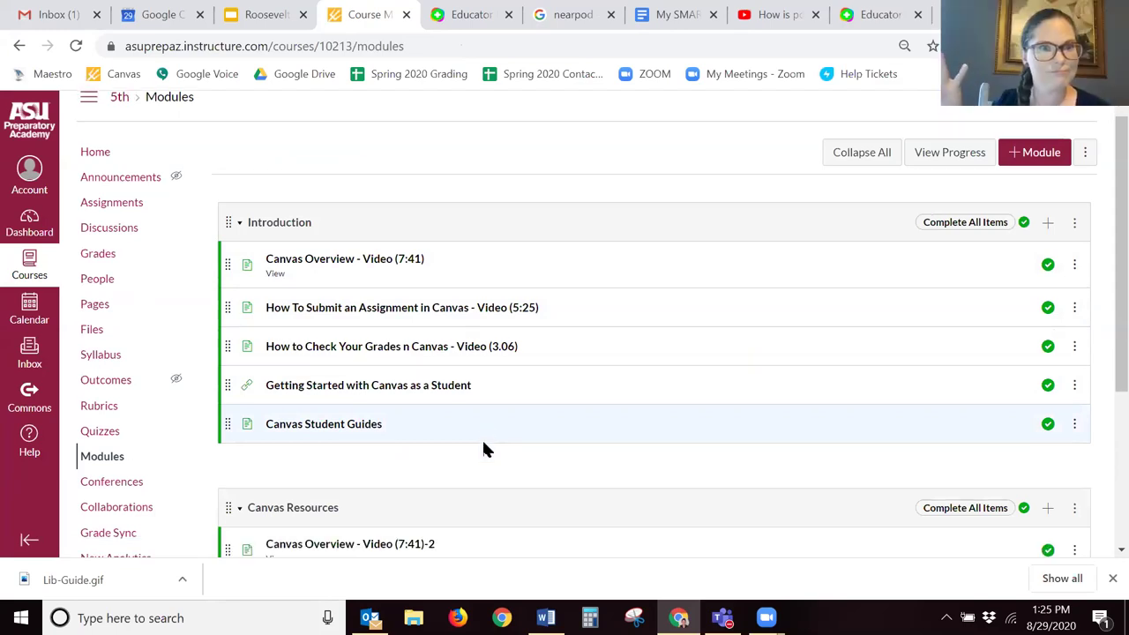
scroll(320, 236, "up", 3)
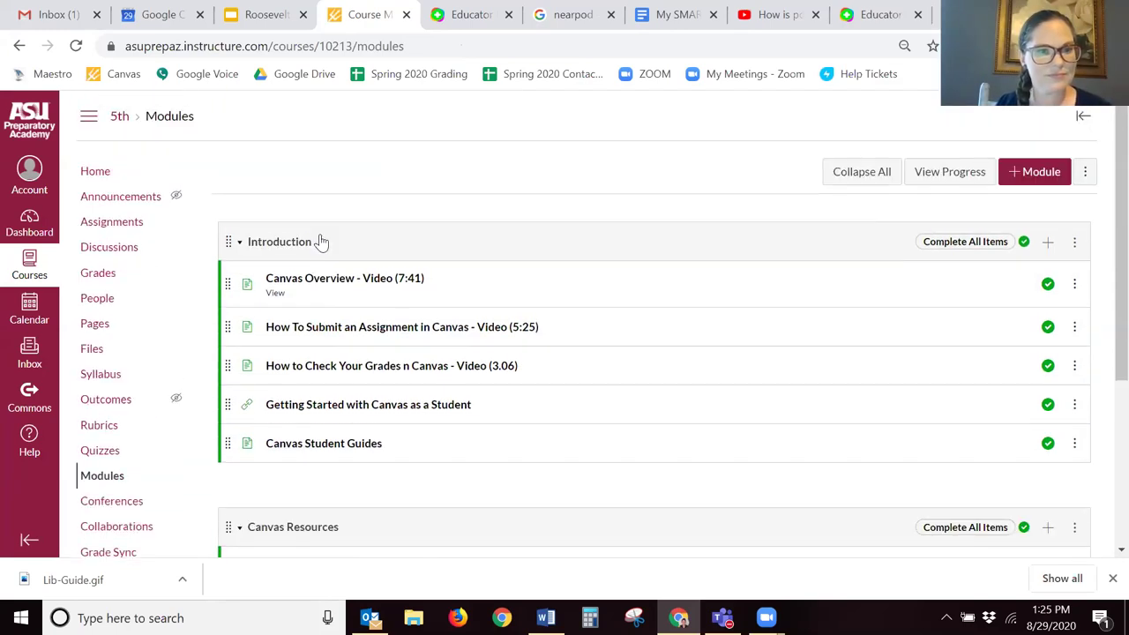
scroll(298, 460, "down", 3)
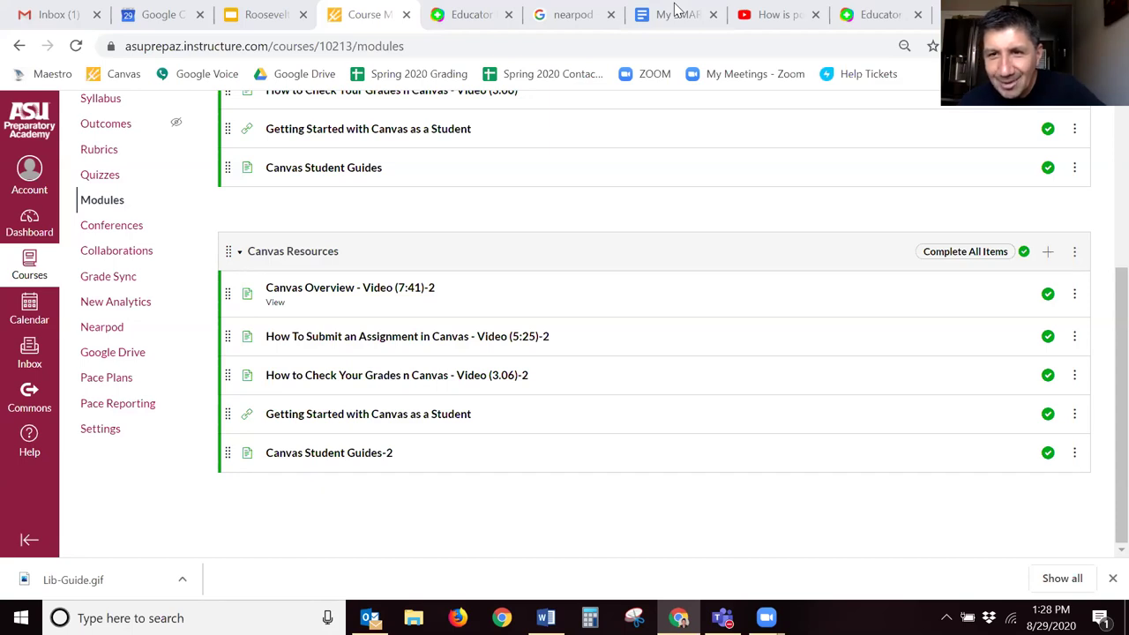
left_click(35, 401)
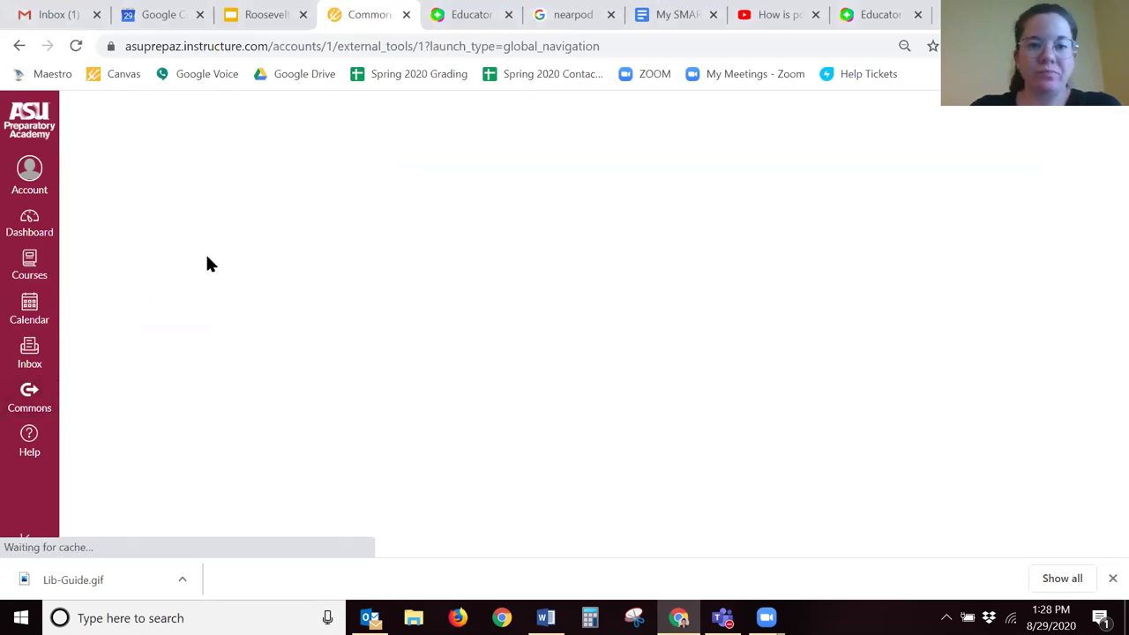
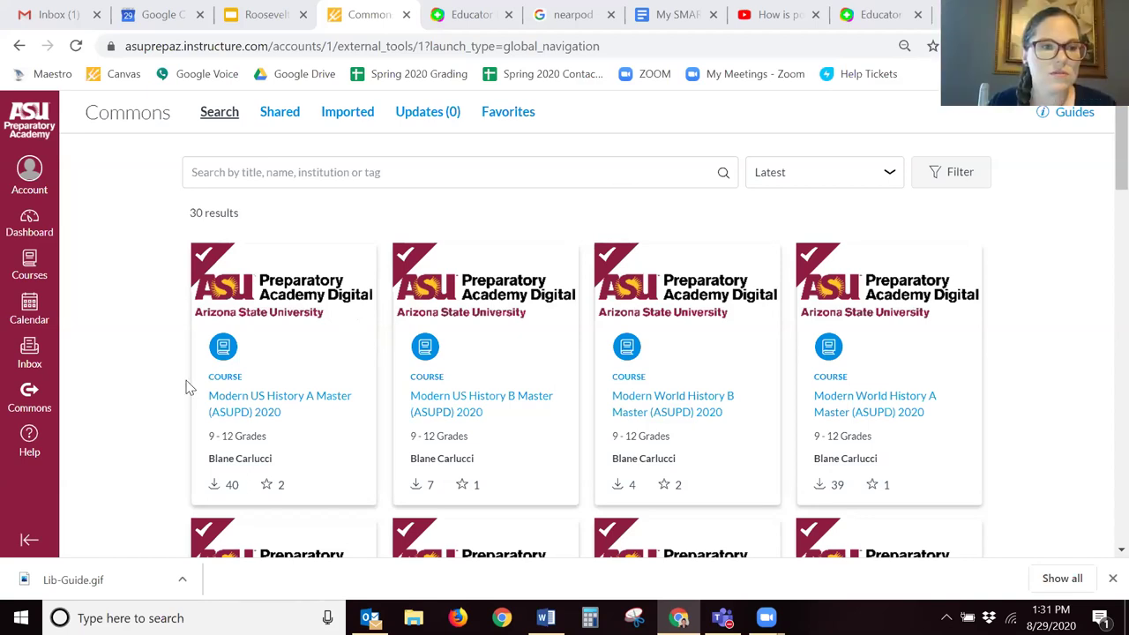
Open the Government (ASUPD) Demo course's Modules and scroll down to the A07 Federalist Papers Assignment.
left_click(45, 271)
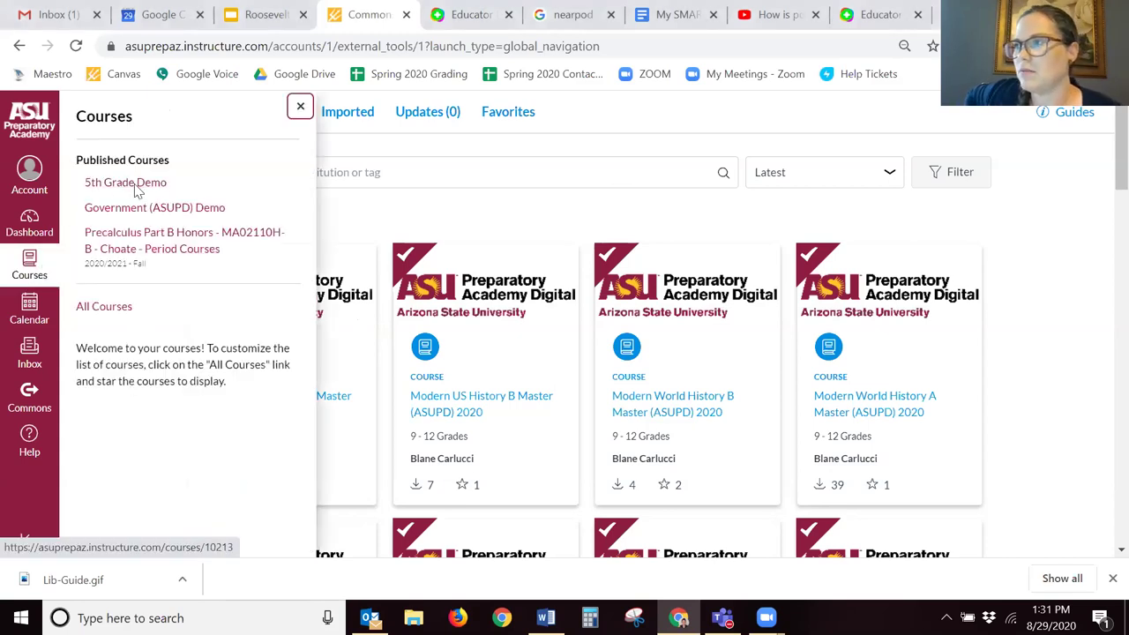
left_click(155, 209)
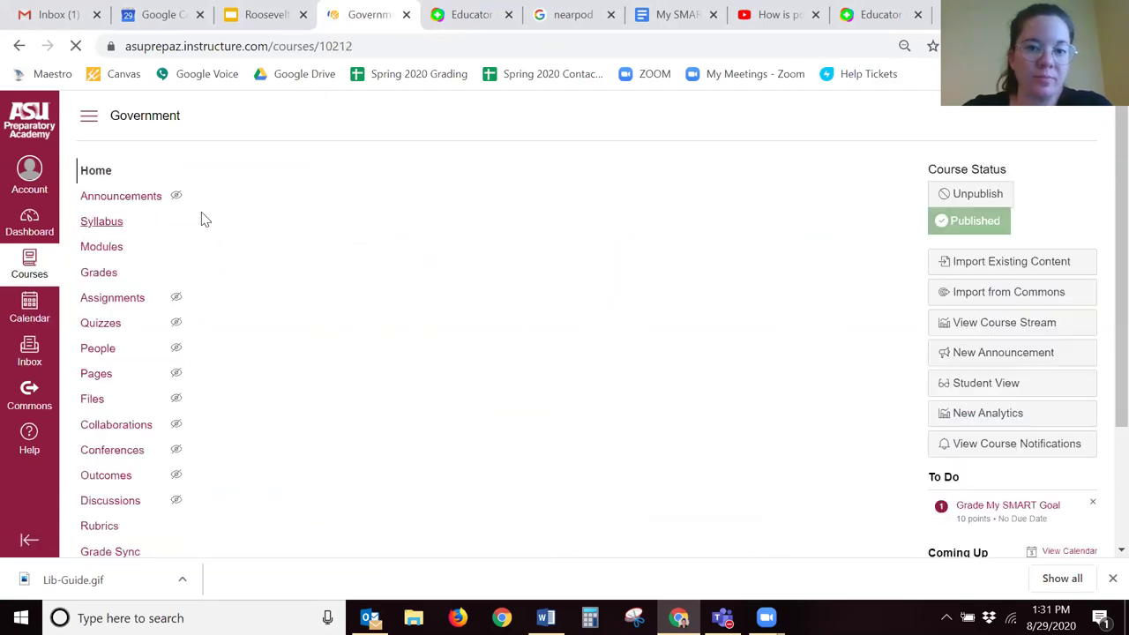
left_click(105, 248)
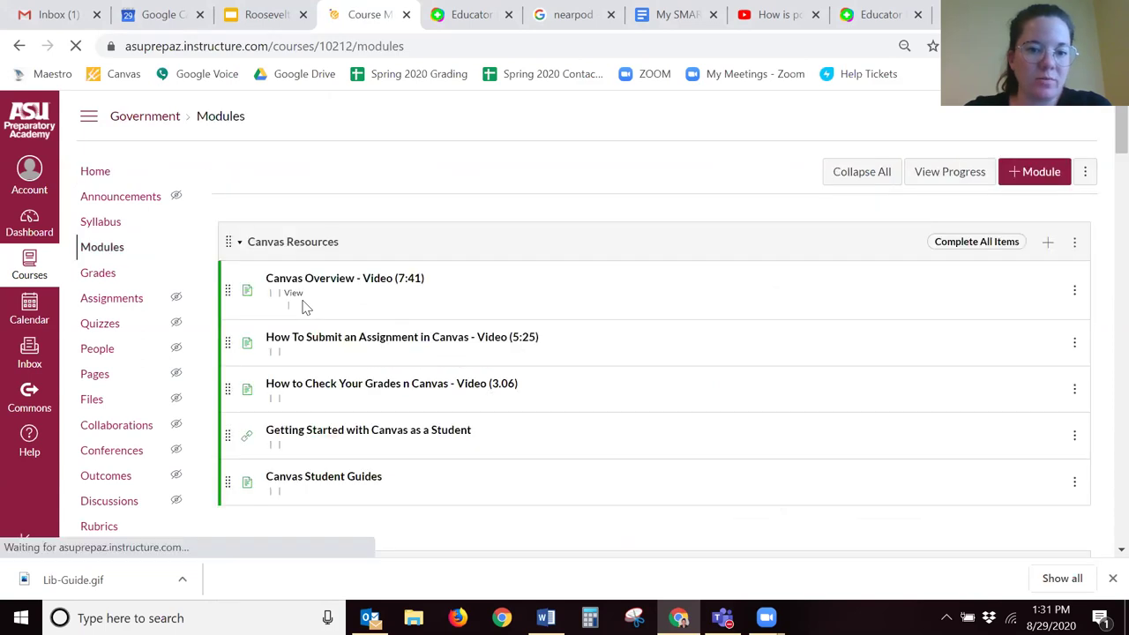
scroll(305, 306, "down", 5)
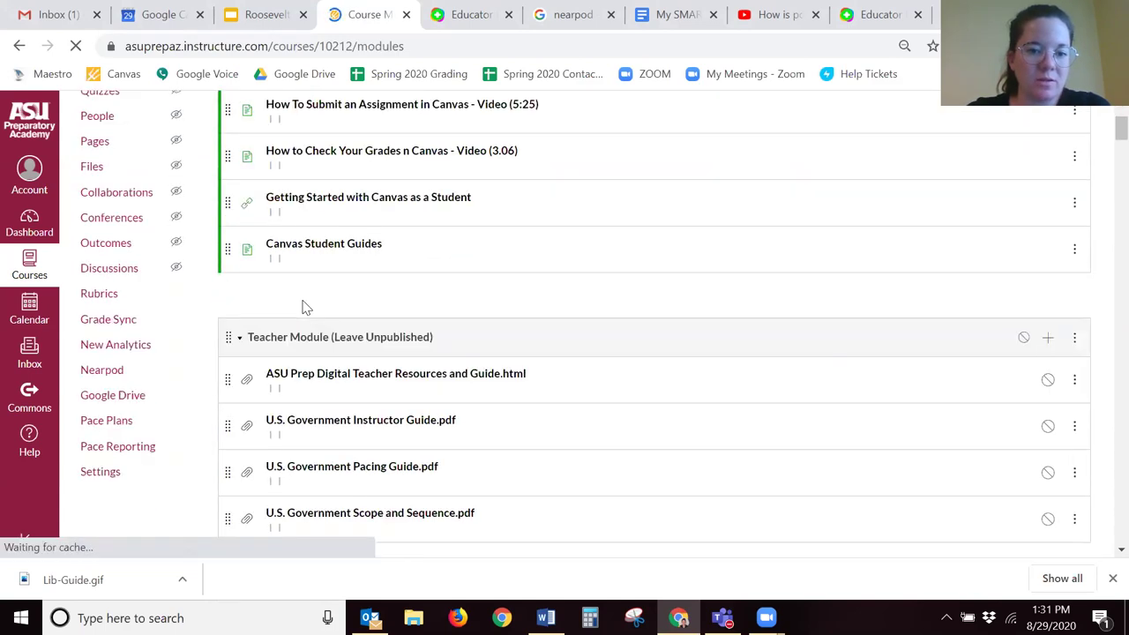
scroll(304, 306, "down", 15)
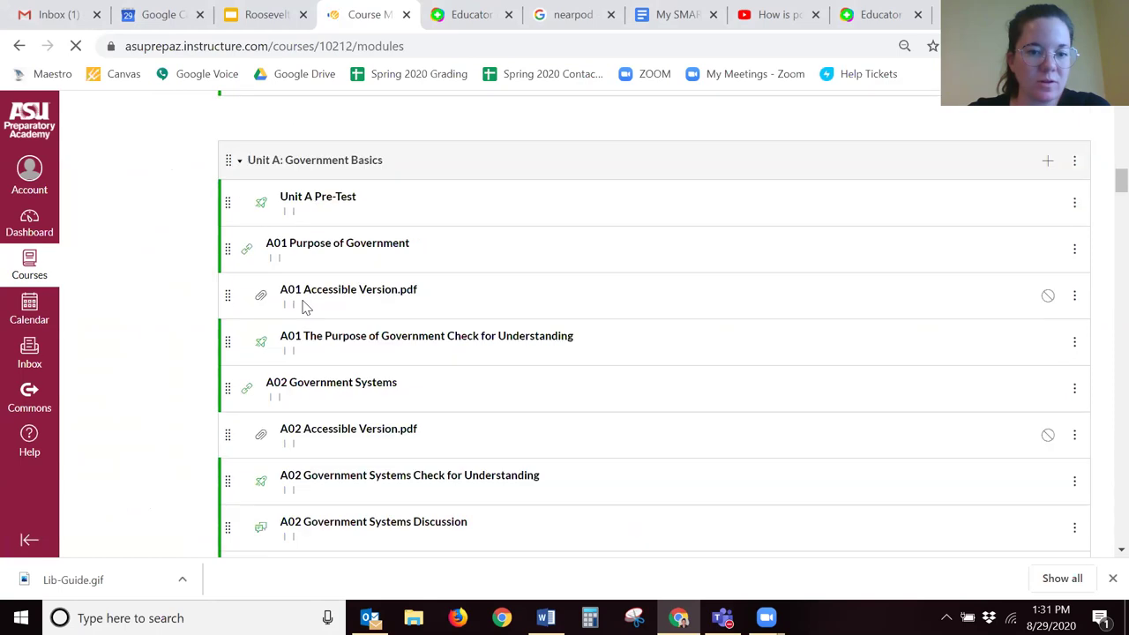
scroll(305, 306, "down", 7)
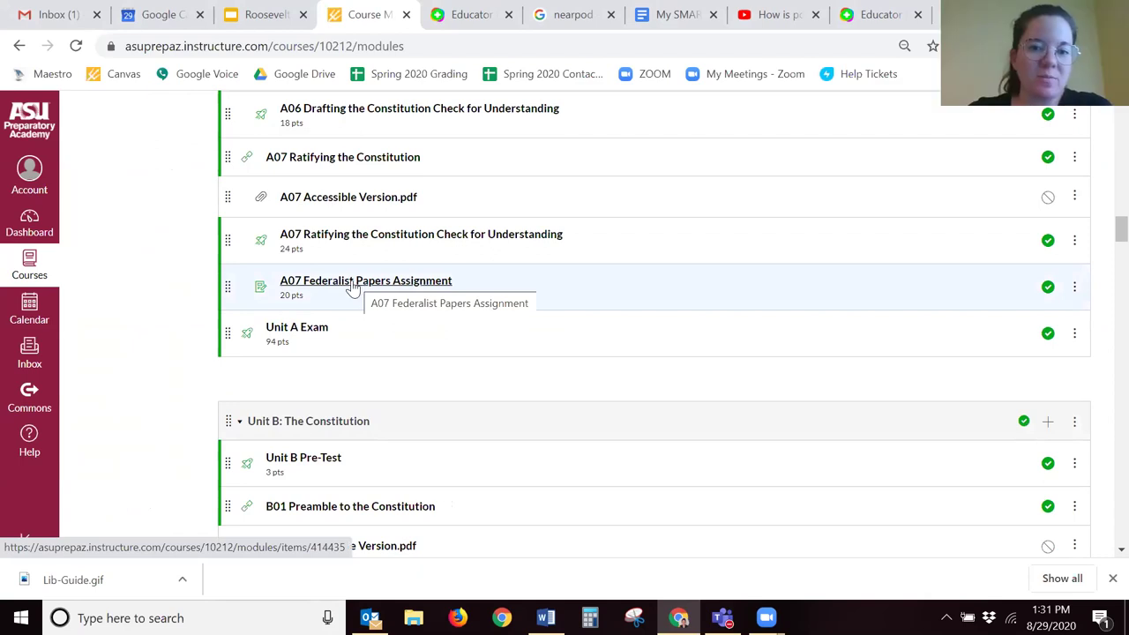
Open the A07 Federalist Papers Assignment and show its additional options menu.
left_click(353, 281)
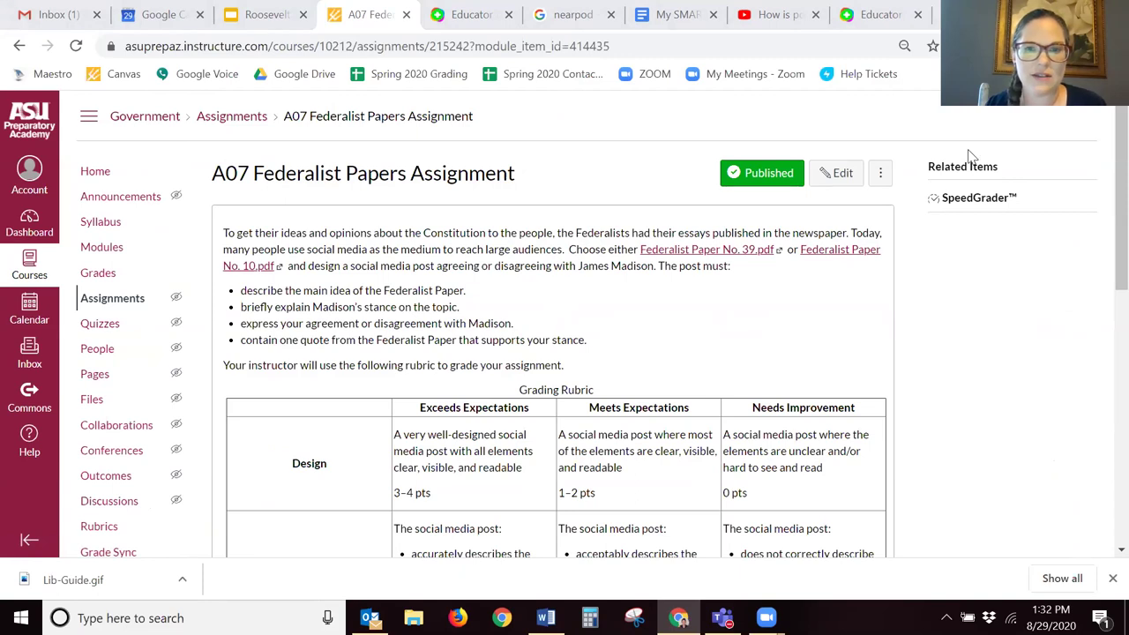
left_click(881, 175)
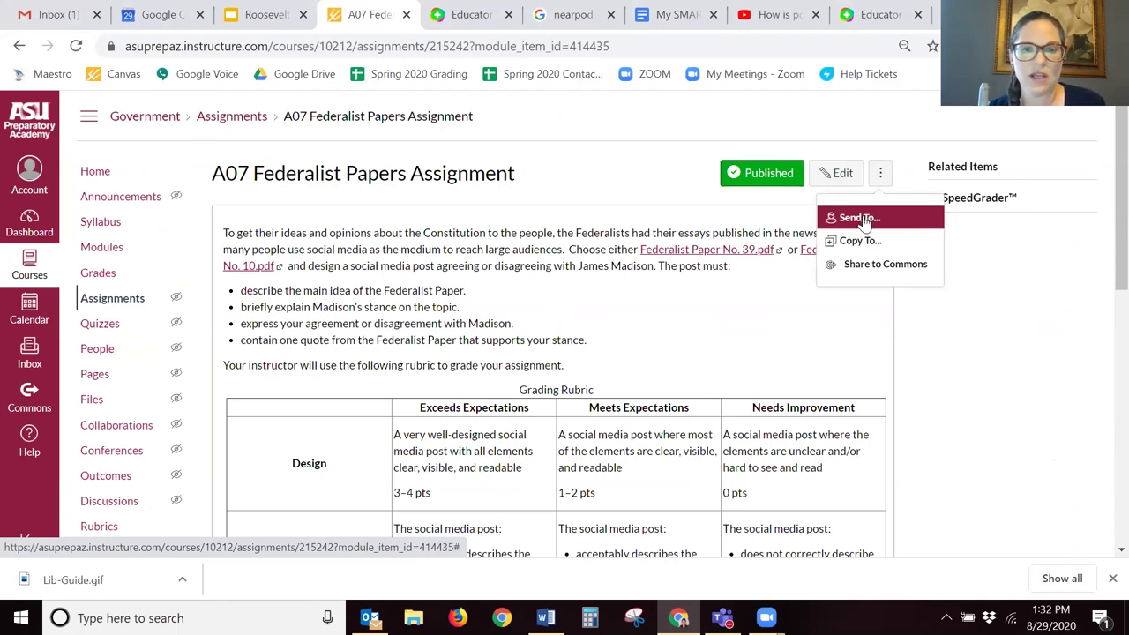
Use Send To to share the A07 assignment with a colleague found by name search.
left_click(866, 224)
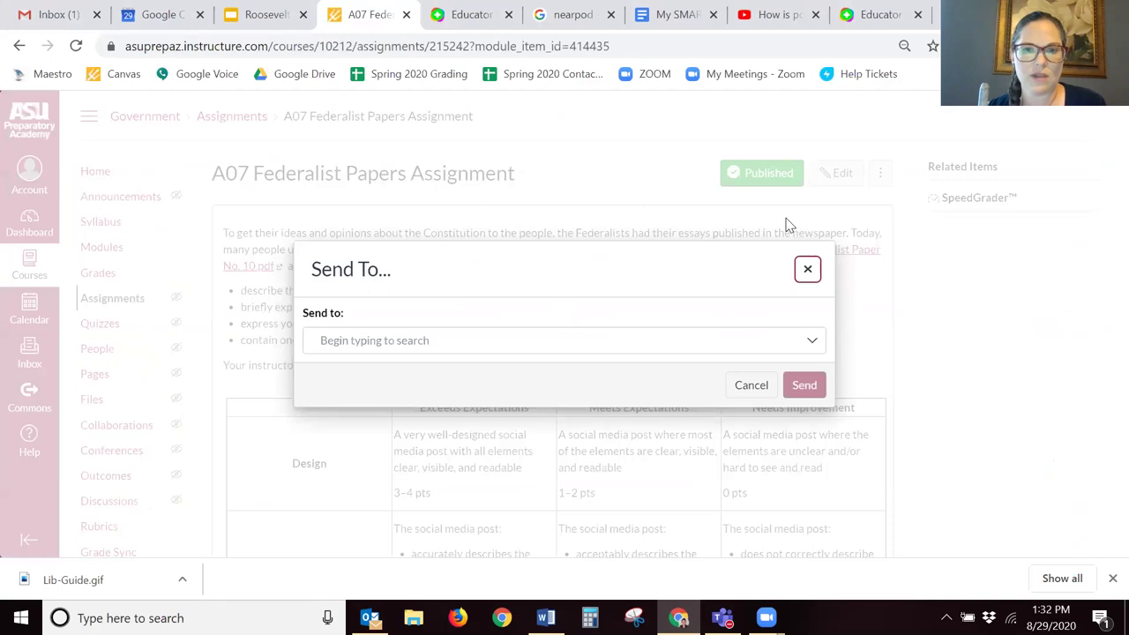
left_click(498, 319)
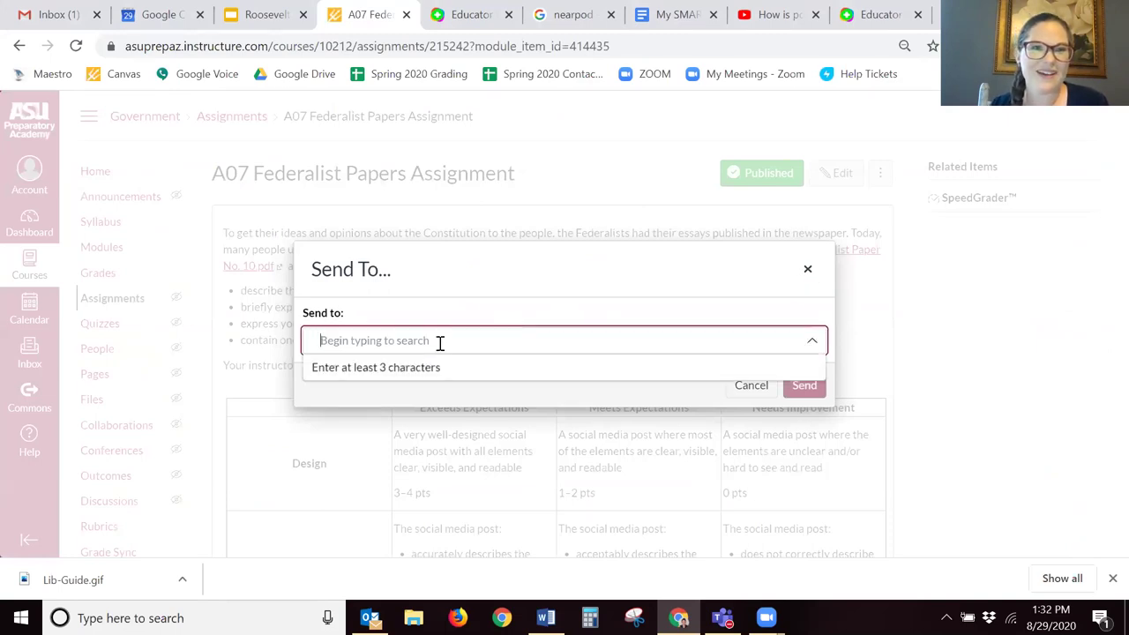
type("ellie")
key("BackSpace")
key("BackSpace")
key("BackSpace")
key("BackSpace")
key("BackSpace")
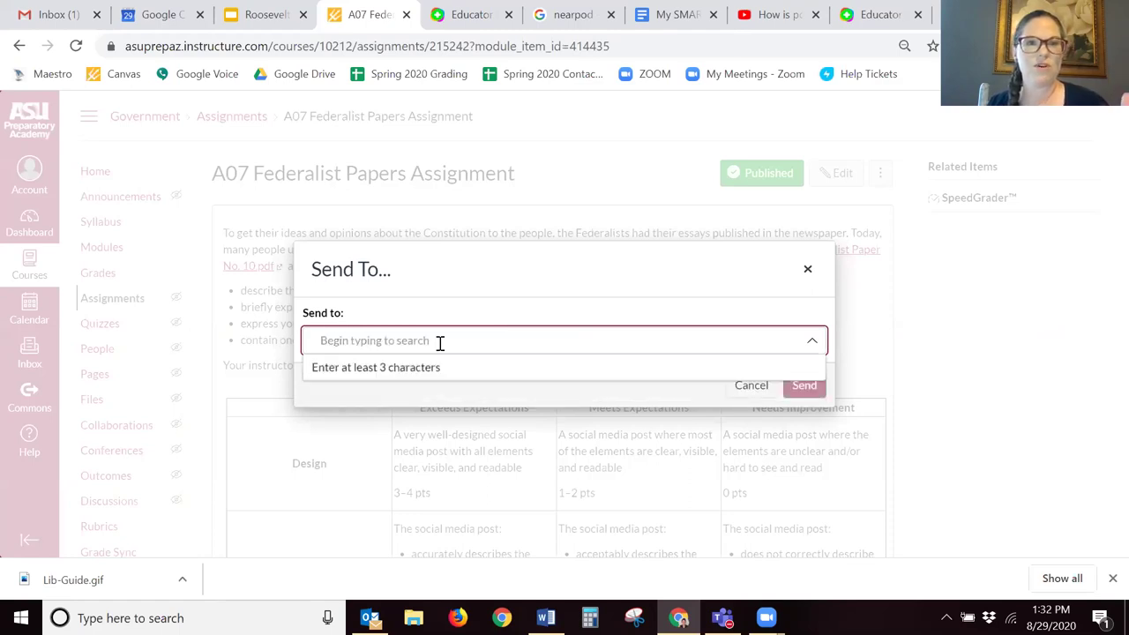
type("a")
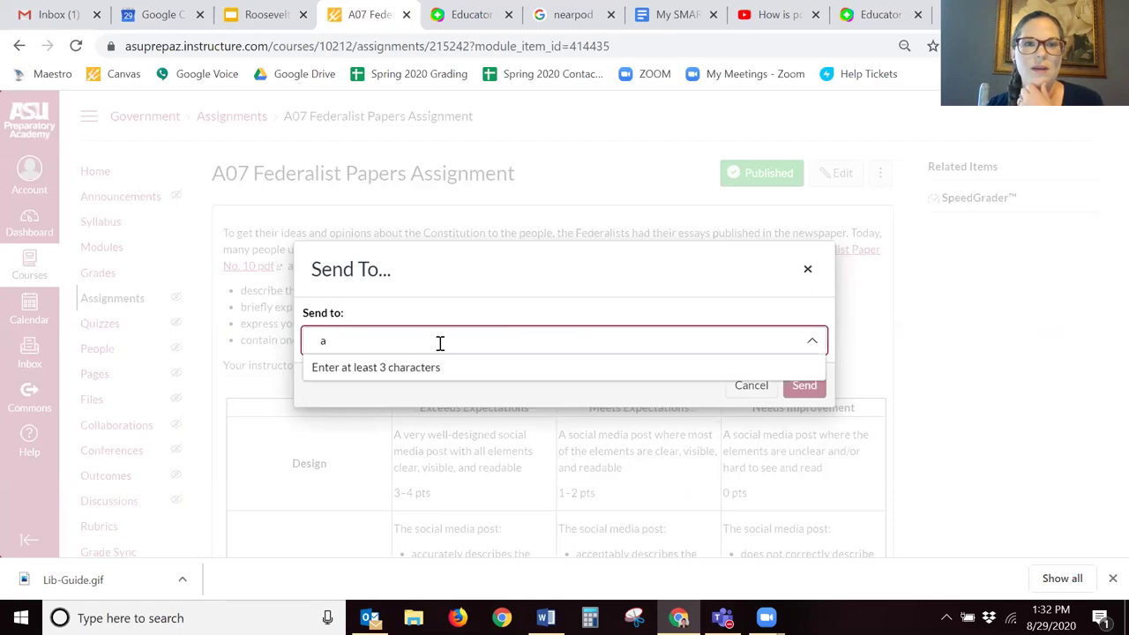
type("lison")
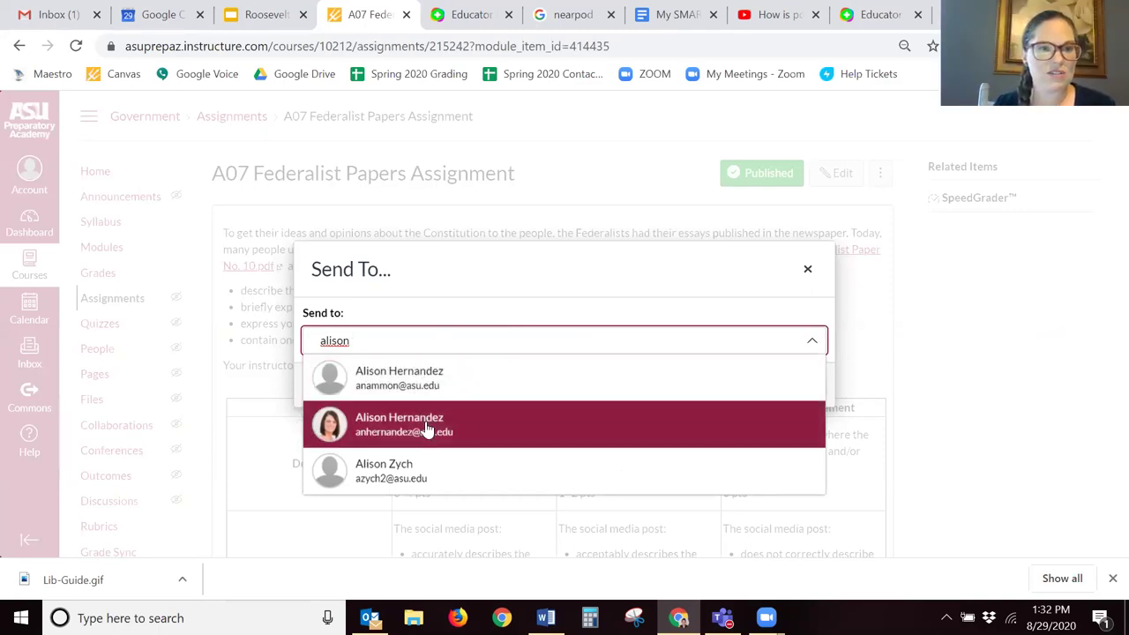
left_click(426, 427)
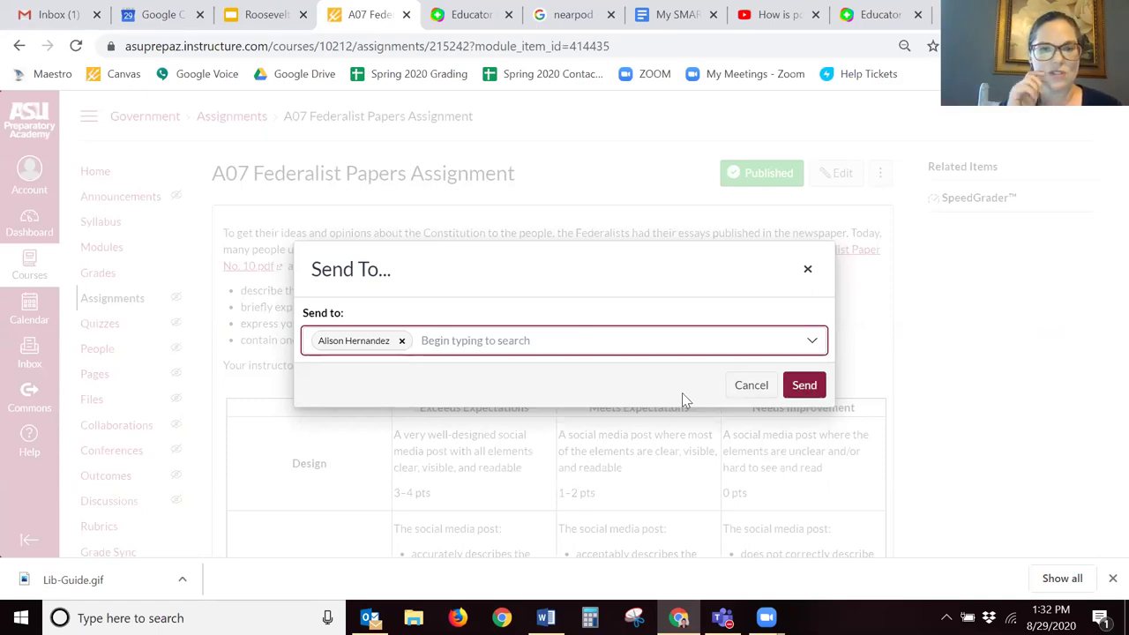
left_click(804, 386)
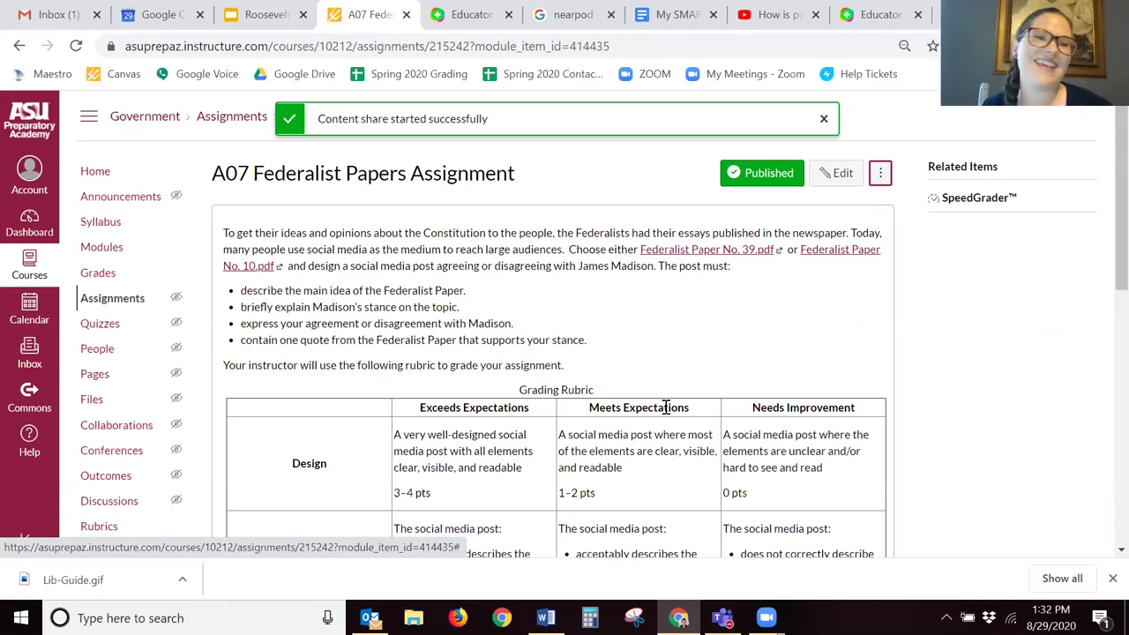
Check the account's Shared Content page, which shows nothing received, then bring up the course list.
left_click(29, 168)
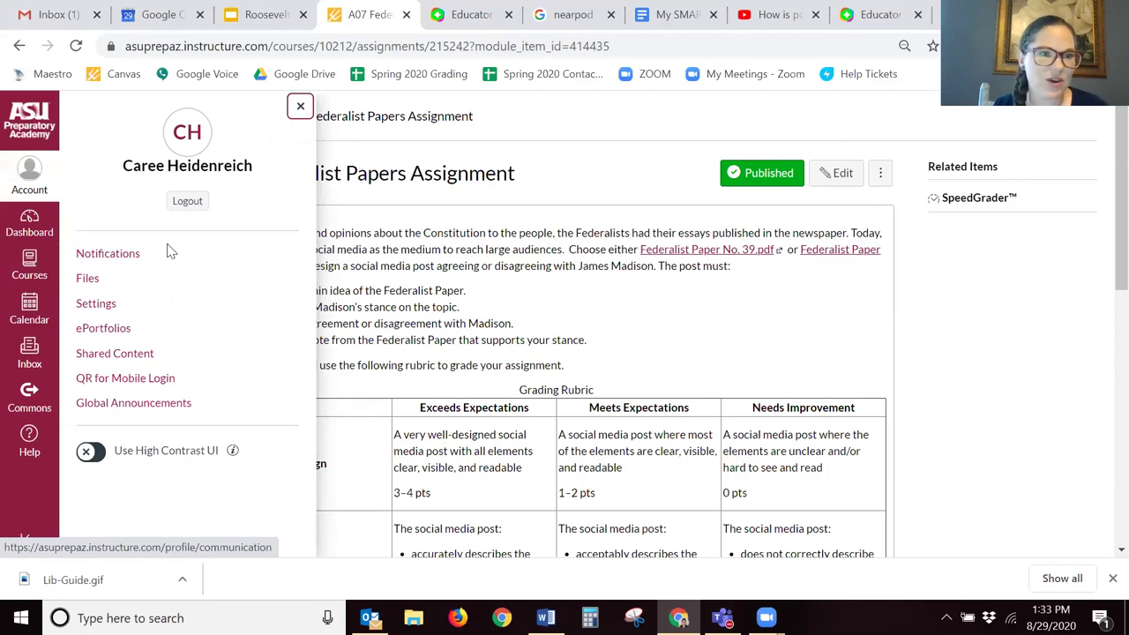
left_click(109, 261)
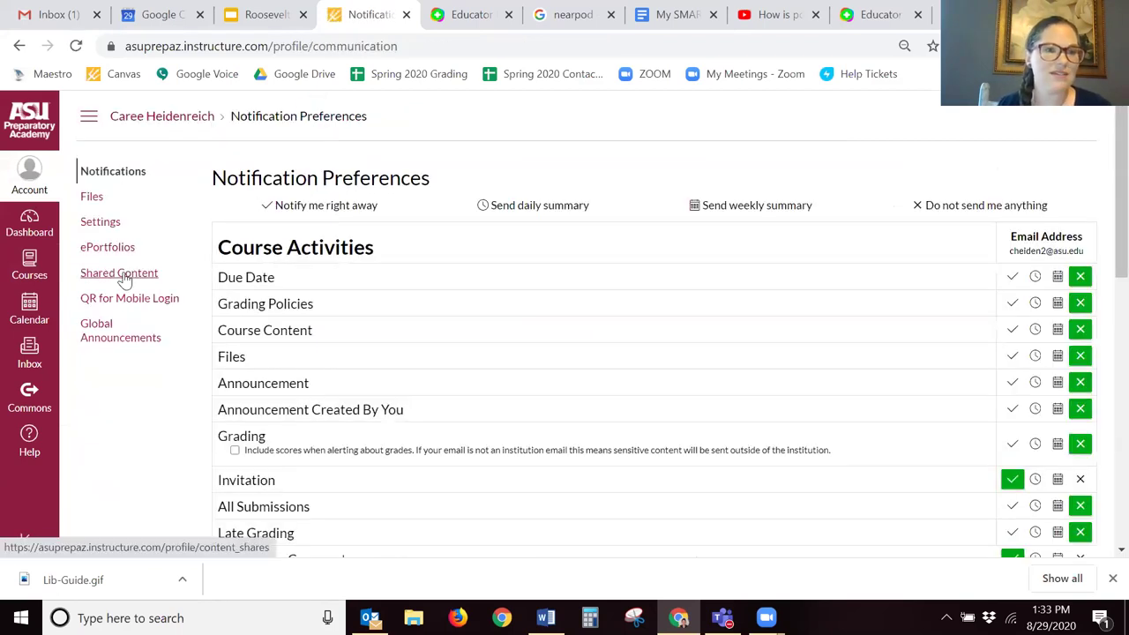
left_click(99, 276)
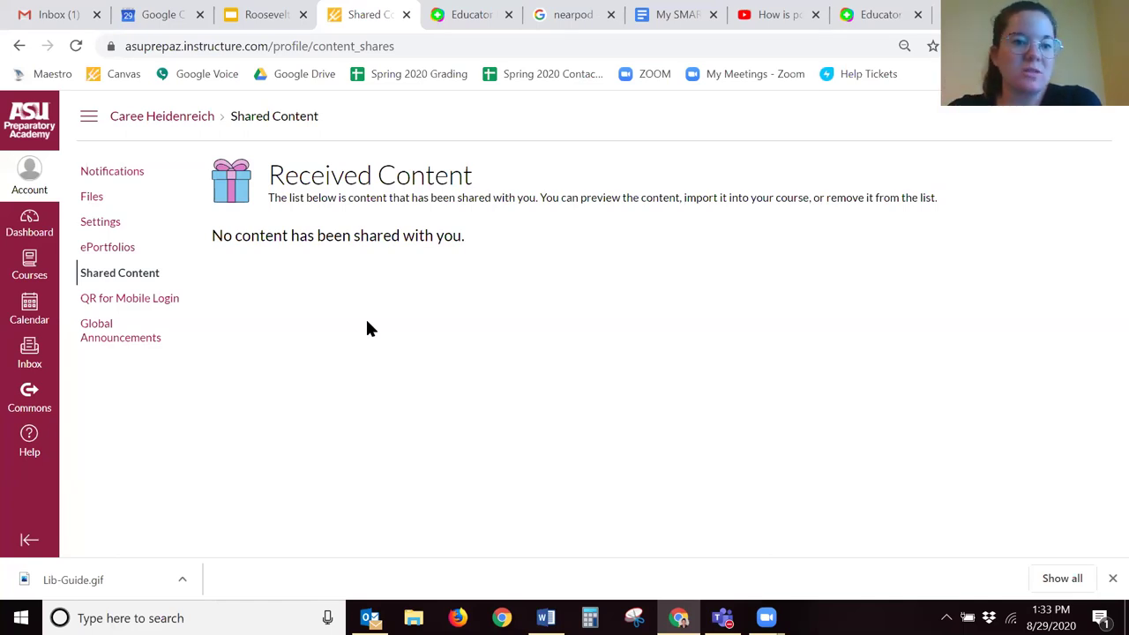
left_click(29, 265)
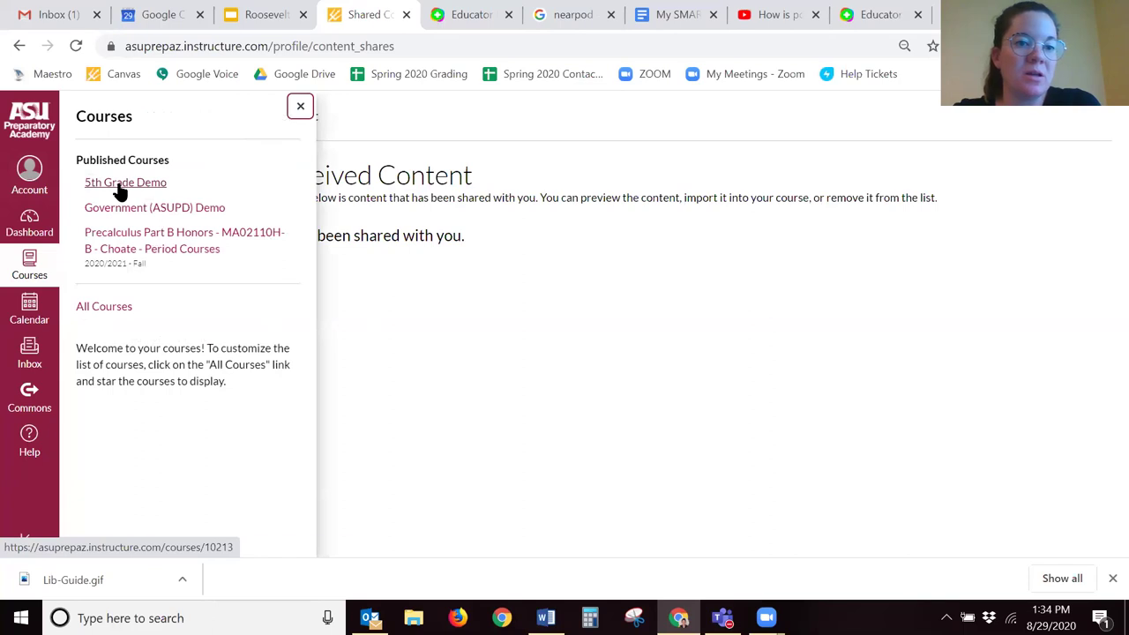
Open the 5th Grade Demo course home page, then switch to the Word break notice.
left_click(121, 184)
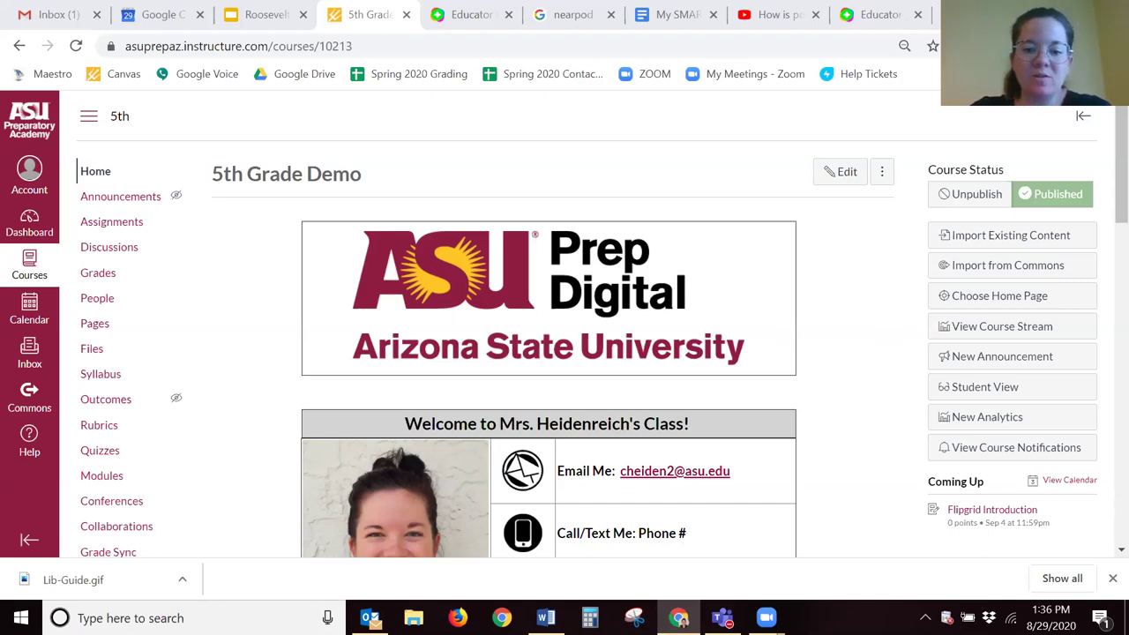
key("alt+Tab")
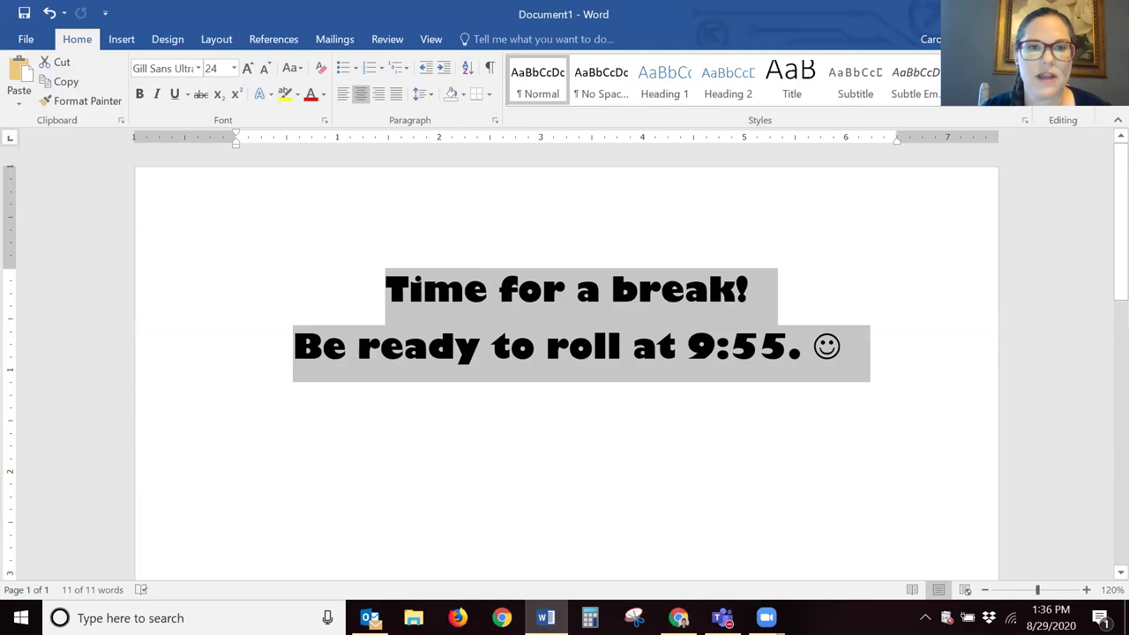
Show the Word break notice telling everyone to be ready at 9:55.
left_click(715, 353)
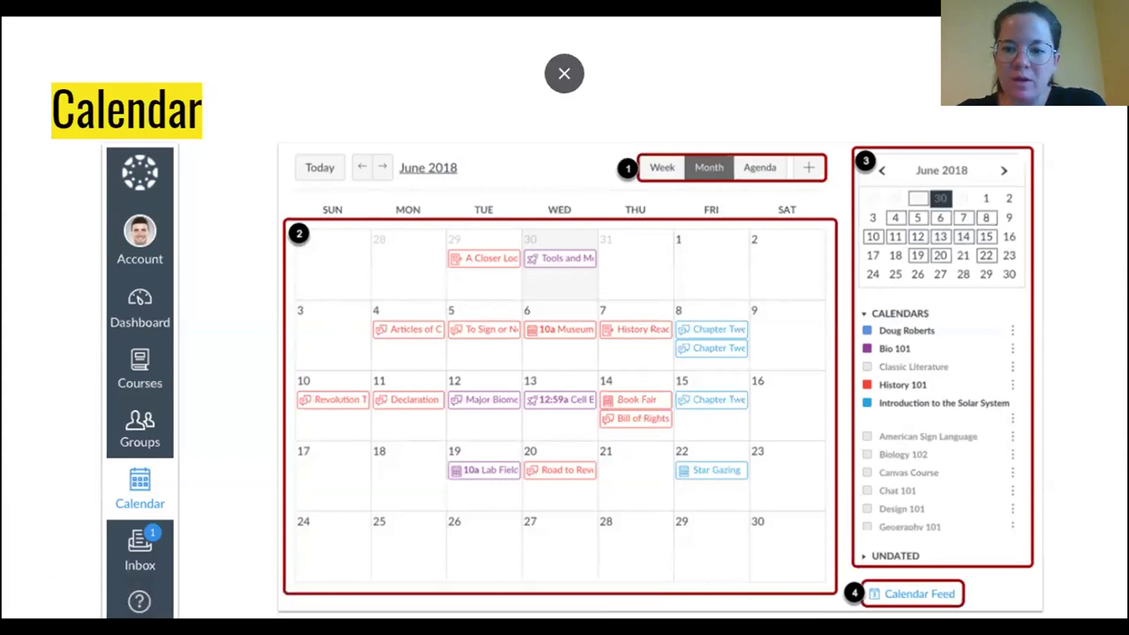
Move past the June 2018 Calendar slide to end the slideshow.
key("Right")
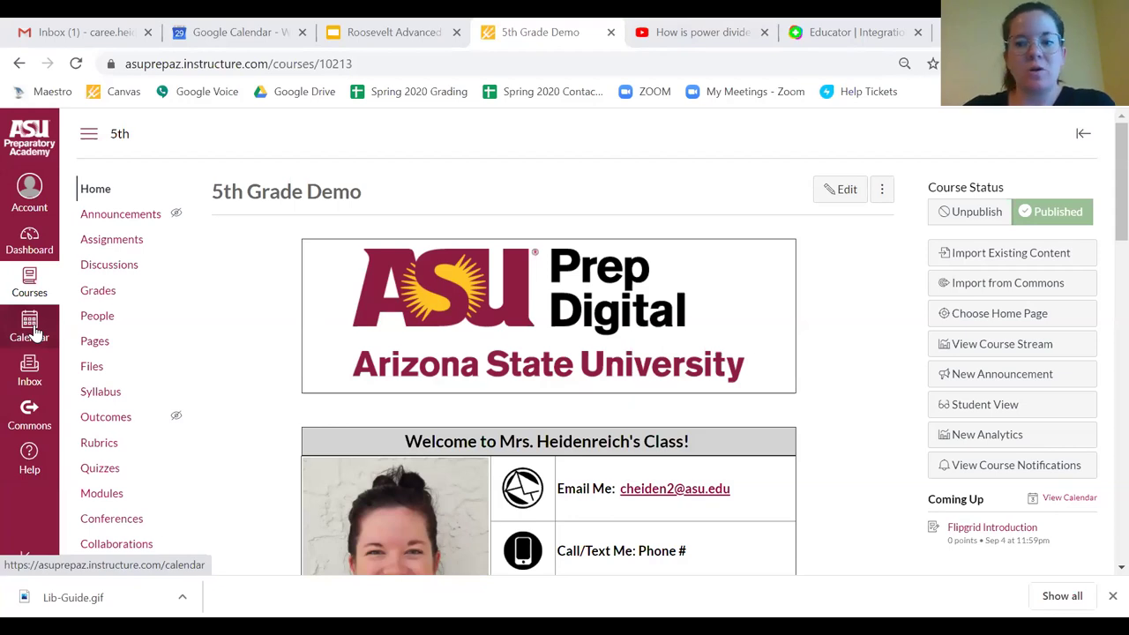
Open the Calendar and try showing the Government (ASUPD) Demo and Precalculus calendars.
left_click(33, 333)
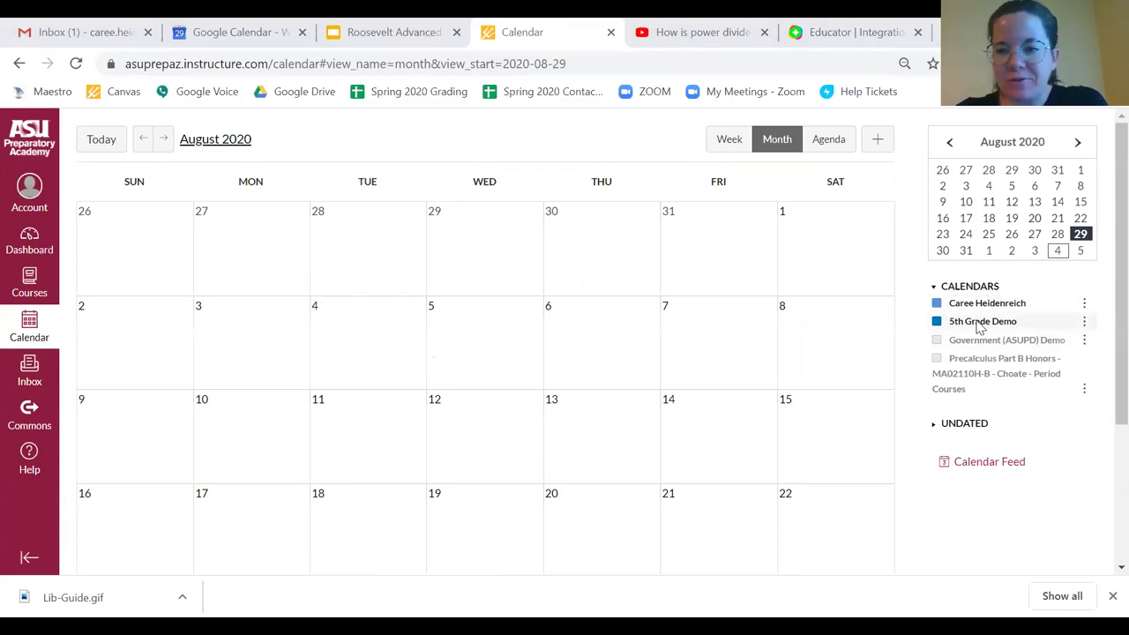
scroll(980, 328, "down", 1)
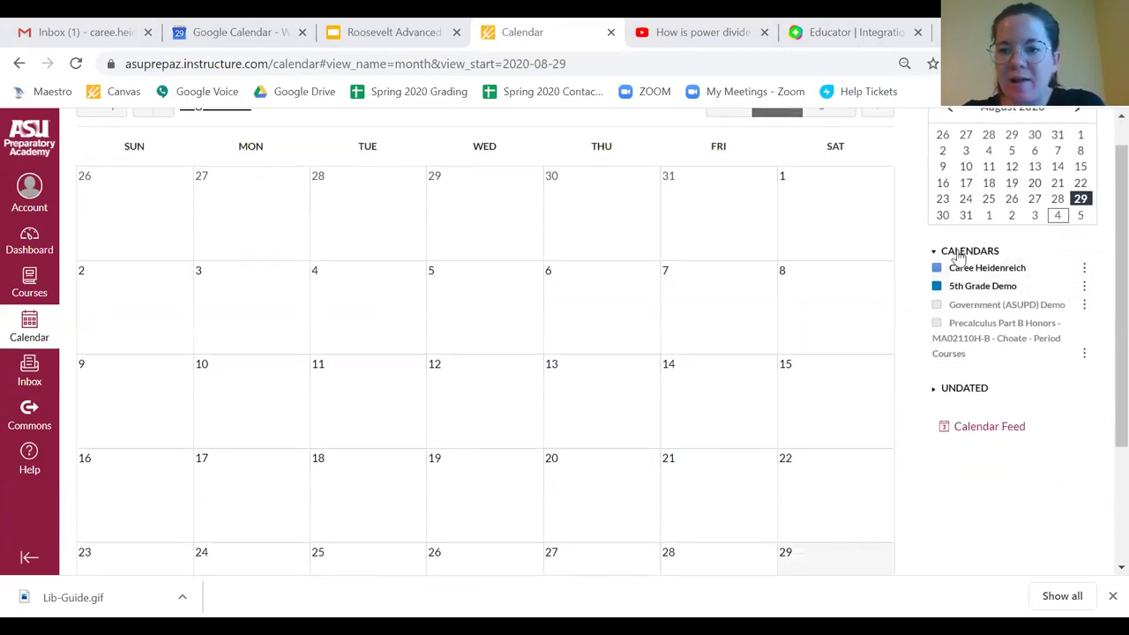
left_click(937, 305)
left_click(937, 325)
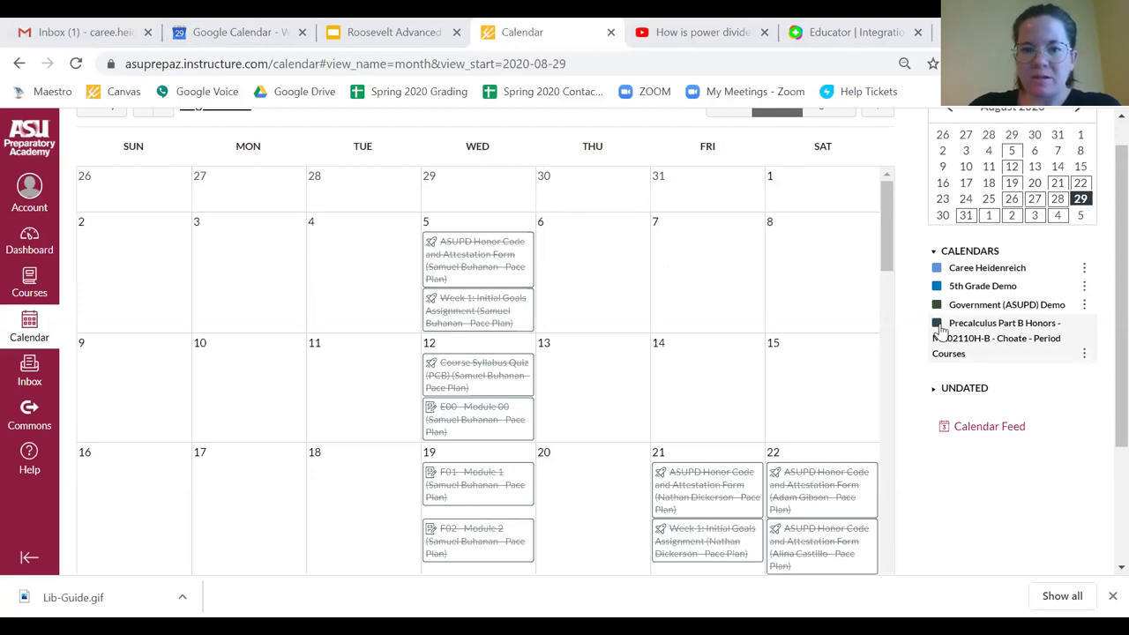
left_click(937, 325)
left_click(937, 325)
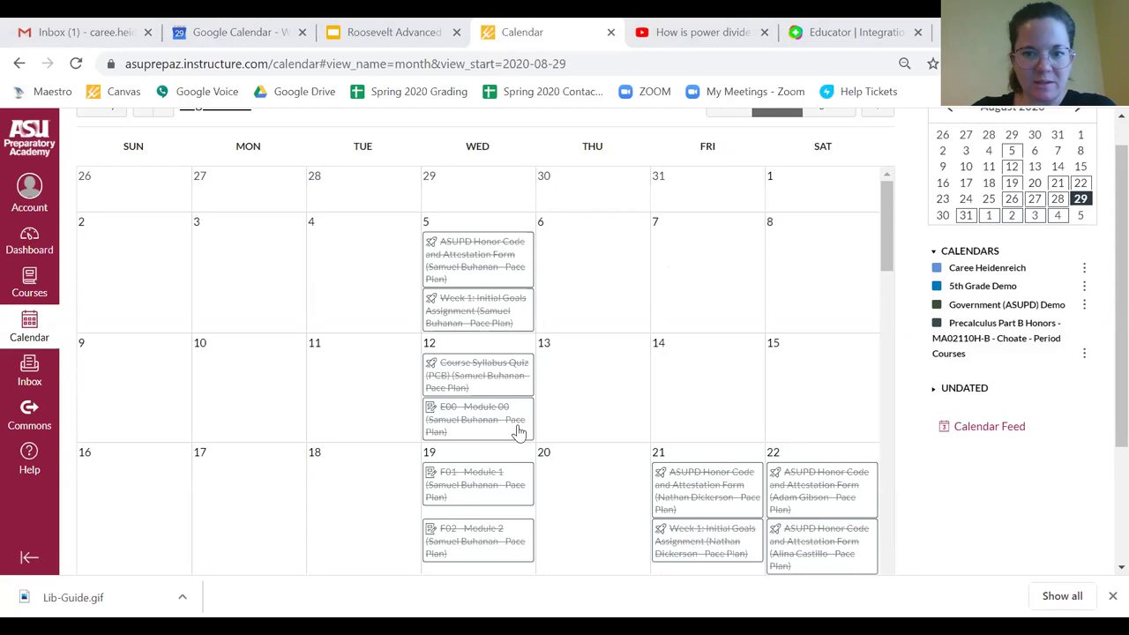
scroll(519, 433, "down", 5)
scroll(519, 432, "up", 5)
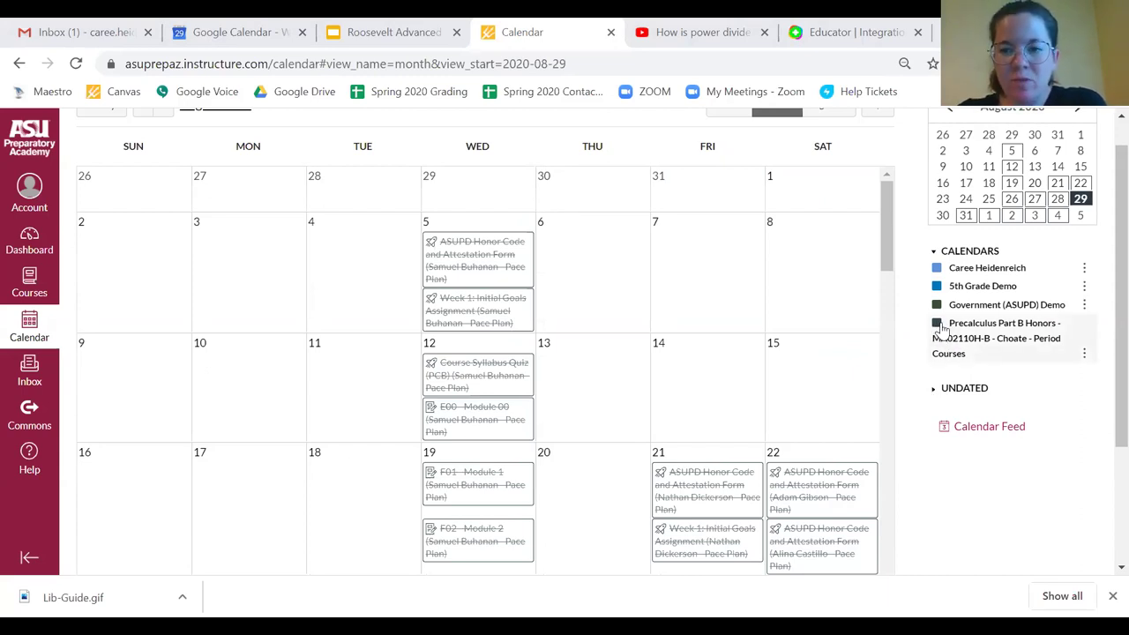
Hide the Precalculus and Government calendars, keeping only personal and 5th Grade Demo checked.
left_click(937, 323)
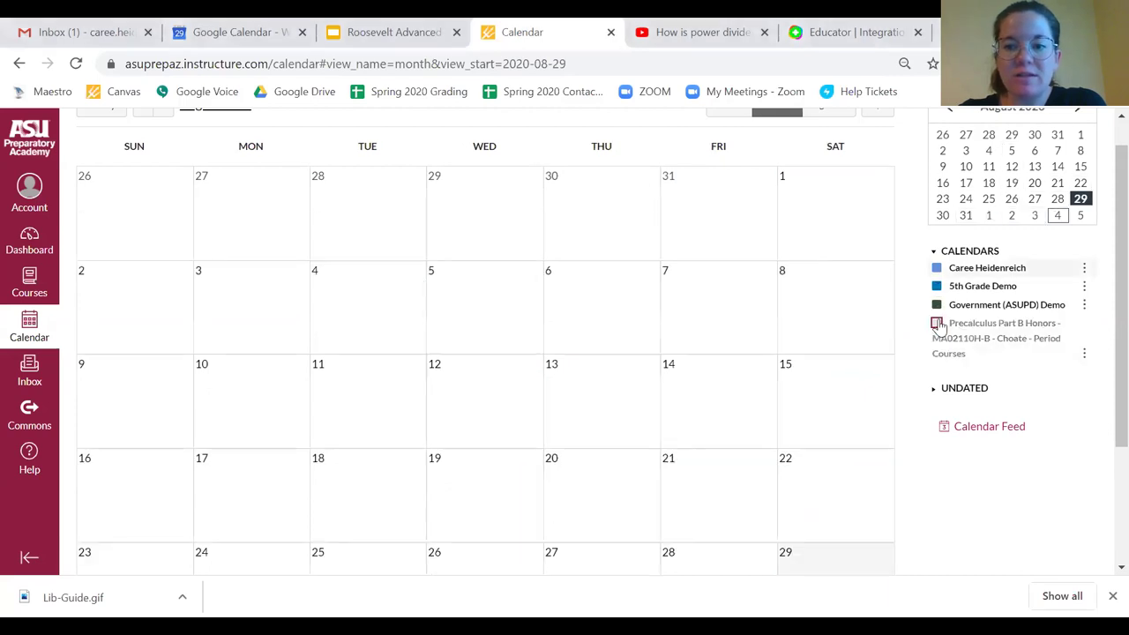
left_click(937, 304)
left_click(937, 287)
left_click(937, 288)
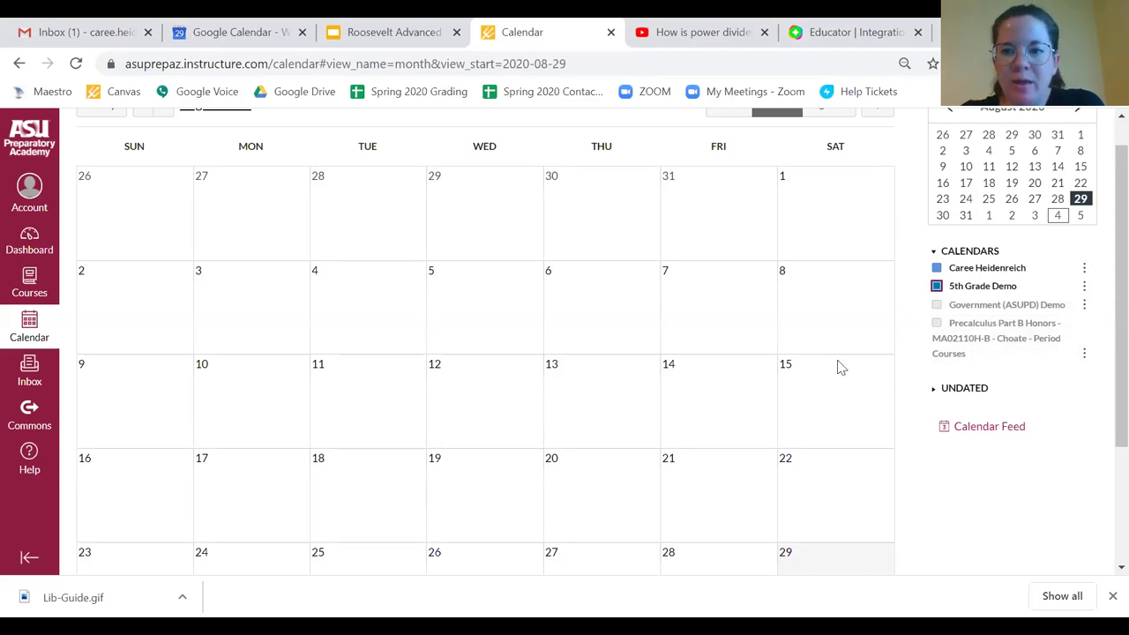
scroll(840, 368, "up", 1)
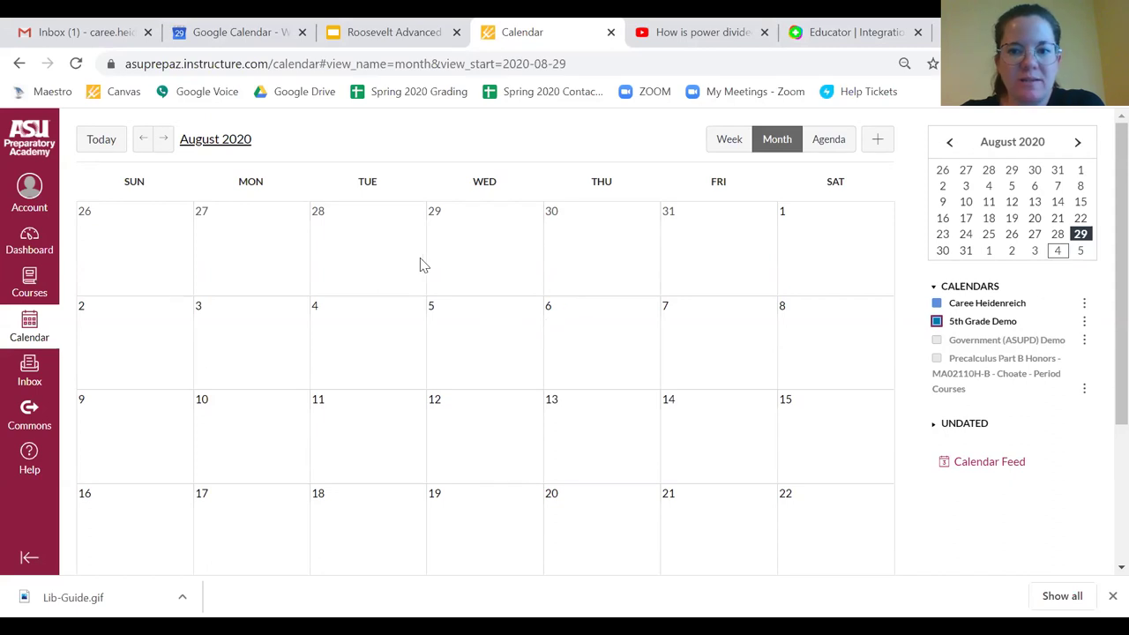
Advance the calendar to September 2020 and open a new event form.
left_click(162, 139)
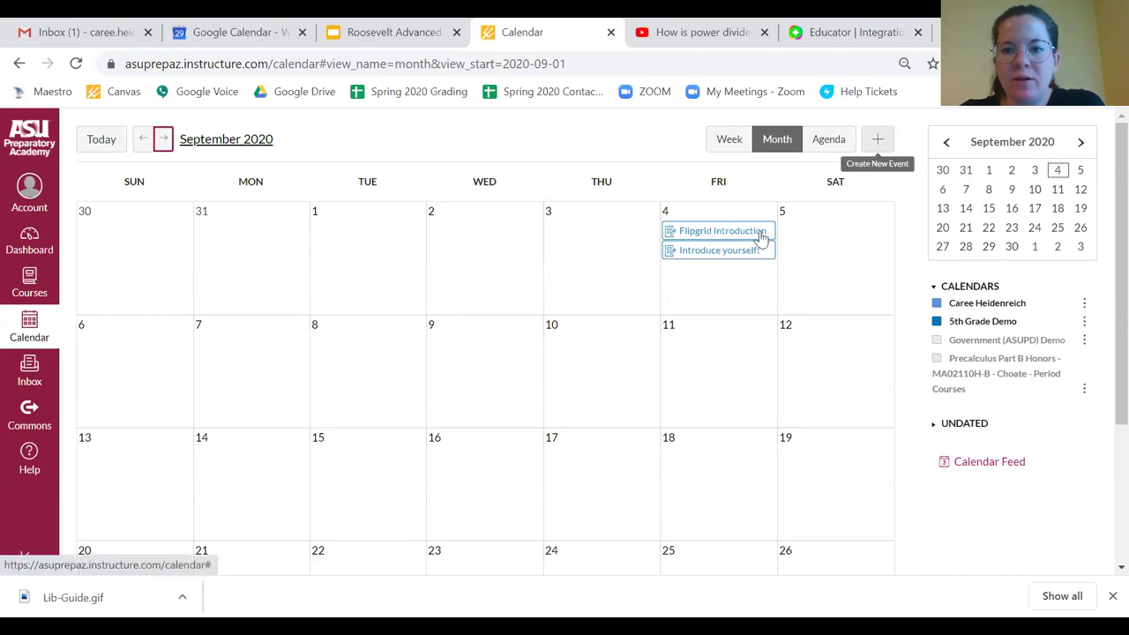
left_click(760, 234)
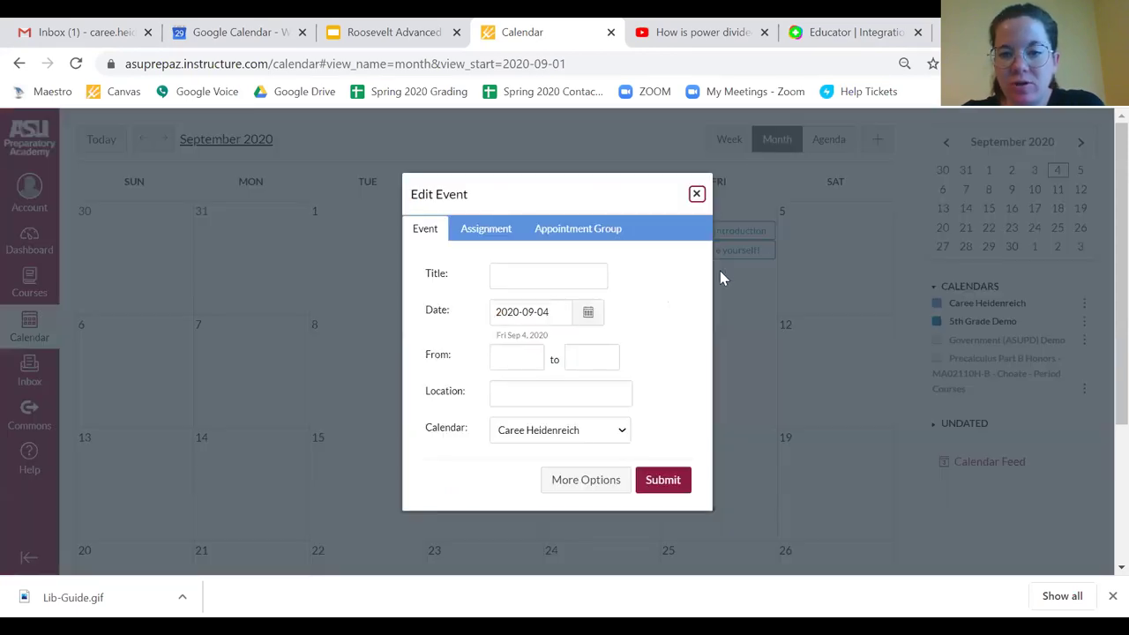
left_click(697, 194)
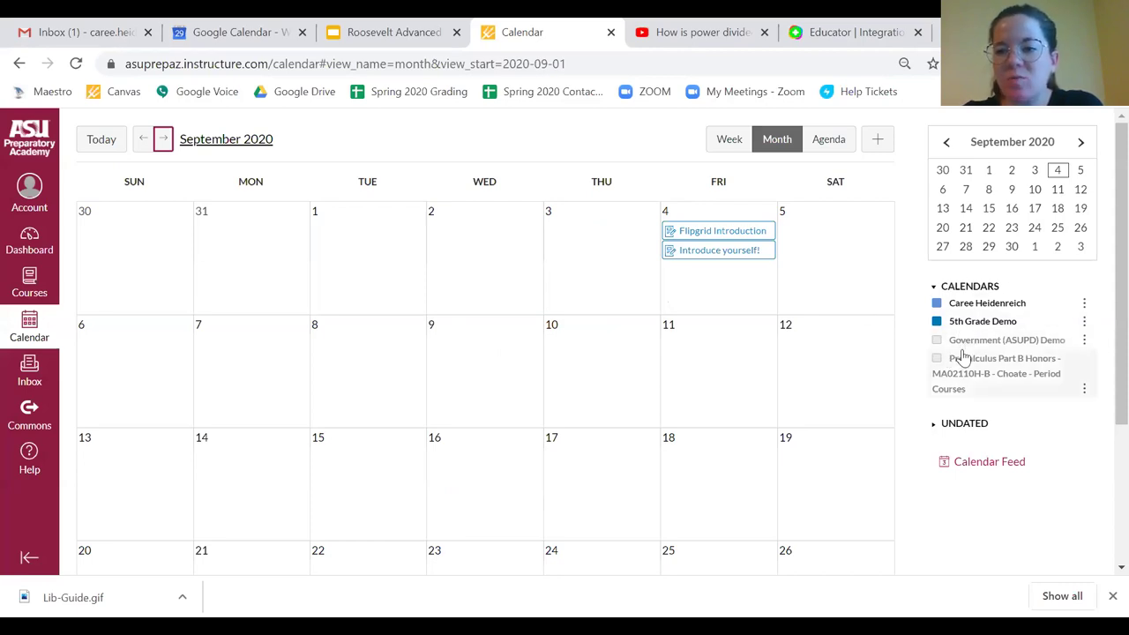
left_click(879, 139)
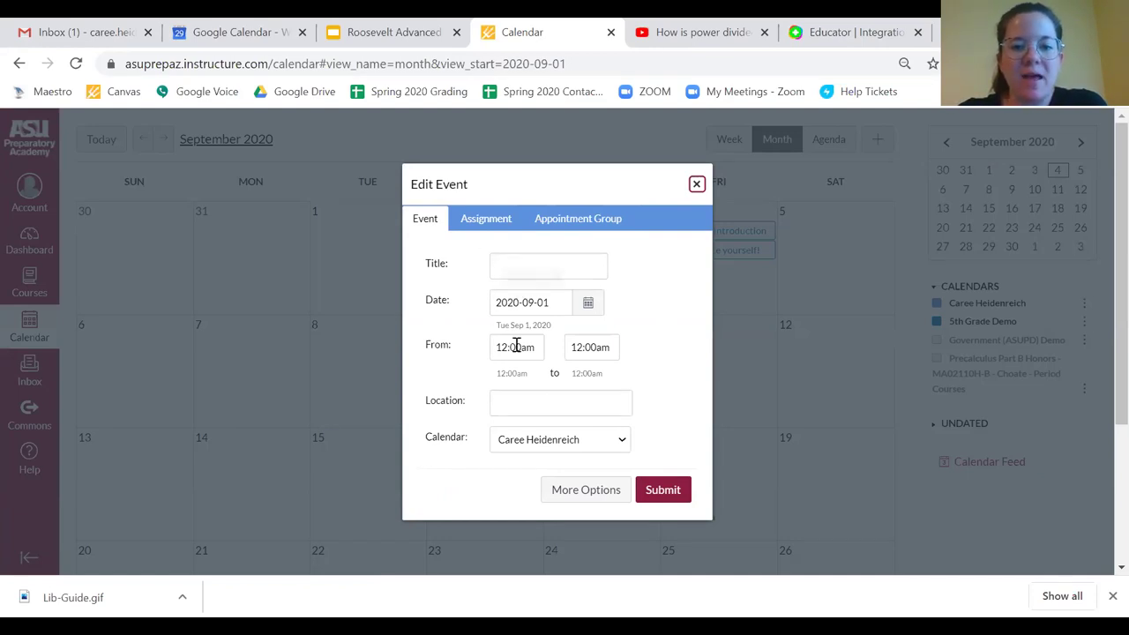
Switch the new event to an Assignment titled 'Short Story Writing'.
left_click(563, 402)
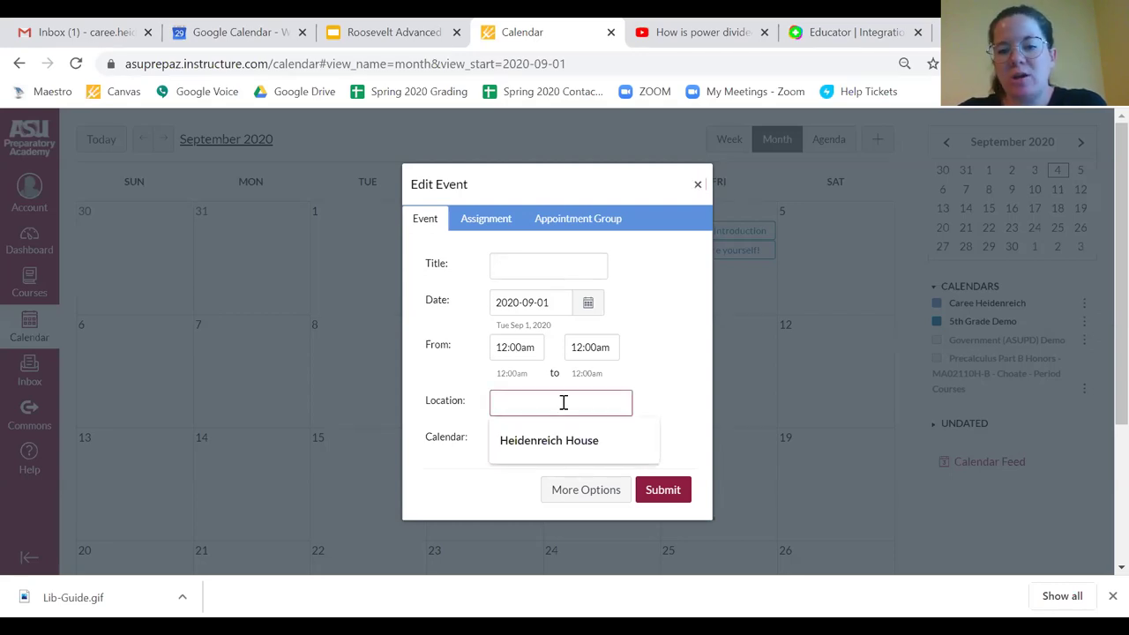
left_click(485, 222)
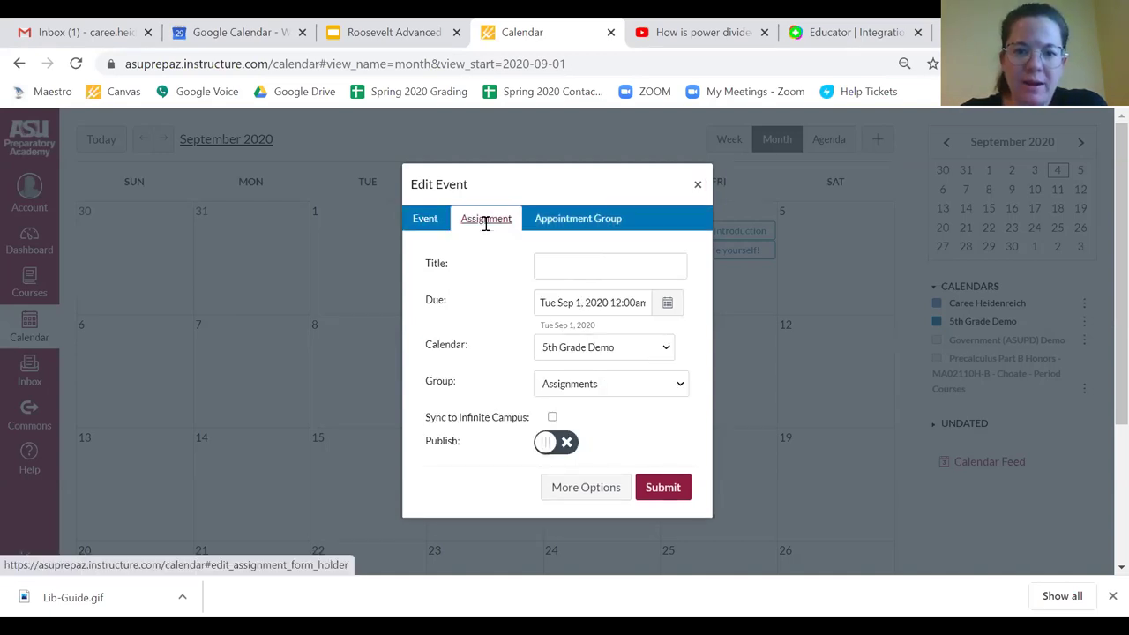
left_click(578, 263)
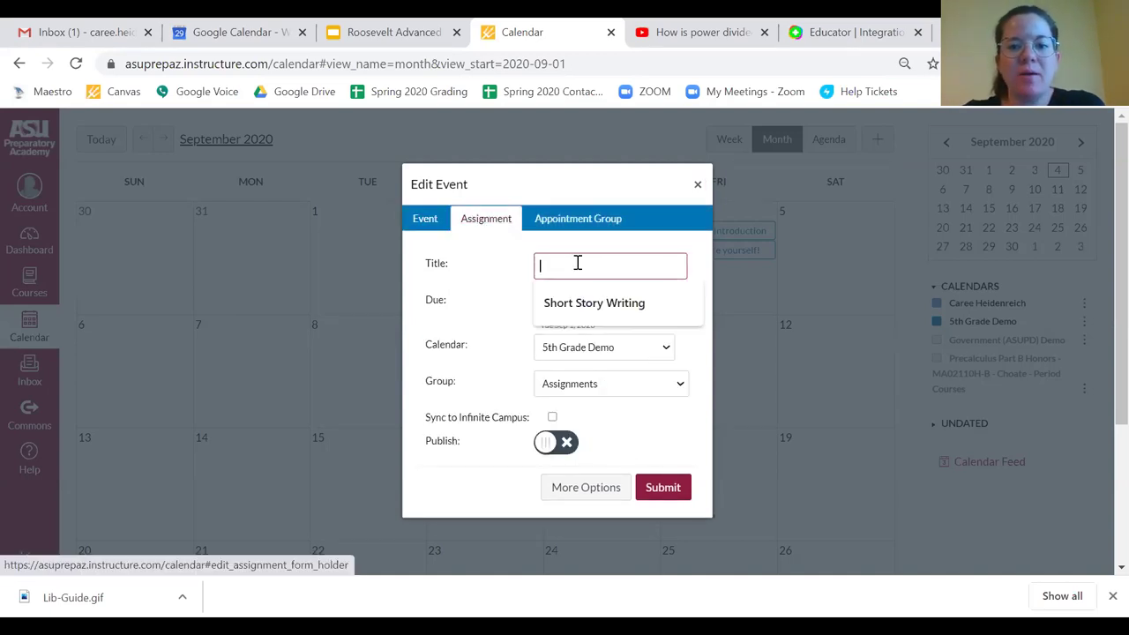
left_click(604, 302)
left_click(480, 305)
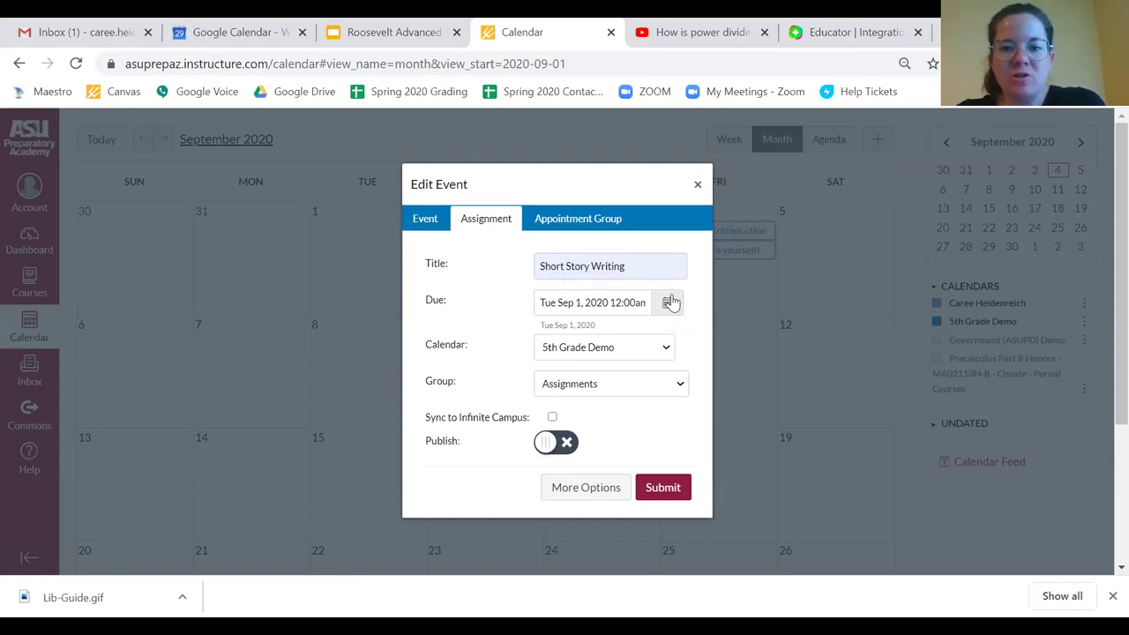
Set the due date to Friday Sep 4, keep the Assignments group, and submit it.
left_click_drag(649, 198, 524, 189)
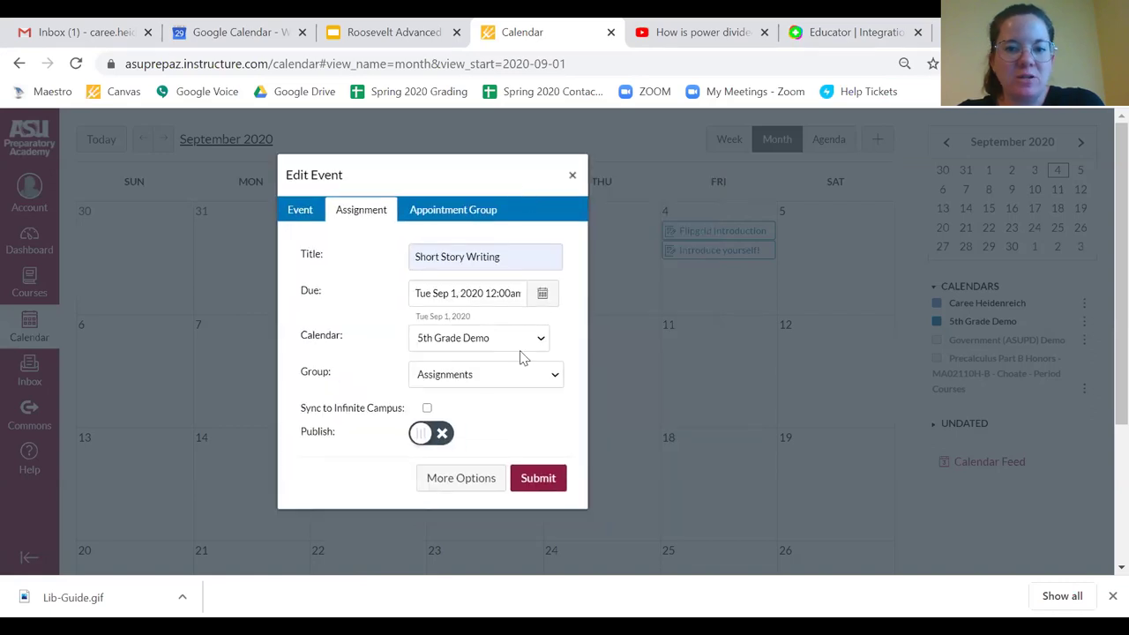
left_click(543, 294)
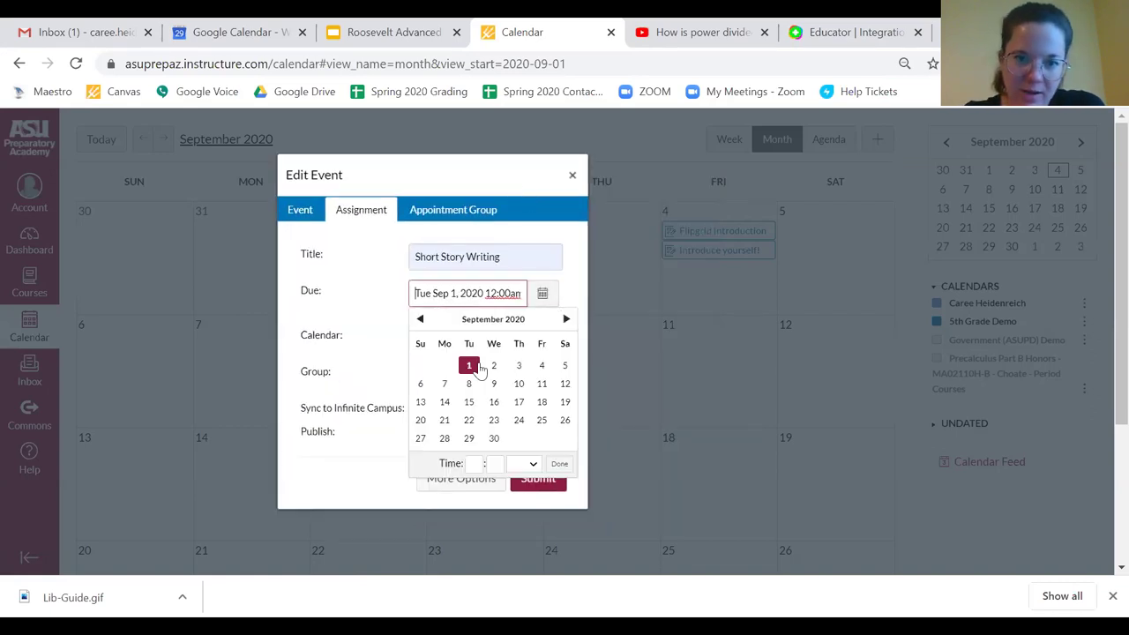
left_click(541, 365)
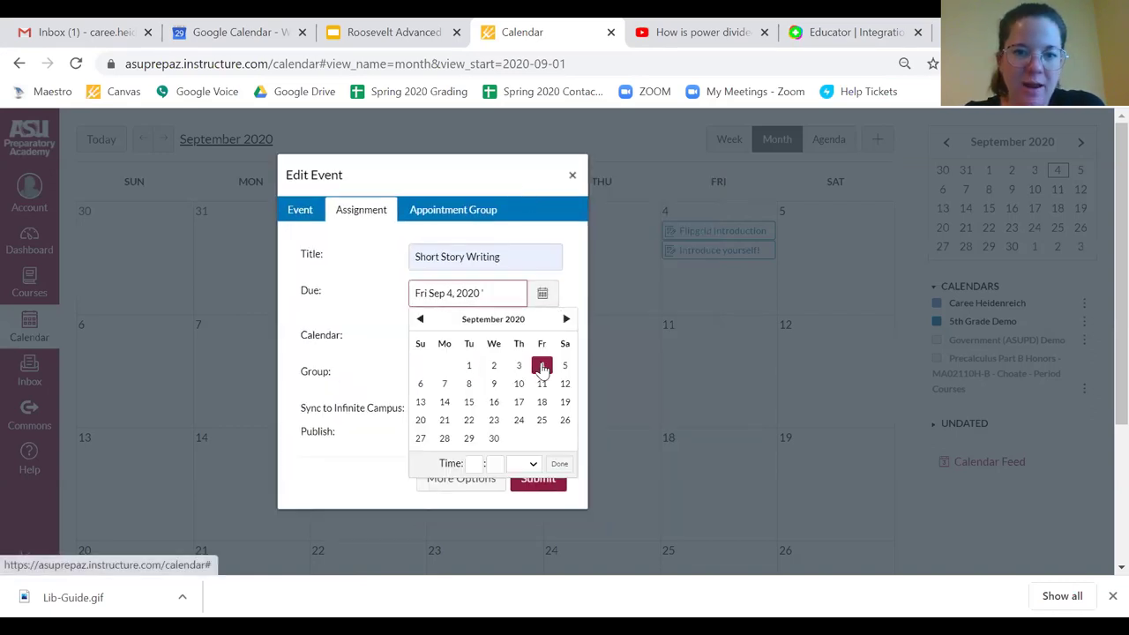
left_click(390, 380)
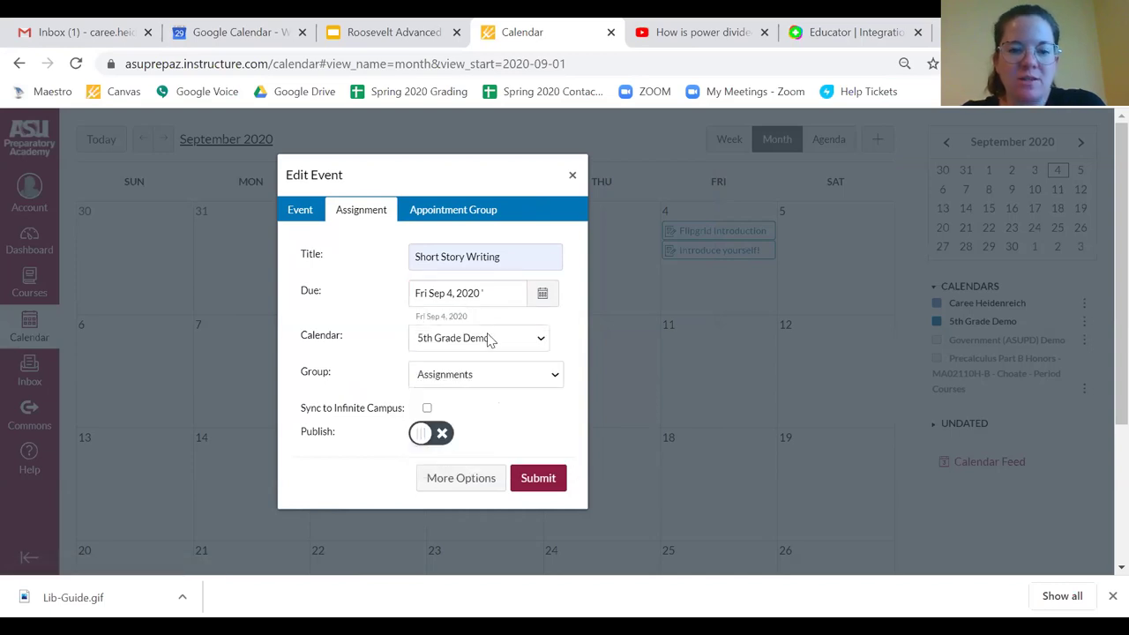
left_click(517, 387)
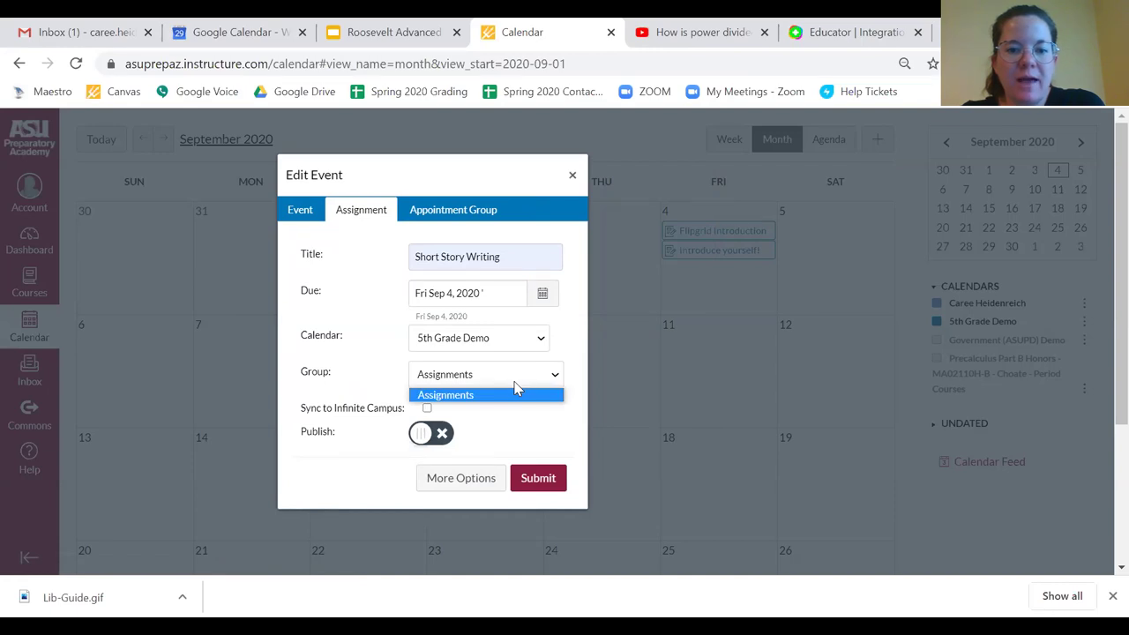
left_click(517, 393)
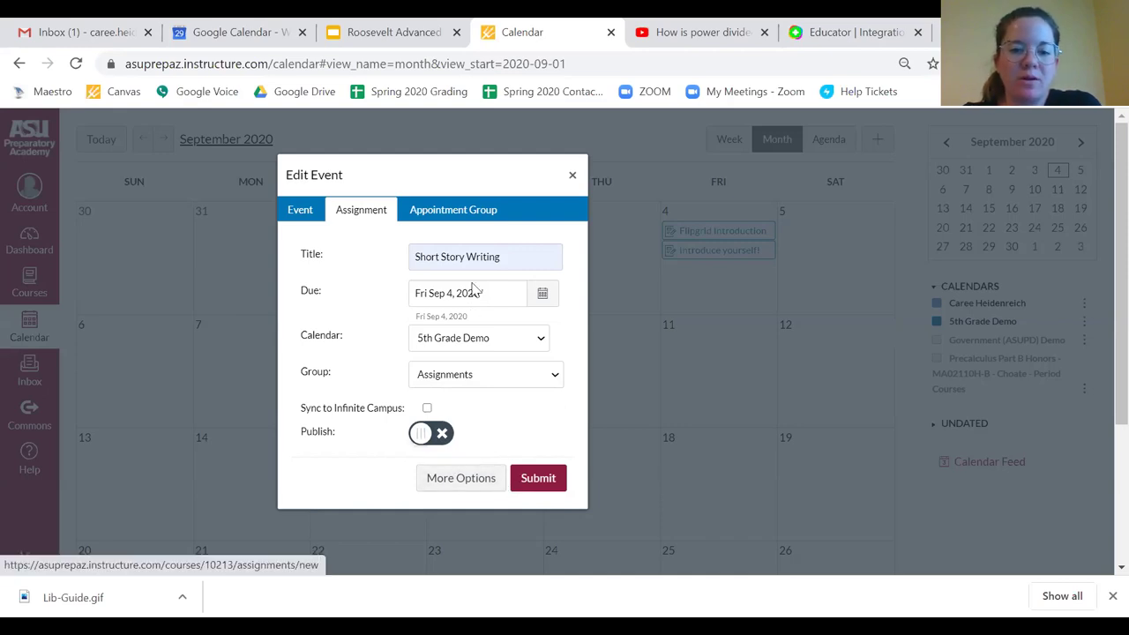
left_click(536, 485)
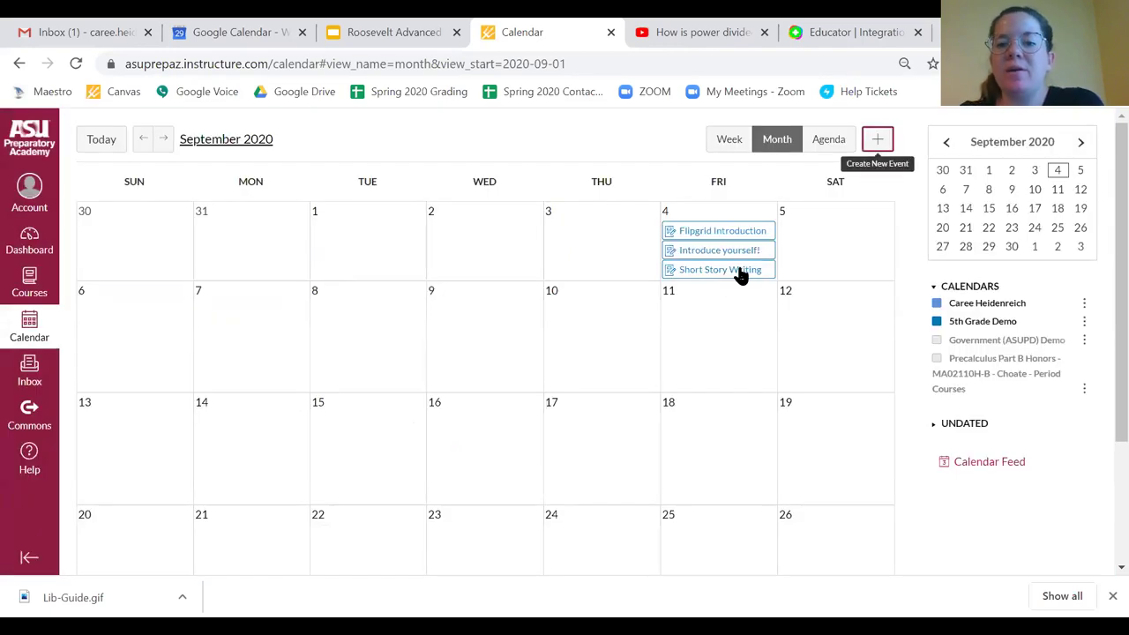
Open the Short Story Writing assignment page from its calendar event, backing out of the Edit dialog.
mouse_move(739, 273)
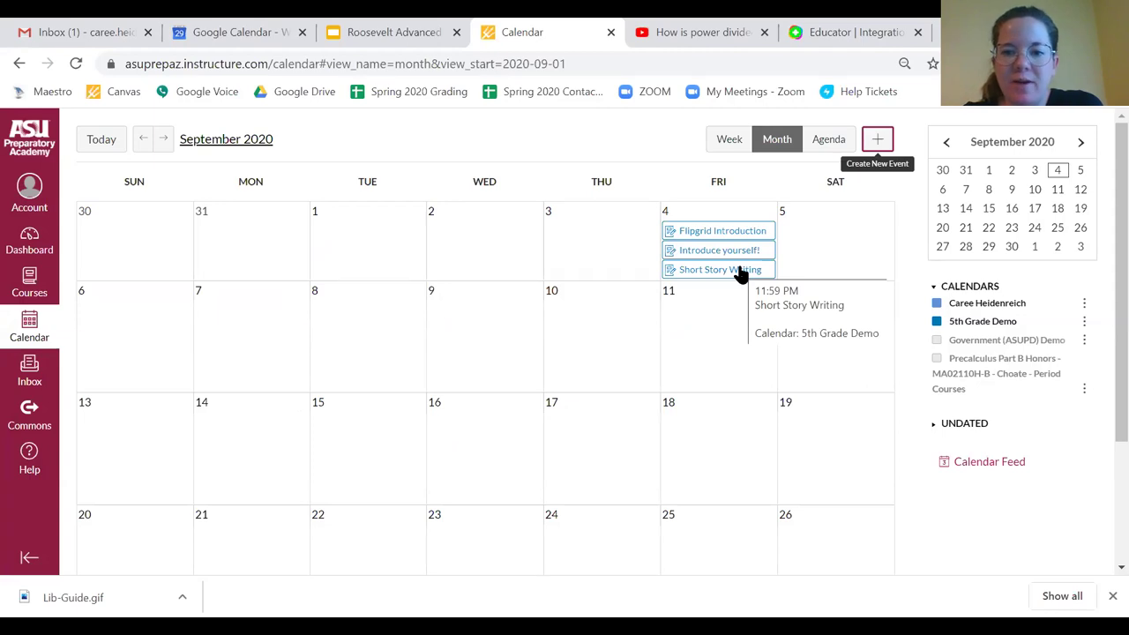
left_click(741, 271)
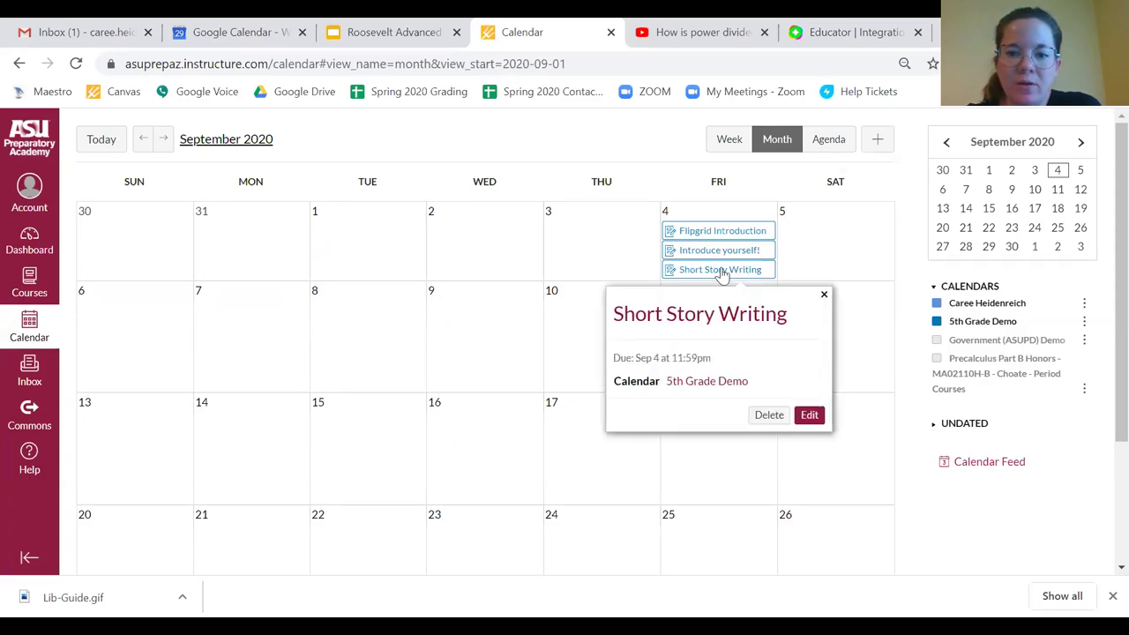
left_click(807, 415)
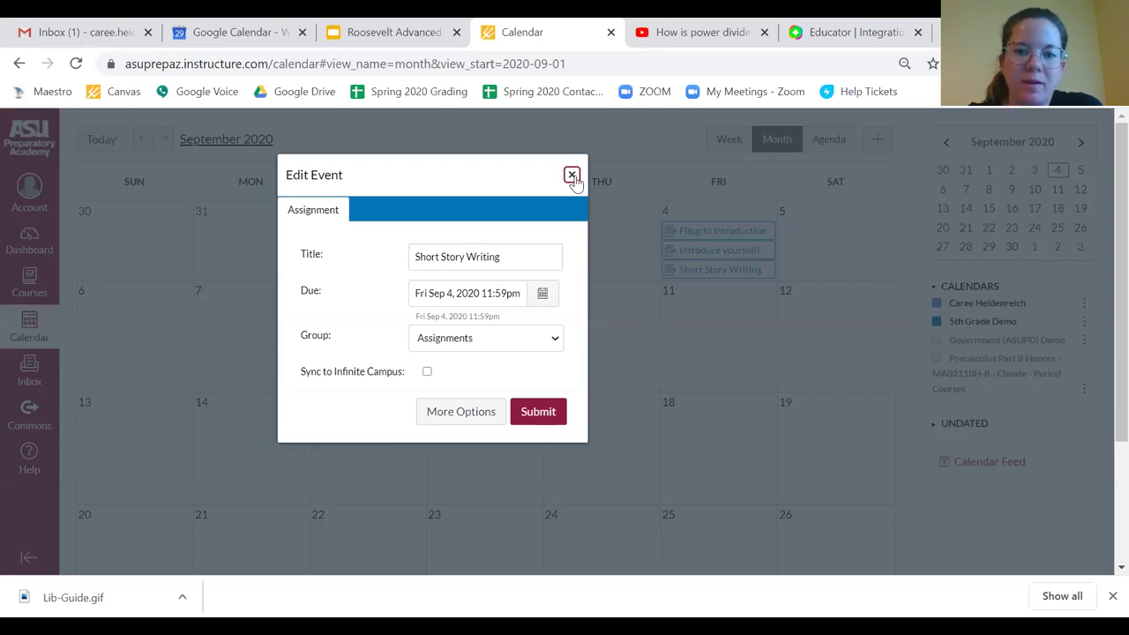
key("Escape")
left_click(701, 270)
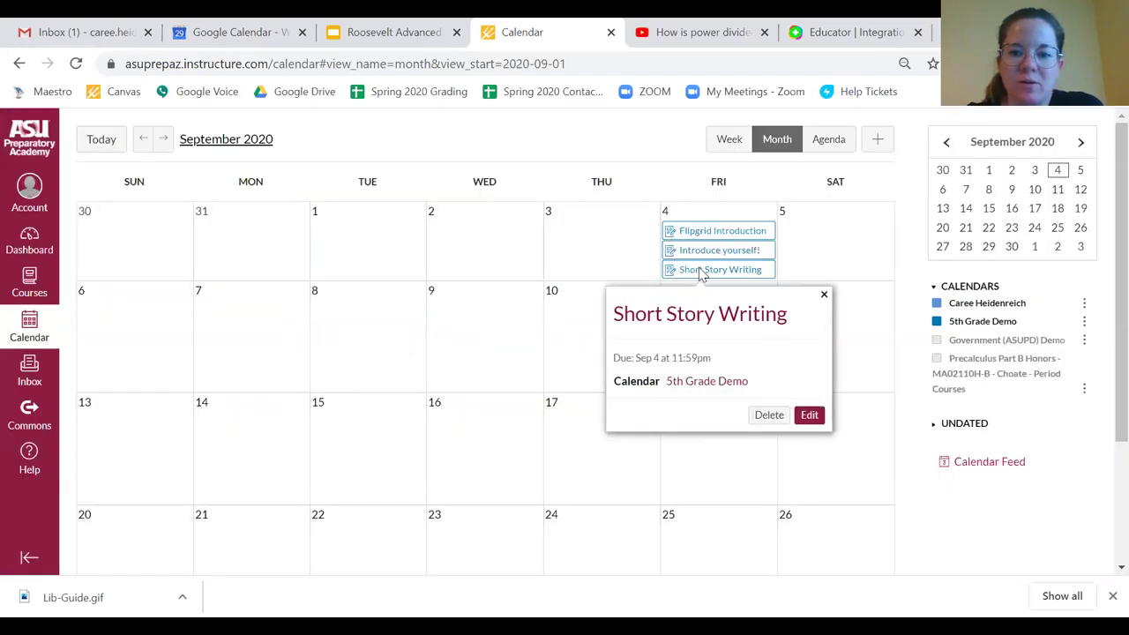
left_click(681, 316)
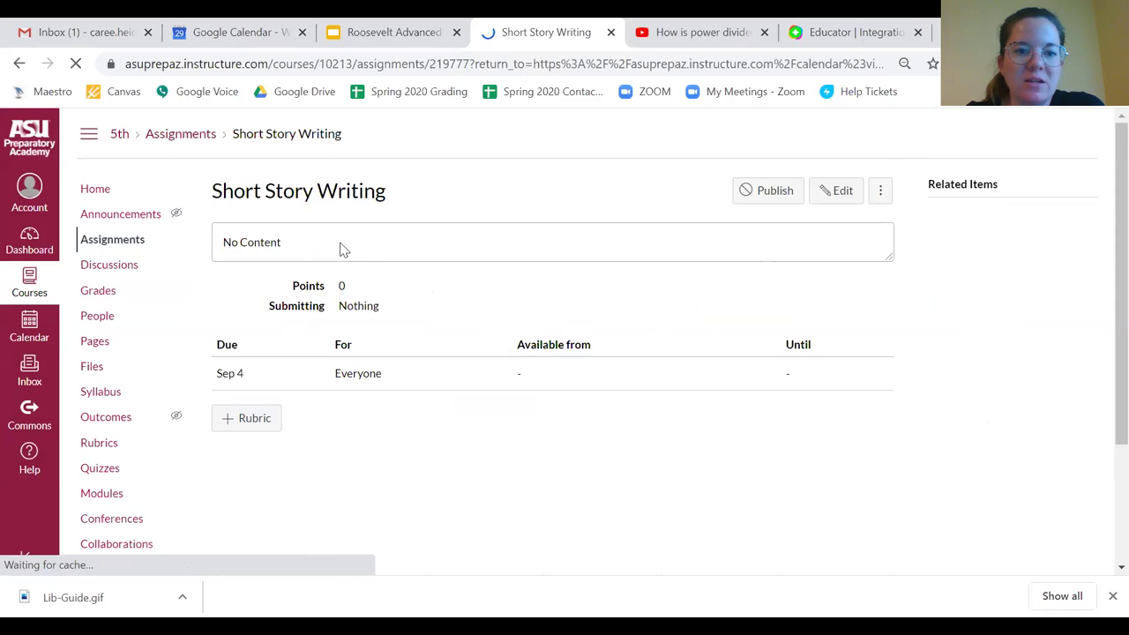
Open the Short Story Writing assignment's edit page.
left_click(833, 191)
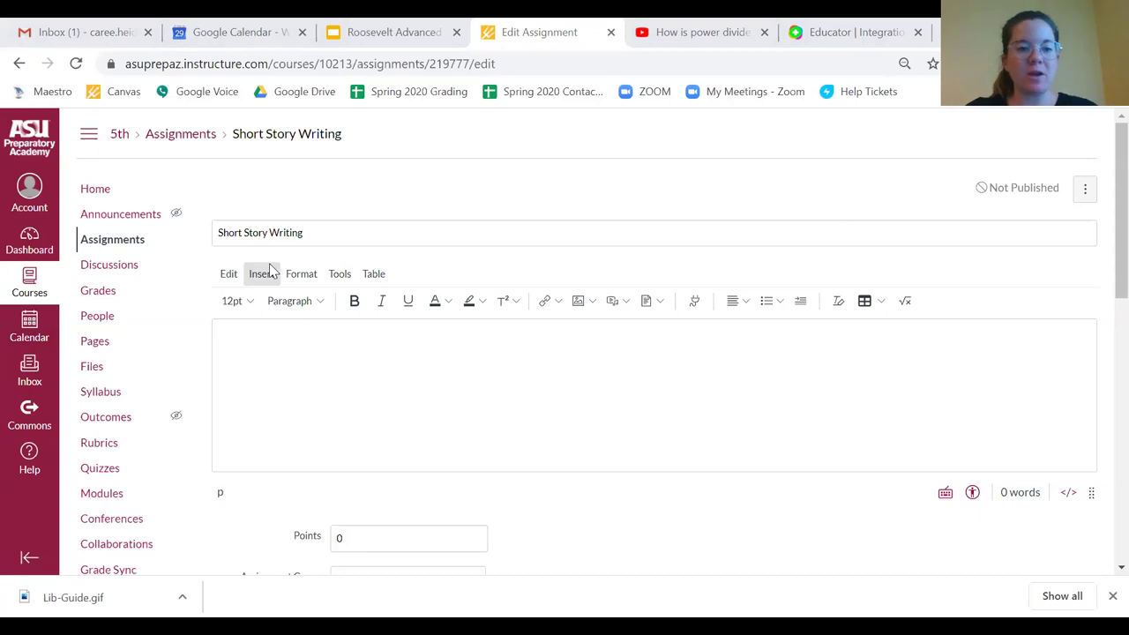
Change the Short Story Writing due date to September 3, 2020 in the Due date picker.
scroll(202, 419, "down", 1)
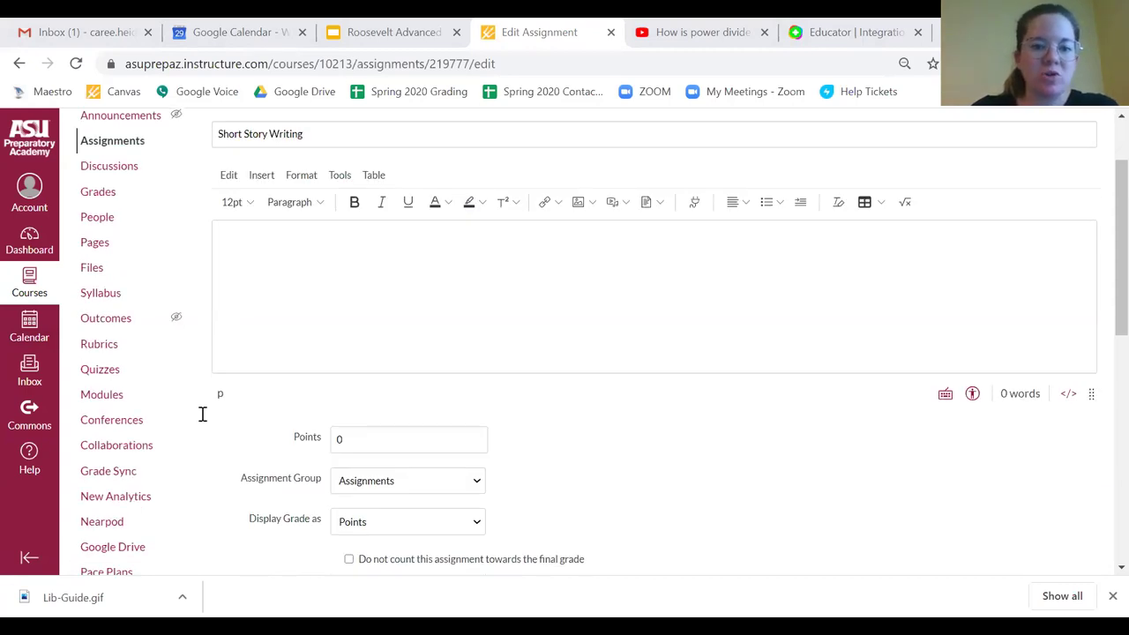
scroll(603, 474, "down", 5)
scroll(627, 489, "down", 1)
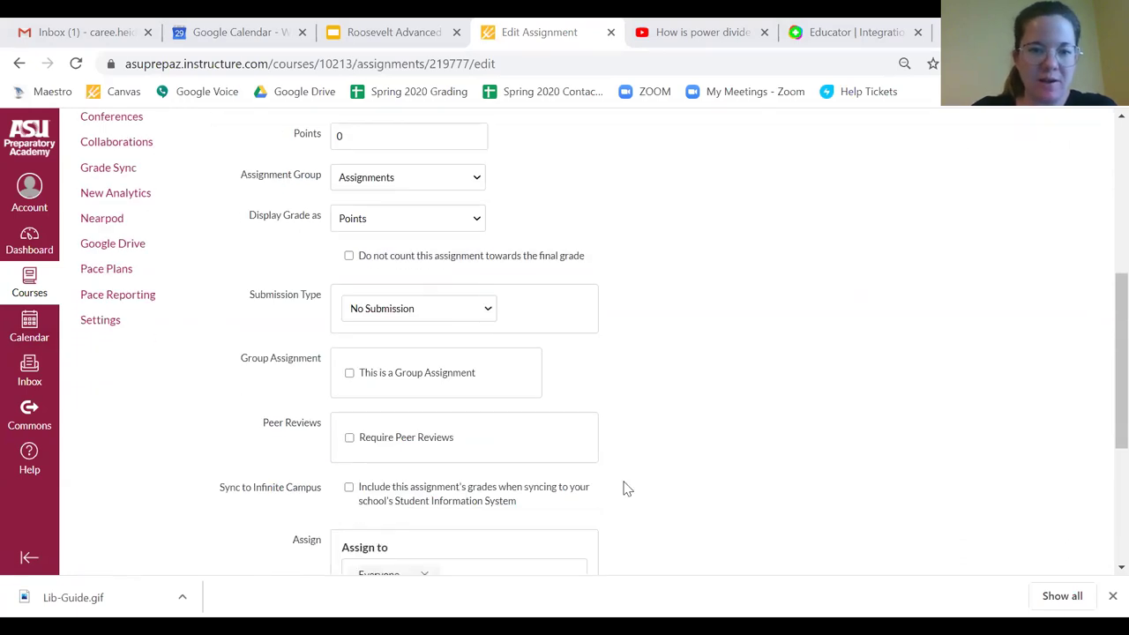
scroll(626, 489, "down", 3)
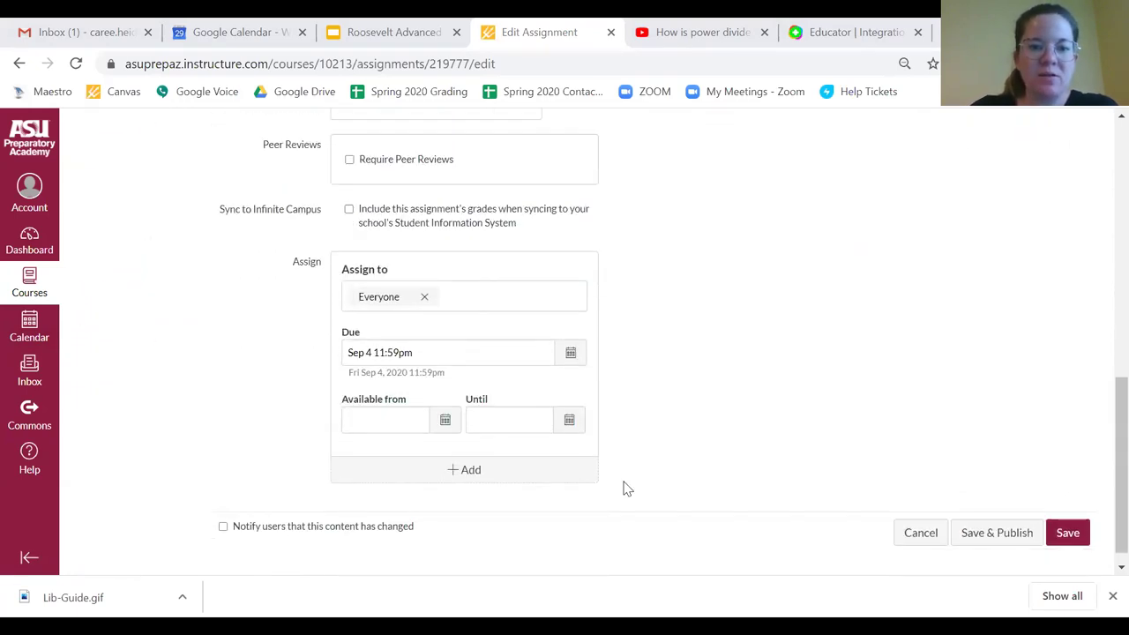
left_click(571, 350)
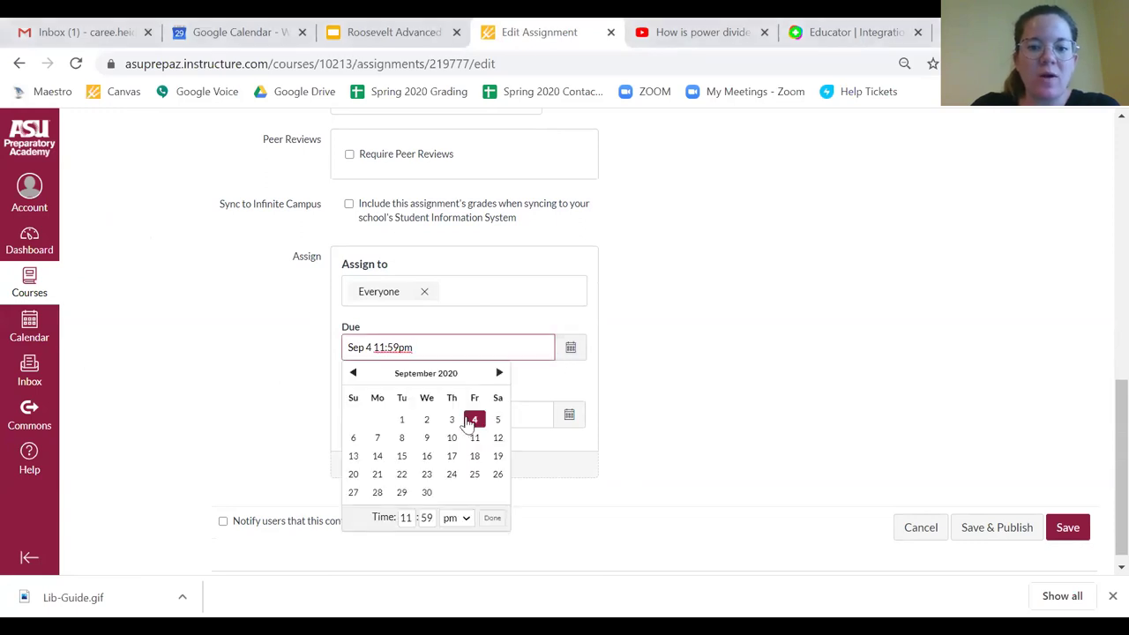
left_click(452, 420)
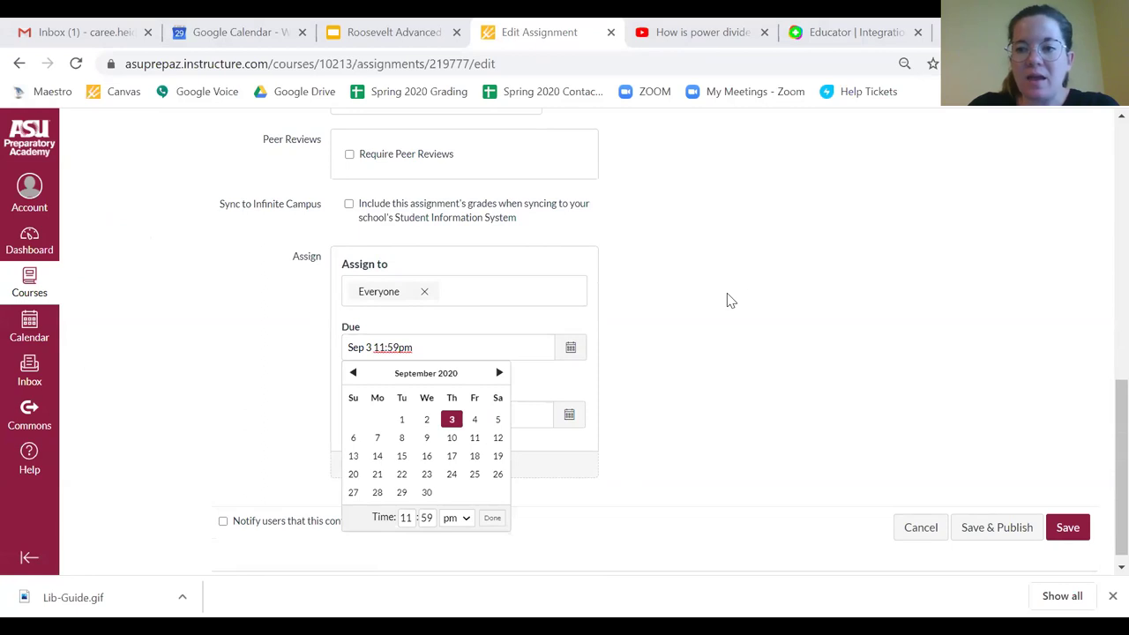
left_click(639, 404)
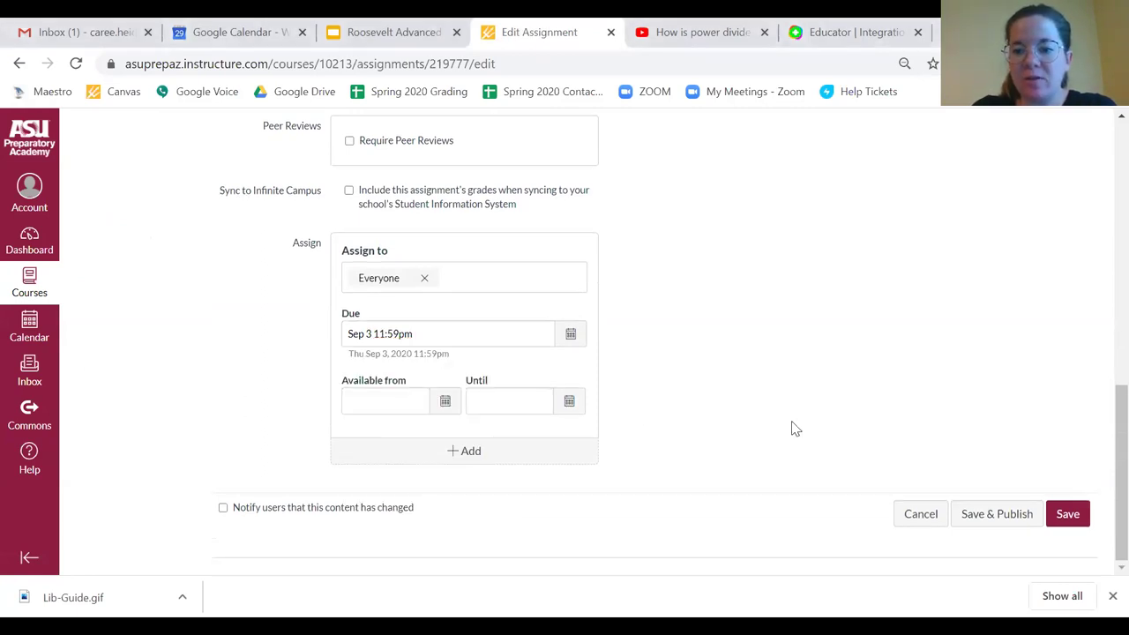
Save and publish the Short Story Writing assignment, then return to the Calendar.
left_click(1019, 517)
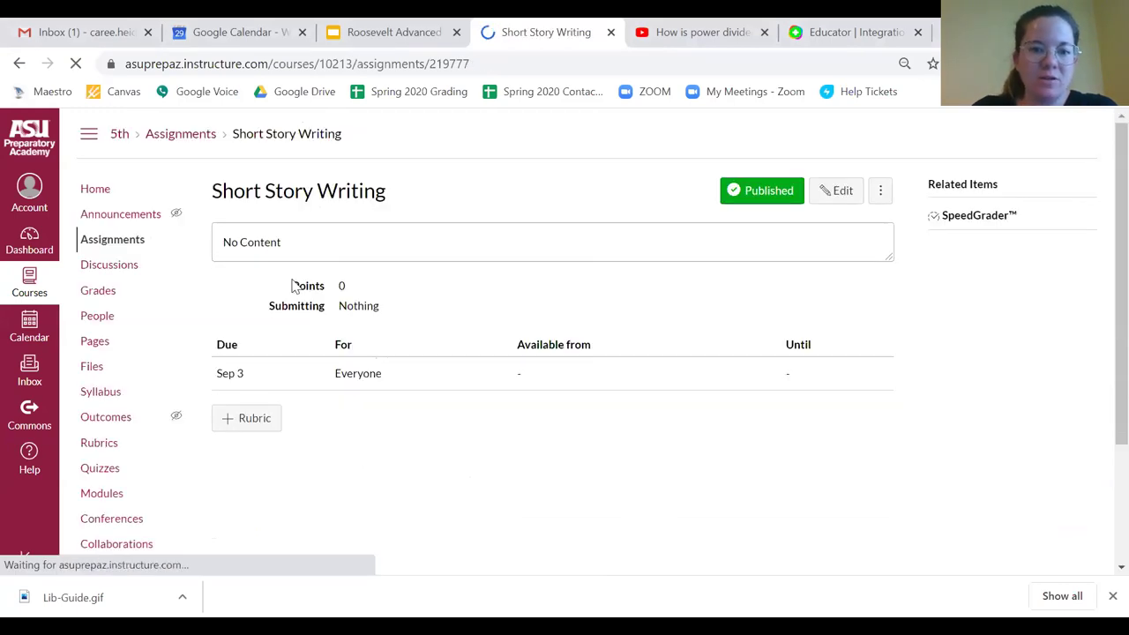
left_click(30, 342)
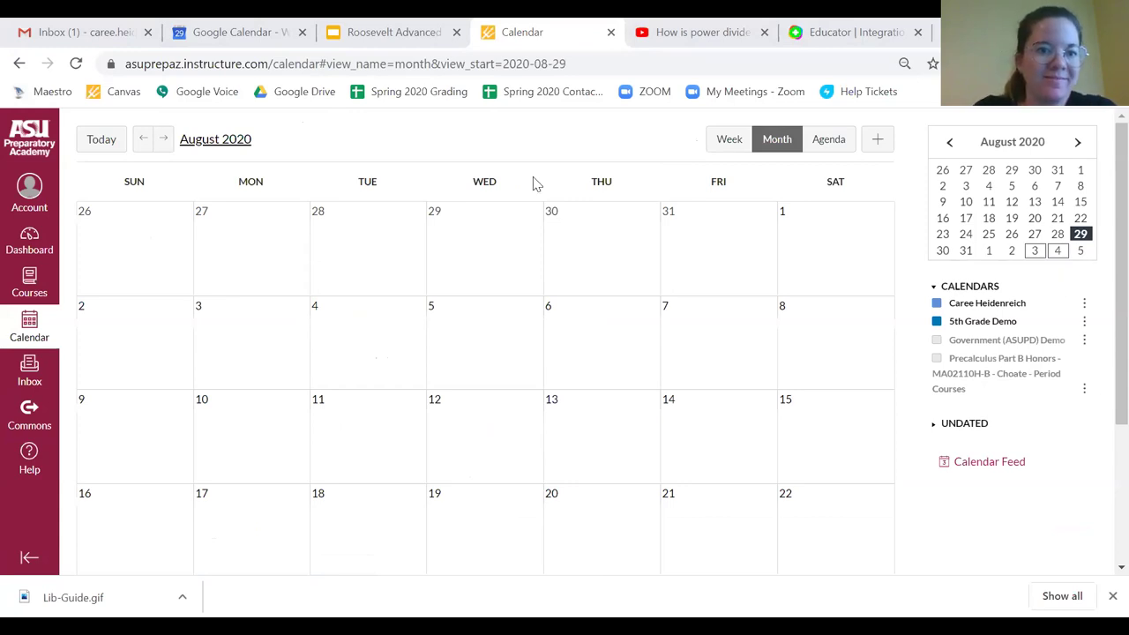
Advance the calendar to September 2020 to see Short Story Writing on Thursday the 3rd.
left_click(161, 141)
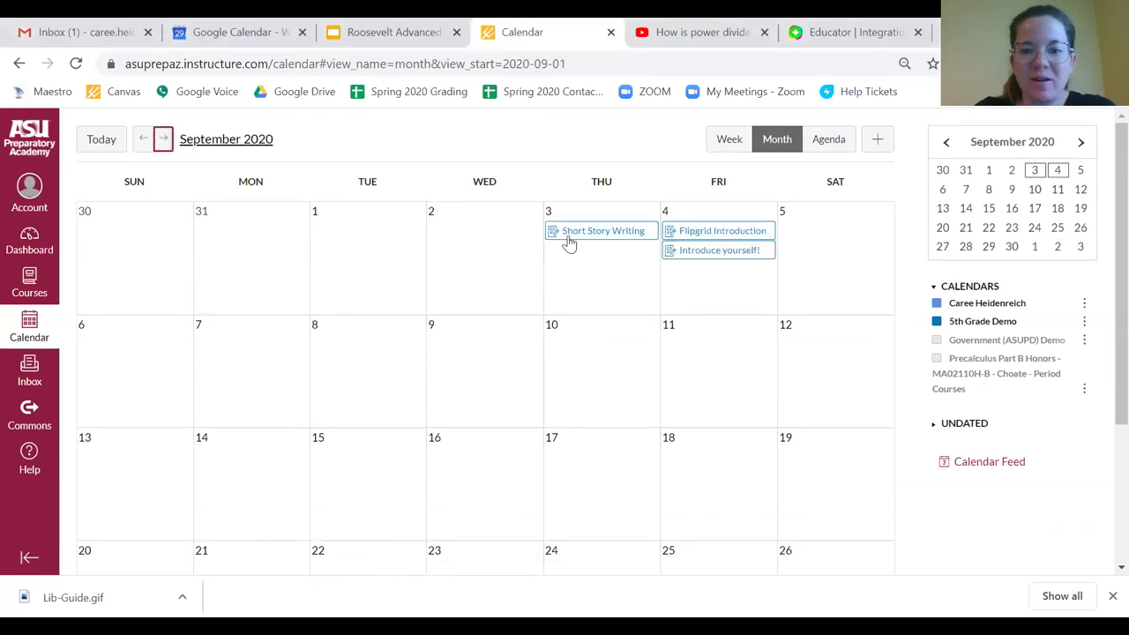
mouse_move(572, 238)
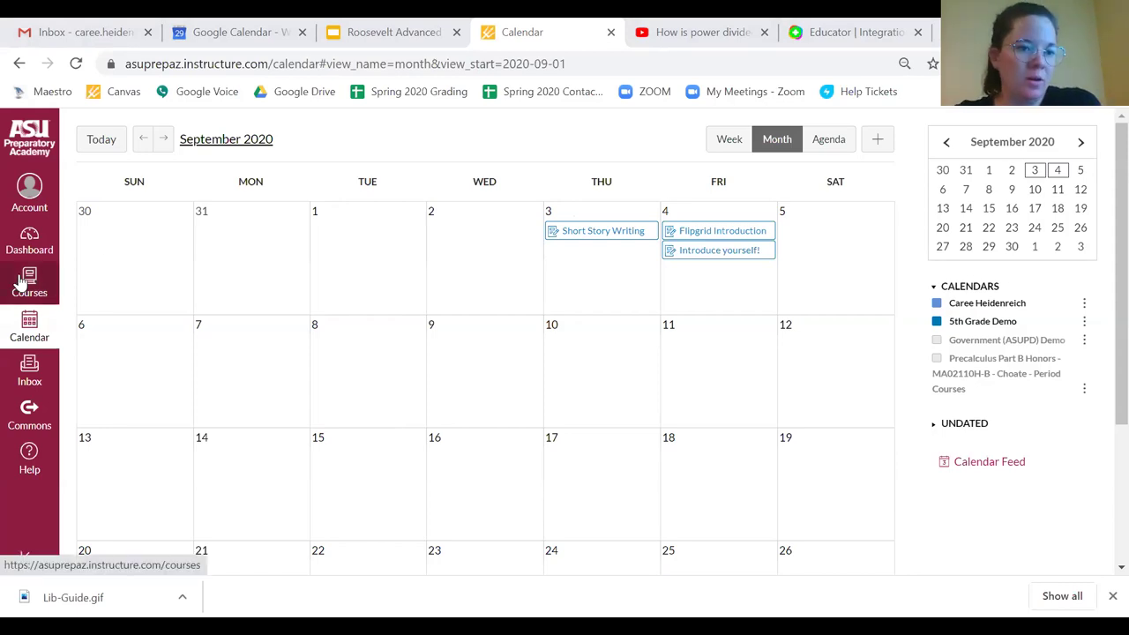
Open Grades for the Government (ASUPD) Demo course from the Courses list.
left_click(21, 281)
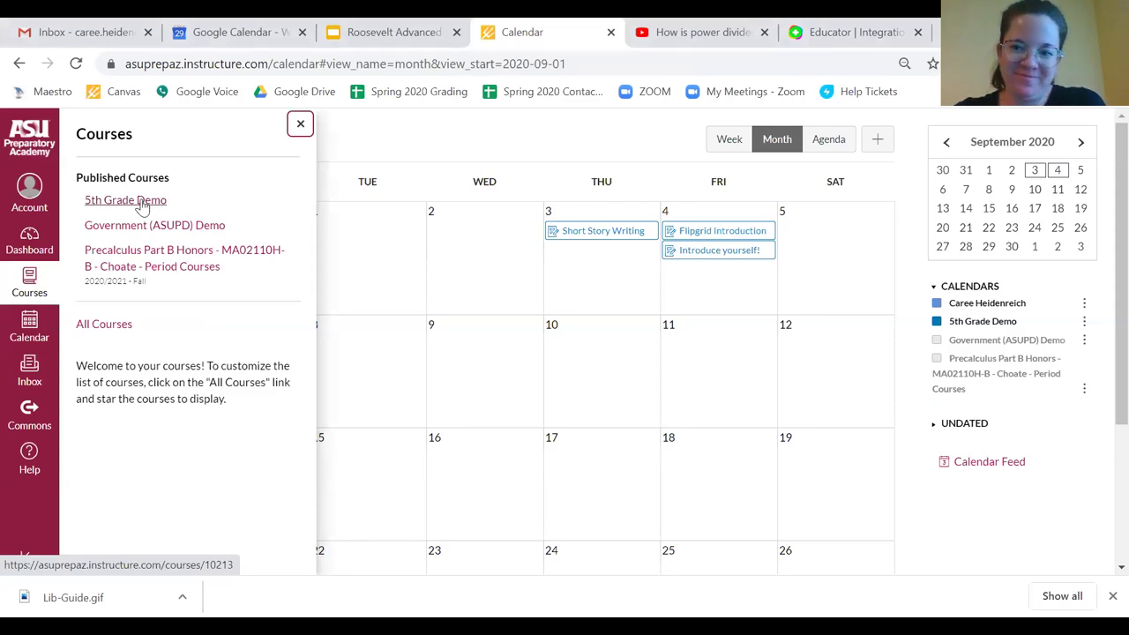
left_click(157, 229)
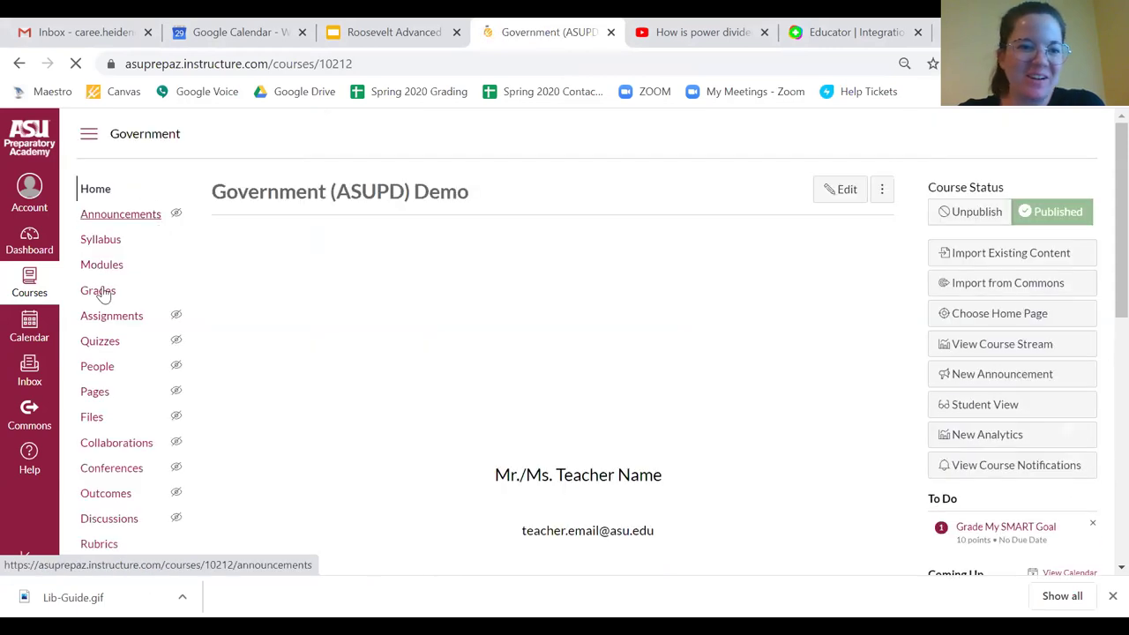
left_click(115, 297)
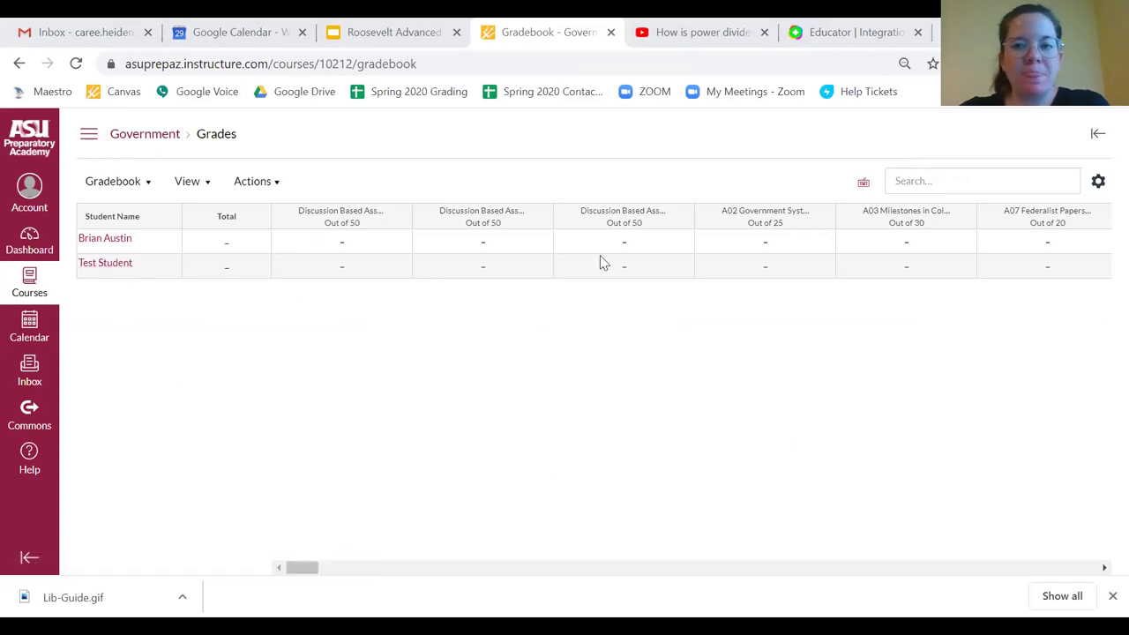
Move the Total column to the end, then step left through the Test Student grades.
left_click(257, 217)
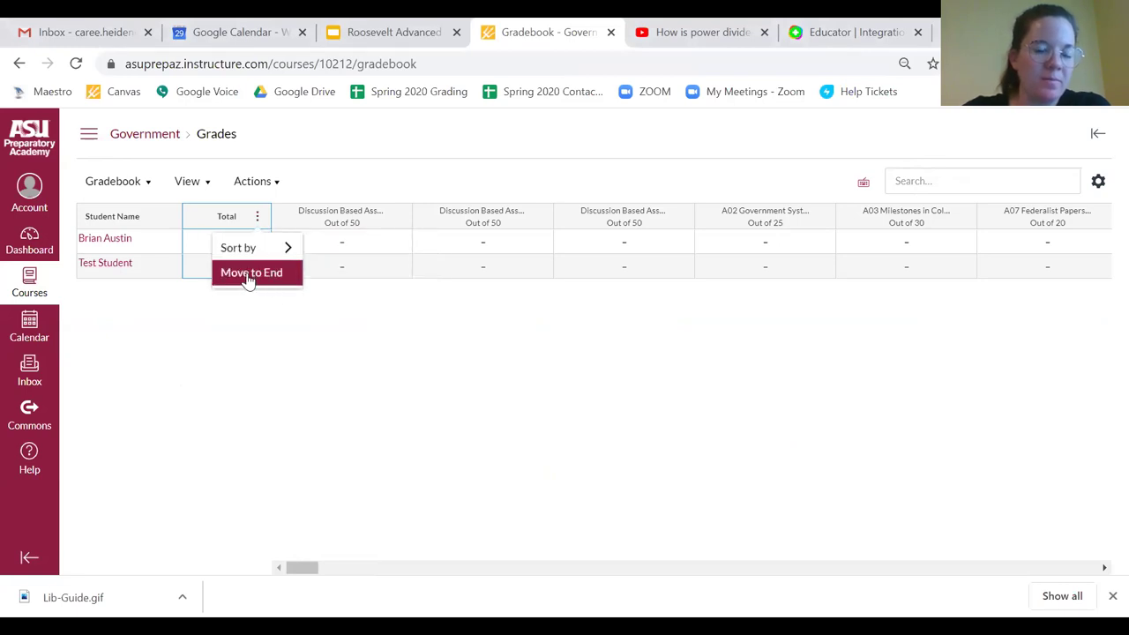
left_click(273, 281)
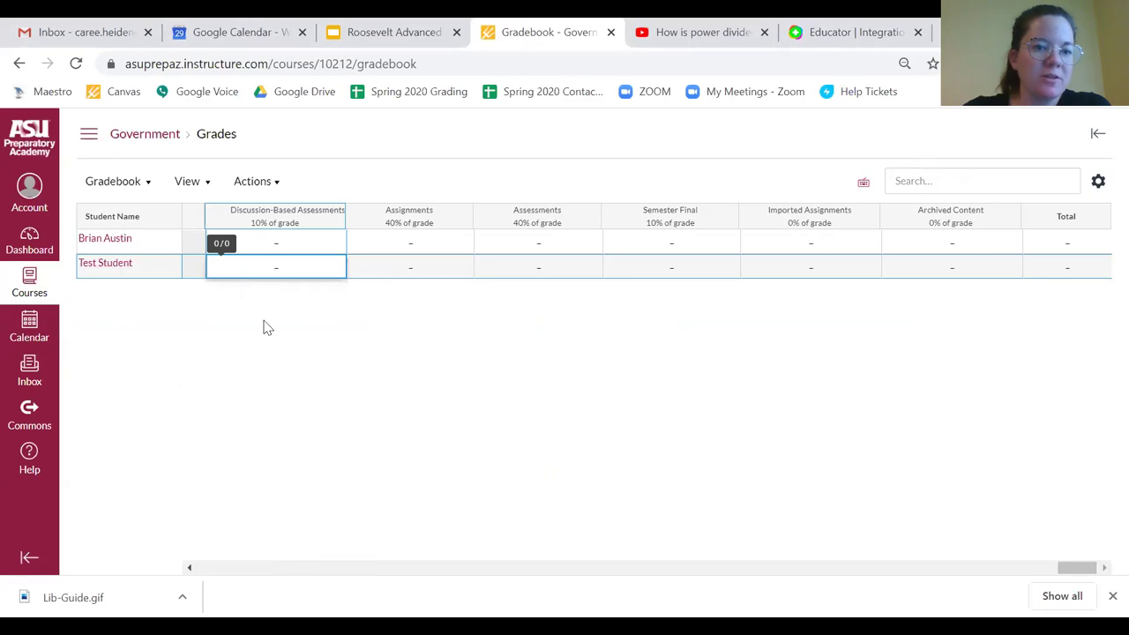
left_click(432, 259)
key("Left")
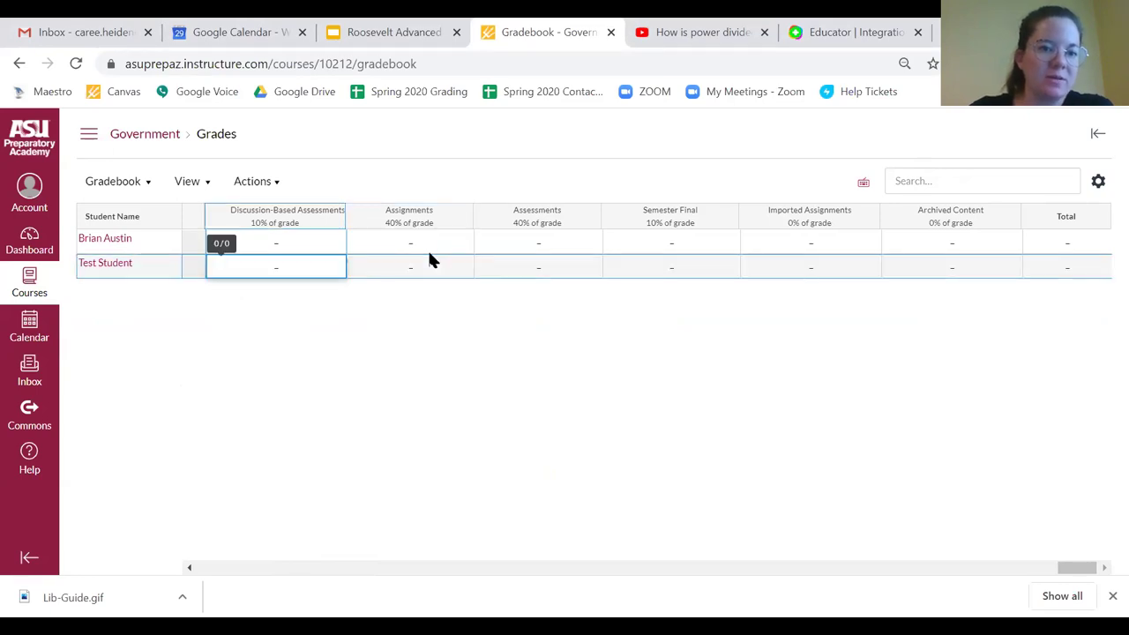
key("Left")
key("Left")
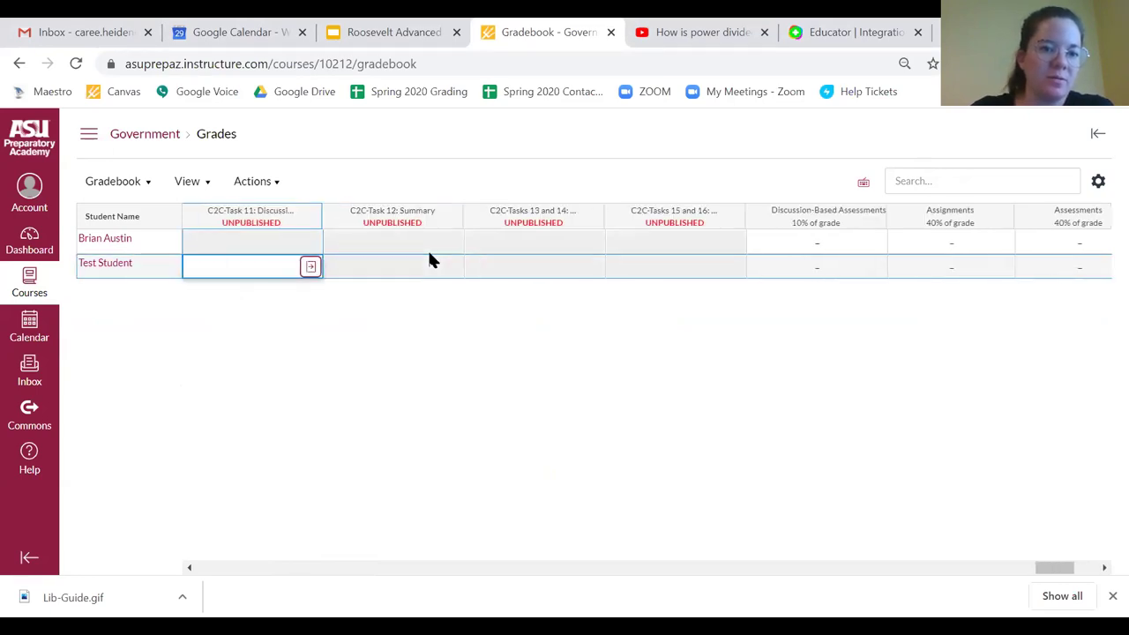
key("Left")
key("Left")
key("Left")
key("Left")
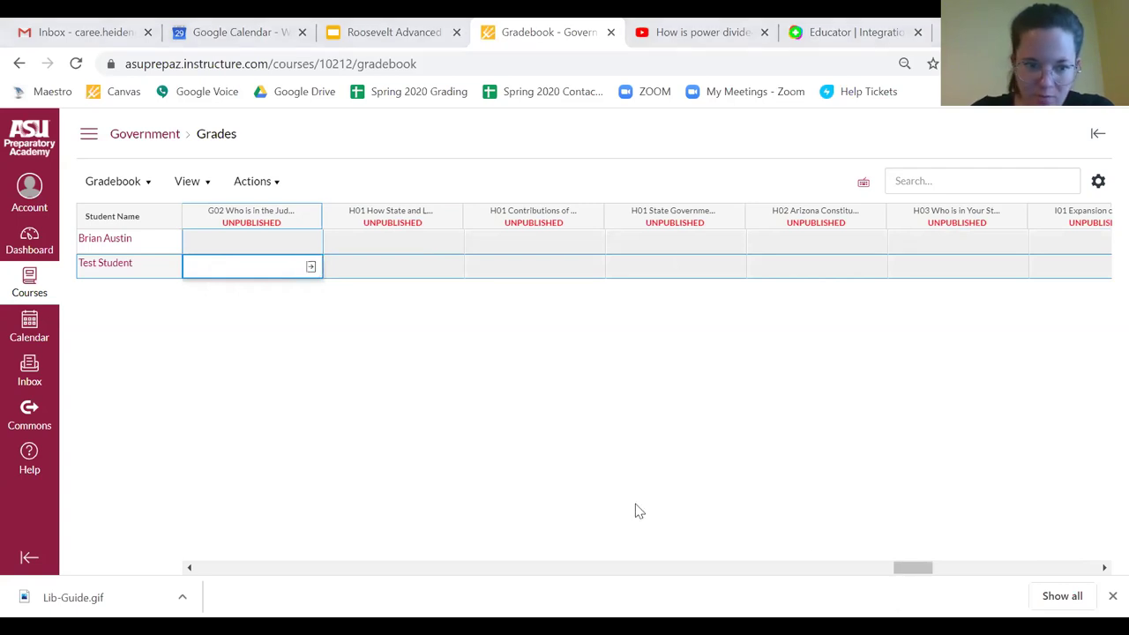
key("Left")
key("Left")
key("Left")
key("Left")
key("Left")
key("Left")
key("Left")
key("Left")
key("Left")
key("Left")
key("Left")
key("Left")
key("Left")
key("Left")
key("Left")
key("Left")
key("Left")
key("Left")
key("Left")
key("Left")
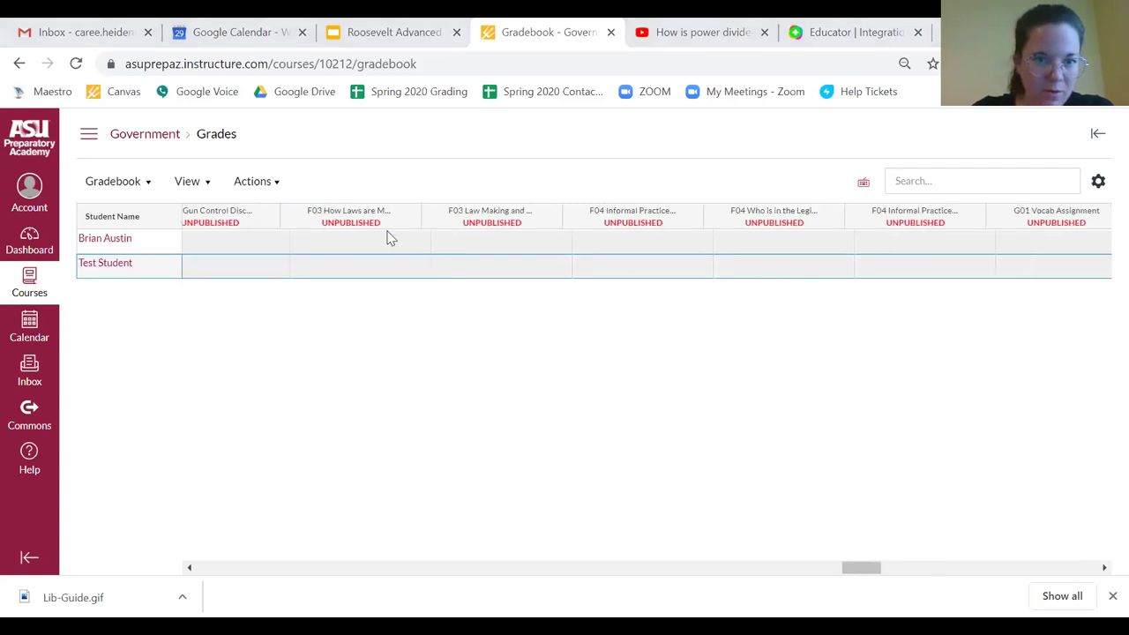
Scroll across the gradebook to confirm Total now follows Semester Final 10%.
scroll(390, 238, "left", 15)
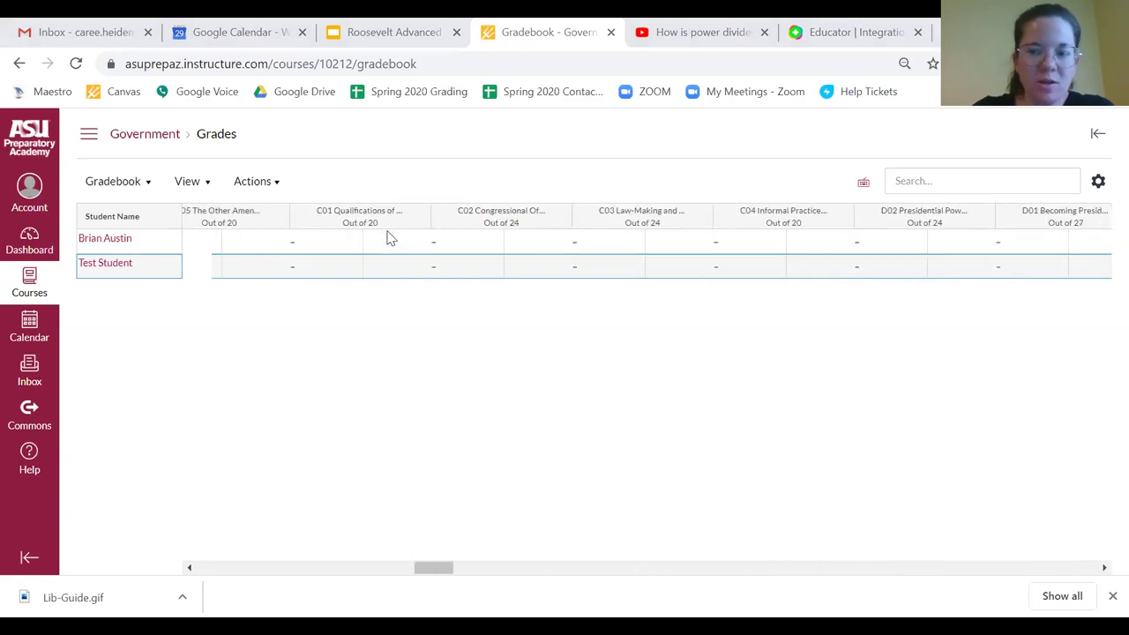
scroll(391, 238, "left", 3)
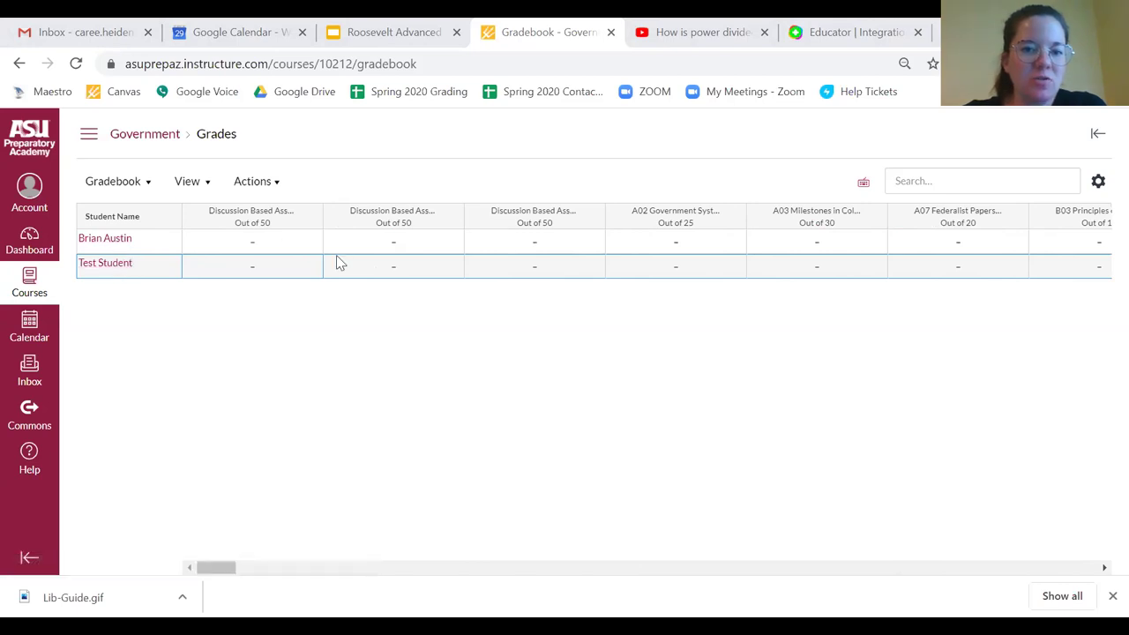
scroll(336, 262, "right", 15)
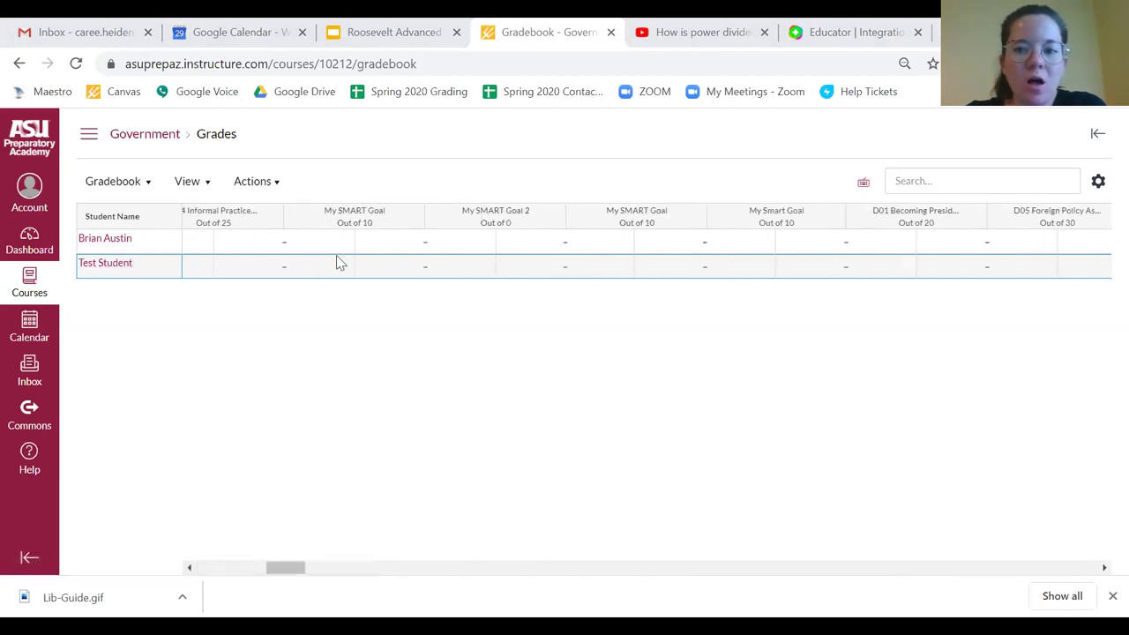
scroll(336, 256, "right", 20)
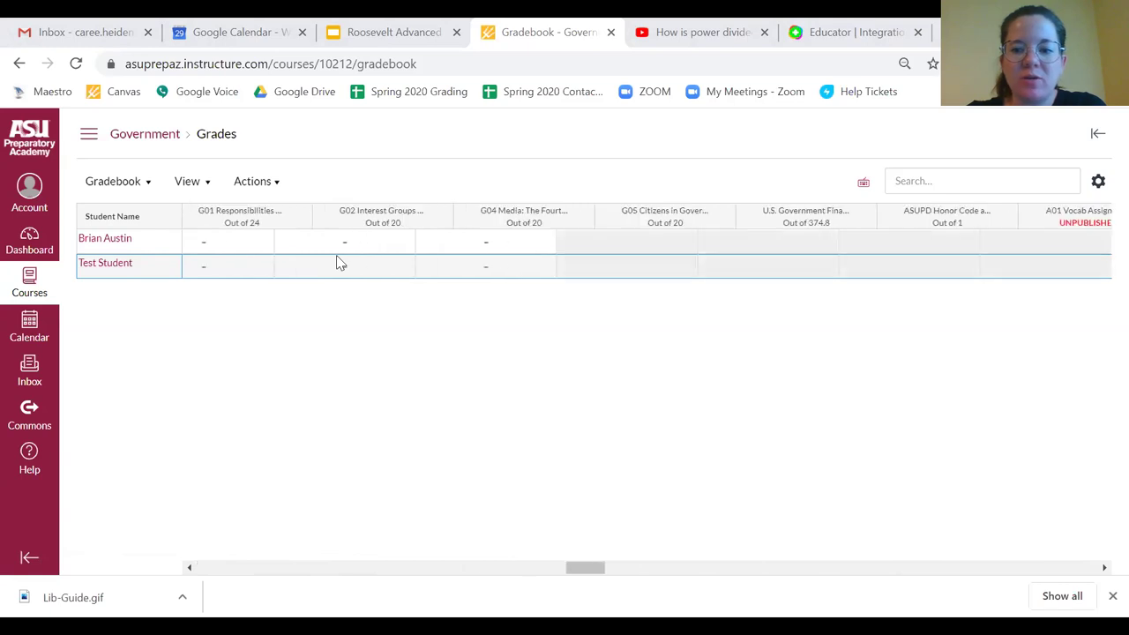
scroll(336, 262, "right", 20)
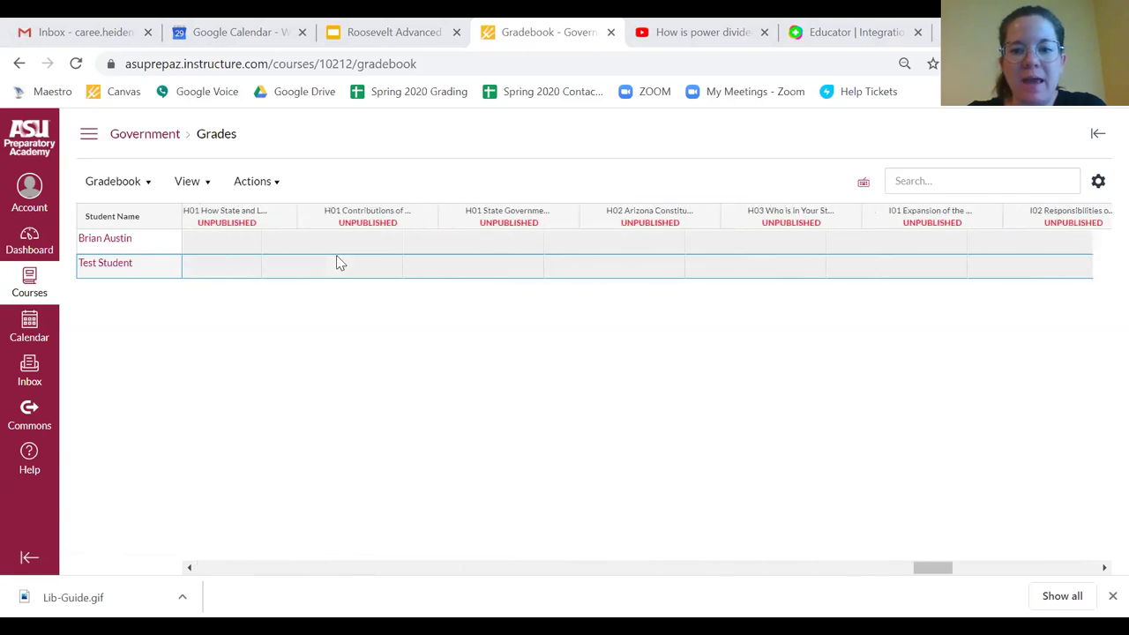
scroll(338, 263, "right", 8)
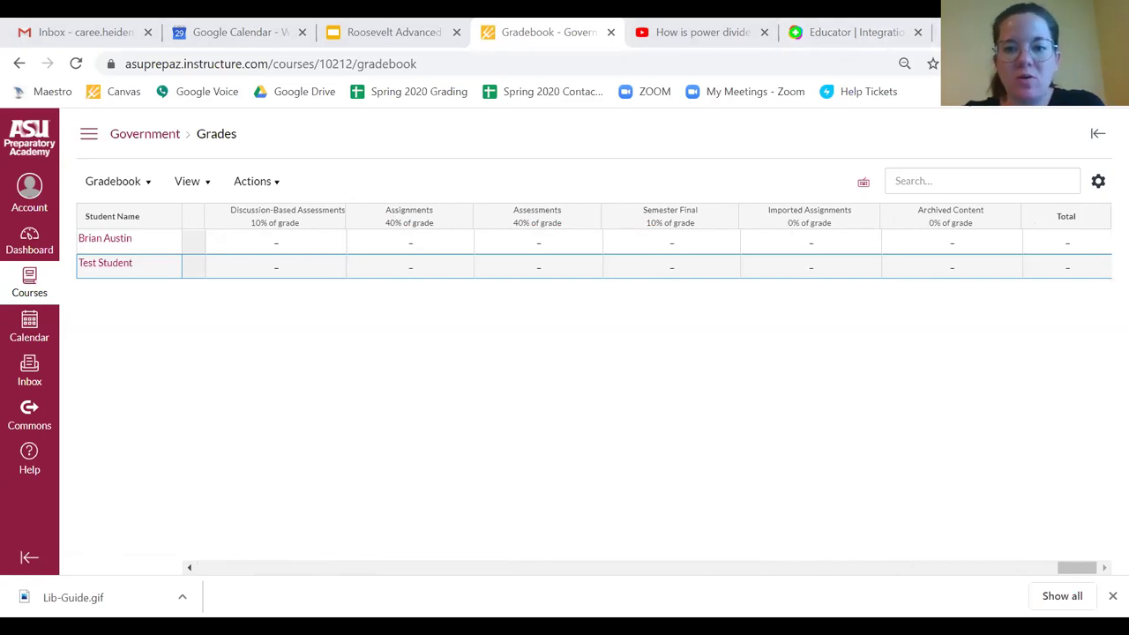
Move the Total column to the front, right after Student Name.
left_click(1097, 221)
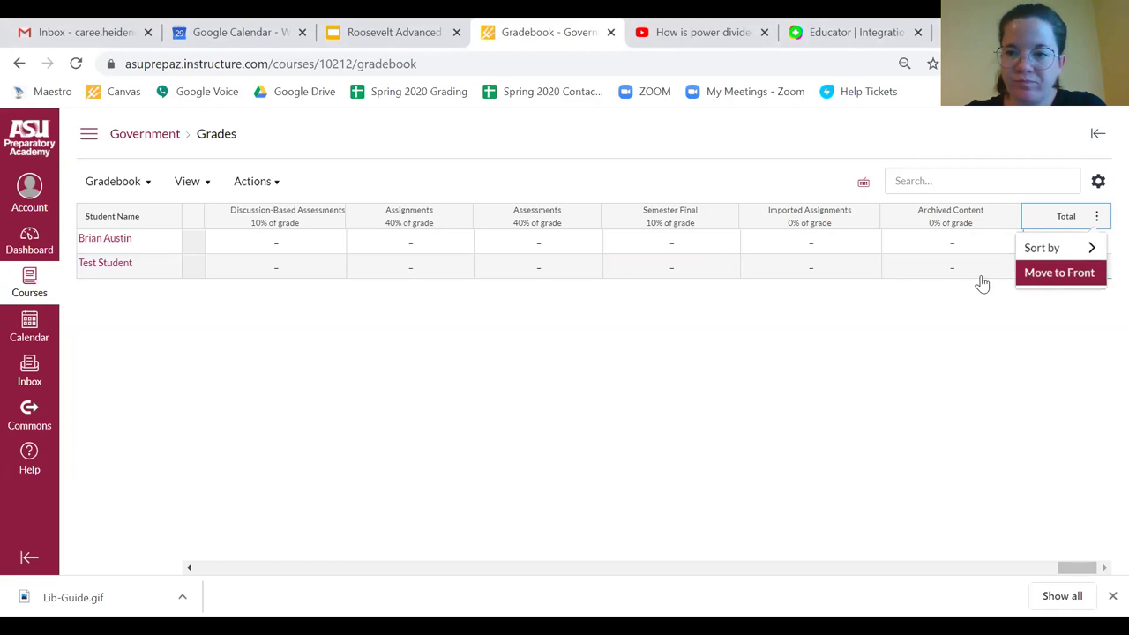
left_click(1050, 275)
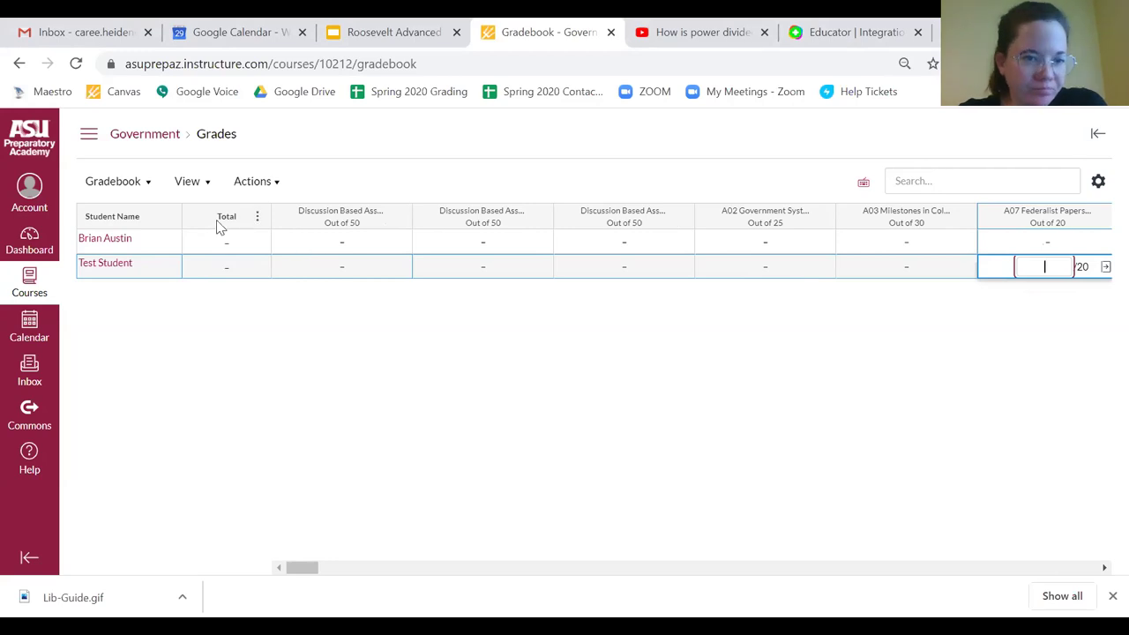
left_click(146, 188)
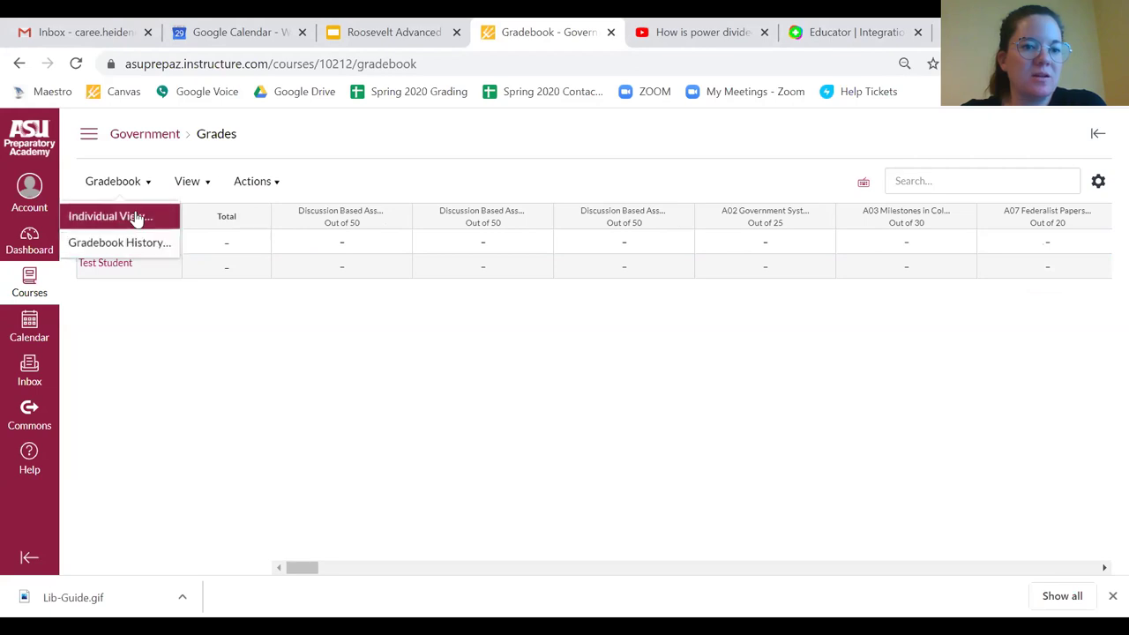
left_click(189, 182)
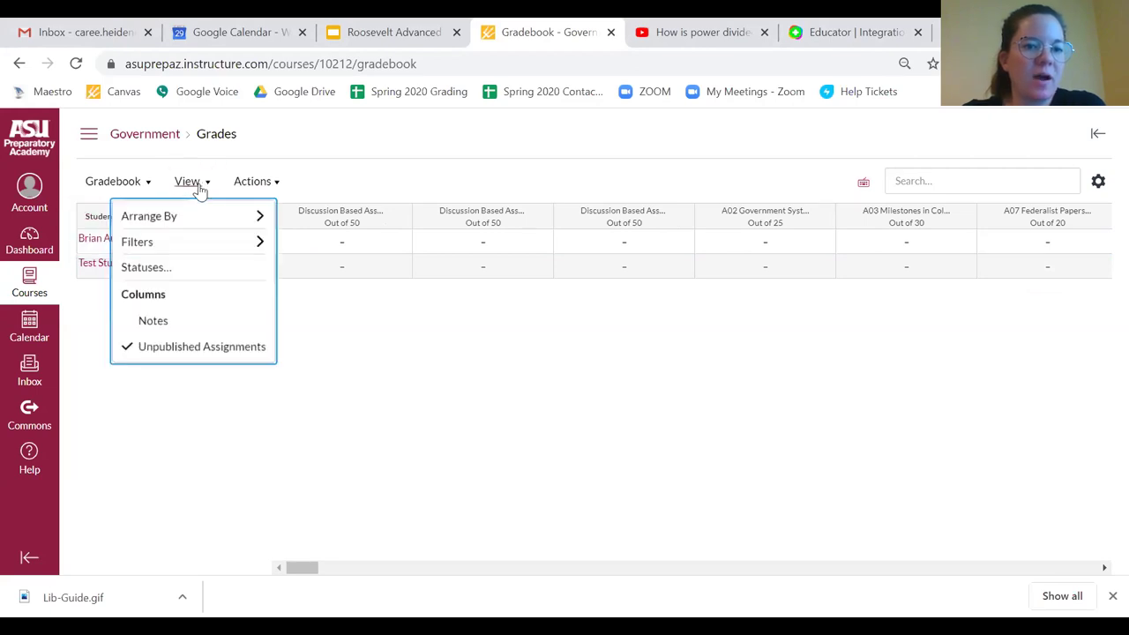
mouse_move(187, 218)
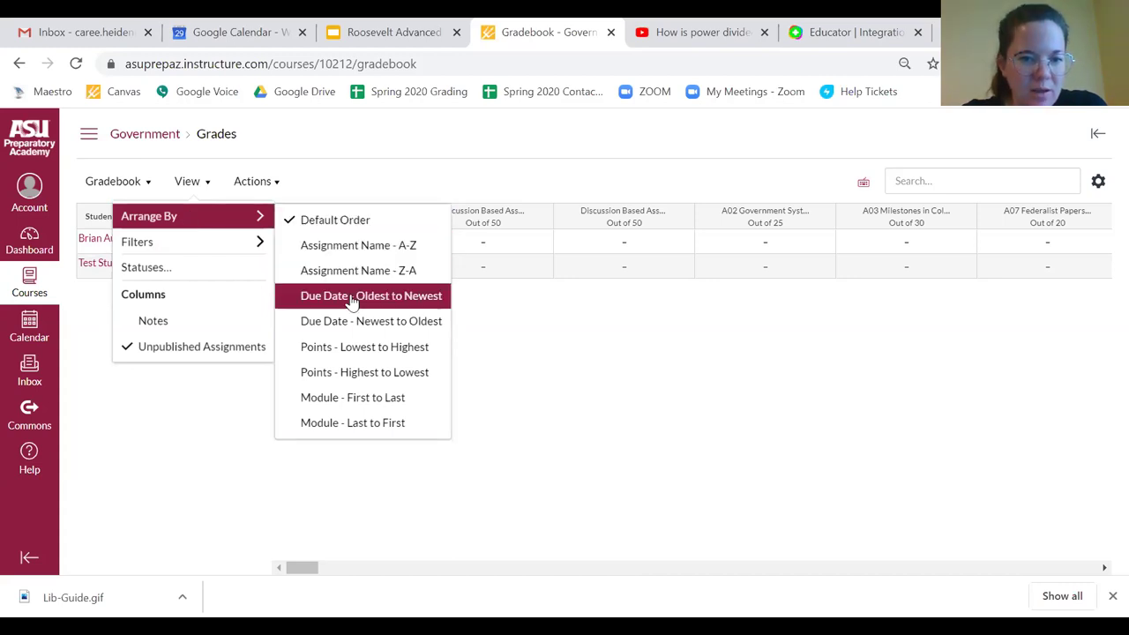
mouse_move(244, 217)
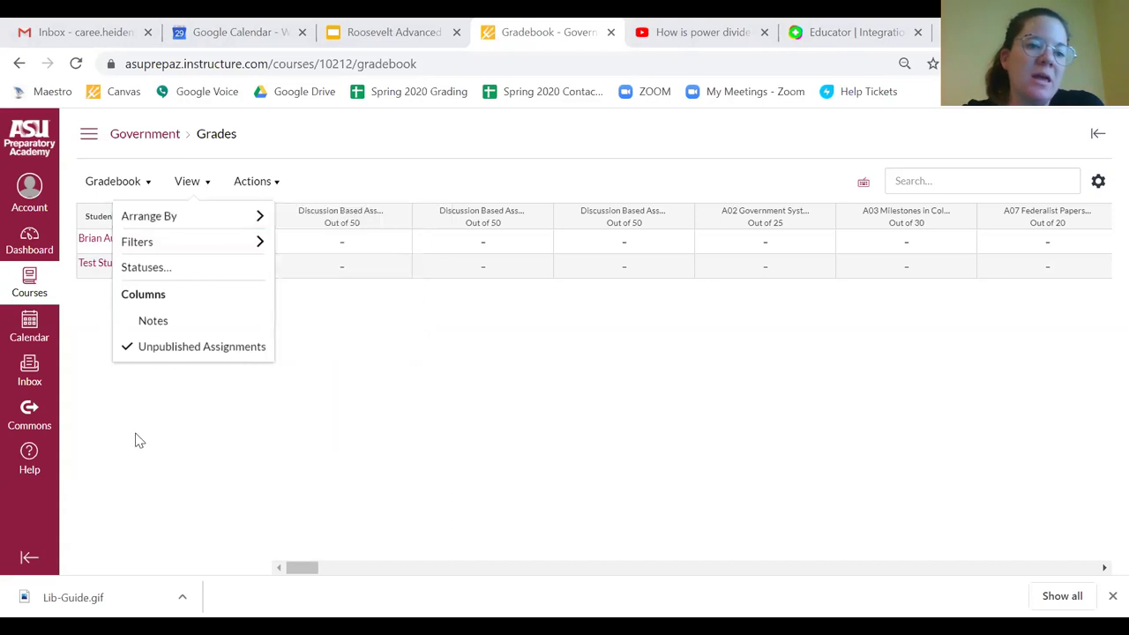
key("Escape")
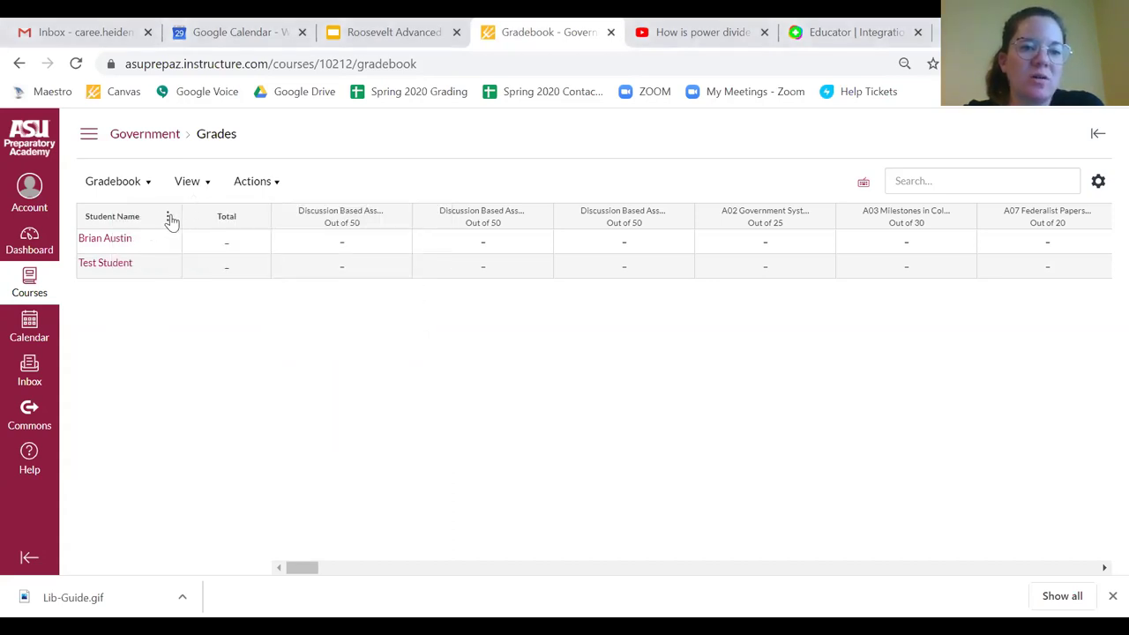
Show the Student Name column's Sort by options: Name, SIS ID, A–Z, Z–A.
left_click(168, 218)
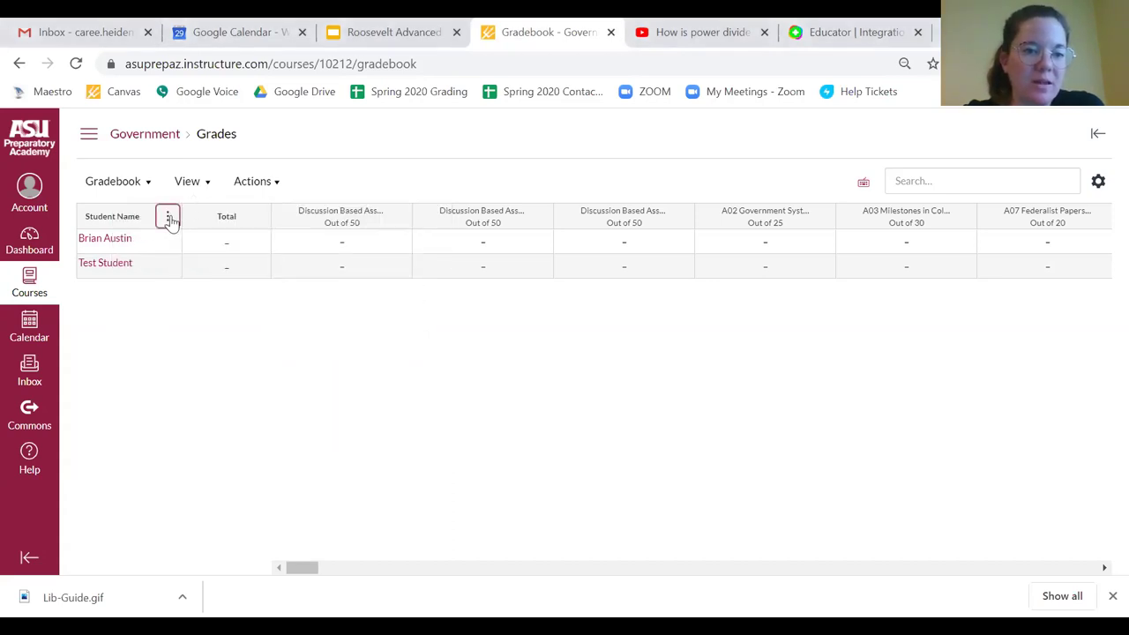
mouse_move(167, 249)
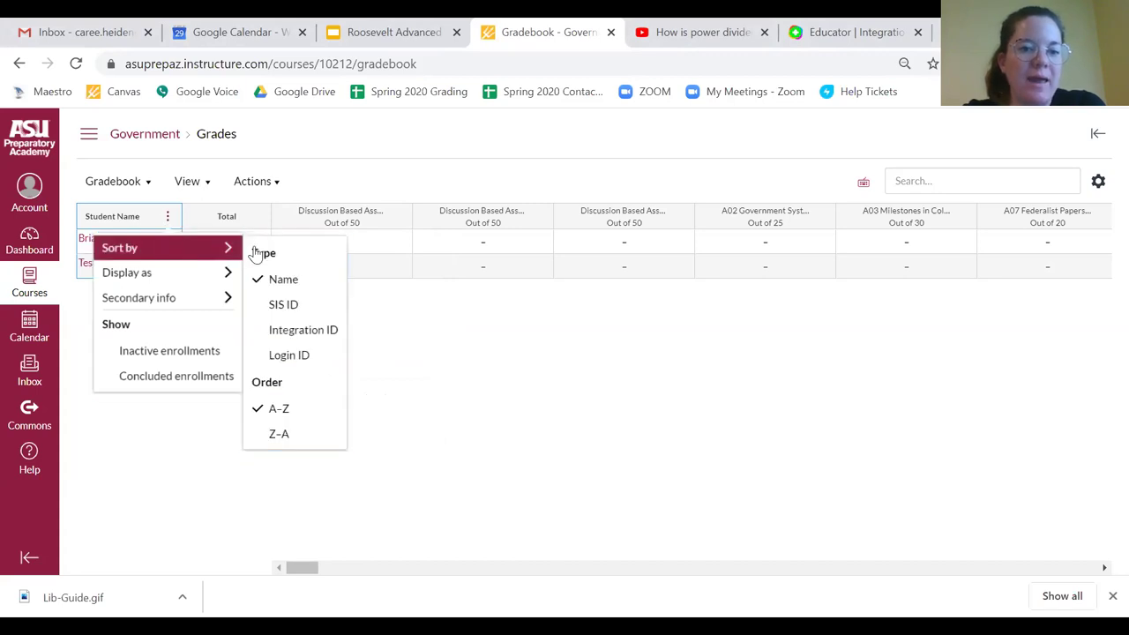
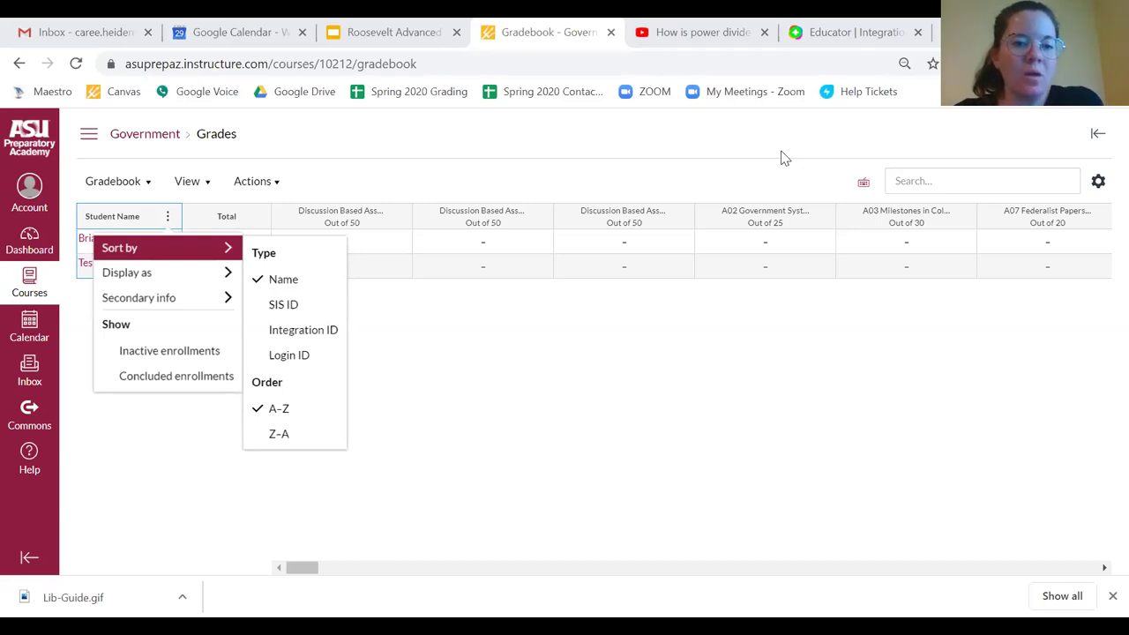
Close the Student Name column menu so the Government gradebook is fully visible.
mouse_move(231, 273)
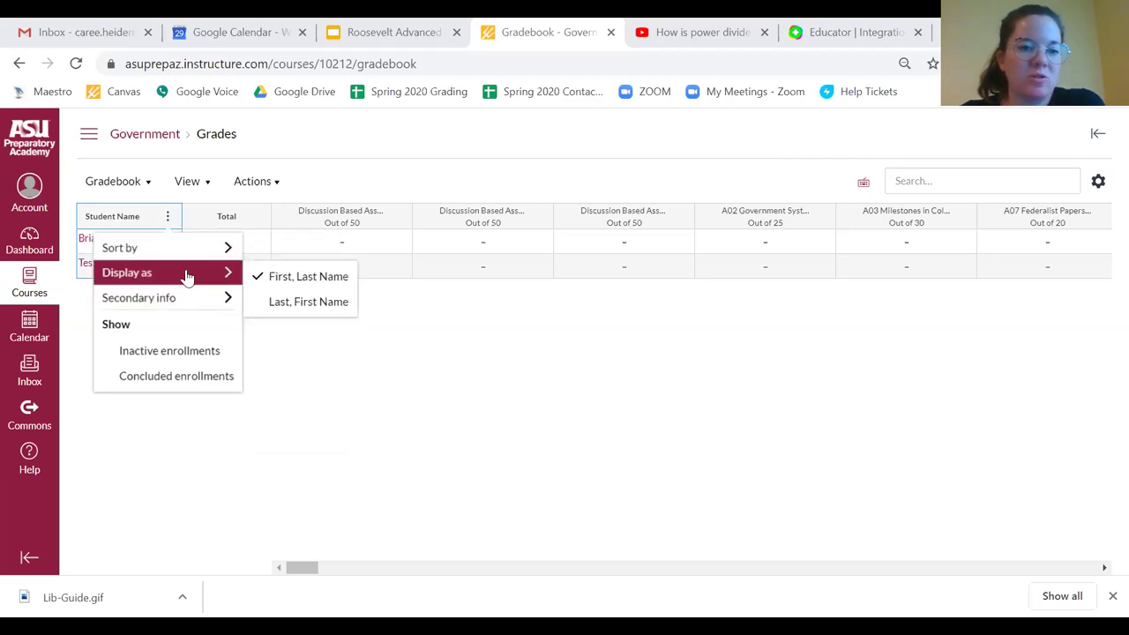
left_click(420, 347)
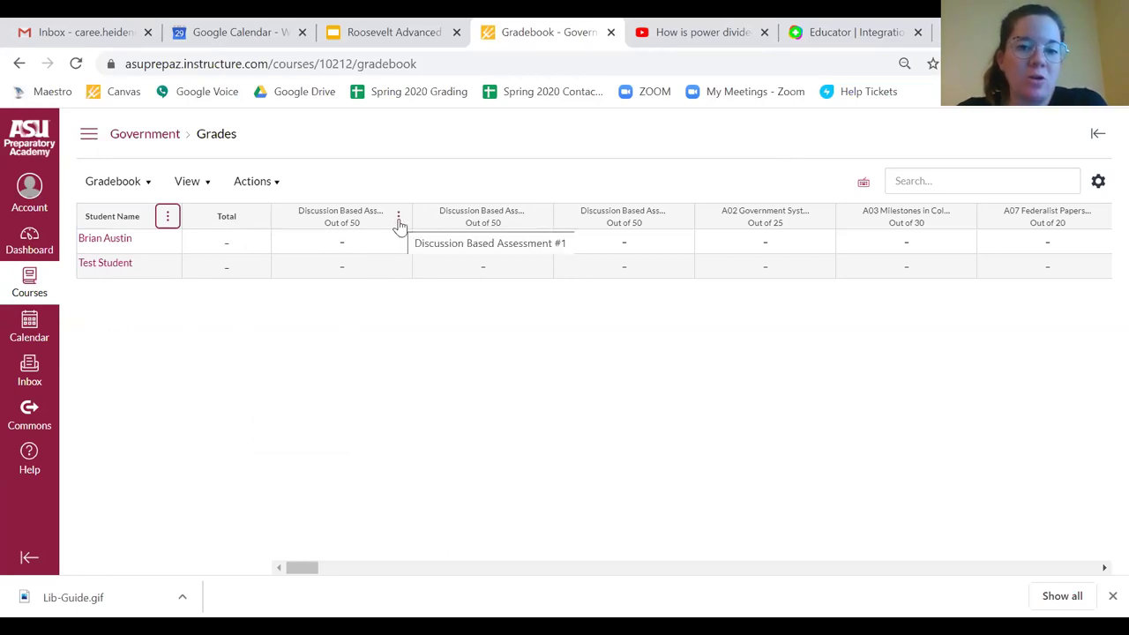
left_click(397, 218)
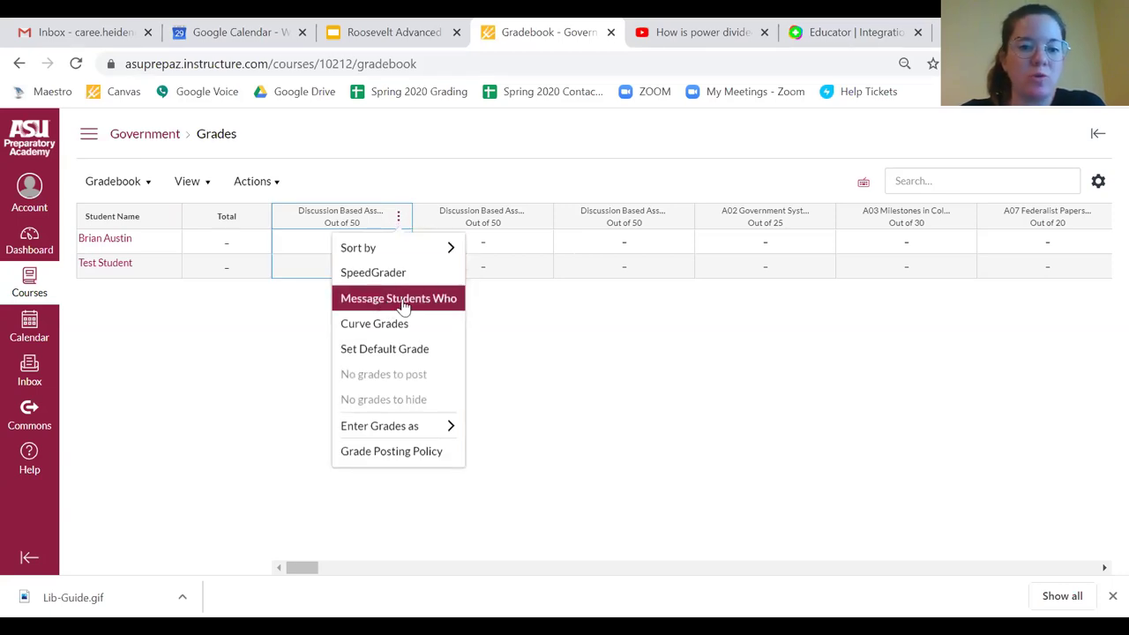
left_click(402, 301)
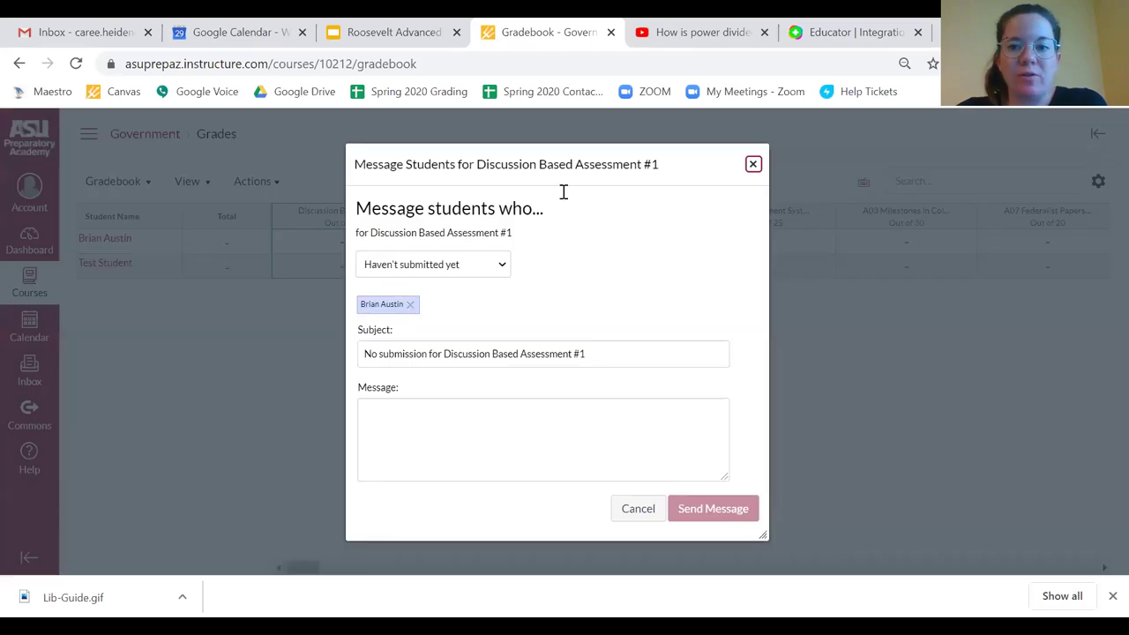
left_click(475, 271)
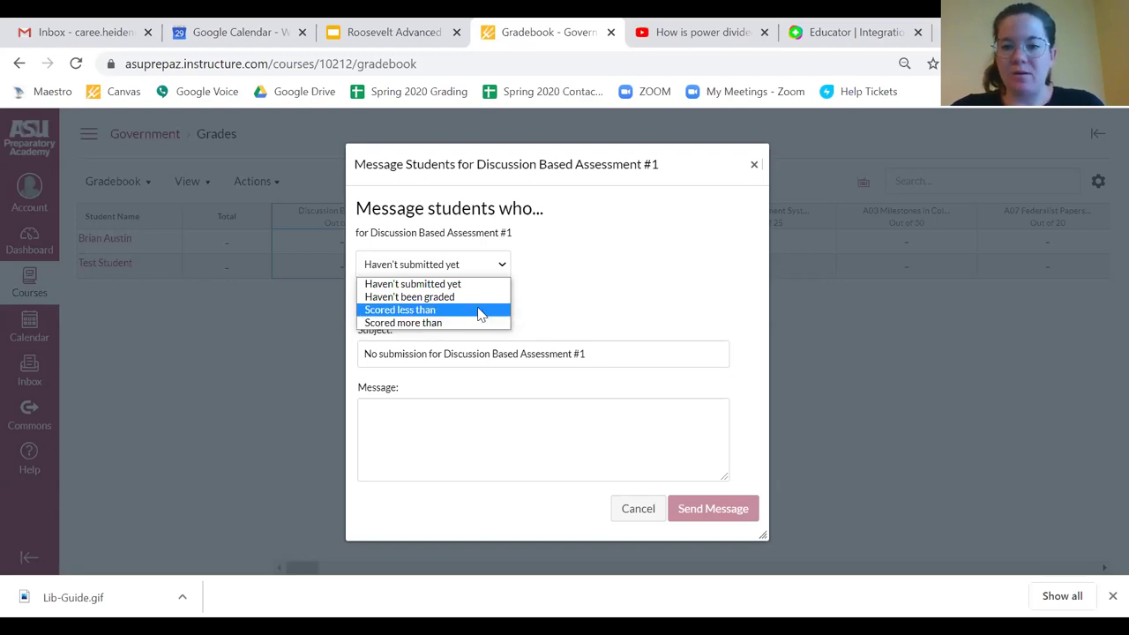
left_click(556, 315)
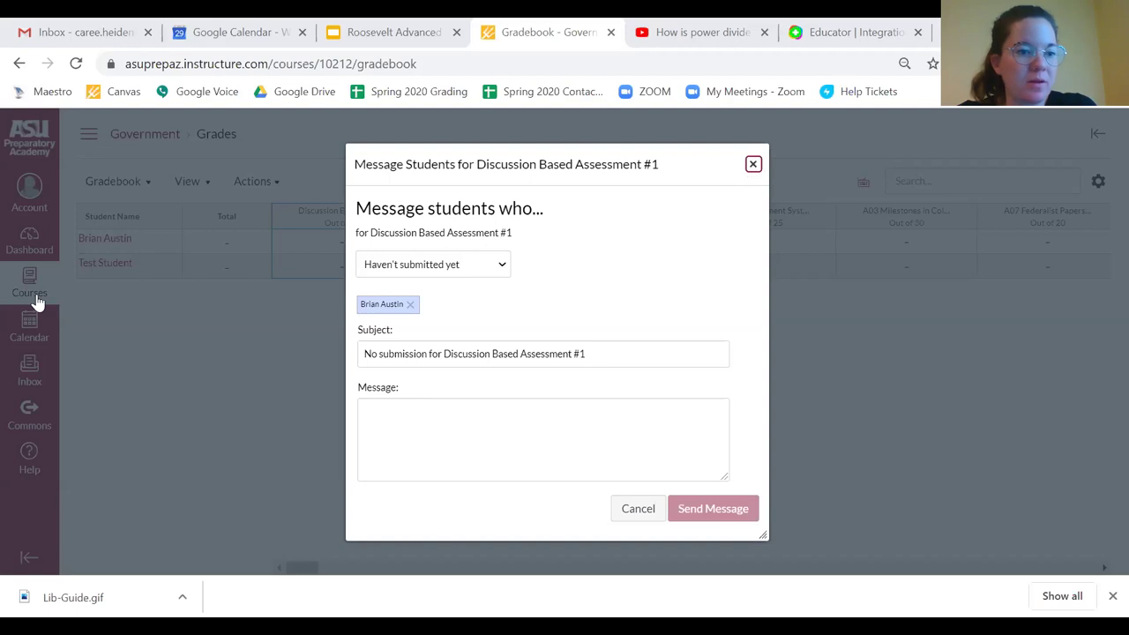
key("Escape")
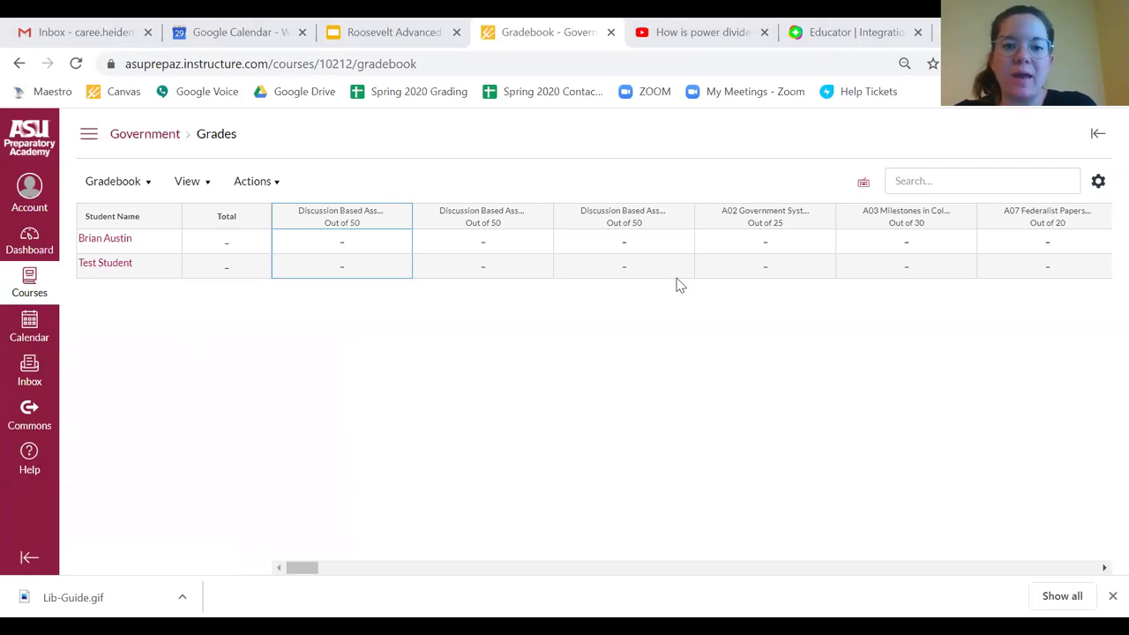
left_click(397, 217)
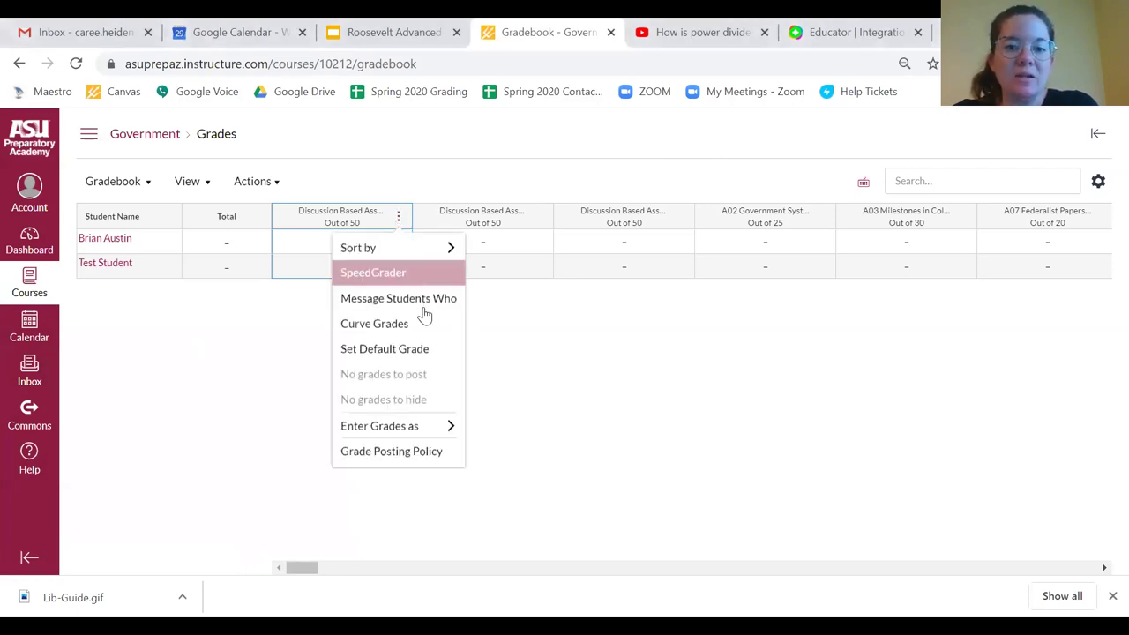
left_click(427, 307)
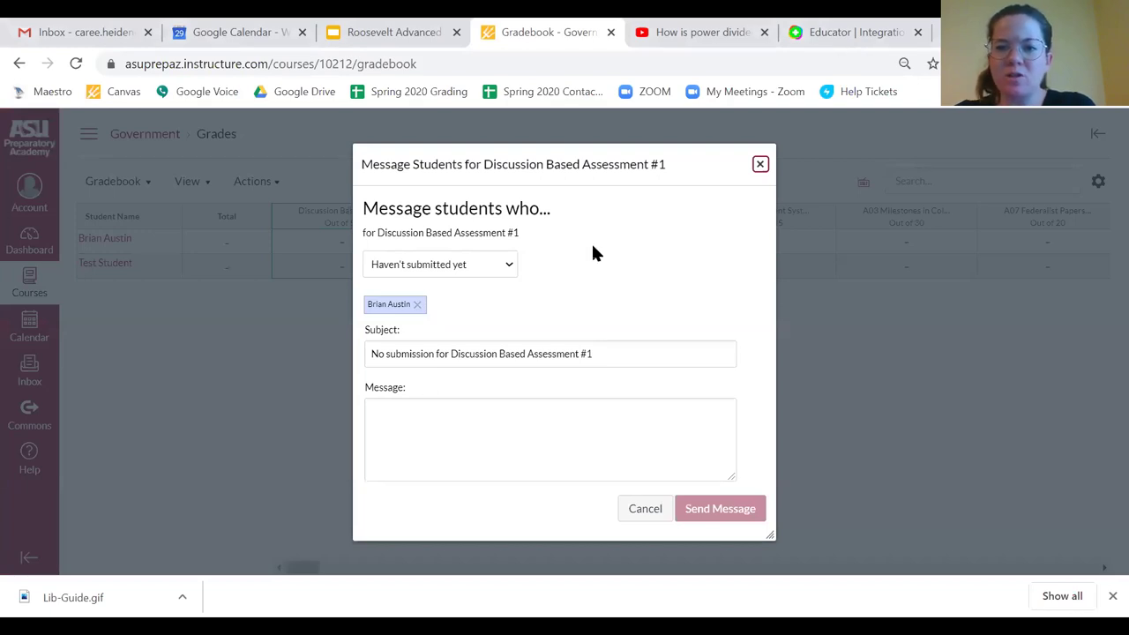
left_click(761, 164)
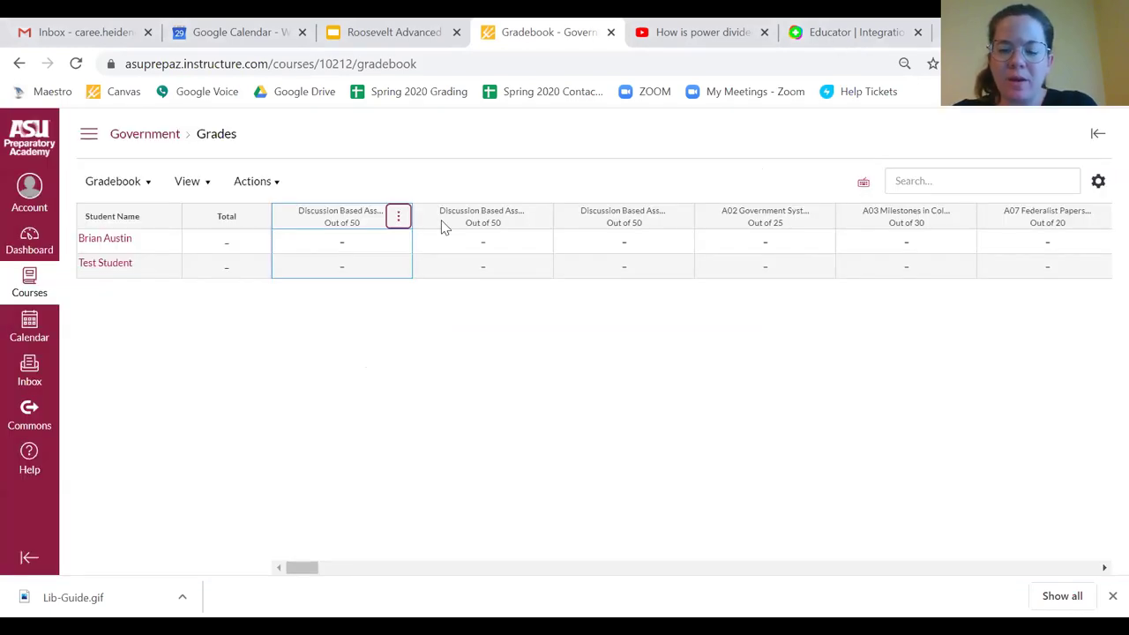
Open the Inbox, filtered to All Courses, then bring up the course list.
left_click(42, 377)
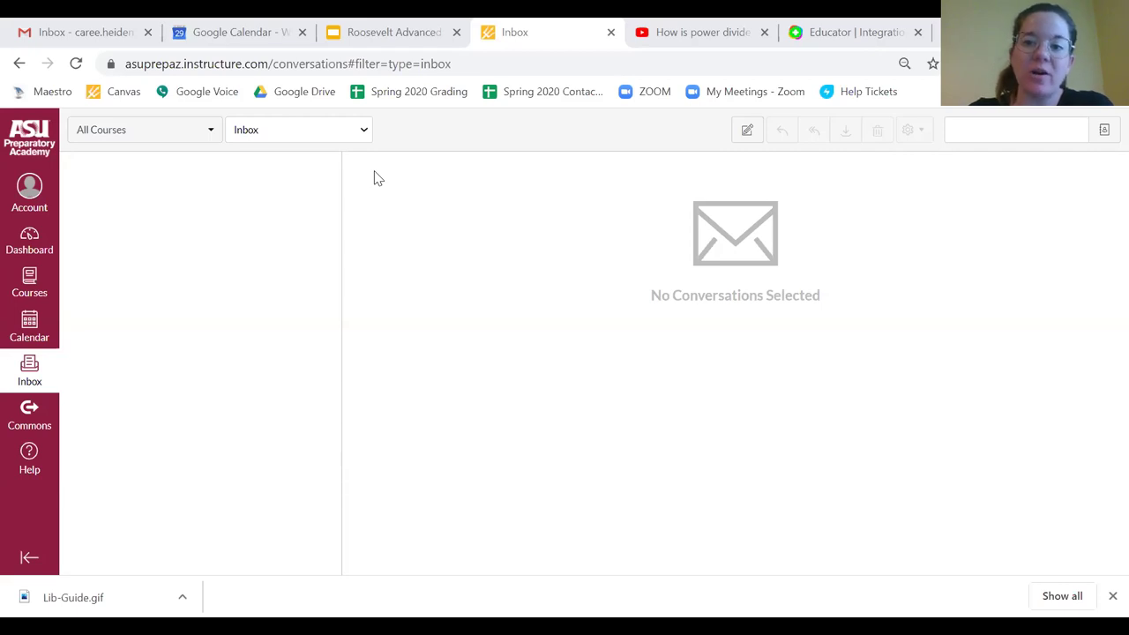
left_click(30, 287)
Open the Government (ASUPD) Demo course and show its gradebook of two students.
left_click(115, 227)
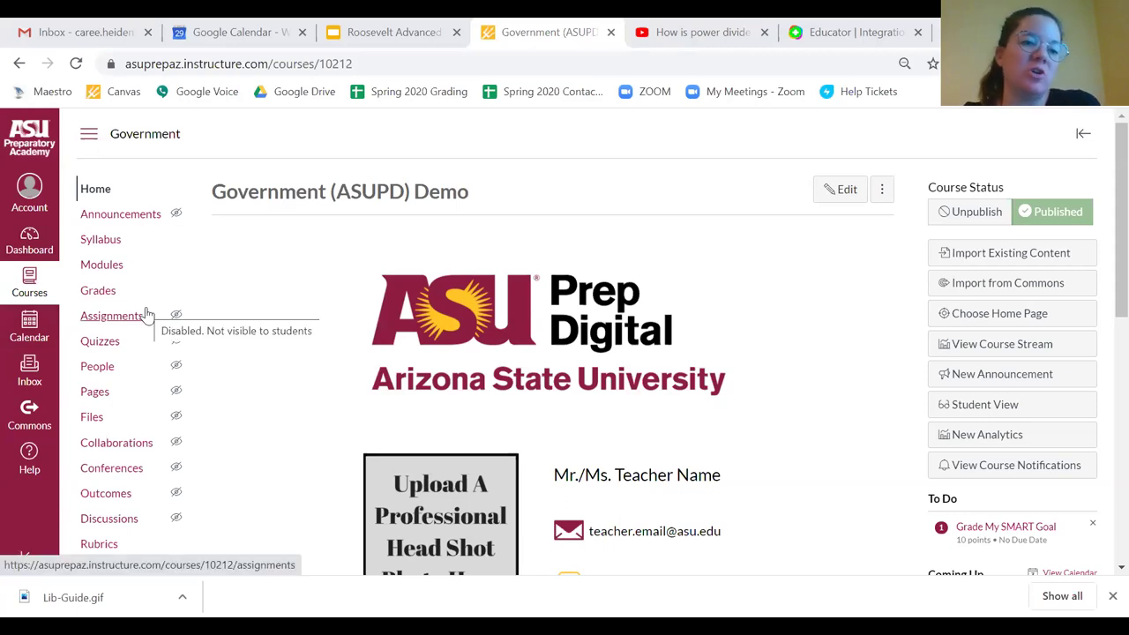
left_click(105, 295)
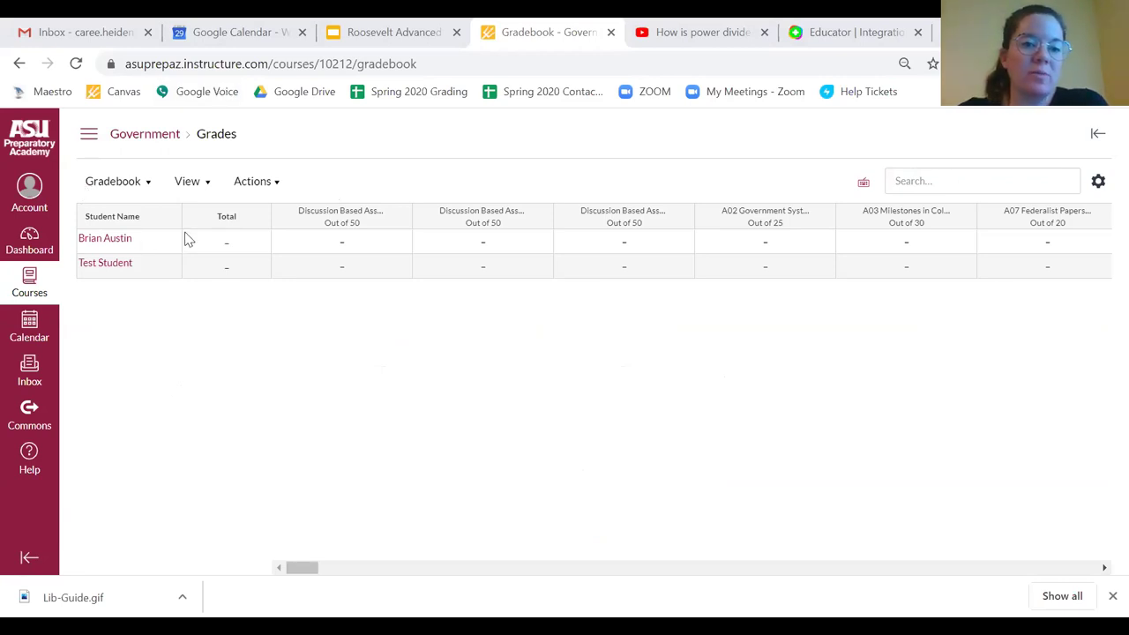
Open the first student's full Government grades page and return to its top.
left_click(123, 242)
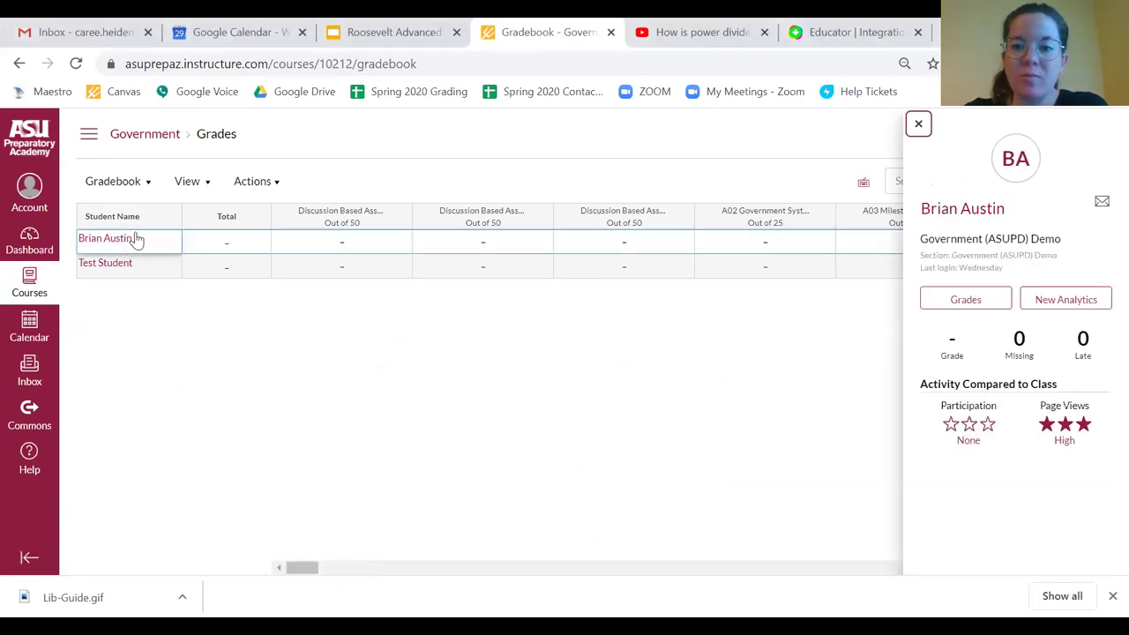
left_click(976, 307)
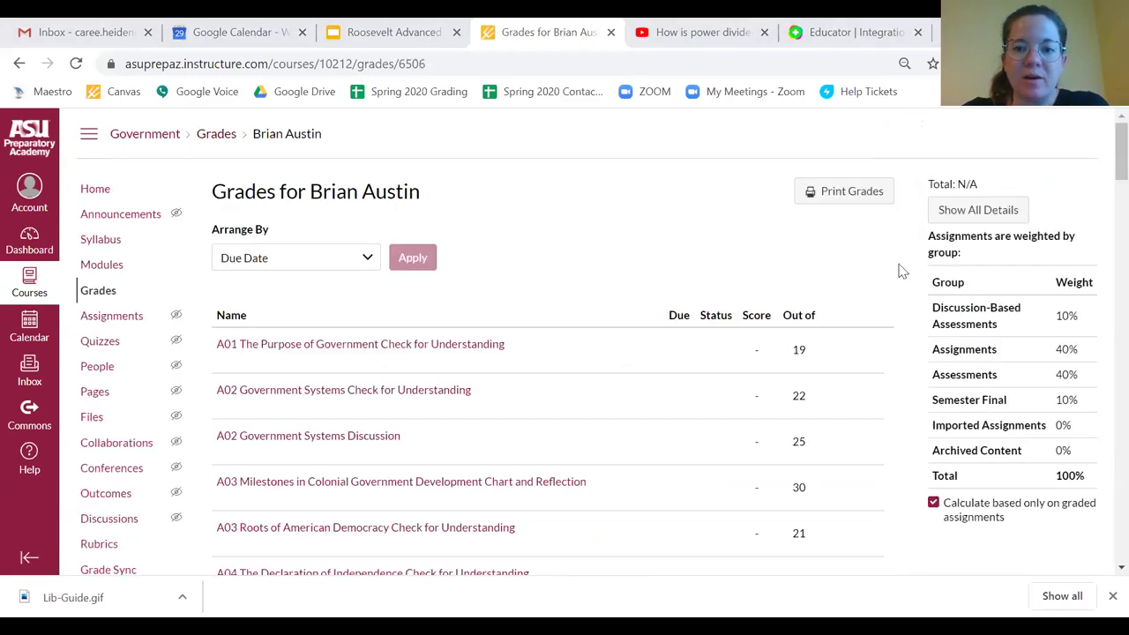
scroll(810, 397, "down", 5)
scroll(810, 397, "down", 5)
scroll(806, 396, "up", 10)
scroll(809, 396, "down", 1)
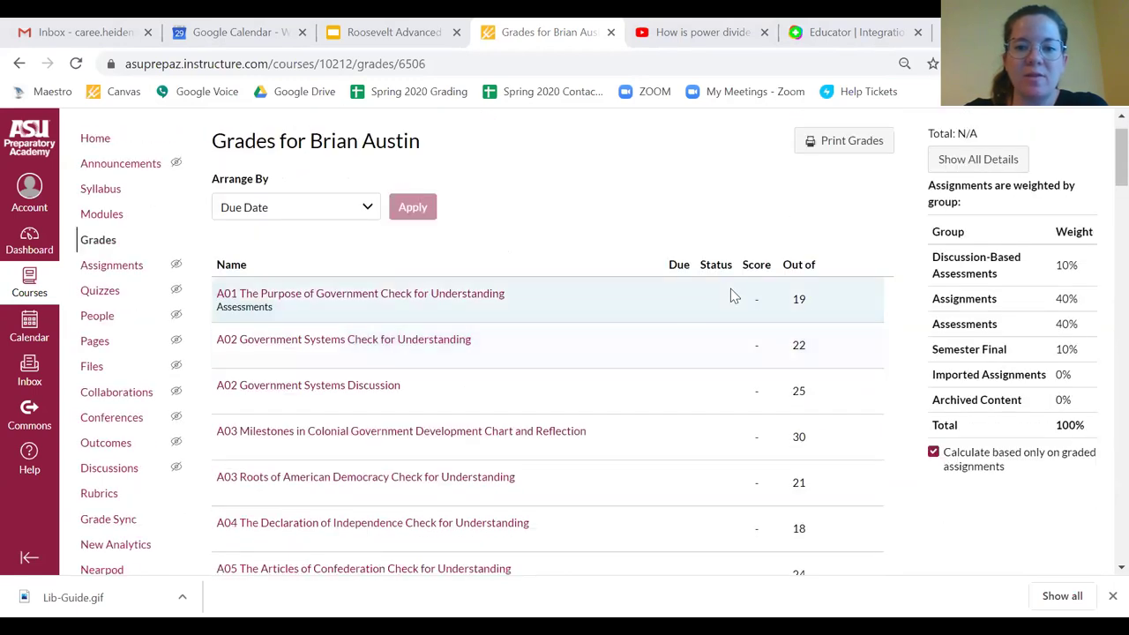
scroll(810, 272, "up", 1)
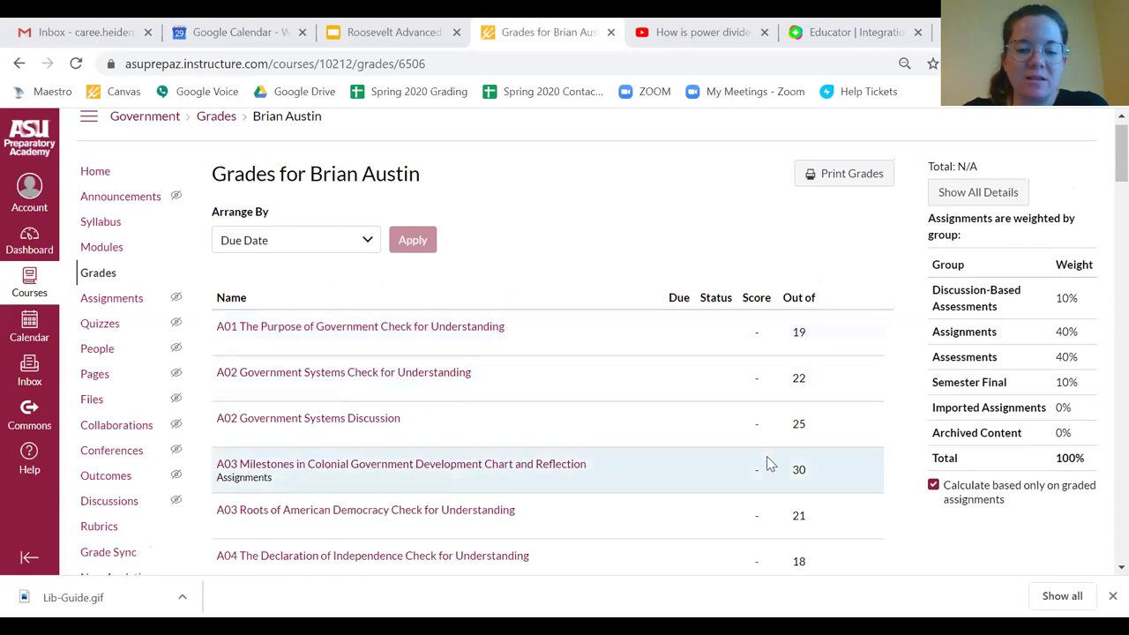
scroll(774, 492, "down", 1)
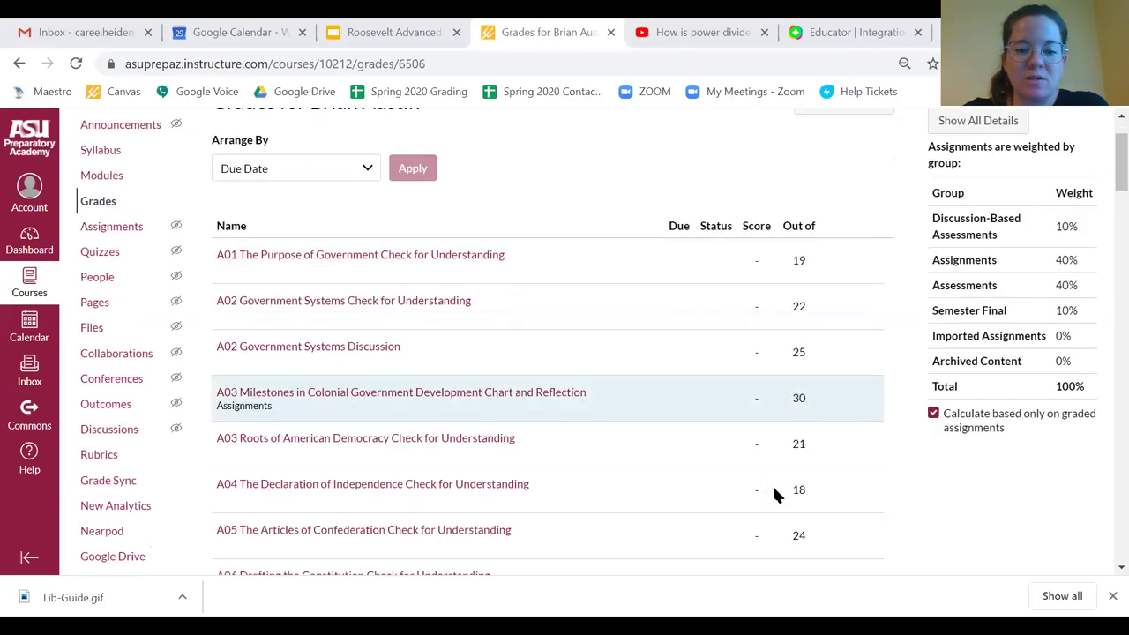
scroll(774, 495, "up", 1)
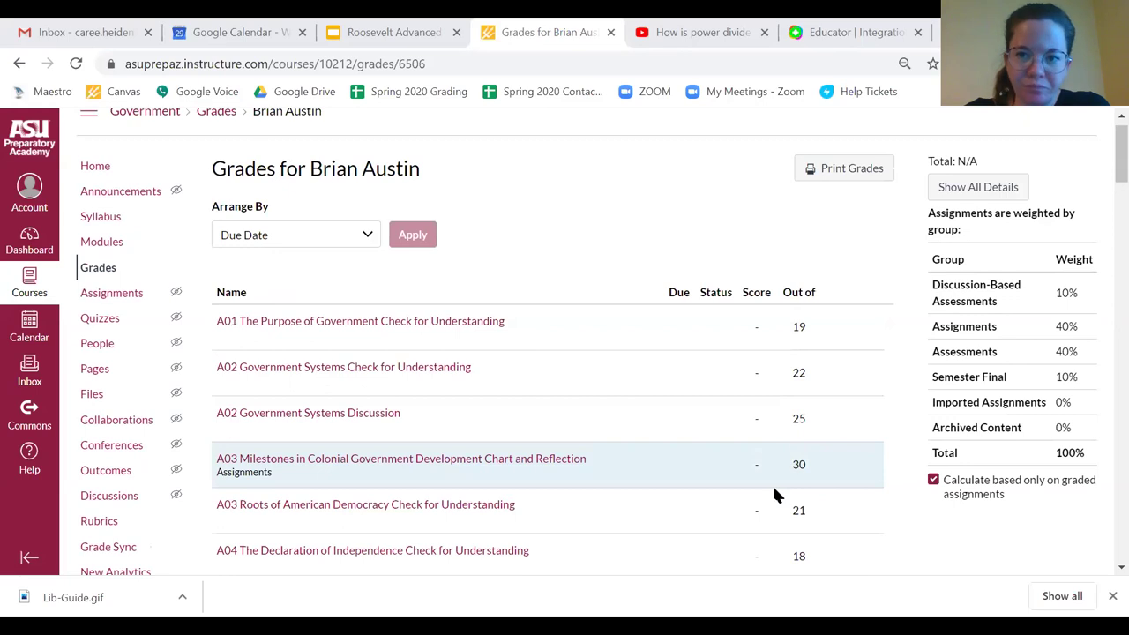
scroll(774, 496, "up", 1)
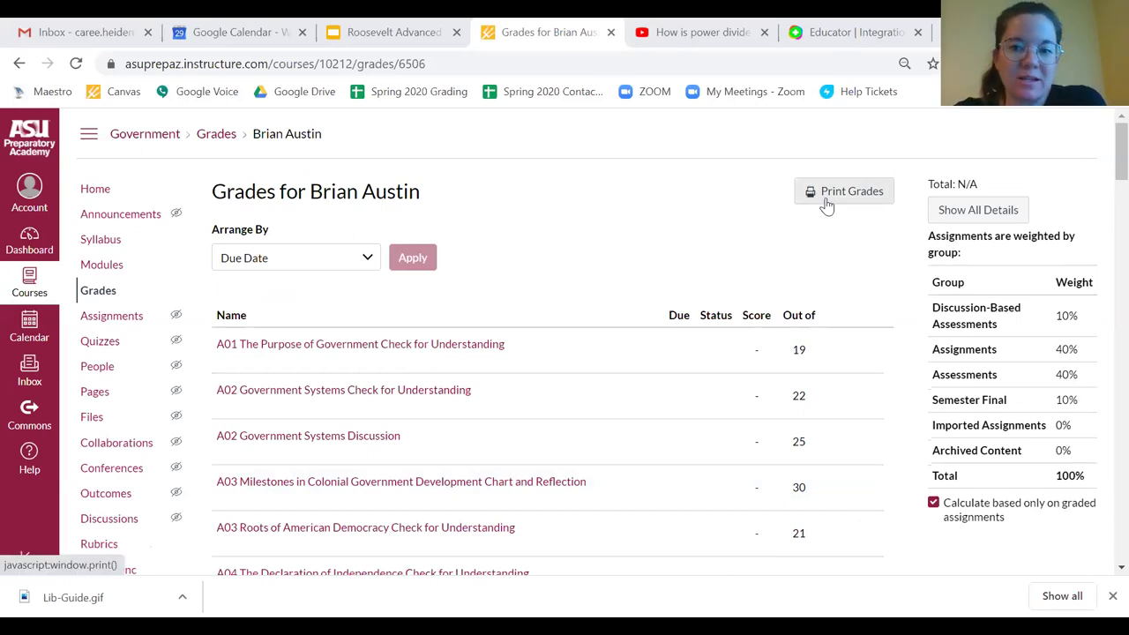
Print the student's grades with the destination set to Save as PDF.
left_click(830, 201)
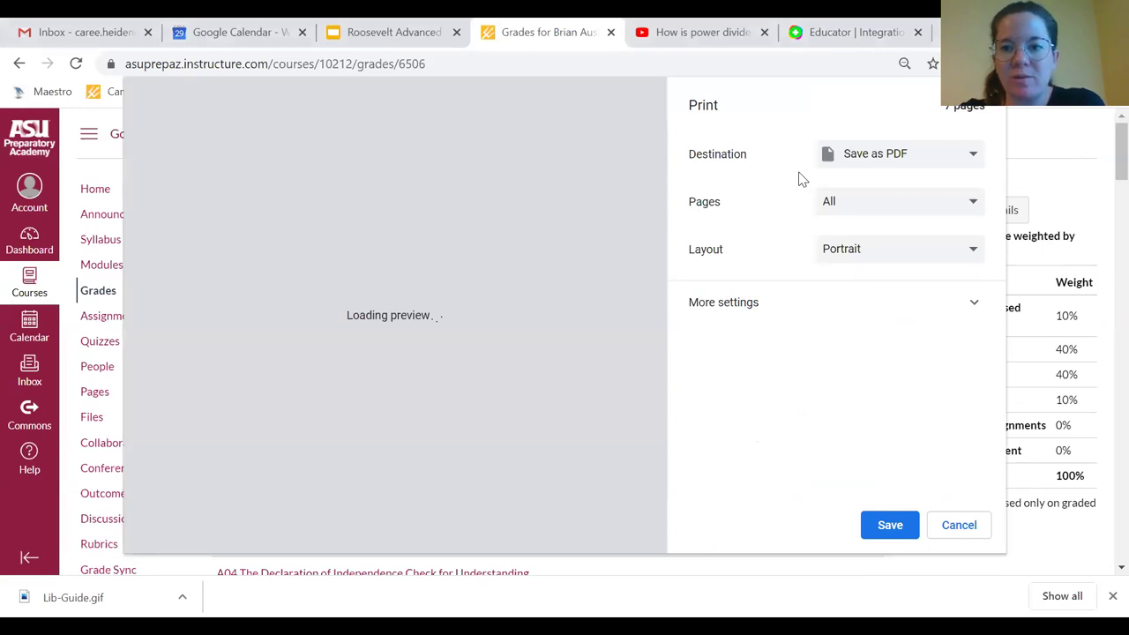
left_click(893, 155)
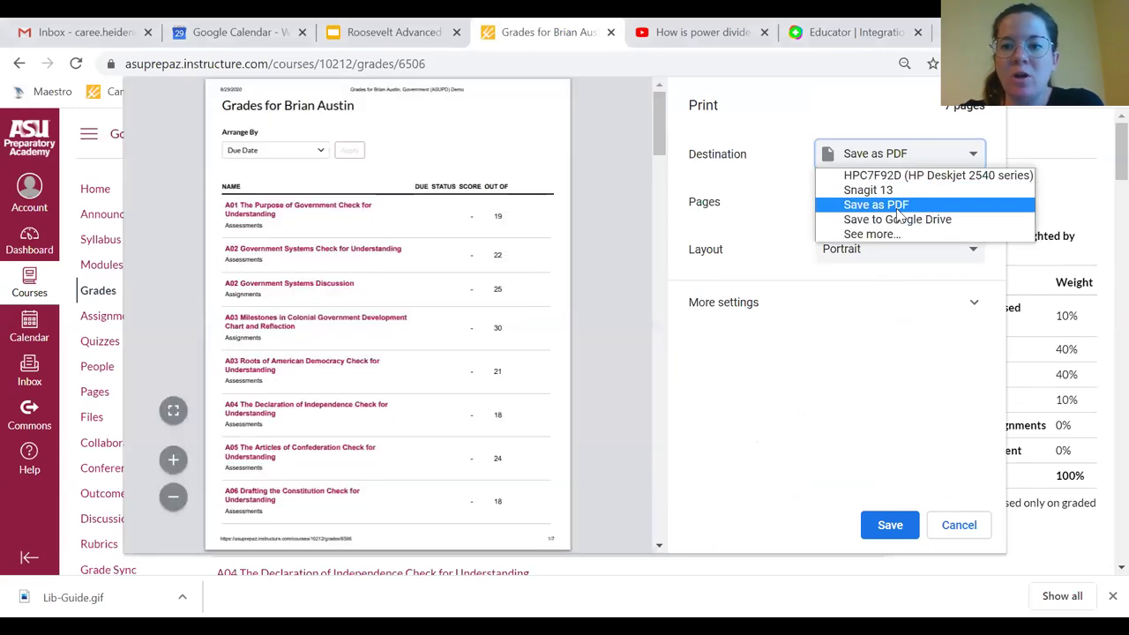
left_click(900, 209)
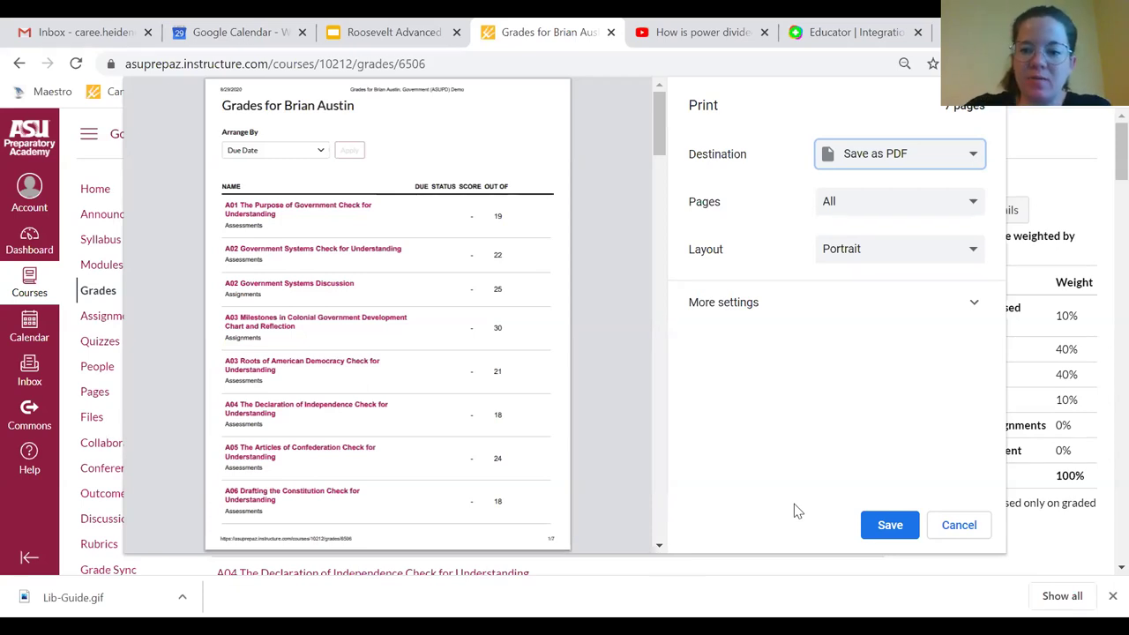
Cancel the Chrome print dialog without saving, returning to the student's grades.
left_click(950, 533)
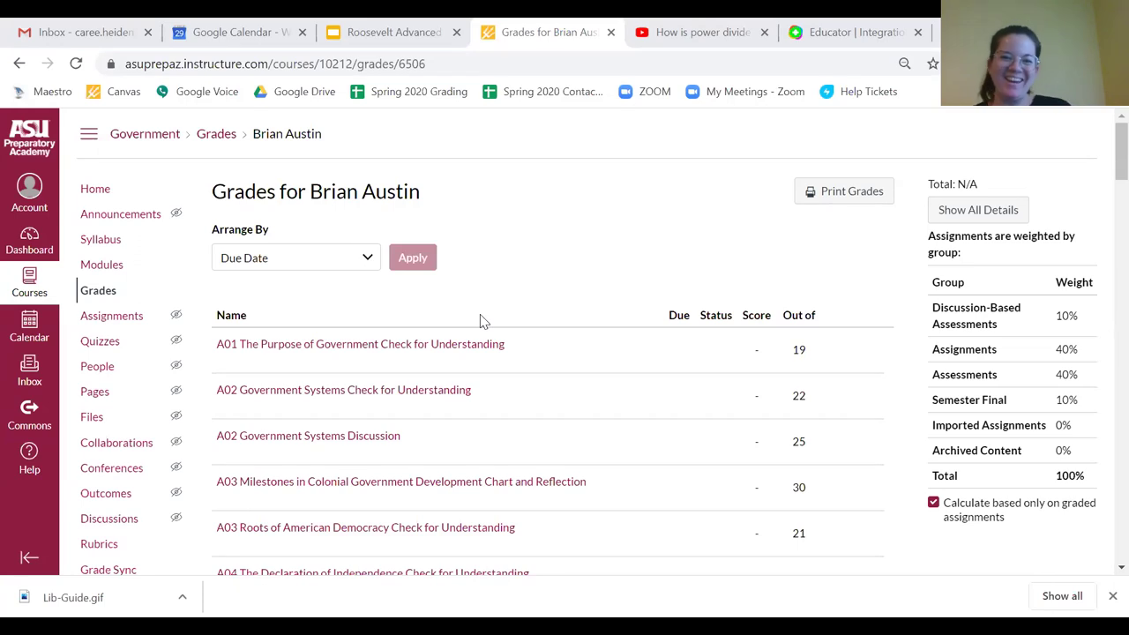
Show the Government course Quizzes page listing Assignment Quizzes A01 through A06.
left_click(113, 350)
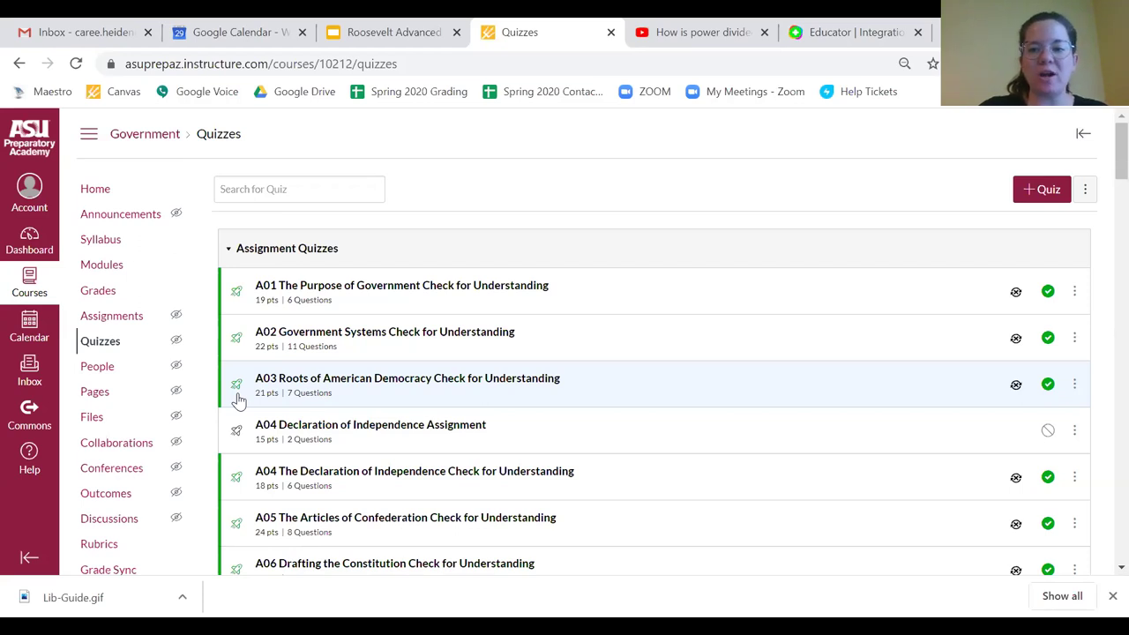
Switch to the 5th Grade Demo course from the Courses list.
left_click(45, 294)
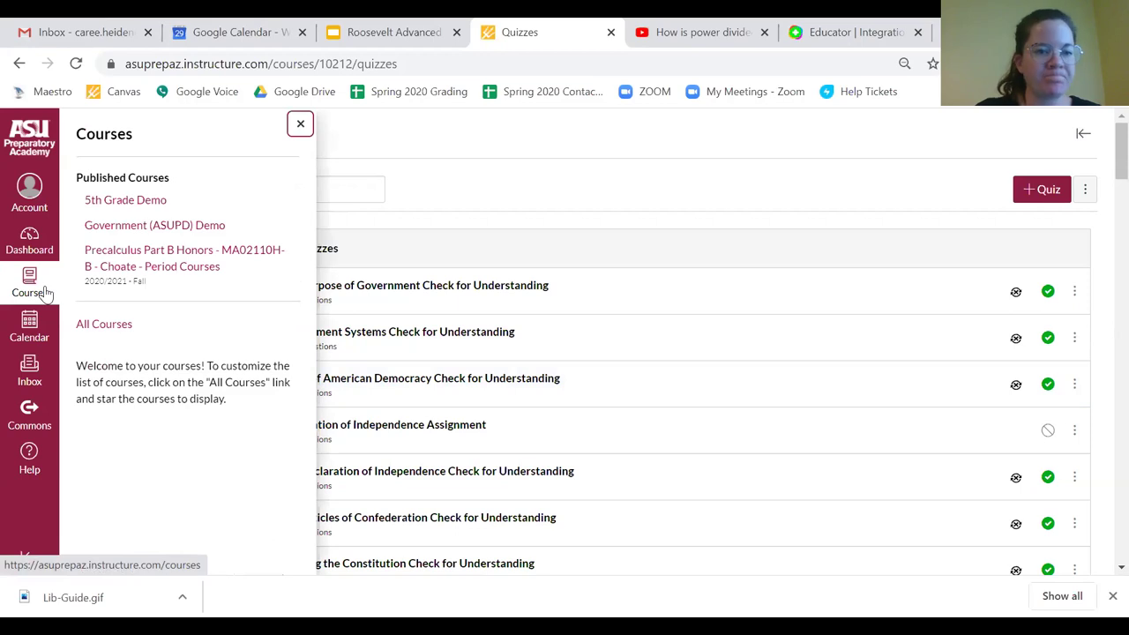
left_click(123, 202)
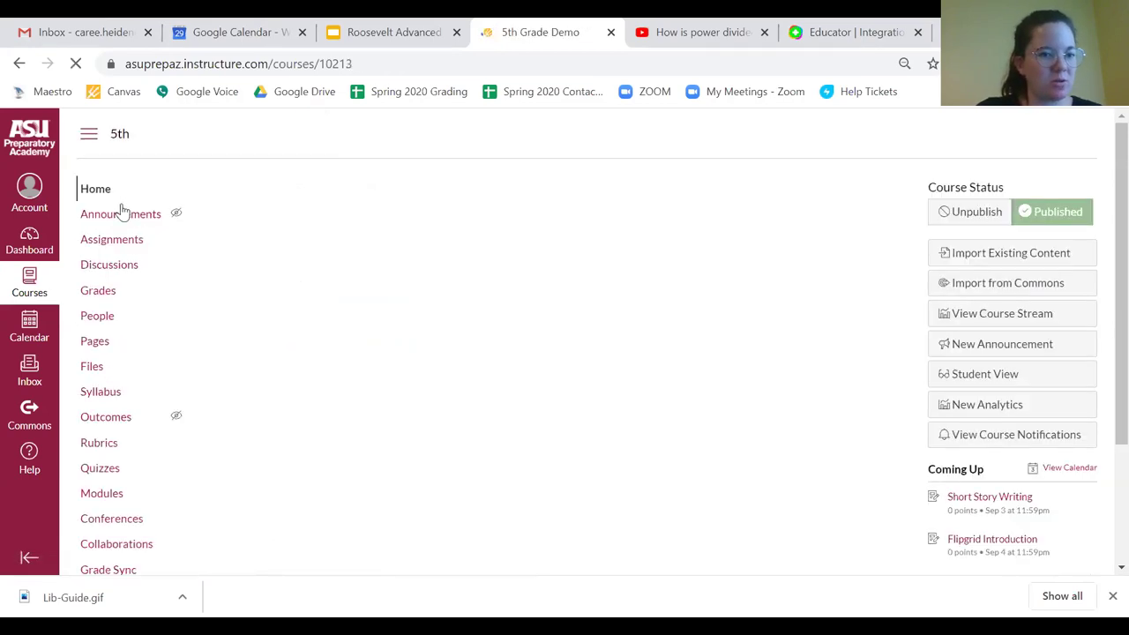
scroll(137, 351, "down", 1)
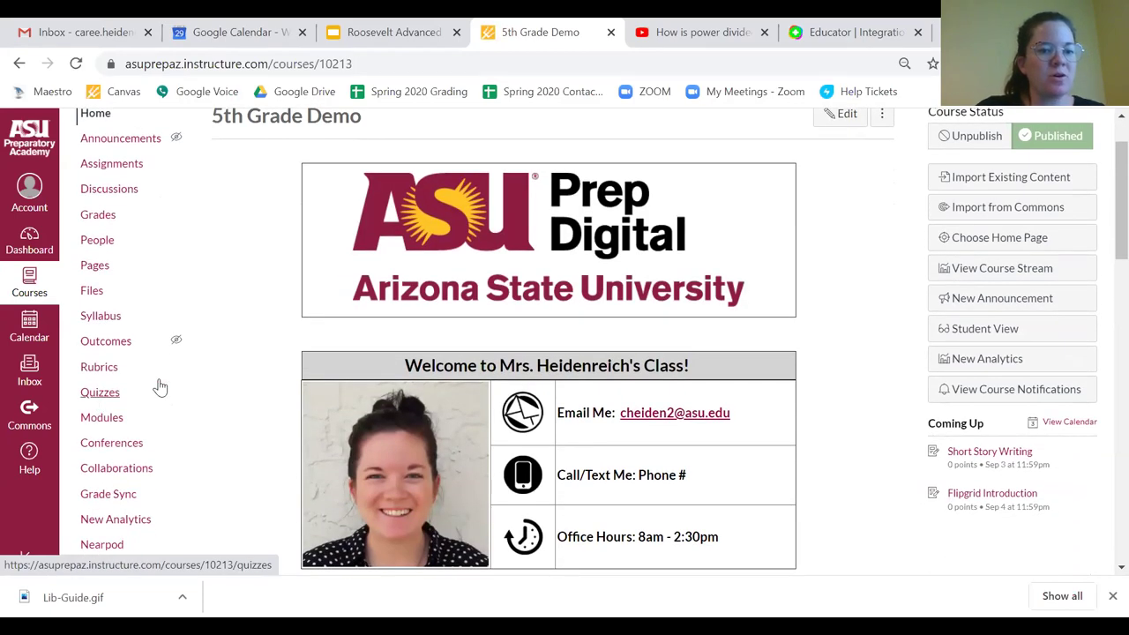
scroll(160, 386, "up", 1)
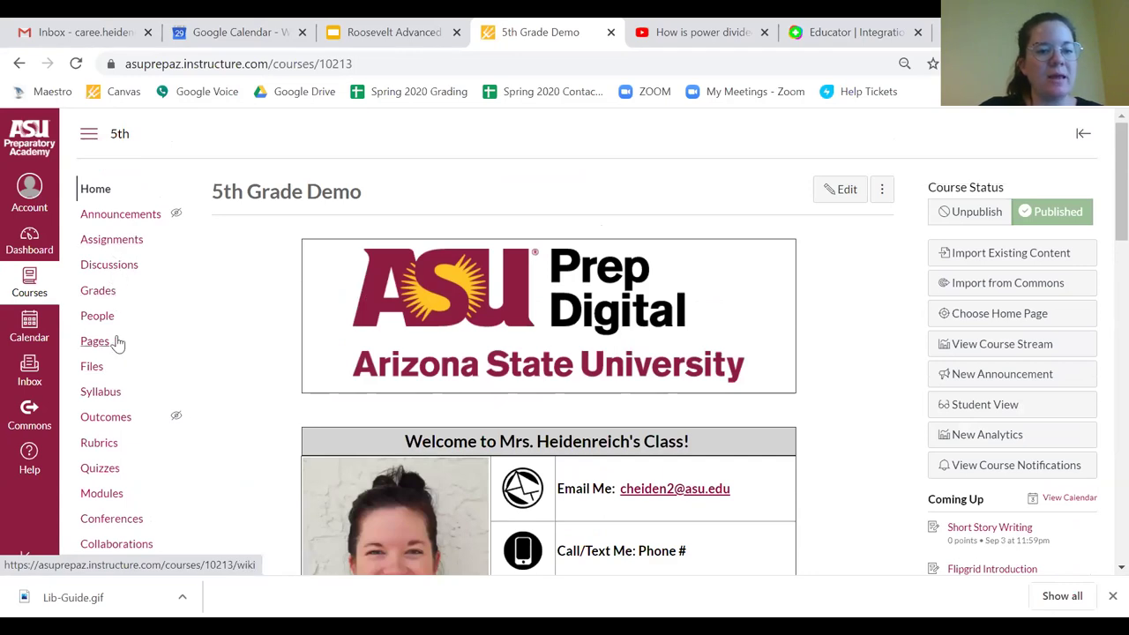
scroll(115, 345, "down", 2)
scroll(110, 349, "up", 2)
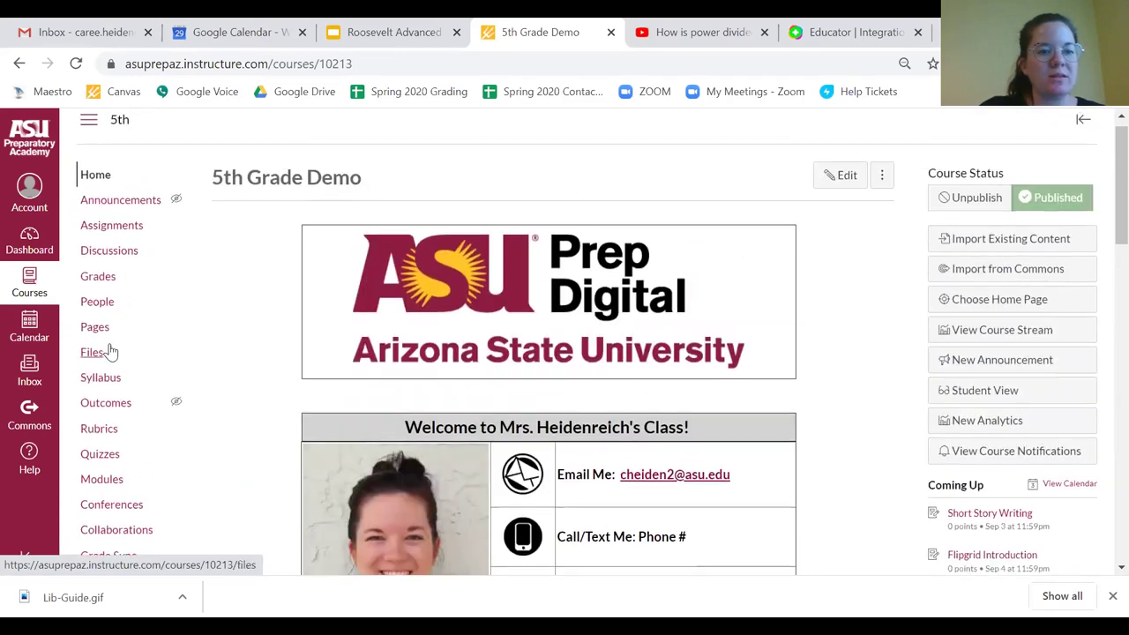
scroll(106, 379, "down", 1)
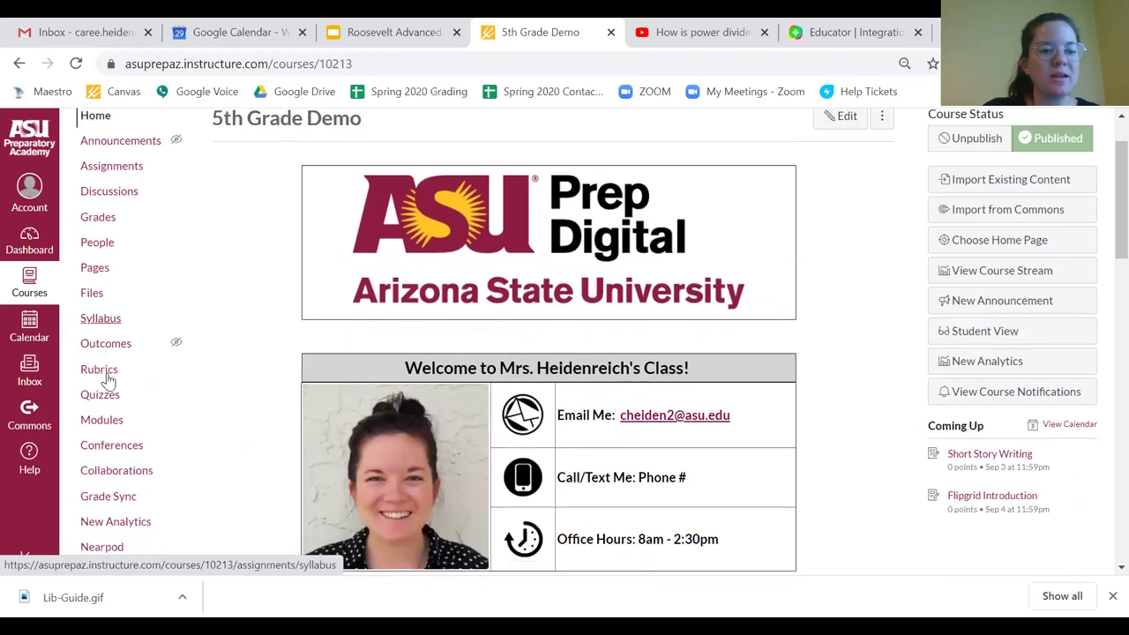
Show the 5th Grade Demo Modules page with Introduction and Canvas Resources modules.
left_click(105, 421)
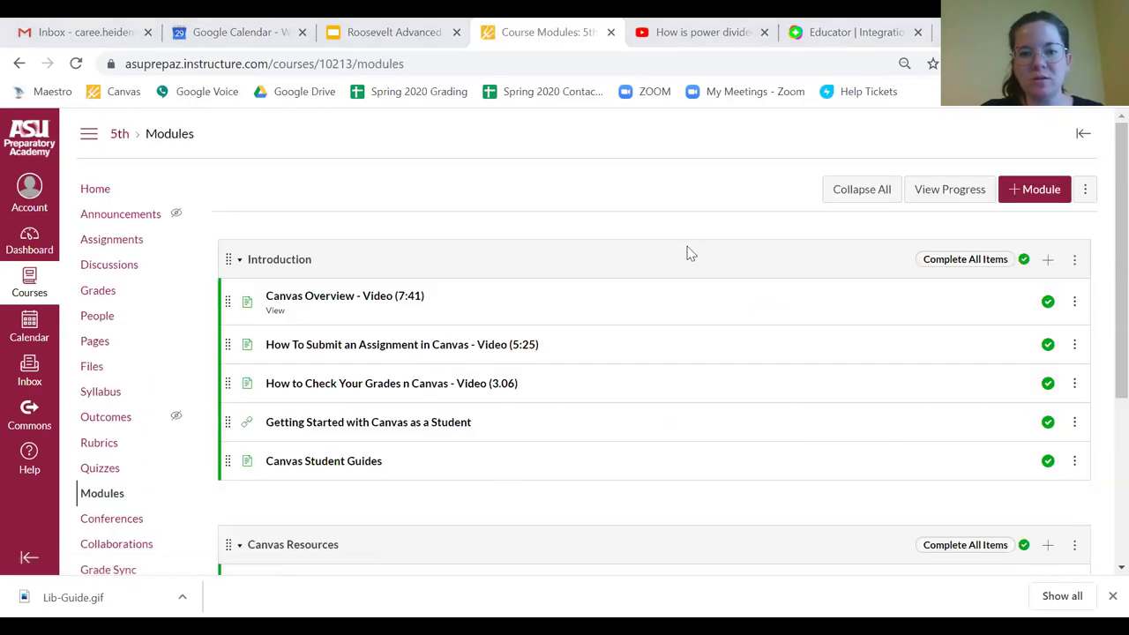
scroll(686, 252, "down", 5)
scroll(809, 219, "up", 1)
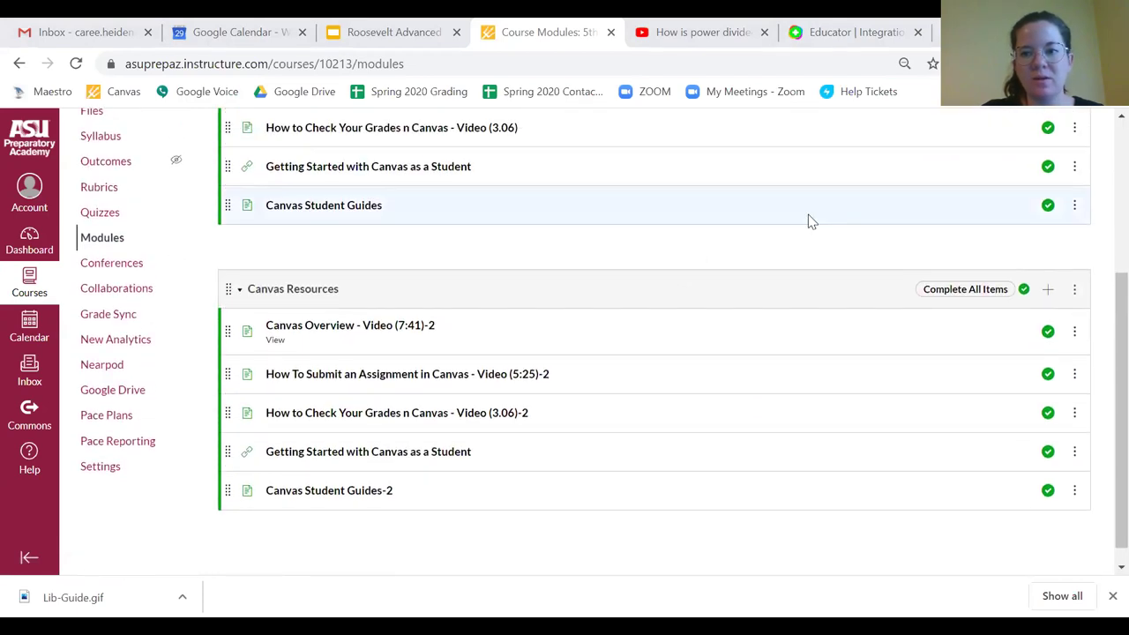
scroll(813, 221, "up", 3)
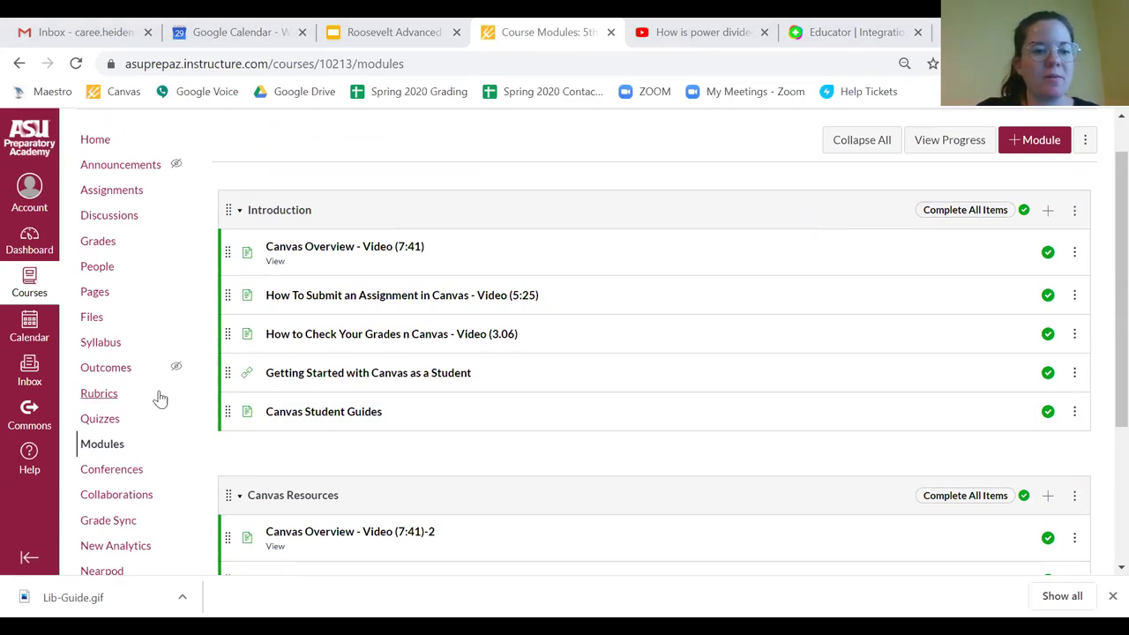
scroll(157, 396, "down", 1)
Create a new 5th Grade quiz and title it 'Geometry Unit Quiz'.
left_click(119, 358)
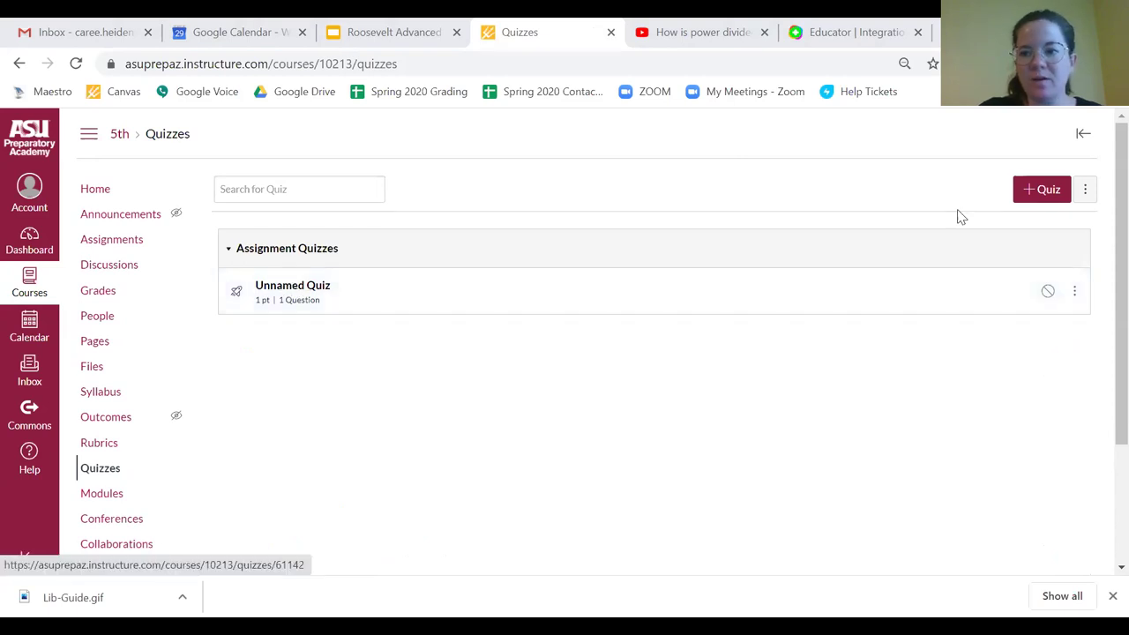
left_click(1048, 196)
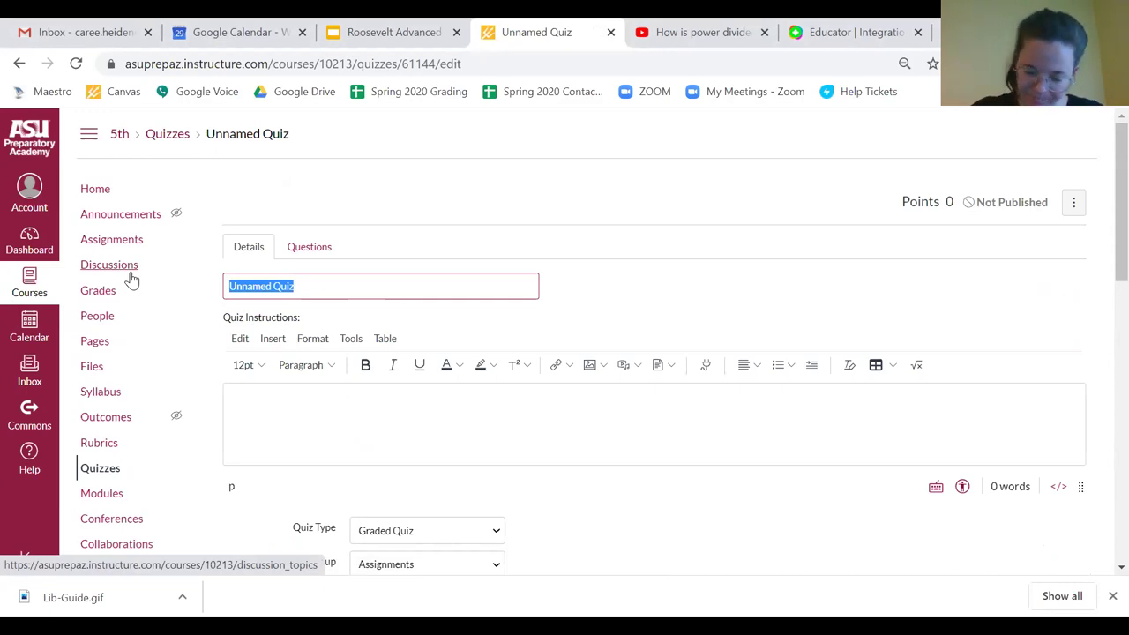
type("Geometry")
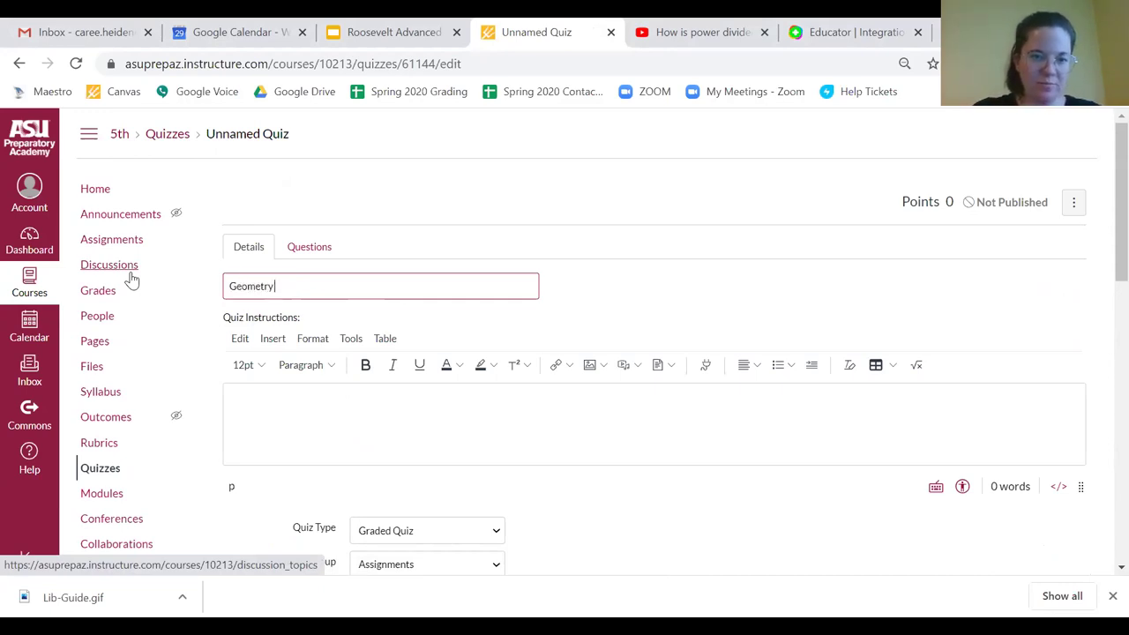
type(" Unit")
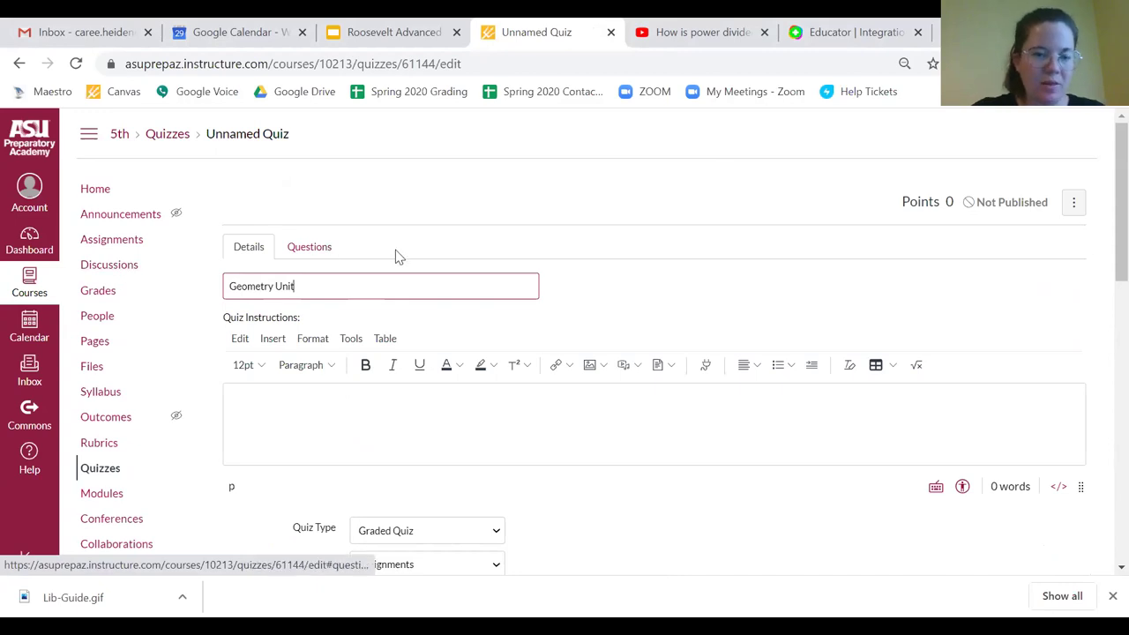
scroll(396, 256, "down", 1)
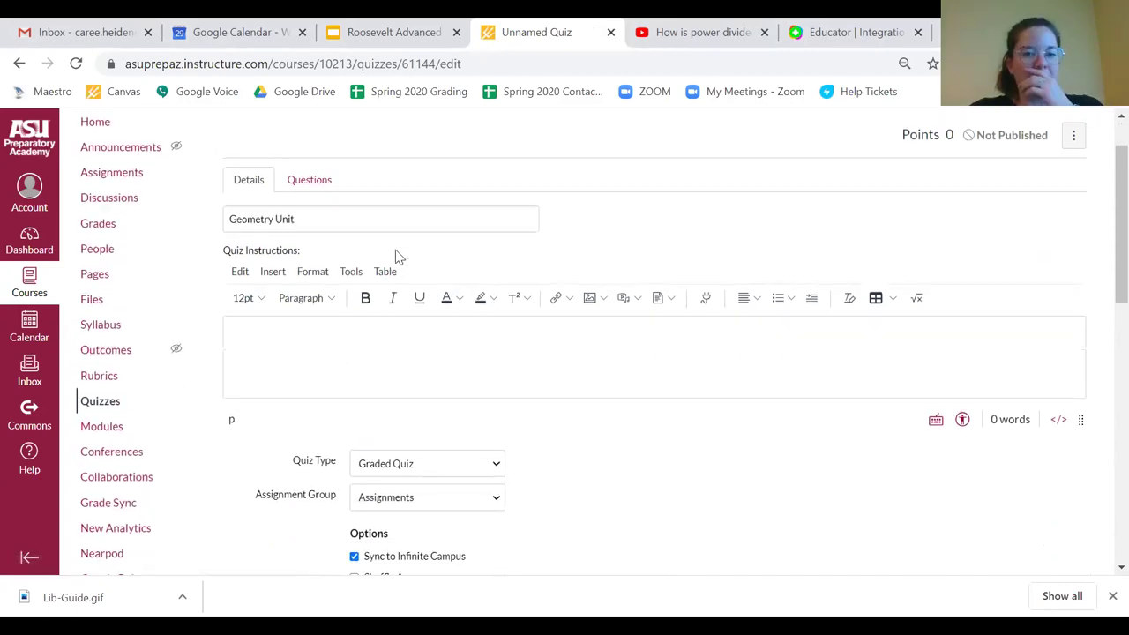
left_click(349, 213)
type("Quiz")
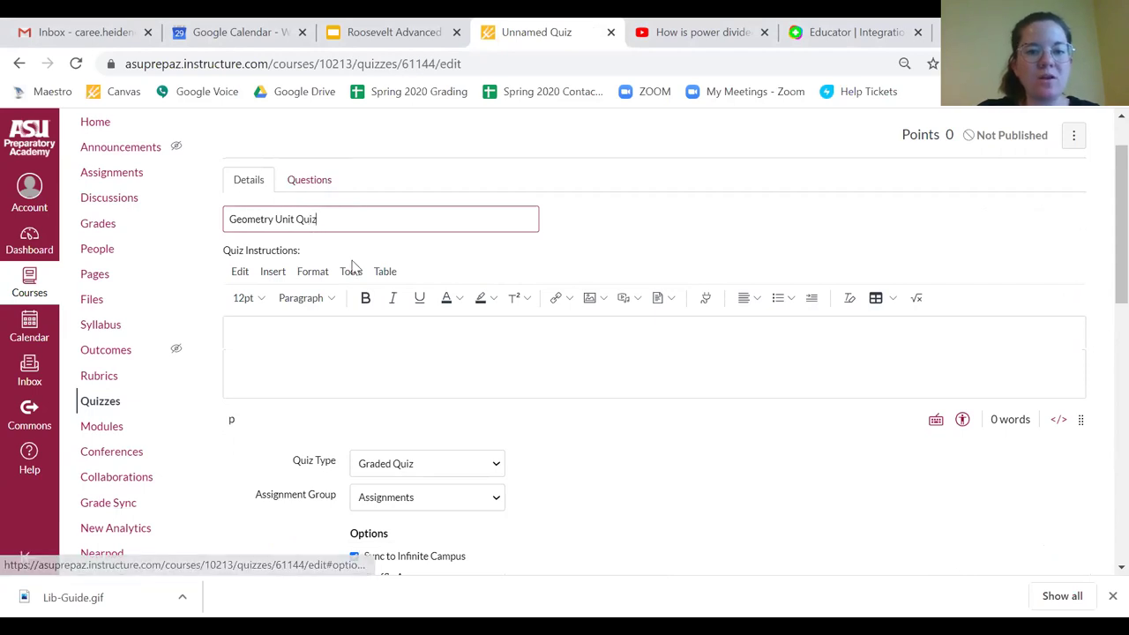
scroll(353, 267, "up", 1)
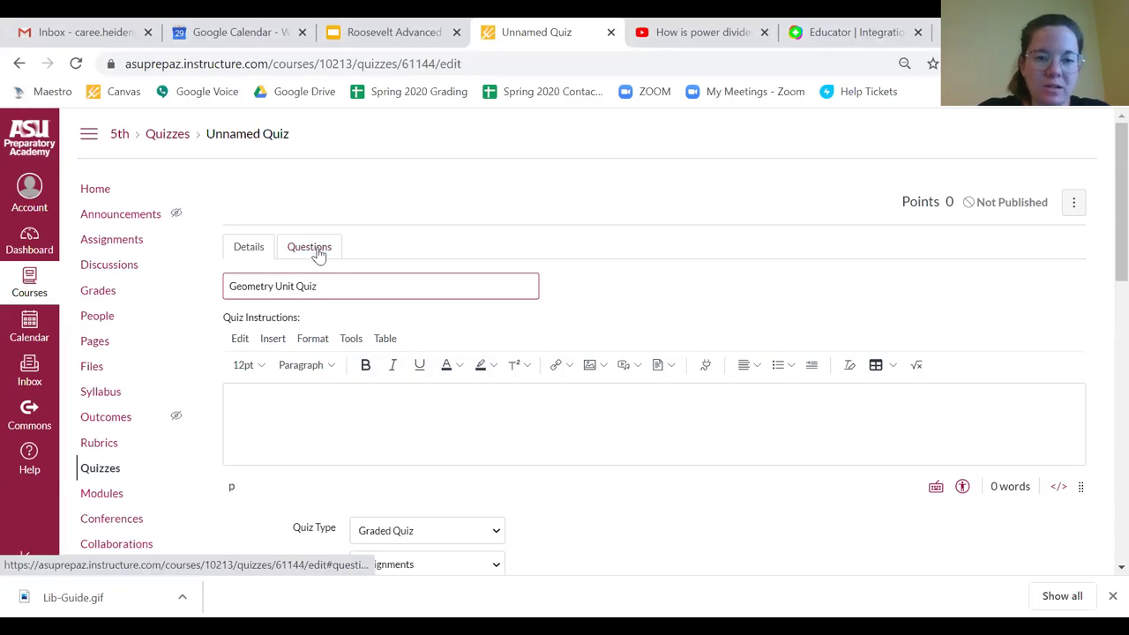
Add a new question to the quiz named 'Question 1'.
left_click(318, 249)
scroll(393, 315, "down", 1)
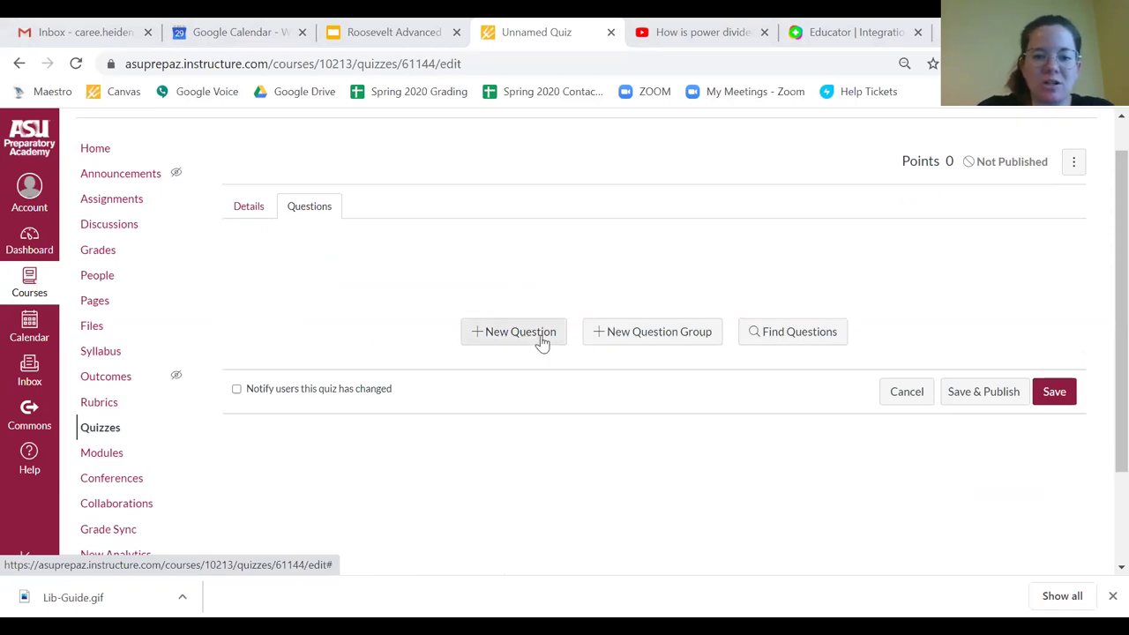
left_click(516, 332)
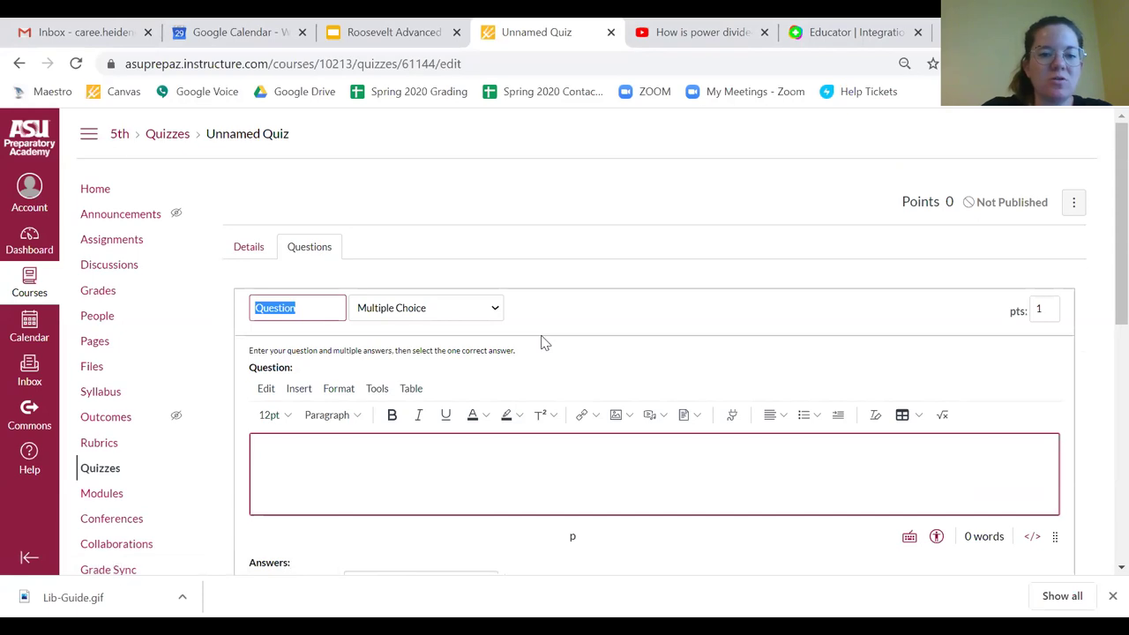
left_click(321, 196)
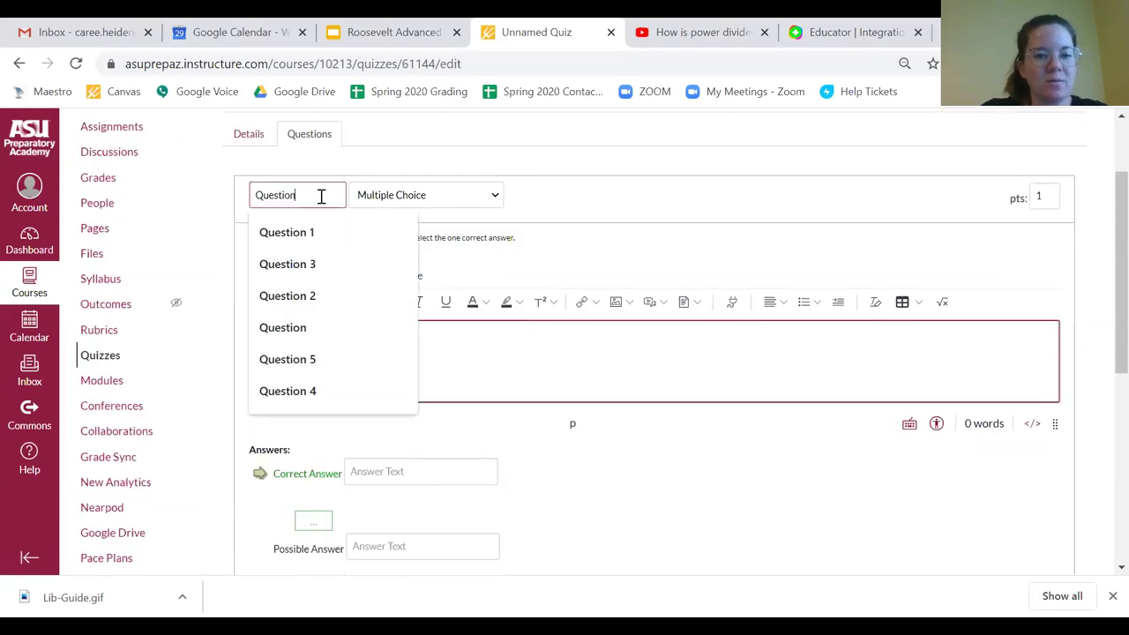
type("1")
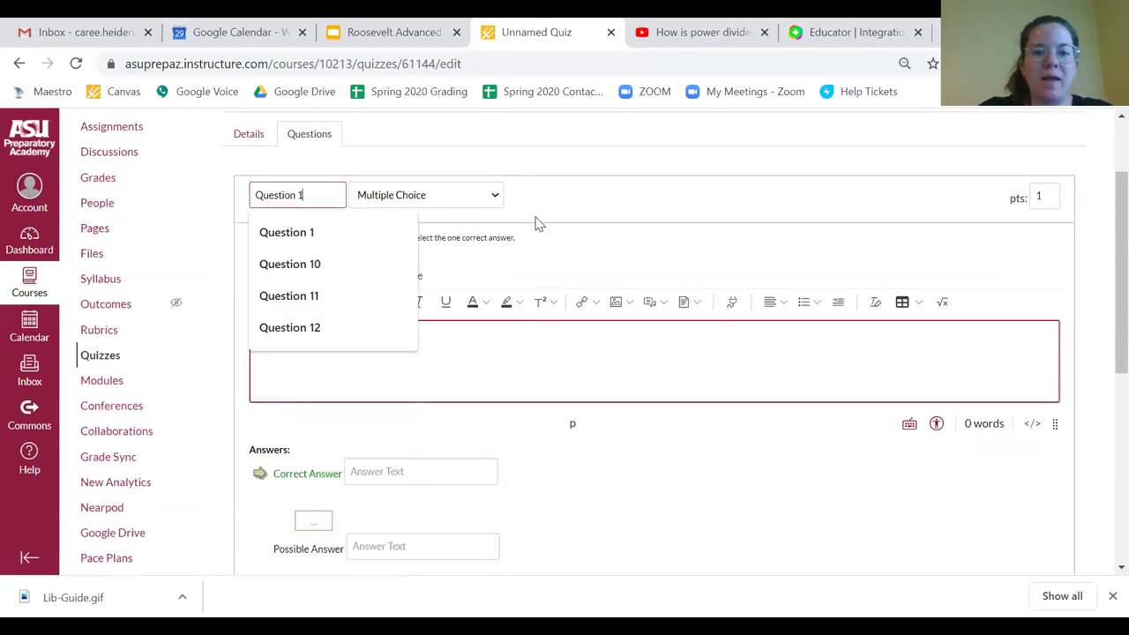
left_click(539, 224)
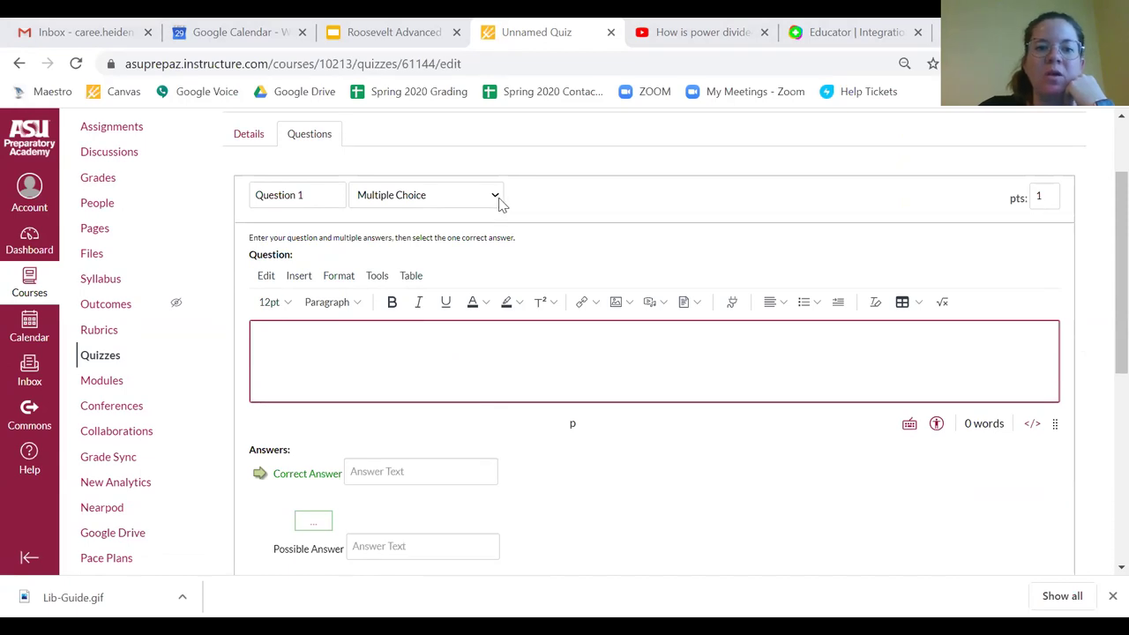
Make Question 1 a Fill In the Blank question.
left_click(499, 203)
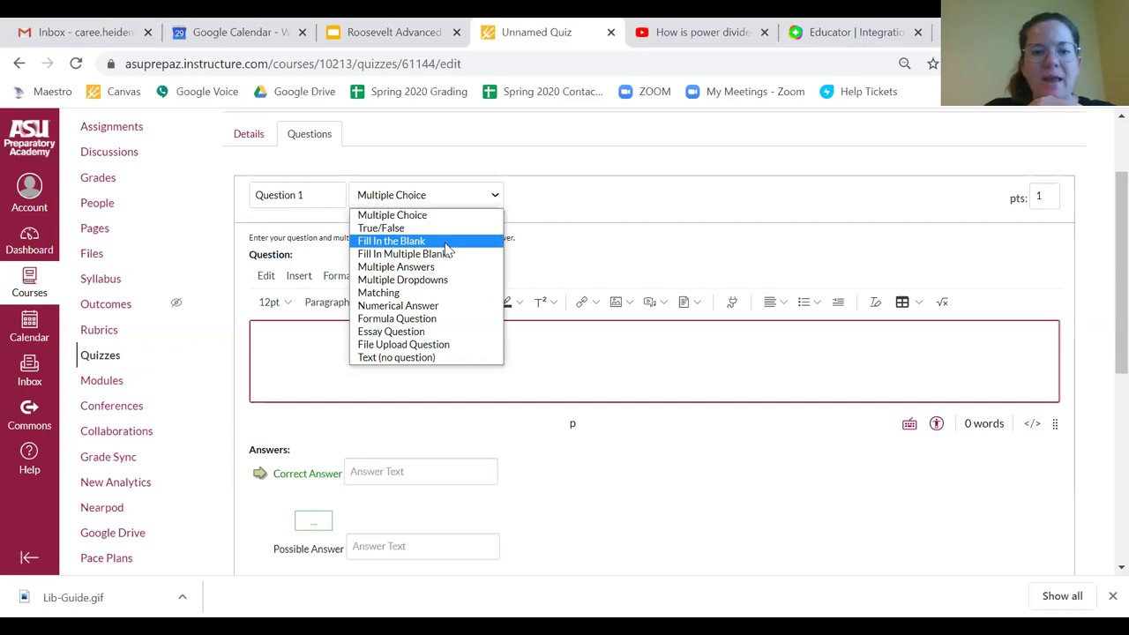
left_click(448, 247)
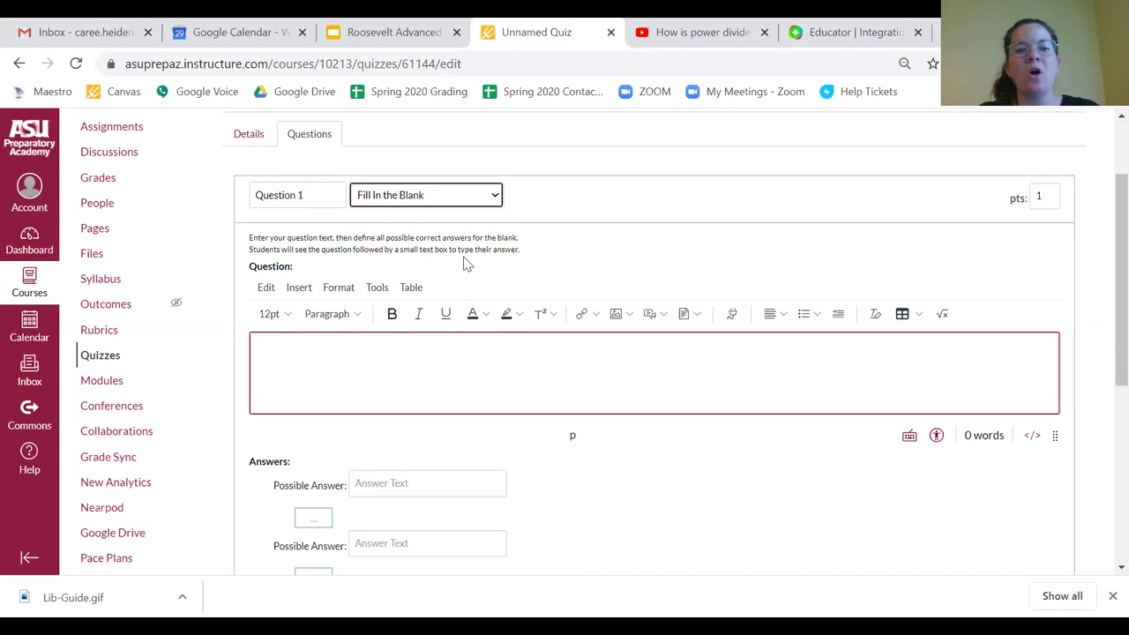
left_click(531, 258)
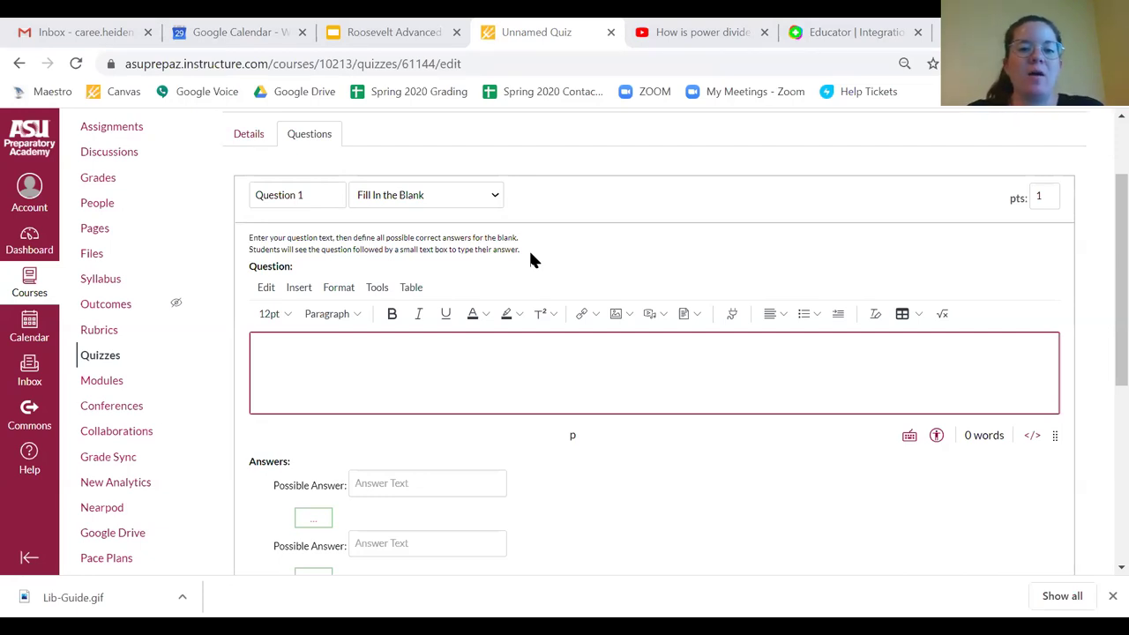
Switch Question 1's type to Fill In Multiple Blanks, keeping it at 1 point.
left_click(467, 201)
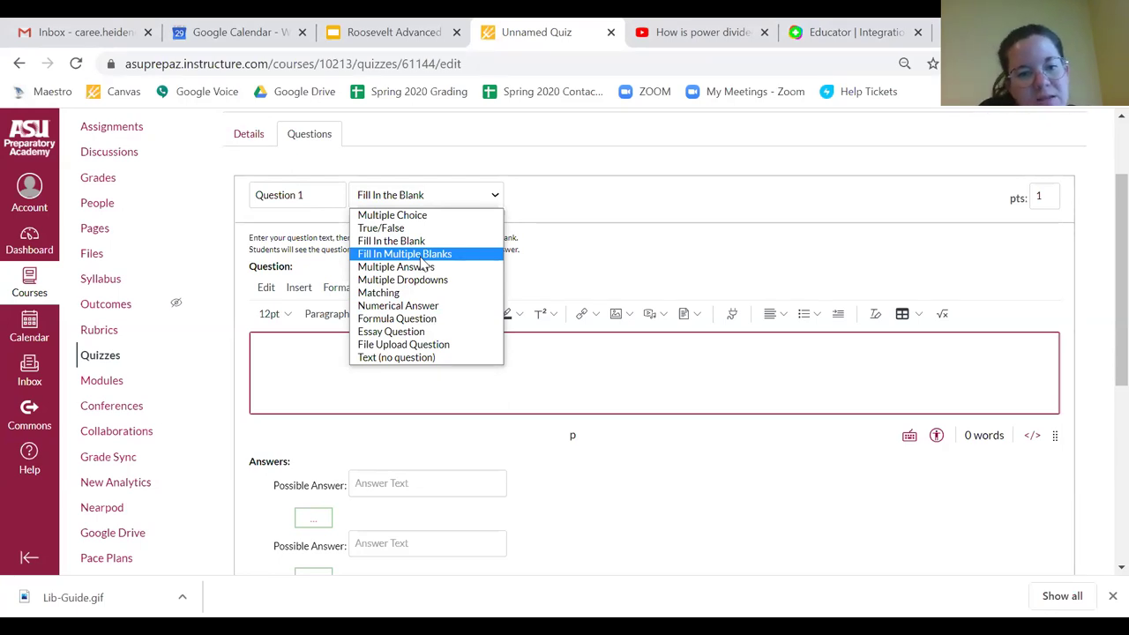
left_click(422, 256)
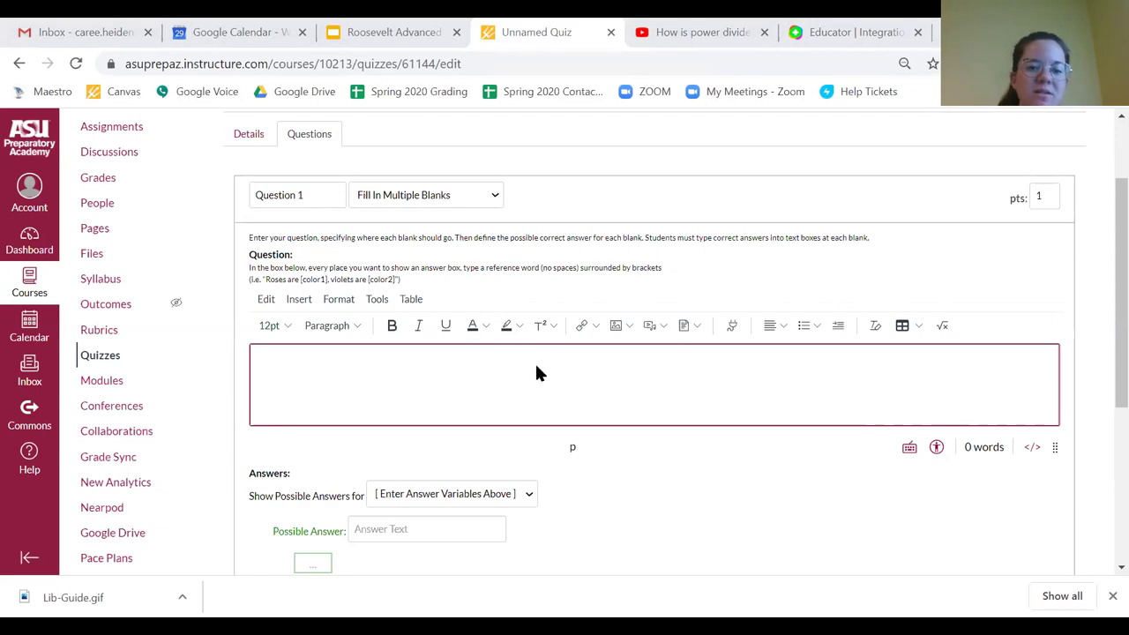
scroll(564, 436, "down", 3)
scroll(565, 436, "down", 1)
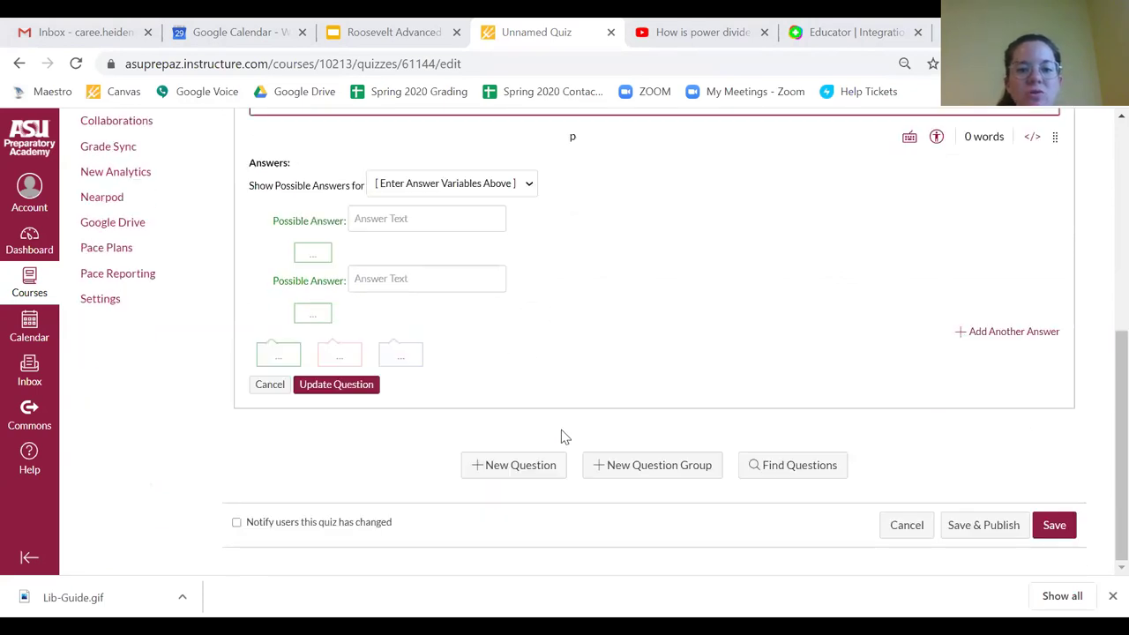
scroll(564, 436, "up", 1)
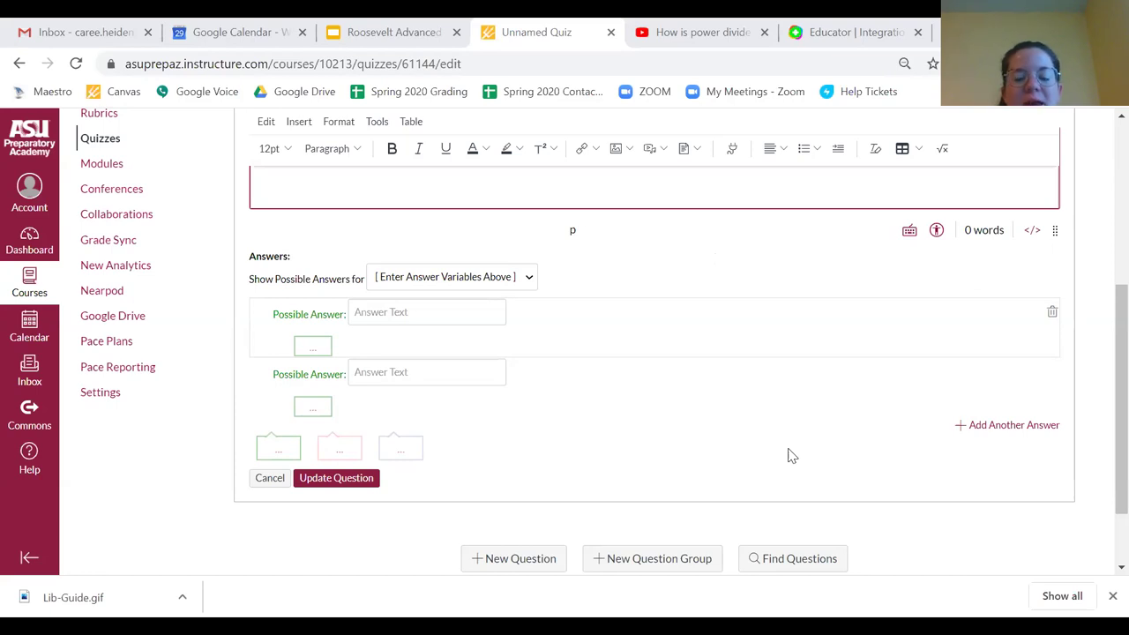
scroll(394, 291, "up", 2)
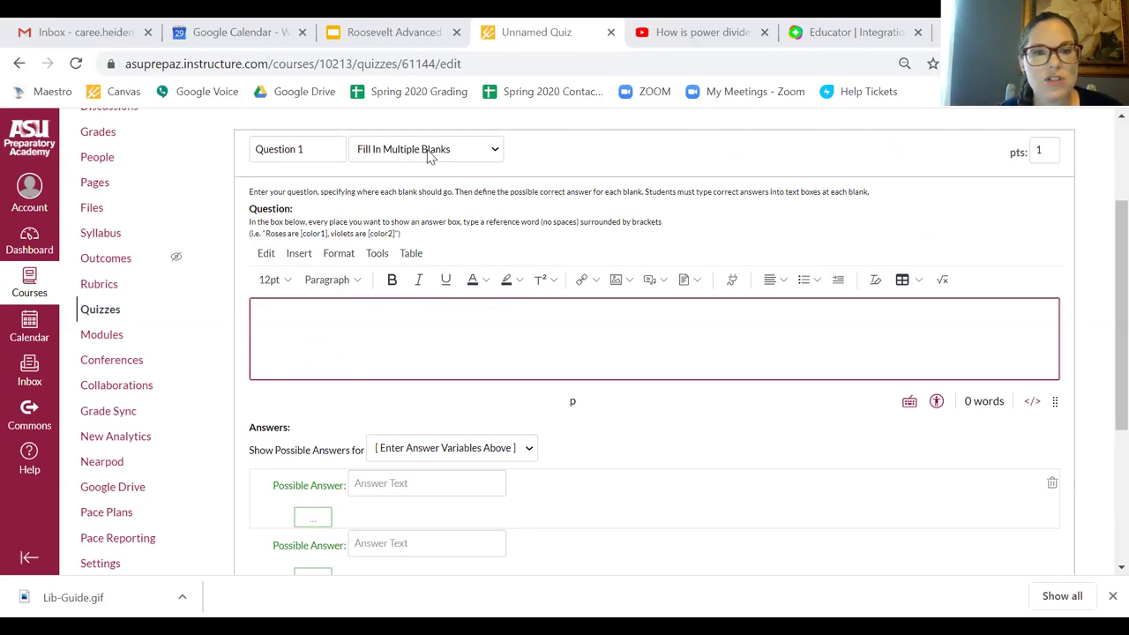
Reopen Question 1's question type list to choose Fill In the Blank.
left_click(430, 154)
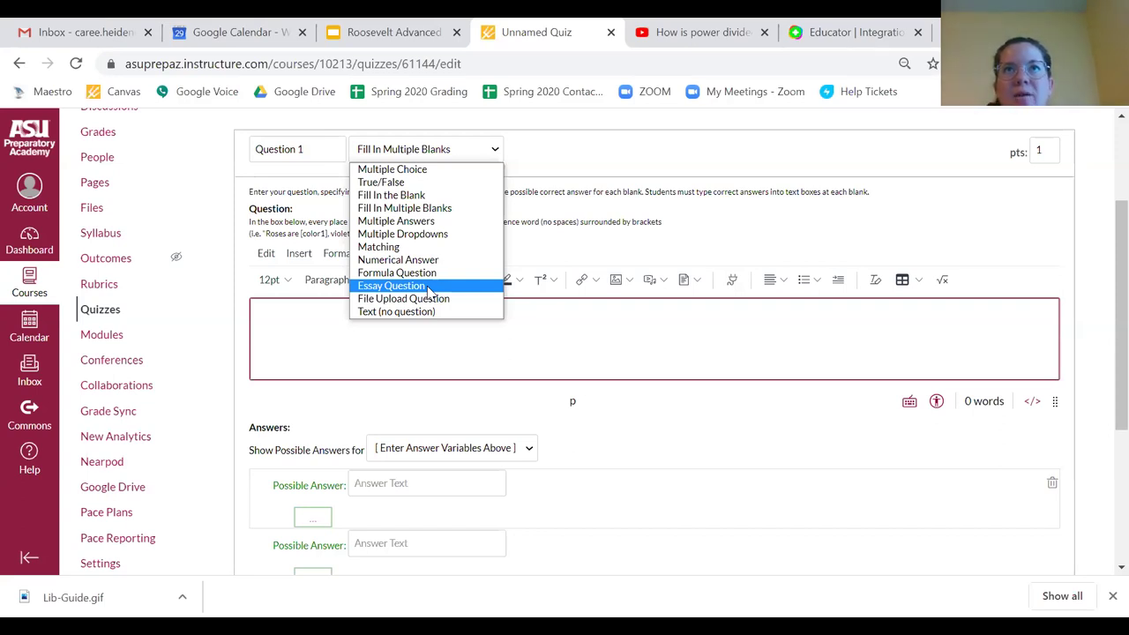
left_click(378, 196)
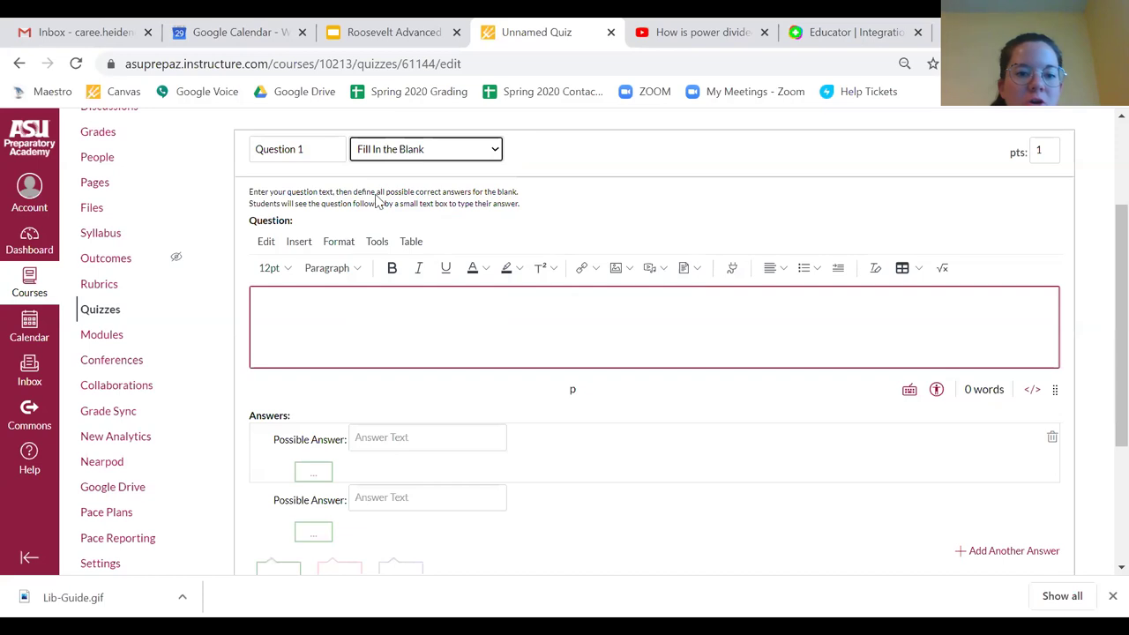
scroll(335, 330, "down", 2)
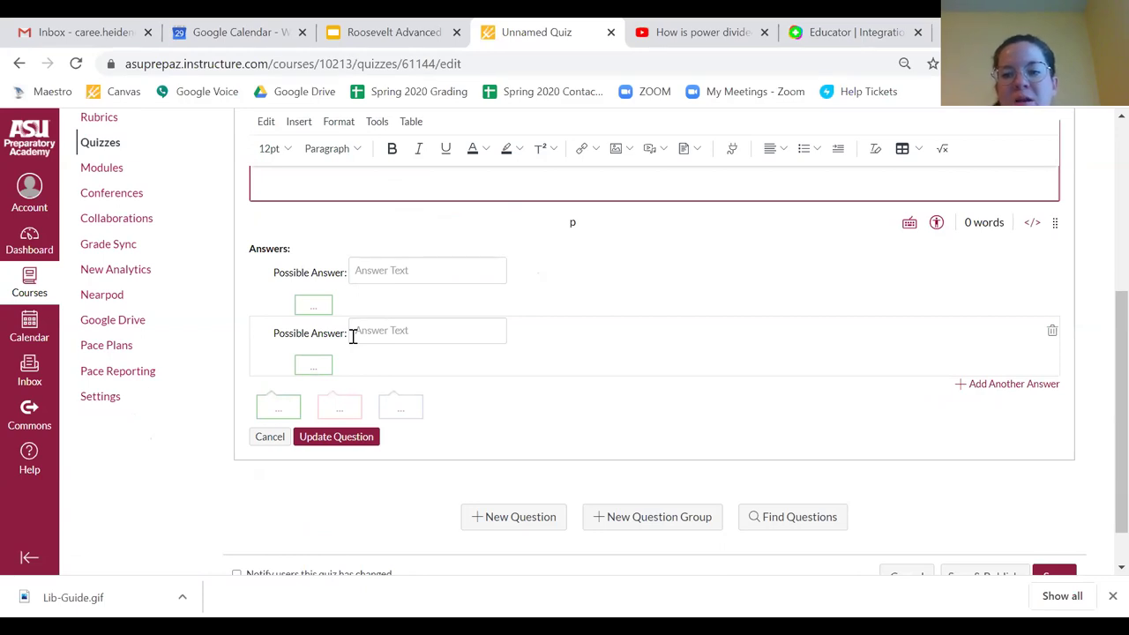
scroll(353, 336, "up", 2)
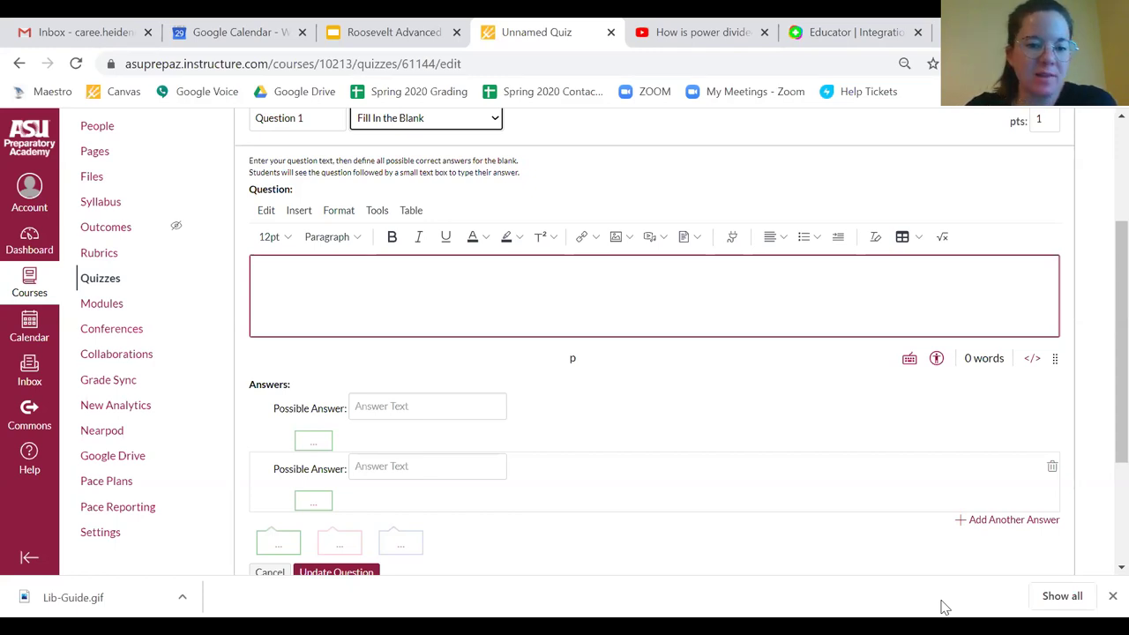
scroll(810, 426, "up", 3)
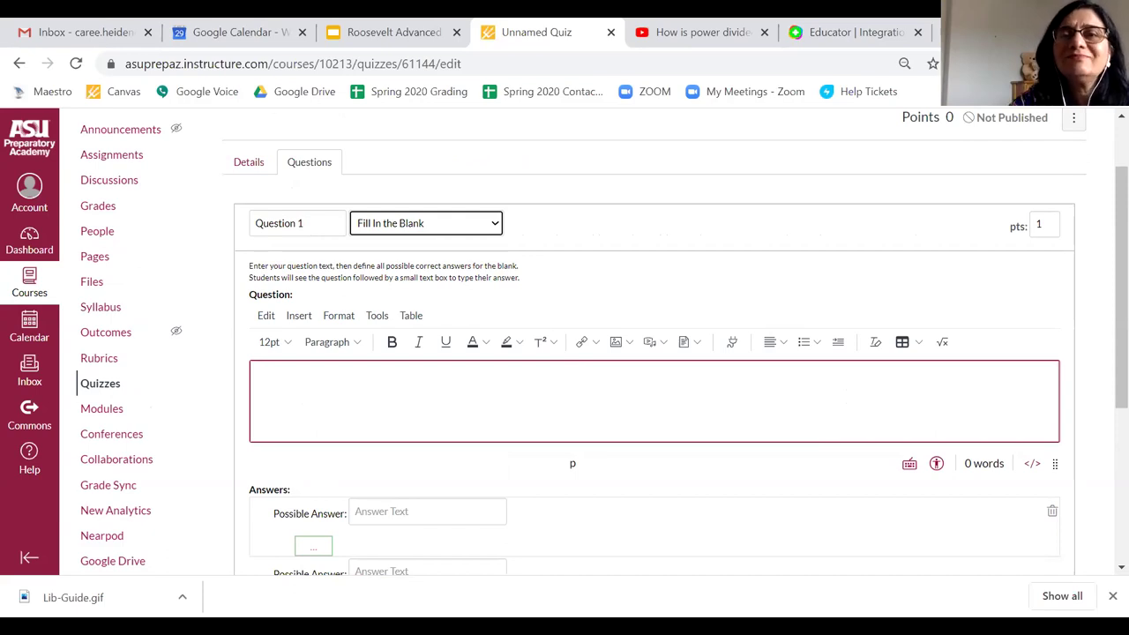
Load quizizz.com in a new browser tab, reaching its Explore home page with quiz search.
key("ctrl+t")
type("qui")
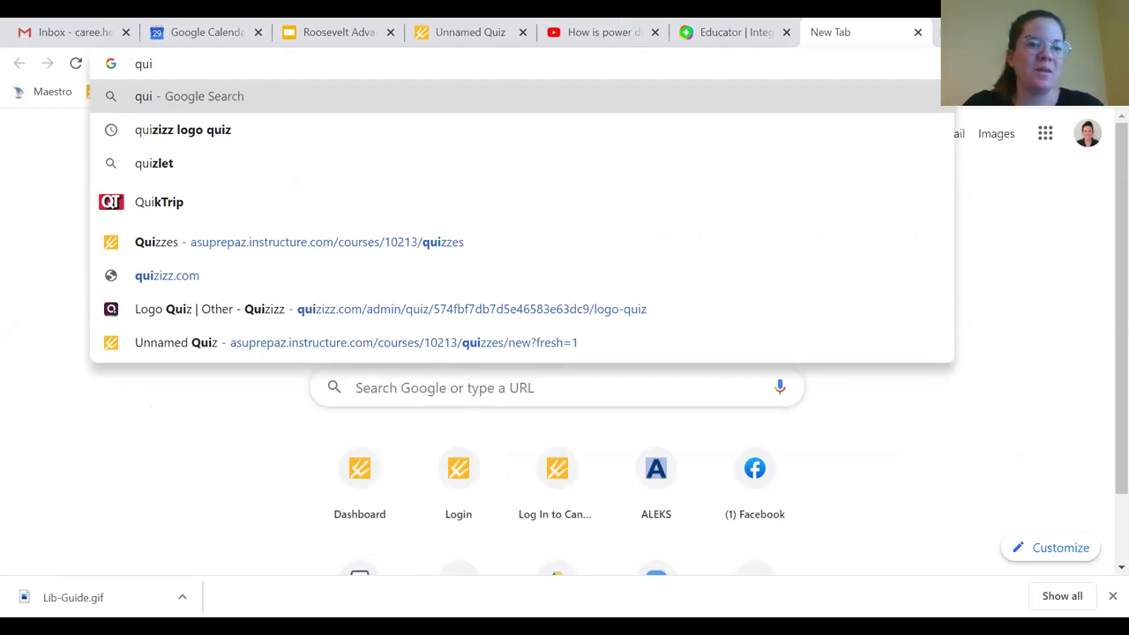
left_click(196, 280)
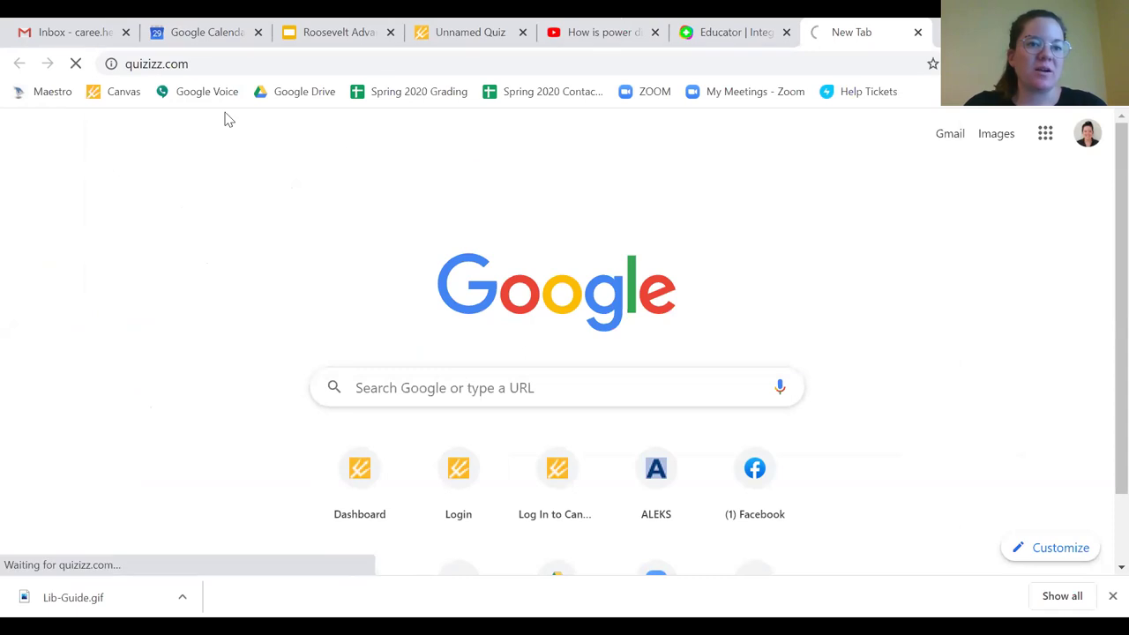
left_click(240, 71)
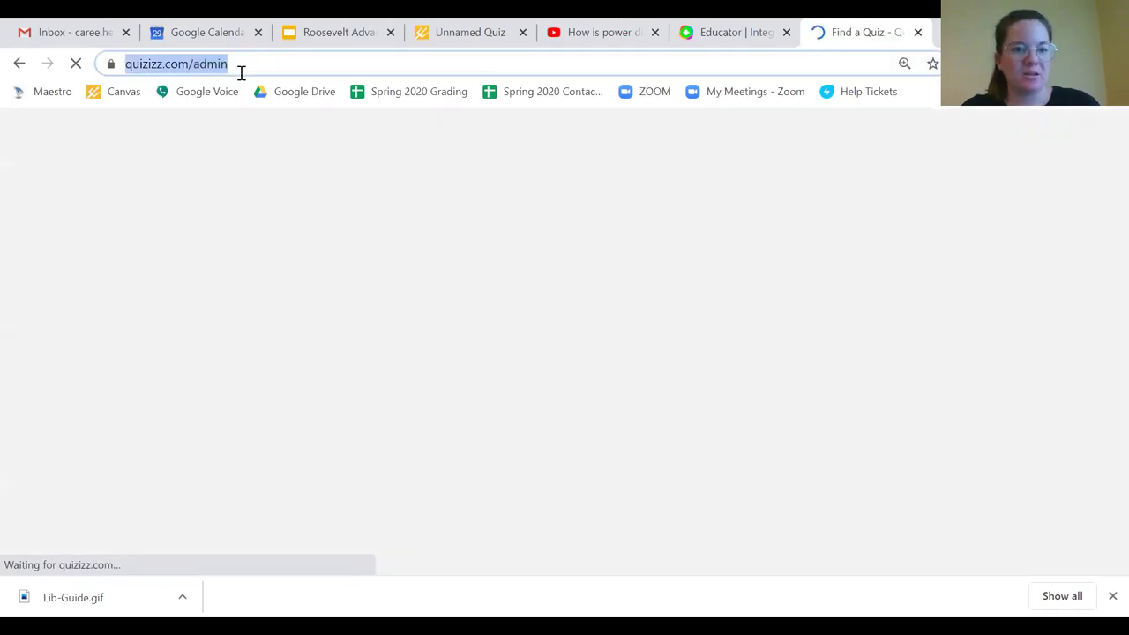
left_click(238, 67)
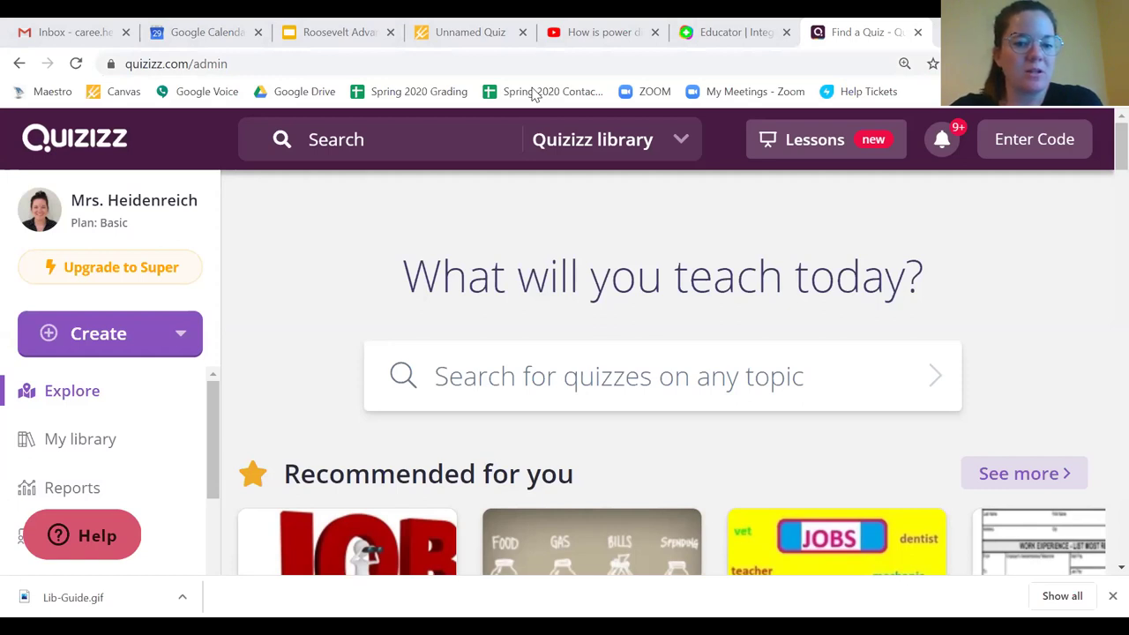
left_click(473, 25)
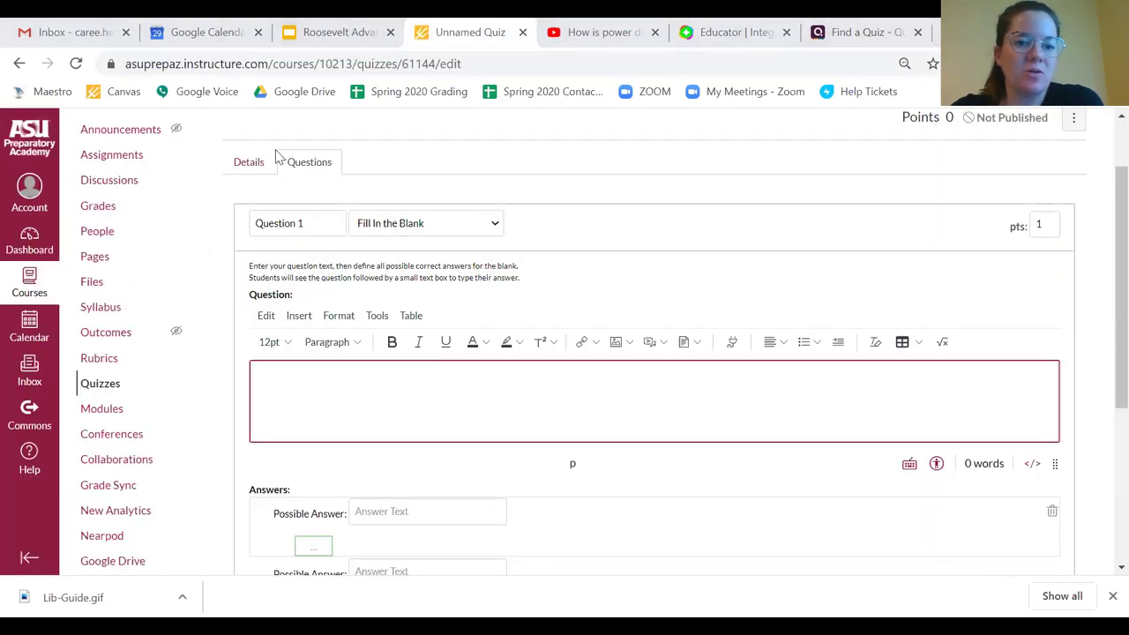
scroll(476, 268, "down", 3)
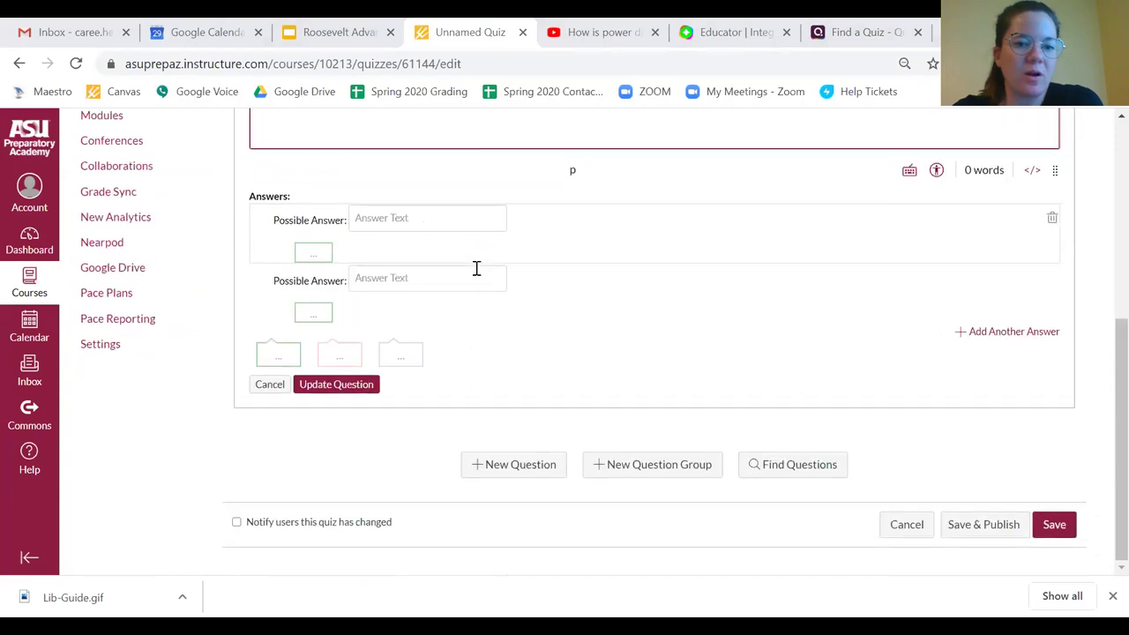
scroll(477, 269, "up", 4)
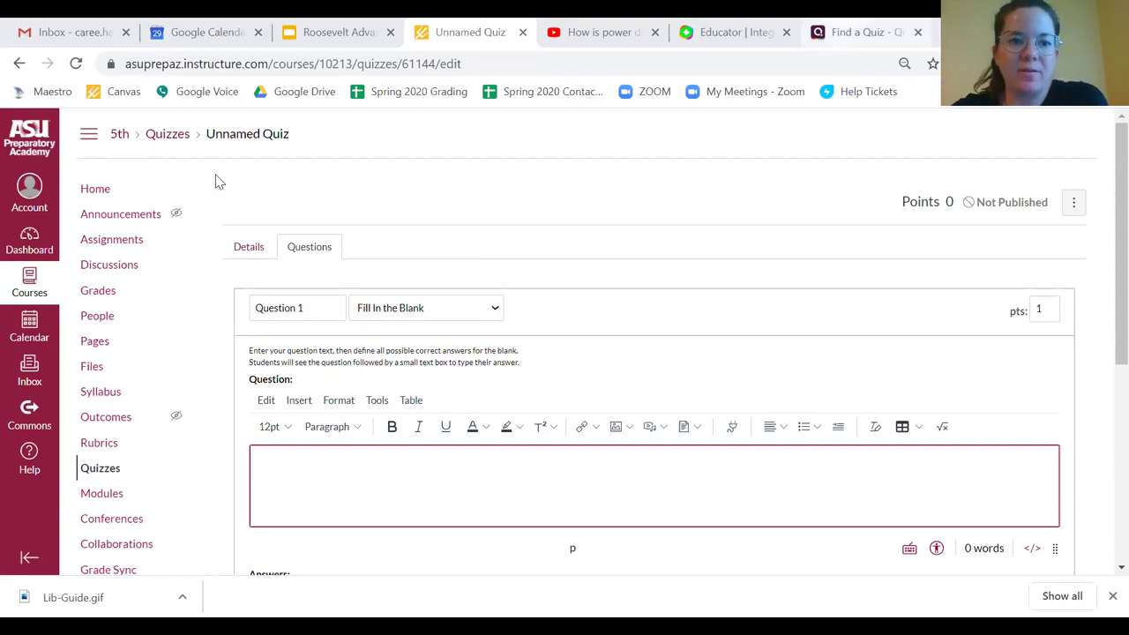
key("ctrl+9")
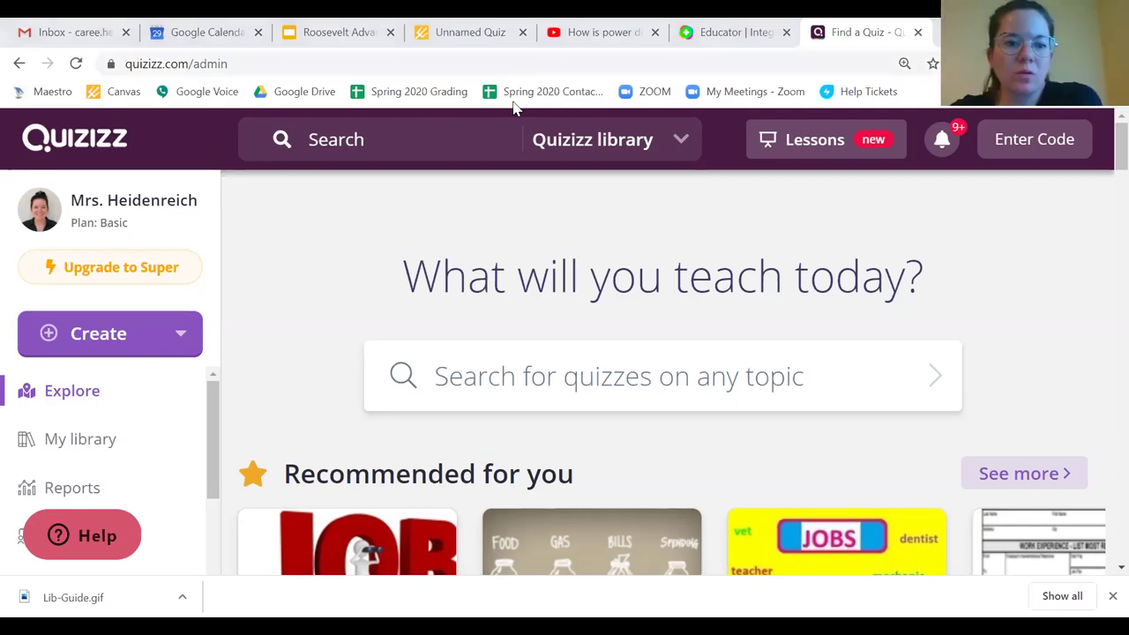
scroll(370, 322, "down", 3)
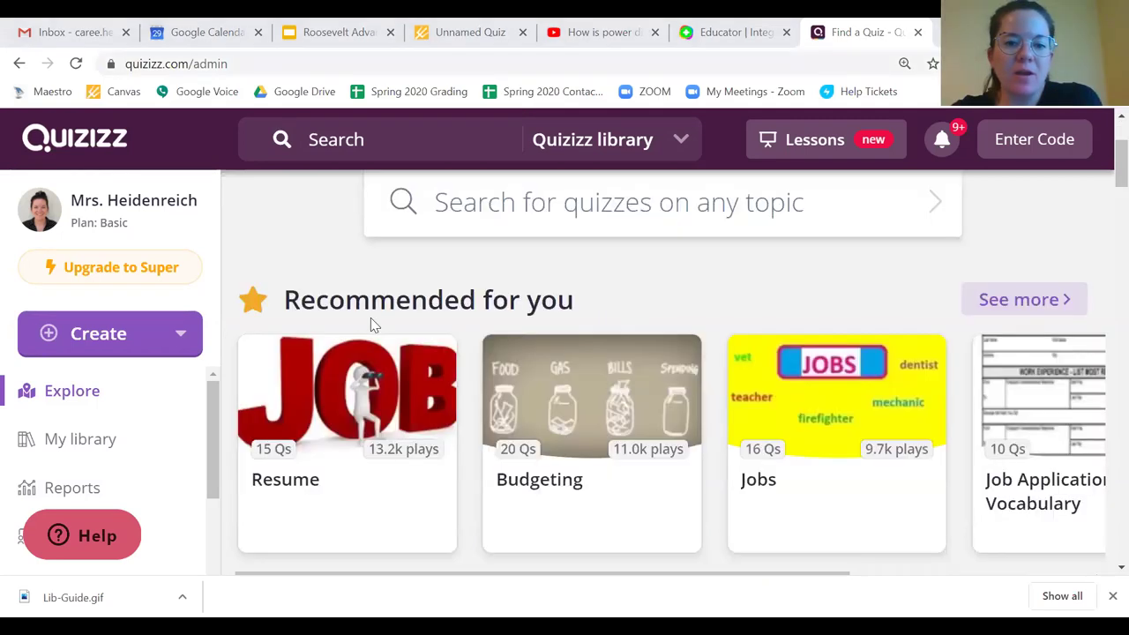
scroll(371, 322, "up", 3)
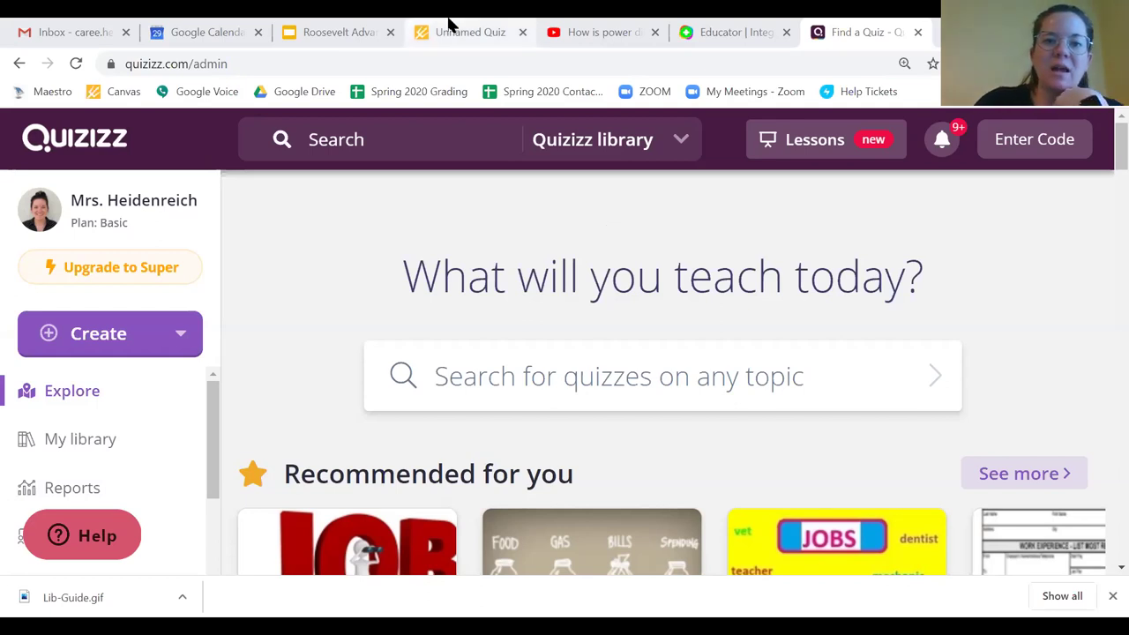
Go to the 5th grade course's Assignments list and start a new assignment.
left_click(432, 32)
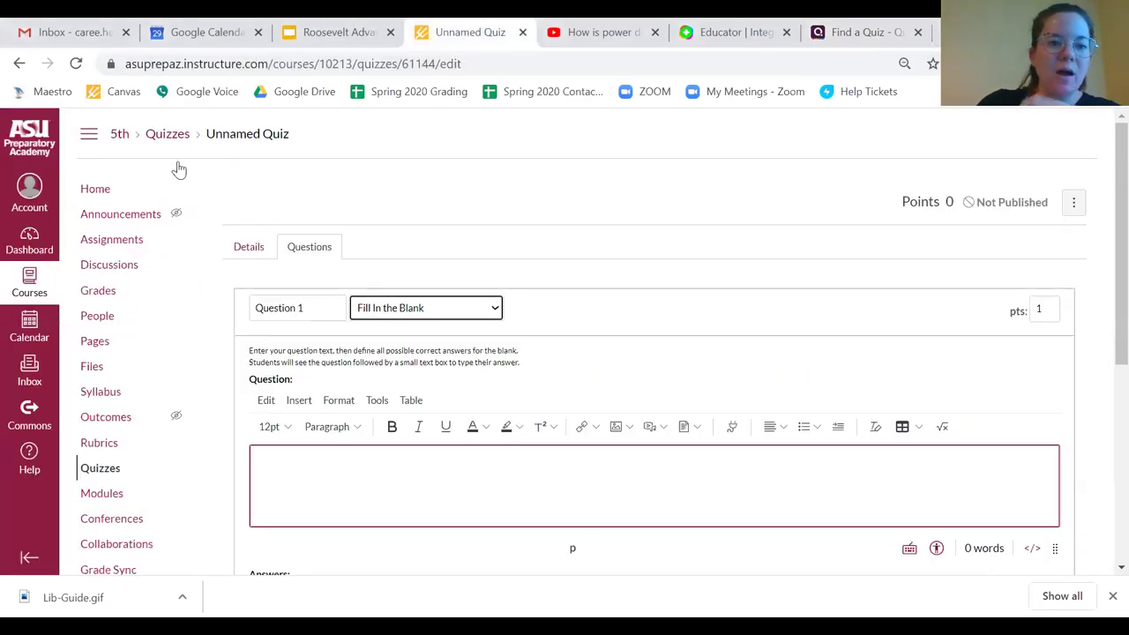
left_click(124, 249)
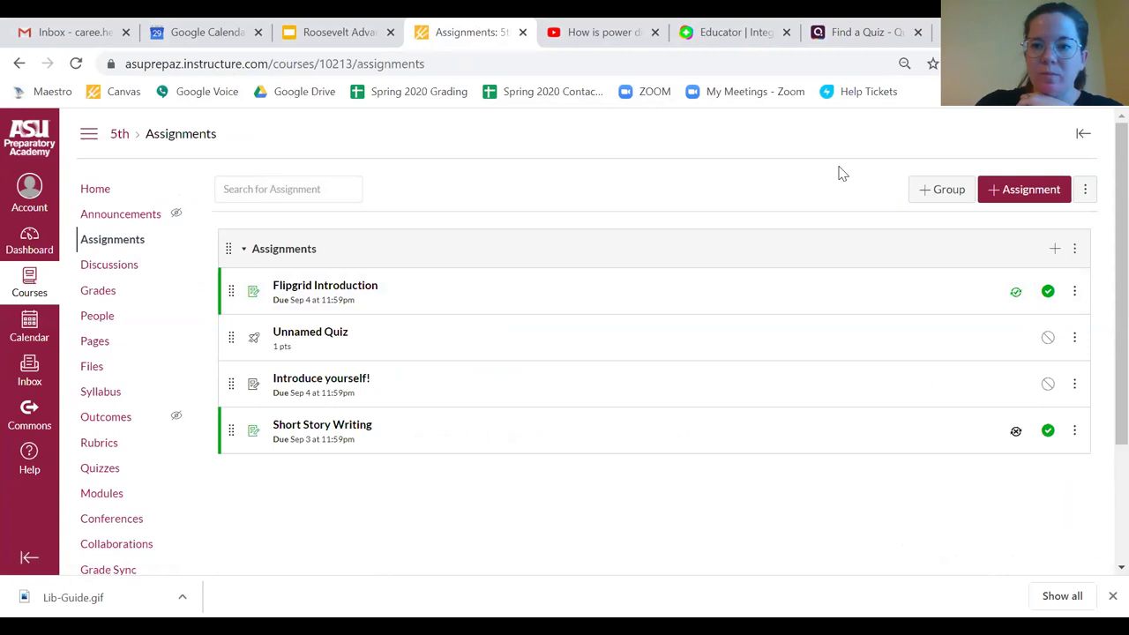
left_click(985, 199)
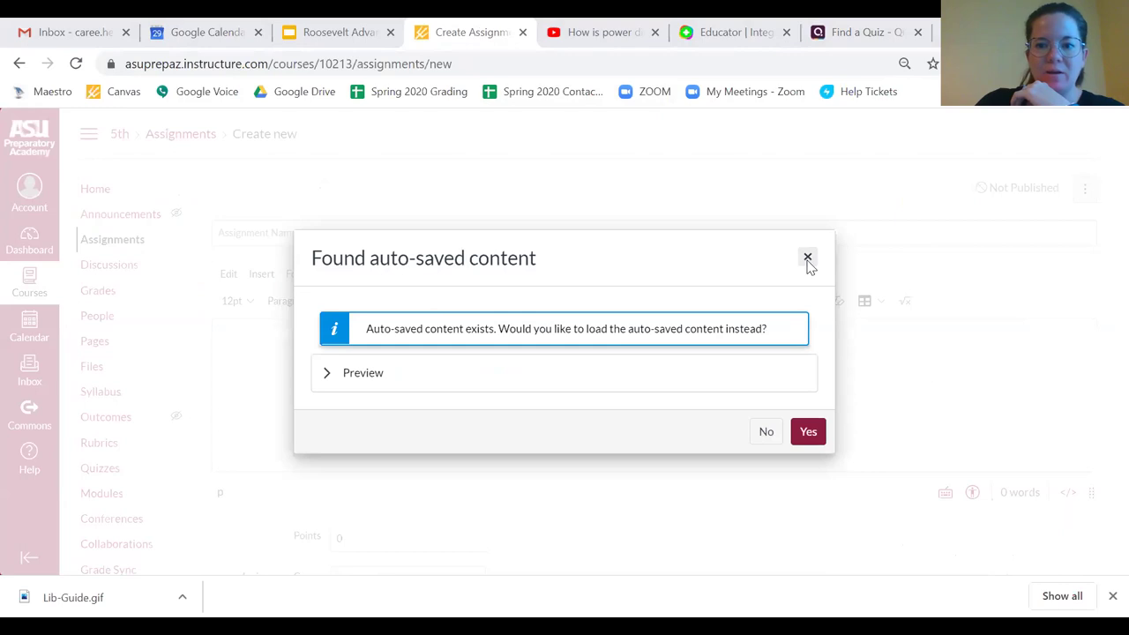
Decline the auto-saved content, leaving a blank form with 0 points and No Submission.
right_click(809, 262)
left_click(767, 433)
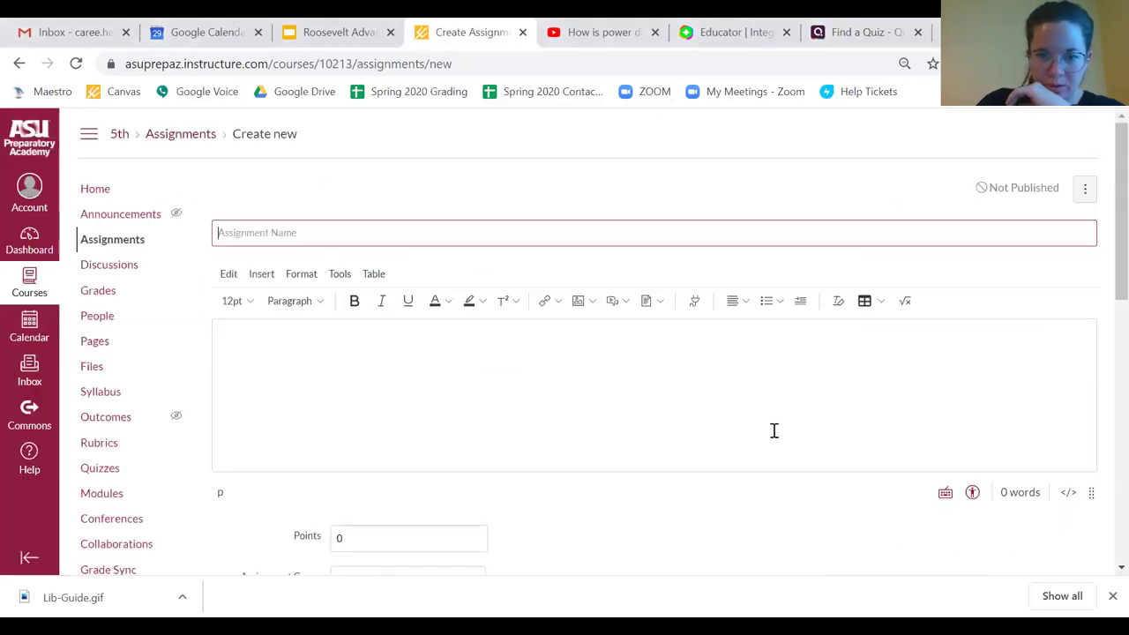
scroll(555, 351, "down", 3)
scroll(555, 357, "down", 4)
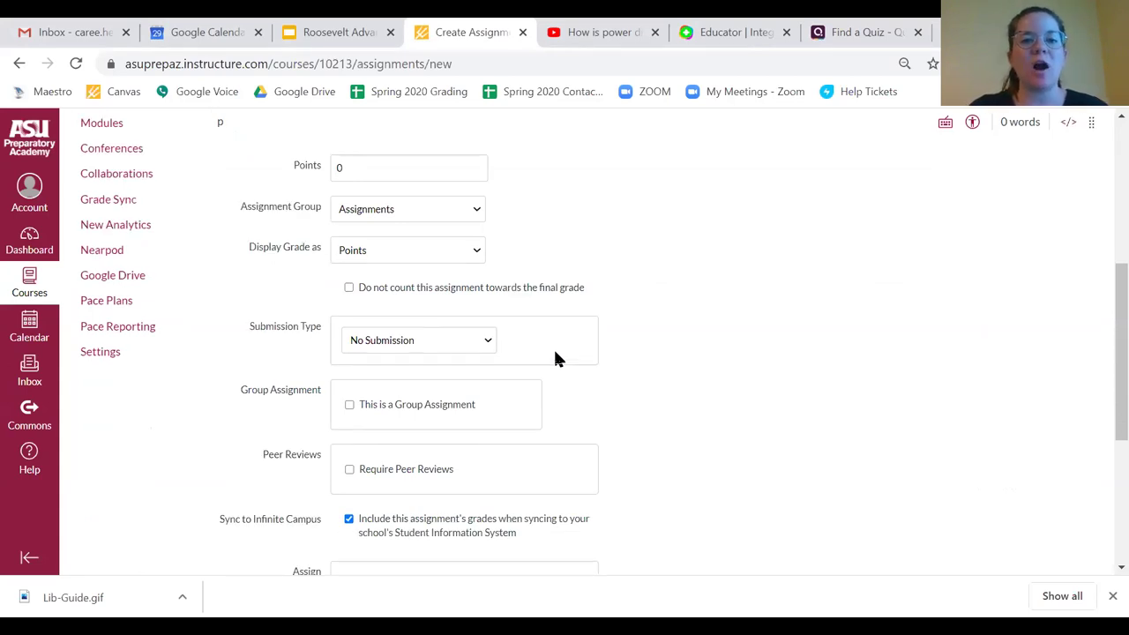
scroll(555, 353, "up", 4)
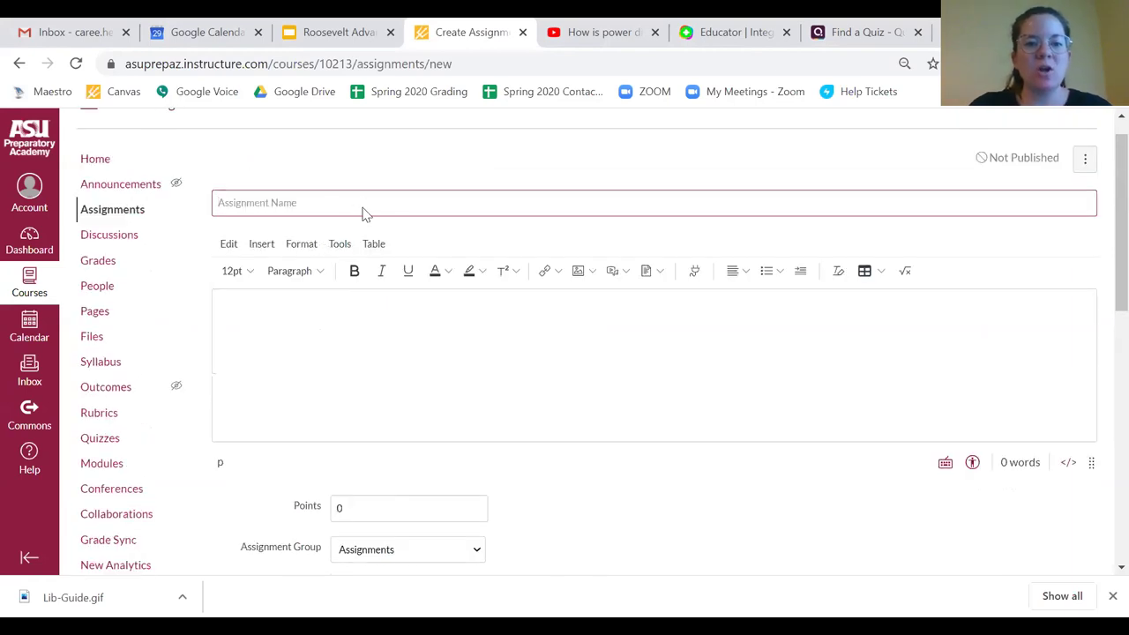
scroll(343, 285, "up", 1)
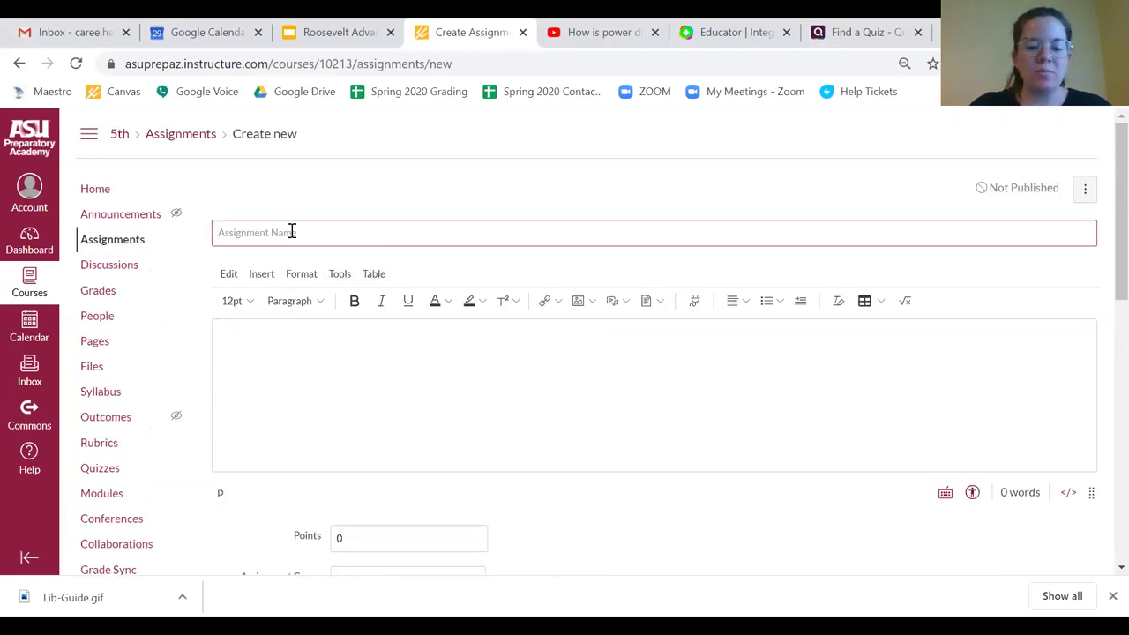
Name the assignment 'Short story writing' and enter 'Directions' as its description.
type("Shor")
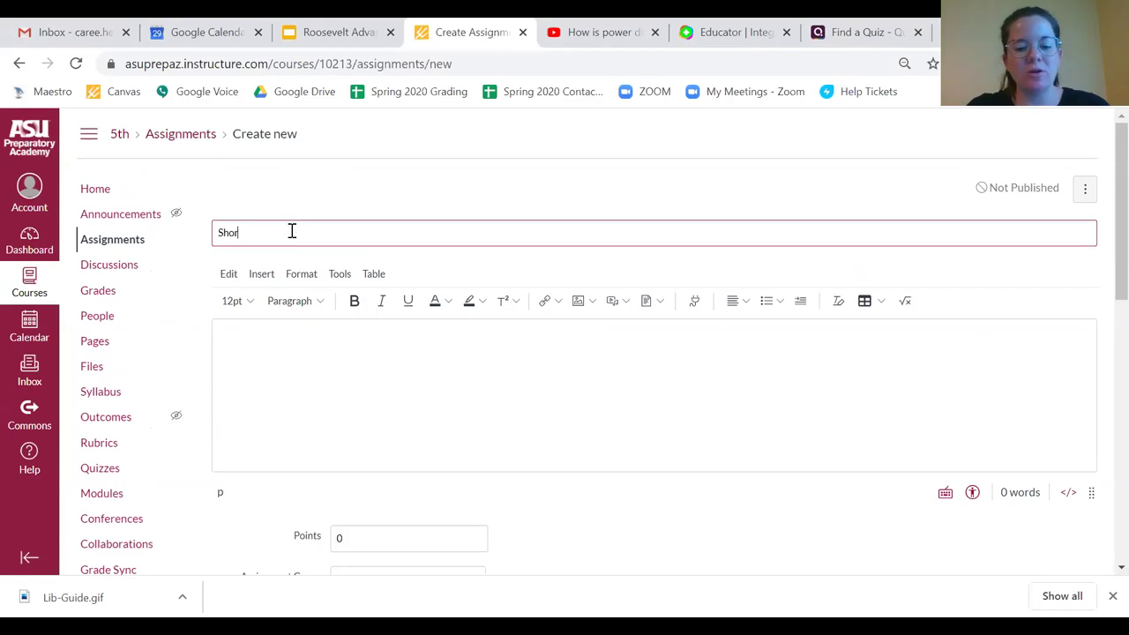
type("t story writing")
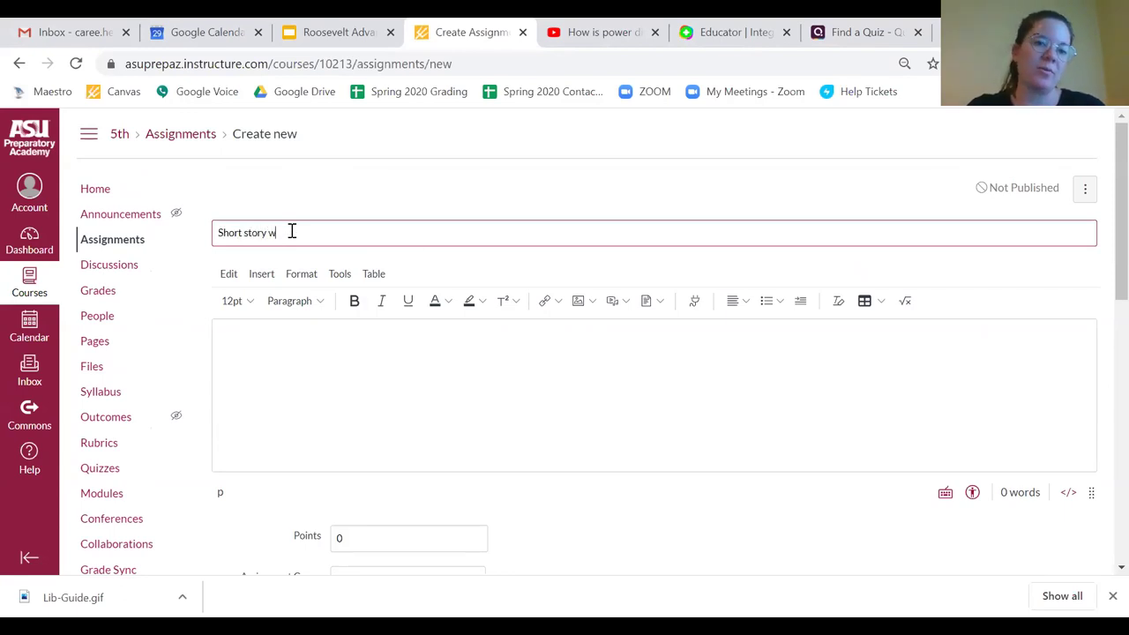
left_click(344, 381)
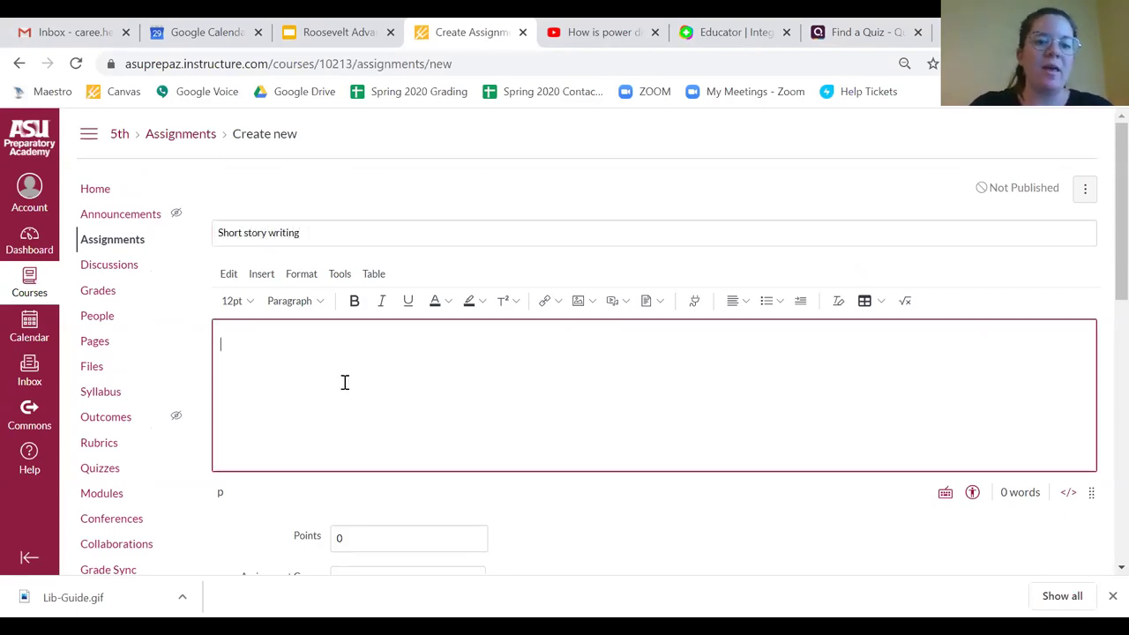
scroll(343, 385, "down", 2)
scroll(345, 388, "up", 1)
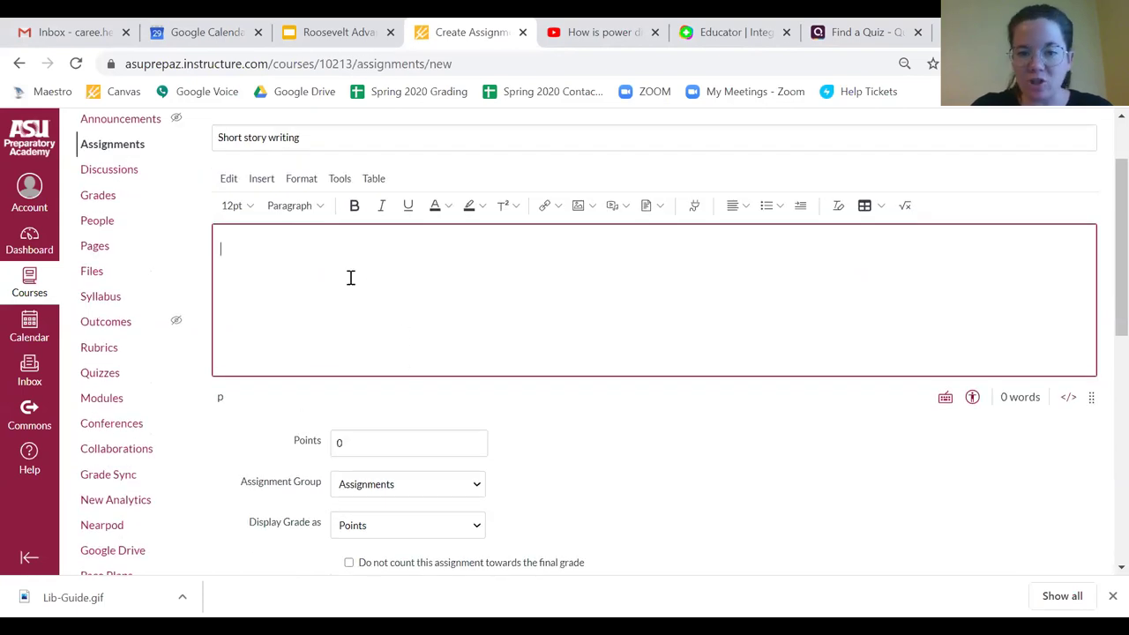
type("Directions")
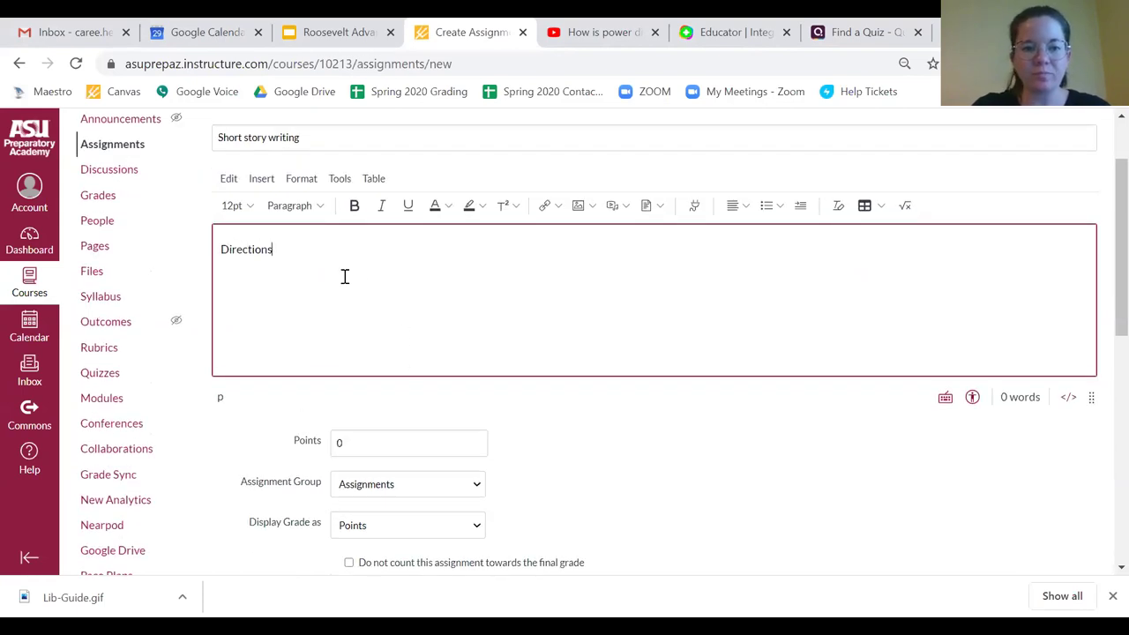
scroll(555, 439, "down", 4)
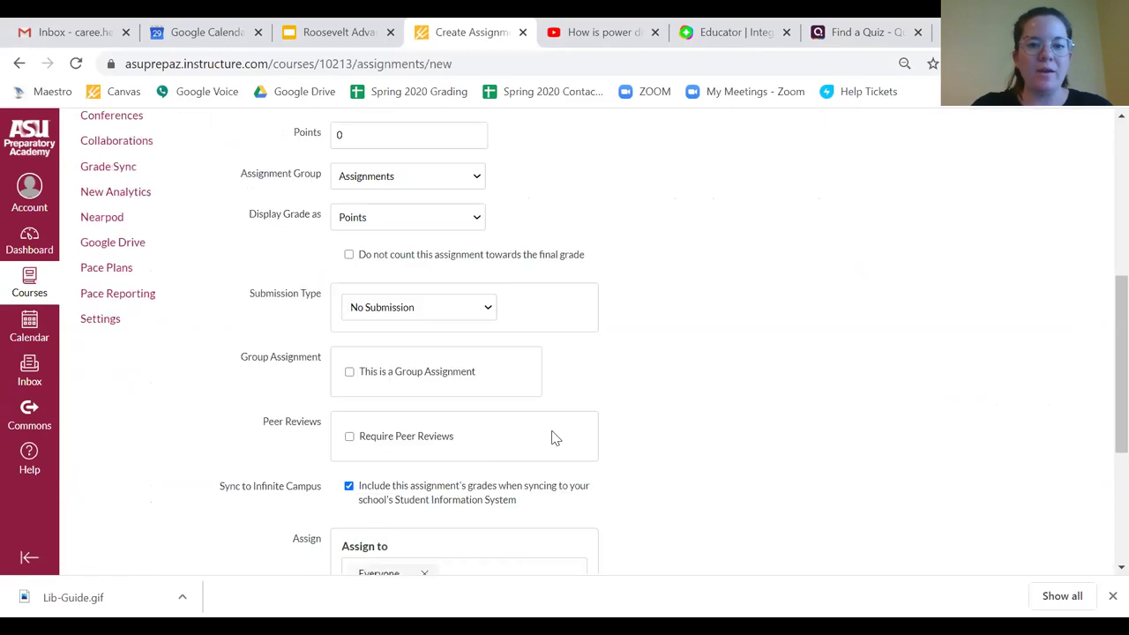
scroll(555, 439, "up", 2)
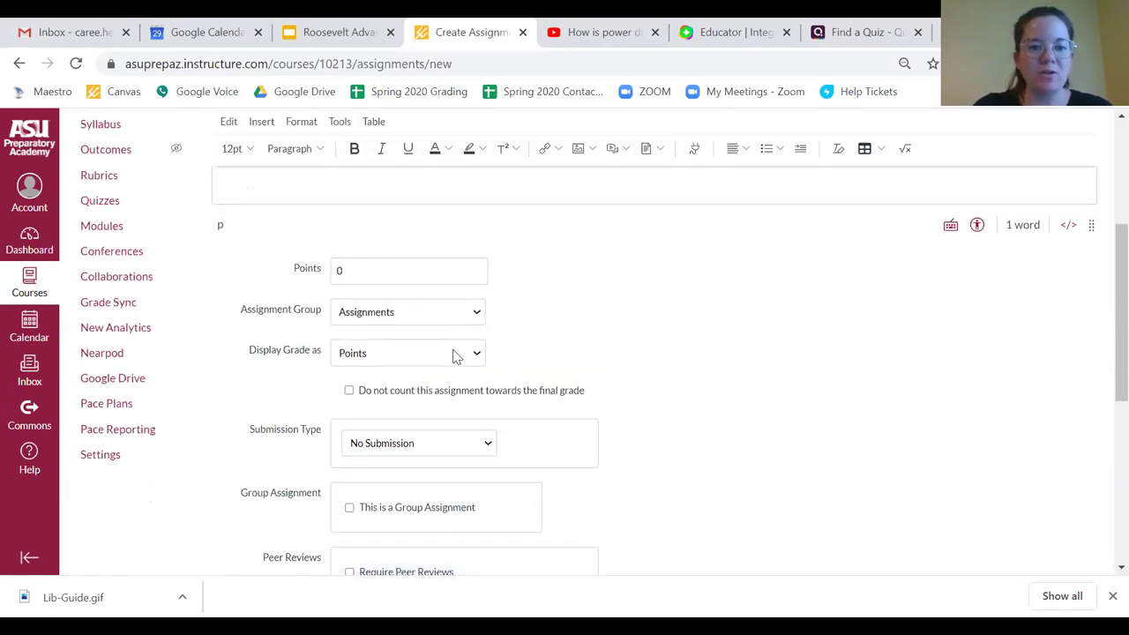
Set Submission Type to Online with Text Entry, Website URL, Media Recordings and File Uploads.
scroll(539, 323, "down", 1)
left_click(470, 408)
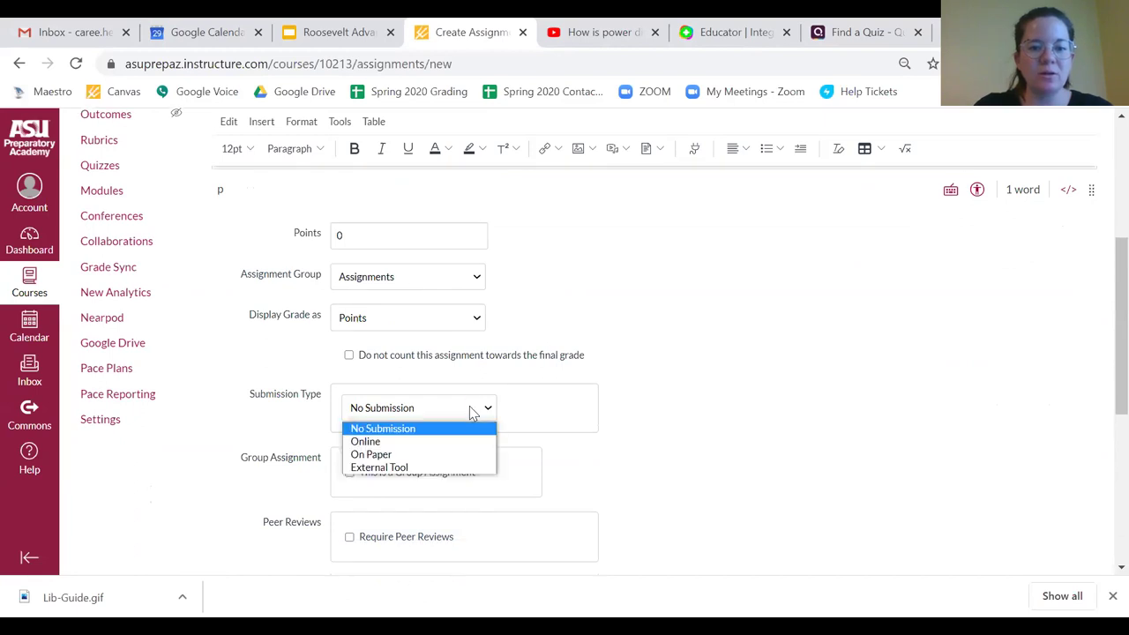
scroll(471, 412, "down", 1)
left_click(477, 335)
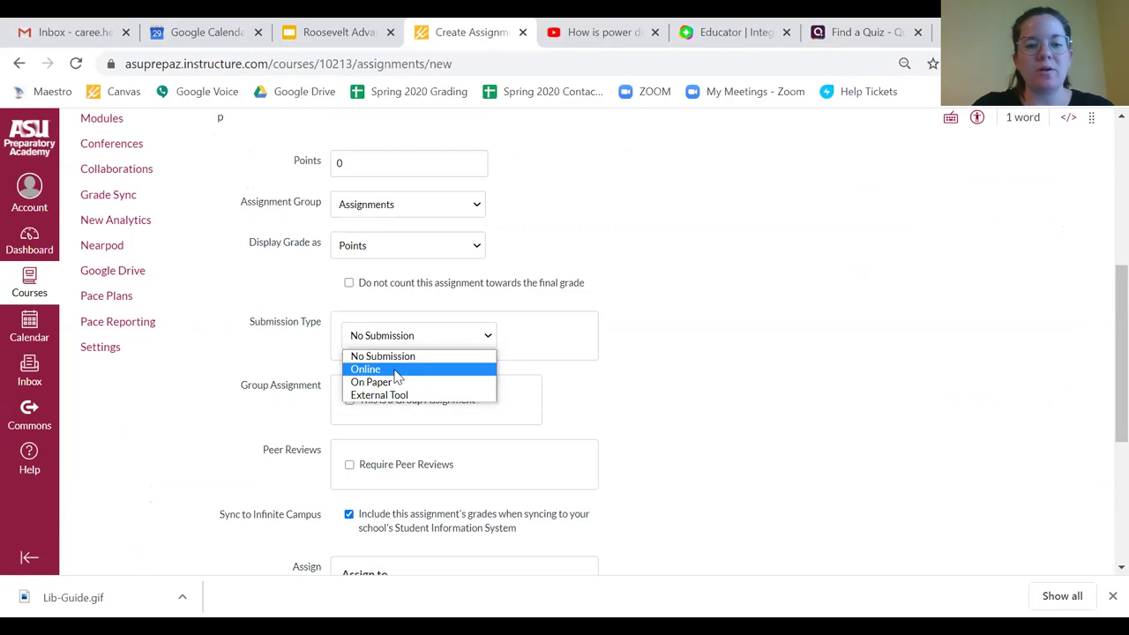
left_click(396, 371)
scroll(559, 396, "down", 2)
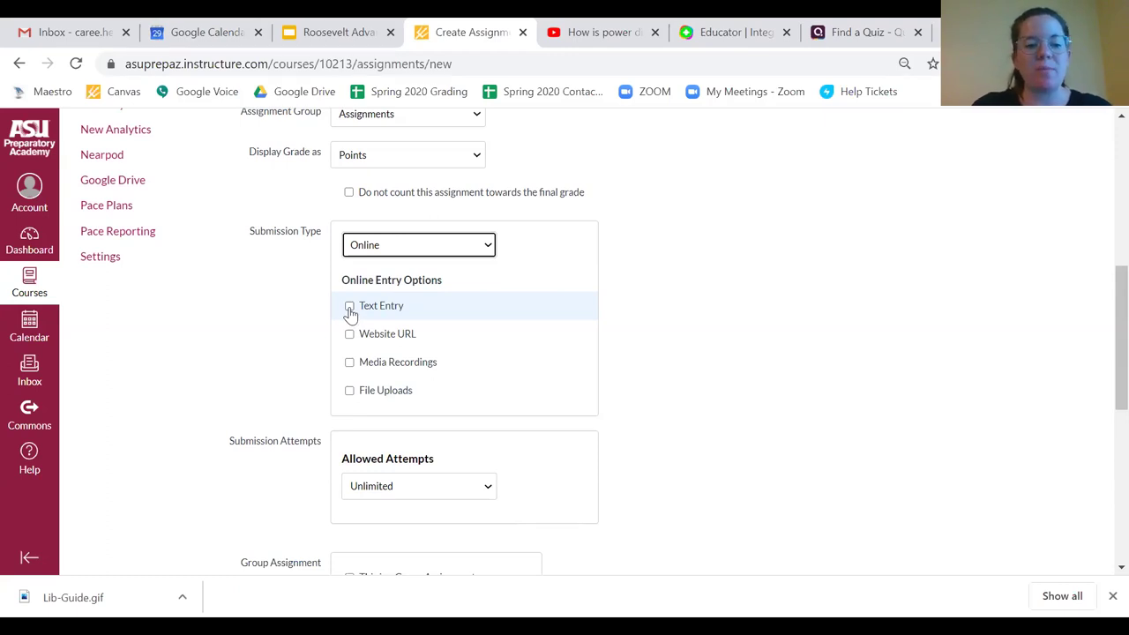
left_click(350, 307)
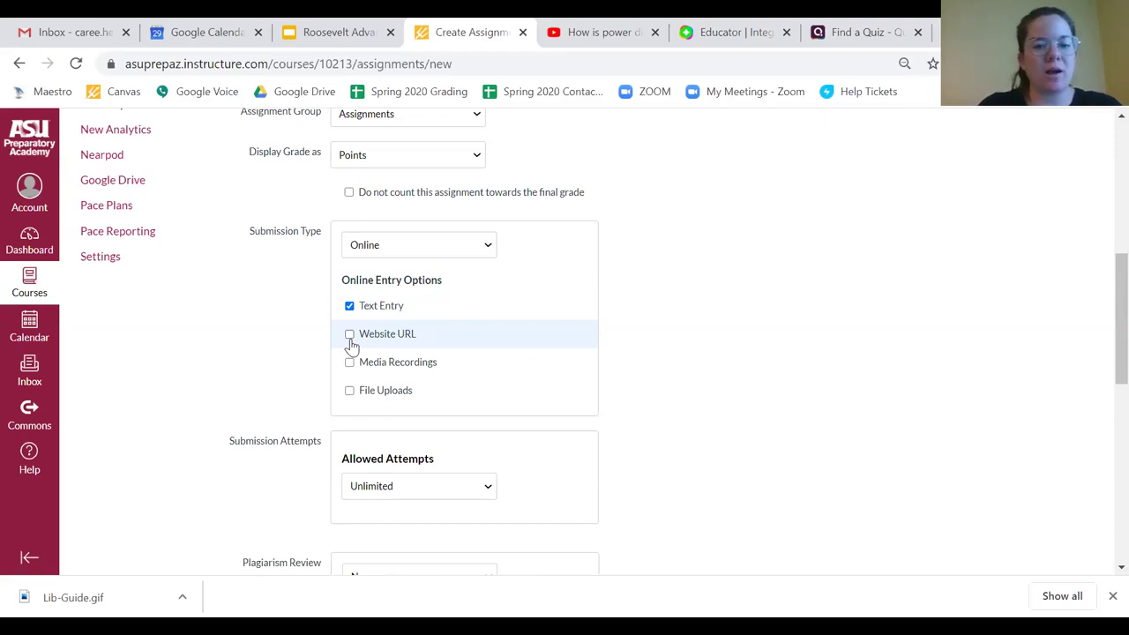
left_click(349, 337)
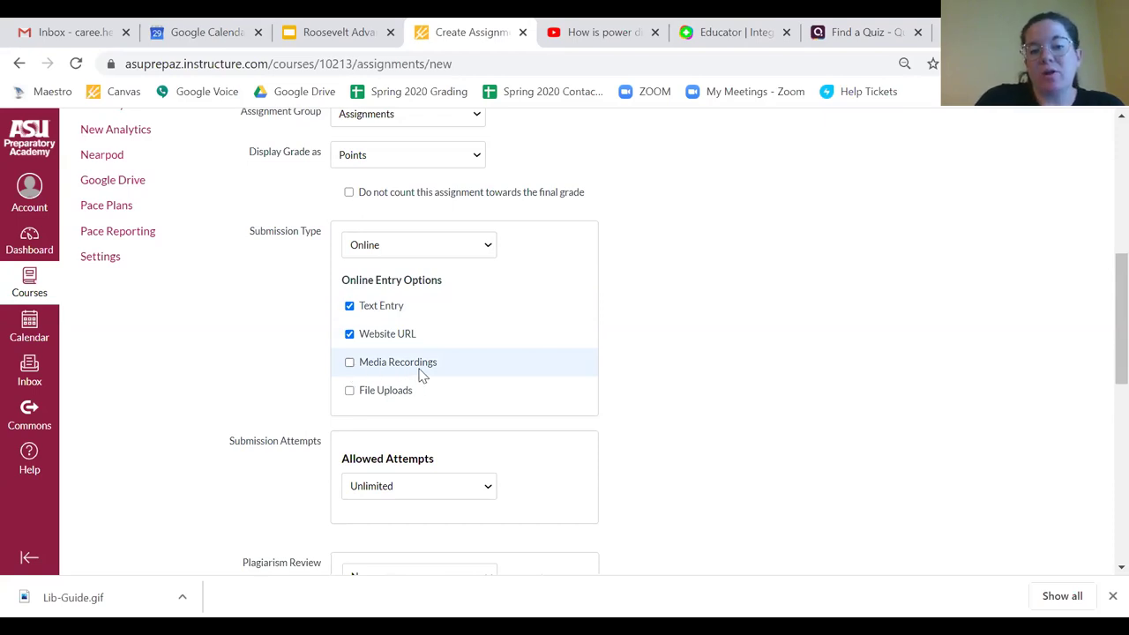
left_click(349, 363)
left_click(349, 389)
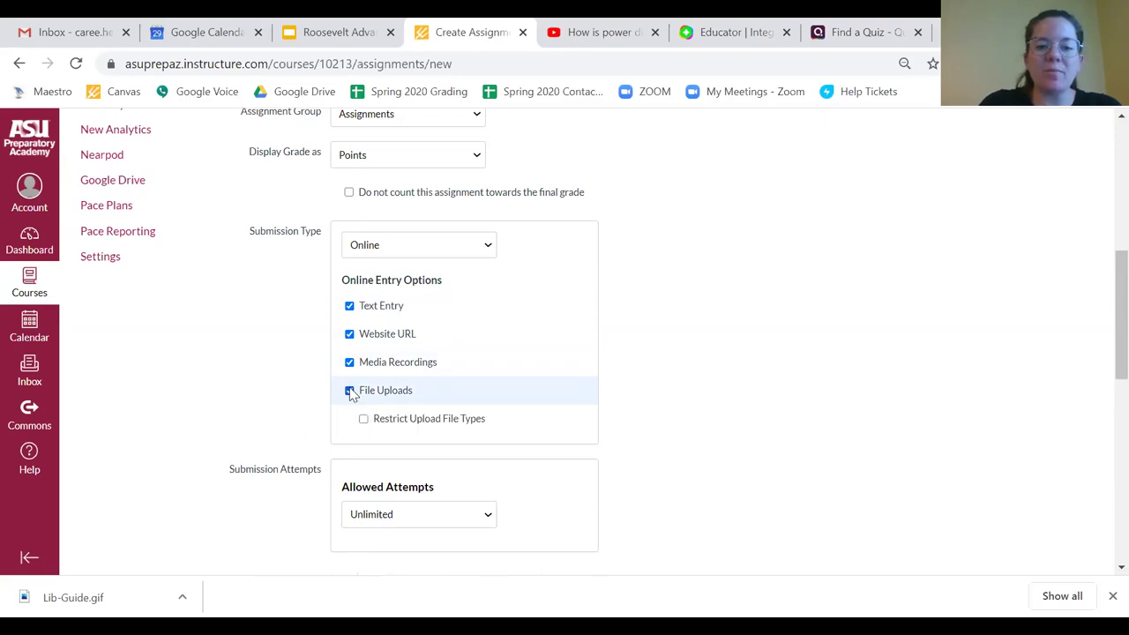
Leave Restrict Upload File Types unchecked so any file type is accepted.
scroll(508, 411, "down", 1)
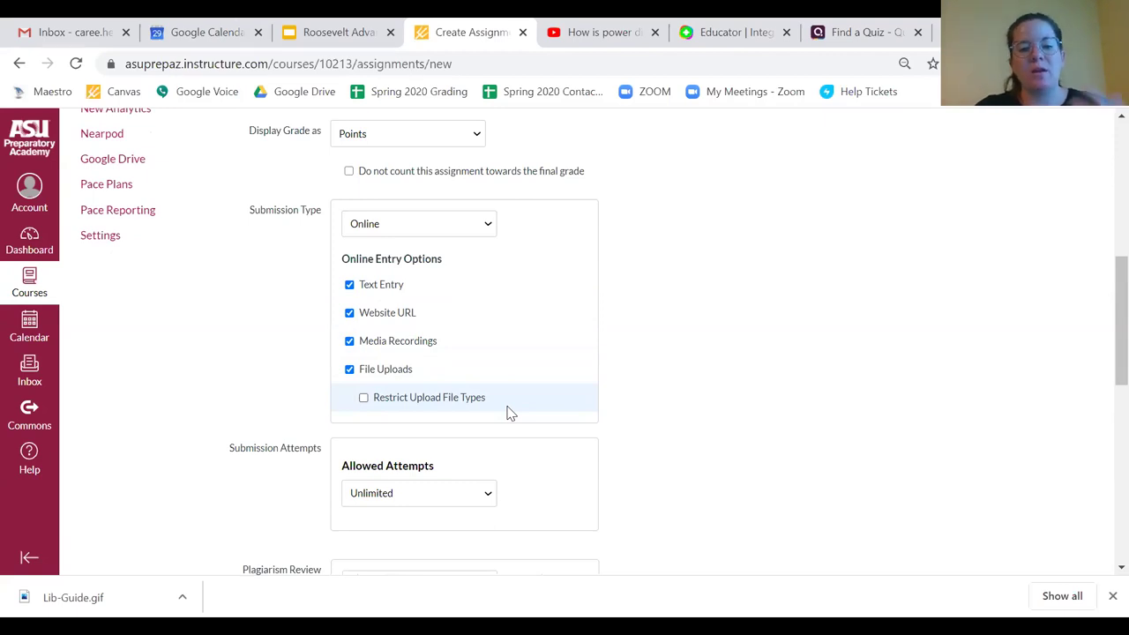
left_click(363, 398)
scroll(435, 453, "down", 1)
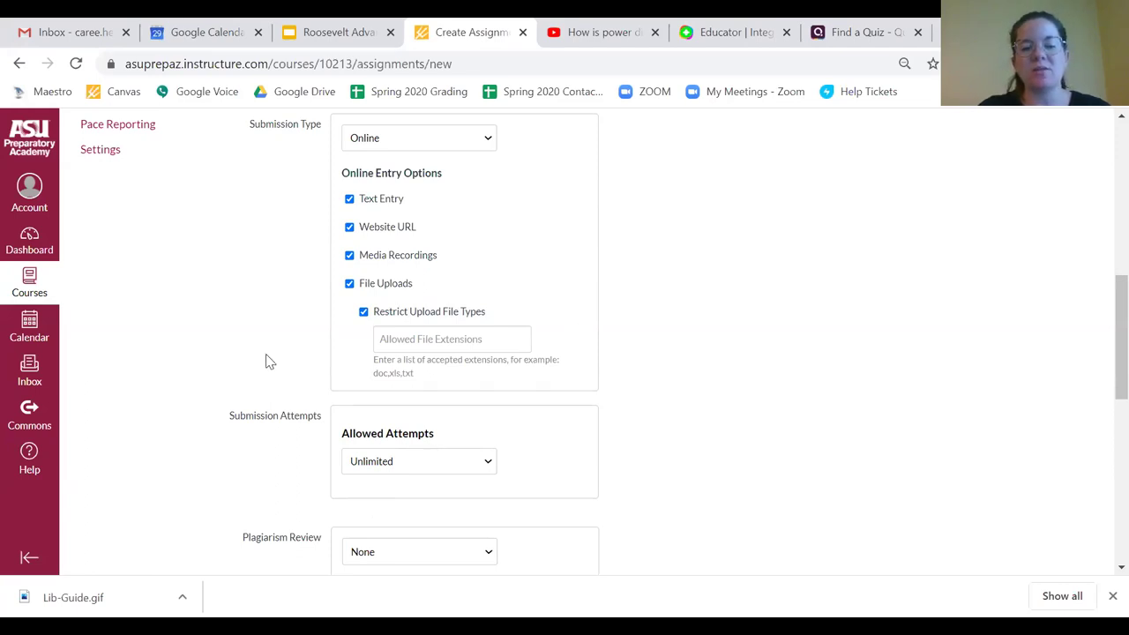
key("space")
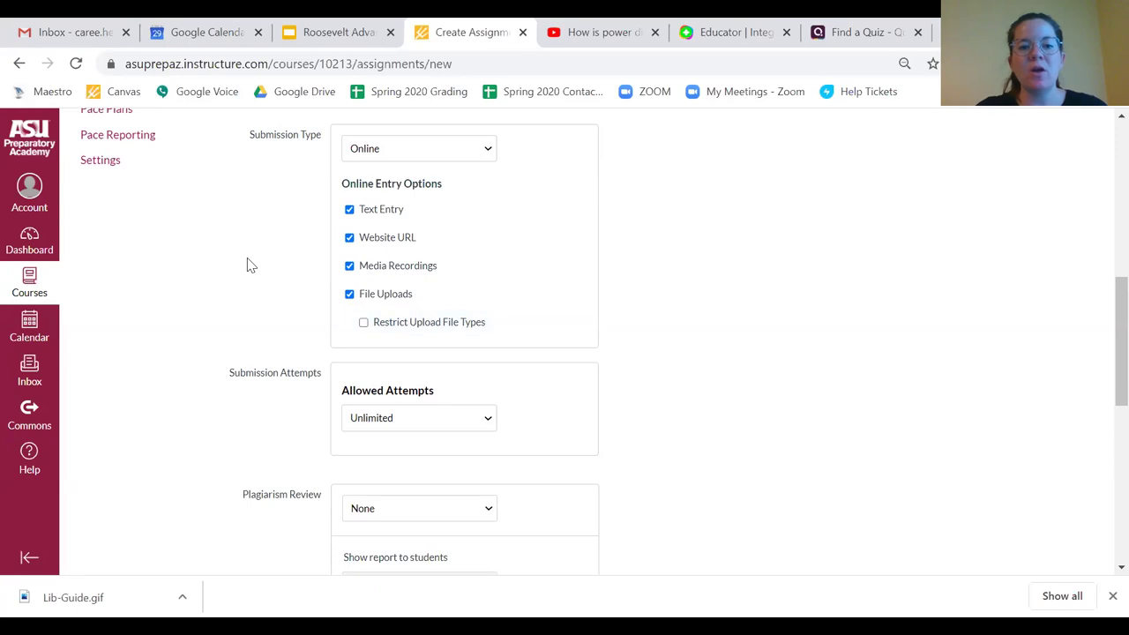
scroll(247, 262, "up", 10)
scroll(248, 259, "down", 2)
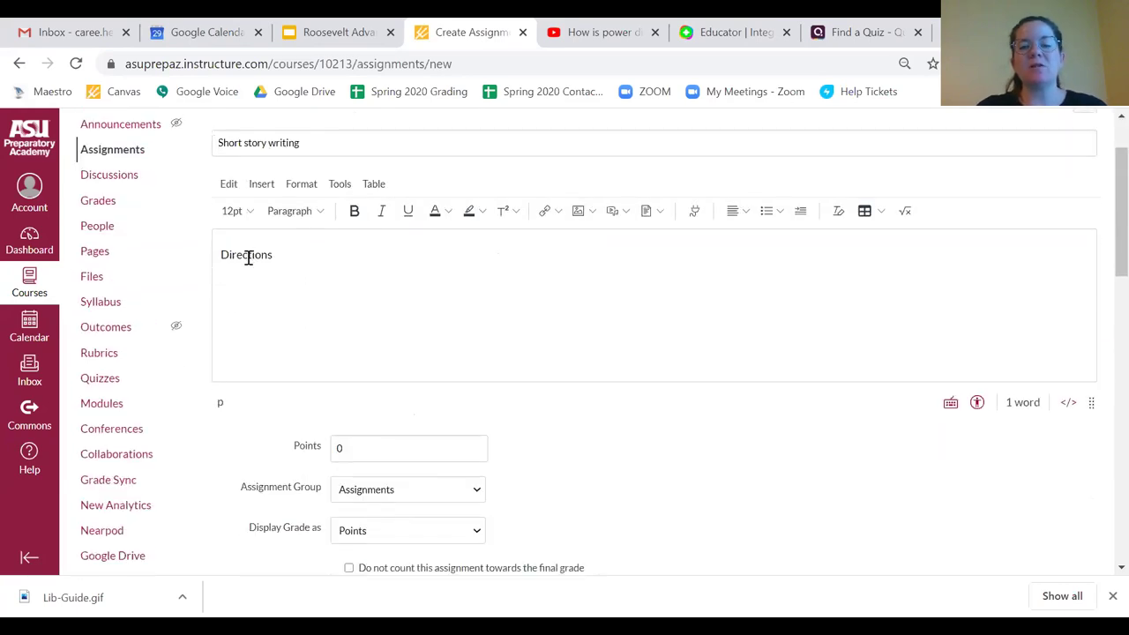
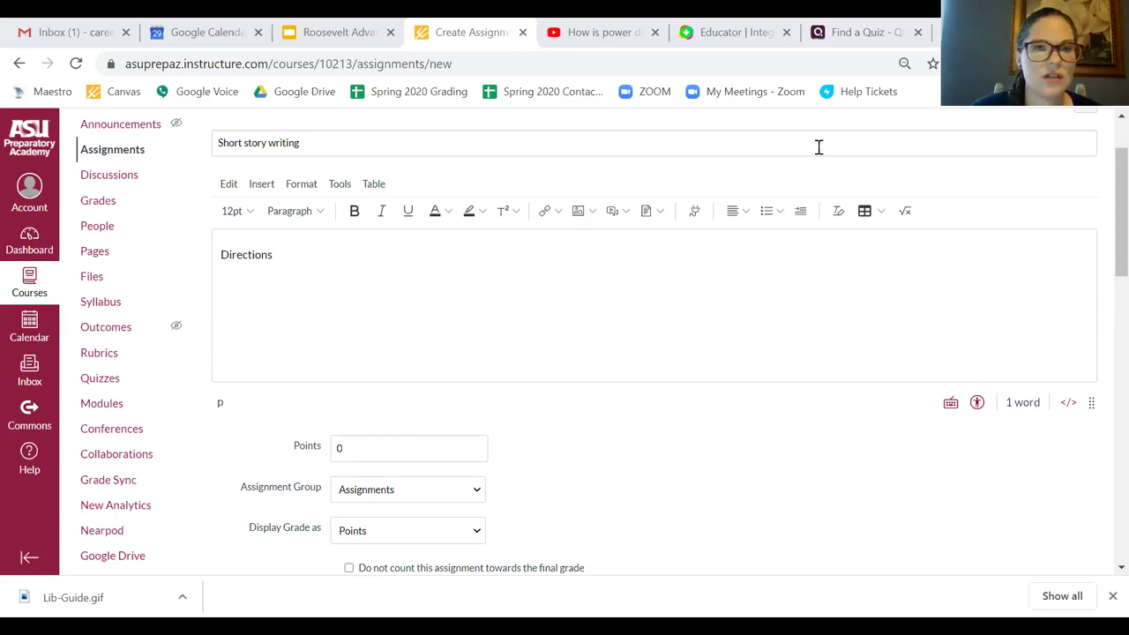
Back on the Dashboard, check the Government card's colour and move menus, then open Government (ASUPD) Demo.
left_click(42, 254)
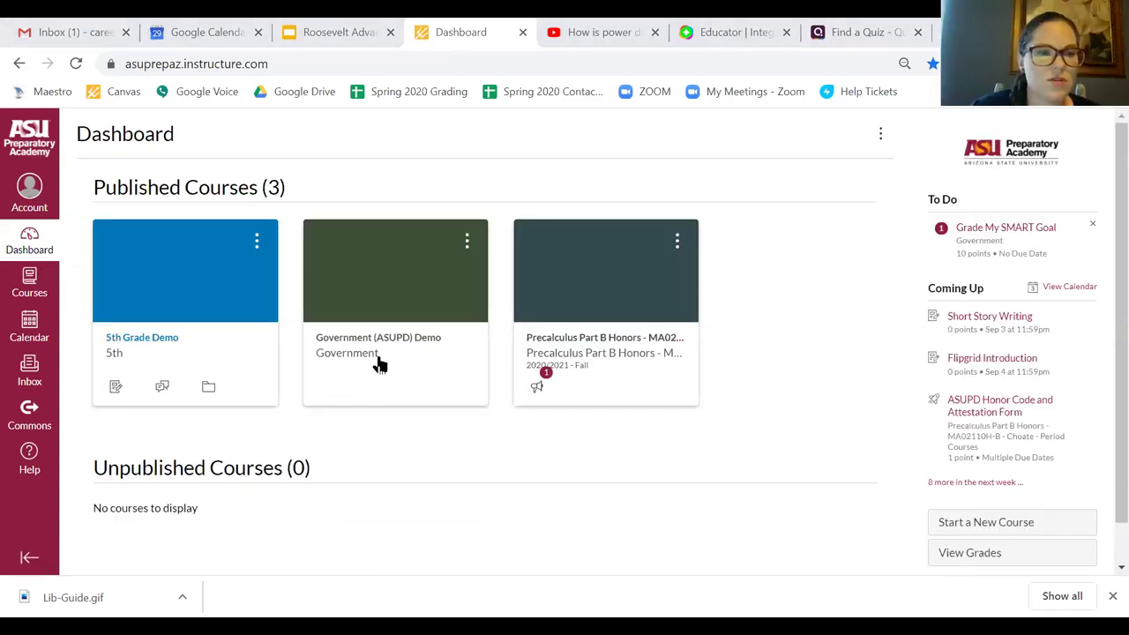
scroll(379, 364, "down", 1)
scroll(379, 365, "up", 1)
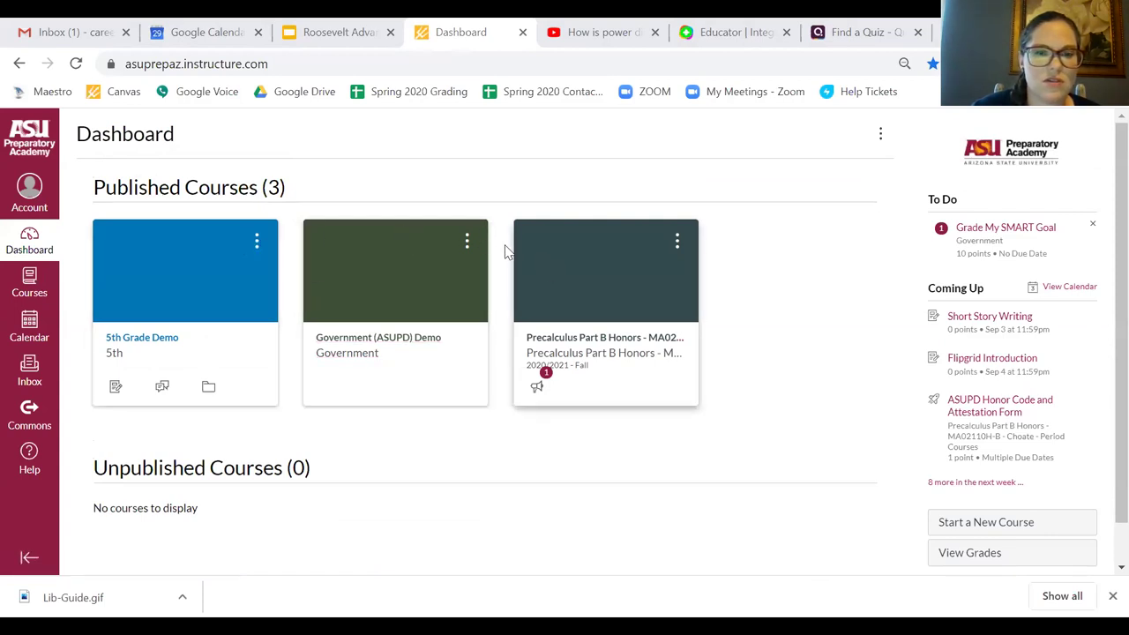
left_click(467, 241)
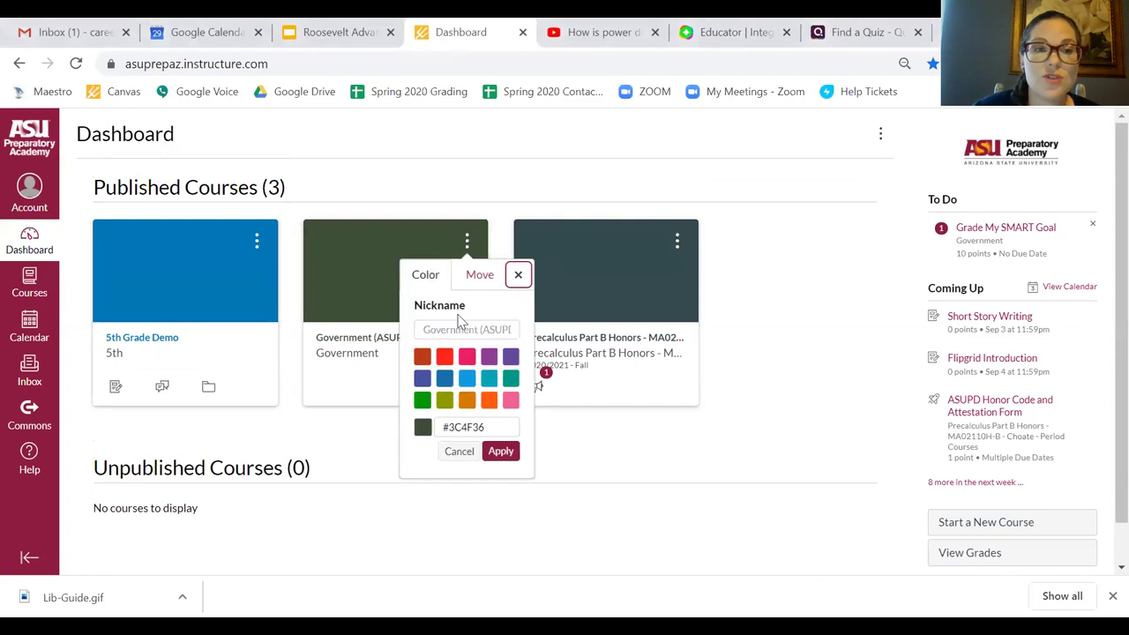
scroll(459, 322, "down", 1)
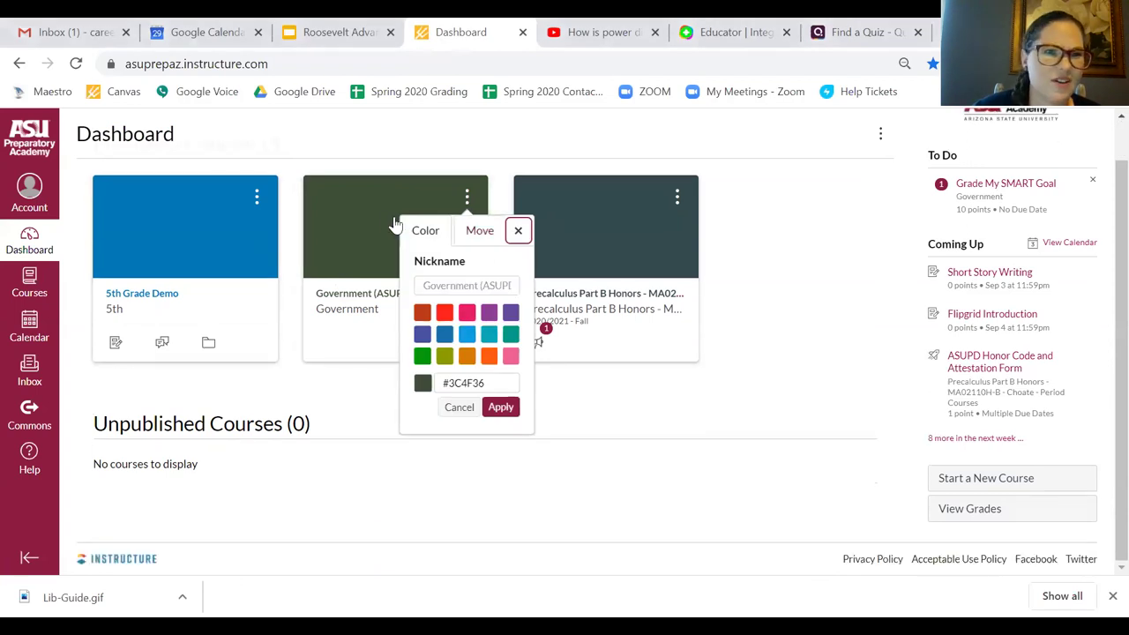
left_click(490, 230)
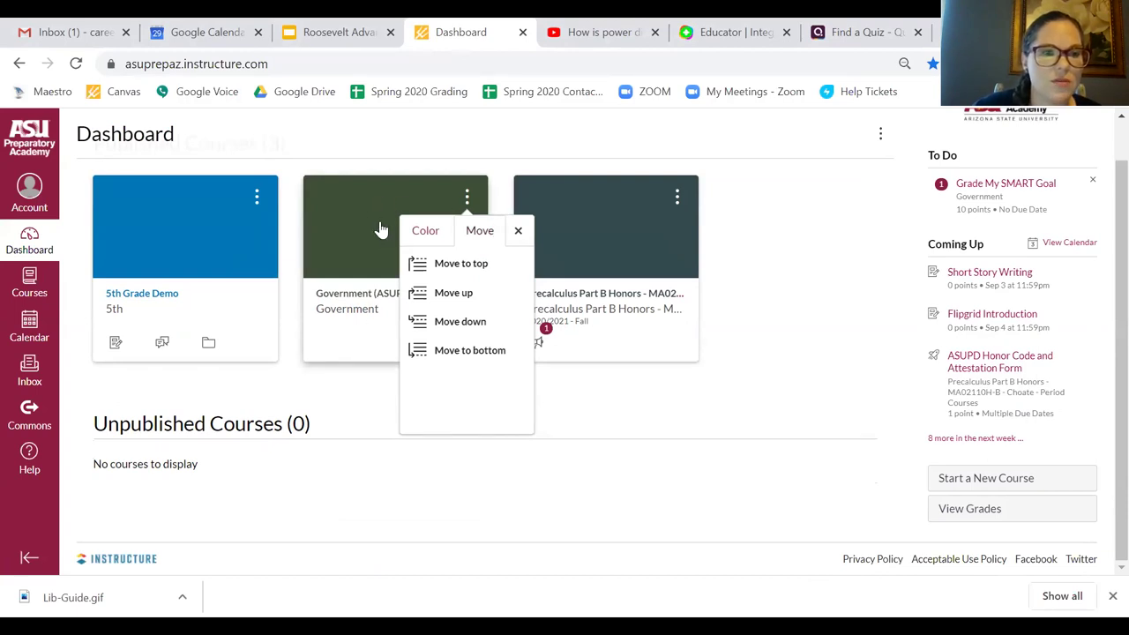
left_click(381, 230)
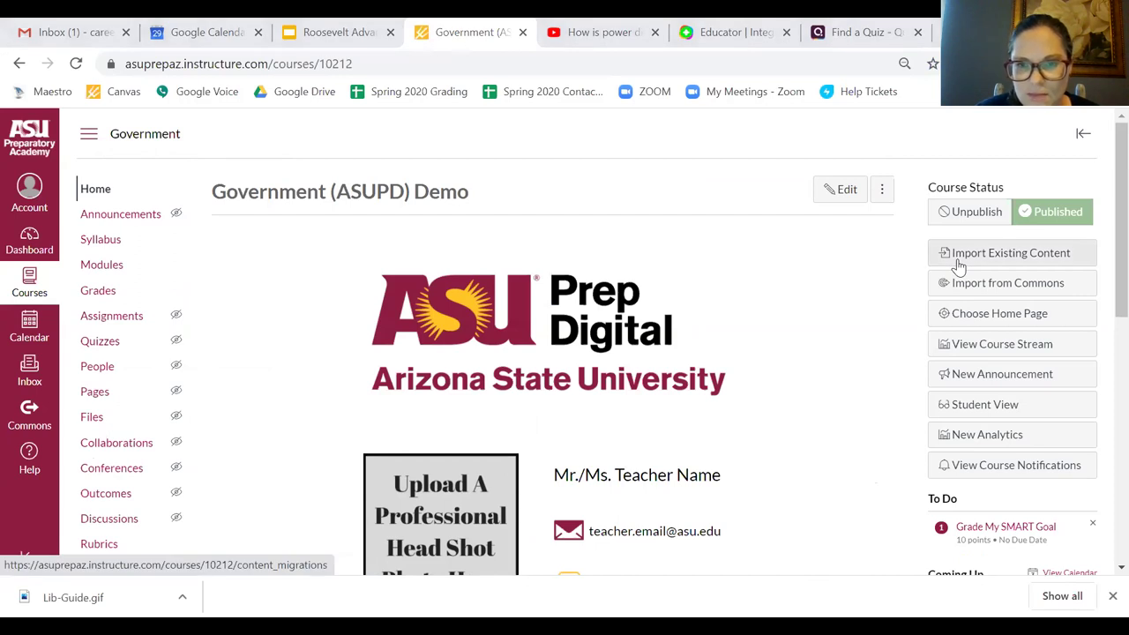
Open the Government (ASUPD) Demo course settings.
scroll(865, 345, "down", 1)
scroll(862, 343, "up", 1)
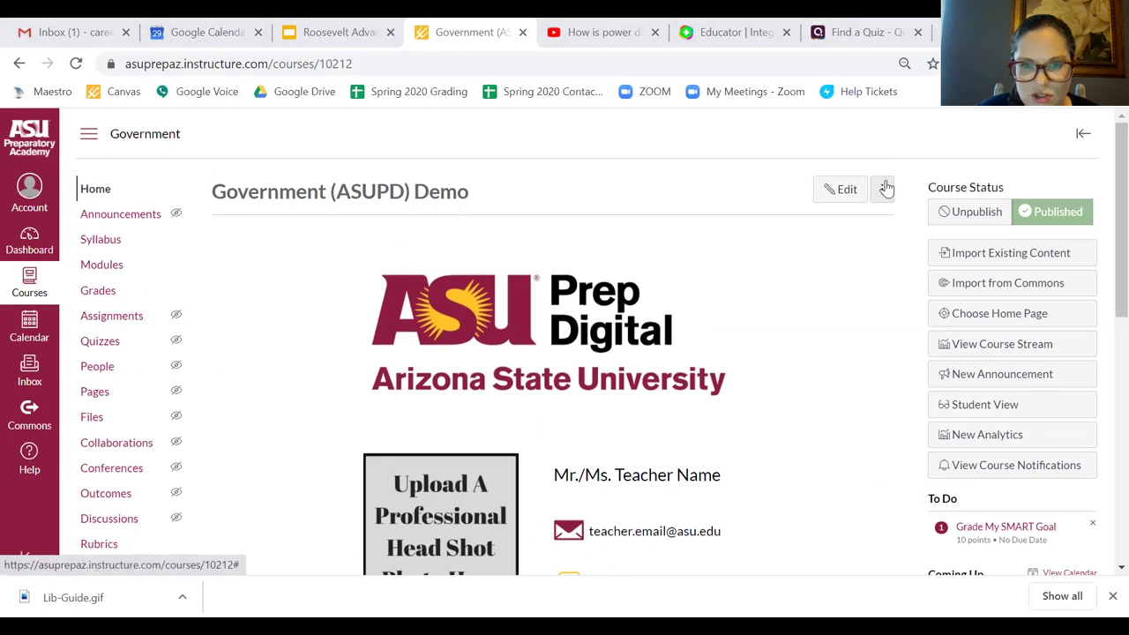
left_click(887, 189)
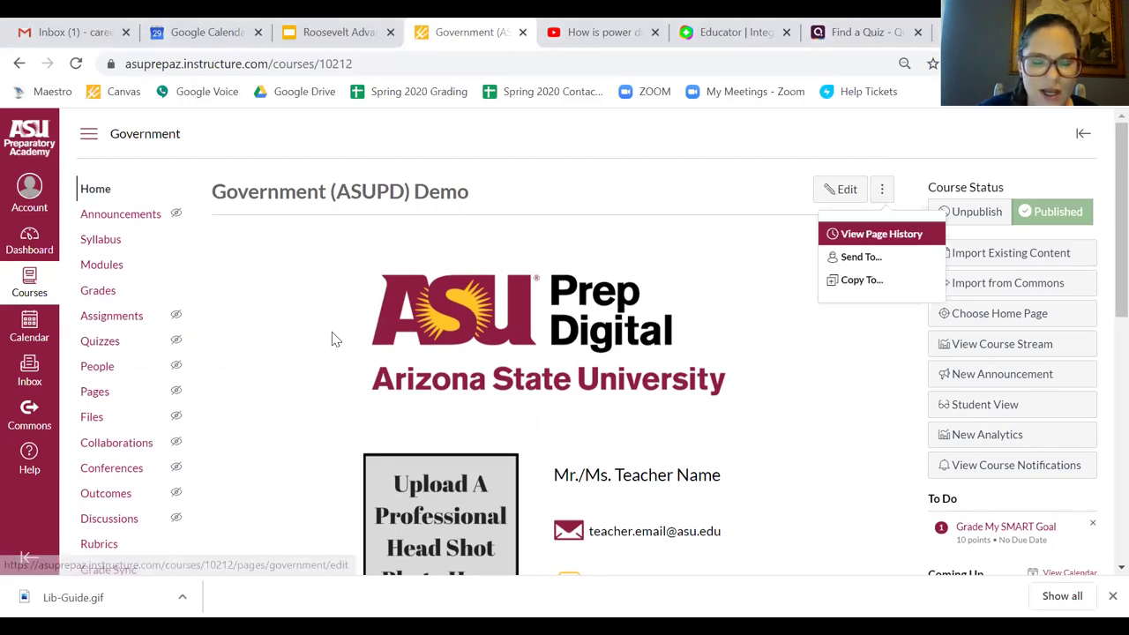
scroll(327, 323, "down", 2)
scroll(161, 393, "down", 4)
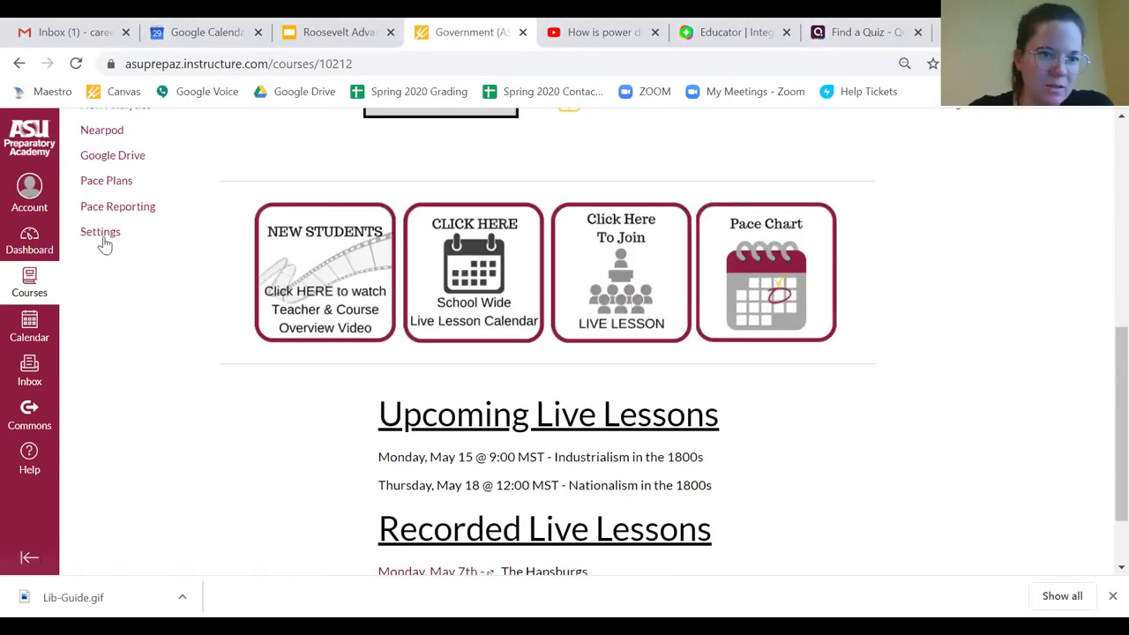
left_click(102, 236)
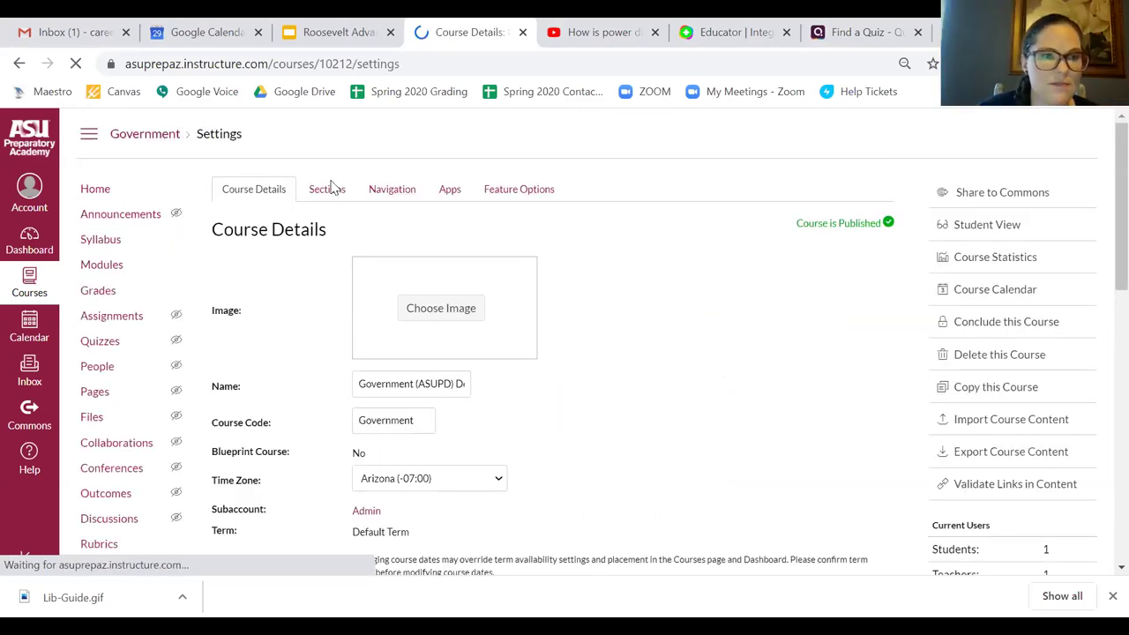
Delete the Government course and reload the Dashboard to refresh the course list.
left_click(1008, 369)
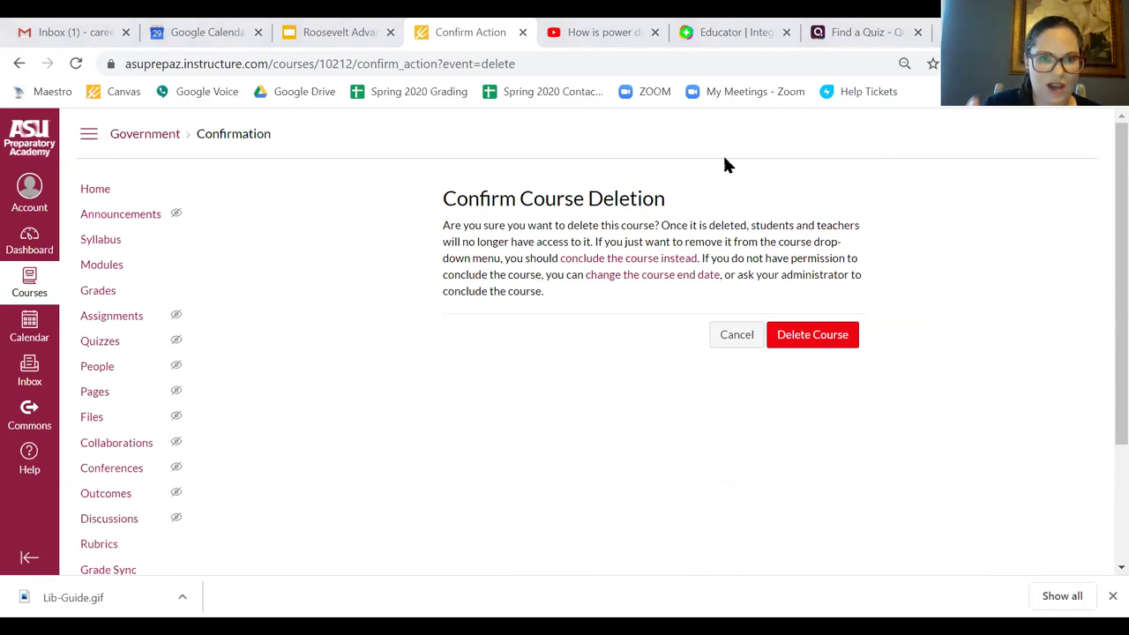
left_click(803, 336)
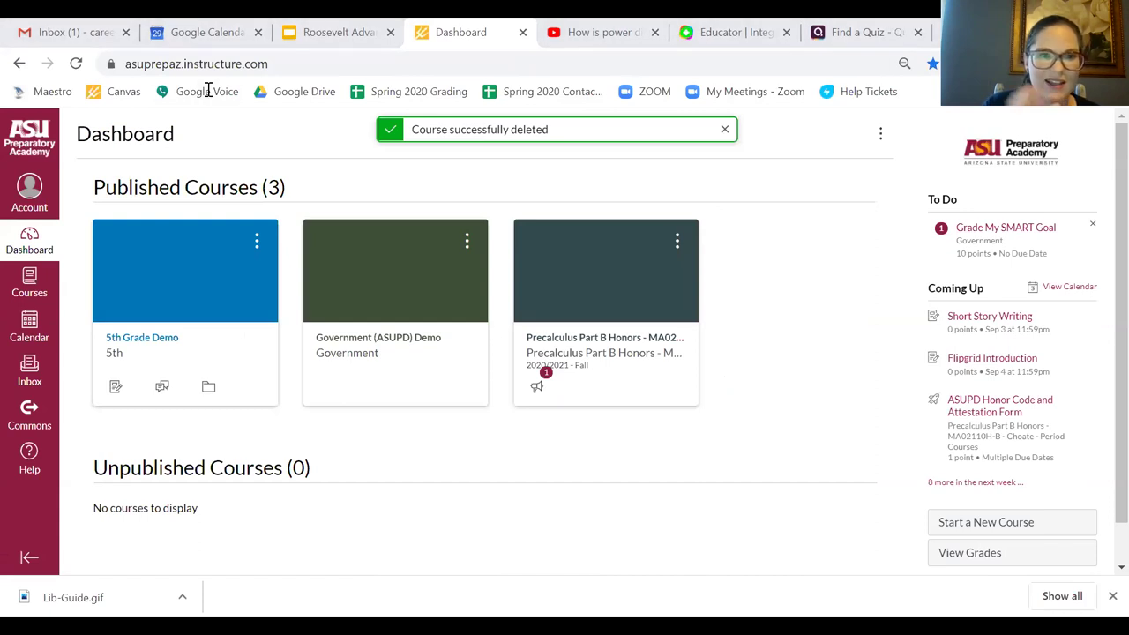
scroll(191, 71, "down", 1)
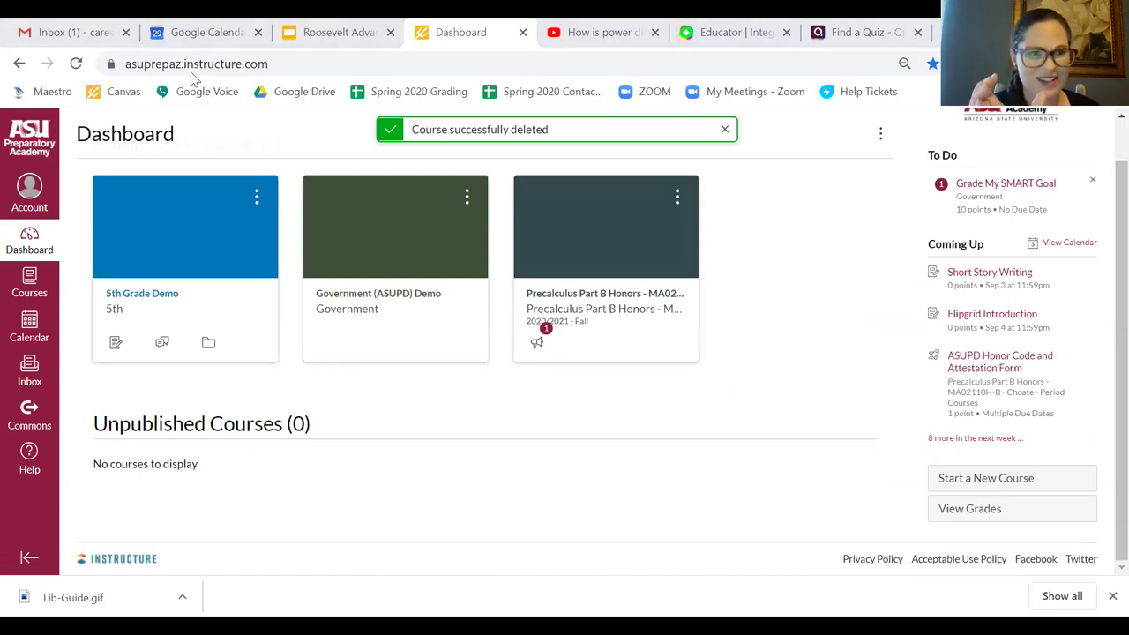
left_click(77, 65)
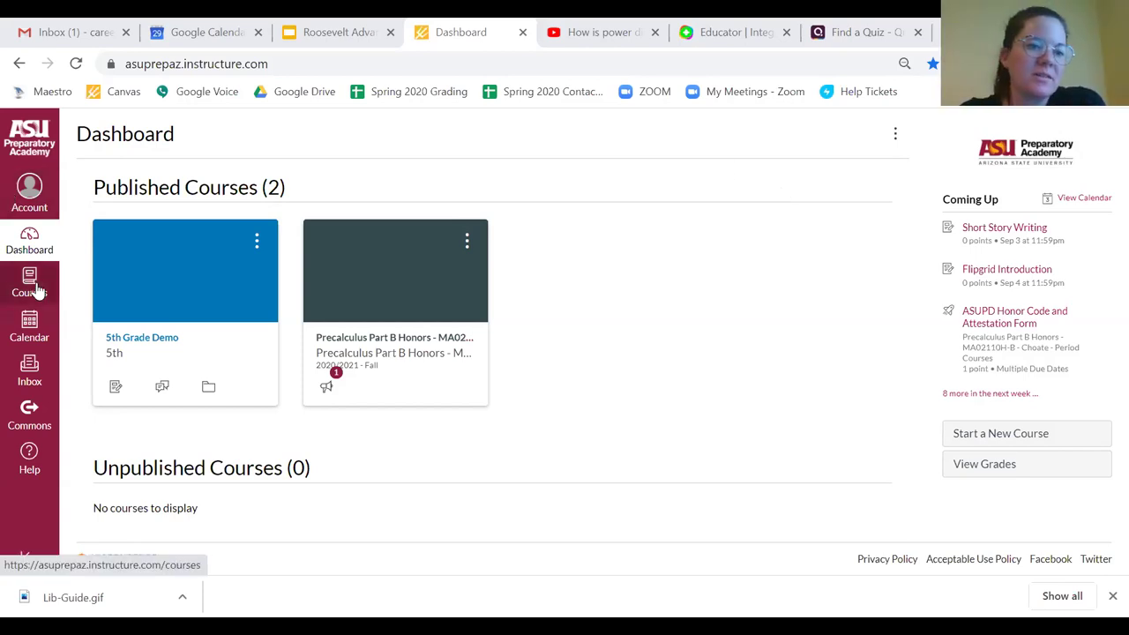
Browse the All Courses list and open 5th Grade Demo.
left_click(29, 287)
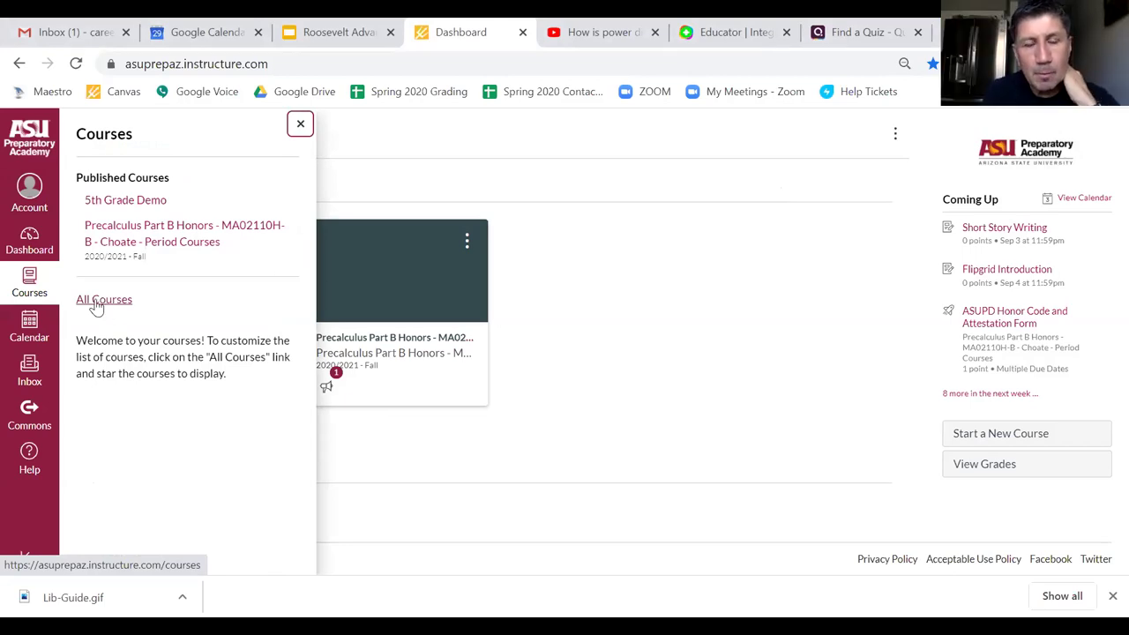
left_click(97, 304)
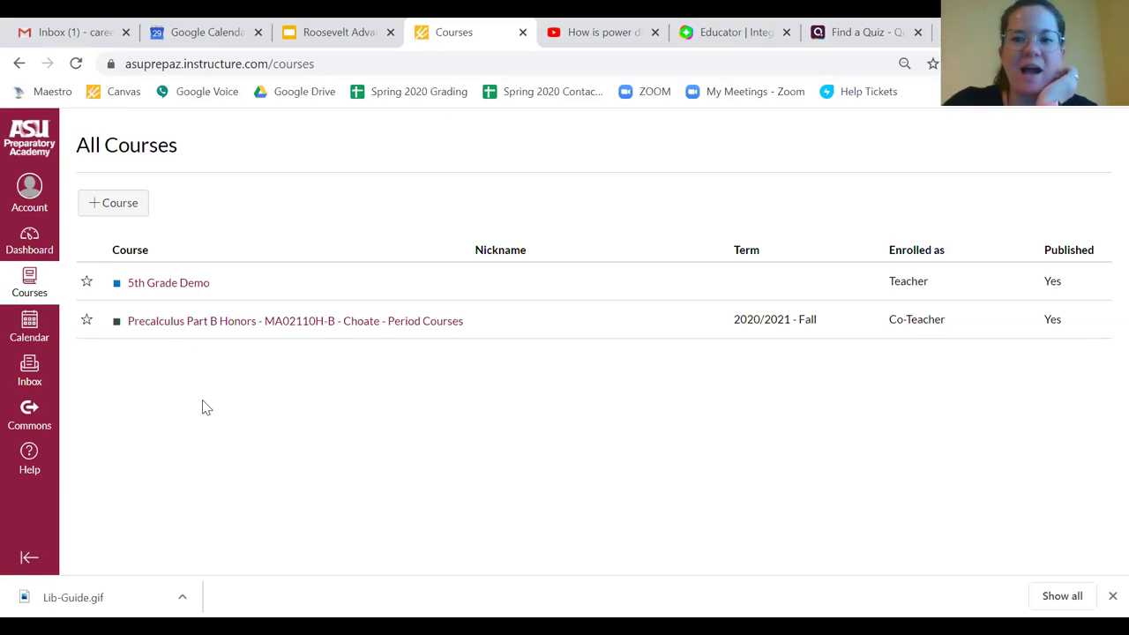
left_click(24, 289)
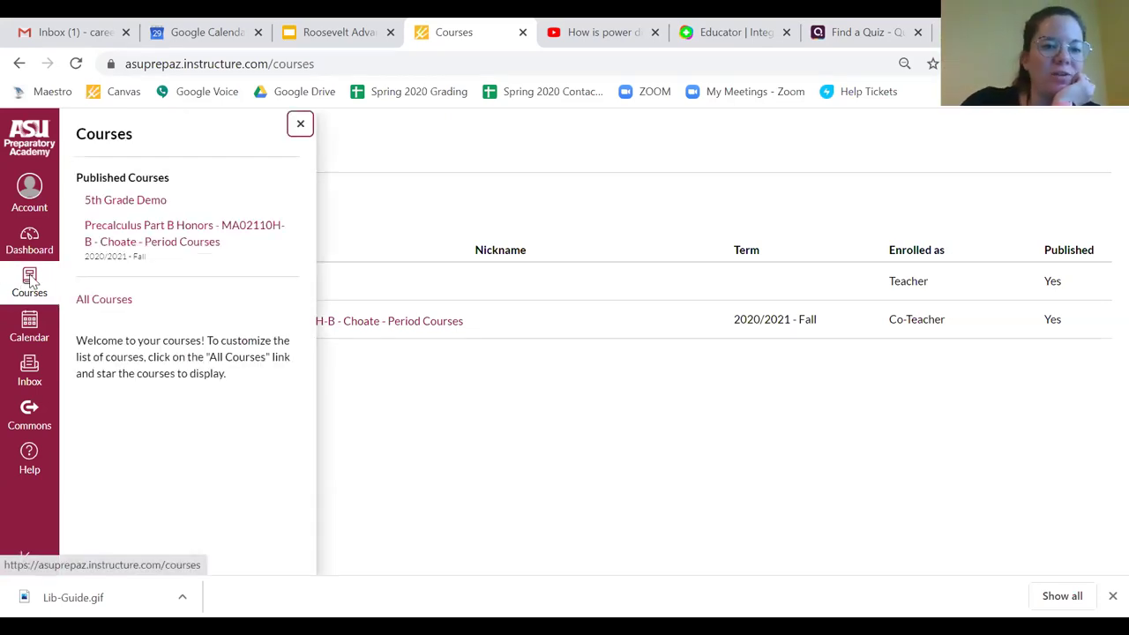
left_click(104, 300)
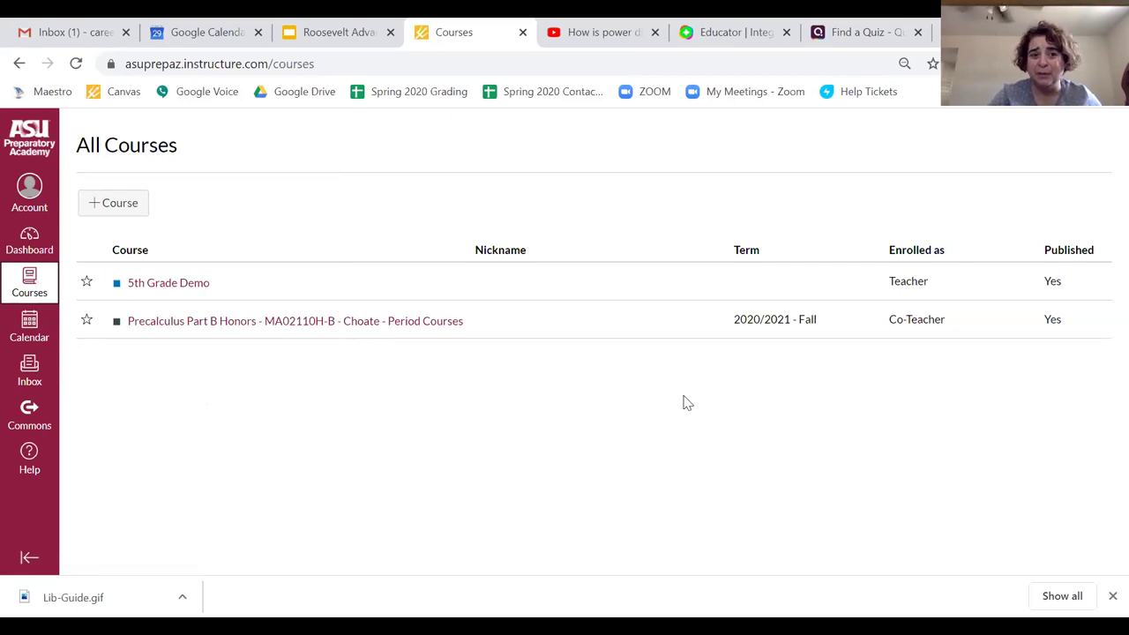
left_click(201, 286)
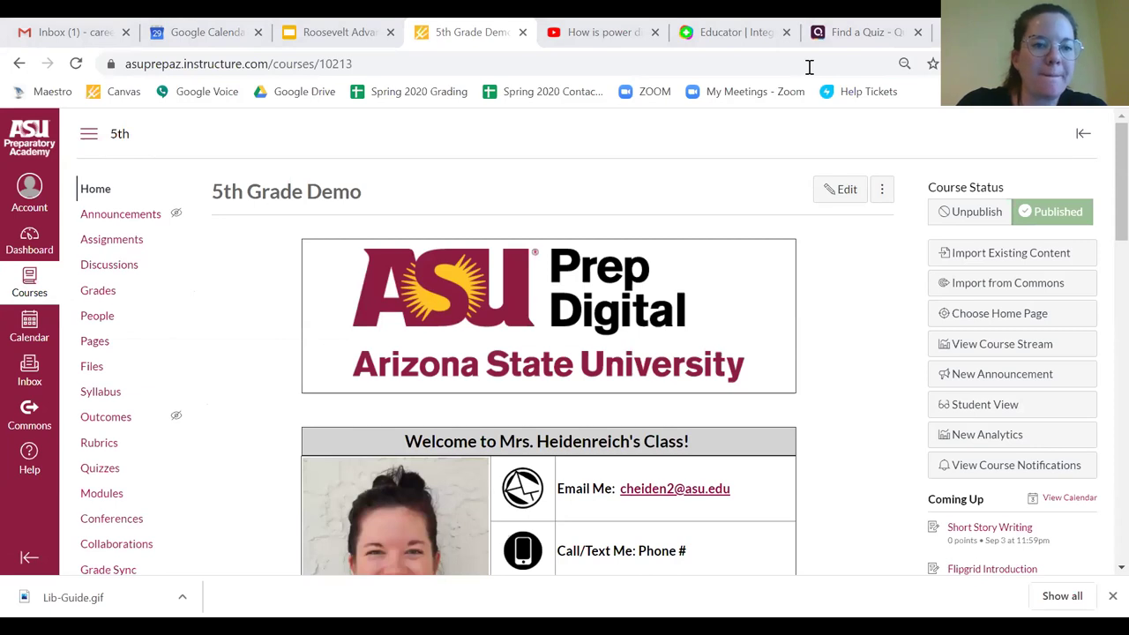
Star 5th Grade Demo as a favourite in All Courses, then return to the Dashboard.
left_click(29, 282)
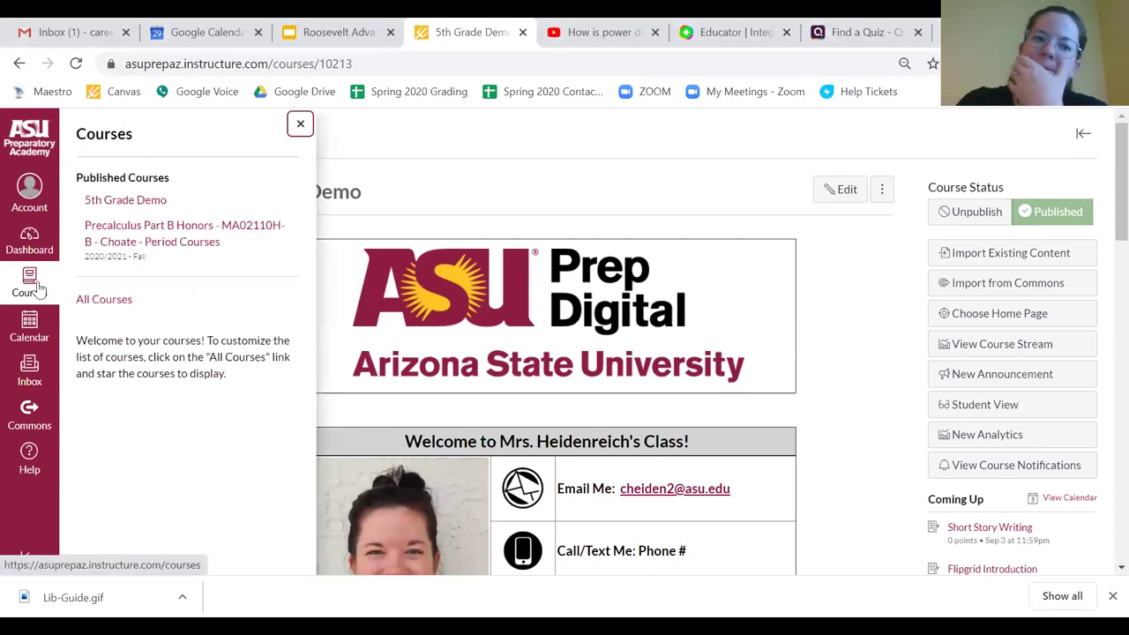
left_click(128, 302)
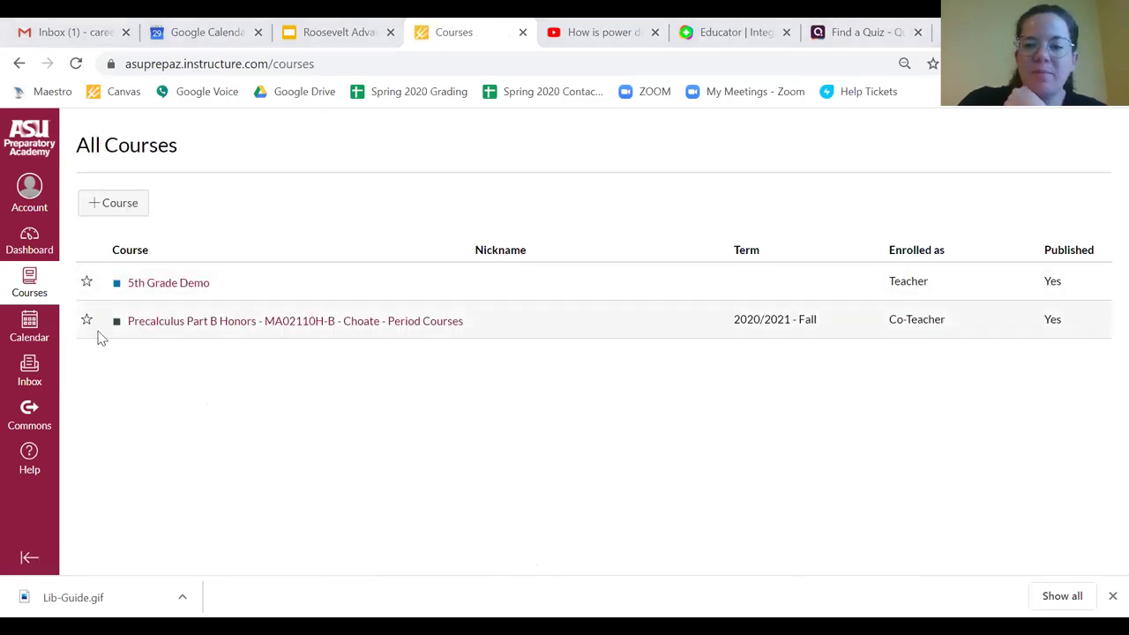
left_click(87, 281)
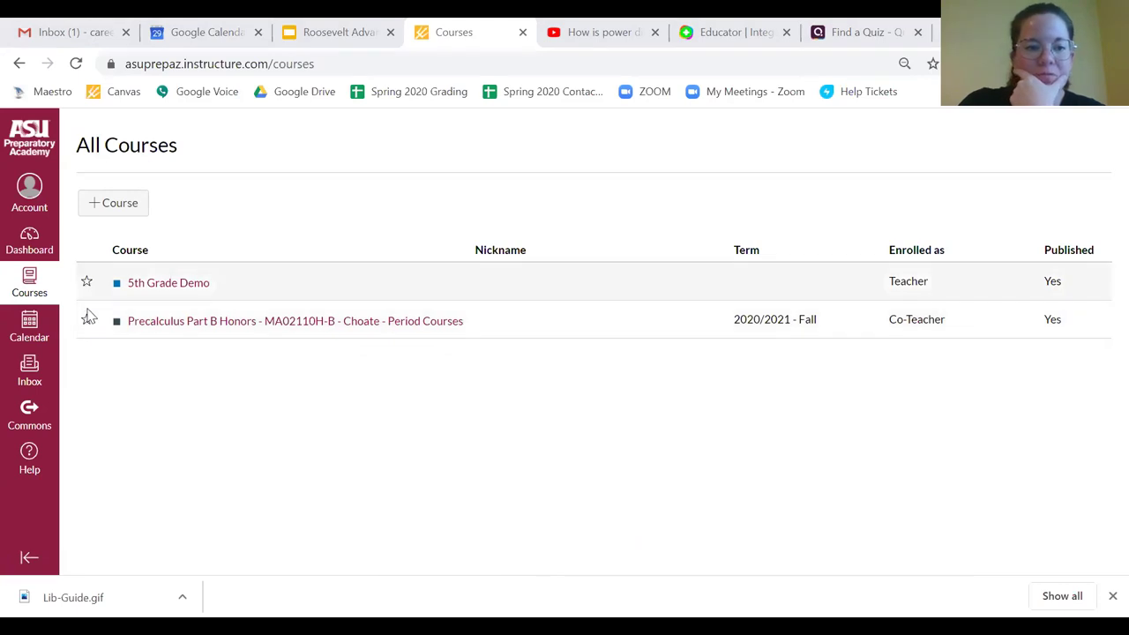
left_click(37, 238)
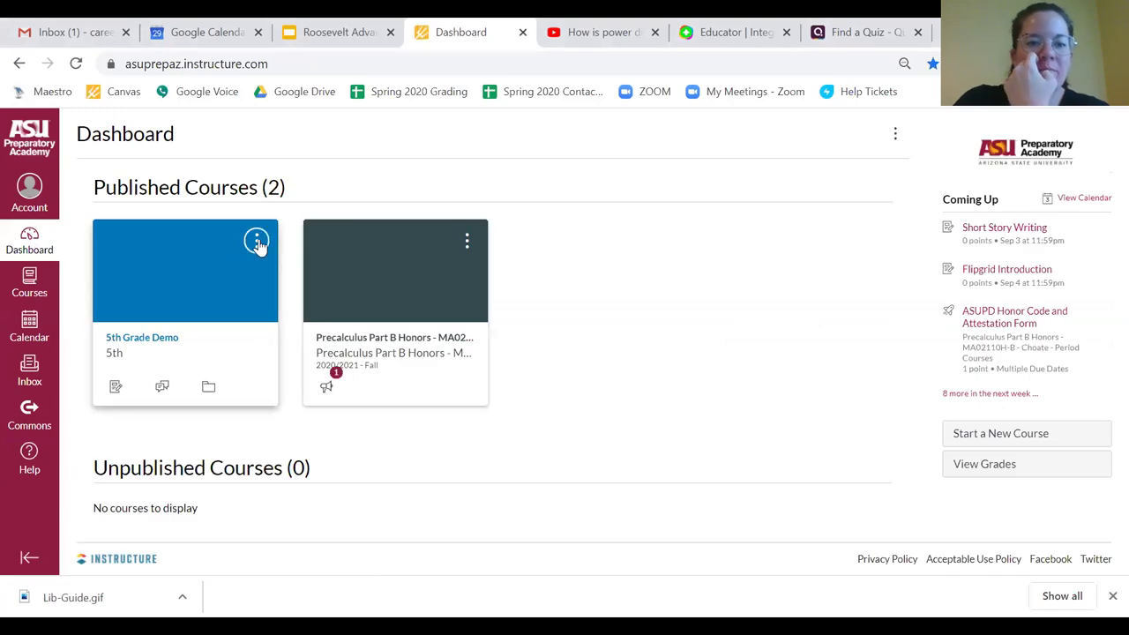
Look at the 5th Grade Demo card's colour options without changes, then open the course.
left_click(257, 241)
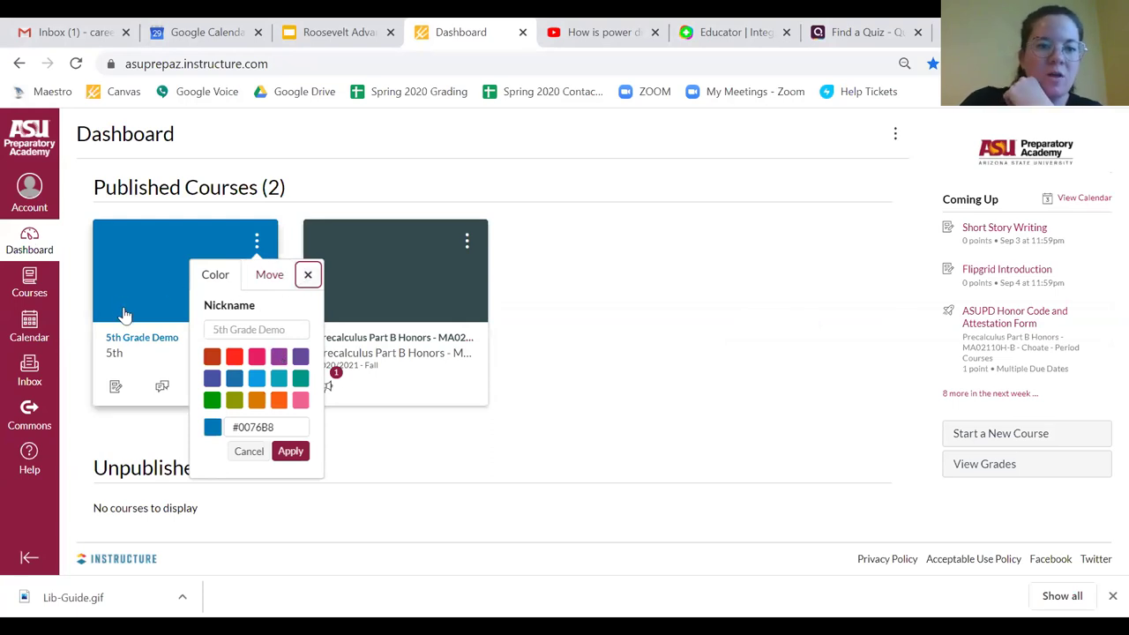
left_click(308, 275)
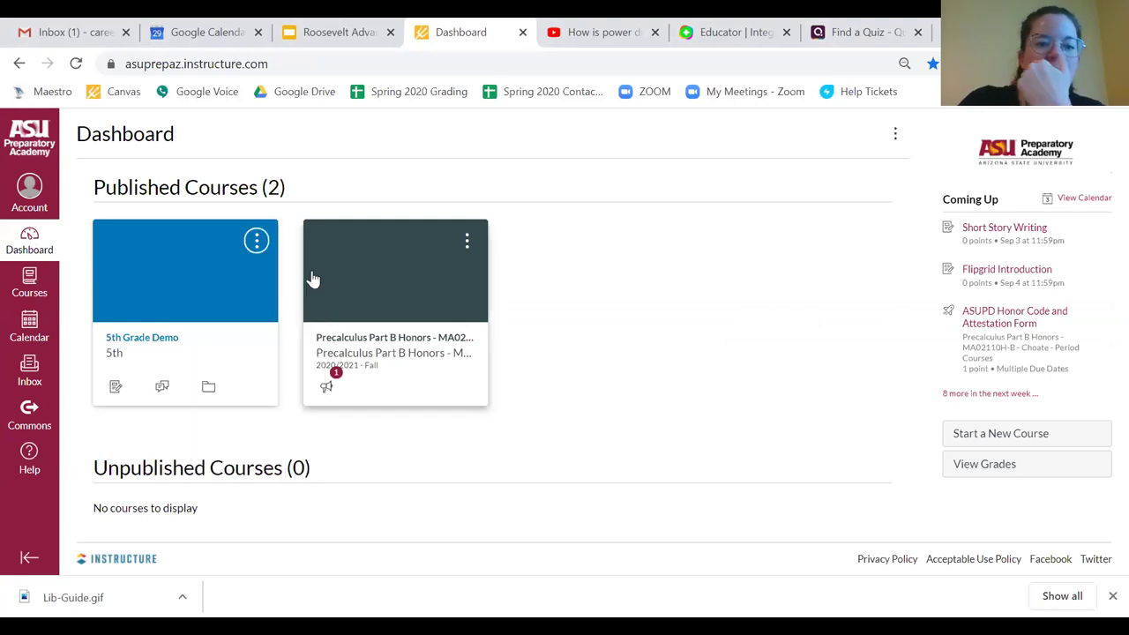
left_click(151, 341)
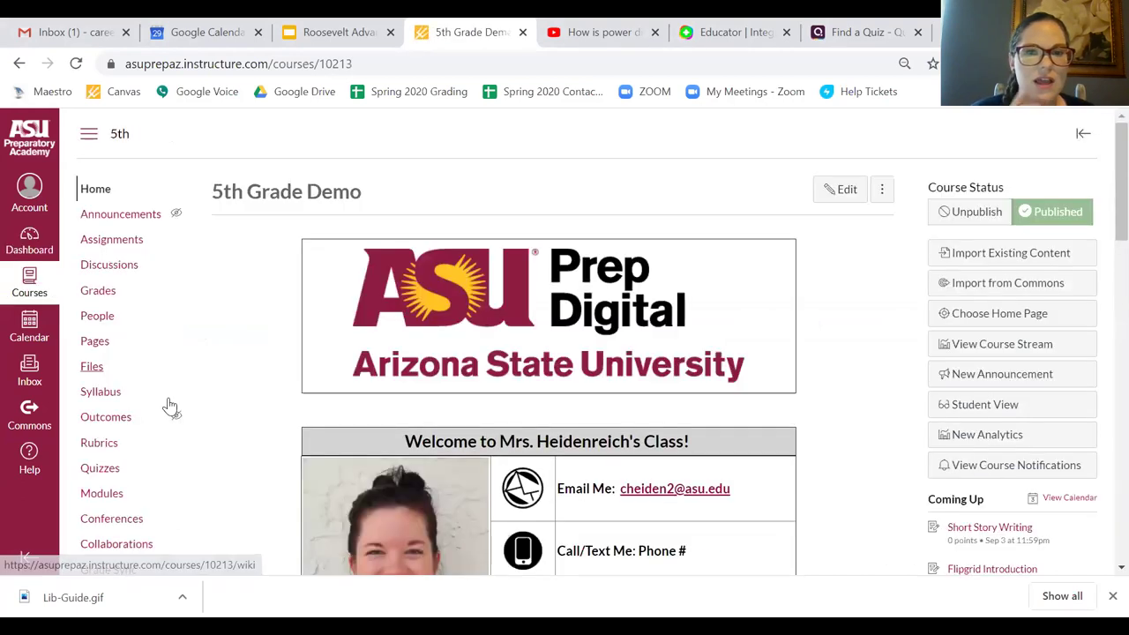
Leave the home page editor, dismiss the auto-saved content prompt, and show Course Details settings.
scroll(168, 373, "down", 2)
scroll(169, 373, "up", 3)
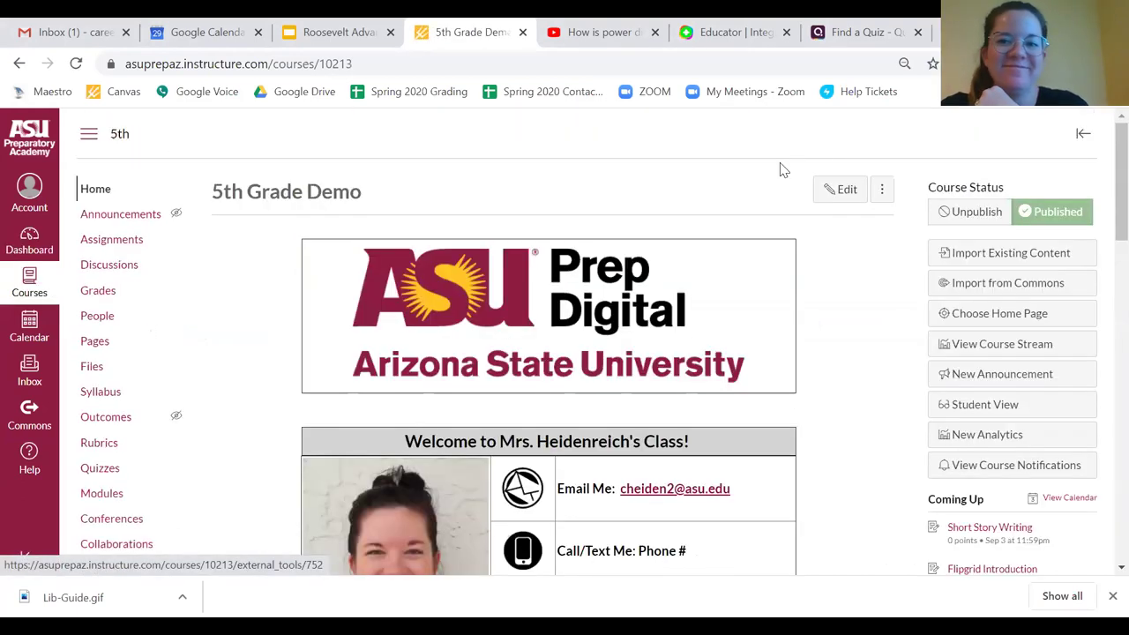
left_click(839, 188)
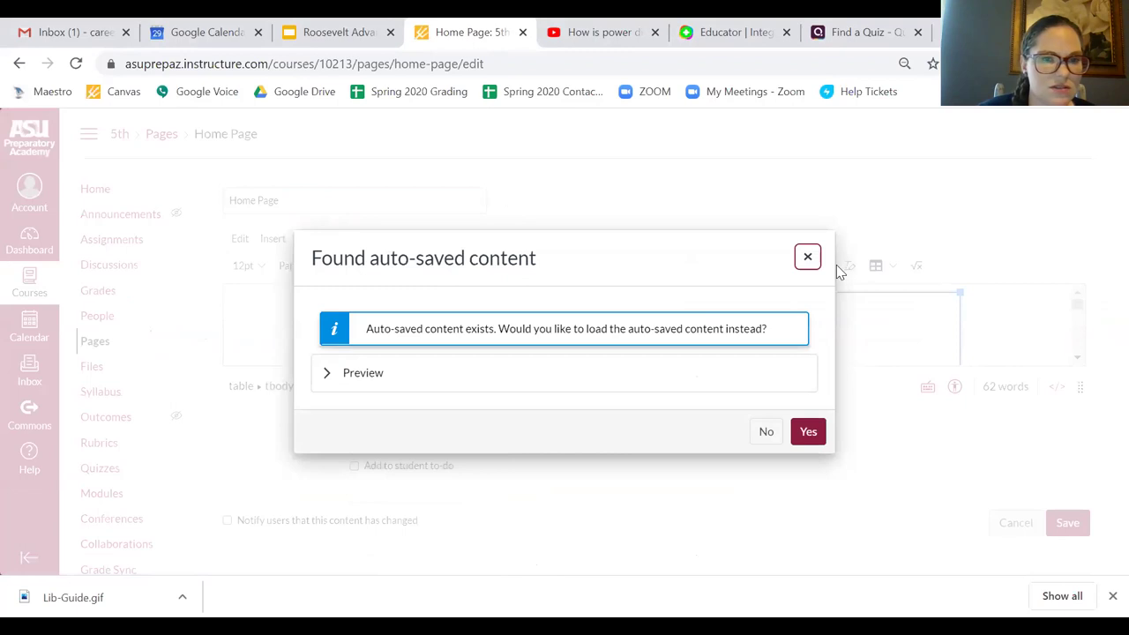
left_click(809, 258)
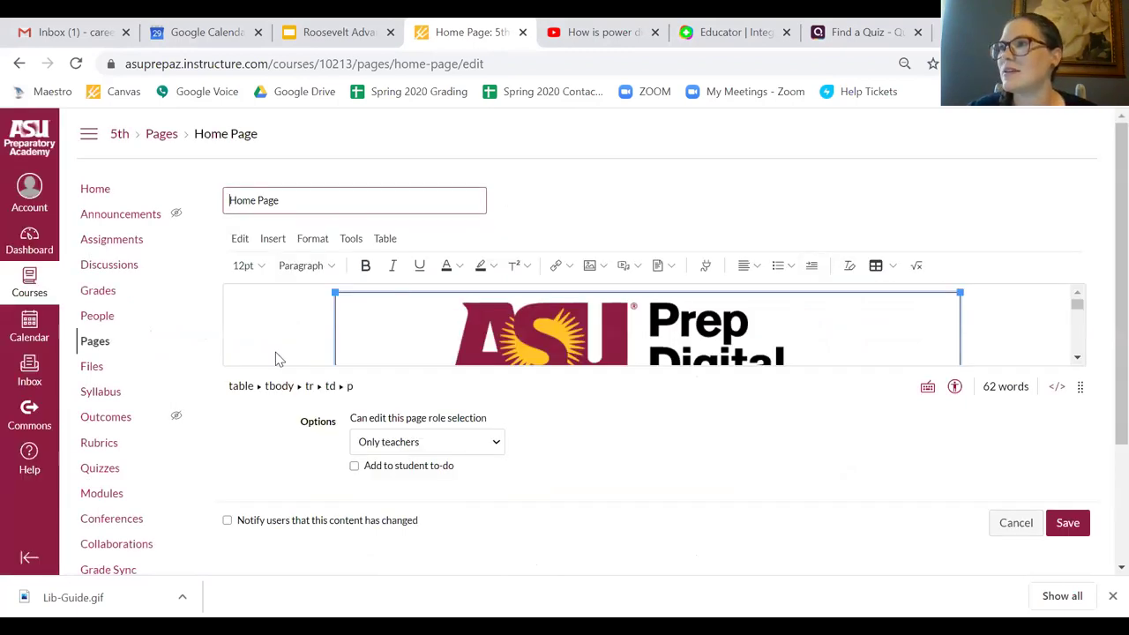
scroll(276, 358, "down", 2)
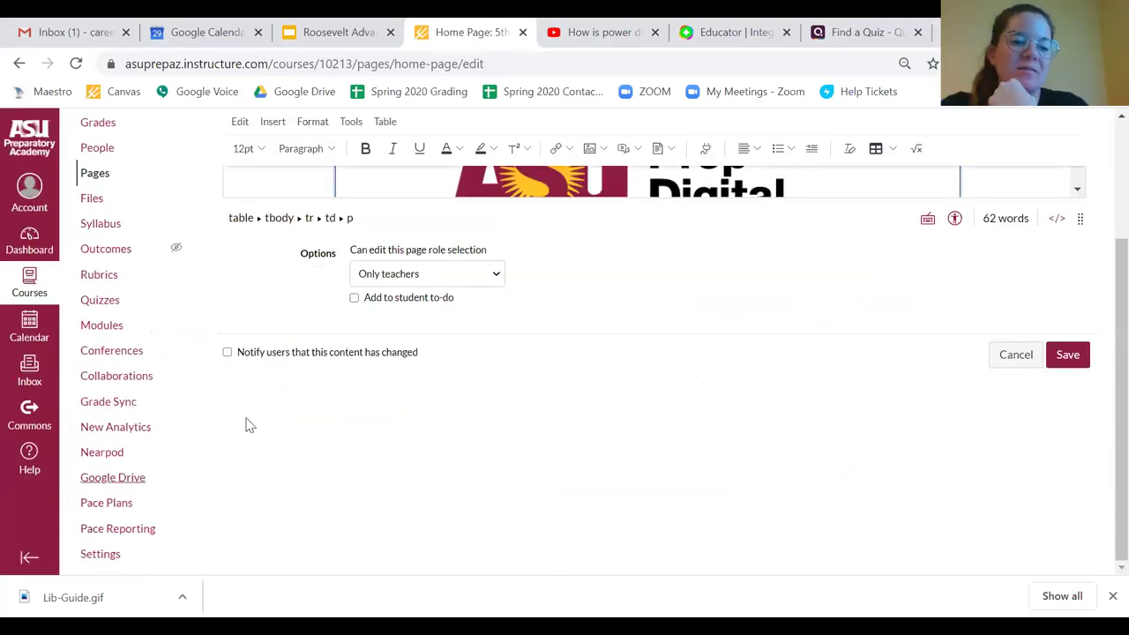
key("Return")
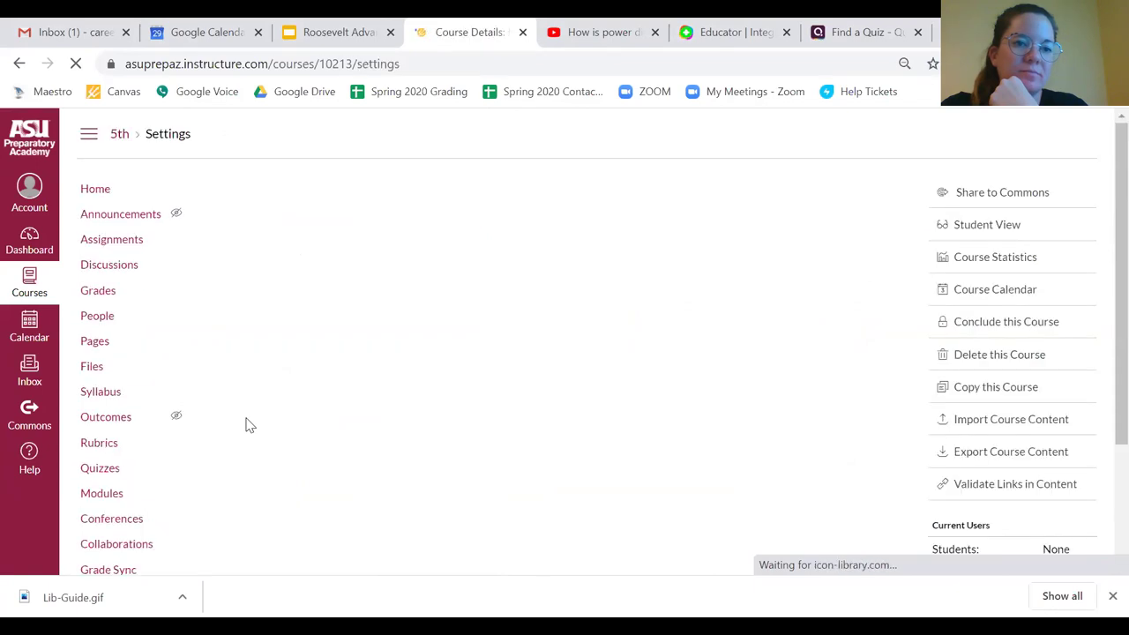
left_click(275, 185)
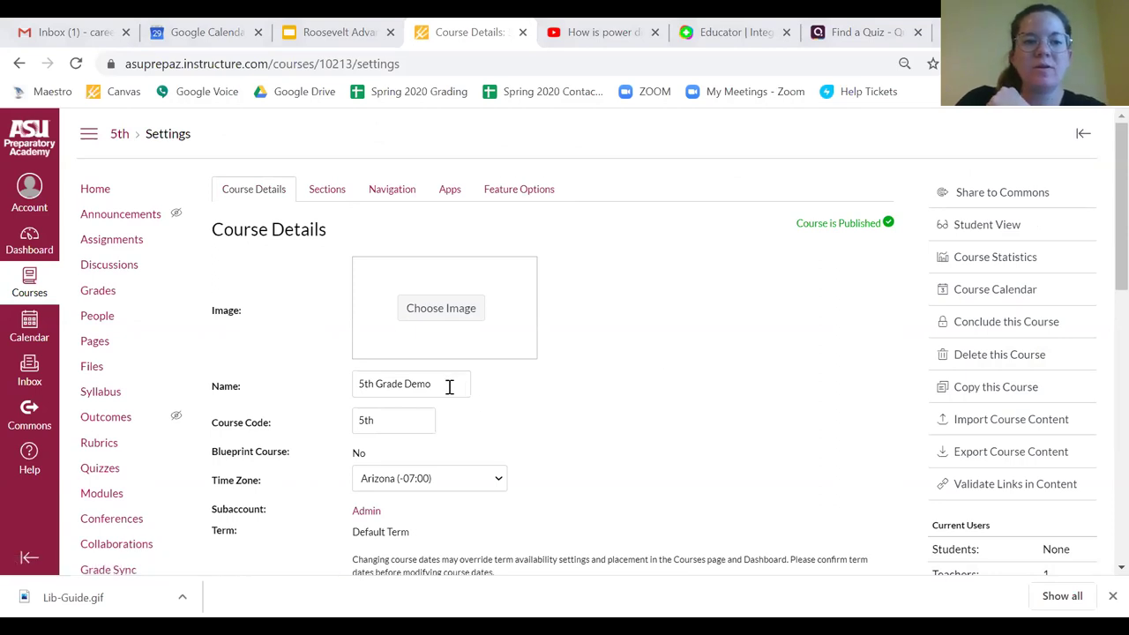
Replace the name 5th Grade Demo with 'Awesome 5th Grade' in the Name field.
scroll(199, 381, "down", 3)
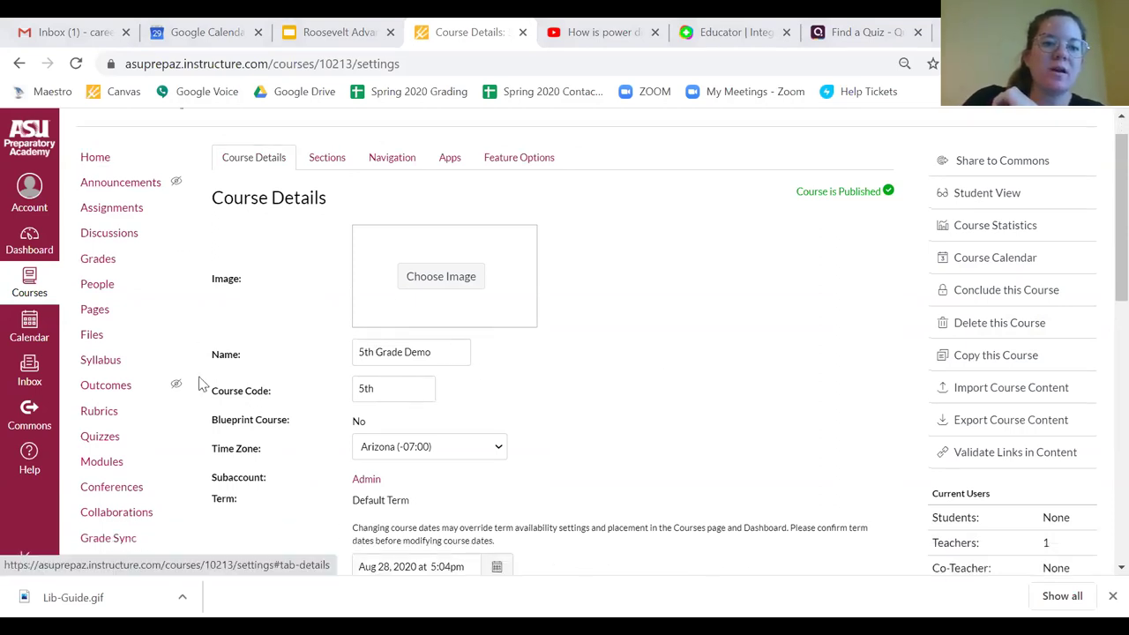
scroll(199, 383, "down", 1)
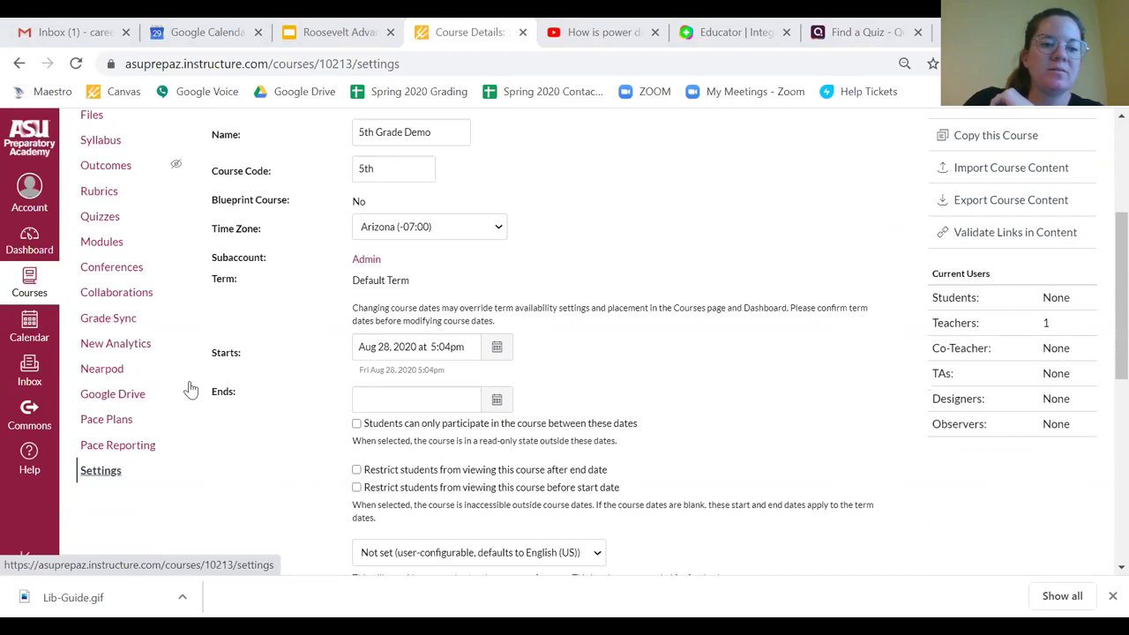
scroll(196, 384, "up", 3)
scroll(196, 384, "up", 1)
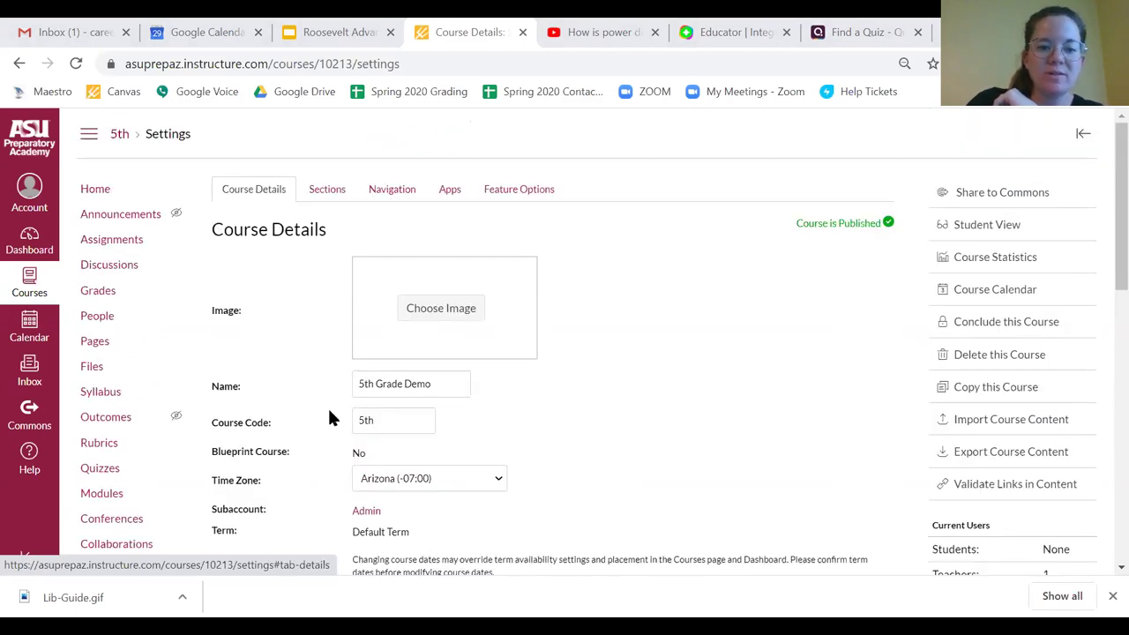
triple_click(459, 388)
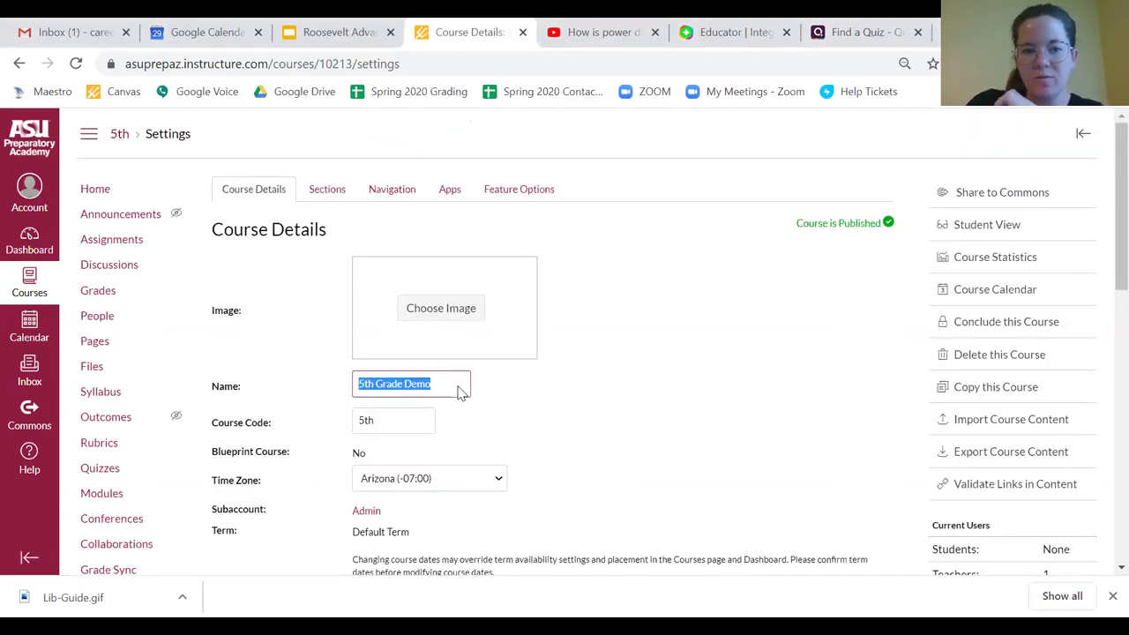
type("Awe")
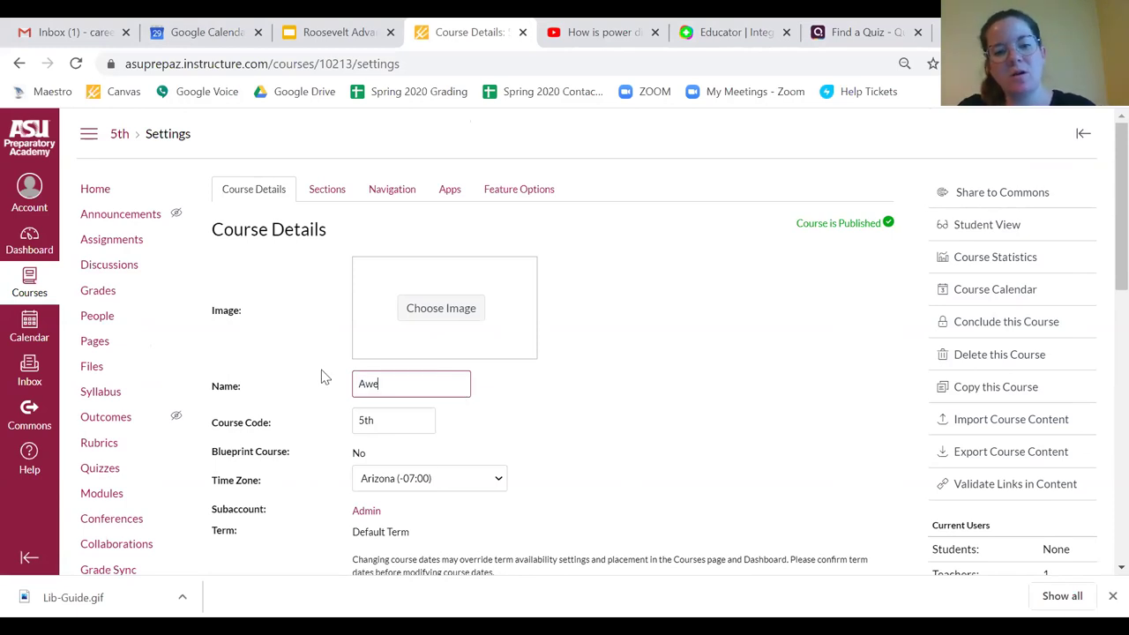
type("some 5t")
key("BackSpace")
key("BackSpace")
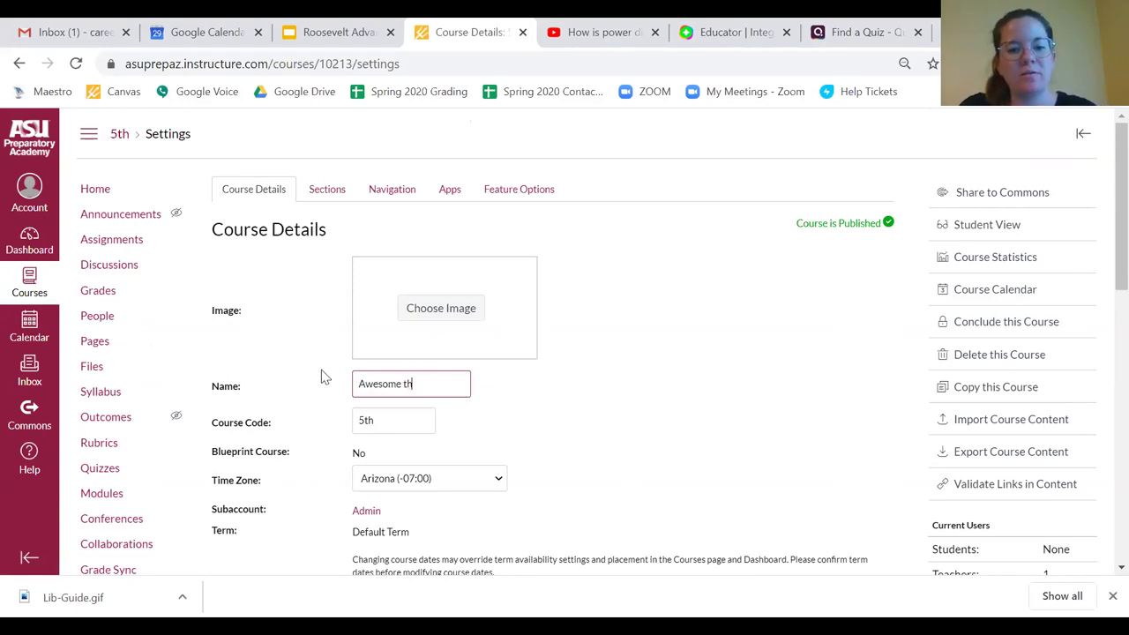
type("5h")
key("BackSpace")
type("th Grade")
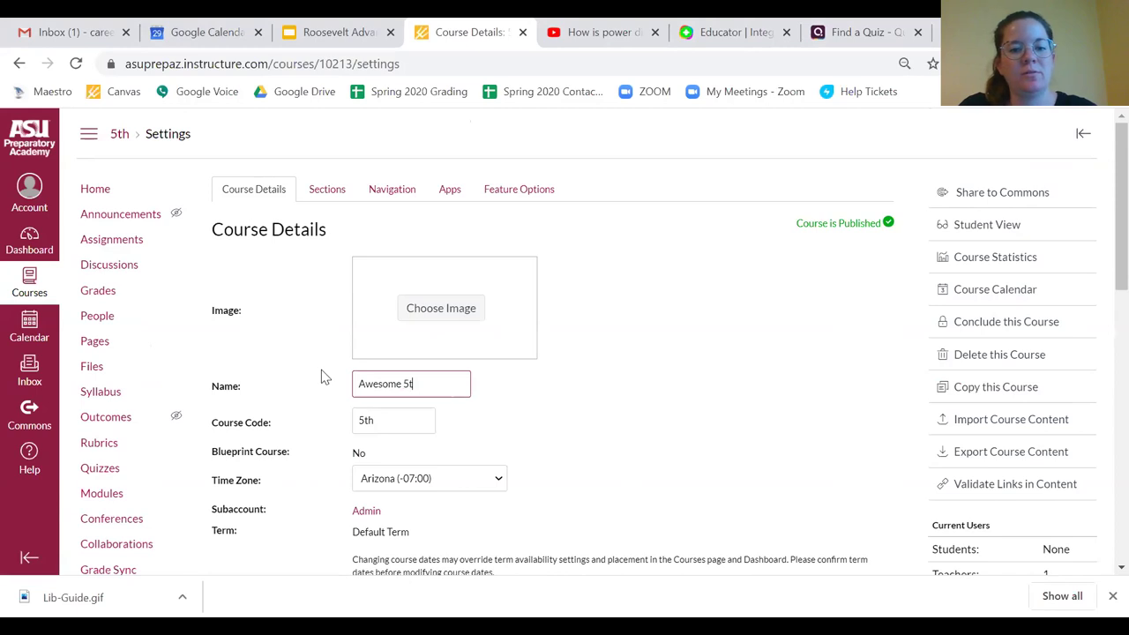
left_click(540, 392)
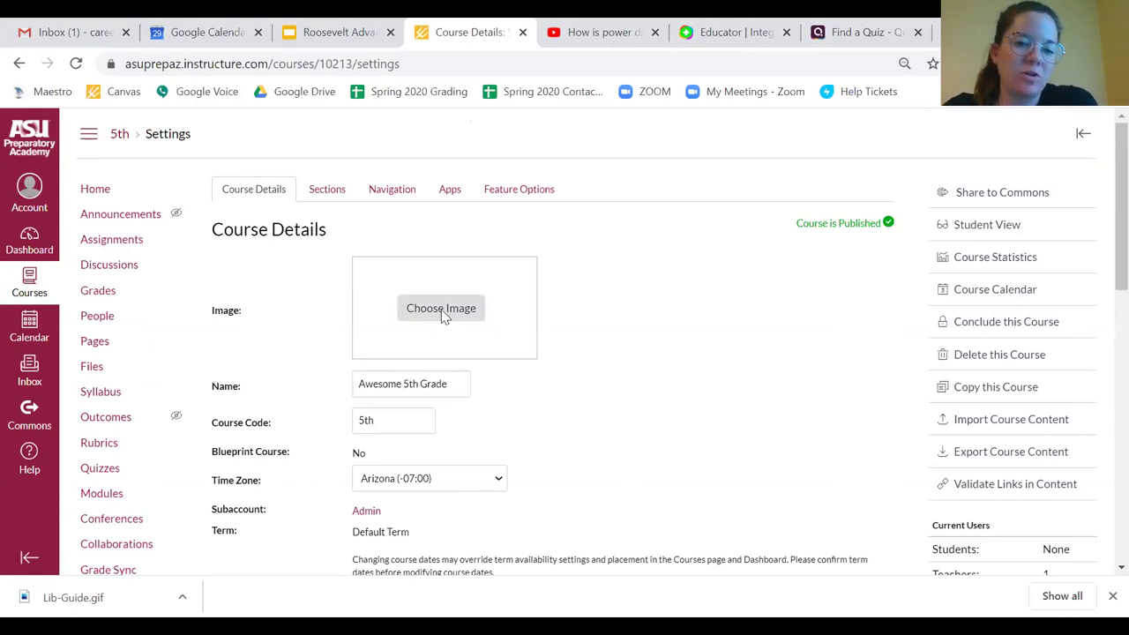
scroll(583, 396, "down", 2)
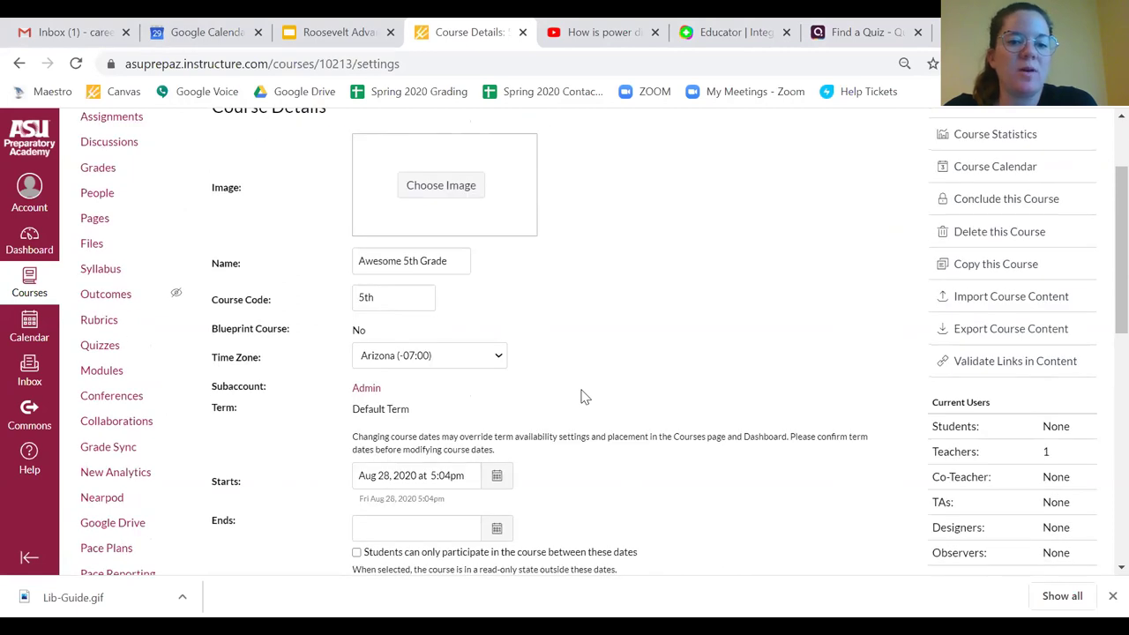
scroll(582, 397, "up", 2)
scroll(582, 396, "up", 1)
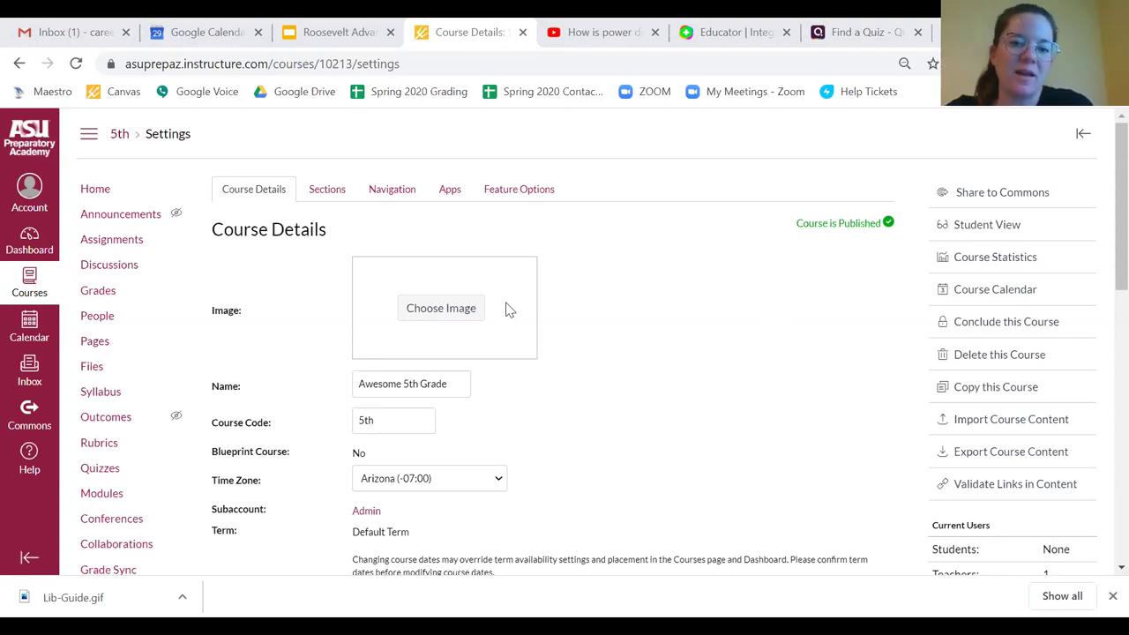
Upload the 54ZxA8 ASU picture from Downloads as the course image.
left_click(442, 316)
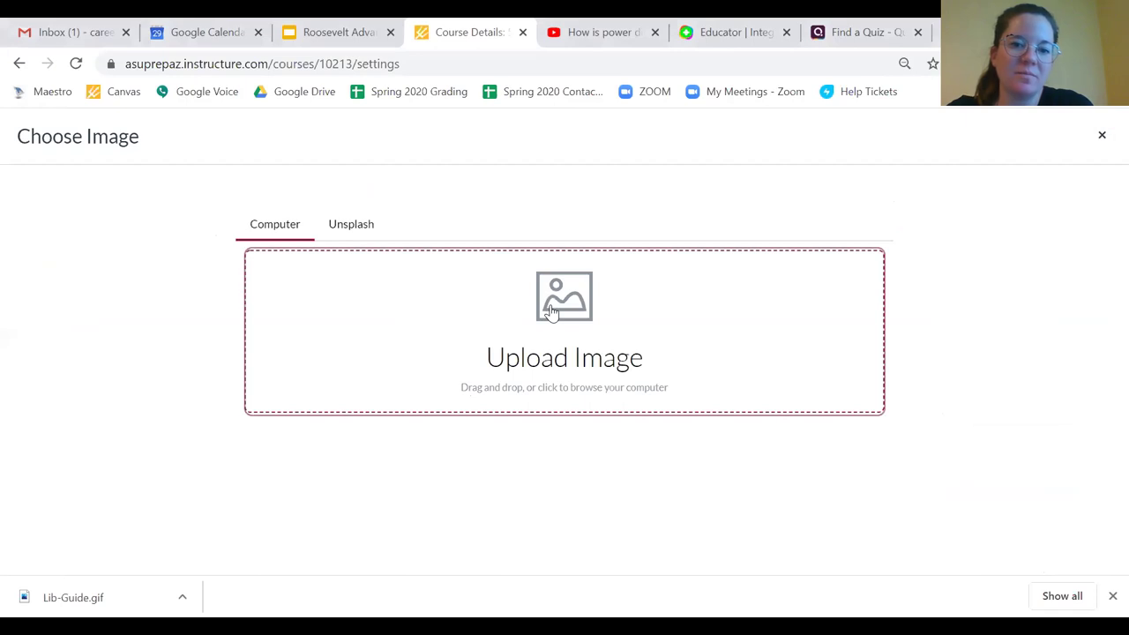
left_click(549, 310)
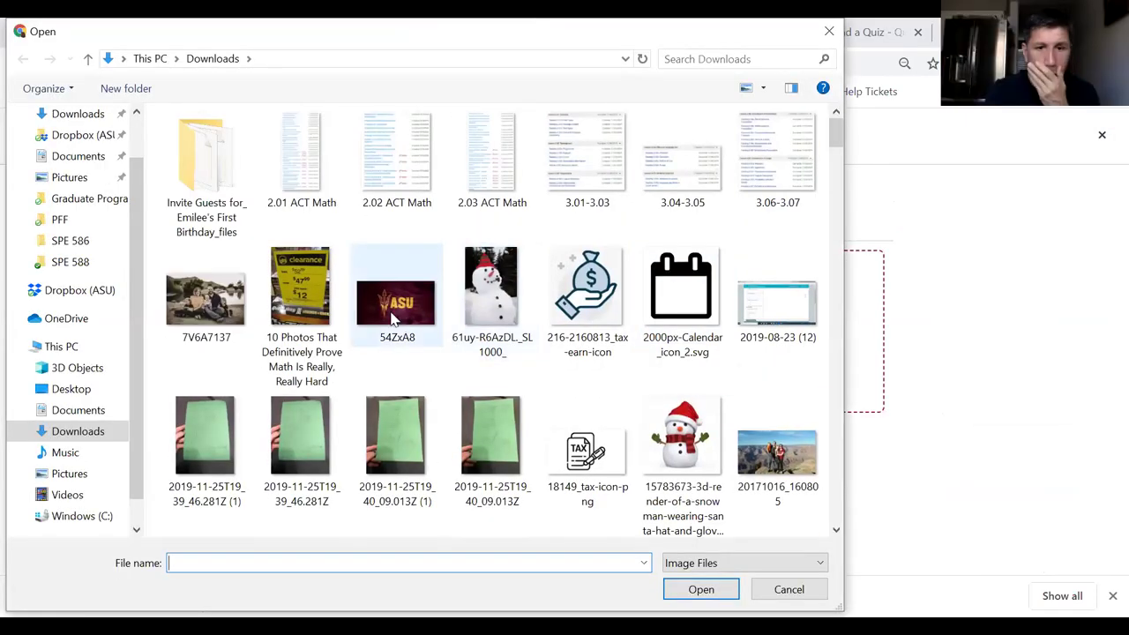
left_click(397, 321)
double_click(398, 321)
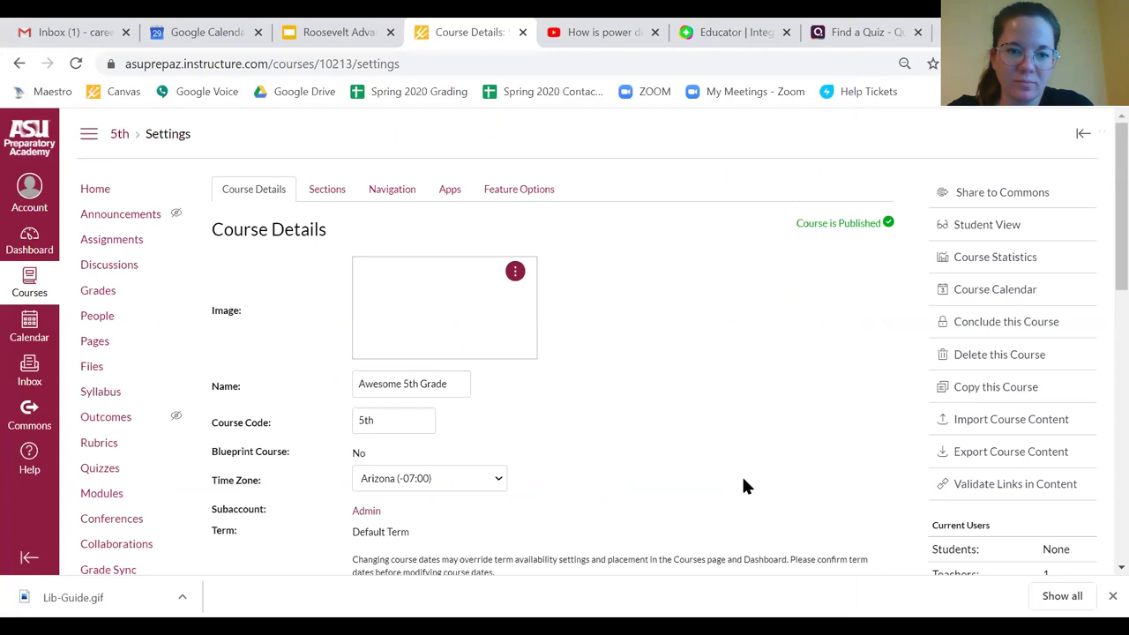
Save the updated course details and return to the Dashboard.
scroll(744, 483, "down", 3)
scroll(744, 483, "down", 6)
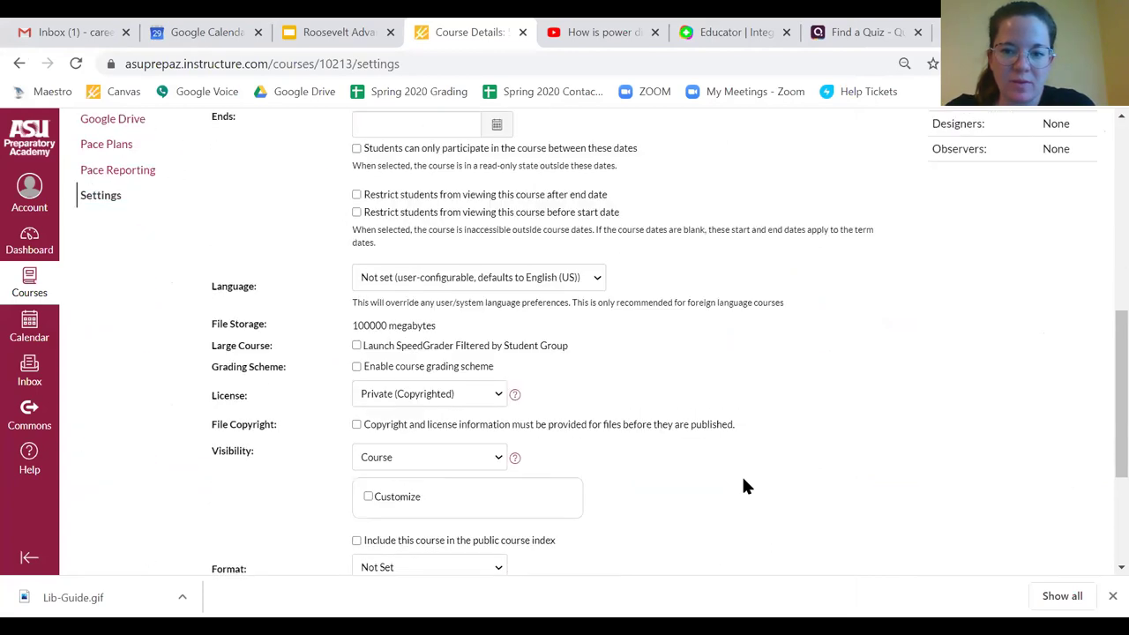
left_click(772, 506)
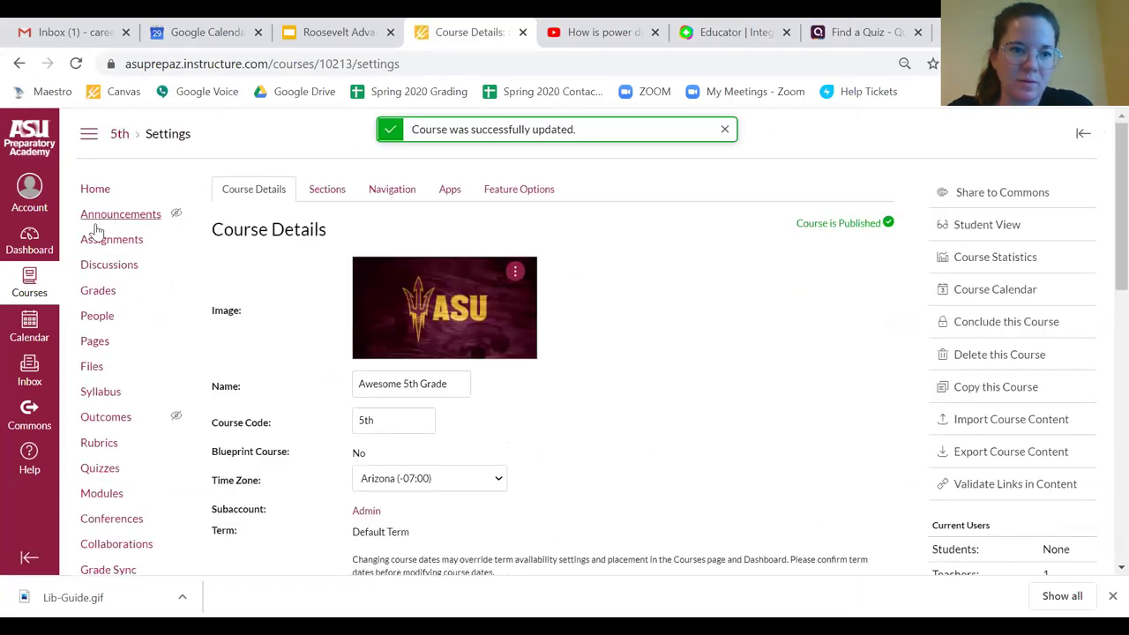
left_click(26, 250)
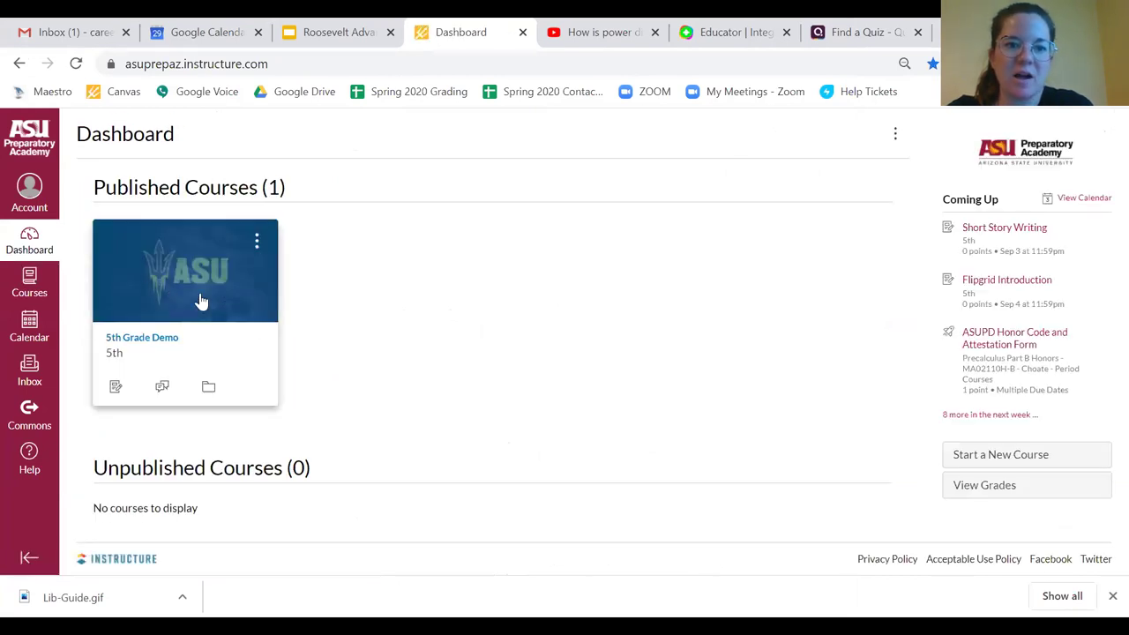
left_click(257, 244)
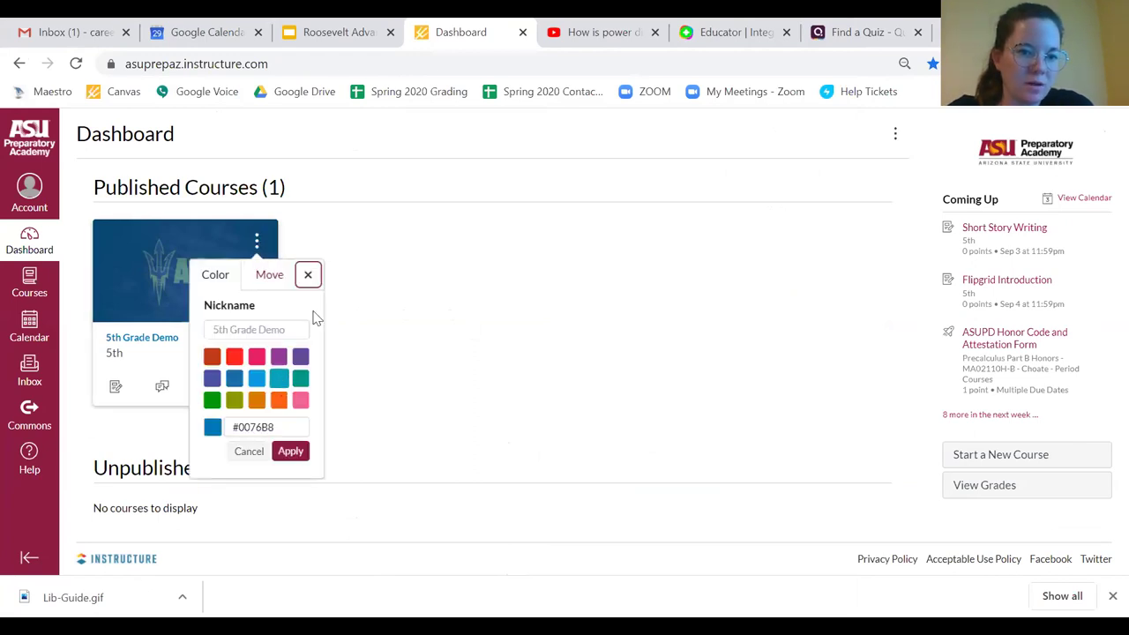
left_click(309, 277)
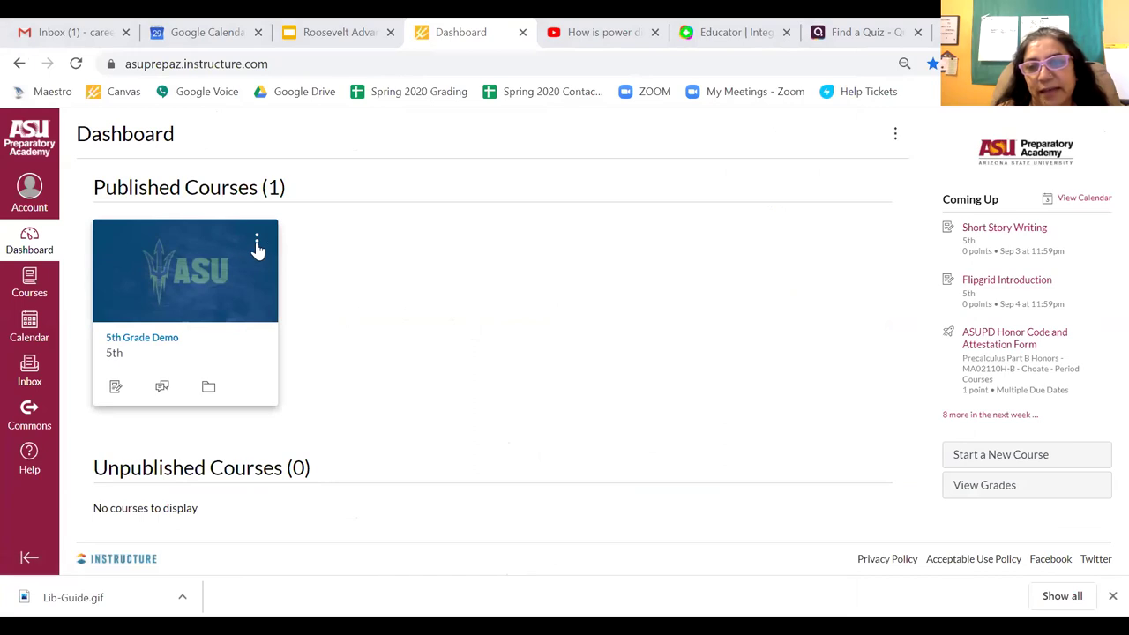
left_click(256, 246)
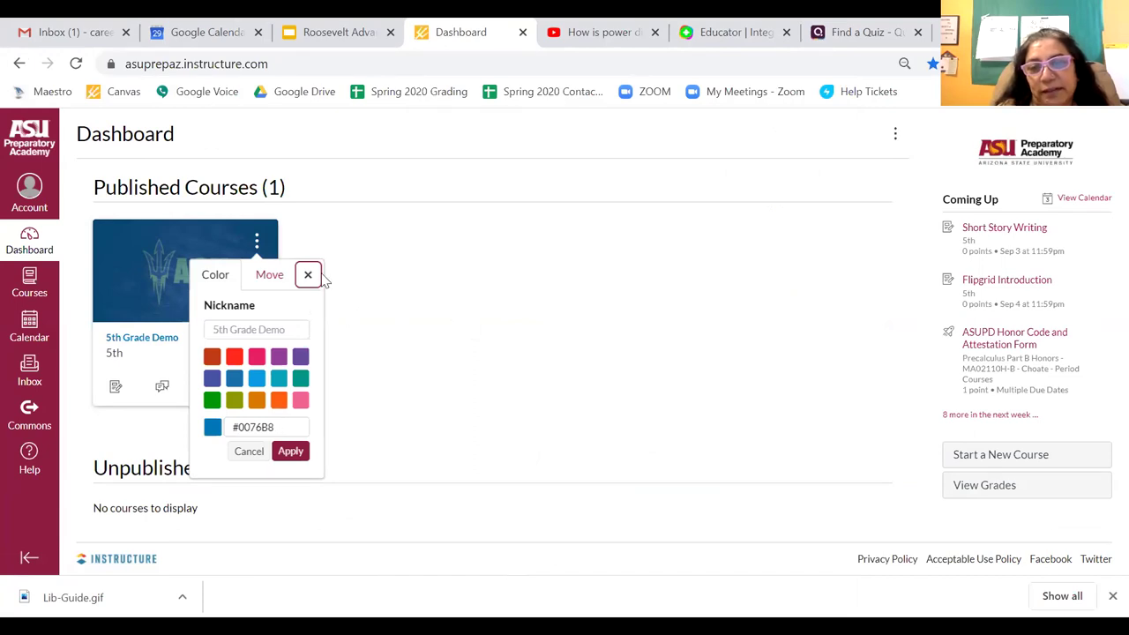
triple_click(297, 429)
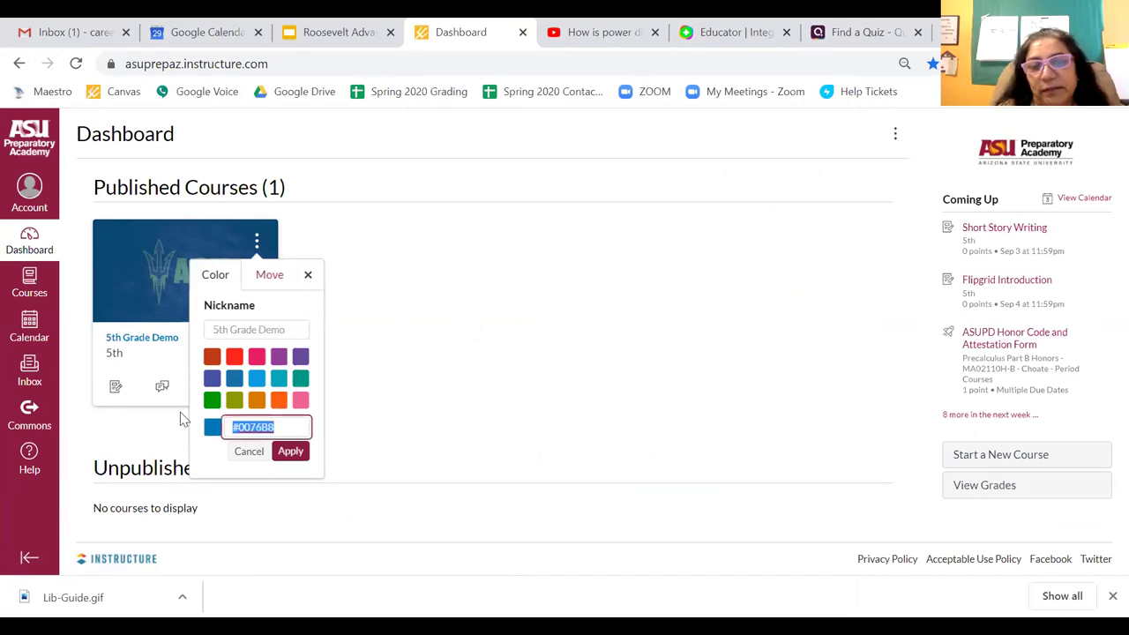
left_click(180, 419)
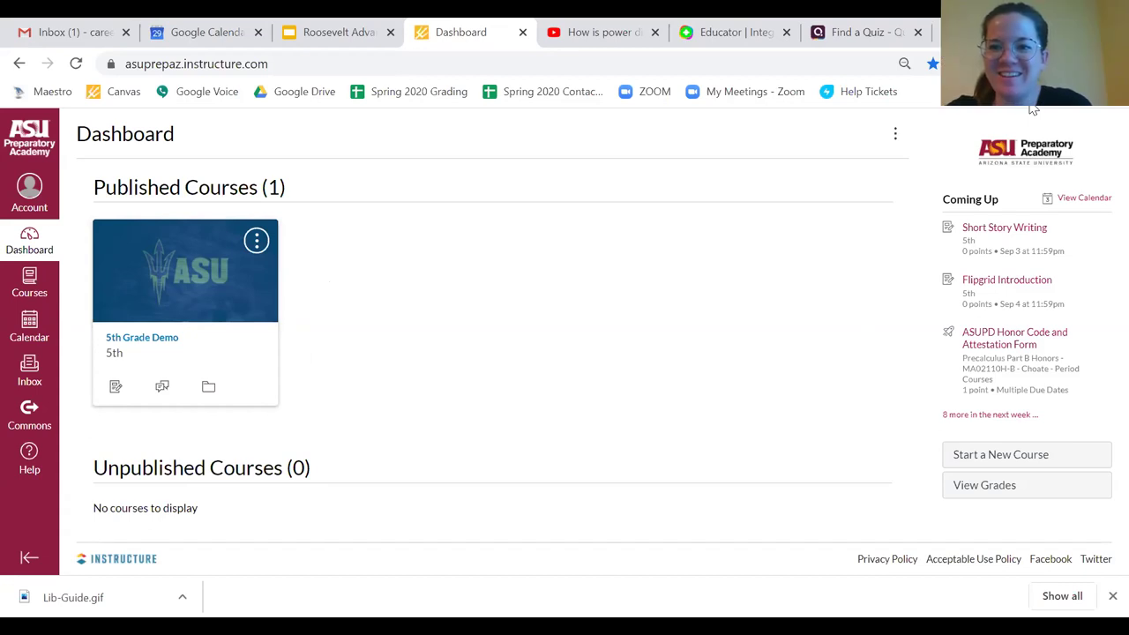
left_click(895, 140)
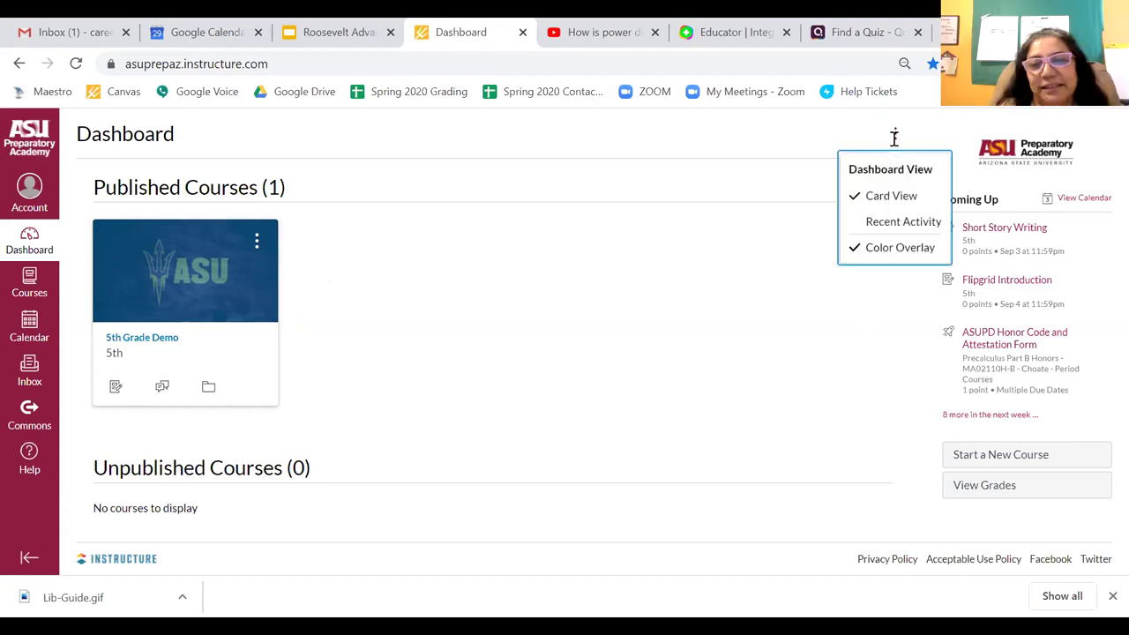
Uncheck Color Overlay in the Dashboard's three-dot menu.
left_click(899, 250)
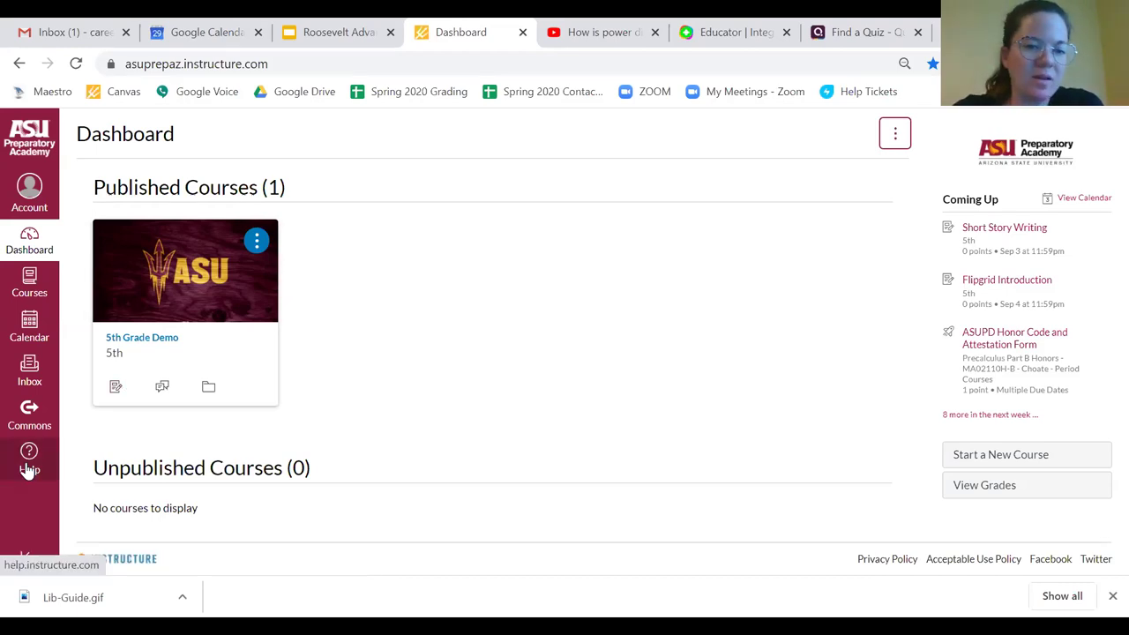
left_click(29, 463)
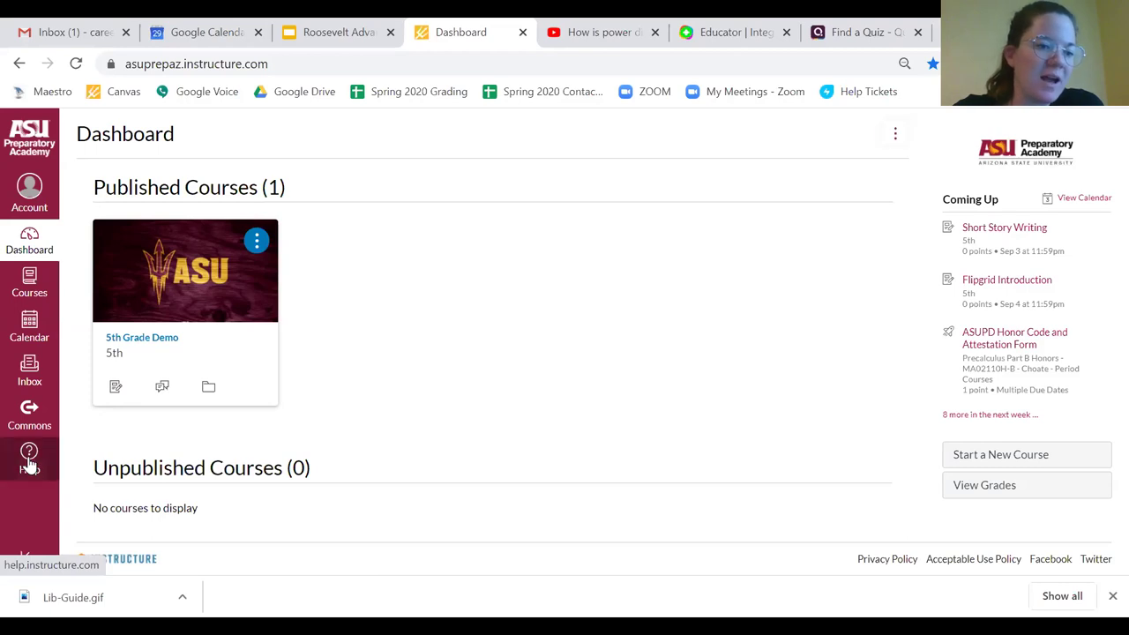
scroll(145, 412, "down", 1)
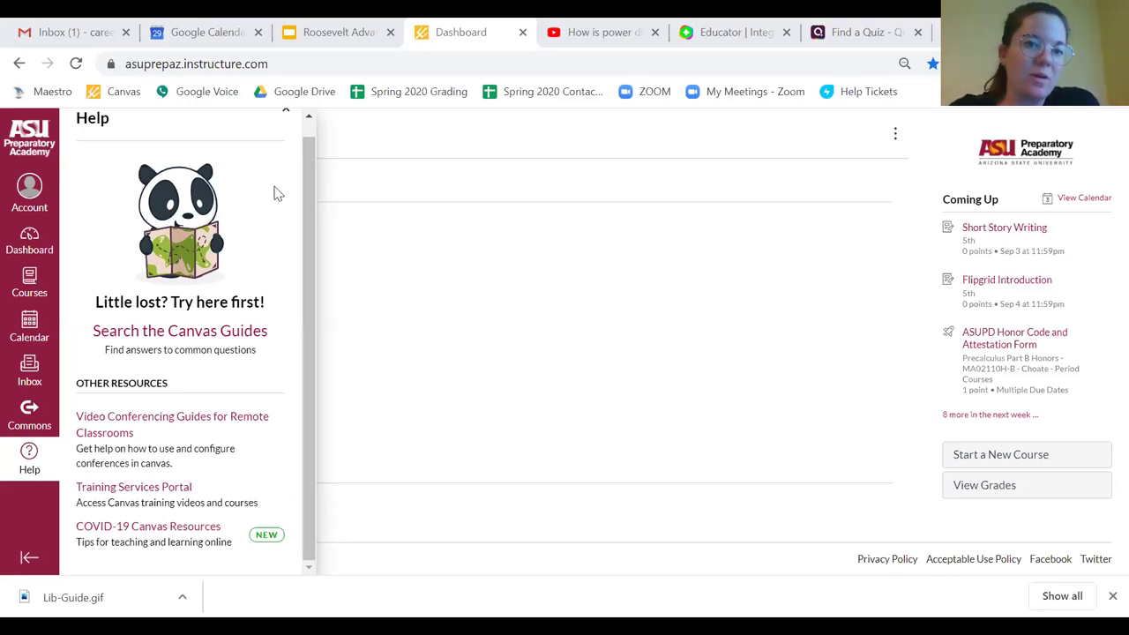
scroll(275, 192, "up", 1)
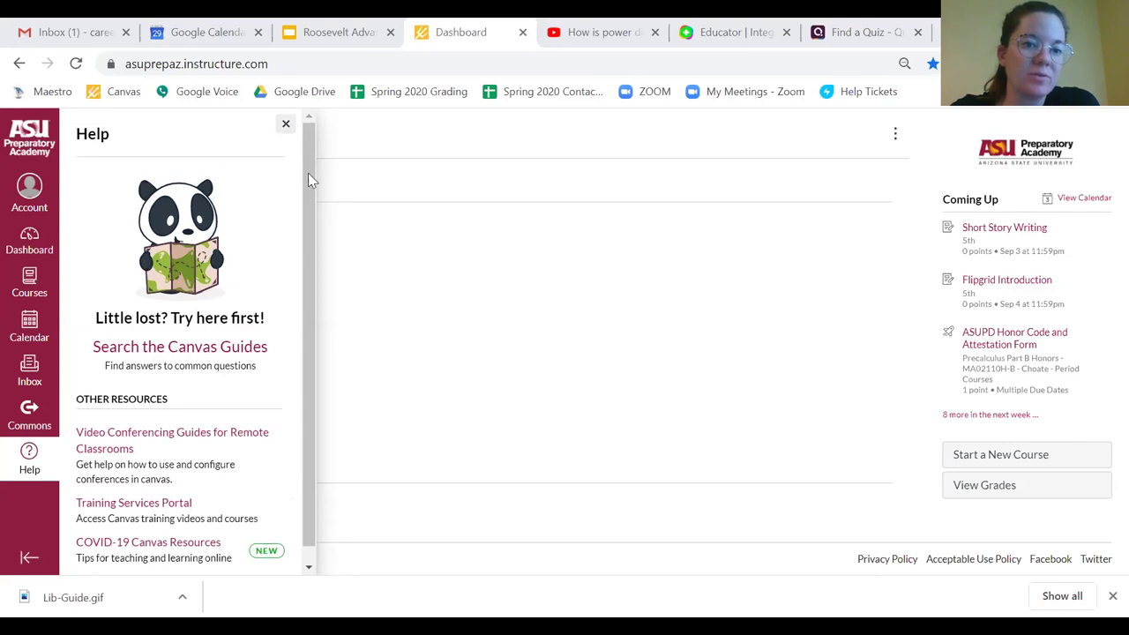
left_click(309, 176)
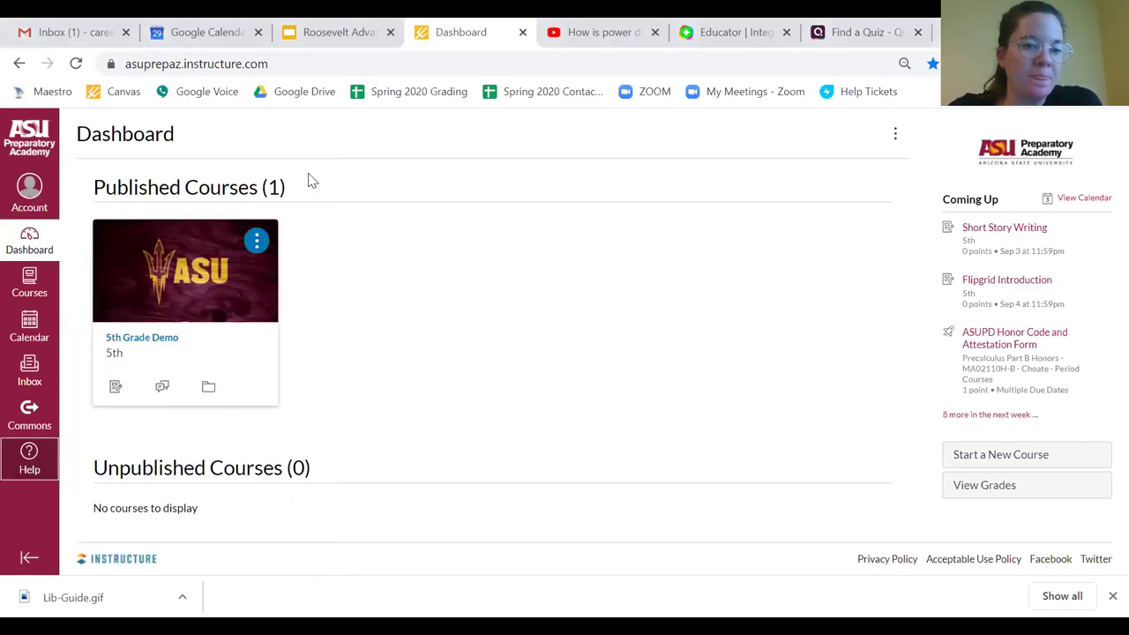
left_click(315, 360)
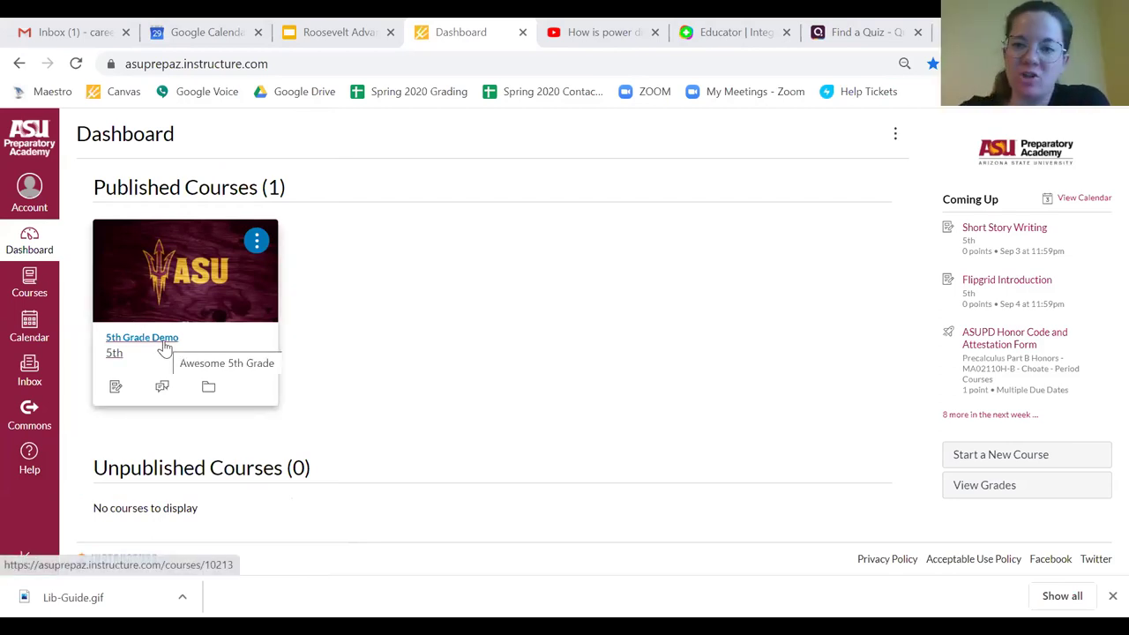
Open the 5th Grade Demo course card and go to its Assignments list.
left_click(164, 346)
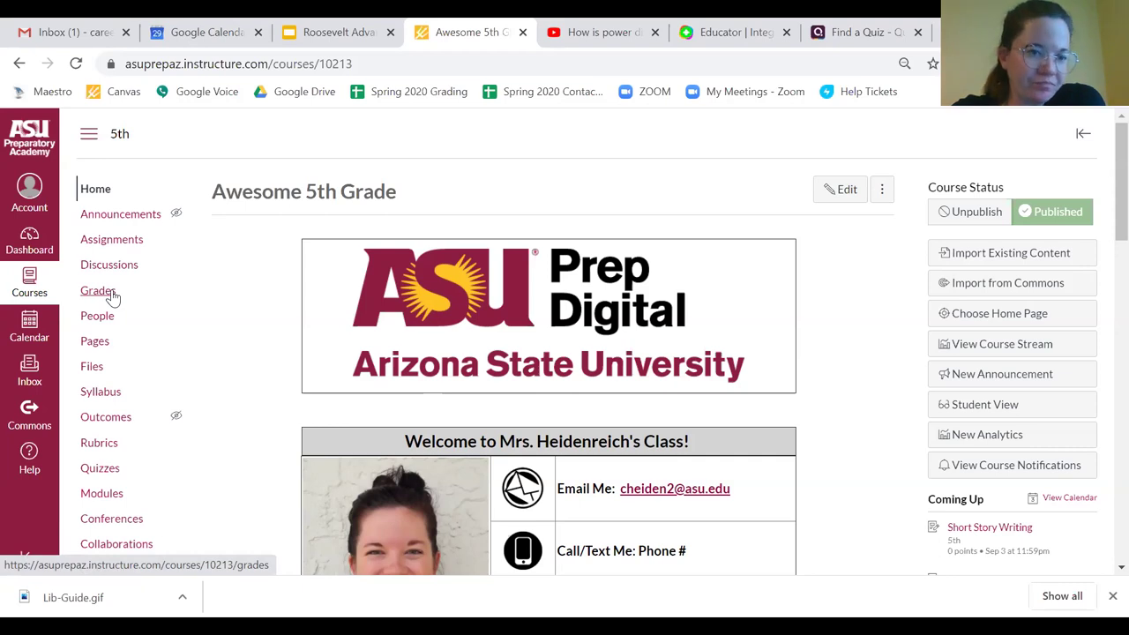
left_click(133, 242)
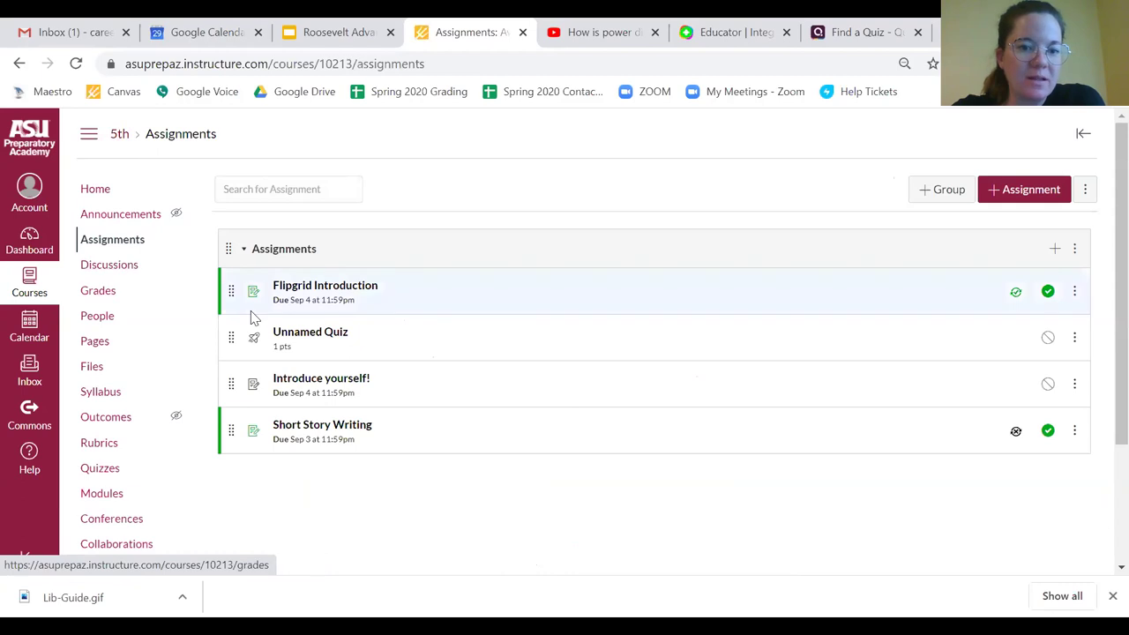
Open Short Story Writing and bring up its Edit Assignment form.
left_click(315, 427)
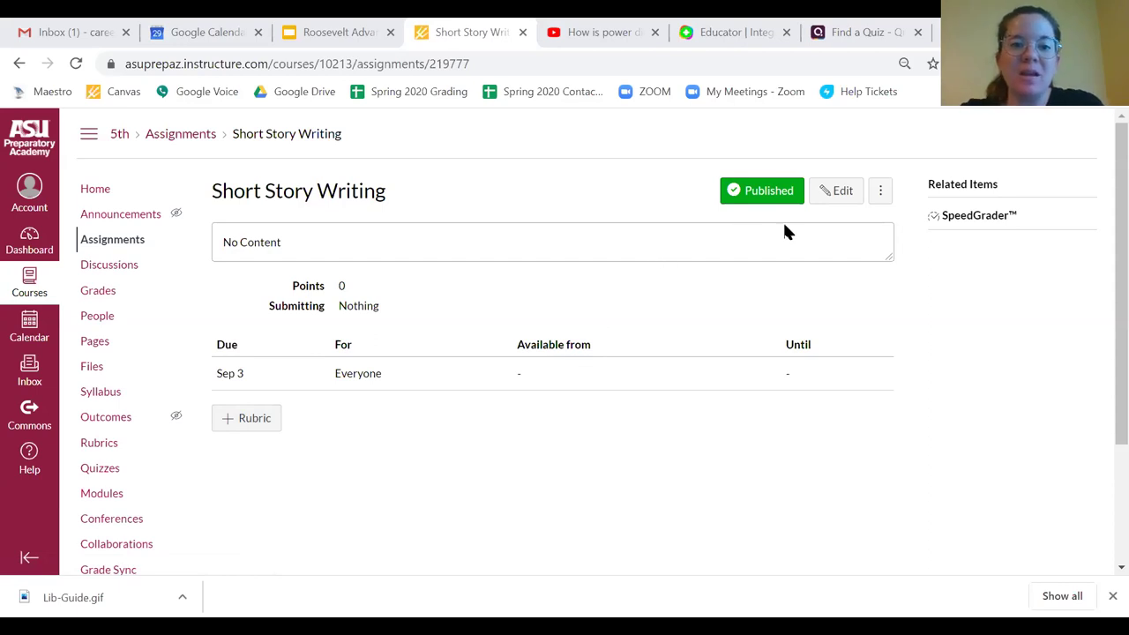
left_click(836, 194)
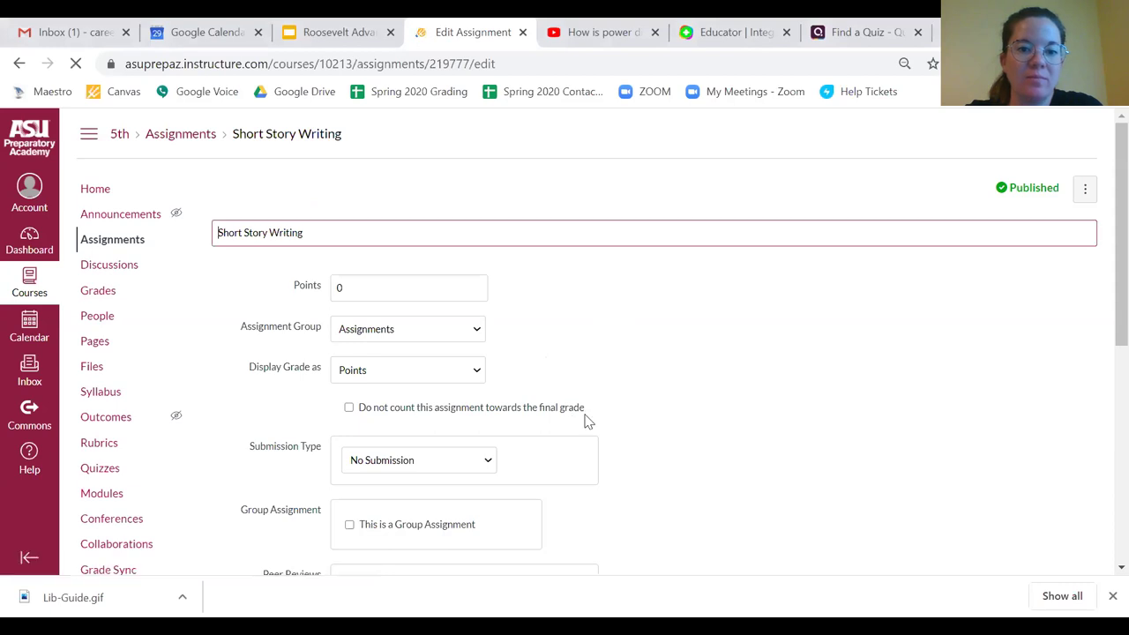
Click into the Short Story Writing description editor and scroll through the assignment settings.
scroll(521, 384, "down", 1)
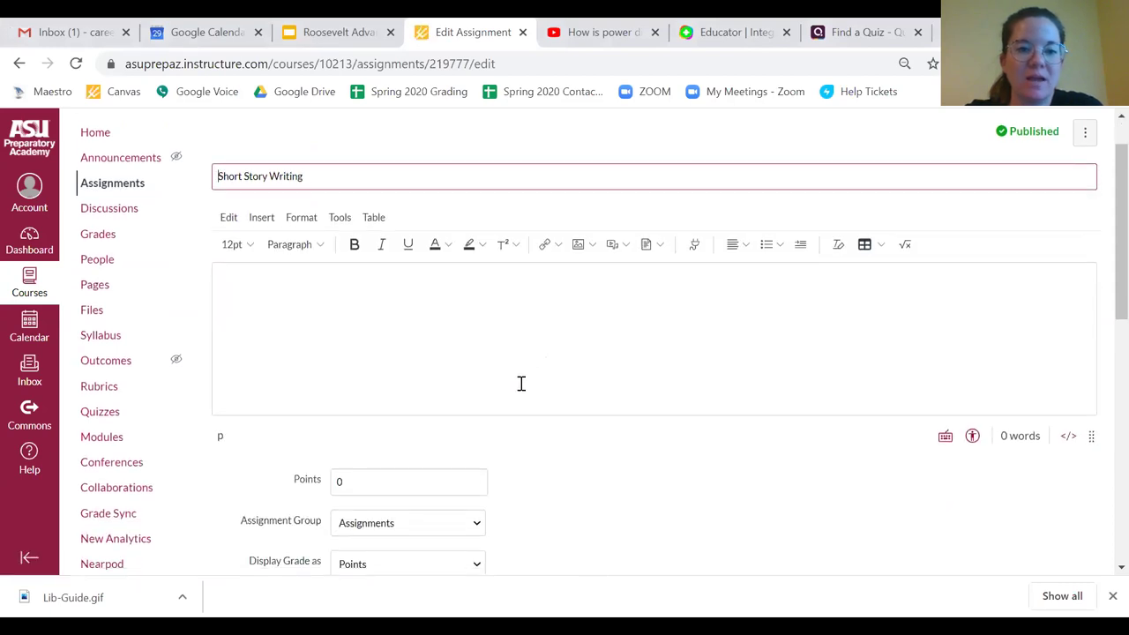
left_click(361, 289)
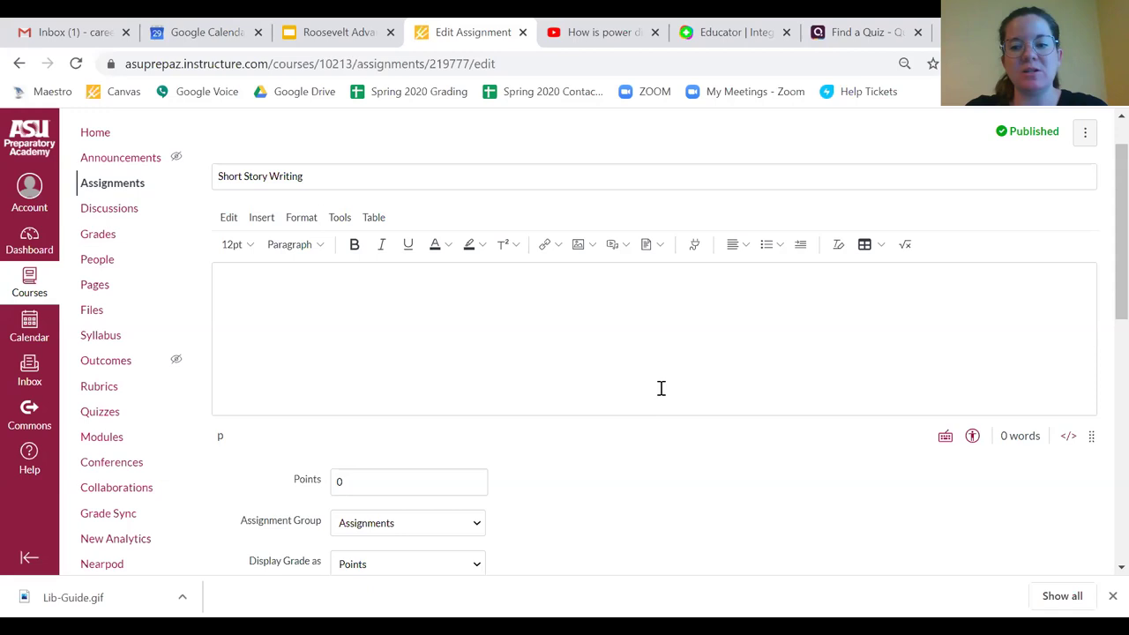
scroll(646, 480, "down", 4)
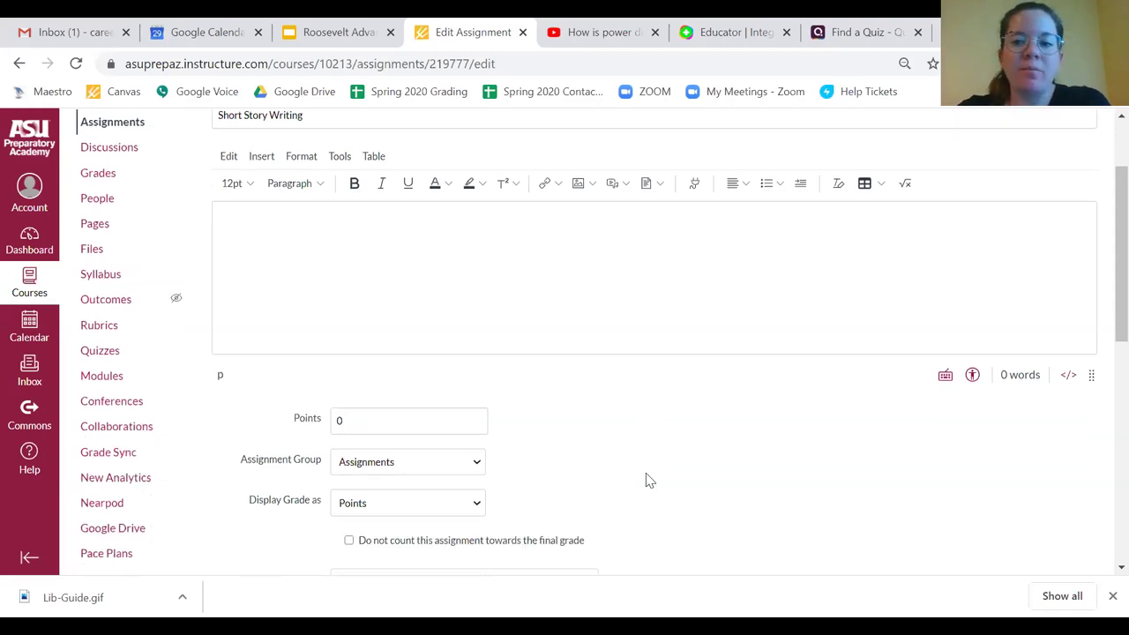
scroll(646, 481, "down", 4)
Discard the Short Story Writing edits and start a new rubric titled 'Essay Rubric'.
left_click(1005, 518)
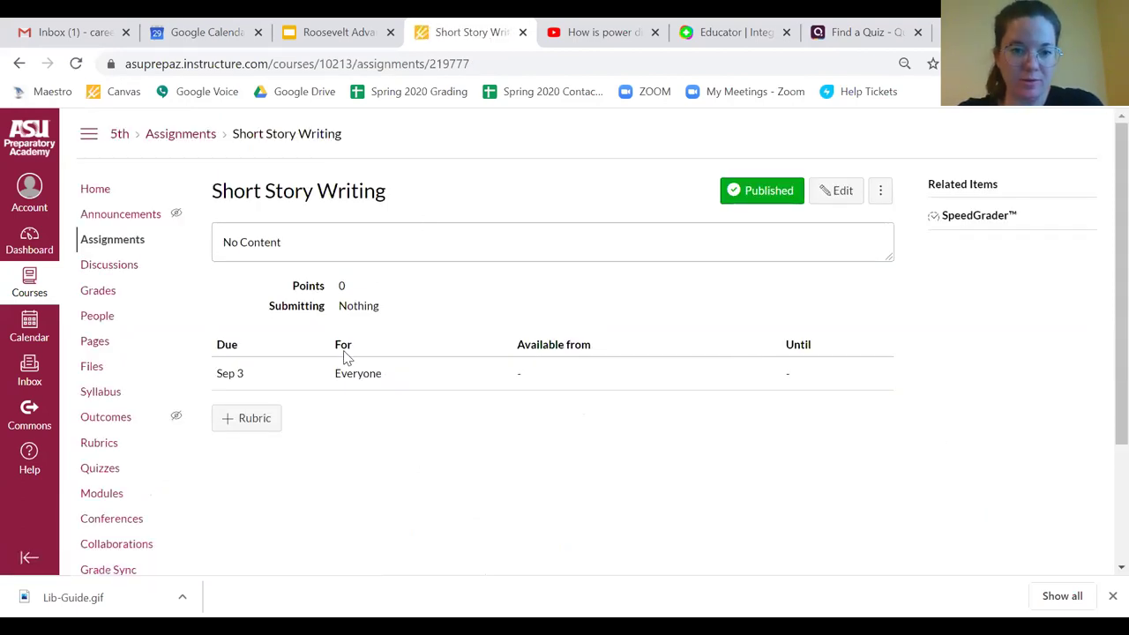
left_click(251, 421)
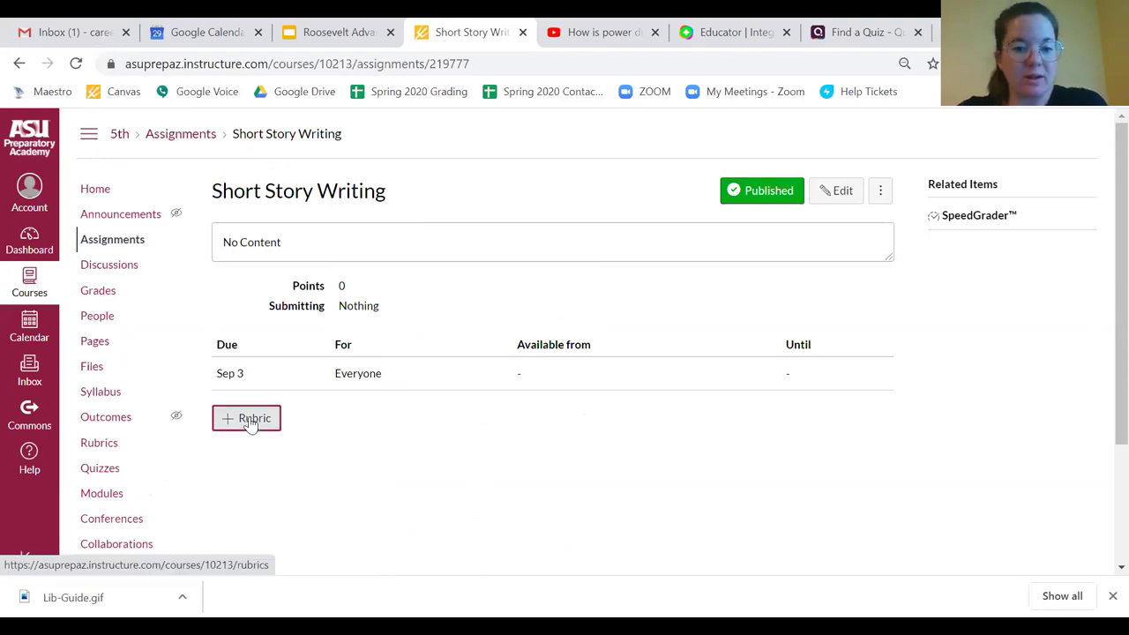
scroll(251, 396, "down", 2)
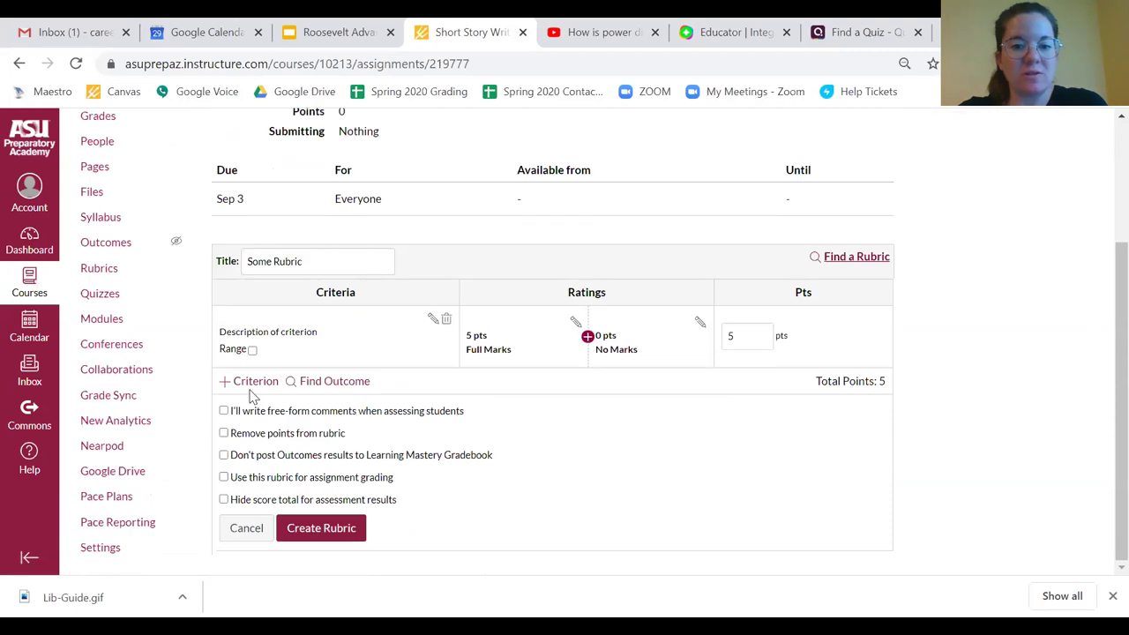
scroll(250, 396, "up", 1)
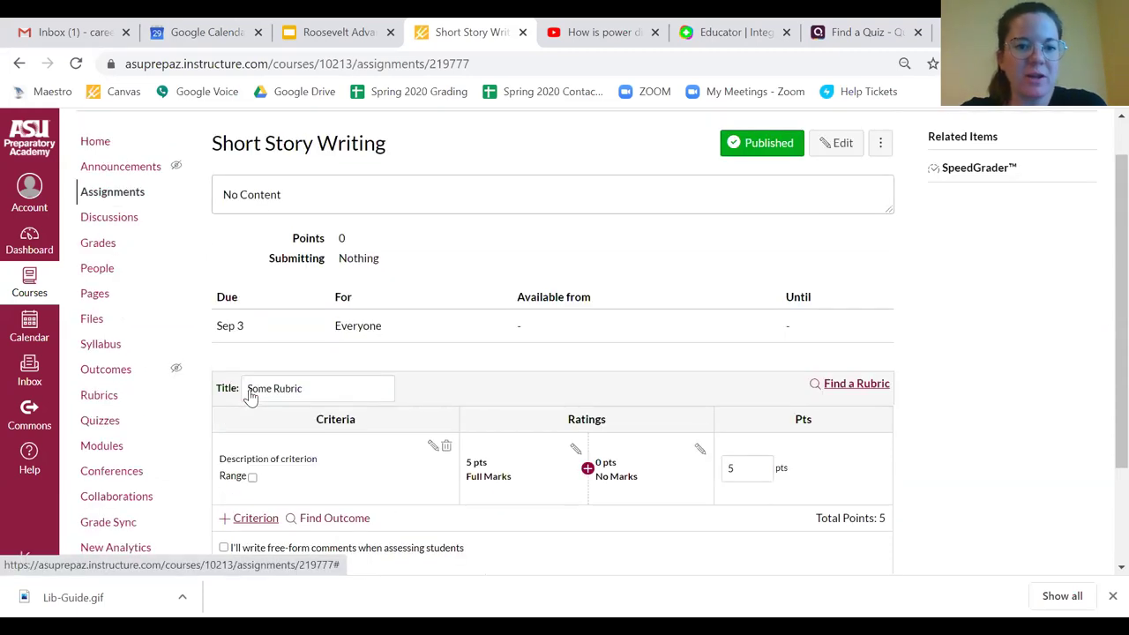
scroll(250, 396, "down", 1)
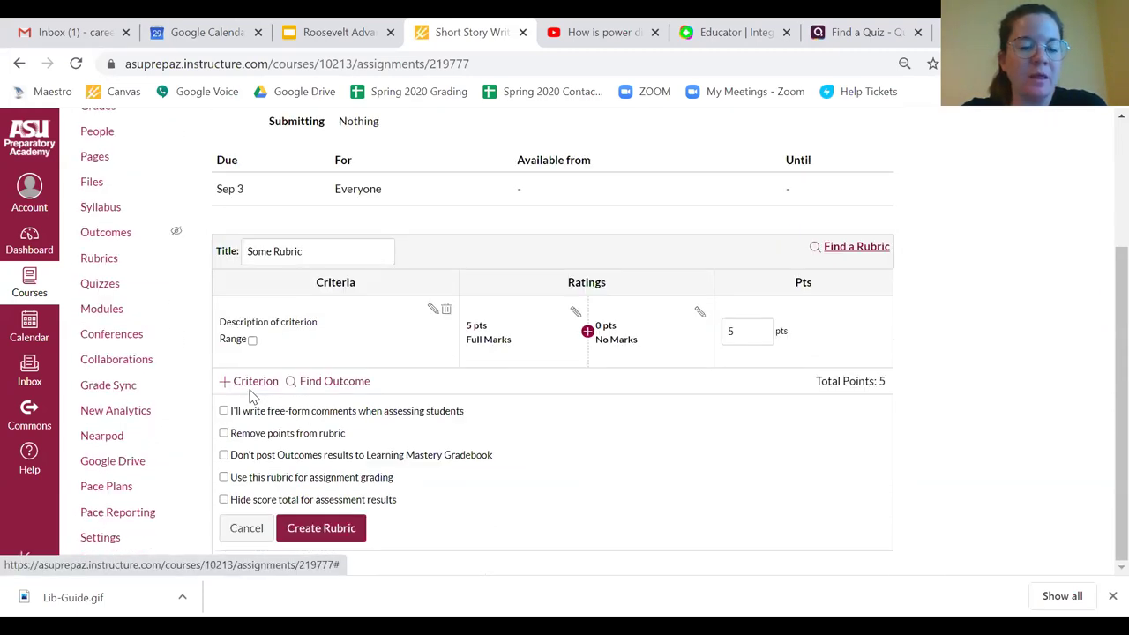
left_click_drag(349, 252, 241, 246)
type("Essay Rubric")
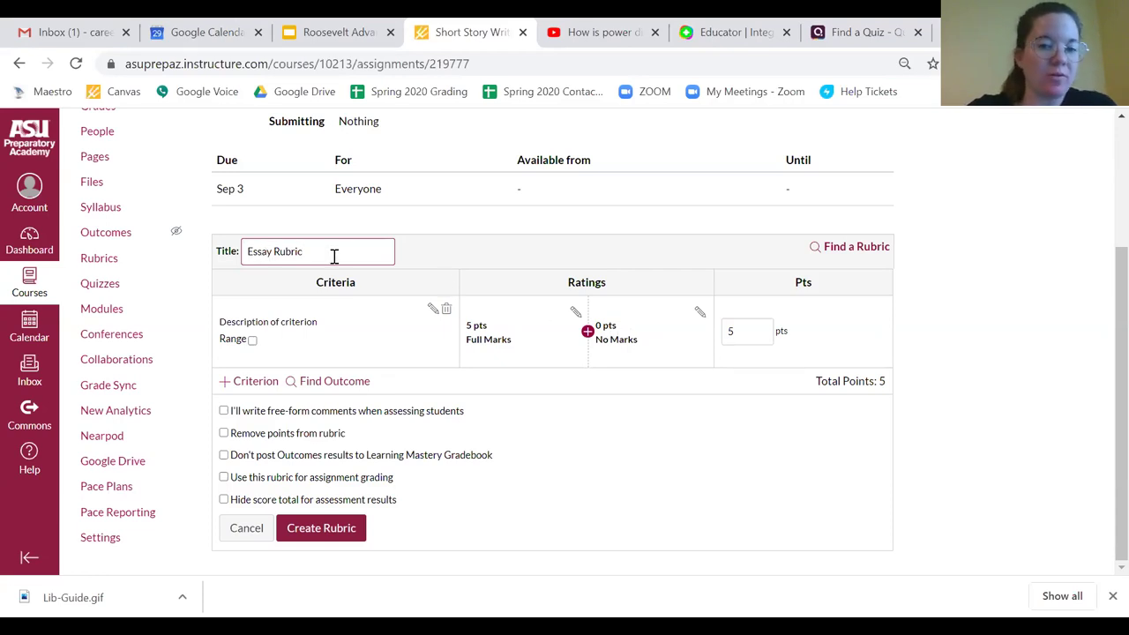
Rename the rubric's first criterion from its placeholder description to 'Voice'.
left_click(432, 311)
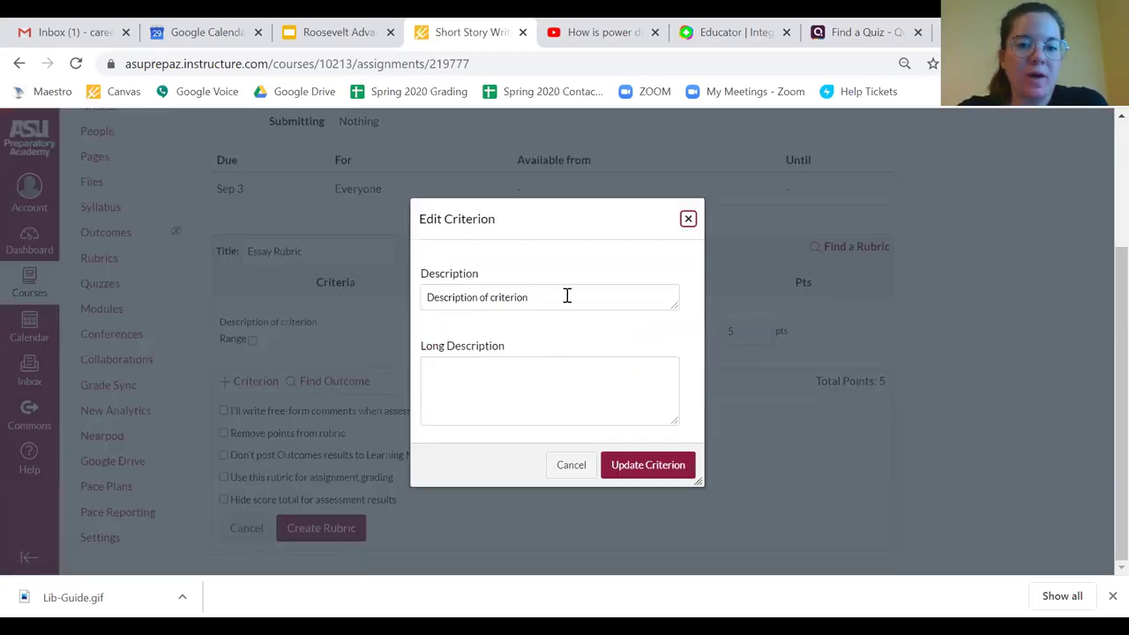
triple_click(439, 304)
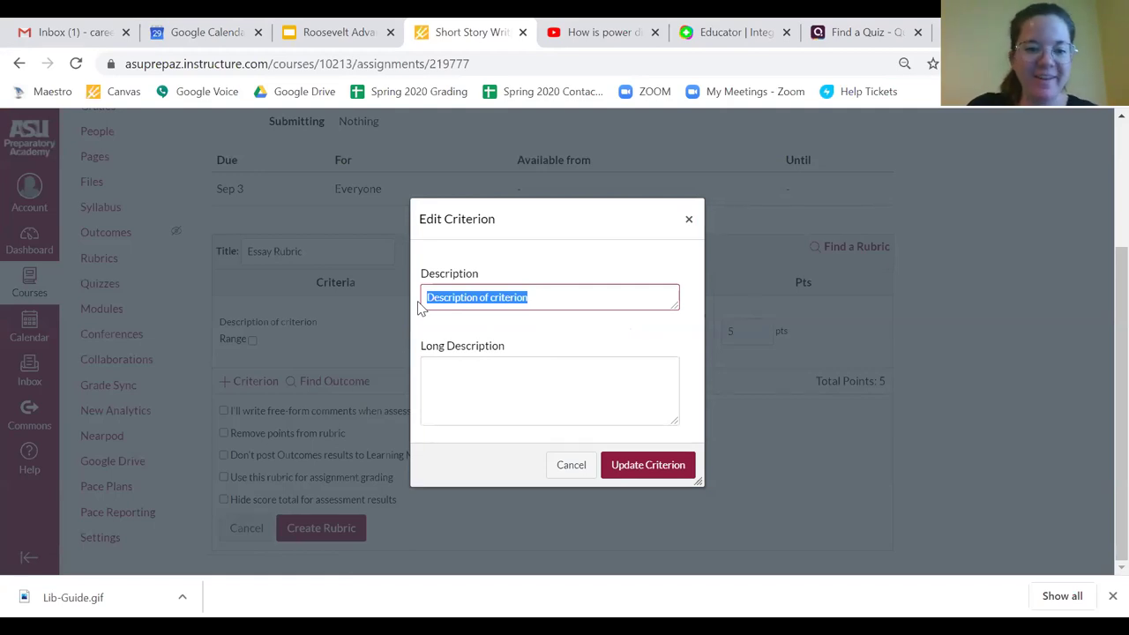
type("Voice")
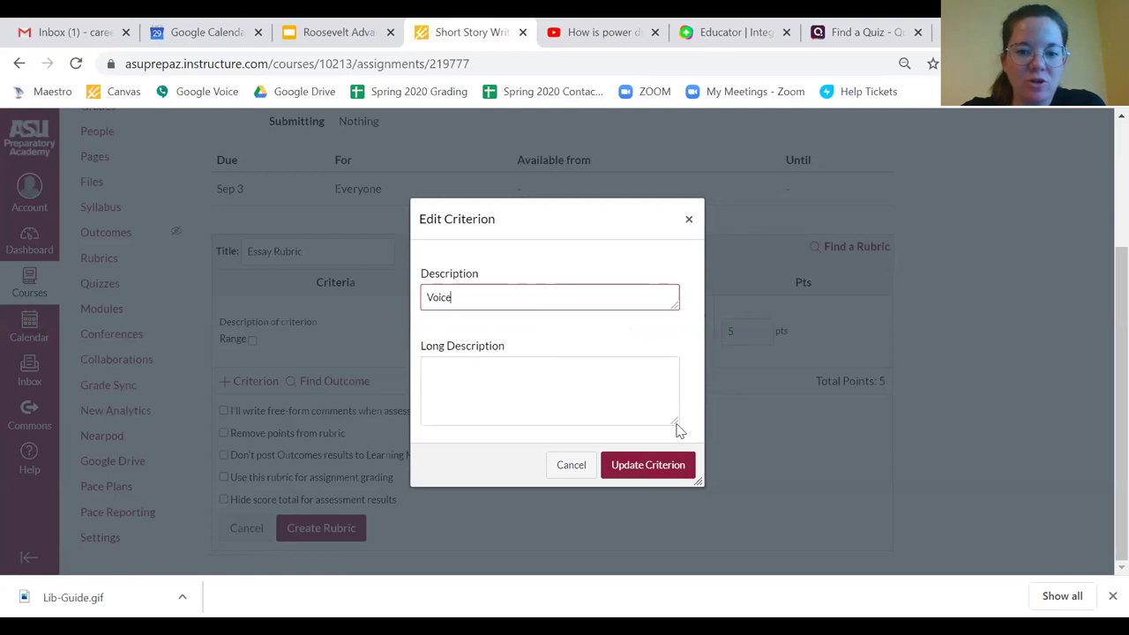
left_click(665, 465)
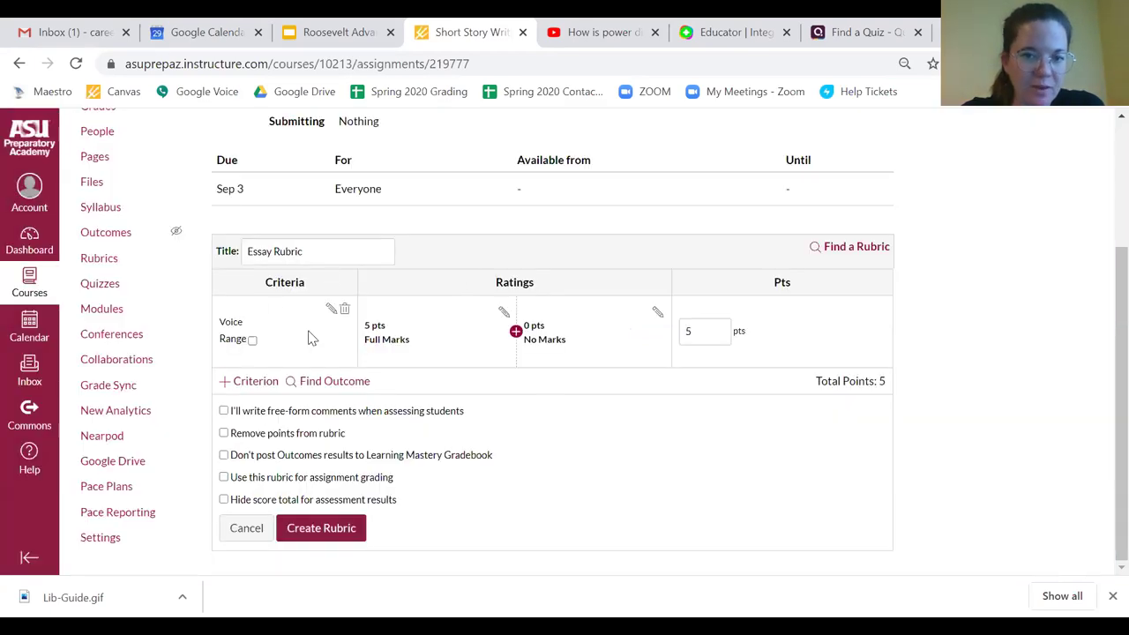
left_click(516, 331)
Add a middle 3-point Voice rating titled 'Meets Expectations'.
left_click(683, 173)
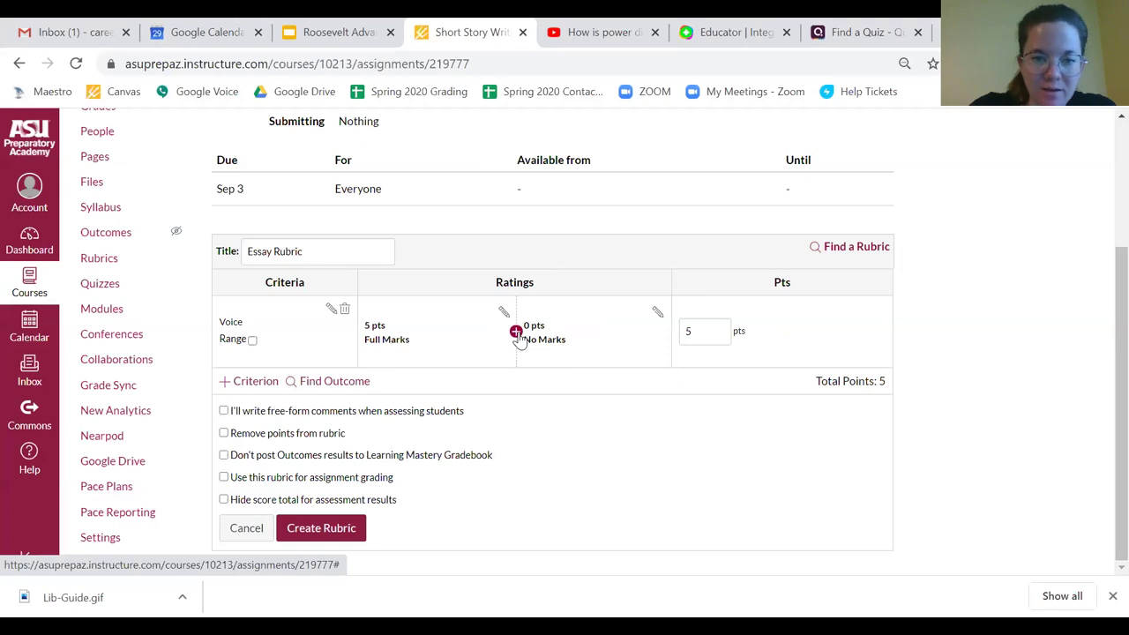
left_click(517, 333)
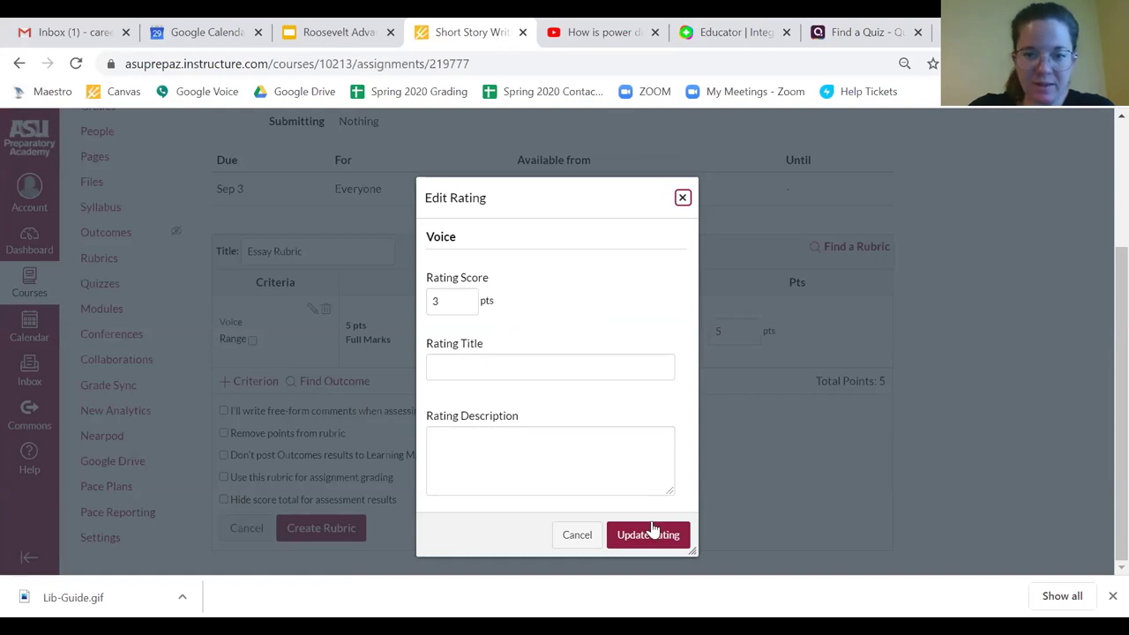
left_click(617, 375)
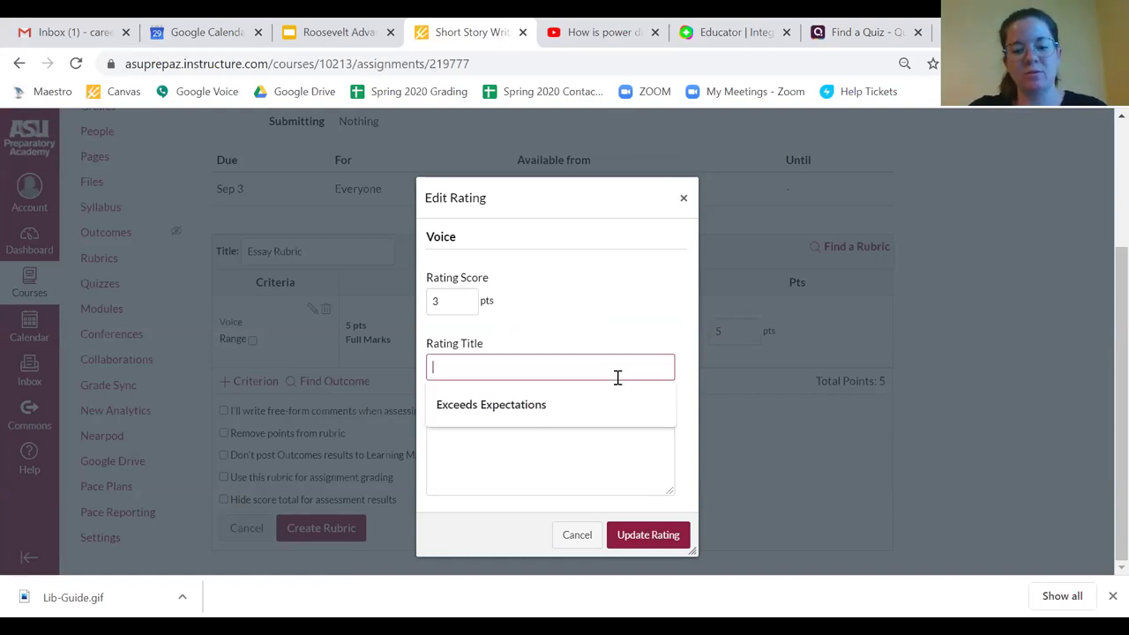
left_click(635, 536)
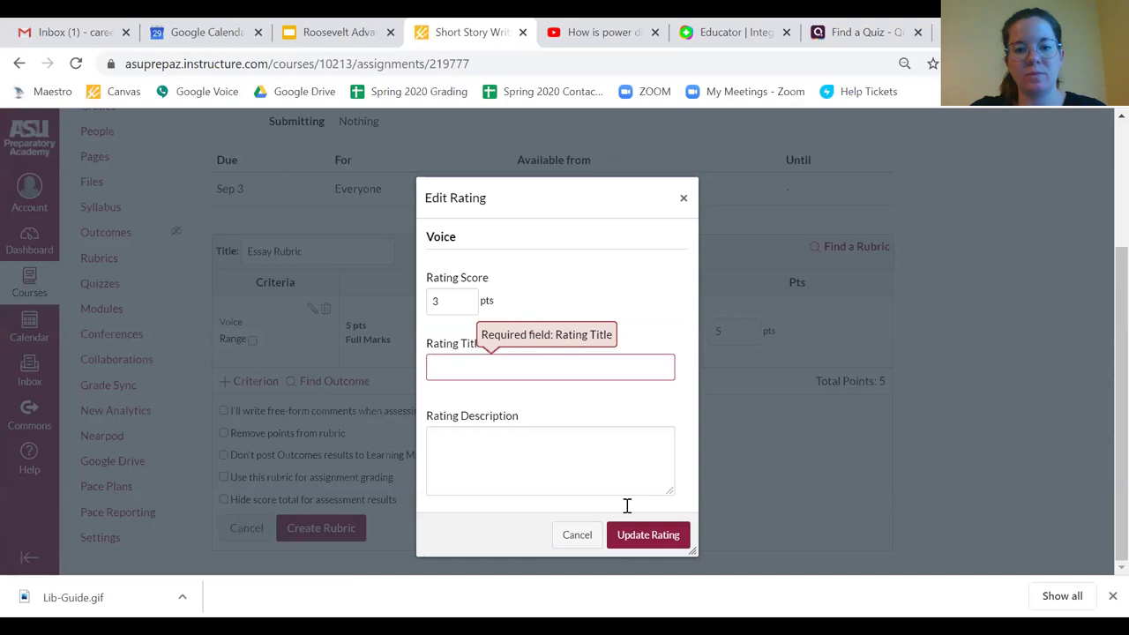
left_click(610, 368)
type("Meets Expectations")
left_click(654, 531)
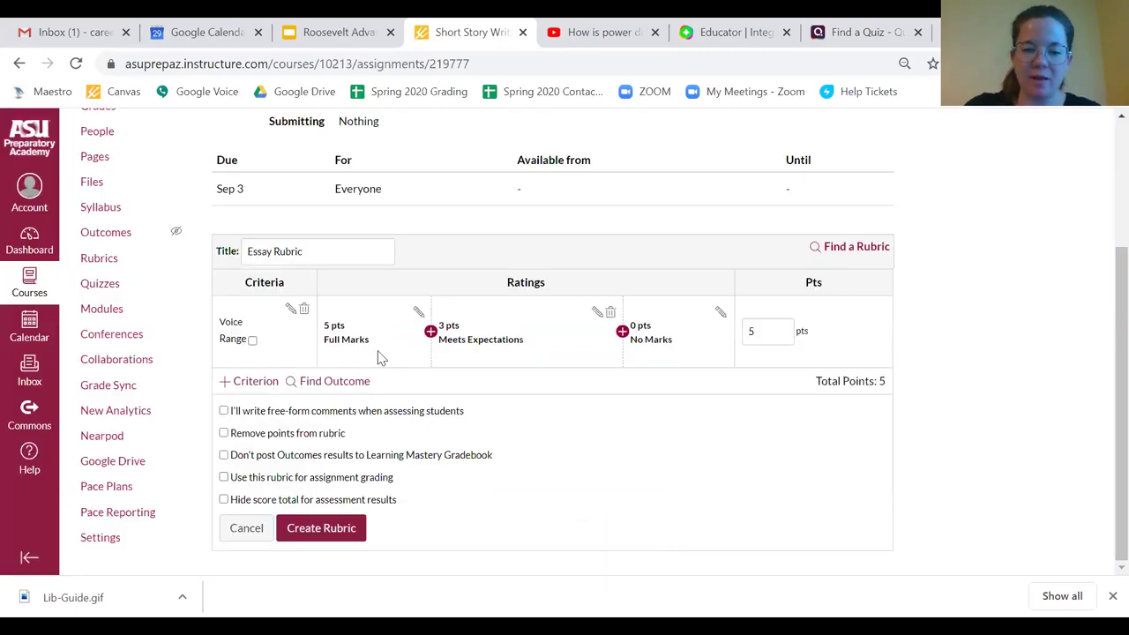
Rename the 5-point Full Marks rating to 'Exceeds Expectations'.
left_click(418, 314)
triple_click(507, 365)
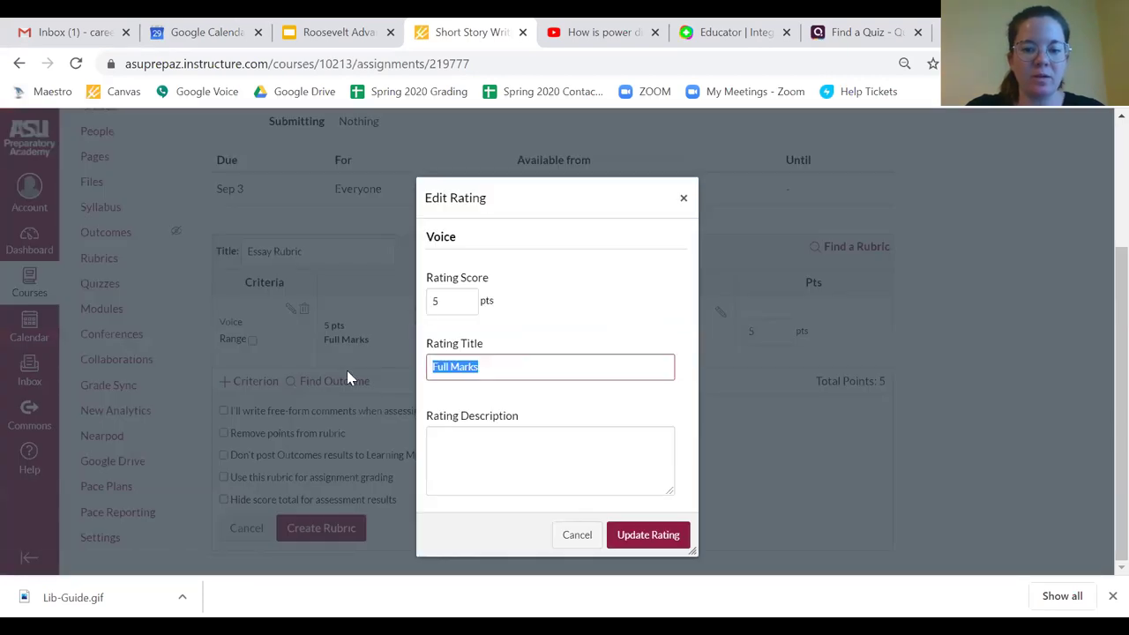
type("Exceeds")
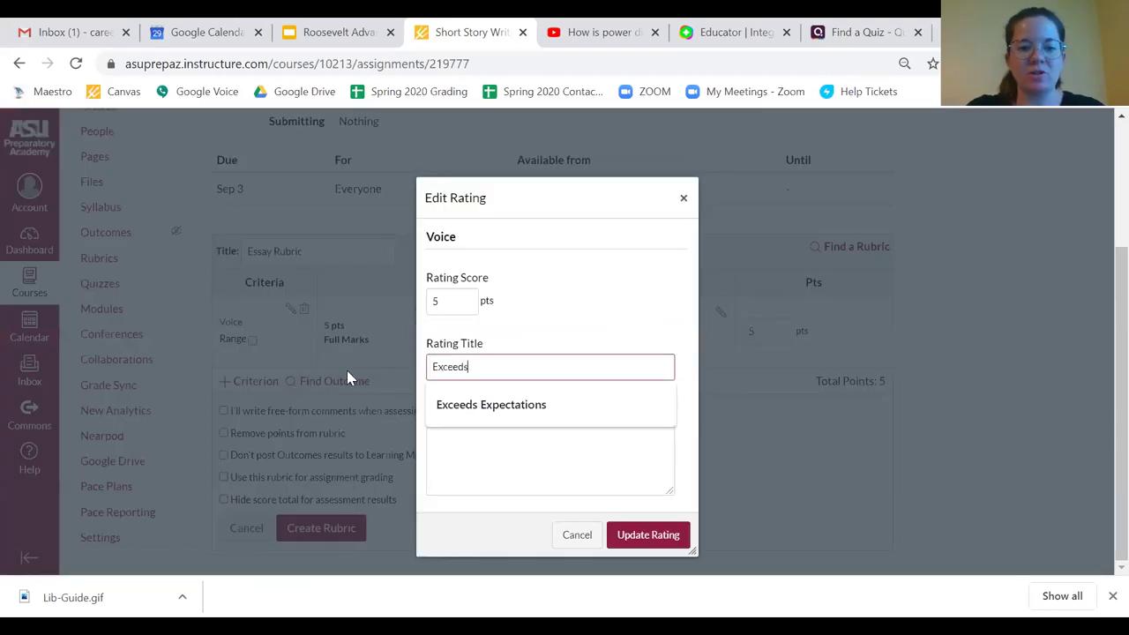
left_click(449, 399)
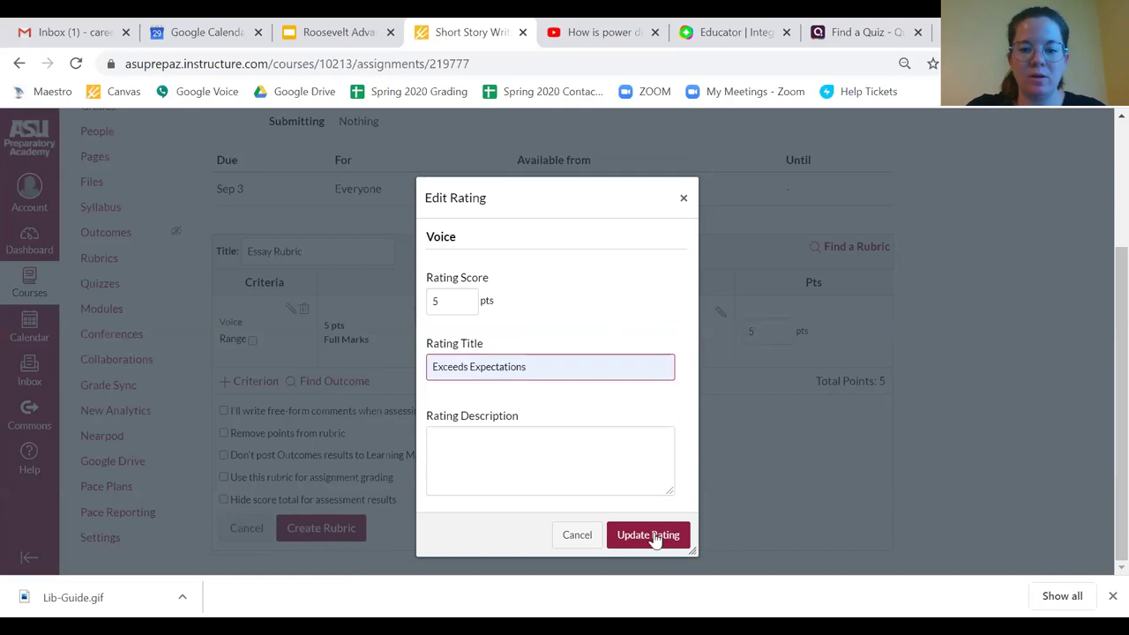
left_click(655, 535)
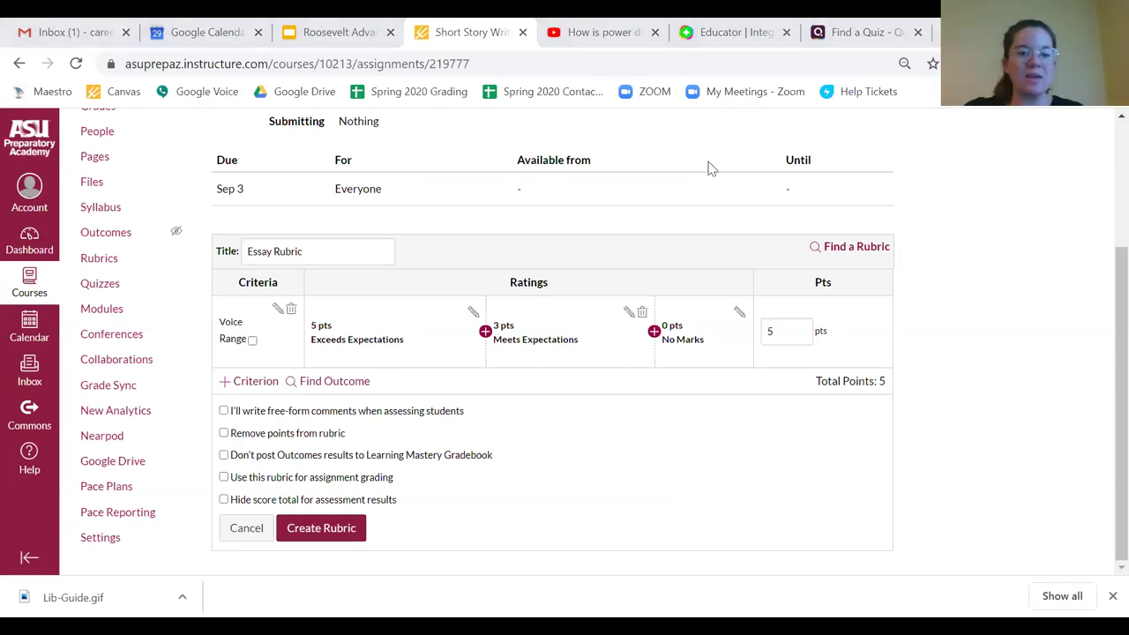
Rename the 0-point No Marks rating to 'Needs Improvement'.
left_click(270, 388)
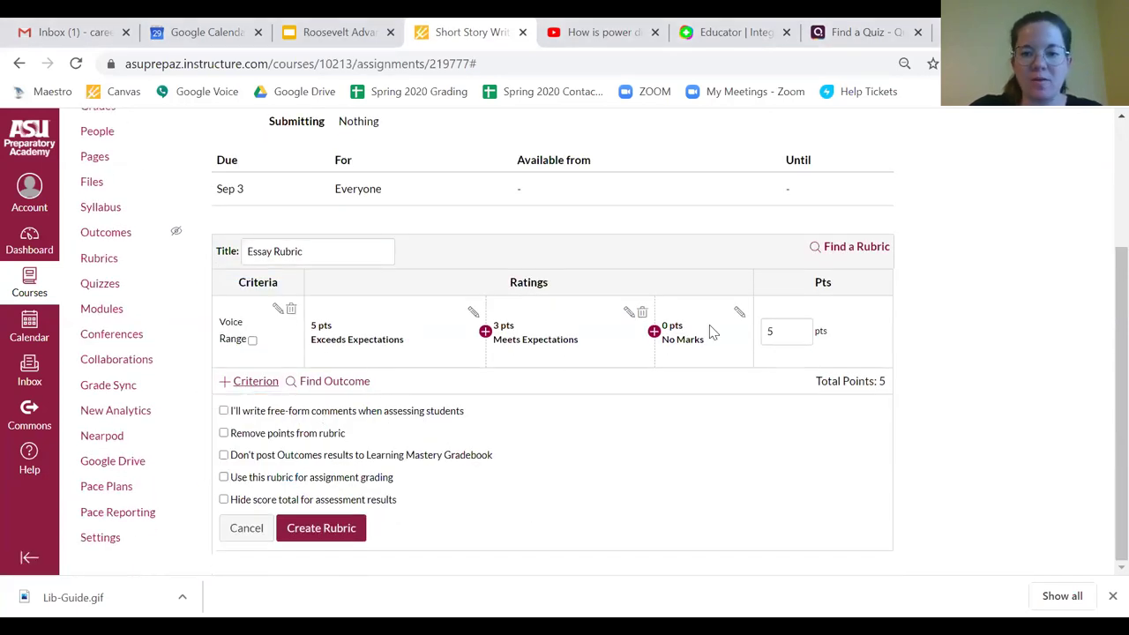
left_click(740, 315)
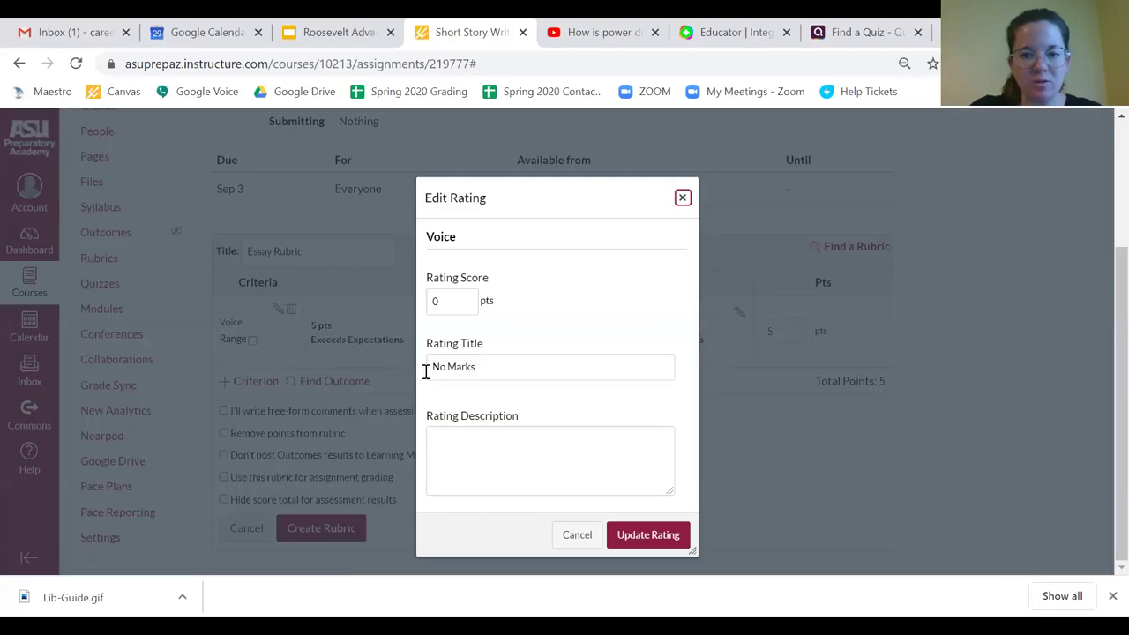
left_click_drag(491, 365, 347, 372)
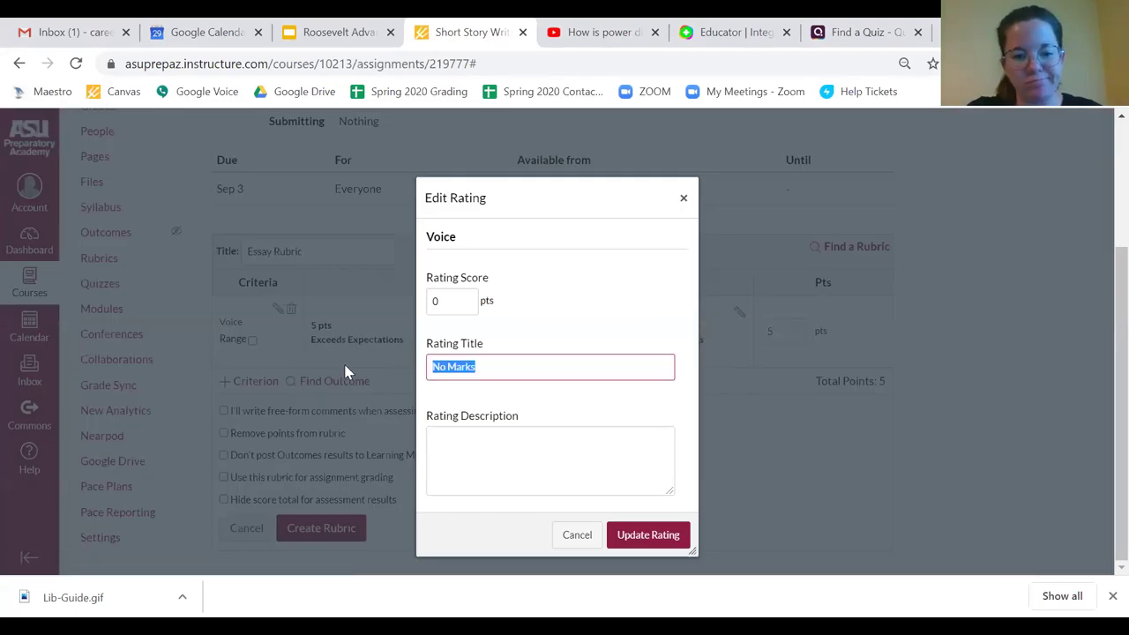
type("Needs Imp")
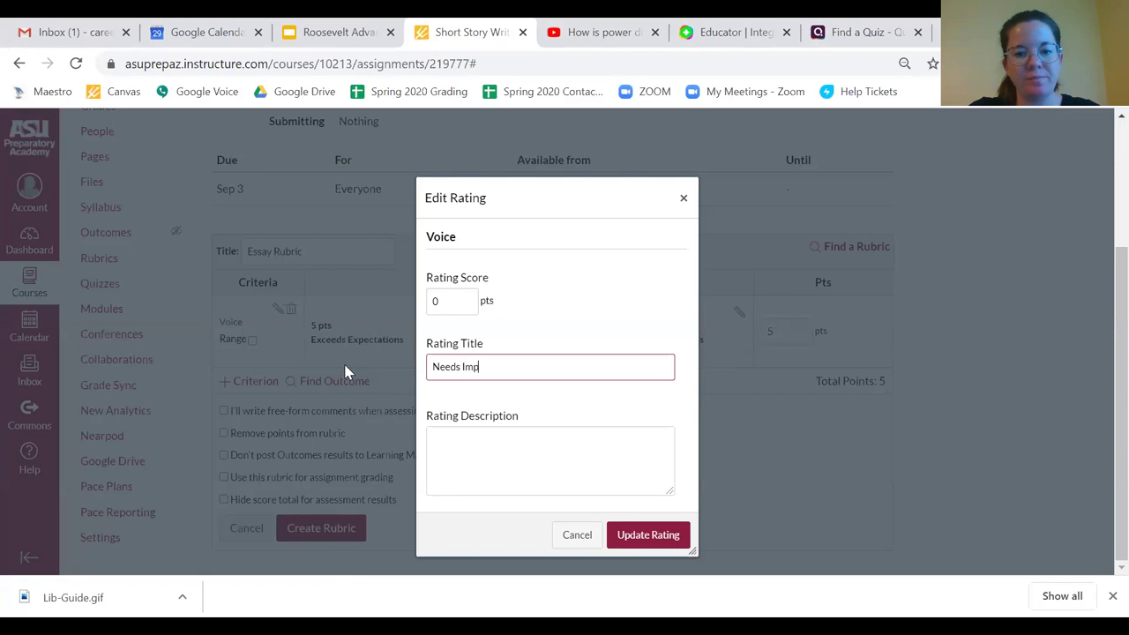
type("rovement")
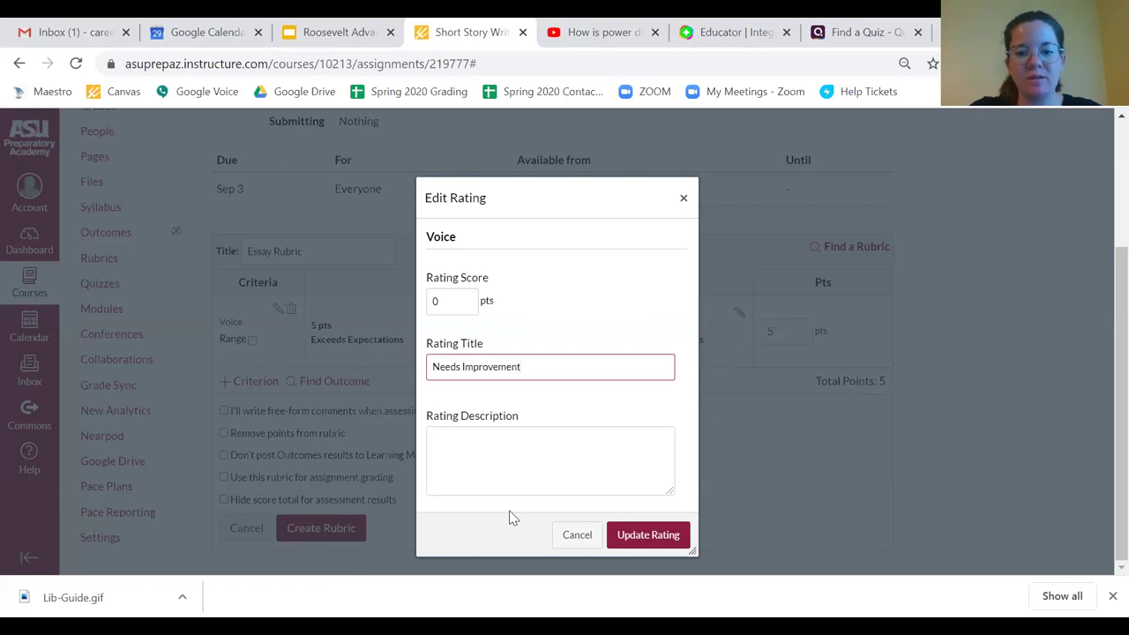
left_click(648, 536)
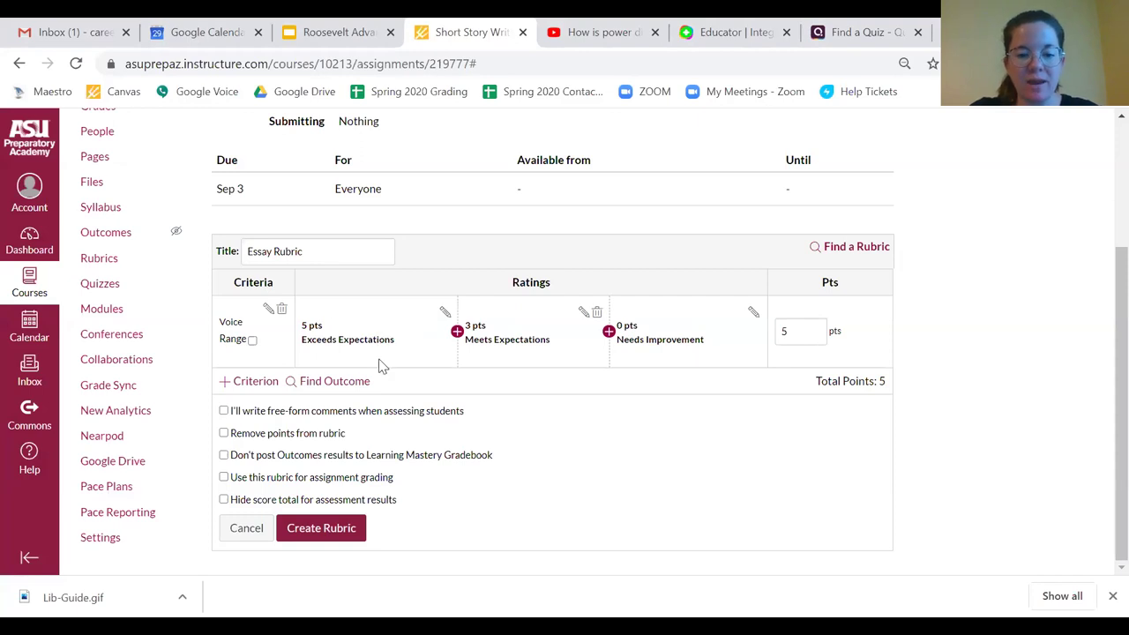
Turn on point ranges for the Voice criterion's ratings.
left_click(444, 314)
left_click(470, 463)
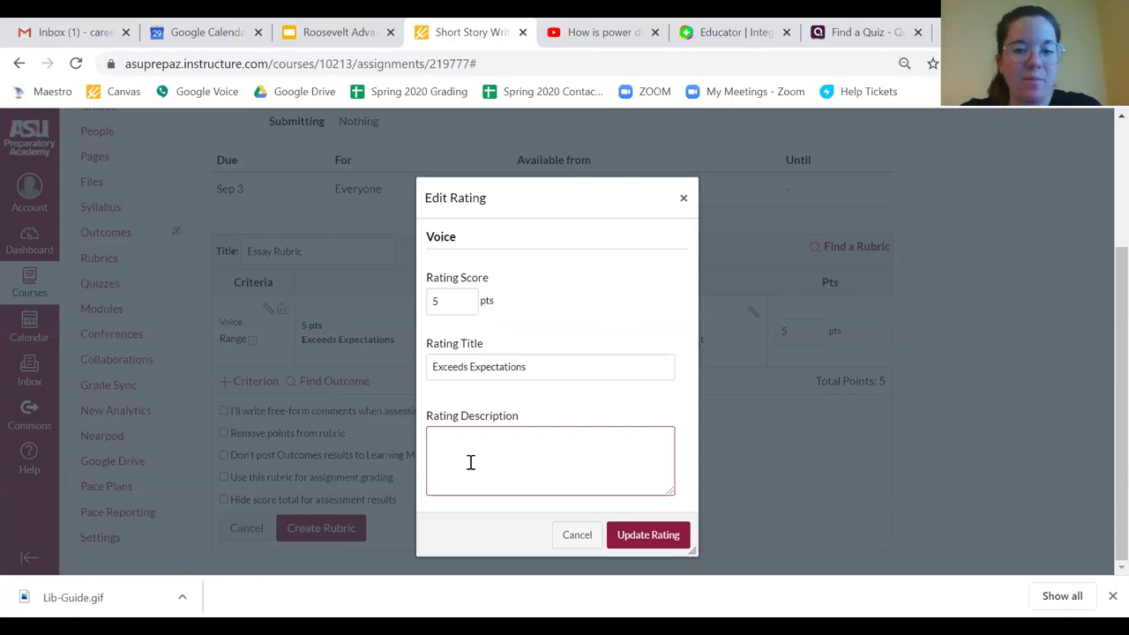
left_click(683, 197)
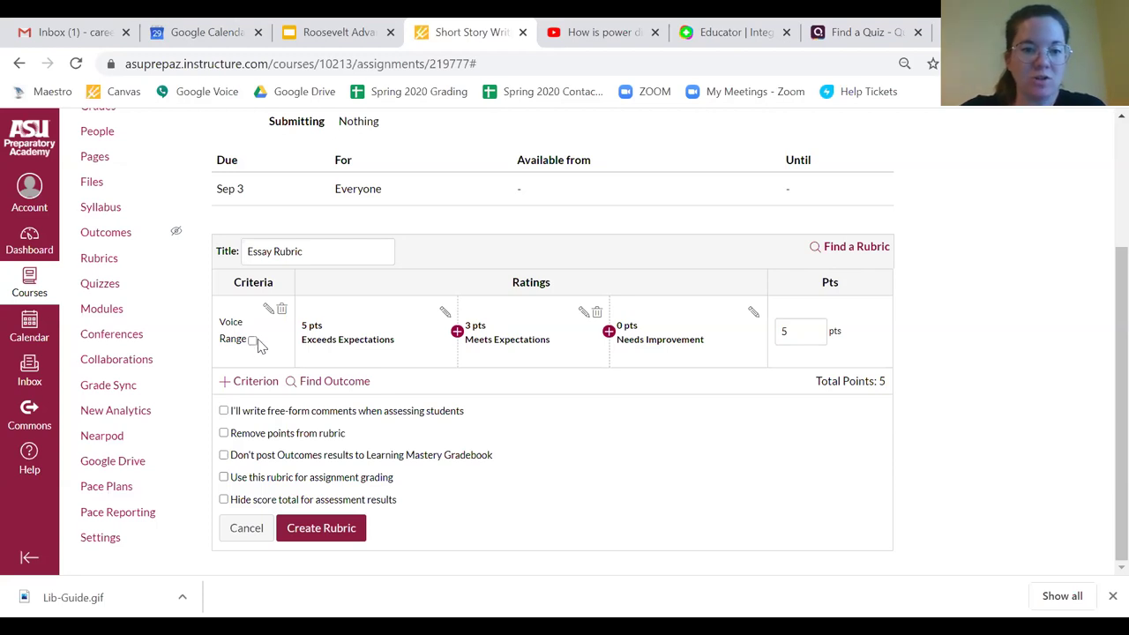
left_click(252, 342)
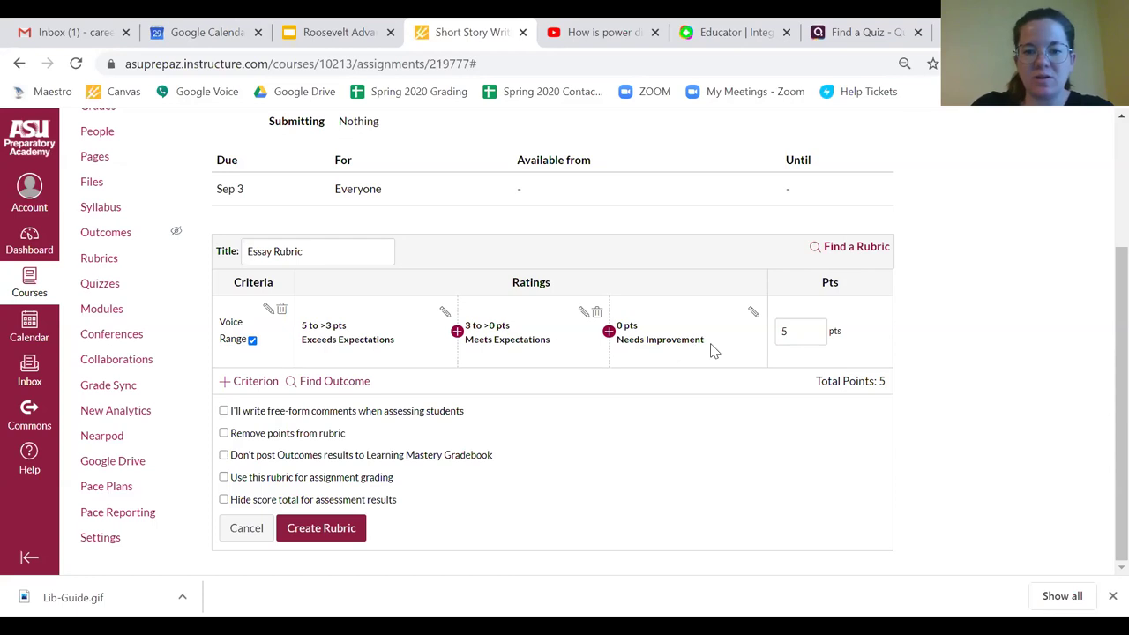
Set Meets Expectations' lower bound to 1 (3 to >1 pts), then turn ranges back off.
left_click(586, 313)
left_click(532, 300)
key("BackSpace")
type("1")
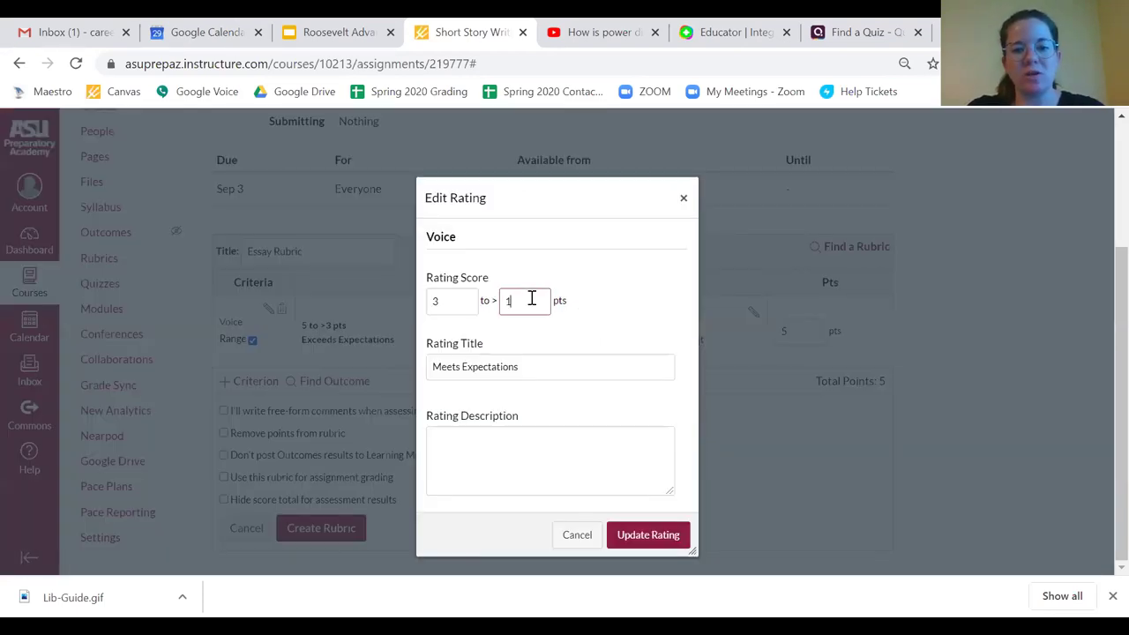
left_click(671, 535)
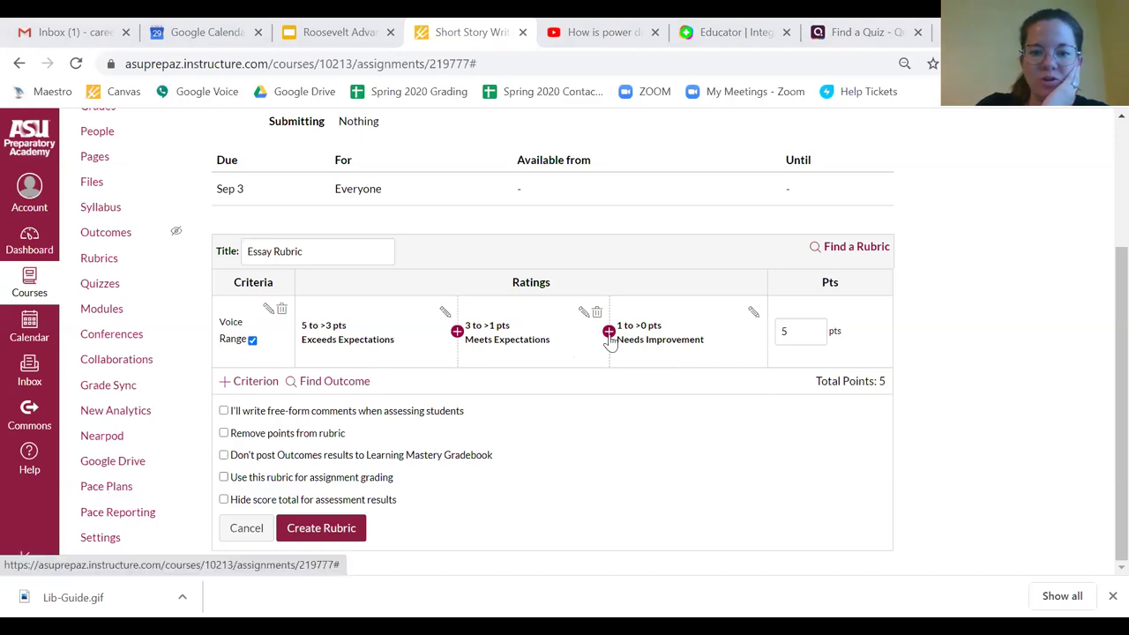
left_click(251, 341)
Add a 2-point 'Needs Improvement' rating and rename the 1-point rating 'Poor'.
left_click(608, 331)
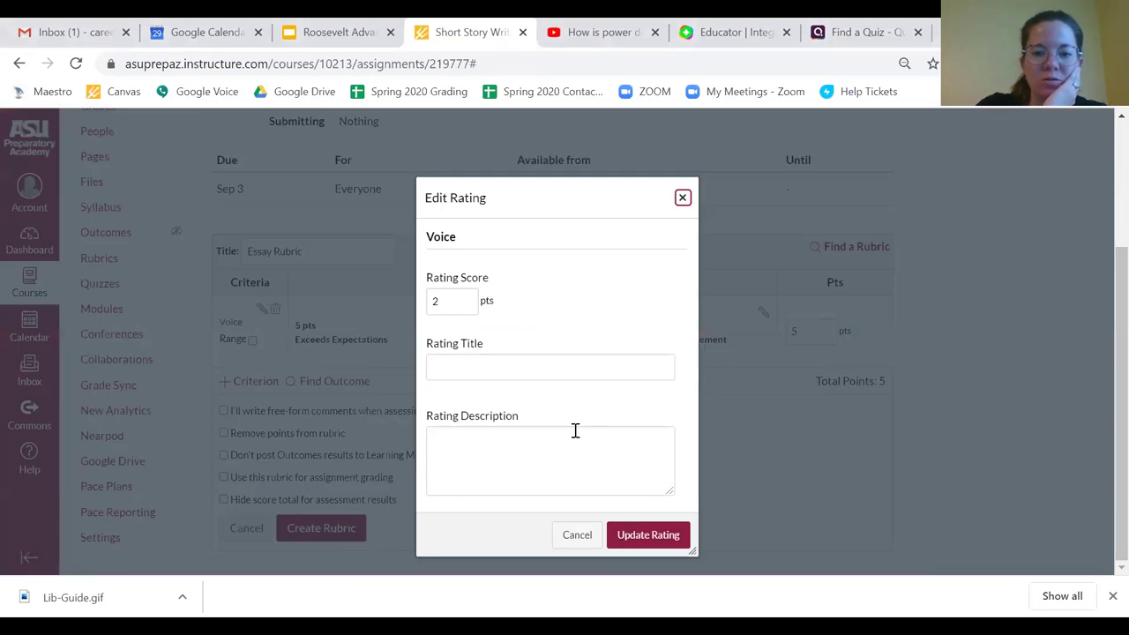
left_click(525, 365)
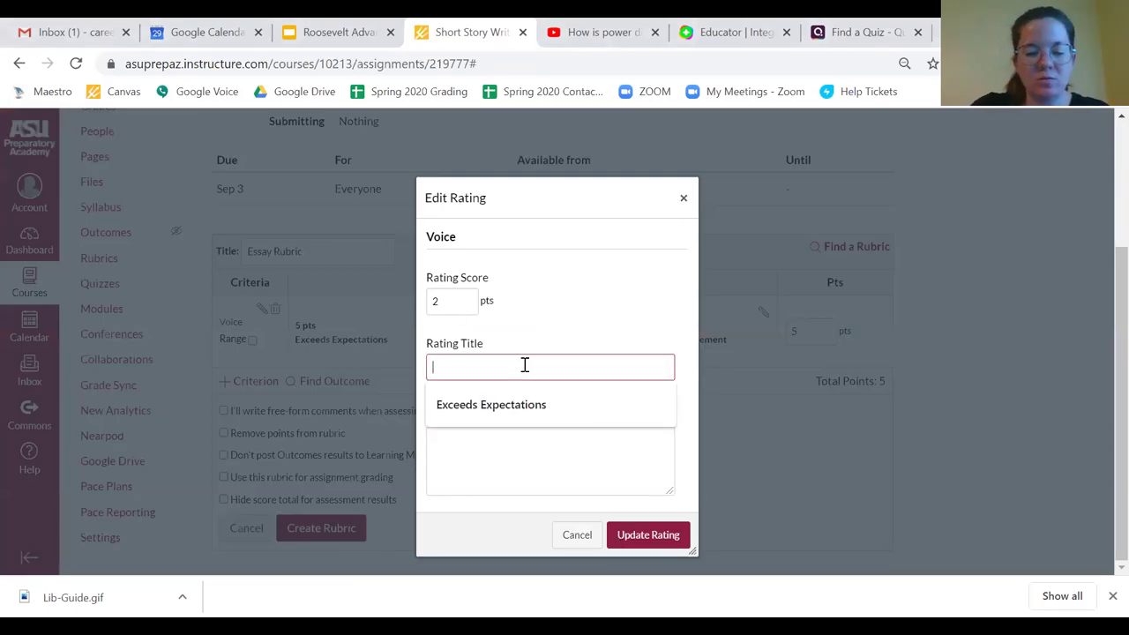
type("Needs I")
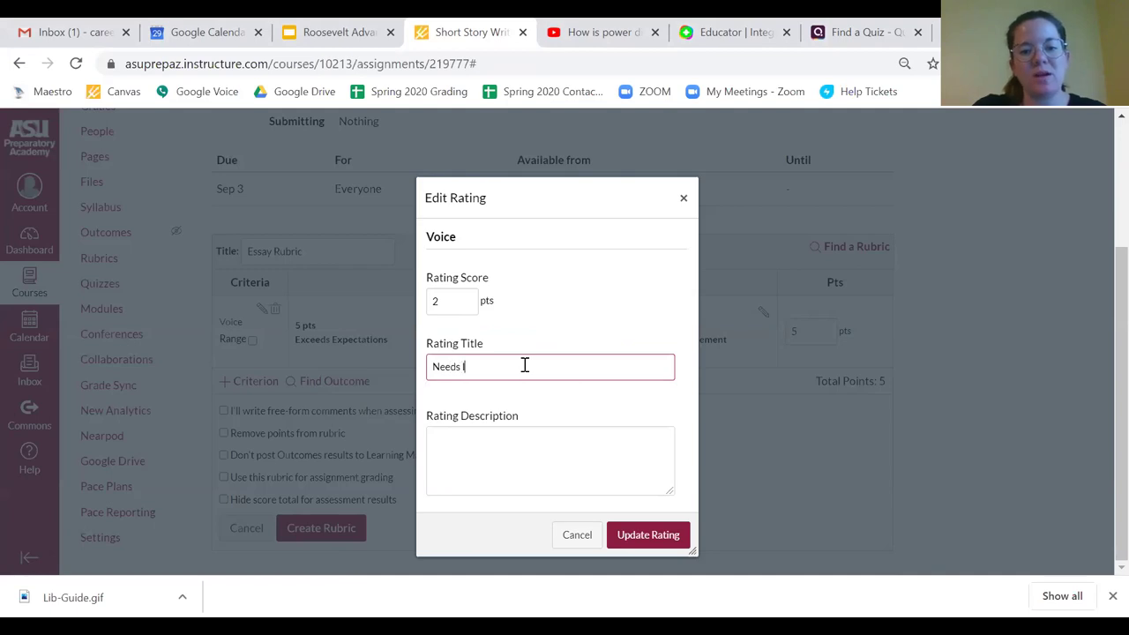
type("mprovement")
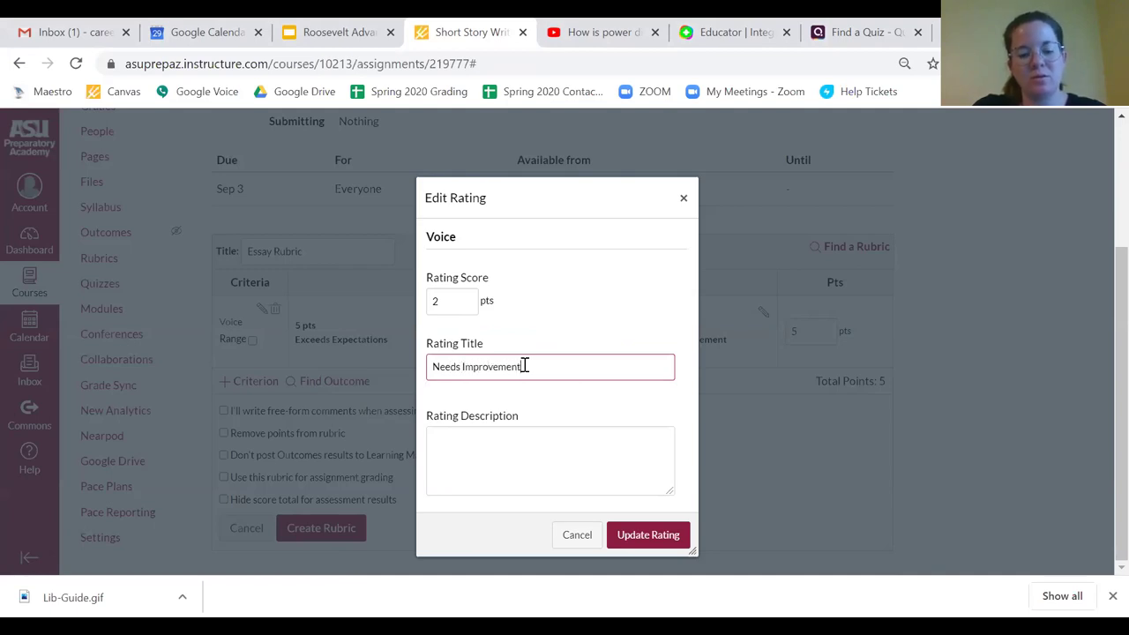
left_click(664, 534)
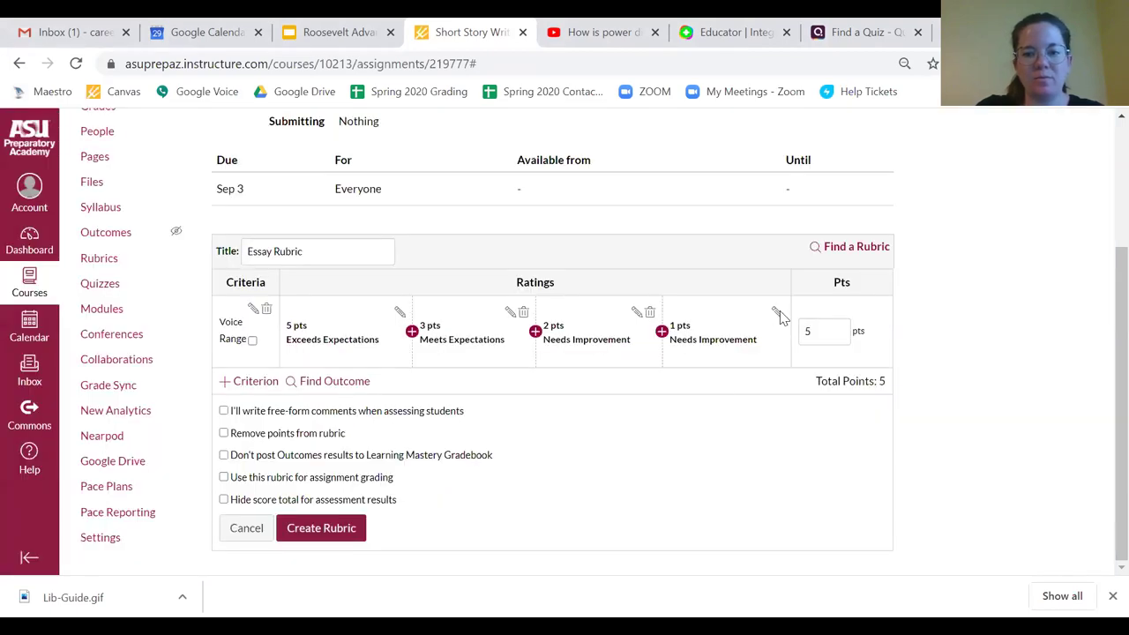
left_click(778, 313)
left_click_drag(547, 367, 371, 353)
type("P")
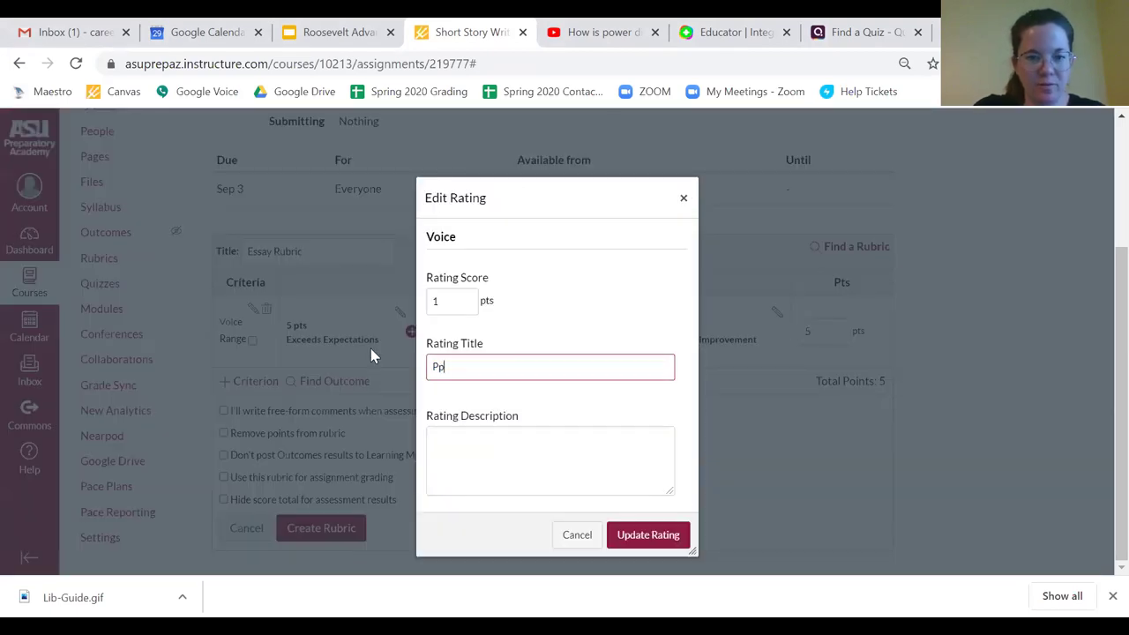
type("oor")
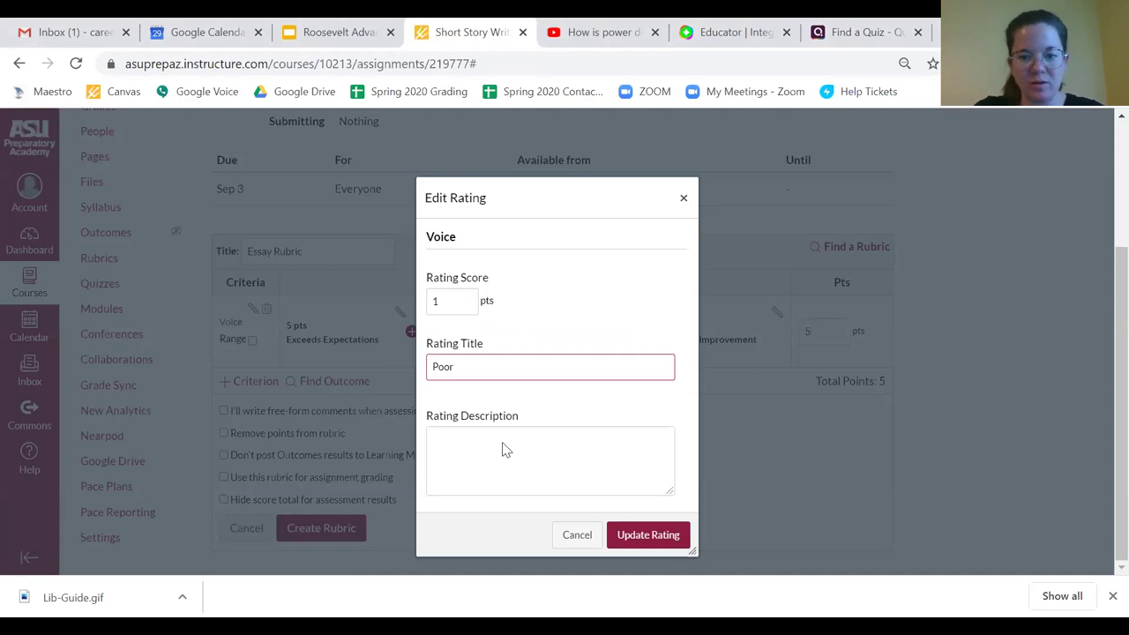
left_click(661, 538)
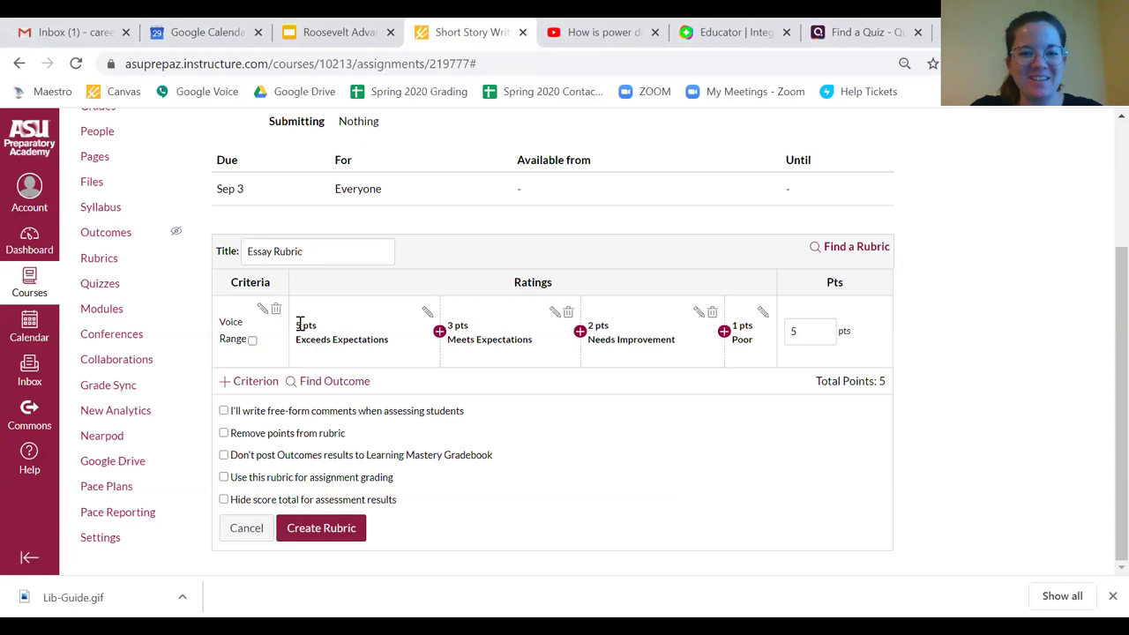
Lower the Exceeds Expectations rating from 5 to 4 points.
left_click(427, 312)
left_click(461, 304)
key("BackSpace")
type("4")
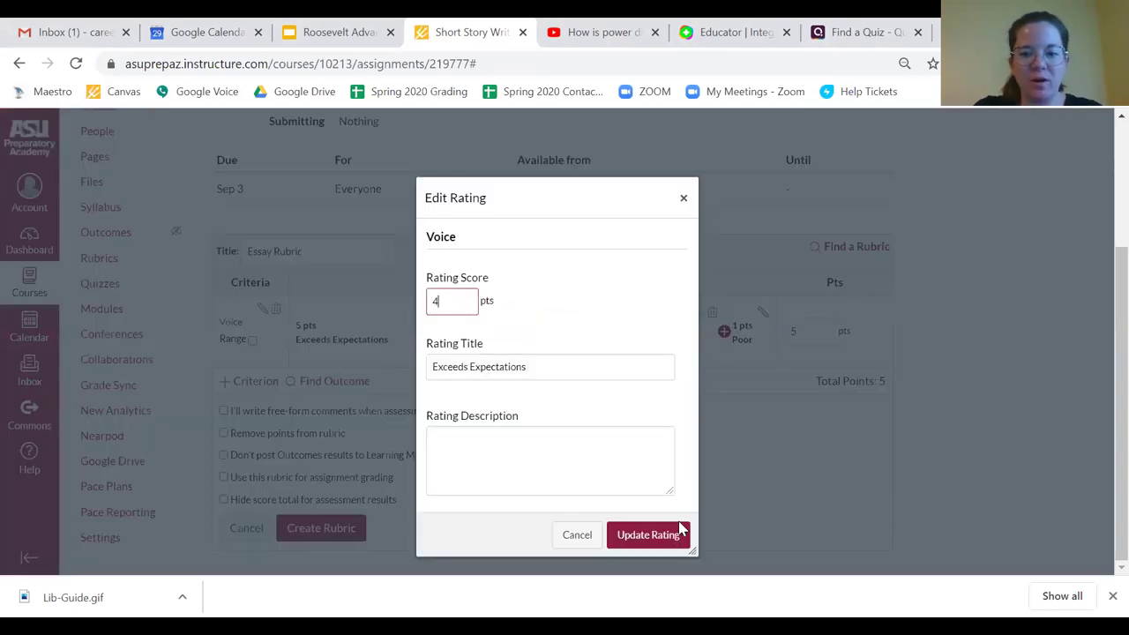
left_click(660, 535)
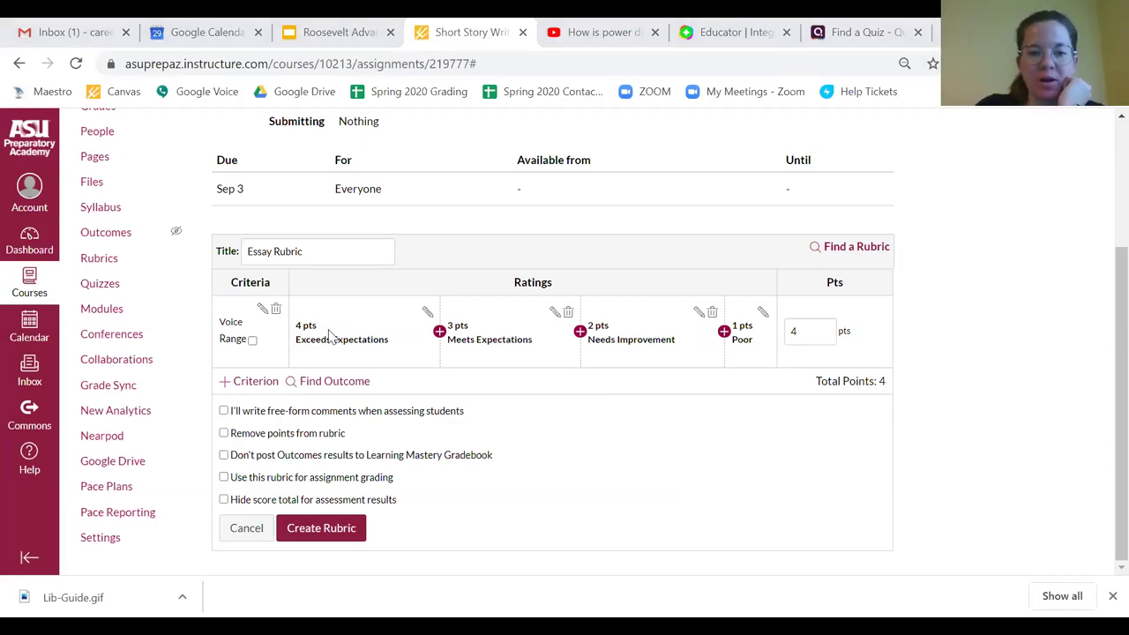
Duplicate the Voice criterion and name the copy 'Capitalization'.
left_click(269, 389)
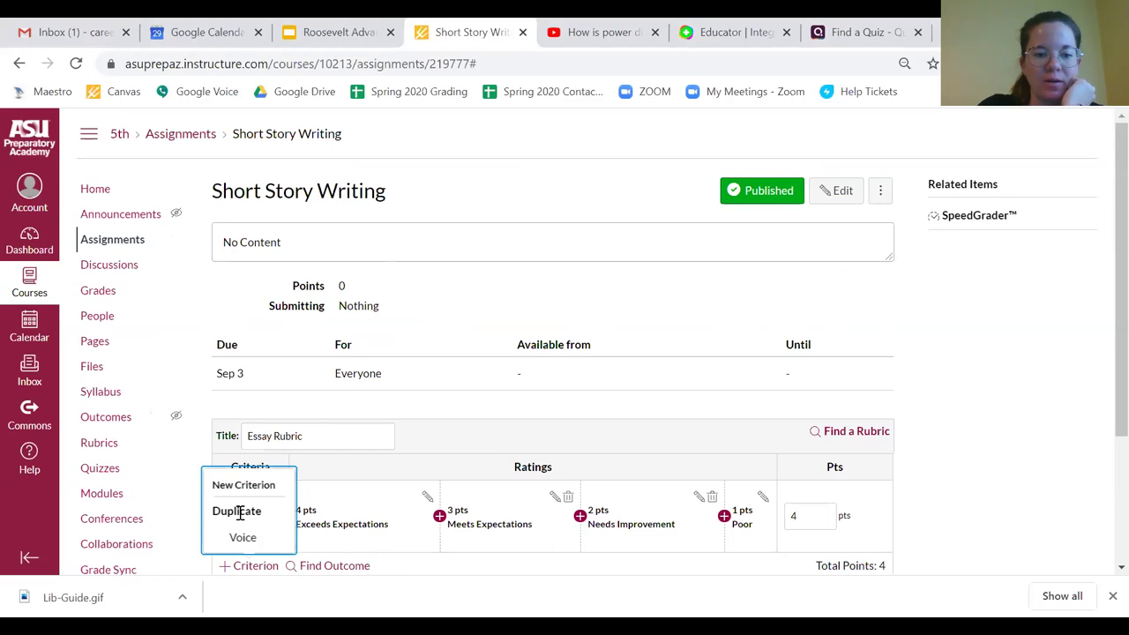
left_click(256, 540)
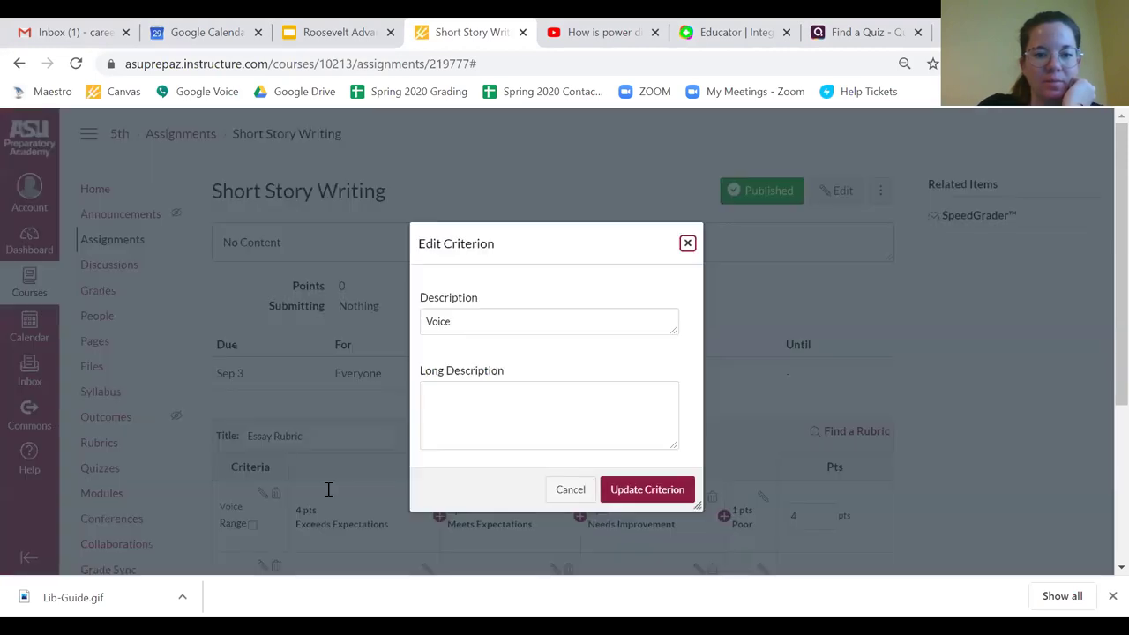
double_click(489, 327)
type("Ca")
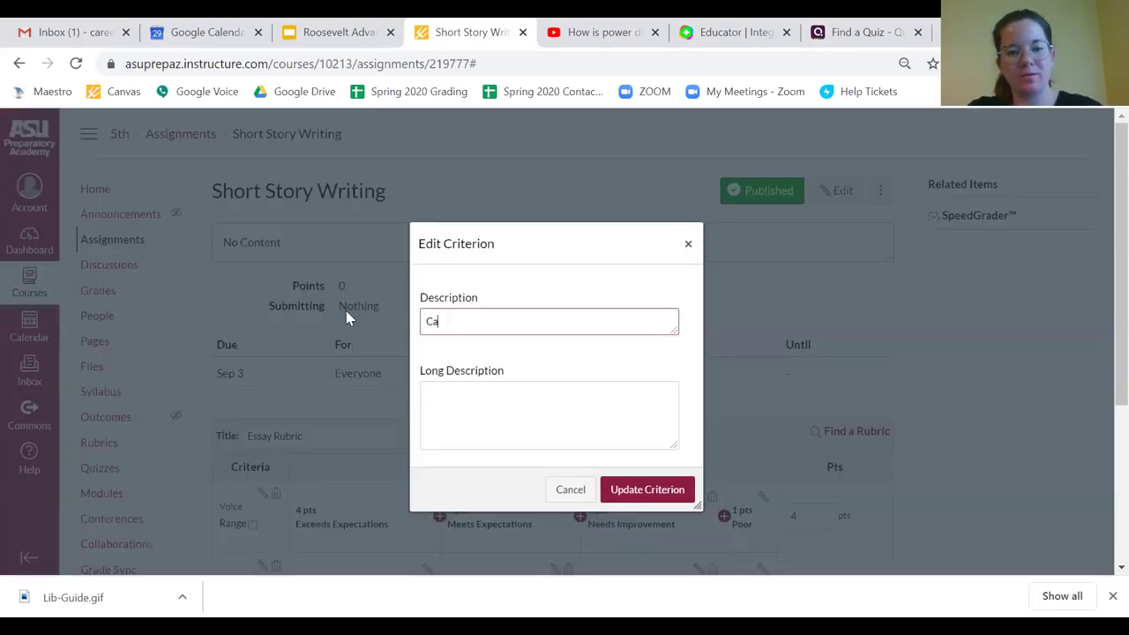
type("pitalization")
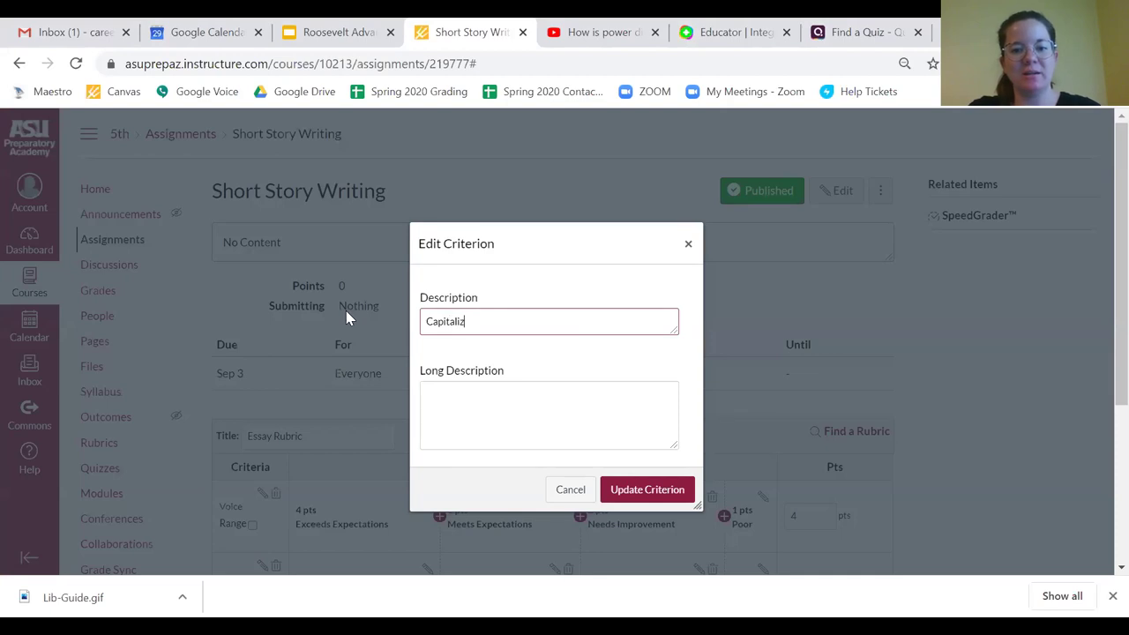
left_click(637, 490)
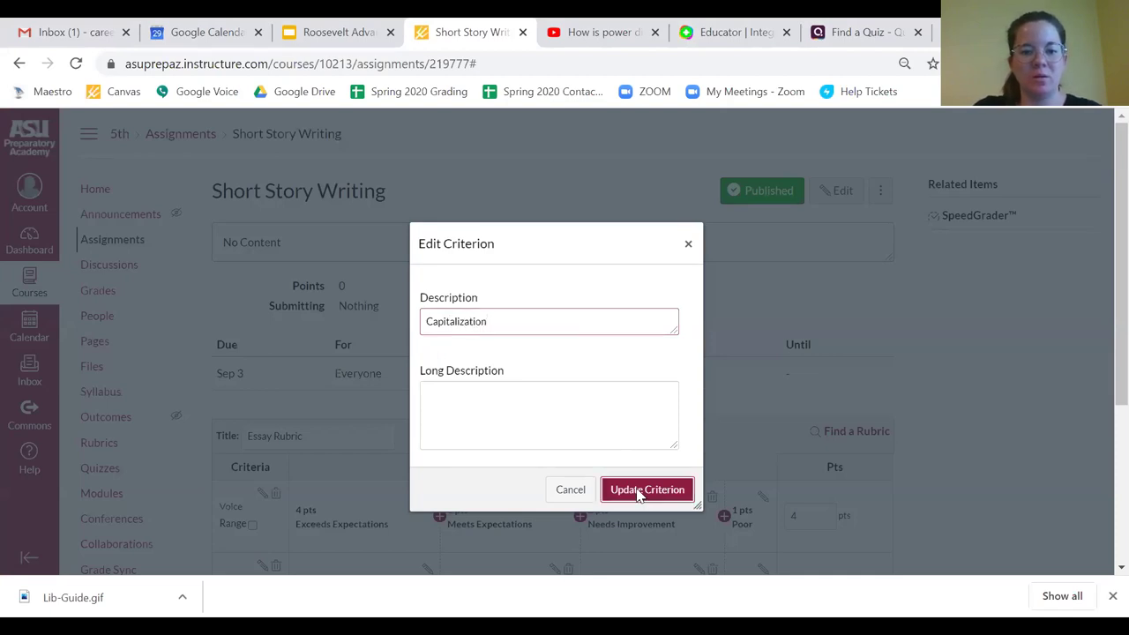
scroll(618, 426, "down", 3)
scroll(618, 426, "up", 1)
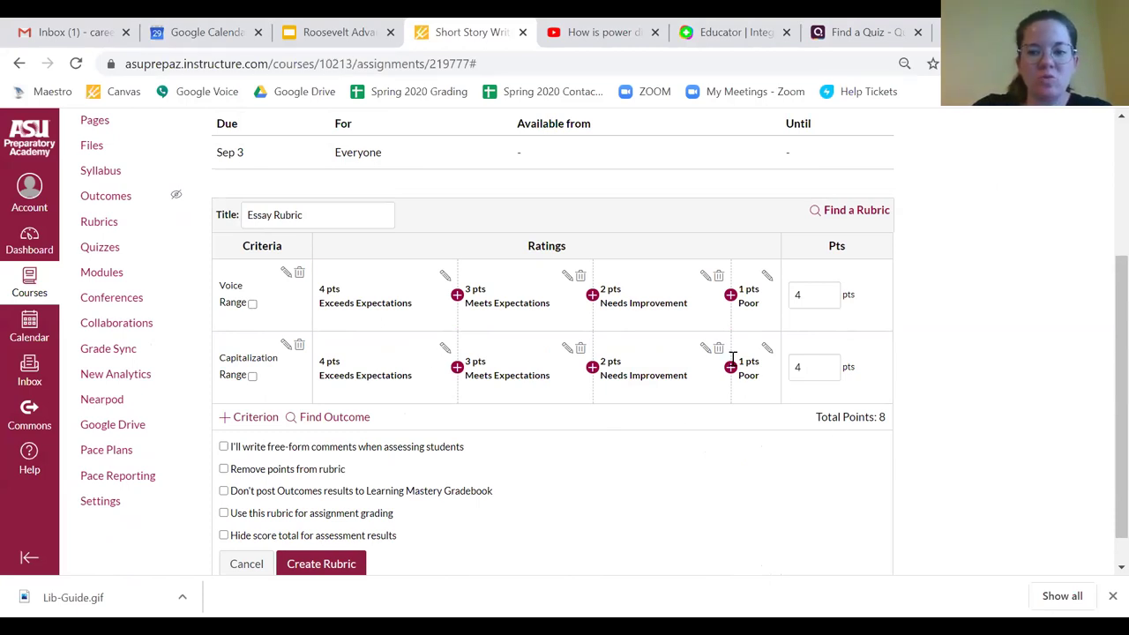
Raise Voice from 4 to 8 points and enable 'Use this rubric for assignment grading'.
left_click(818, 305)
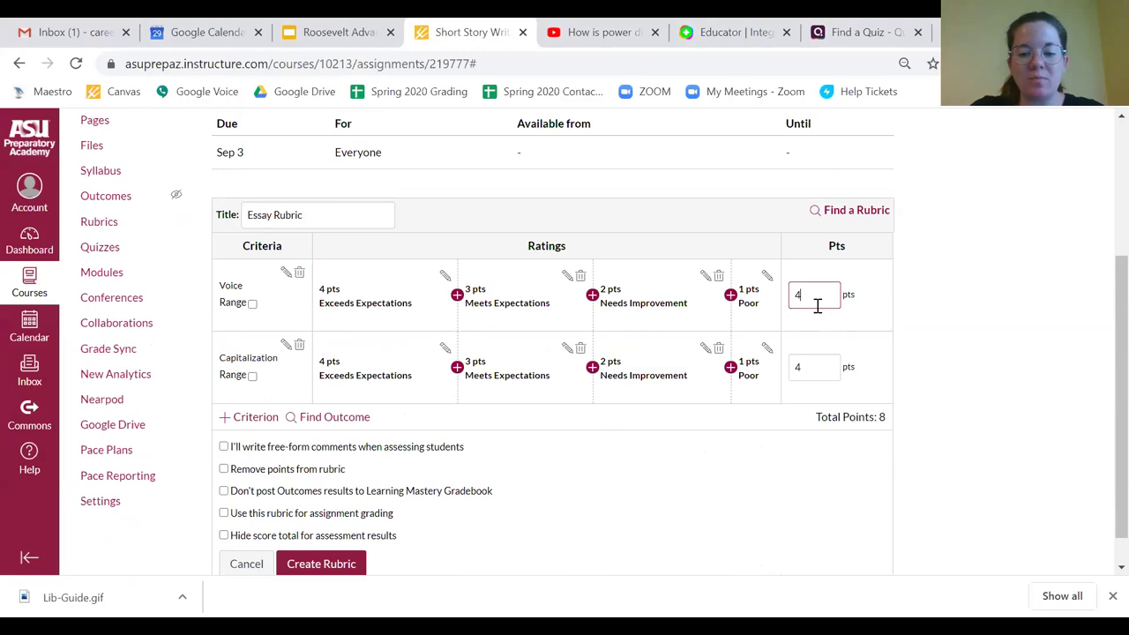
key("BackSpace")
type("8")
left_click(889, 322)
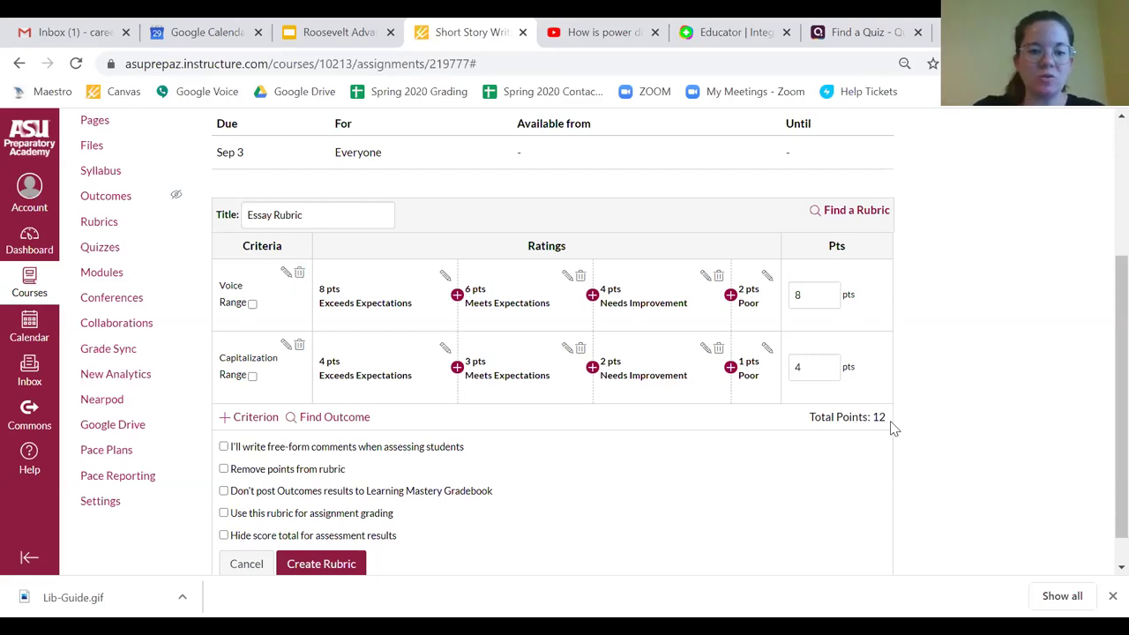
scroll(893, 428, "down", 1)
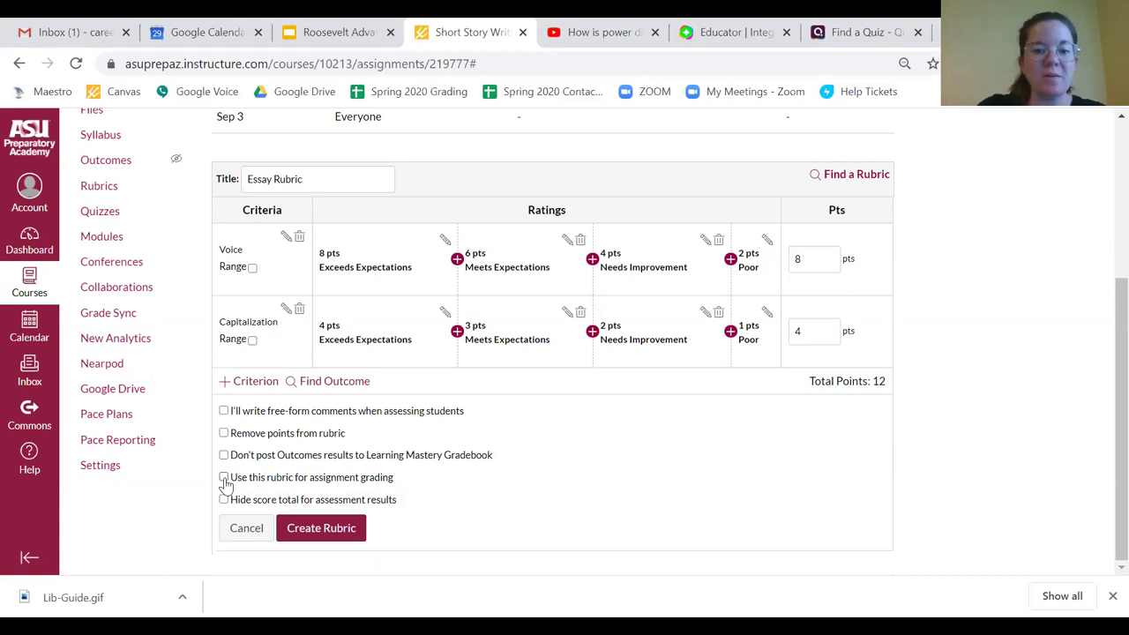
left_click(224, 478)
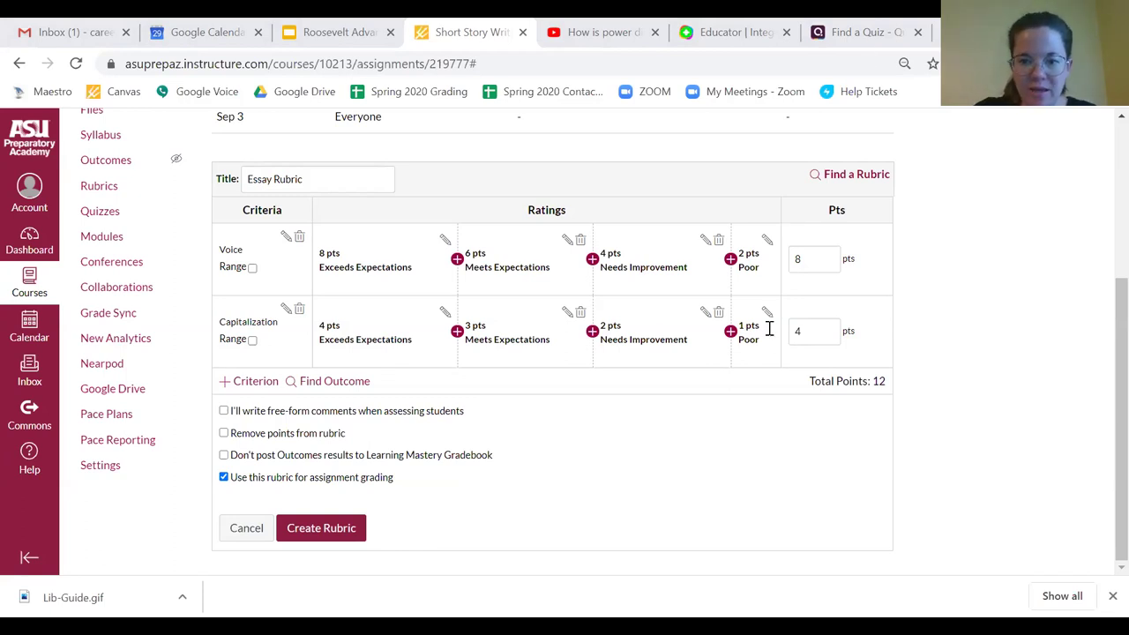
Create the Essay Rubric and change the assignment's points to 12 to match.
left_click(342, 526)
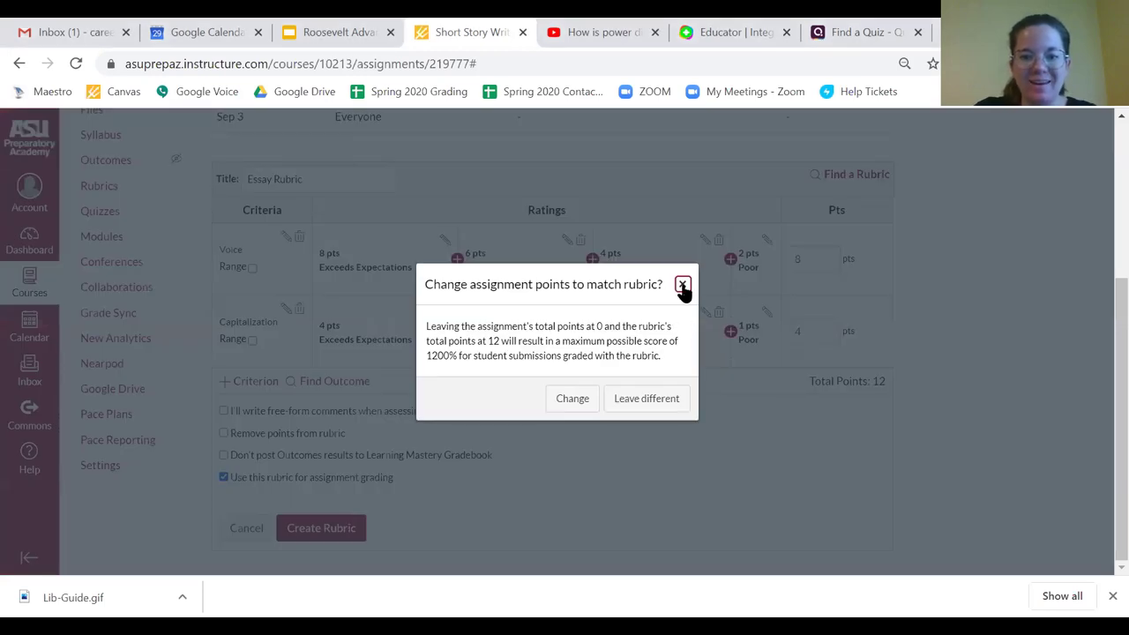
left_click(566, 406)
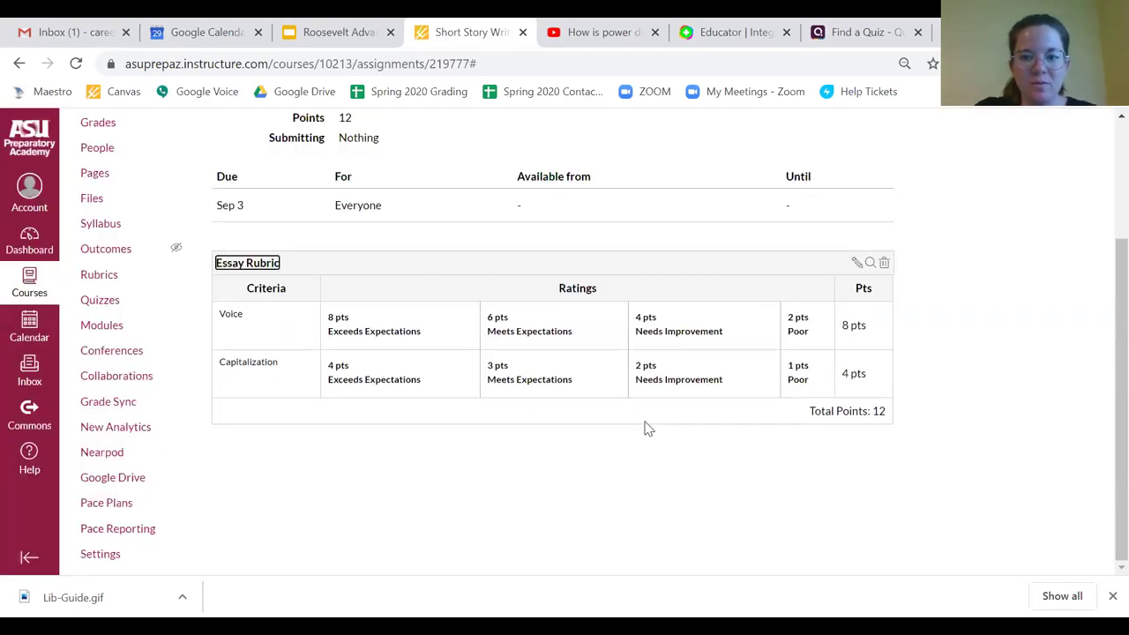
scroll(649, 282, "up", 3)
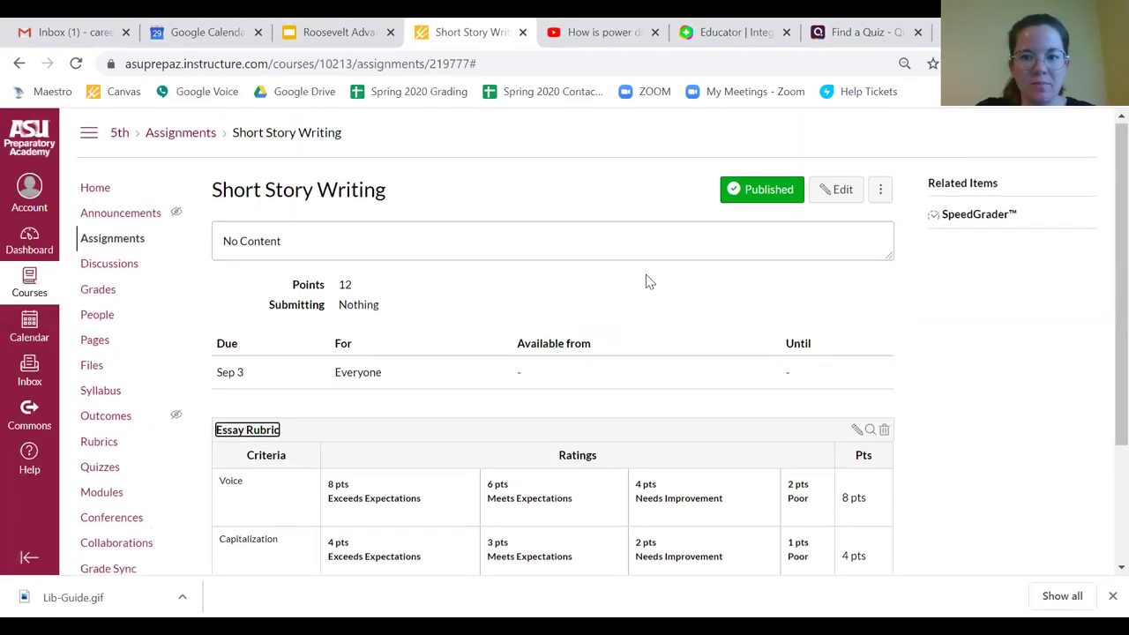
left_click(846, 194)
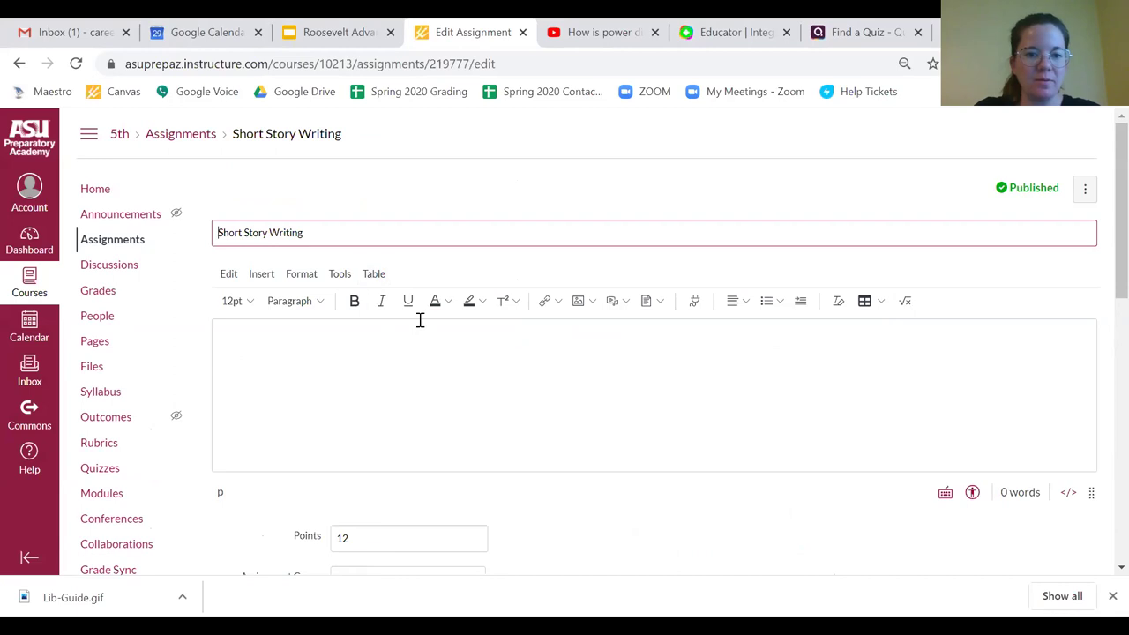
scroll(486, 429, "down", 4)
scroll(374, 224, "up", 1)
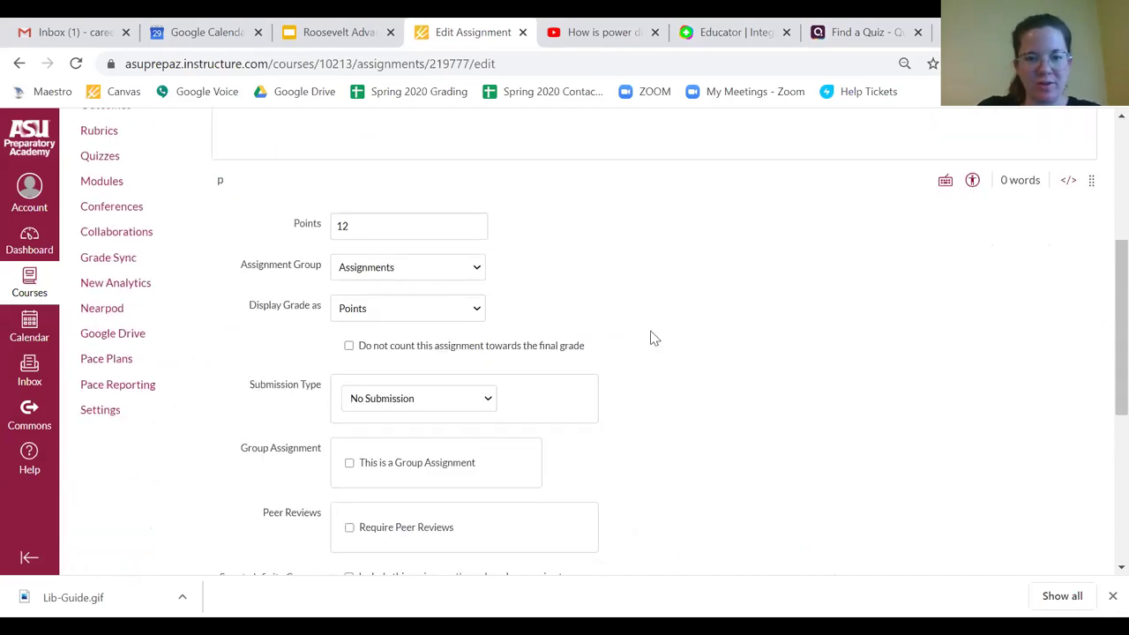
scroll(653, 338, "down", 4)
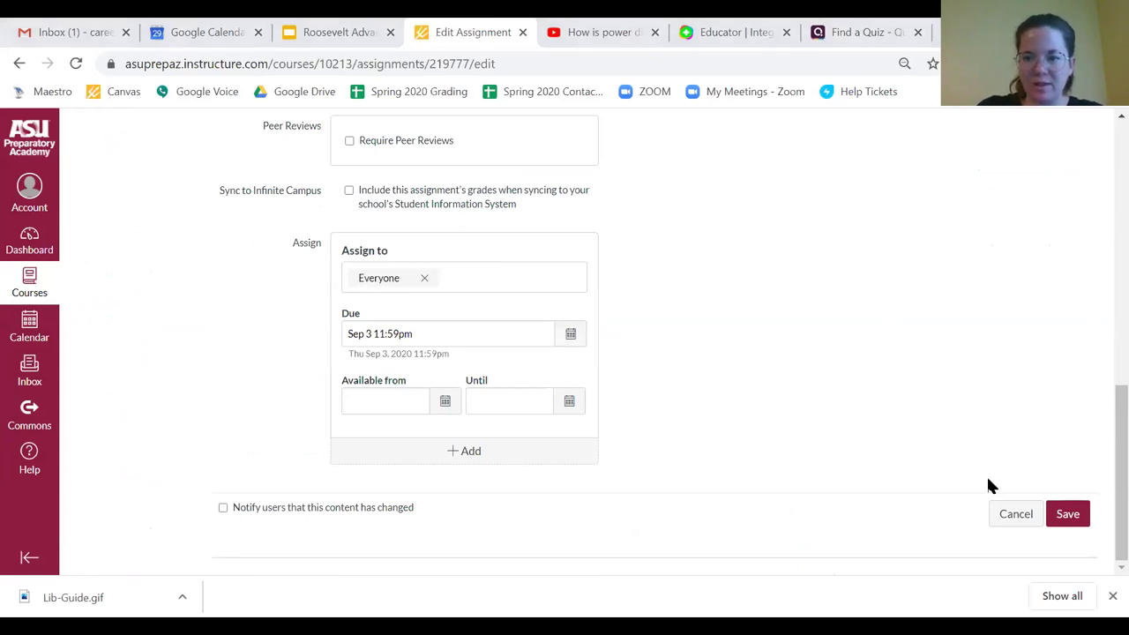
left_click(1068, 517)
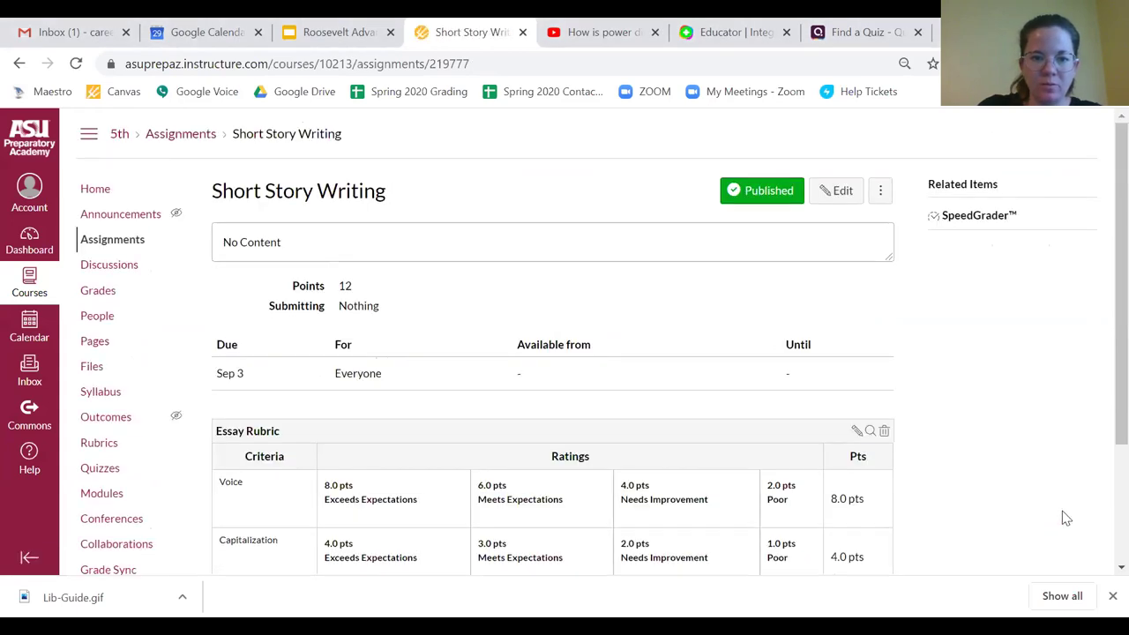
scroll(980, 461, "down", 2)
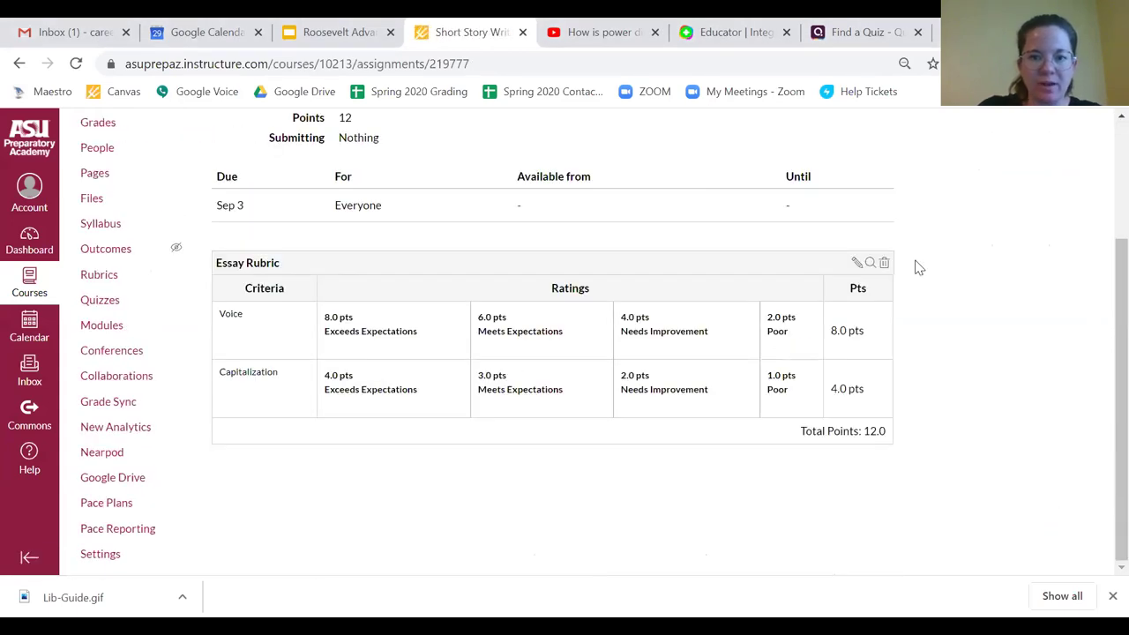
scroll(608, 361, "up", 2)
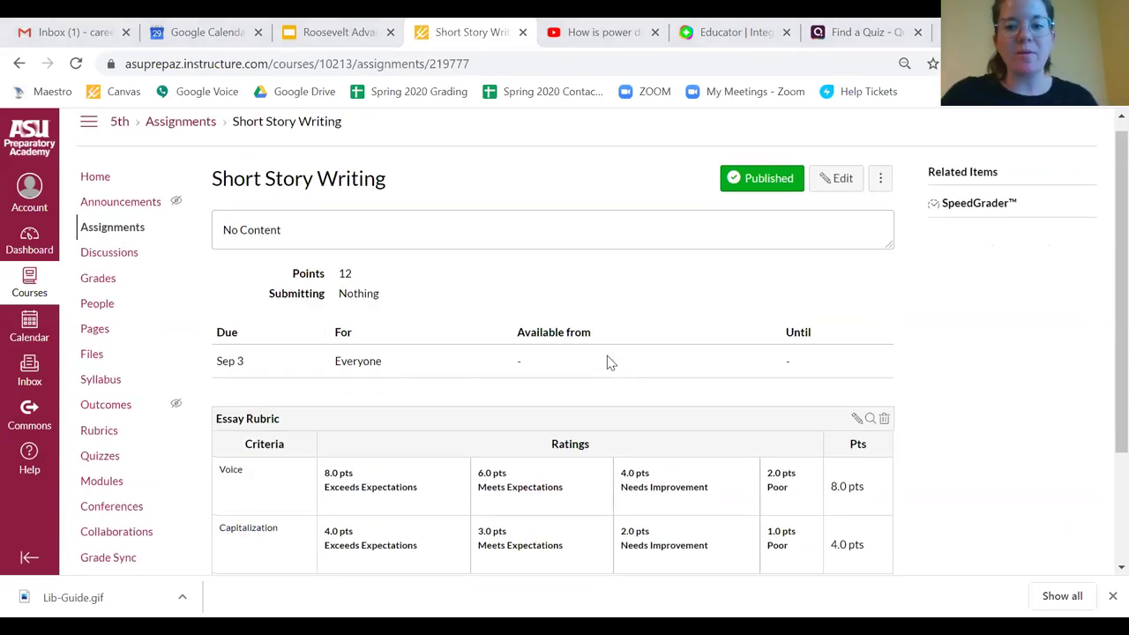
scroll(609, 362, "down", 1)
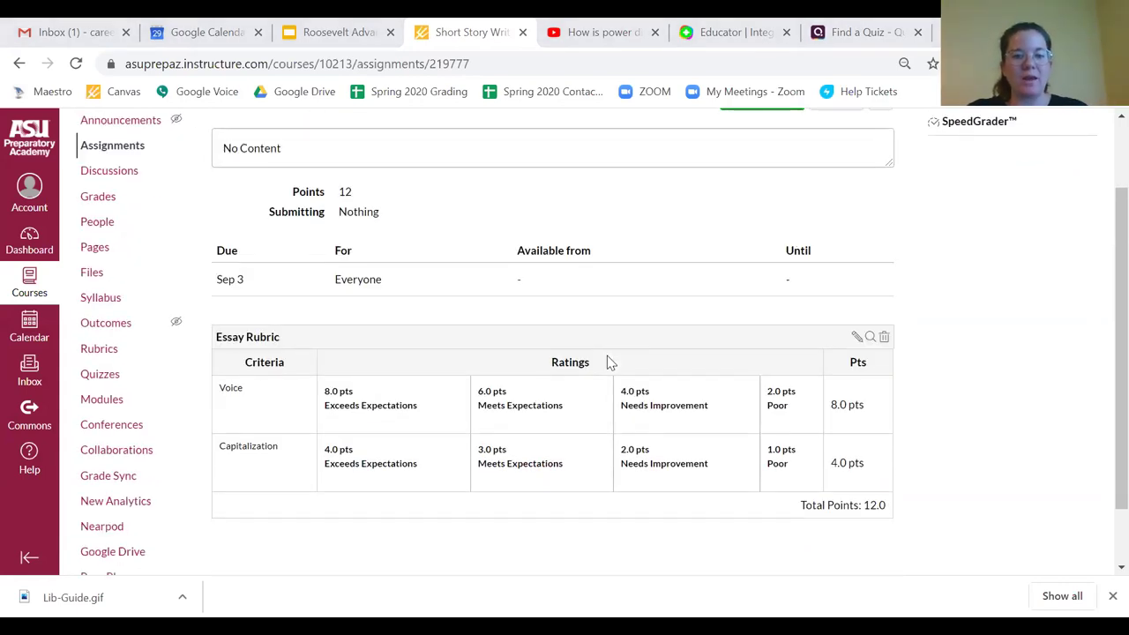
scroll(607, 356, "up", 1)
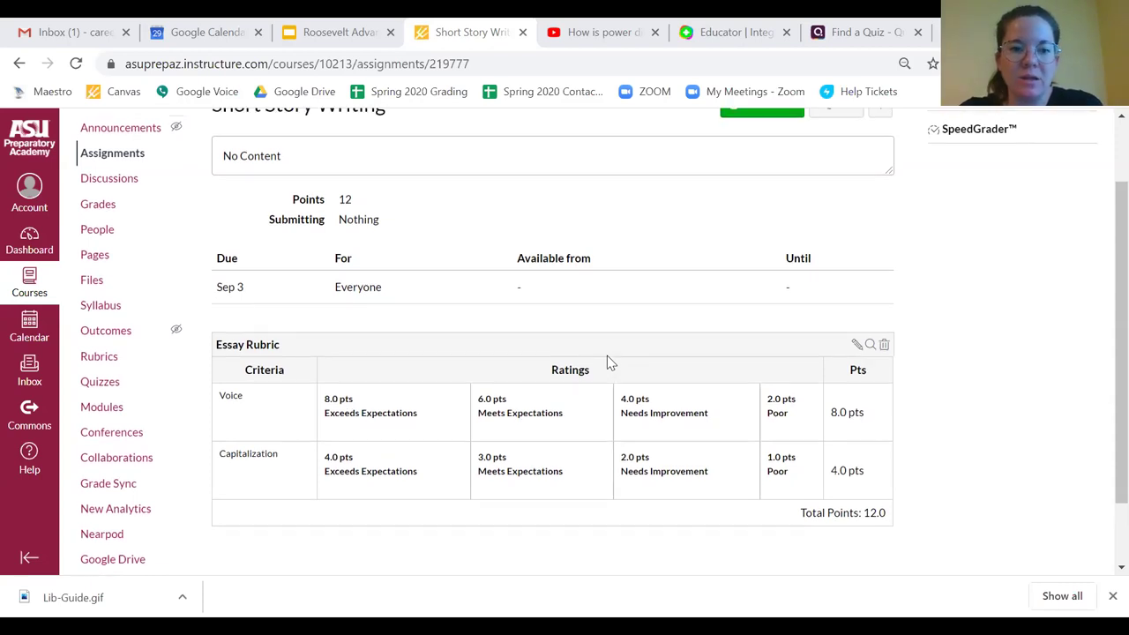
scroll(609, 362, "down", 1)
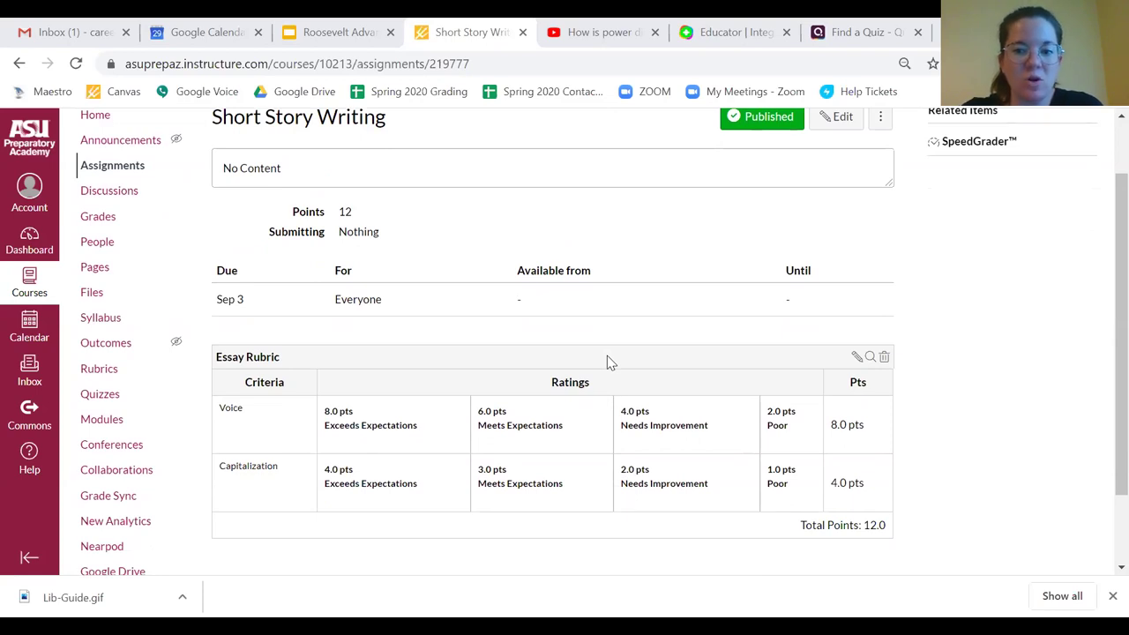
scroll(607, 355, "up", 1)
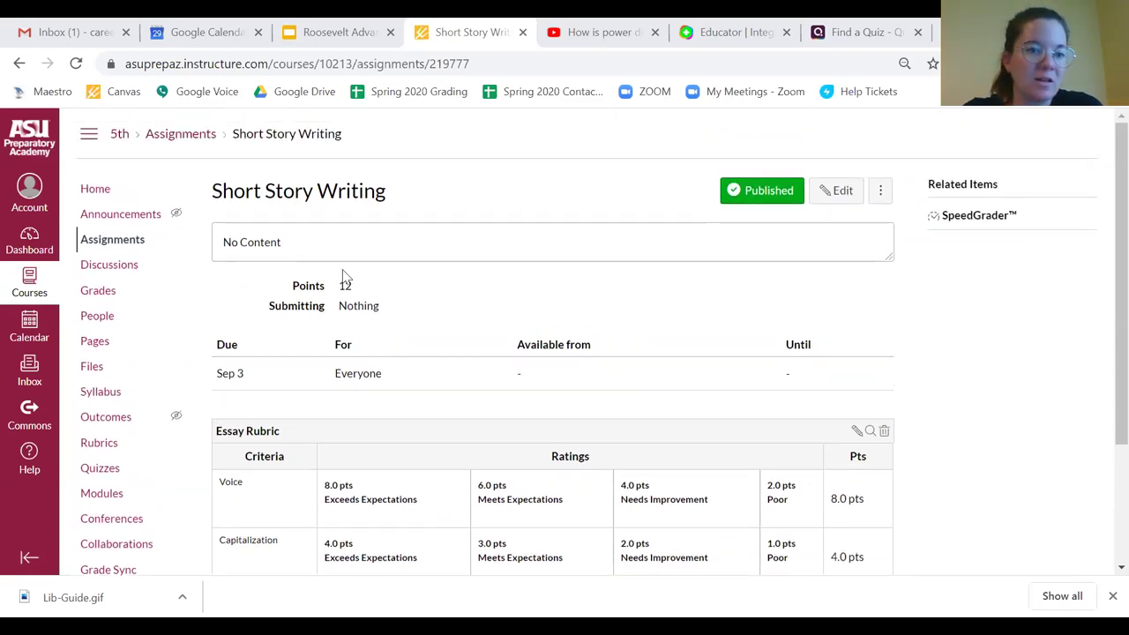
left_click(137, 252)
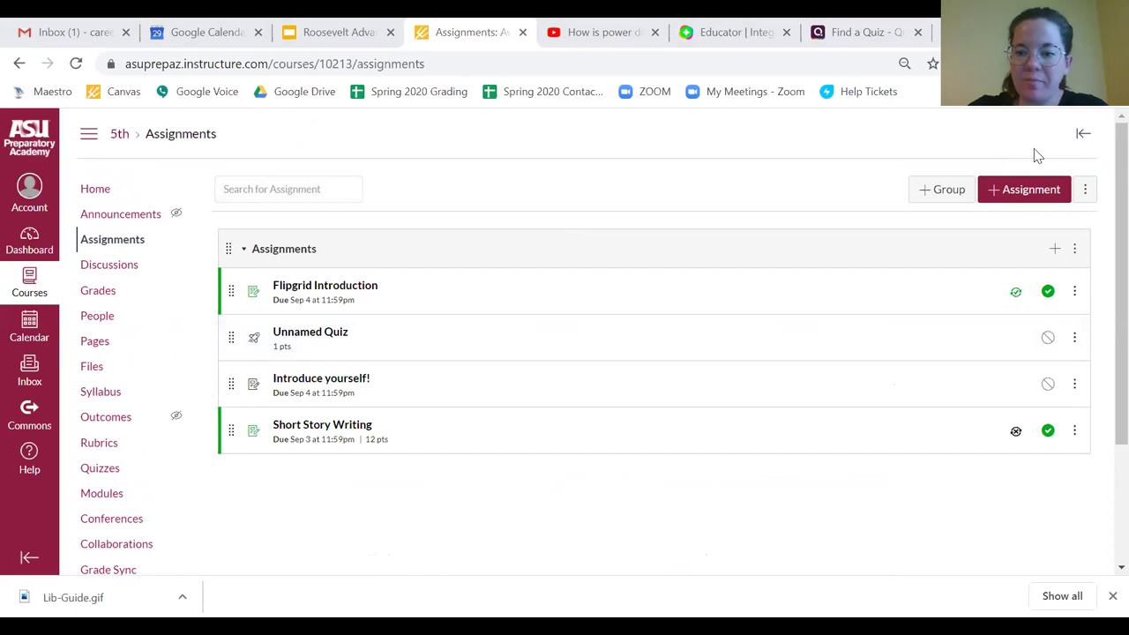
left_click(1015, 185)
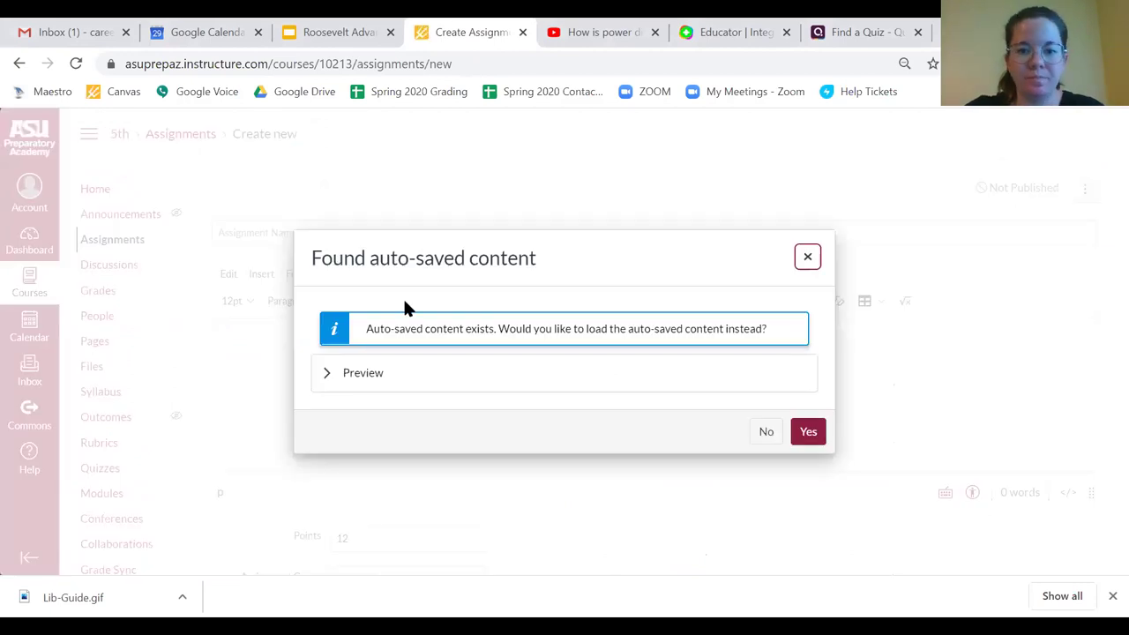
left_click(764, 433)
left_click(382, 235)
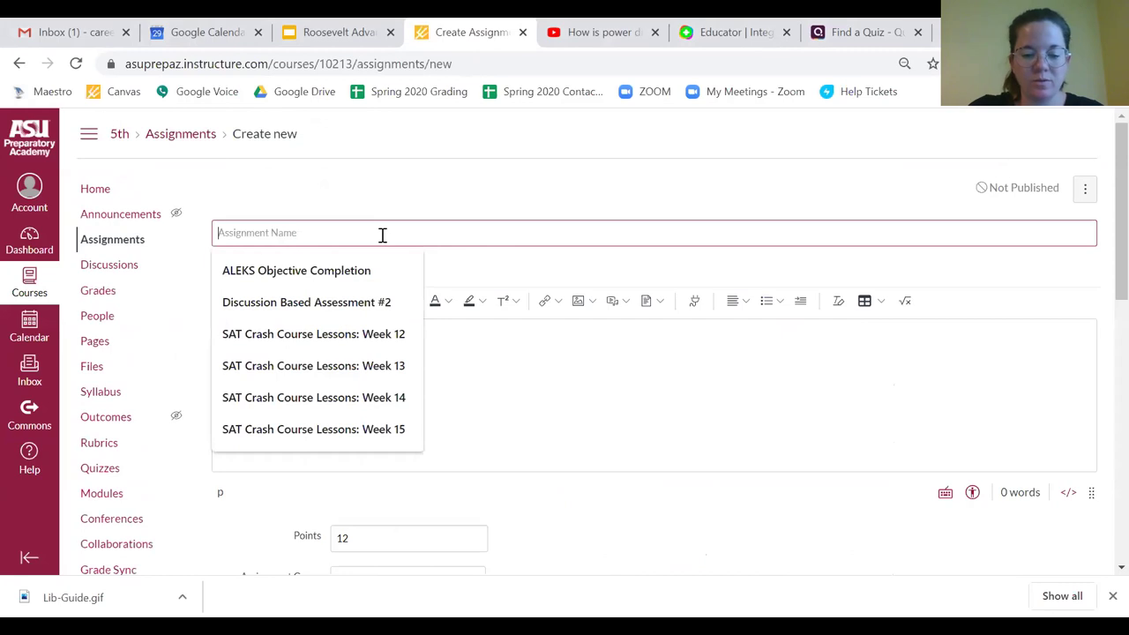
type("Essay #2")
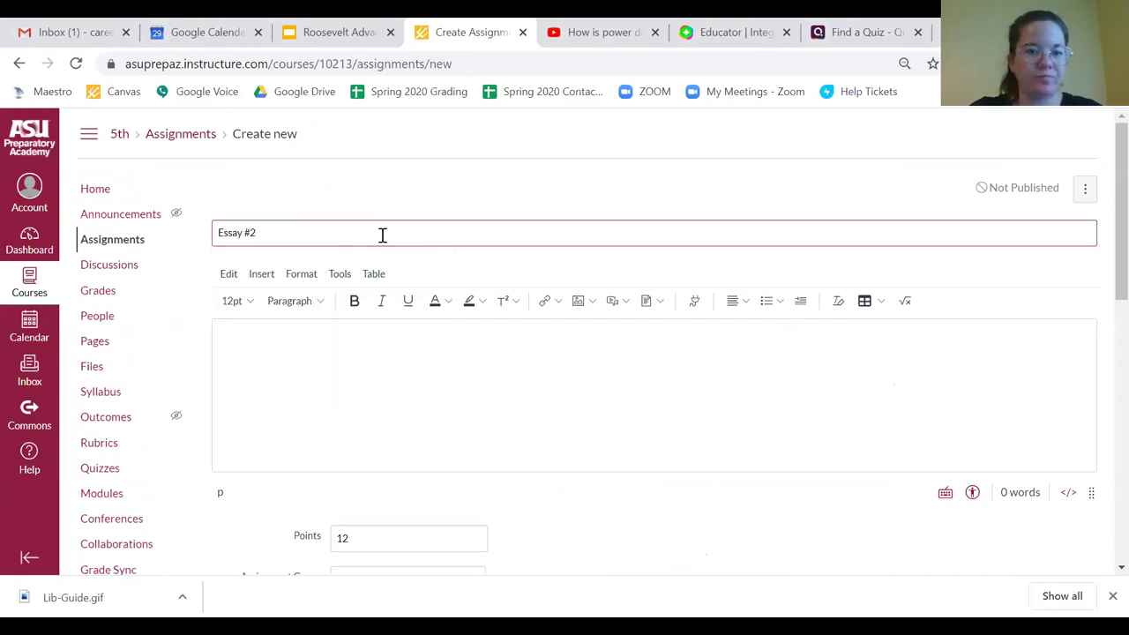
scroll(382, 235, "down", 10)
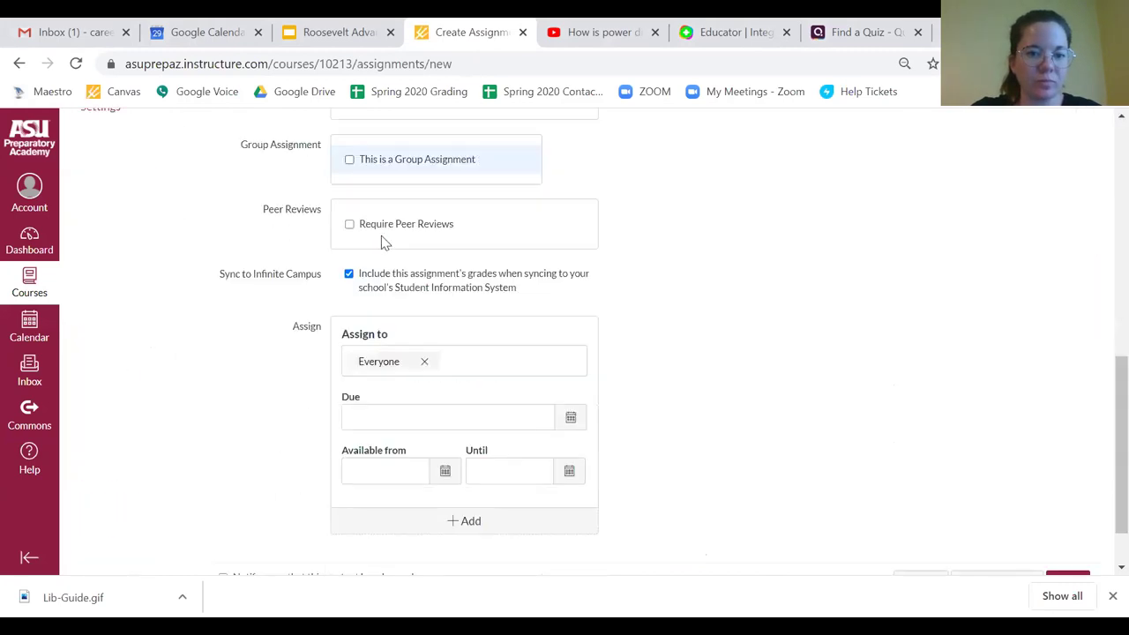
scroll(385, 243, "up", 10)
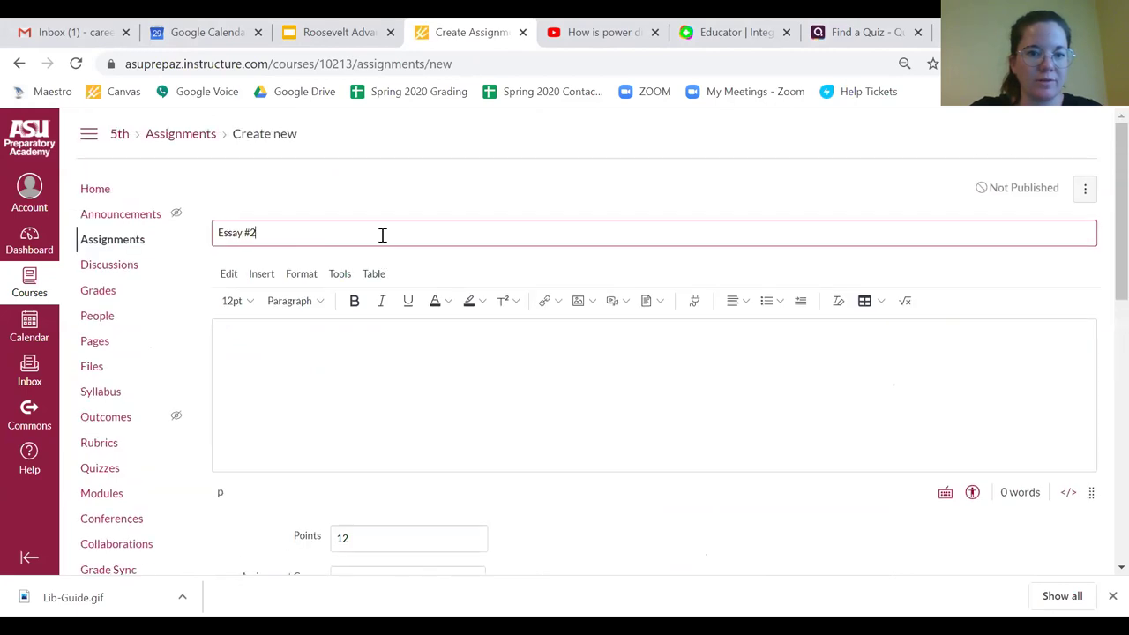
scroll(640, 269, "down", 4)
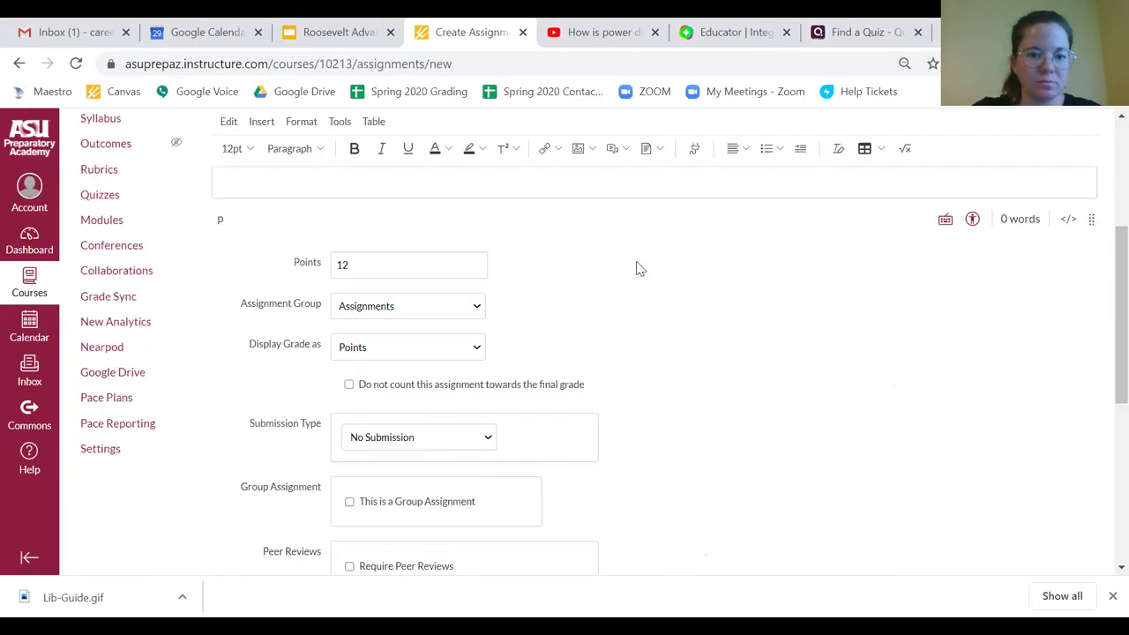
scroll(639, 269, "down", 5)
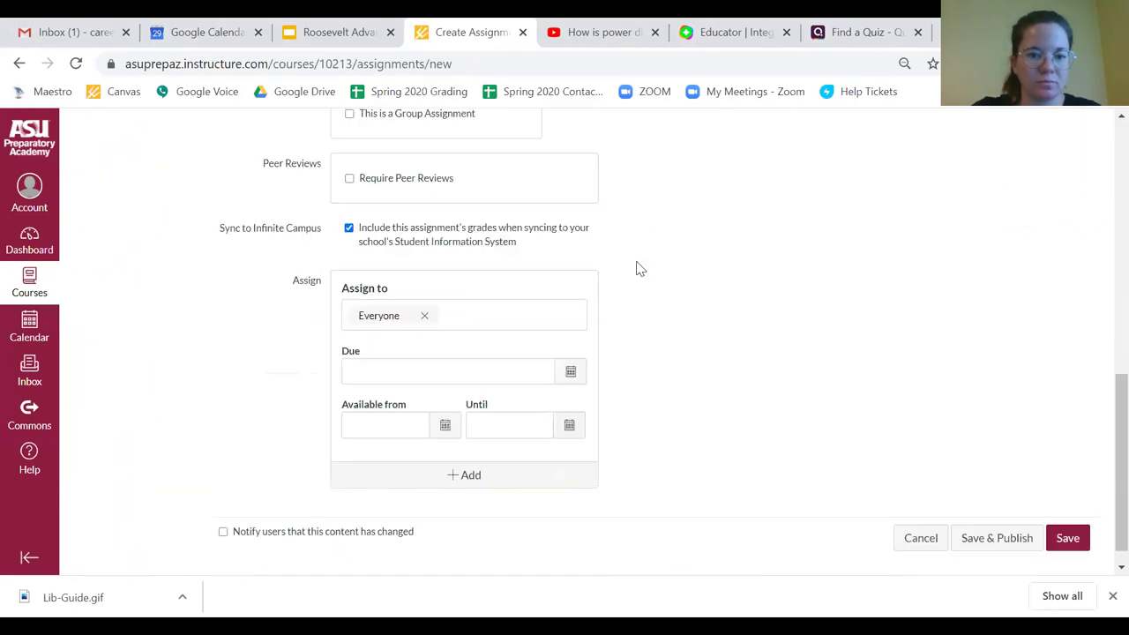
scroll(639, 269, "up", 10)
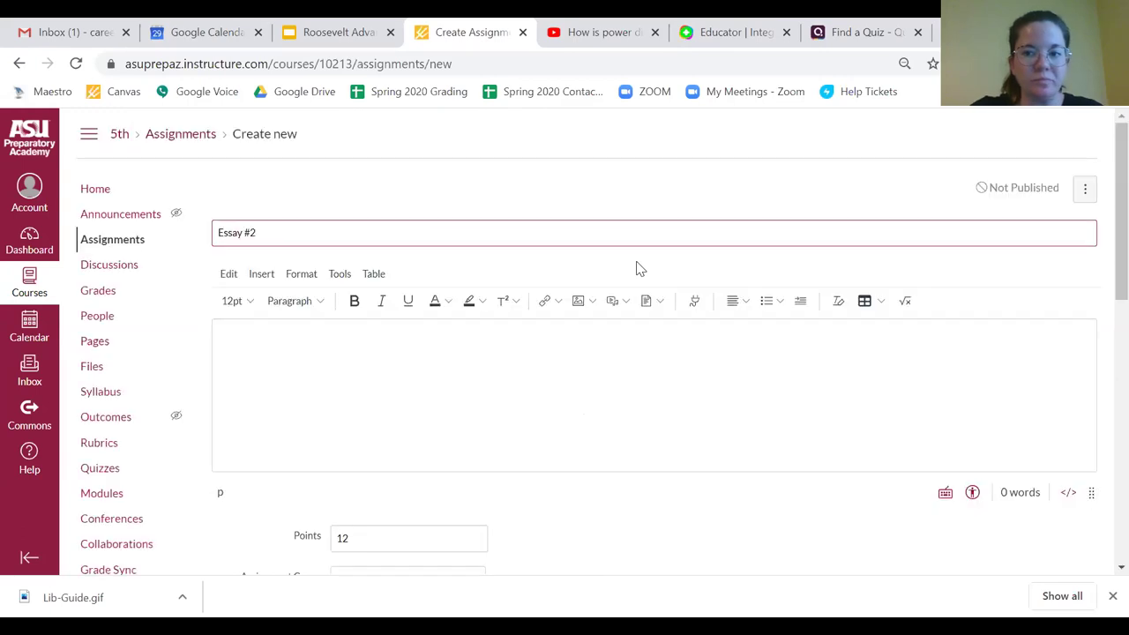
left_click(904, 203)
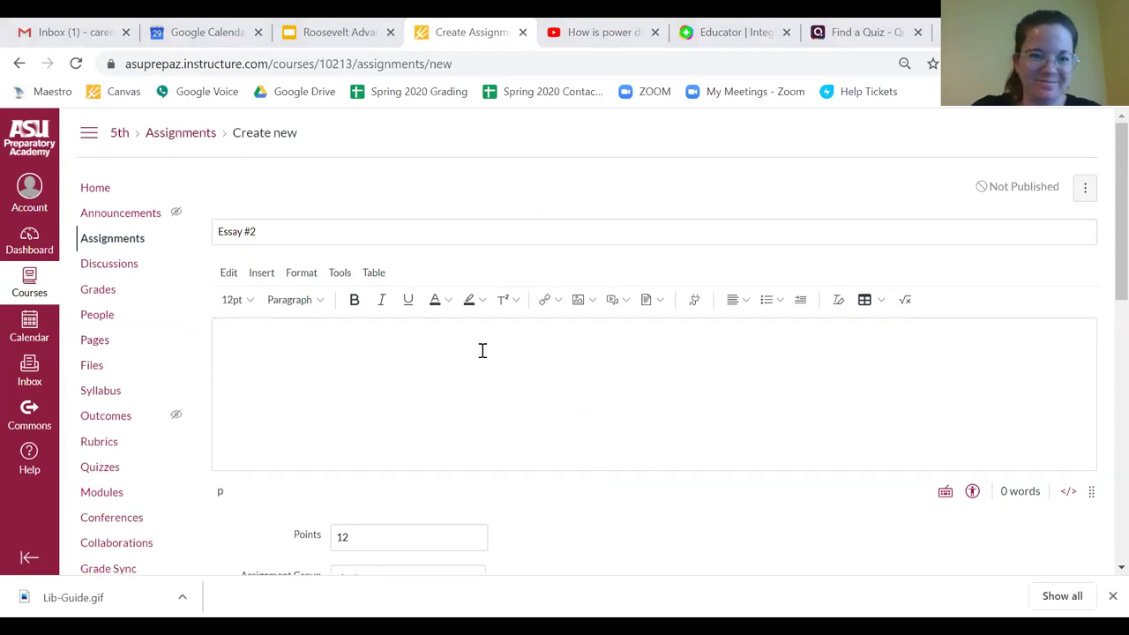
scroll(481, 350, "down", 3)
scroll(481, 350, "down", 2)
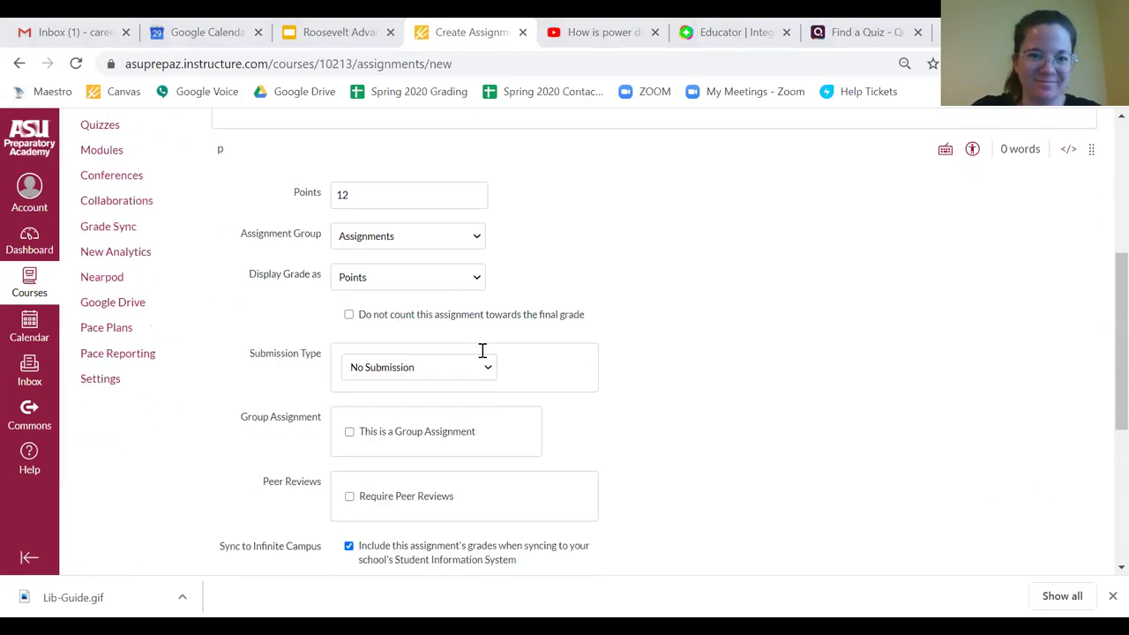
Set Essay #2's submission type to Online with File Uploads allowed.
left_click(452, 298)
left_click(438, 323)
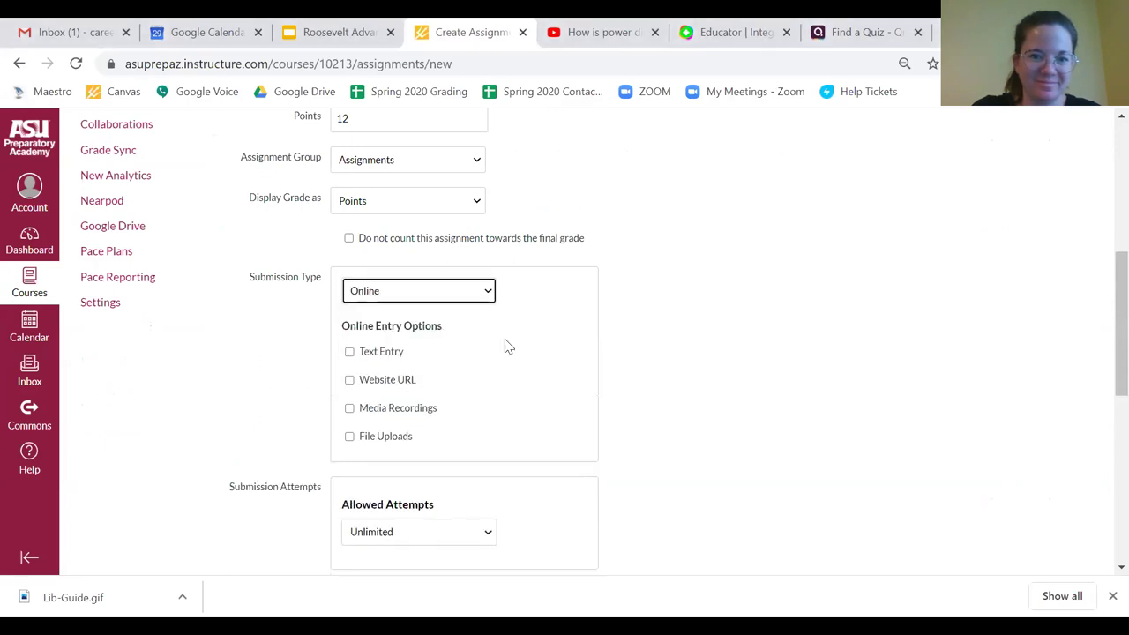
scroll(683, 406, "down", 3)
scroll(682, 406, "down", 3)
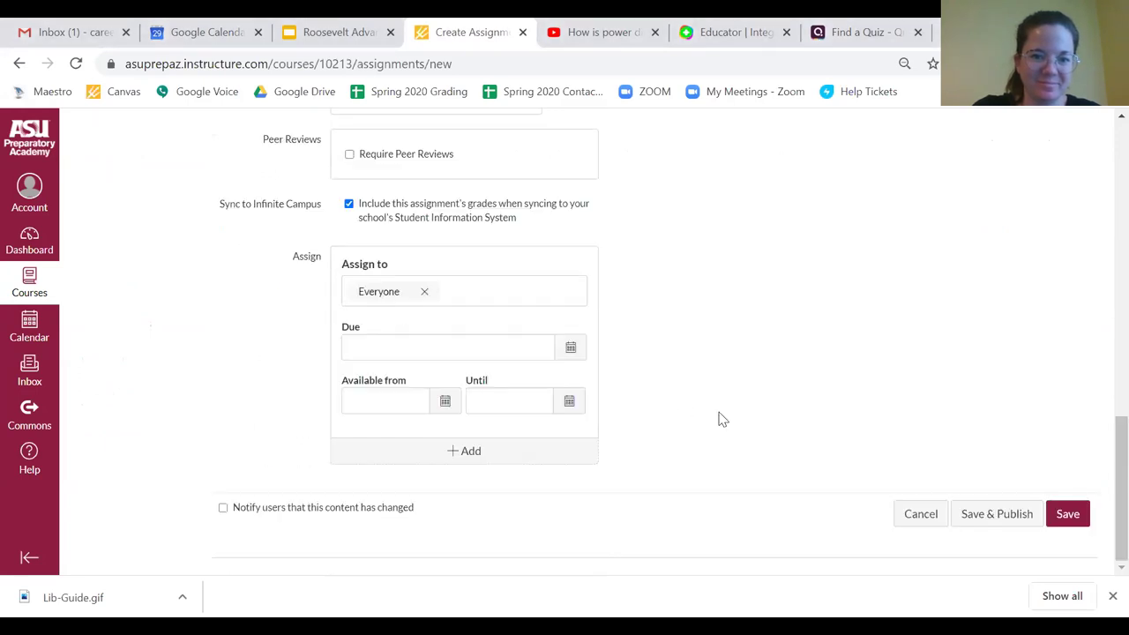
left_click(978, 519)
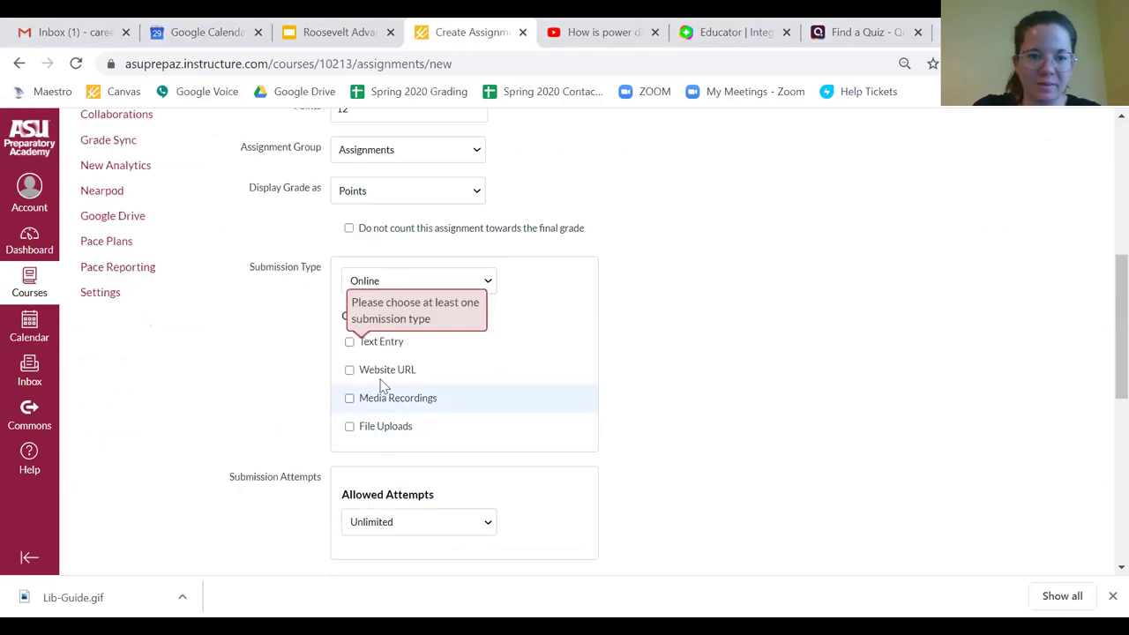
left_click(351, 428)
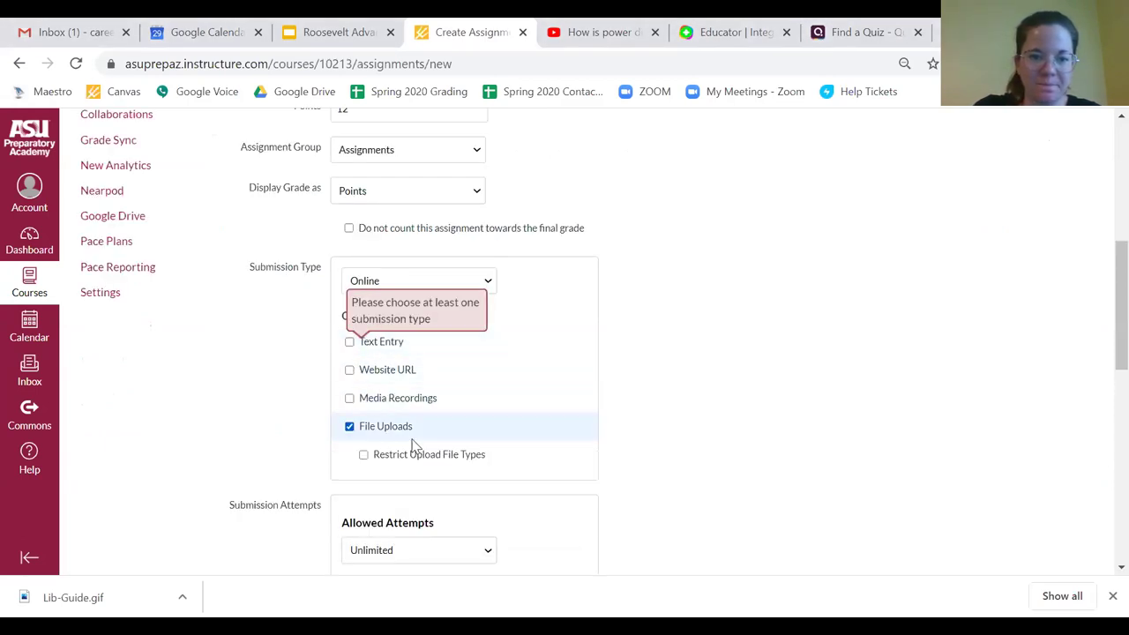
scroll(966, 521, "down", 2)
scroll(1046, 454, "down", 8)
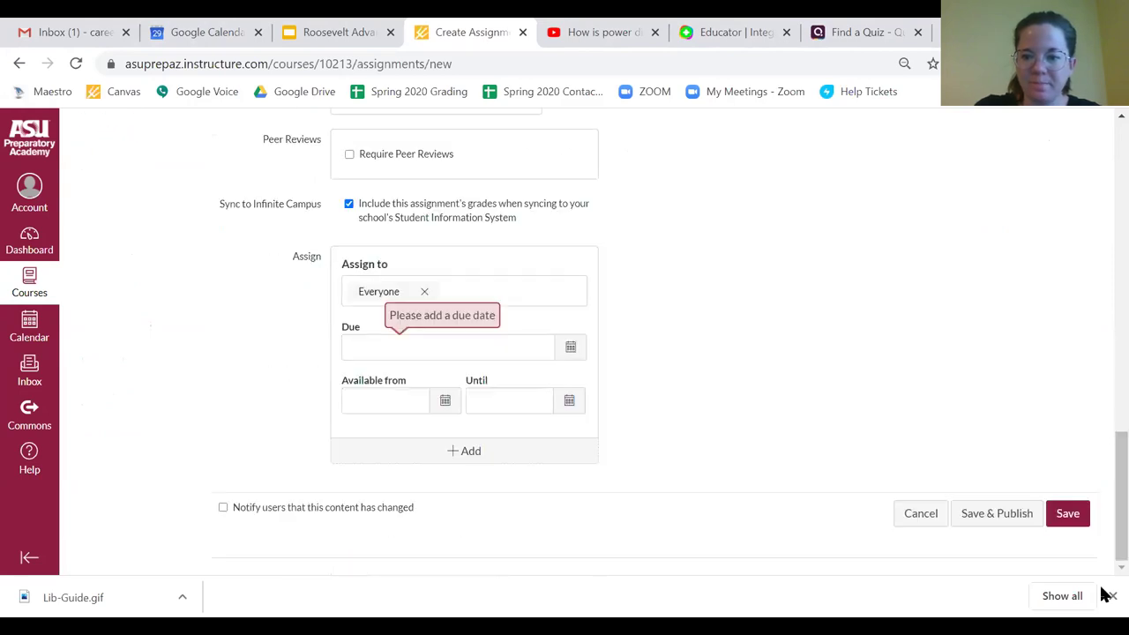
left_click(1016, 511)
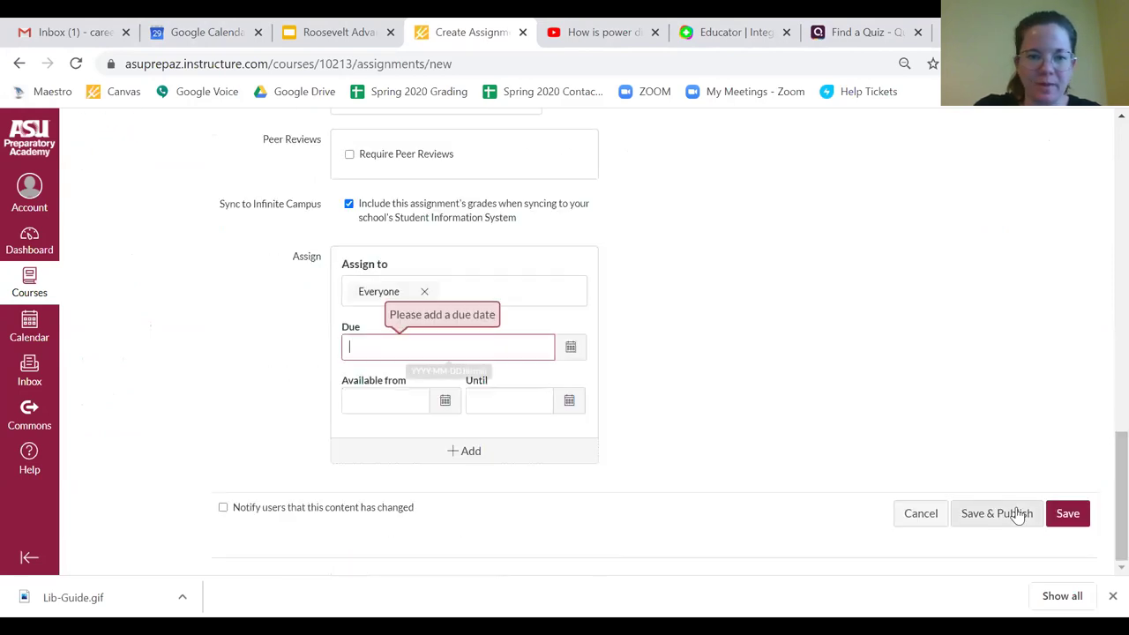
Set the due date to Sep 4, 2020 and save and publish the assignment.
left_click(571, 346)
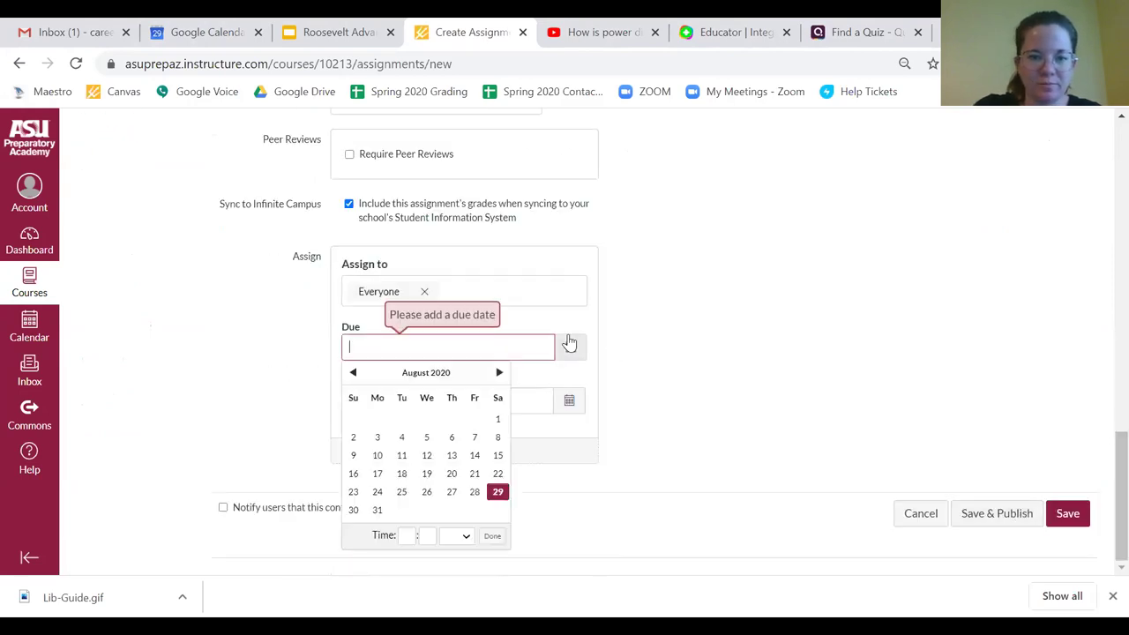
left_click(499, 372)
left_click(475, 418)
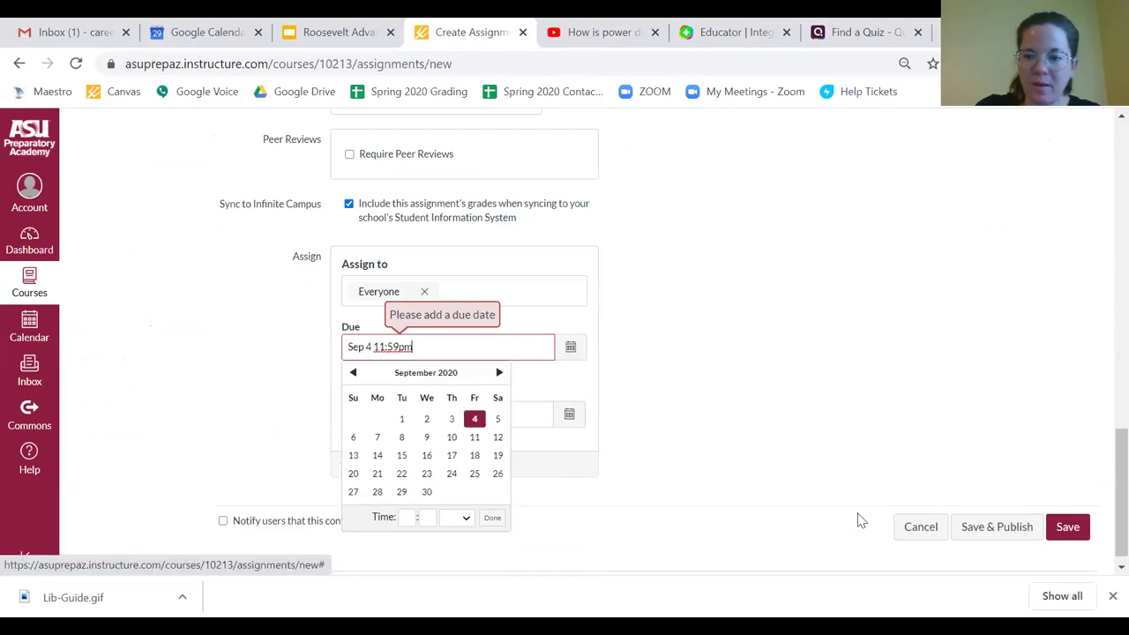
left_click(980, 529)
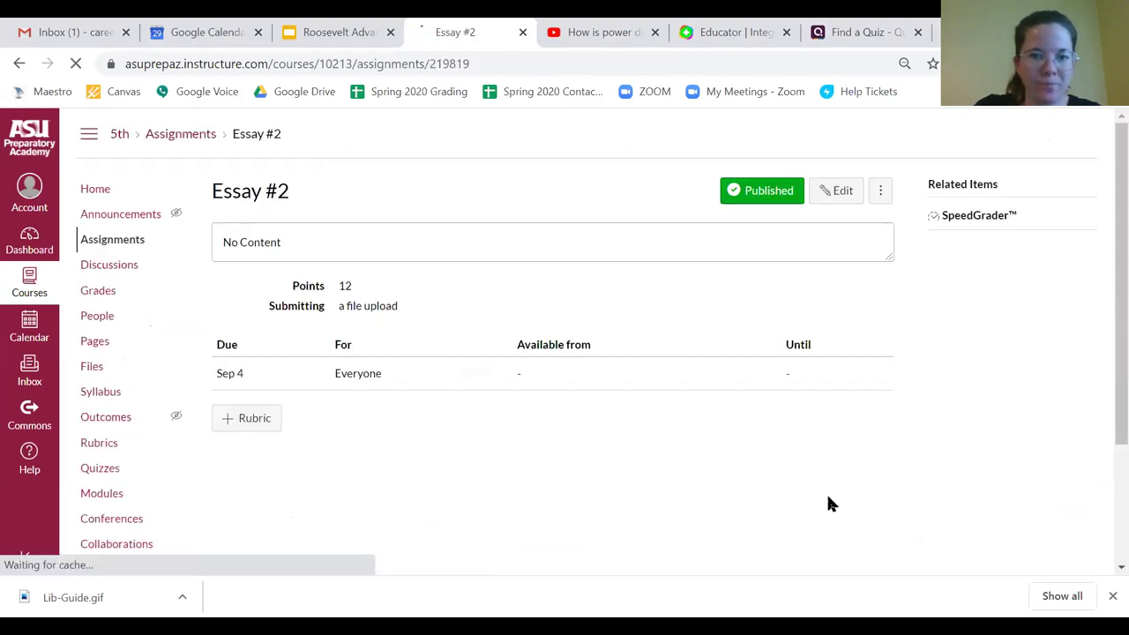
Find the existing 12-point Essay Rubric and attach it to Essay #2.
left_click(256, 428)
scroll(316, 319, "down", 2)
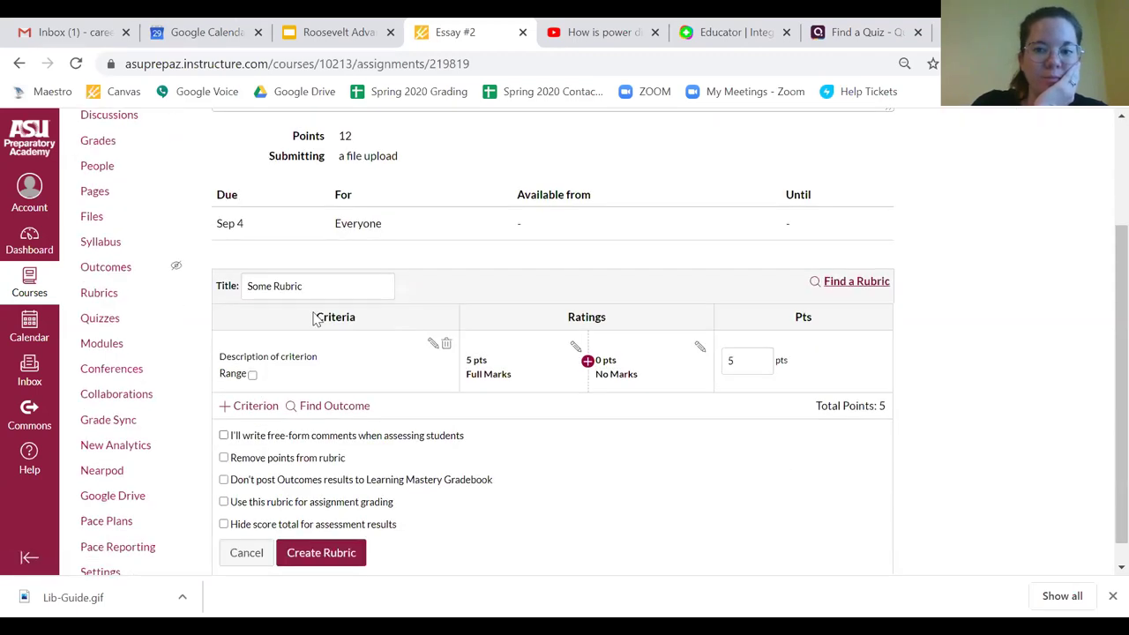
left_click(857, 284)
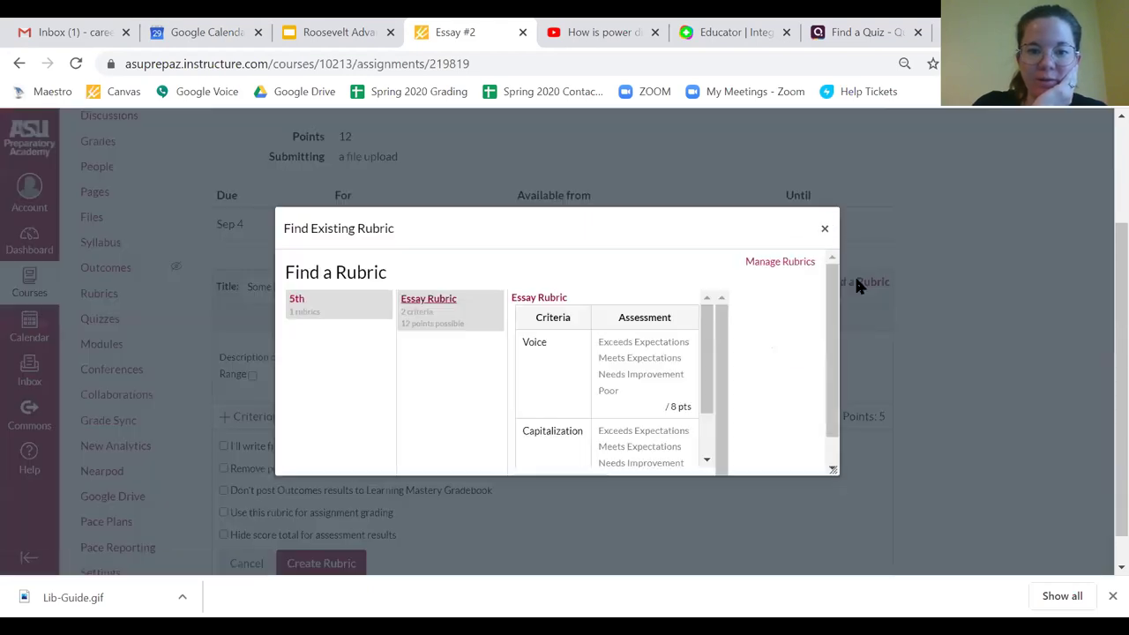
scroll(615, 388, "down", 1)
scroll(615, 388, "up", 1)
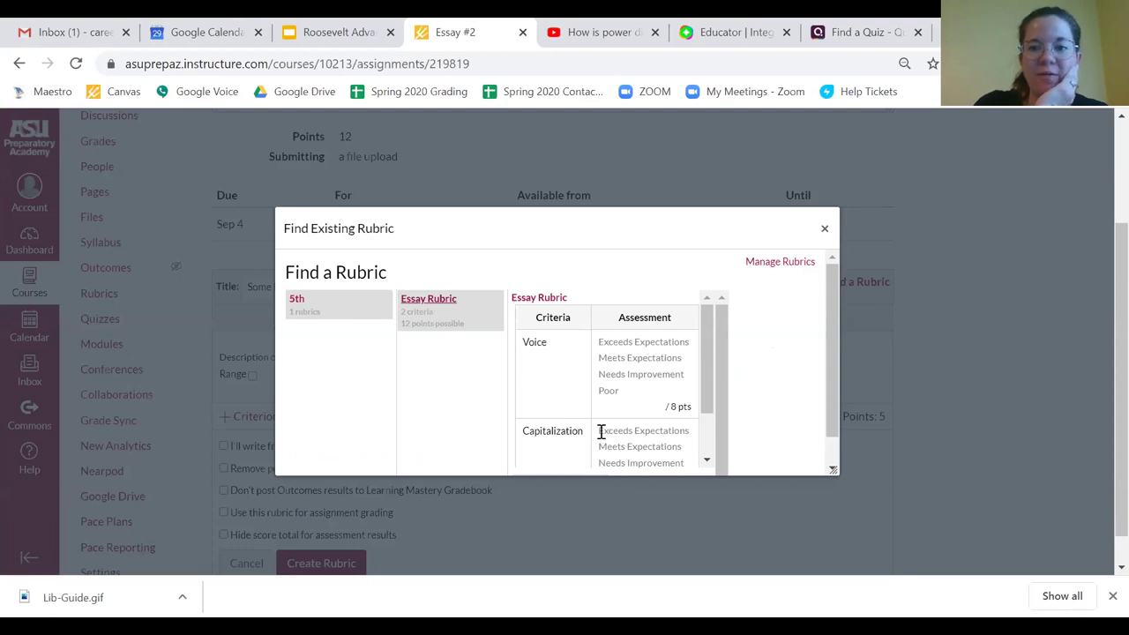
left_click(540, 298)
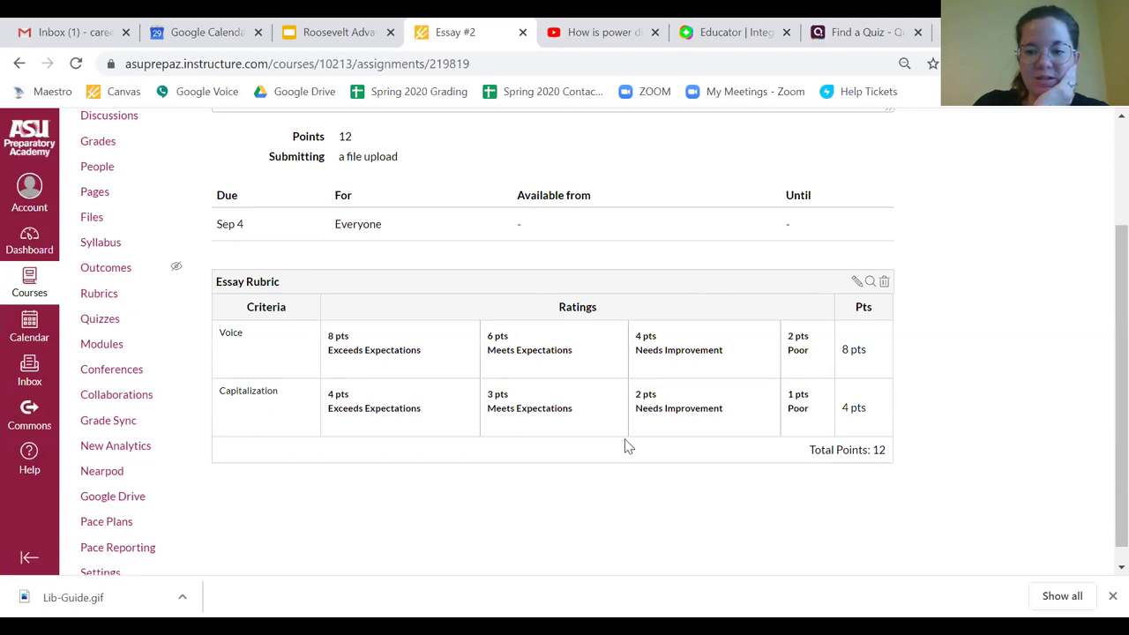
scroll(625, 446, "up", 3)
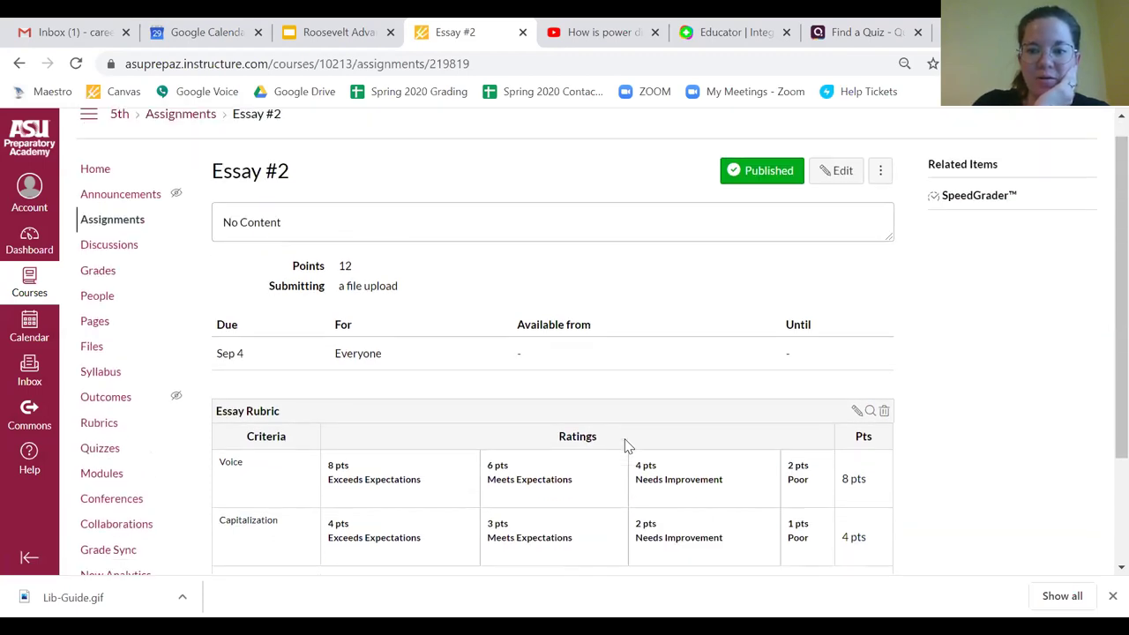
scroll(625, 446, "down", 1)
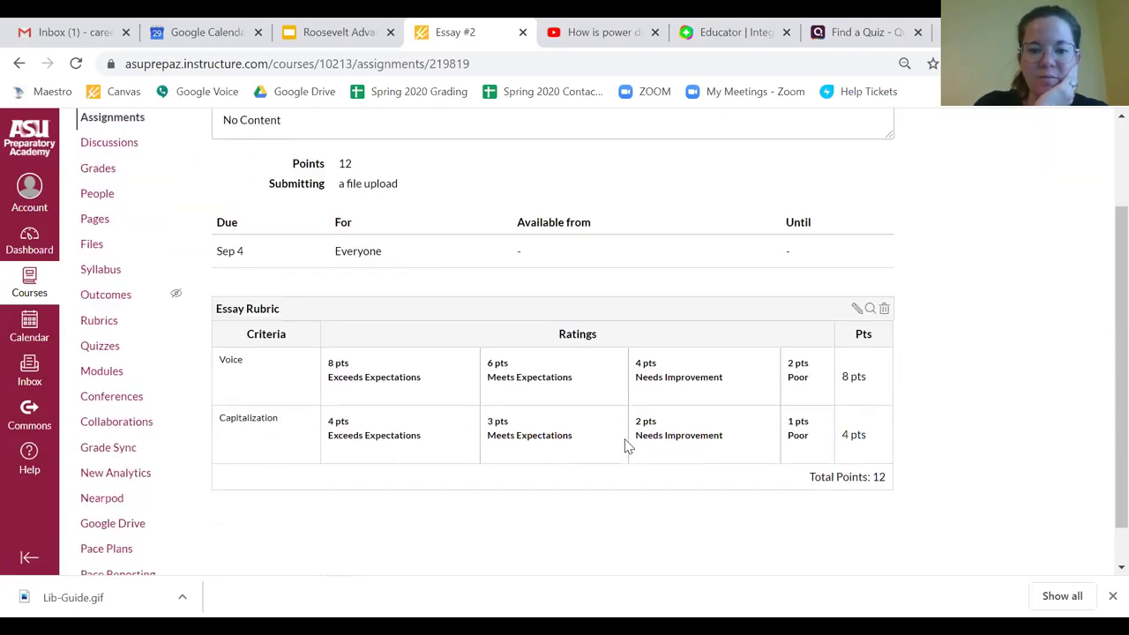
Show the Roosevelt Advanced Canvas Training slides full screen, on slide 48, PD Resource Website.
scroll(961, 449, "up", 1)
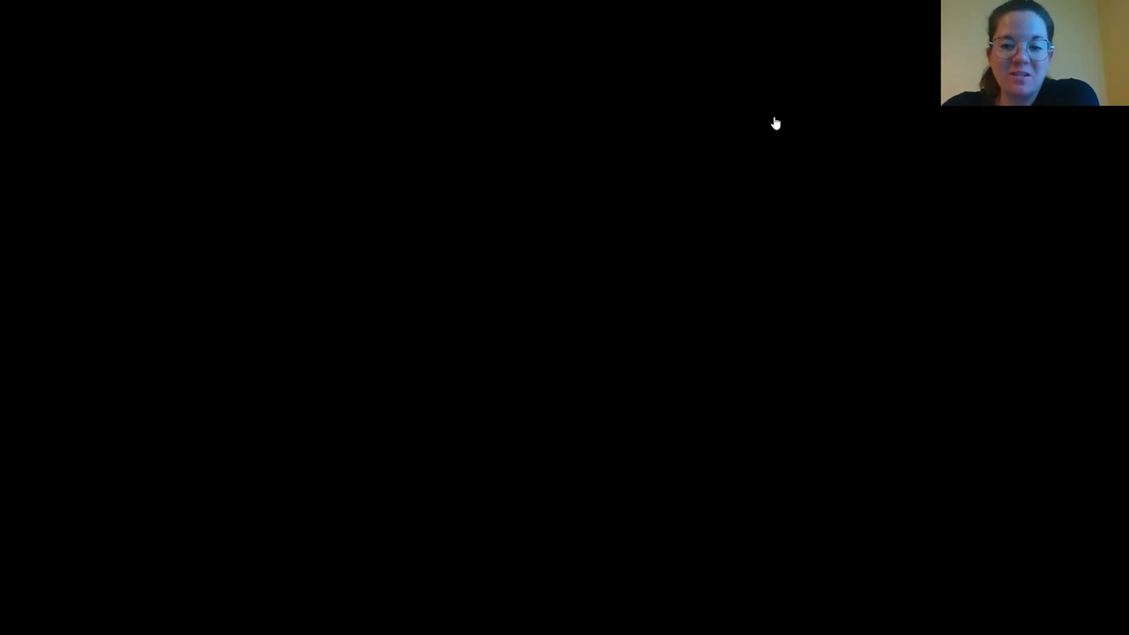
key("F11")
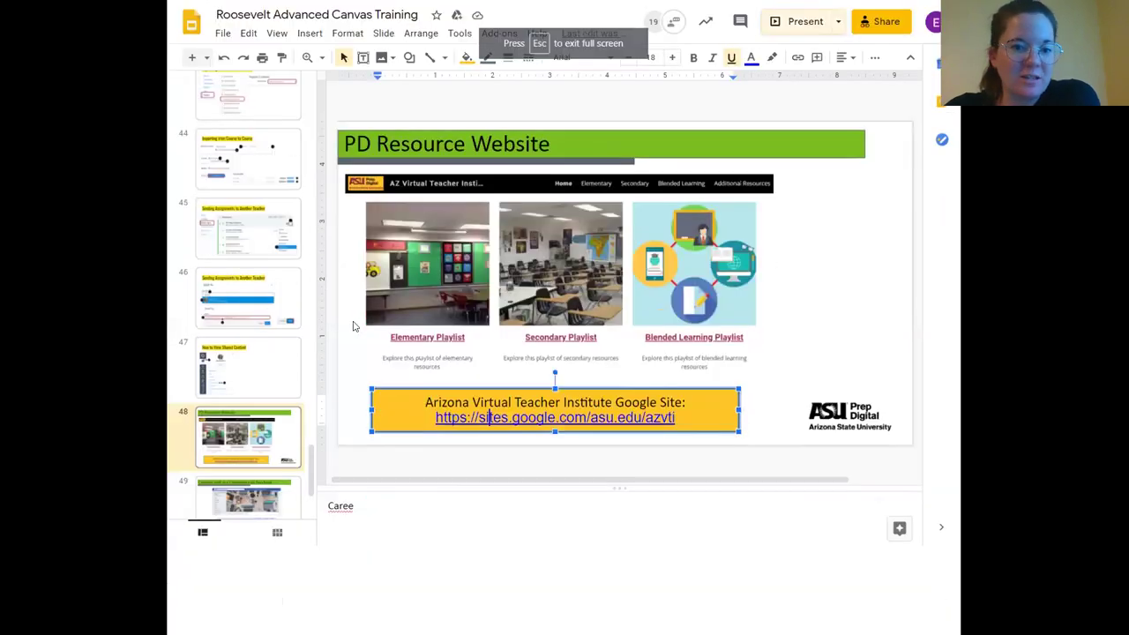